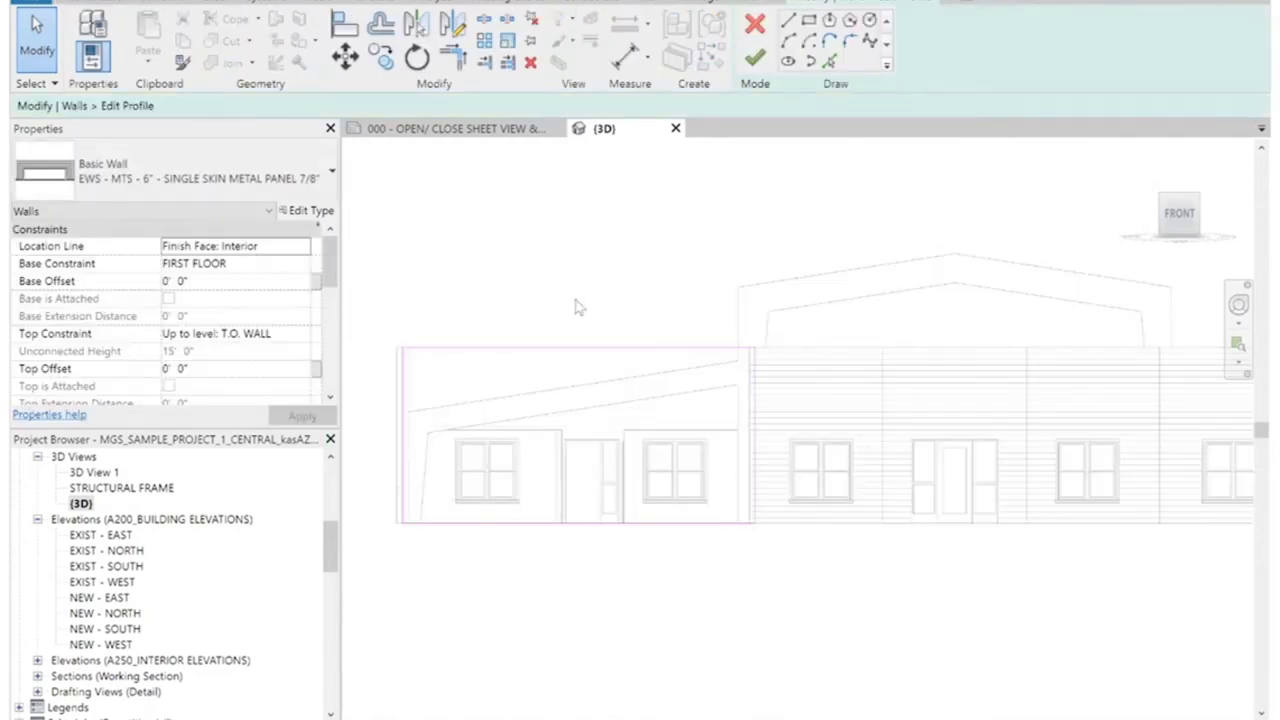
In the front wall's profile sketch, pick the sloped upper edge of the roof frame and trim it to both vertical profile lines.
{"action": "left_click", "coordinate": [829, 62]}
{"action": "left_click", "coordinate": [584, 386]}
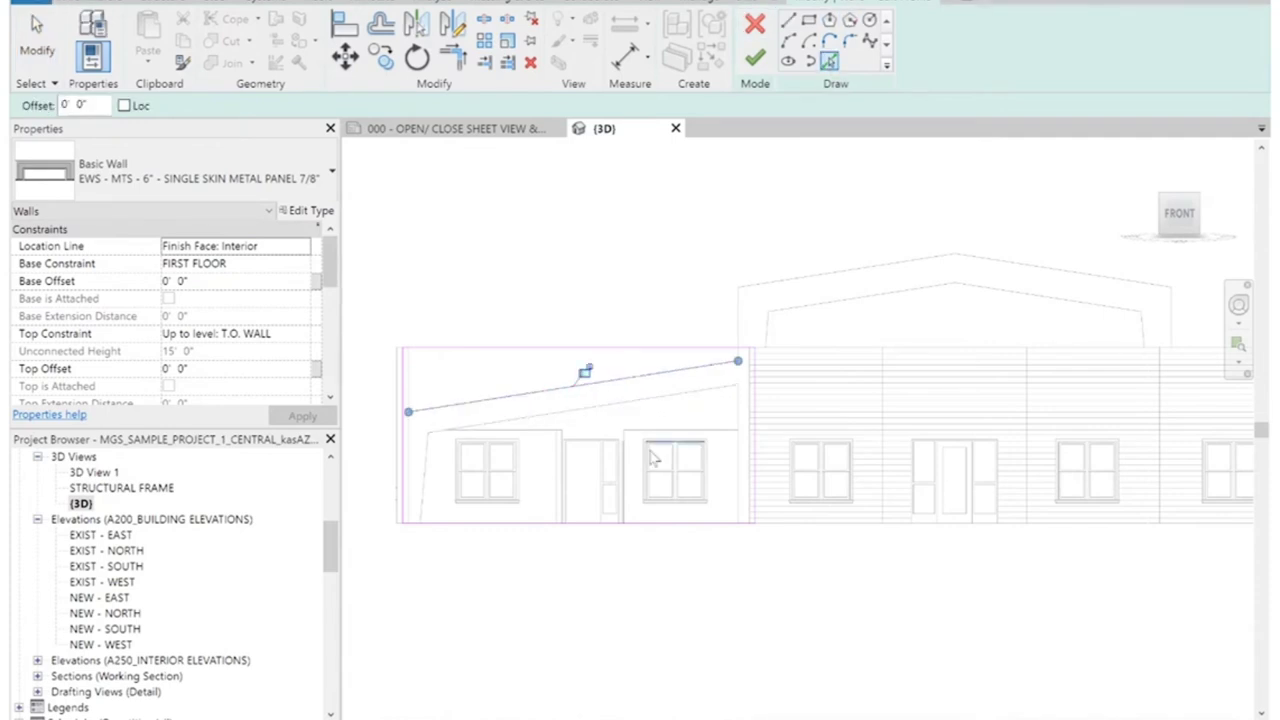
{"action": "left_click", "coordinate": [452, 58]}
{"action": "left_click", "coordinate": [409, 463]}
{"action": "left_click", "coordinate": [471, 403]}
{"action": "left_click", "coordinate": [691, 366]}
{"action": "left_click", "coordinate": [760, 403]}
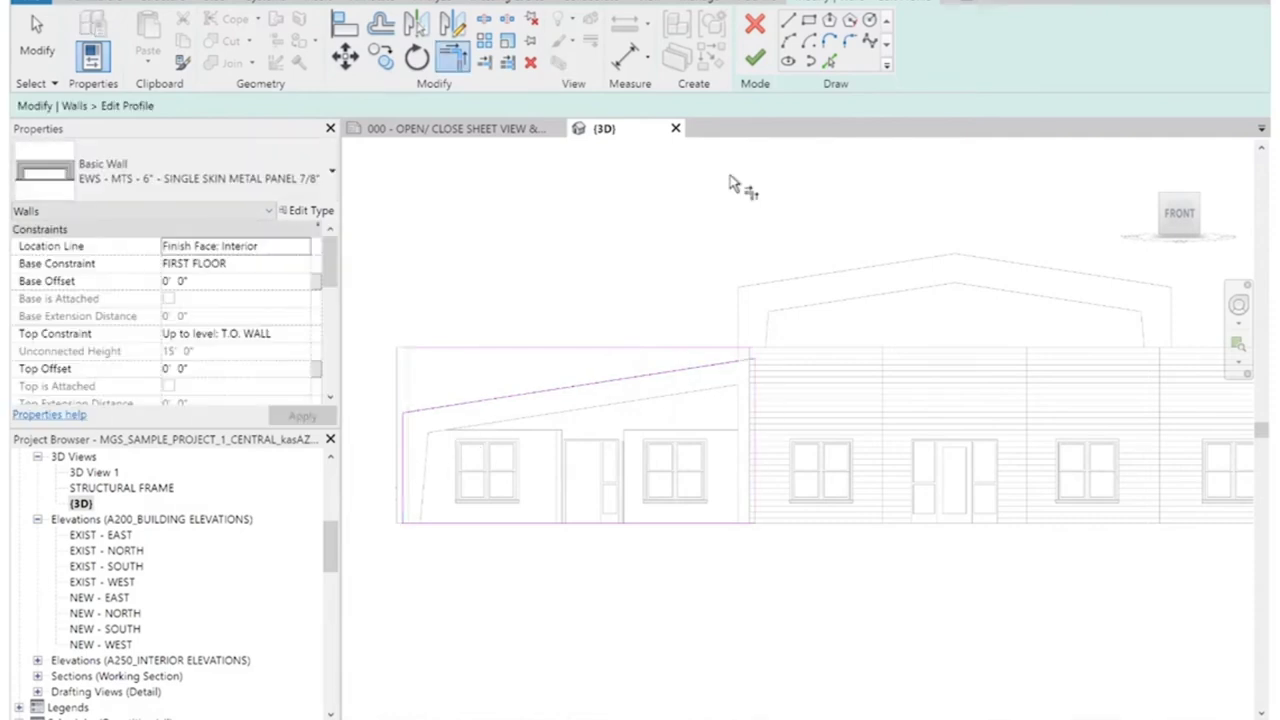
Delete the old horizontal top line from the wall profile and finish the profile edit.
{"action": "key", "text": "Escape"}
{"action": "left_click", "coordinate": [522, 349]}
{"action": "key", "text": "Delete"}
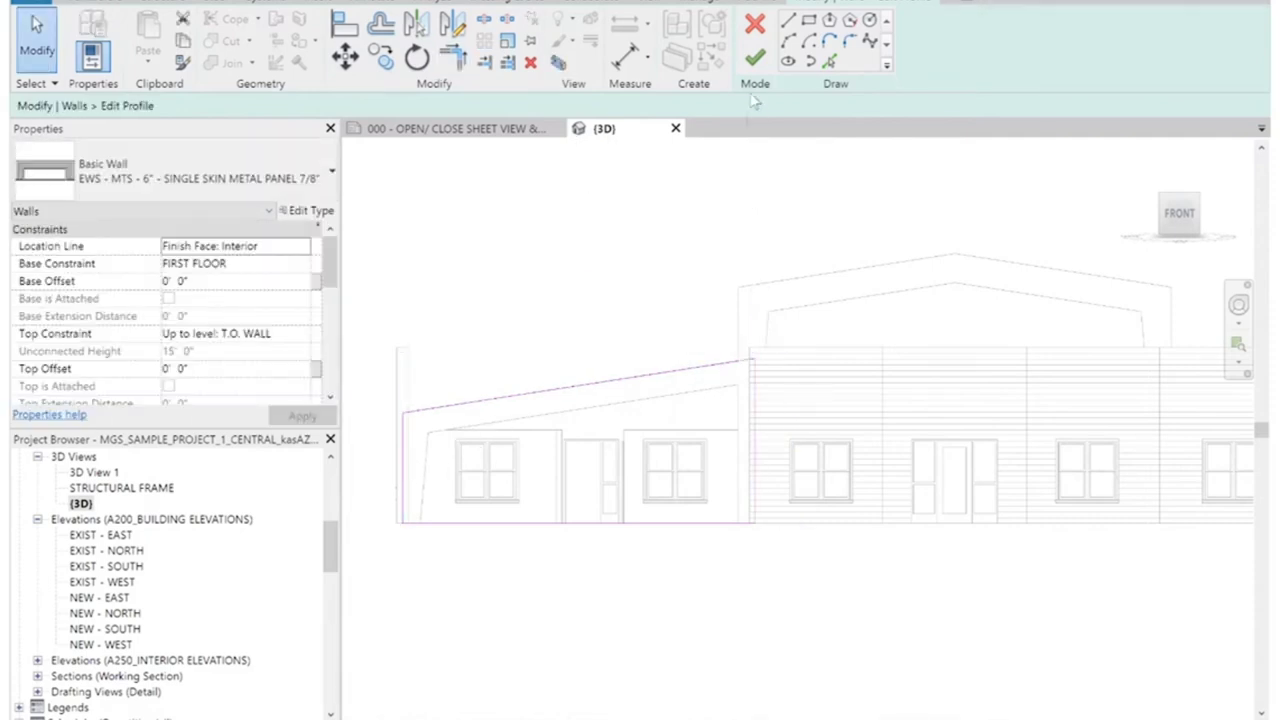
{"action": "left_click", "coordinate": [754, 58]}
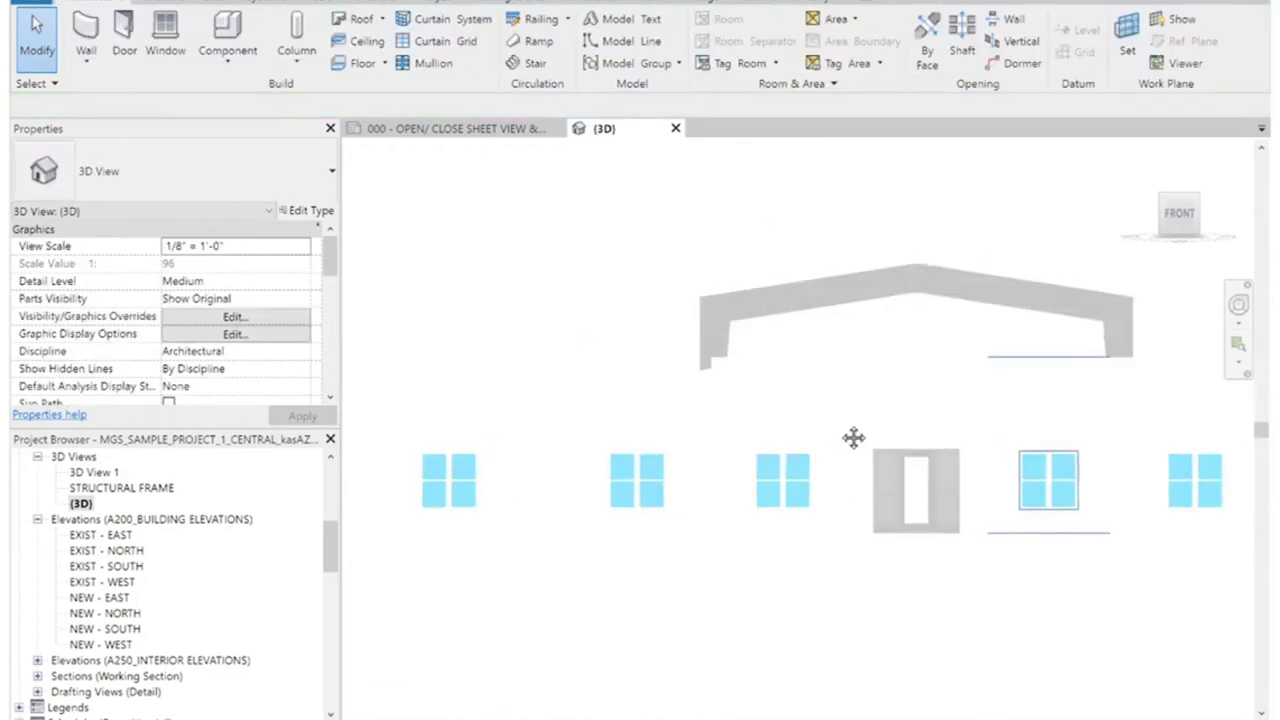
{"action": "left_click", "coordinate": [907, 361]}
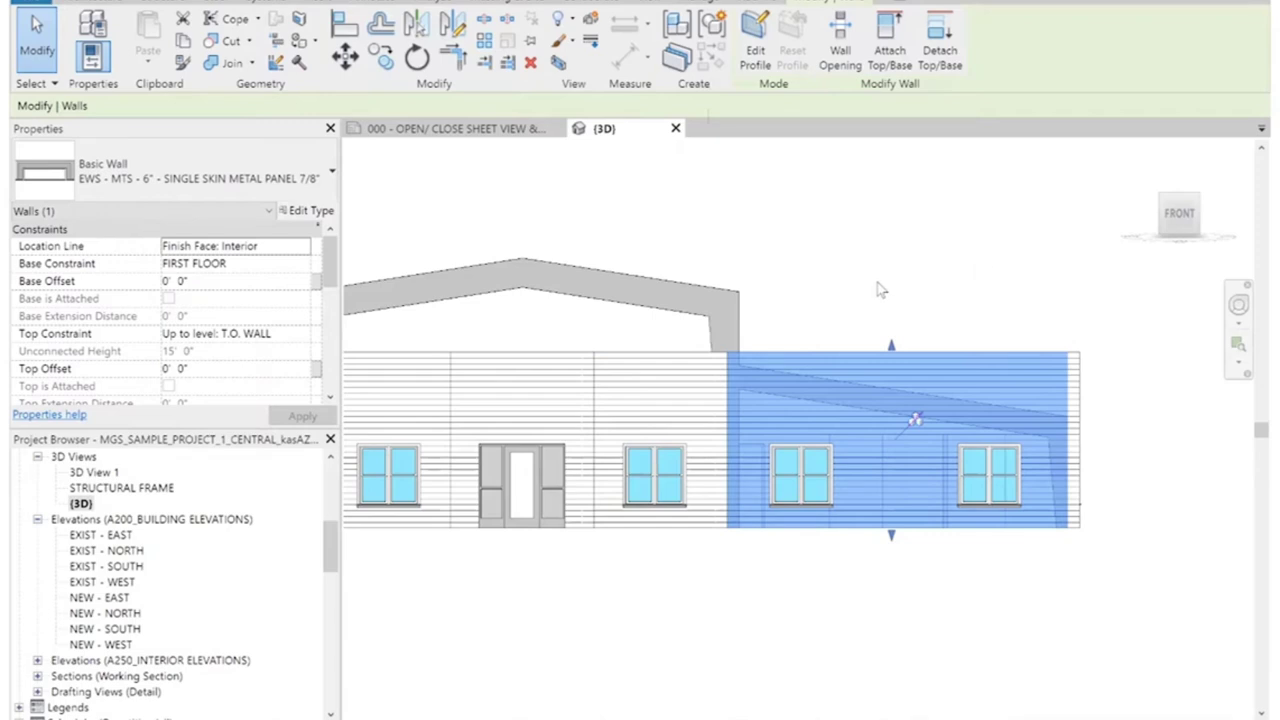
{"action": "left_click", "coordinate": [1002, 284]}
{"action": "scroll", "coordinate": [1022, 283], "scroll_direction": "down", "scroll_amount": 2}
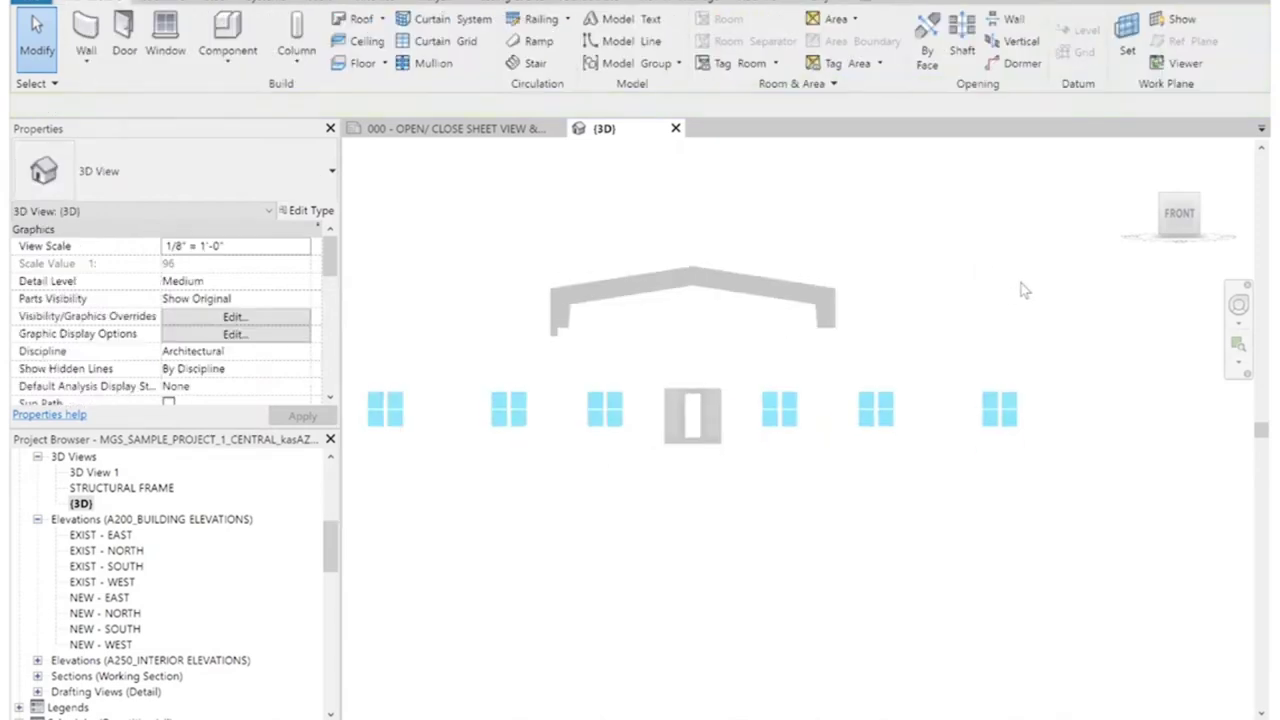
Lower the top of the long exterior wall on the building's left side to the low end of the sloped front wall.
{"action": "mouse_move", "coordinate": [1180, 212]}
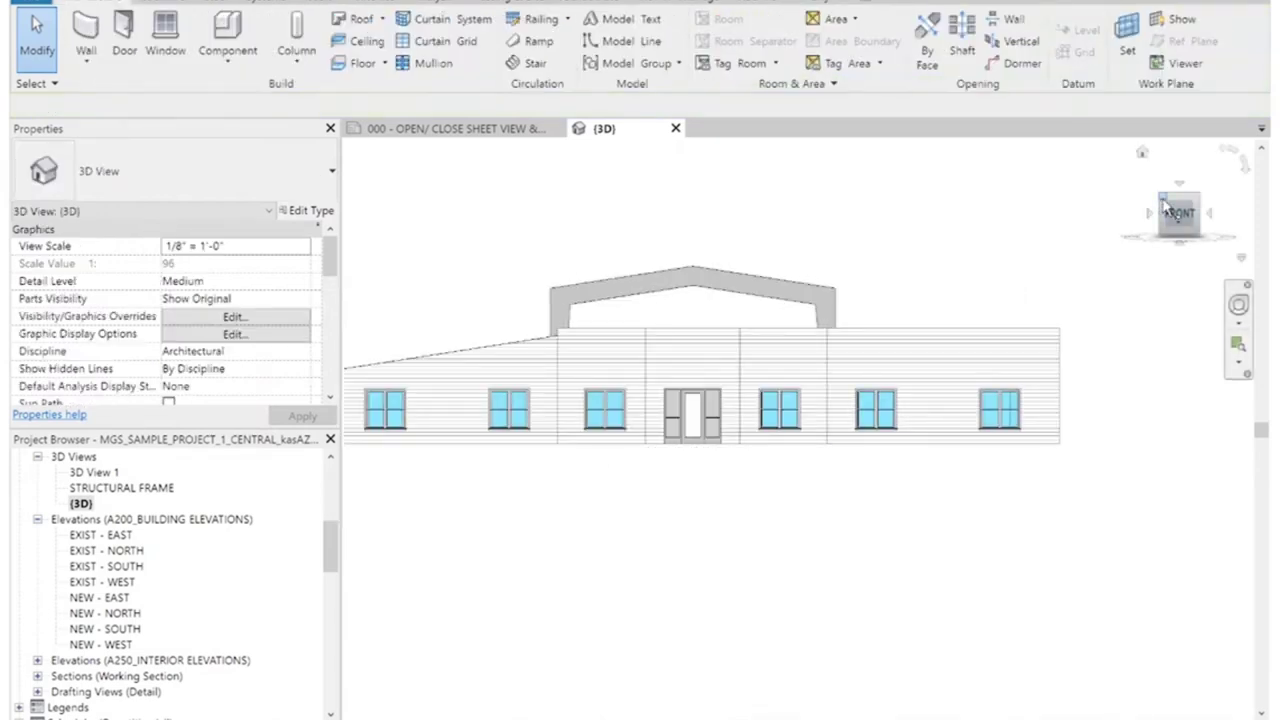
{"action": "left_click", "coordinate": [1164, 205]}
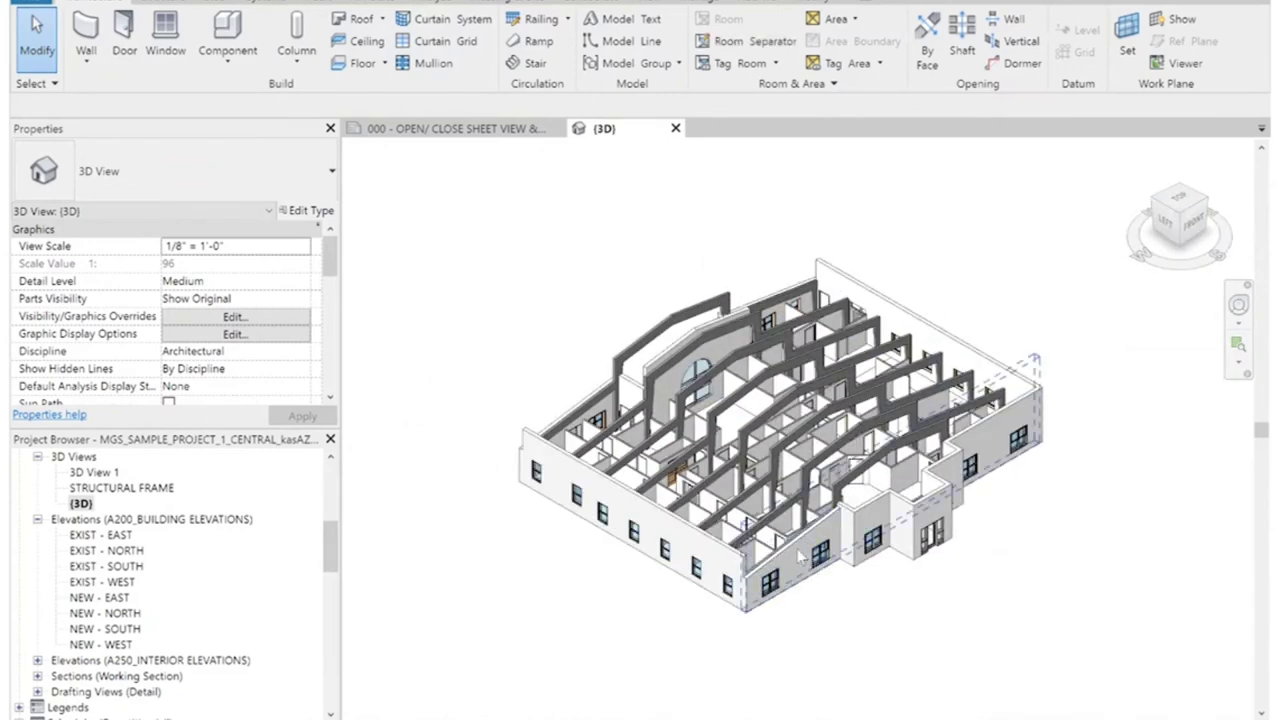
{"action": "scroll", "coordinate": [750, 562], "scroll_direction": "up", "scroll_amount": 4}
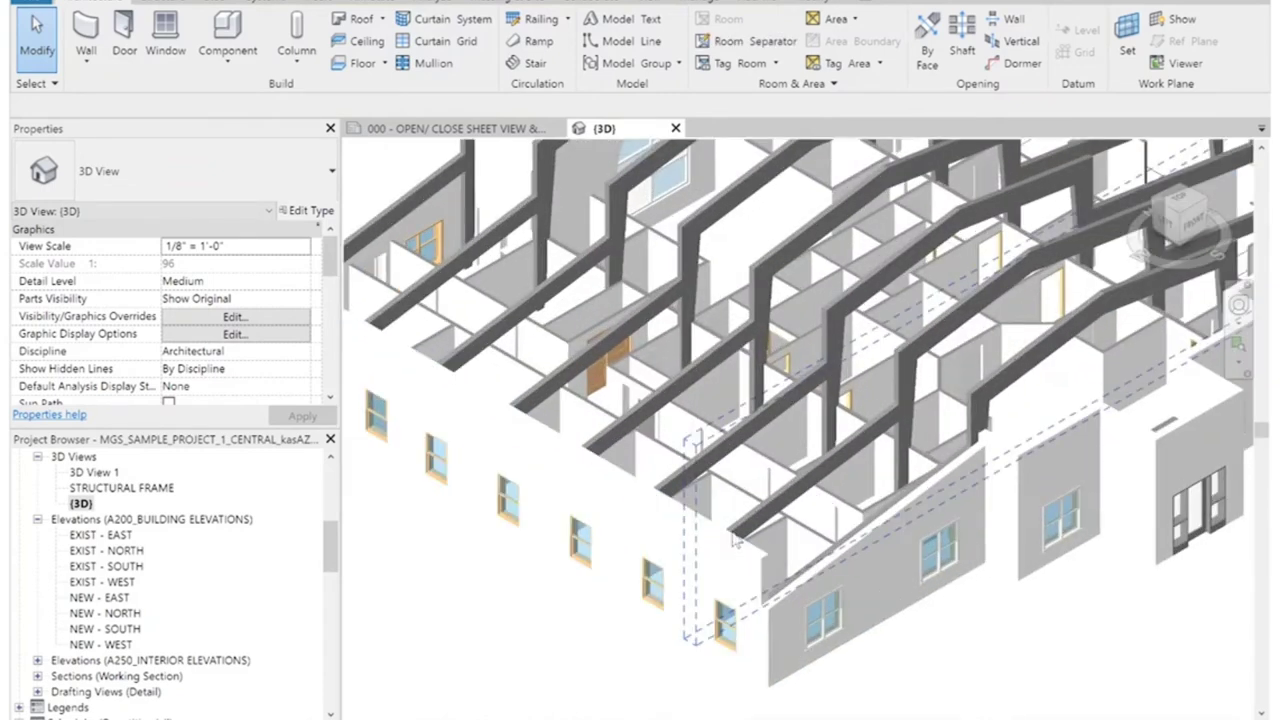
{"action": "left_click", "coordinate": [757, 560]}
{"action": "left_click", "coordinate": [757, 560]}
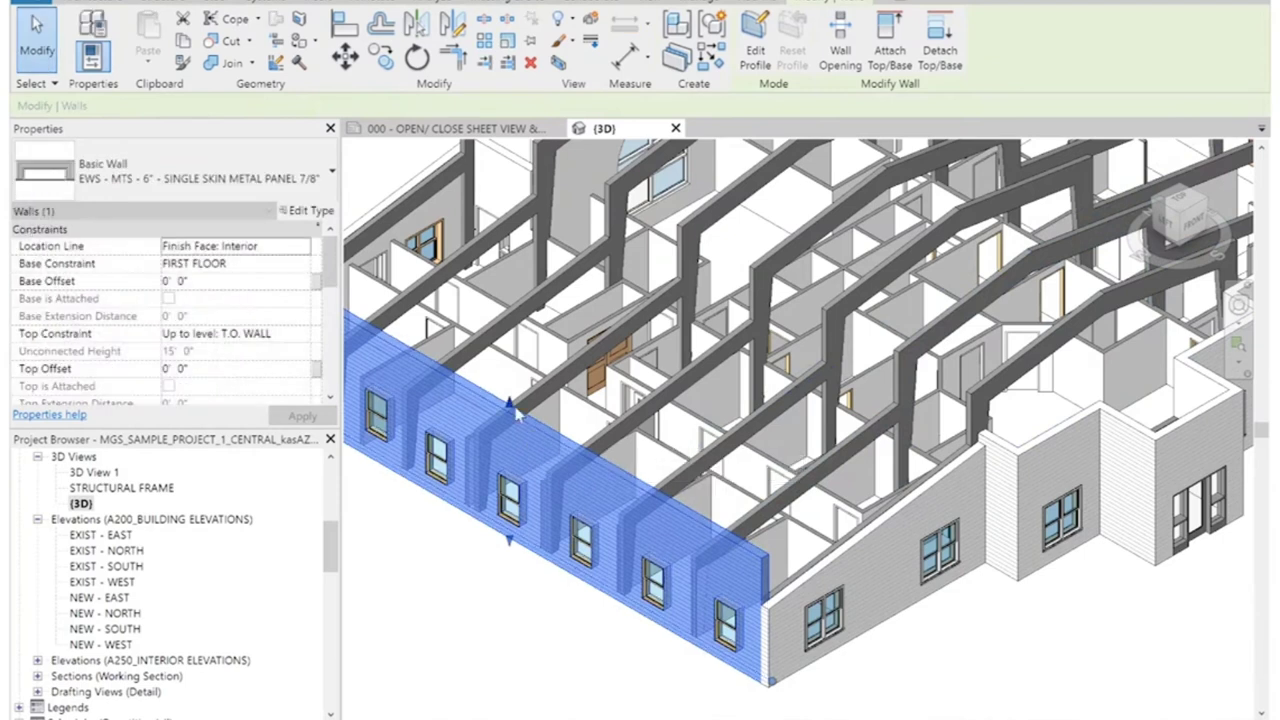
{"action": "left_click", "coordinate": [1166, 225]}
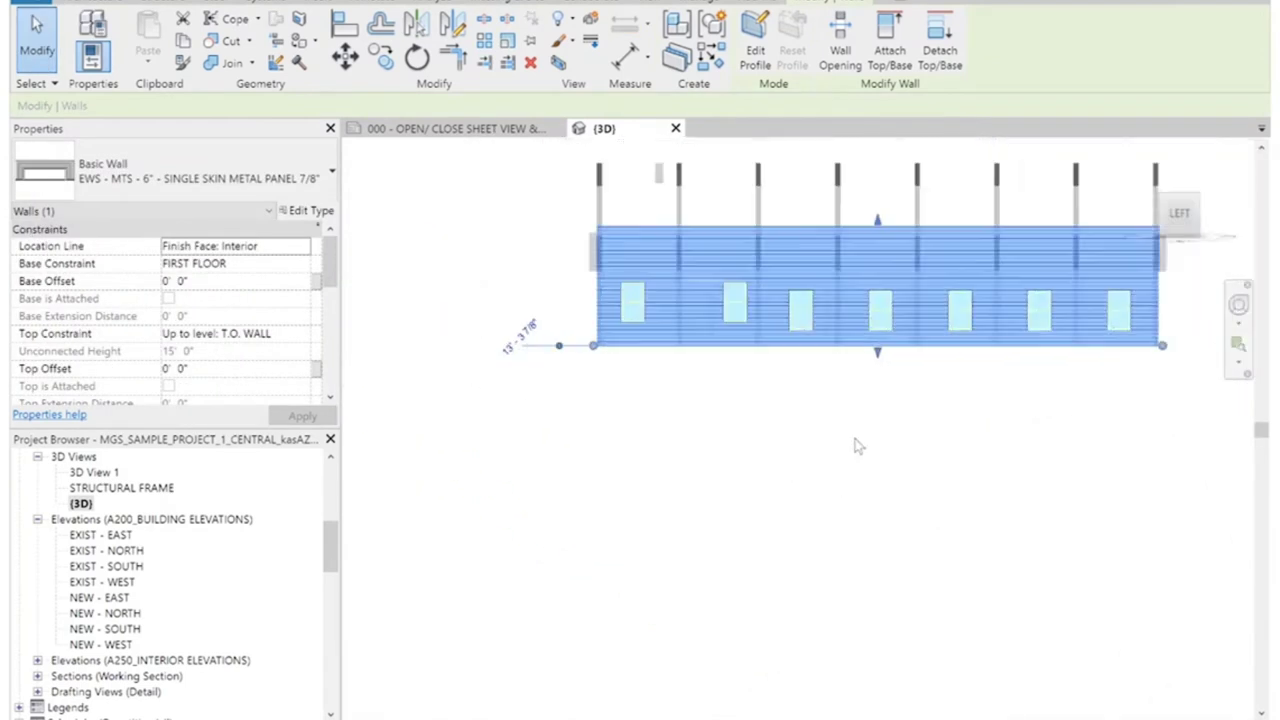
{"action": "left_click_drag", "start_coordinate": [797, 367], "coordinate": [797, 420]}
{"action": "left_click", "coordinate": [937, 571]}
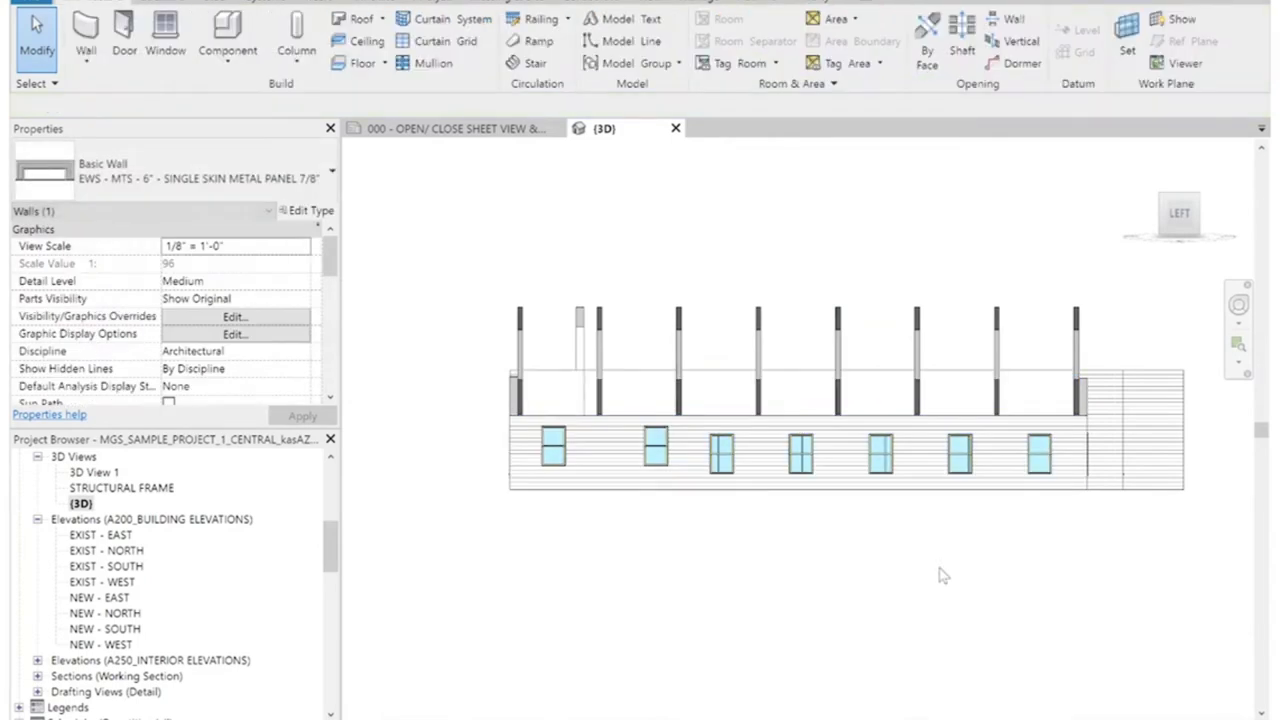
Start a footprint roof from the isometric 3D view and assign it to the T.O. WALL level.
{"action": "left_click", "coordinate": [1212, 220]}
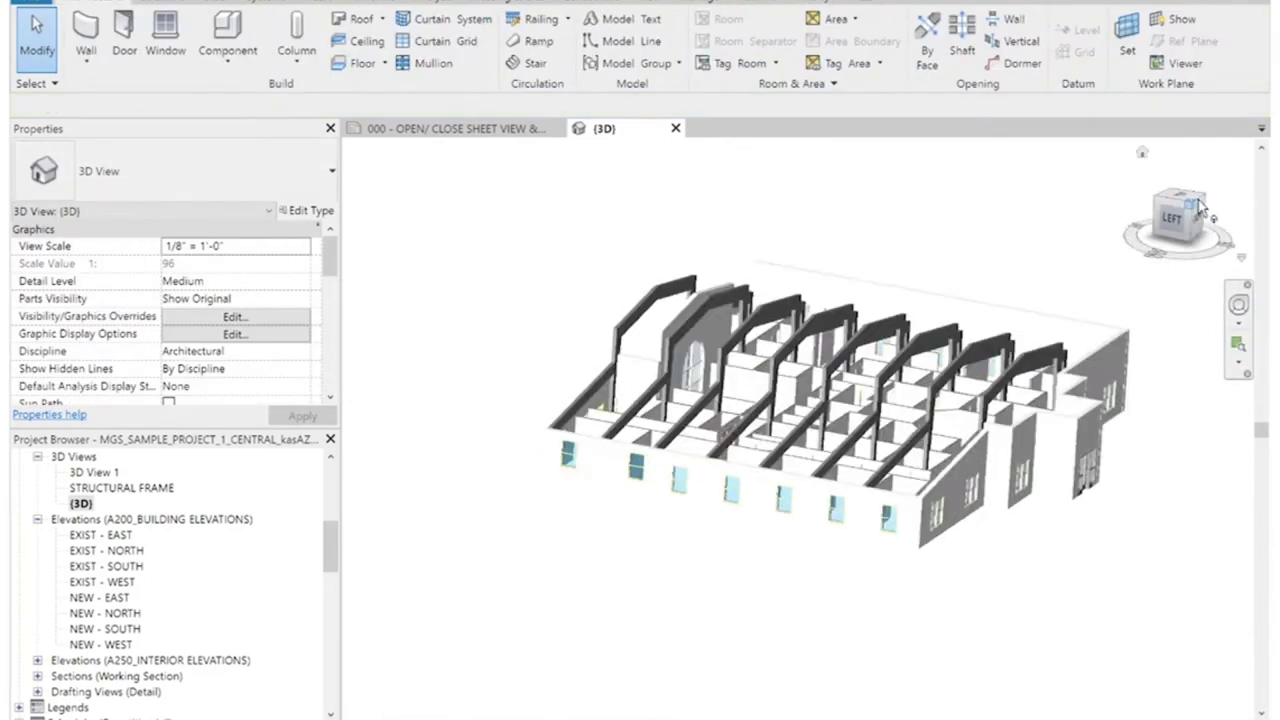
{"action": "scroll", "coordinate": [778, 590], "scroll_direction": "up", "scroll_amount": 3}
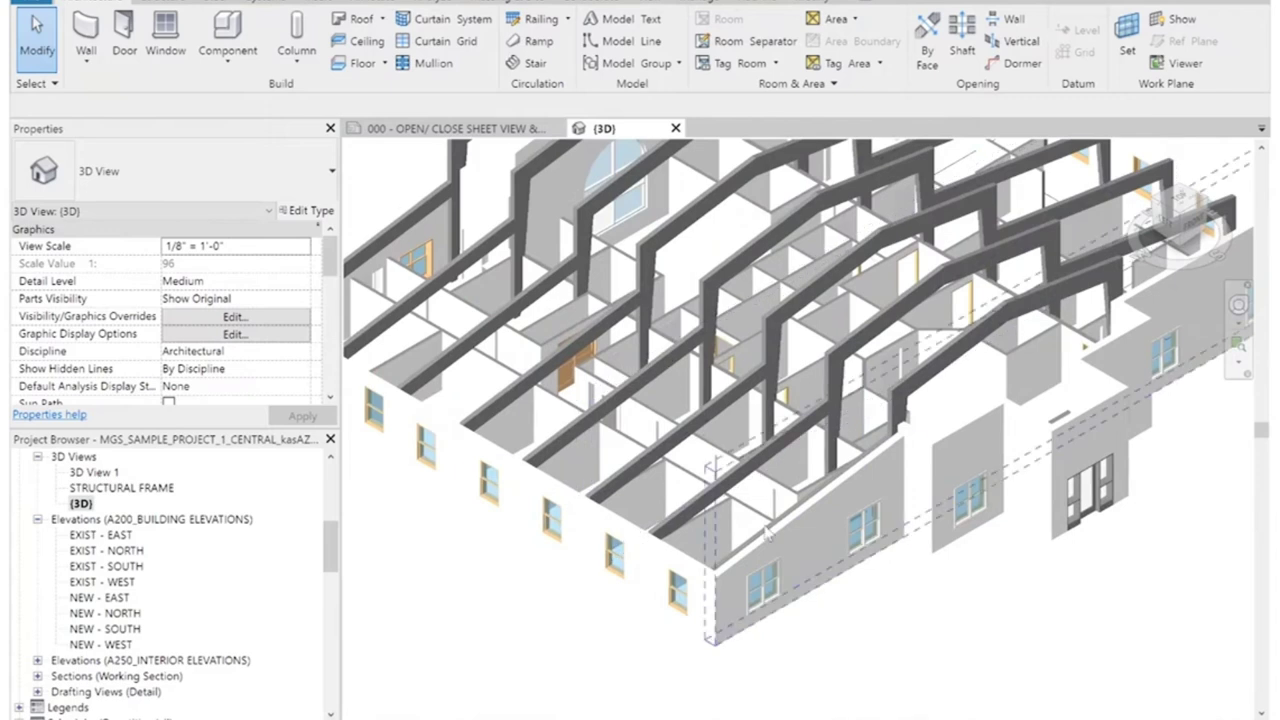
{"action": "scroll", "coordinate": [920, 636], "scroll_direction": "down", "scroll_amount": 1}
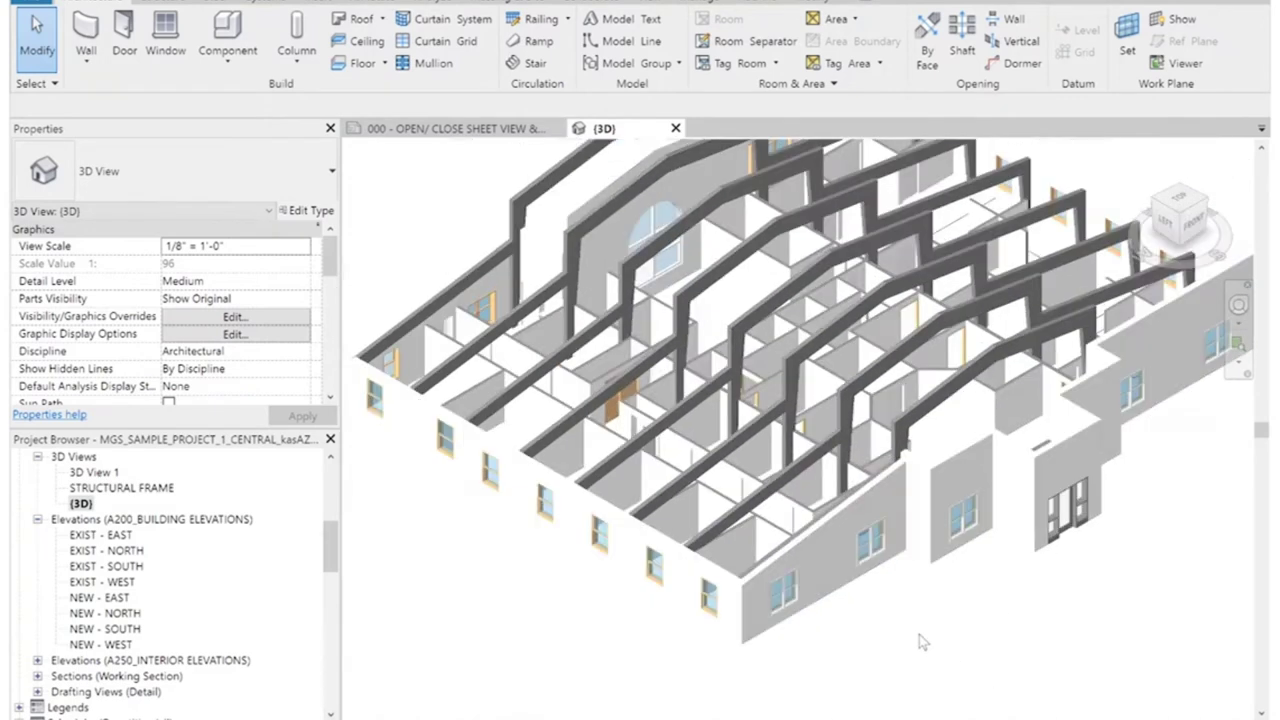
{"action": "middle_click_drag", "start_coordinate": [935, 612], "coordinate": [915, 636]}
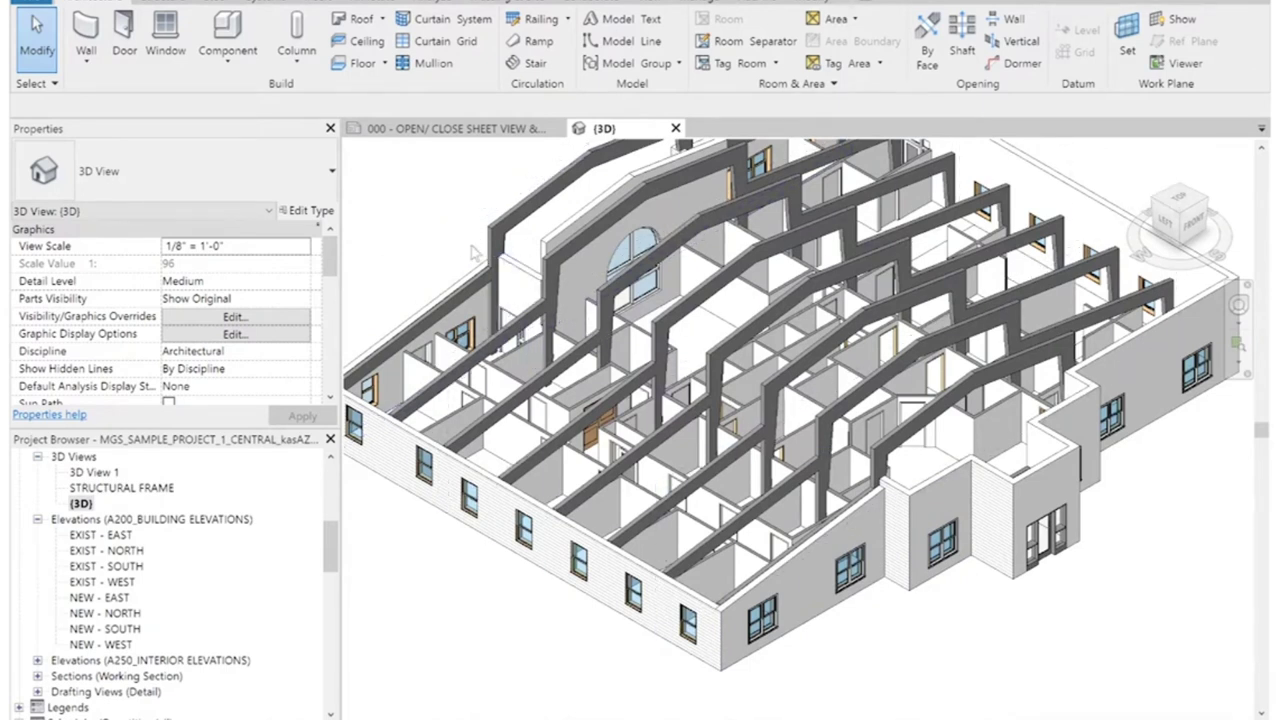
{"action": "scroll", "coordinate": [572, 486], "scroll_direction": "down", "scroll_amount": 2}
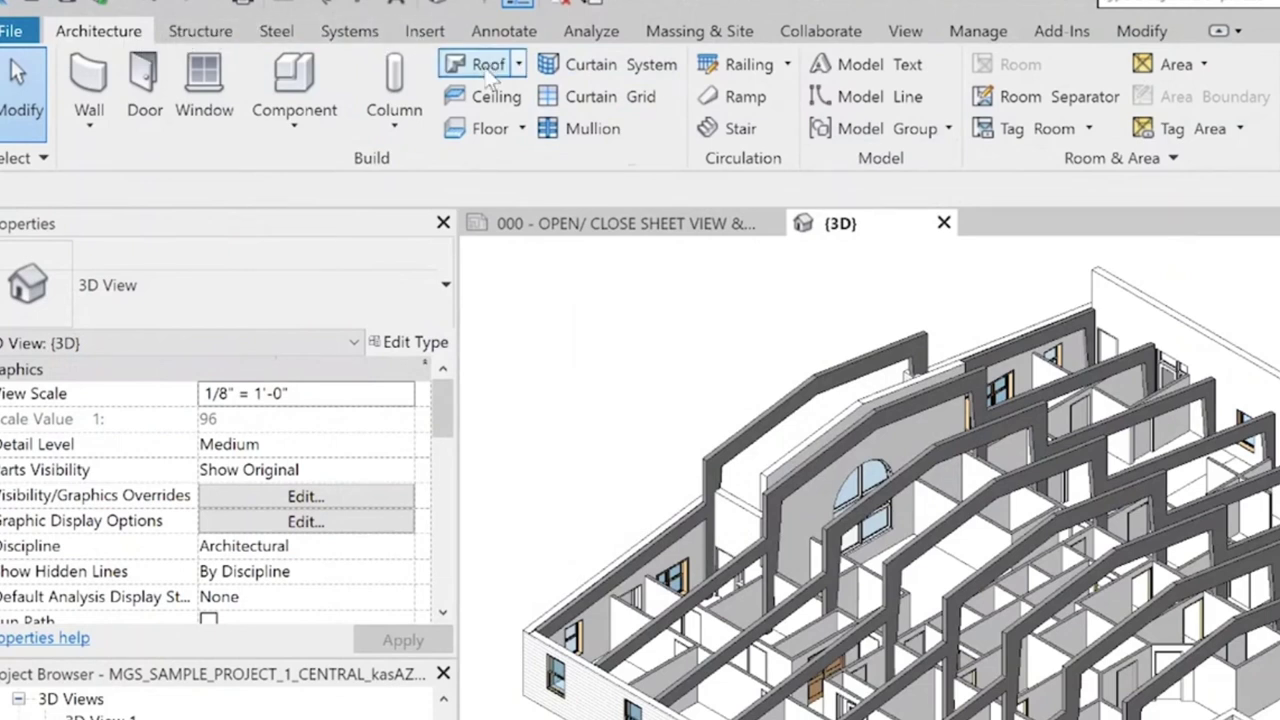
{"action": "left_click", "coordinate": [488, 68]}
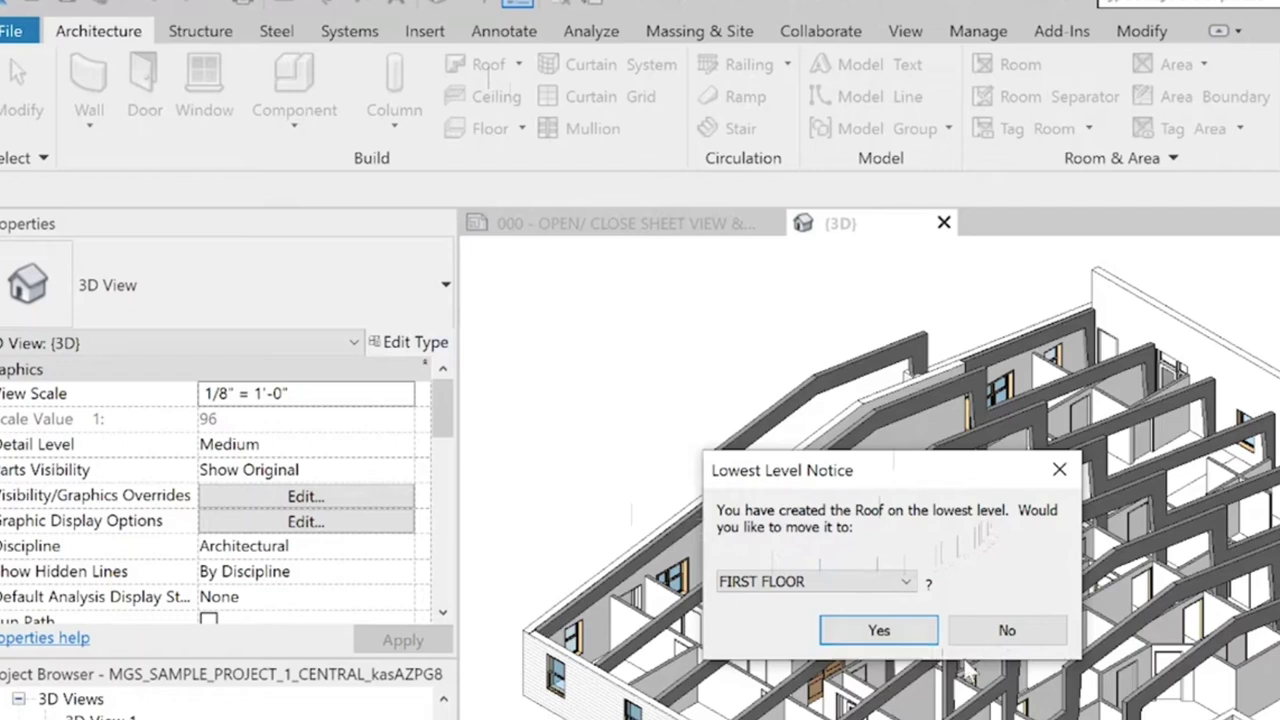
{"action": "left_click", "coordinate": [907, 582]}
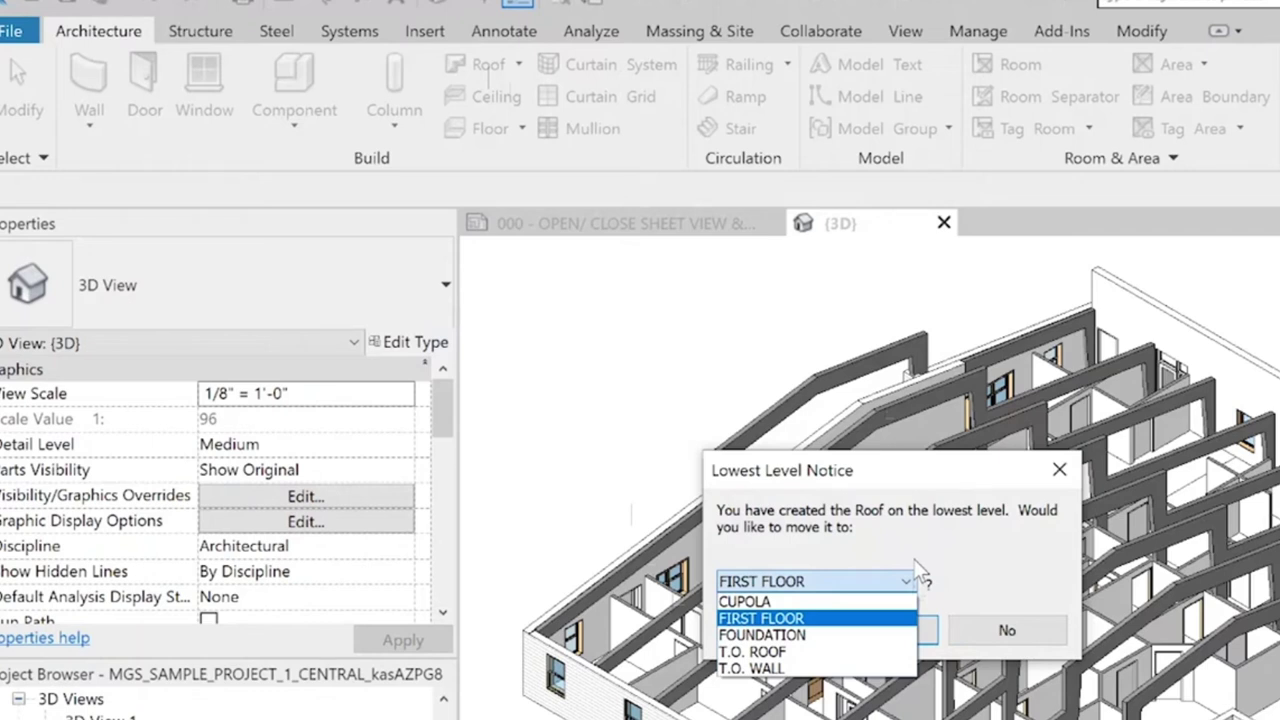
{"action": "left_click", "coordinate": [790, 668]}
{"action": "left_click", "coordinate": [877, 627]}
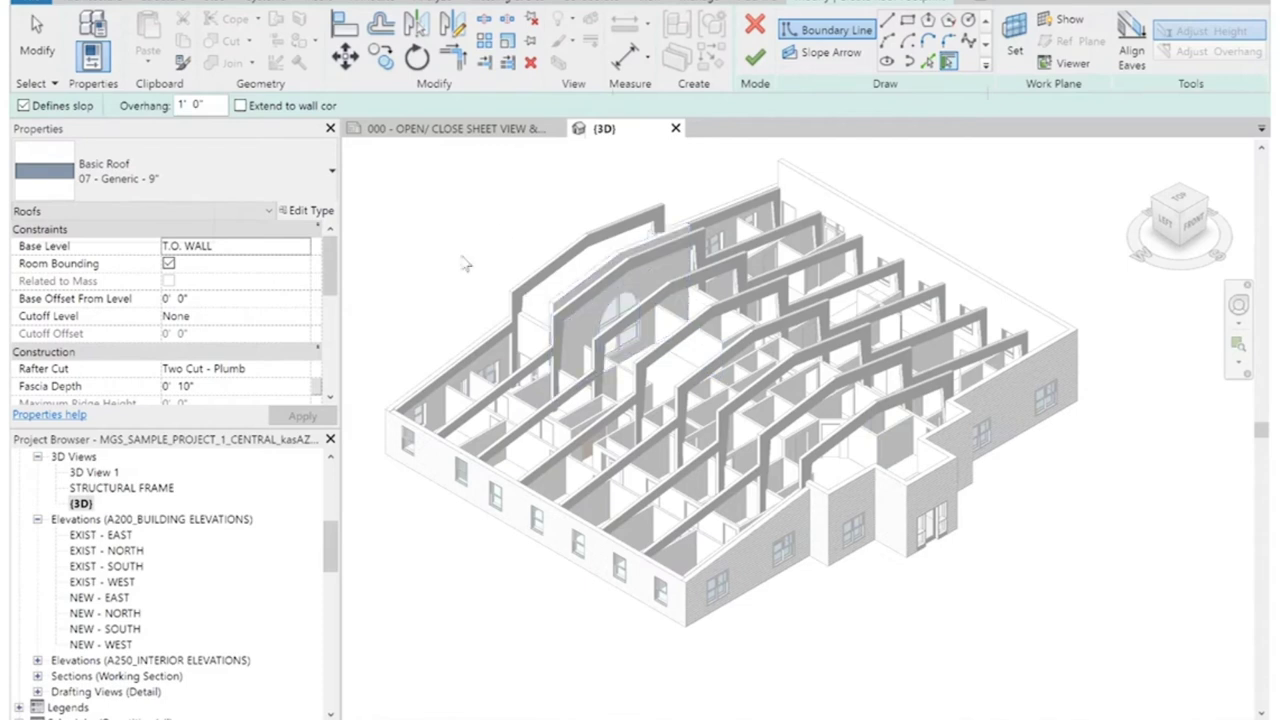
Duplicate the roof type 07 - Generic - 9" as 07 - Metal Deck - Insulation - EPDM.
{"action": "middle_click_drag", "start_coordinate": [513, 216], "coordinate": [613, 276]}
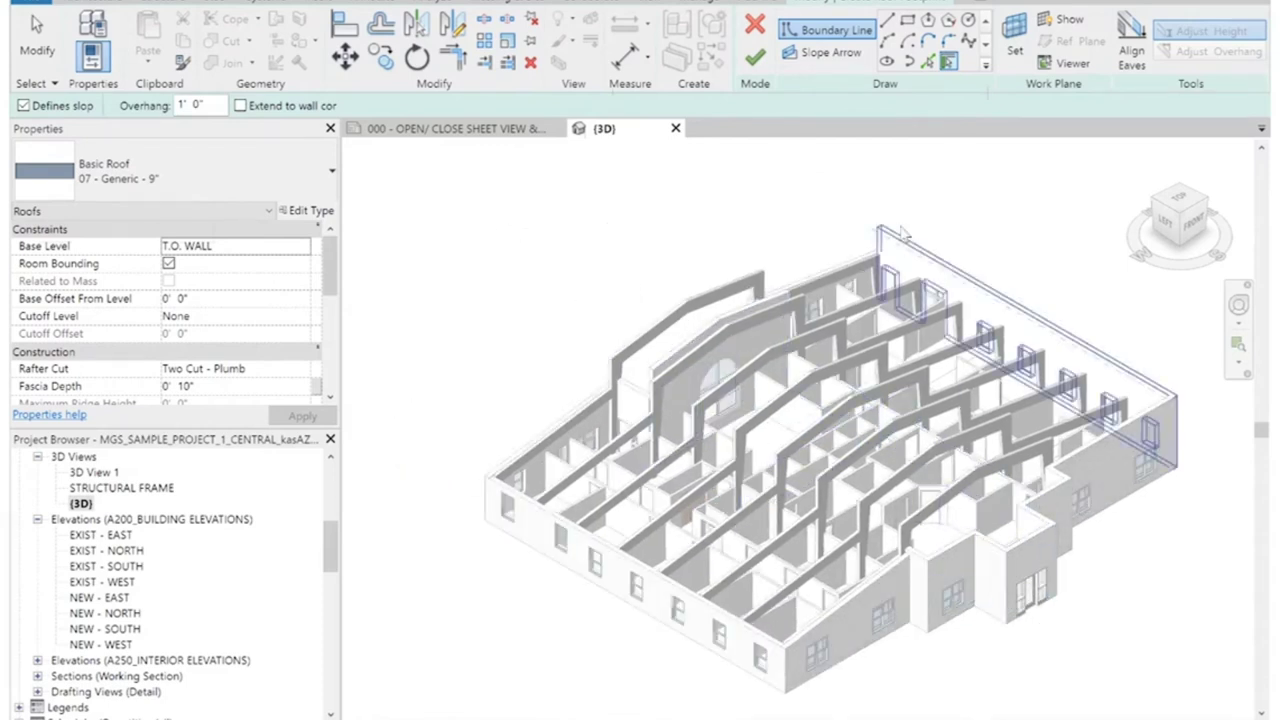
{"action": "left_click", "coordinate": [787, 30]}
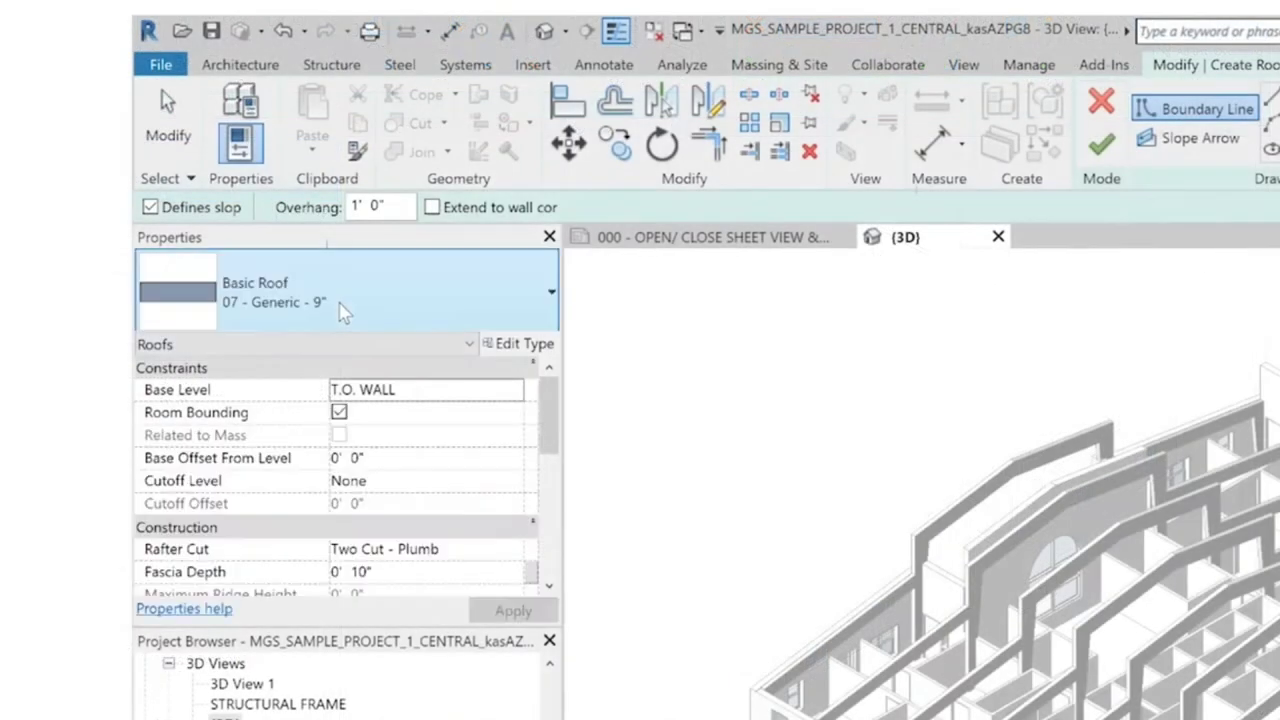
{"action": "left_click", "coordinate": [343, 313]}
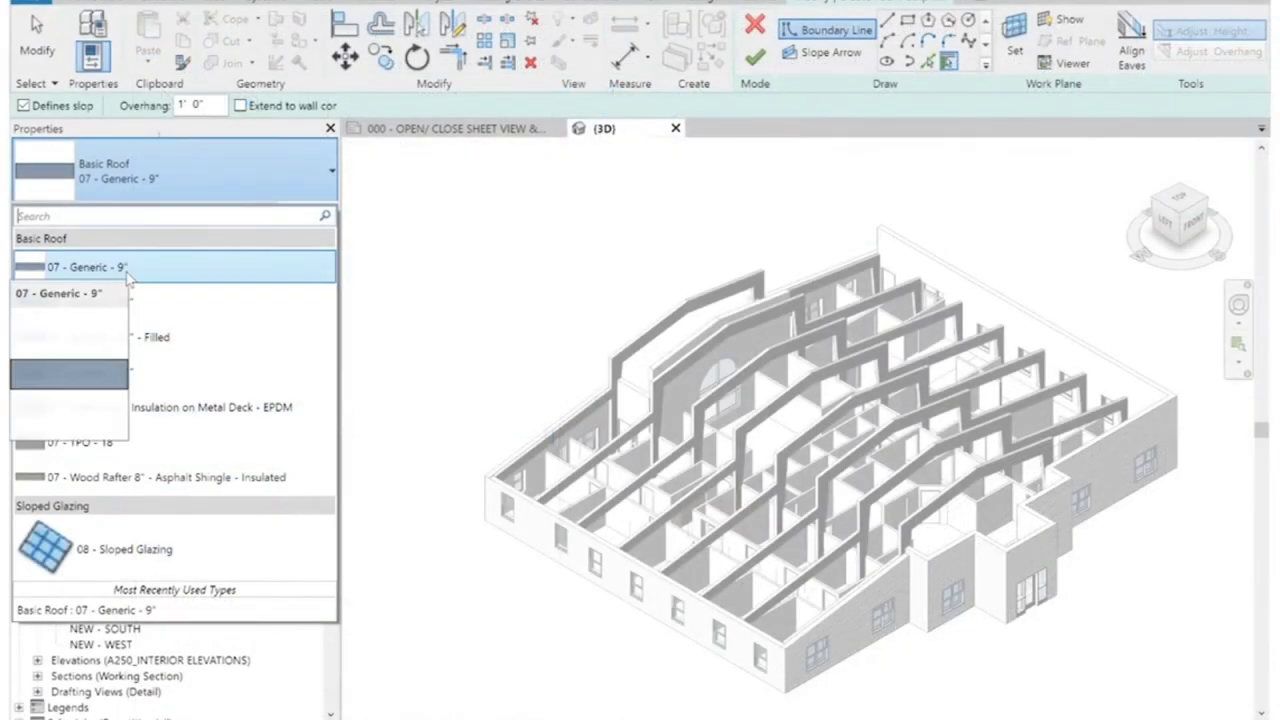
{"action": "left_click", "coordinate": [127, 273]}
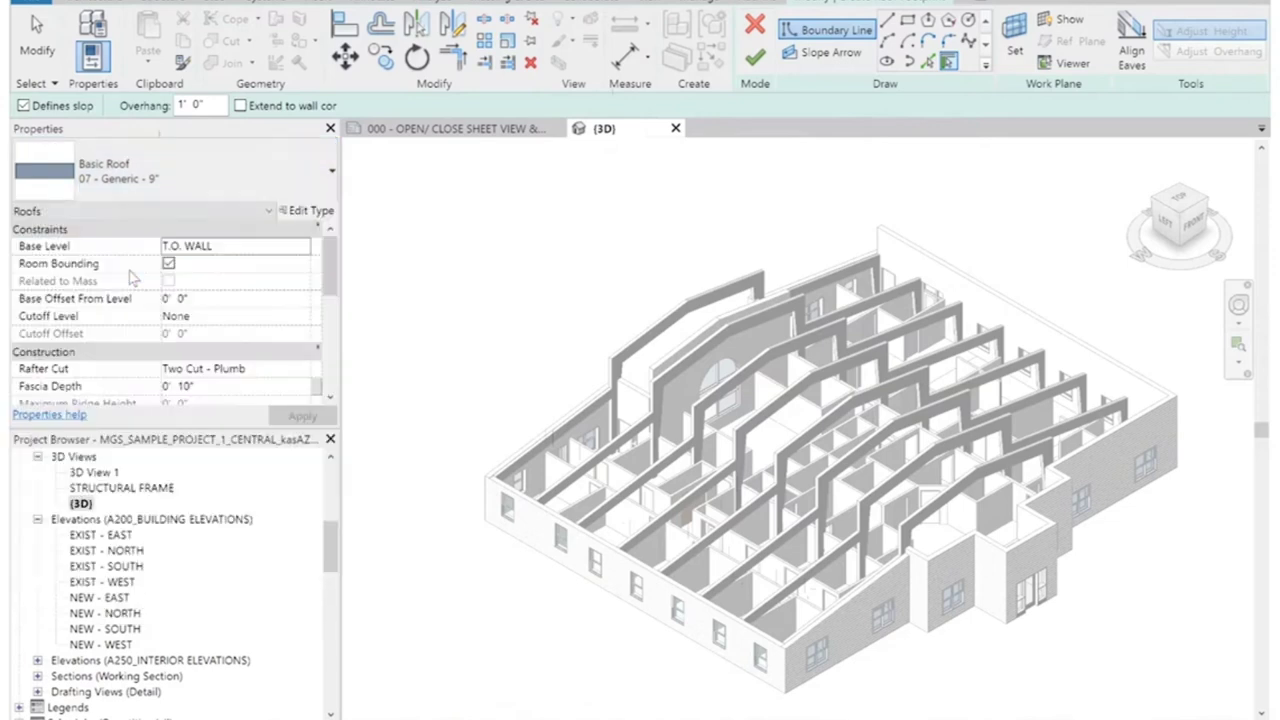
{"action": "left_click", "coordinate": [309, 210]}
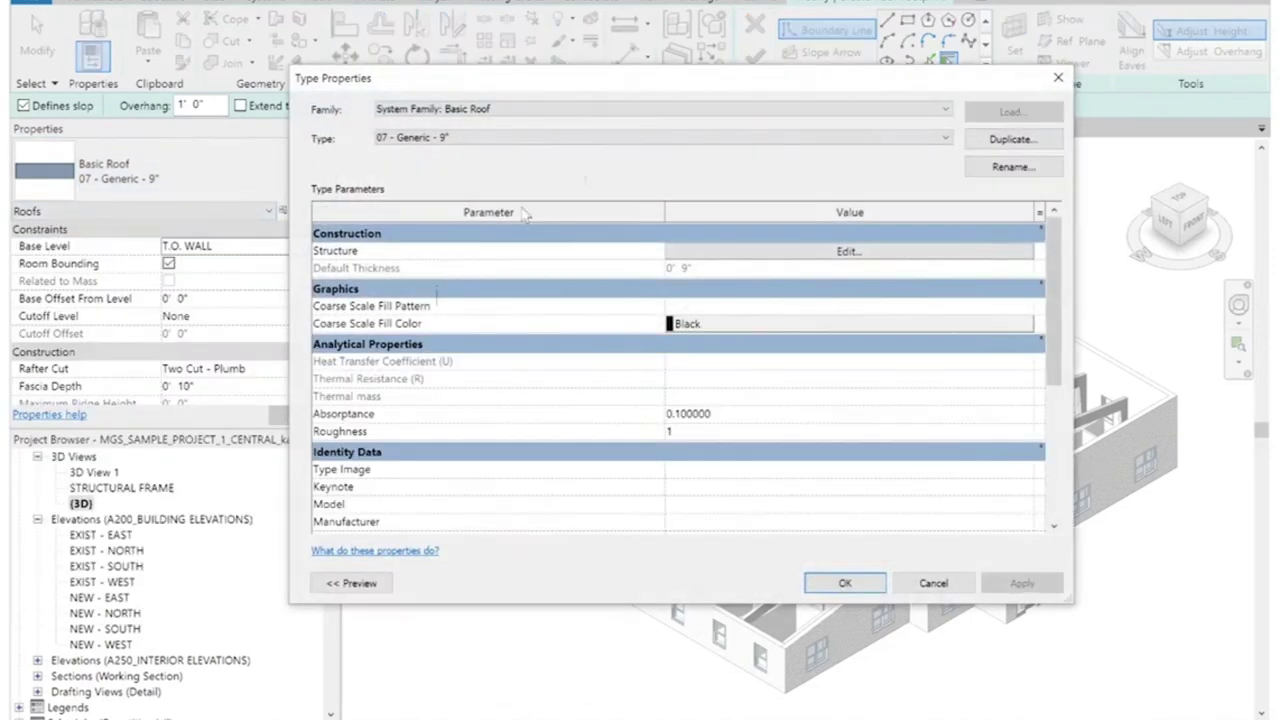
{"action": "left_click", "coordinate": [1040, 139]}
{"action": "left_click_drag", "start_coordinate": [624, 327], "coordinate": [729, 325]}
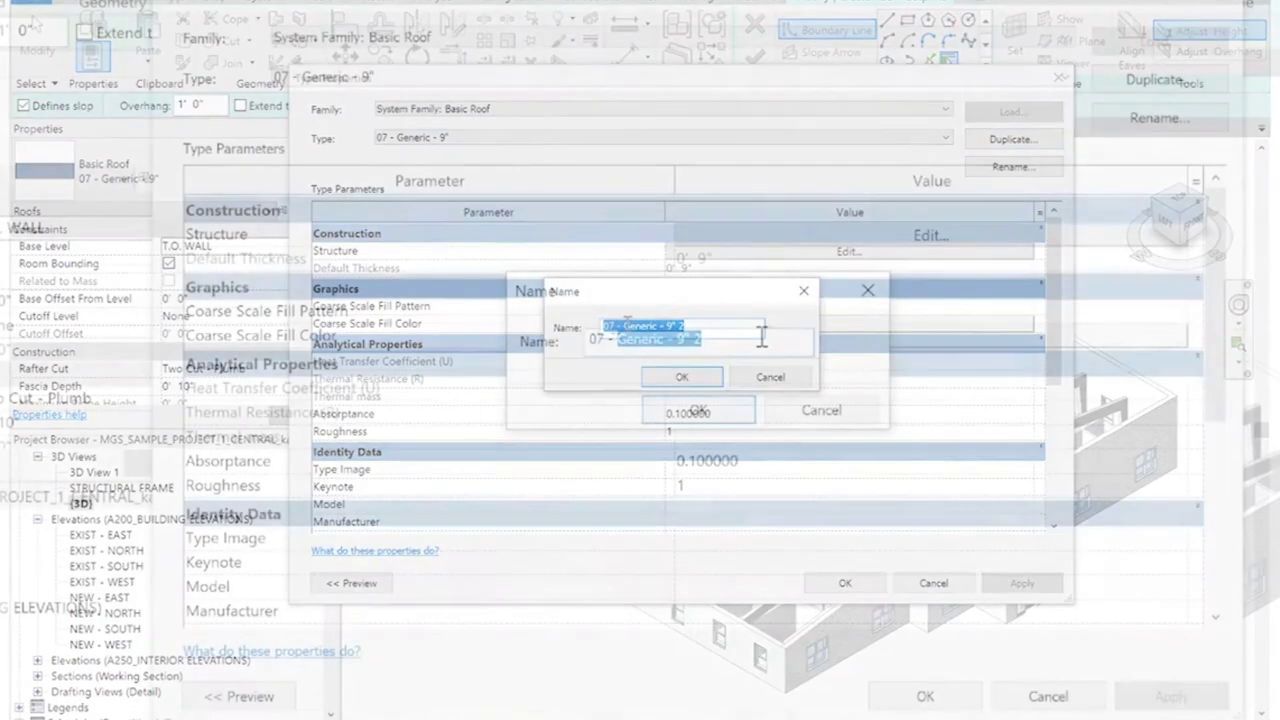
{"action": "type", "text": "me"}
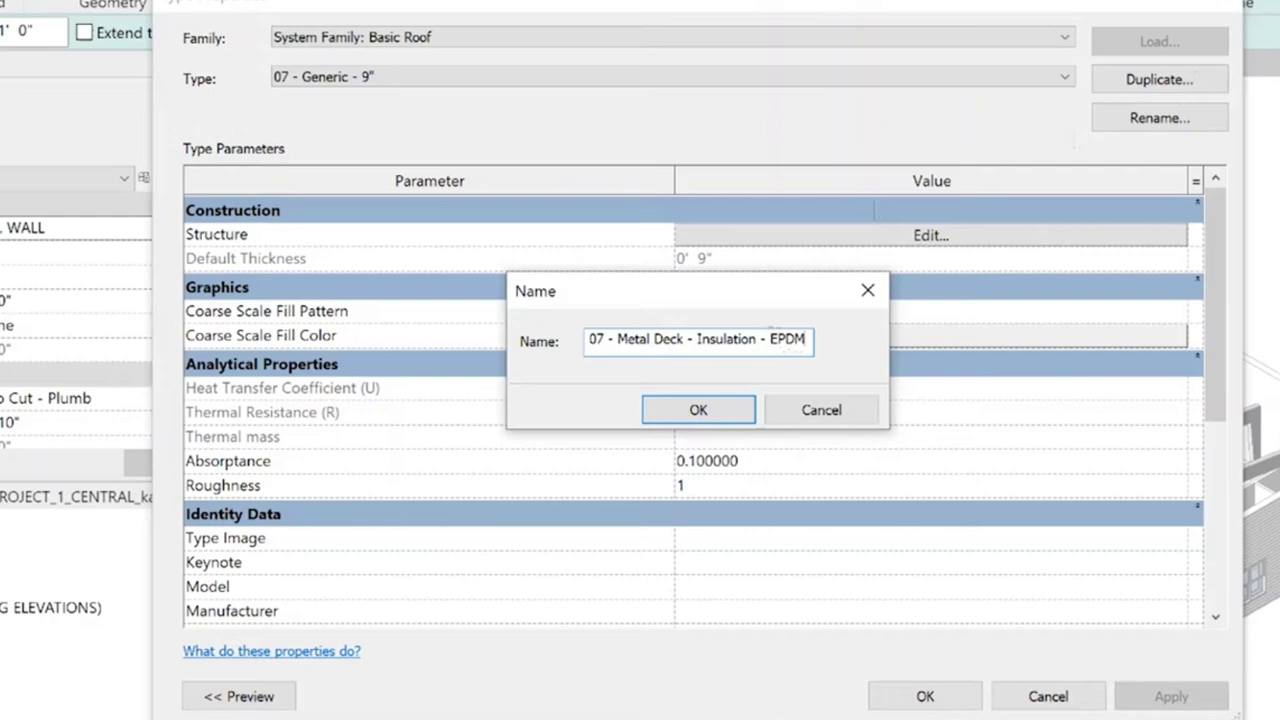
{"action": "left_click", "coordinate": [706, 410]}
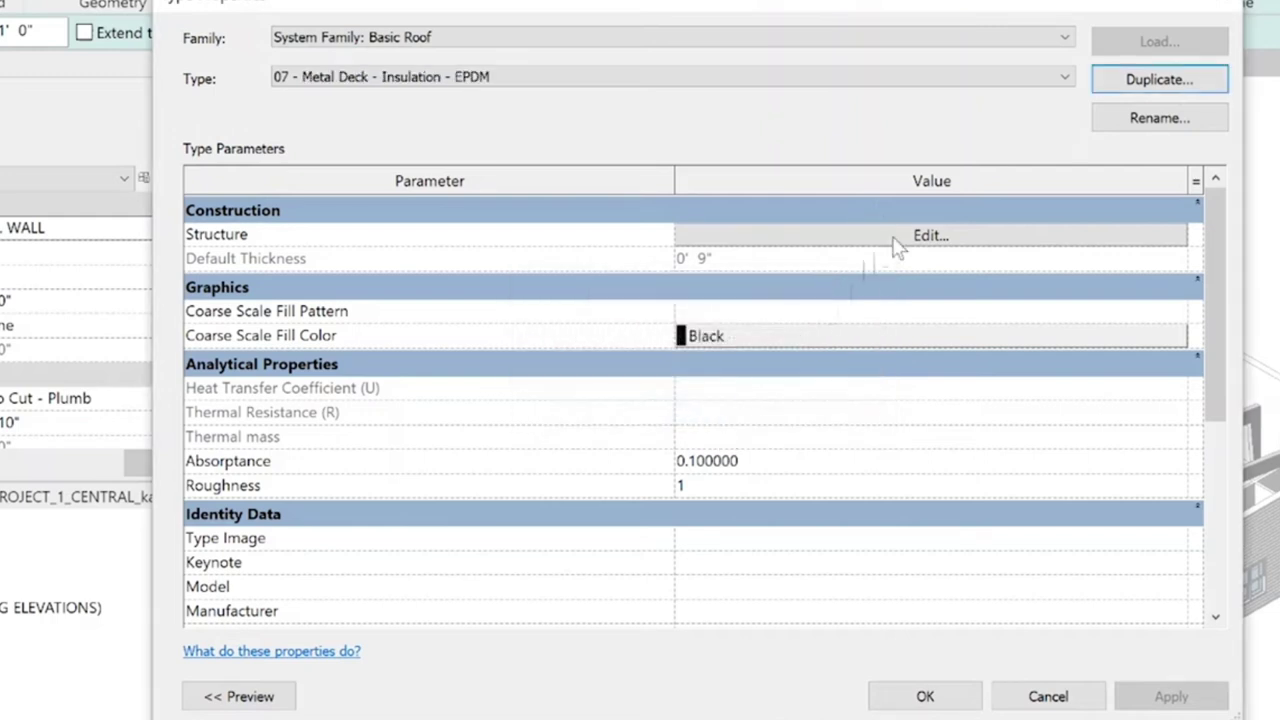
Edit the roof type's structure, assigning the Metal - Deck material to its structure layer and setting that layer's thickness to 2.5".
{"action": "left_click", "coordinate": [928, 236]}
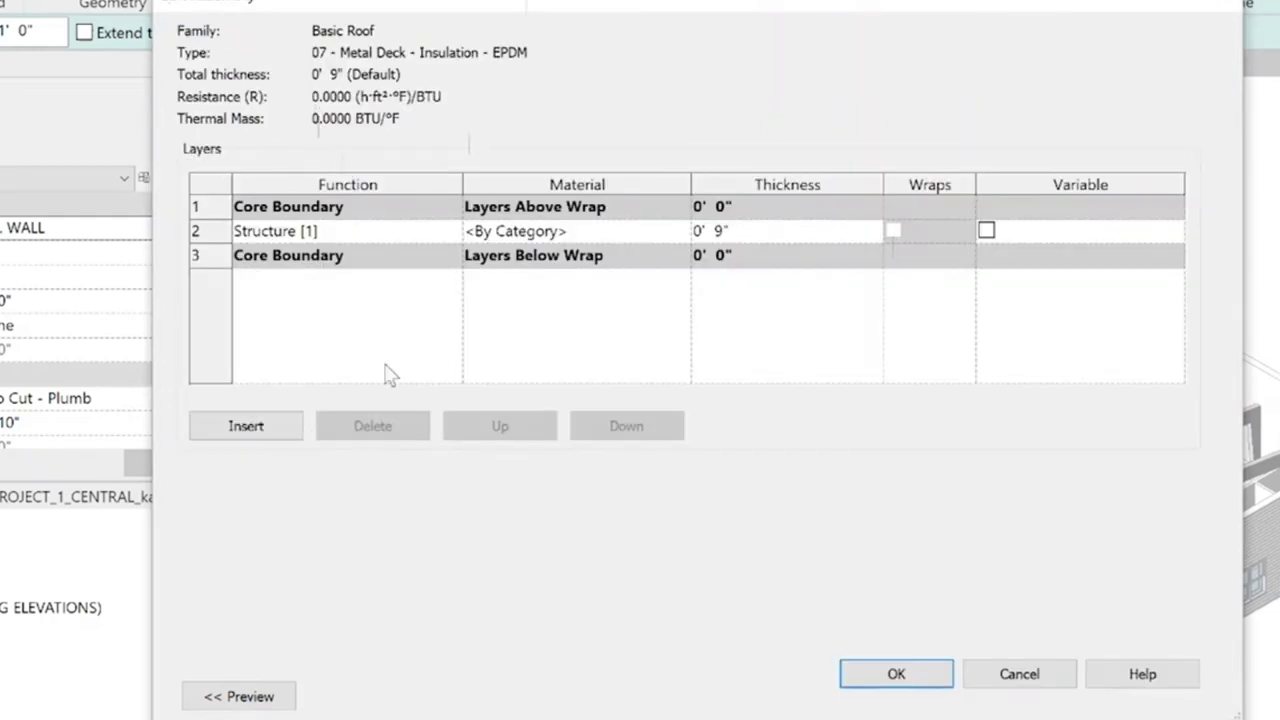
{"action": "left_click", "coordinate": [603, 232]}
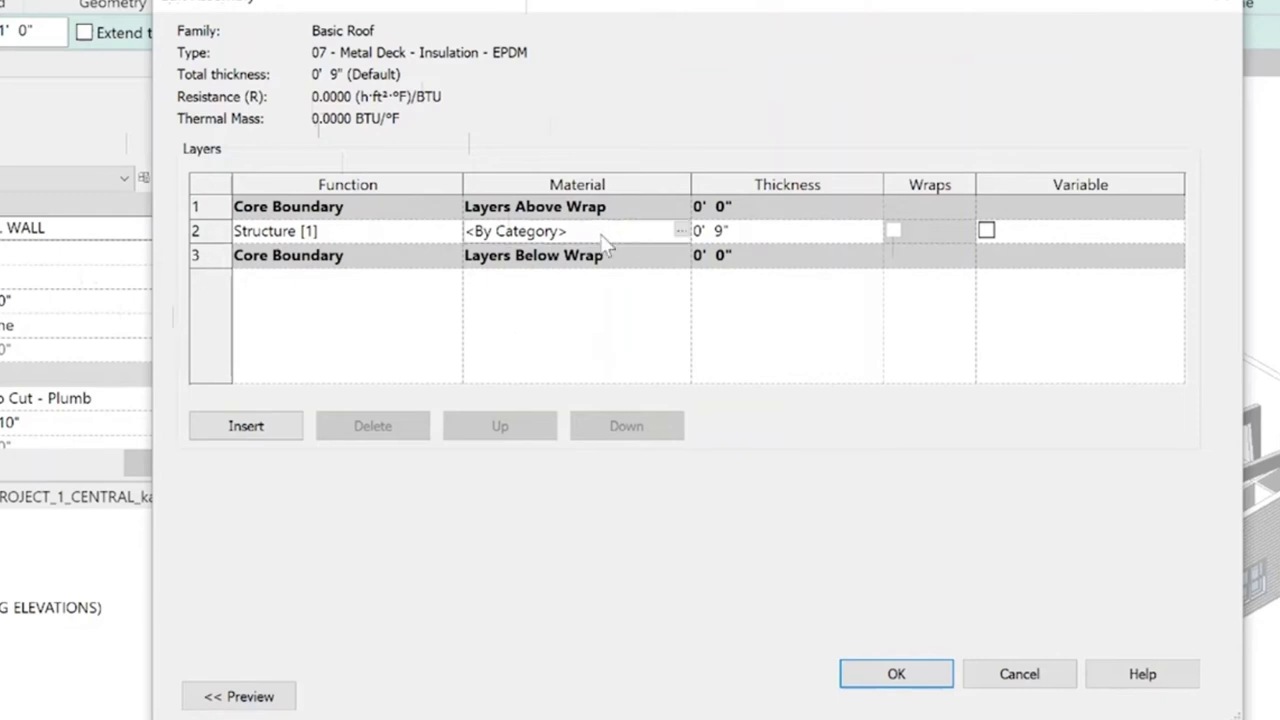
{"action": "left_click", "coordinate": [681, 231]}
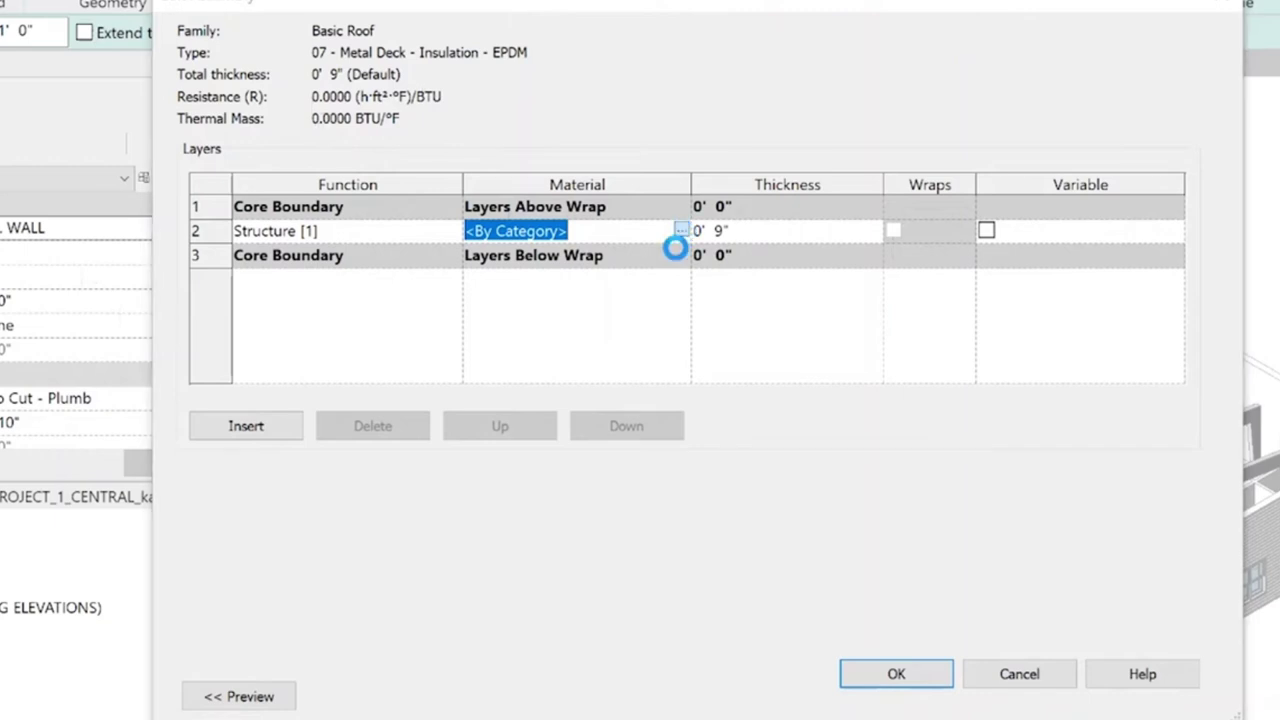
{"action": "type", "text": "deck"}
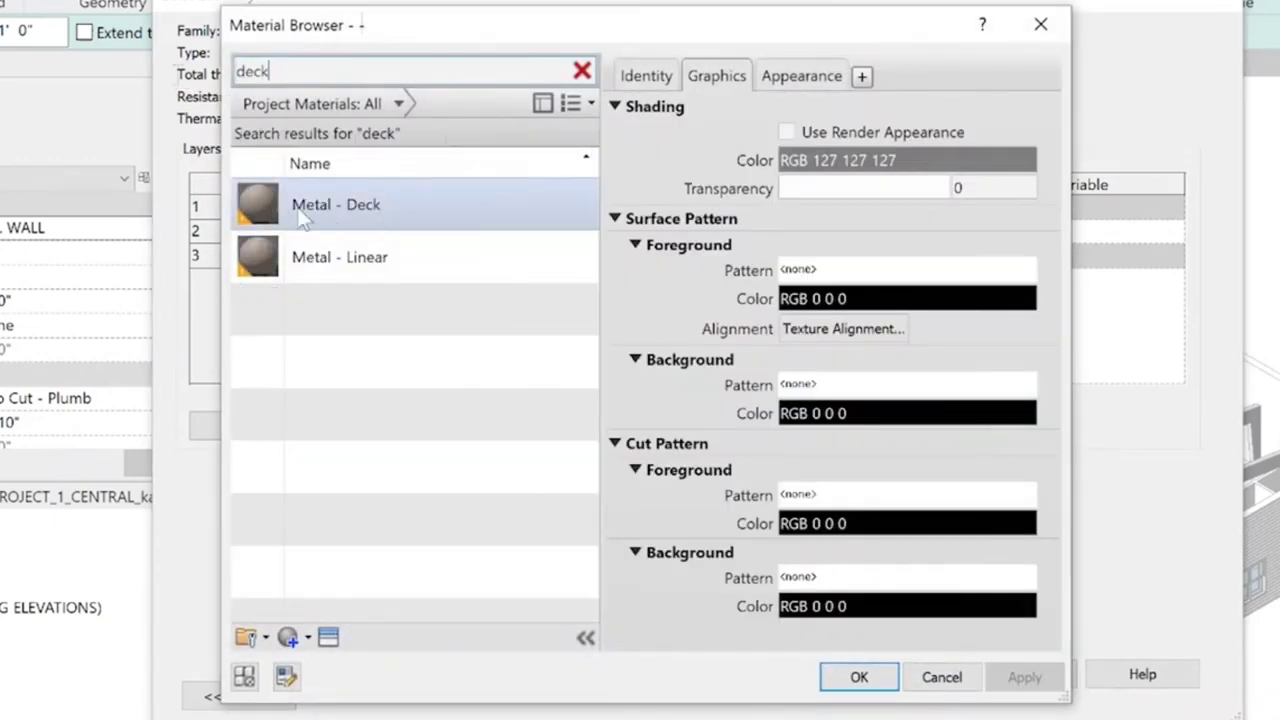
{"action": "left_click", "coordinate": [440, 206]}
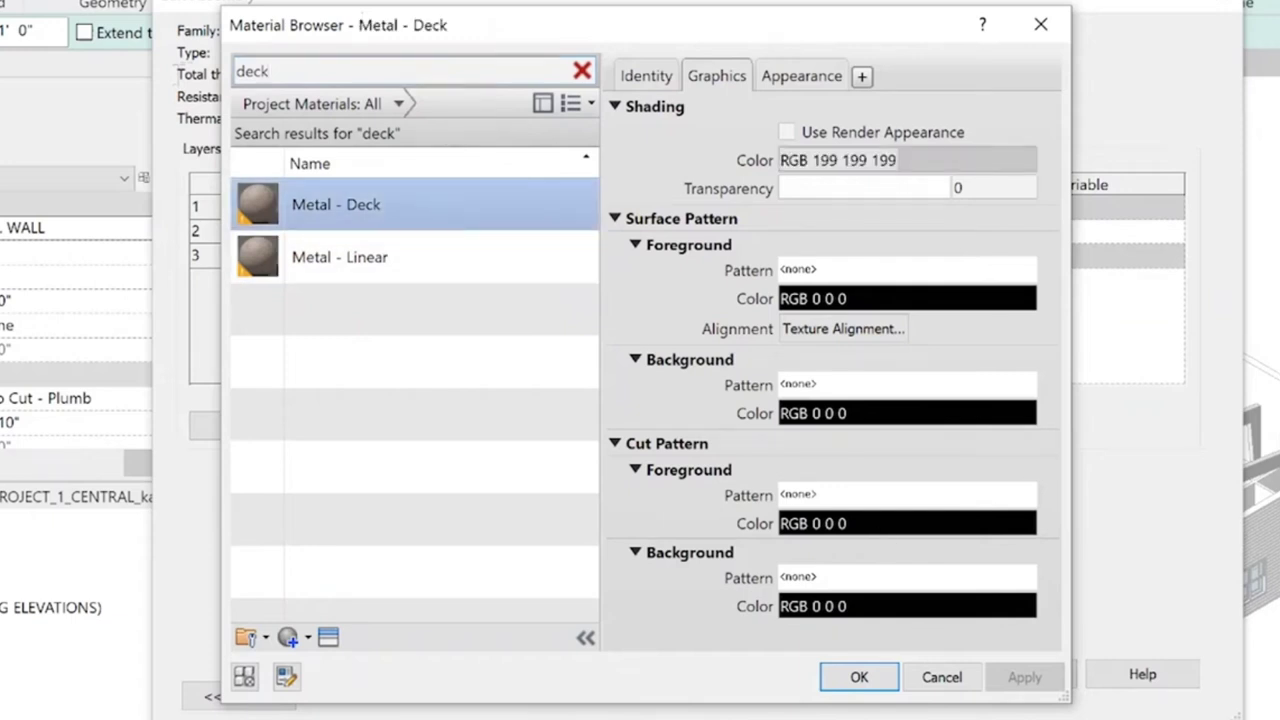
{"action": "left_click", "coordinate": [859, 677]}
{"action": "left_click", "coordinate": [766, 237]}
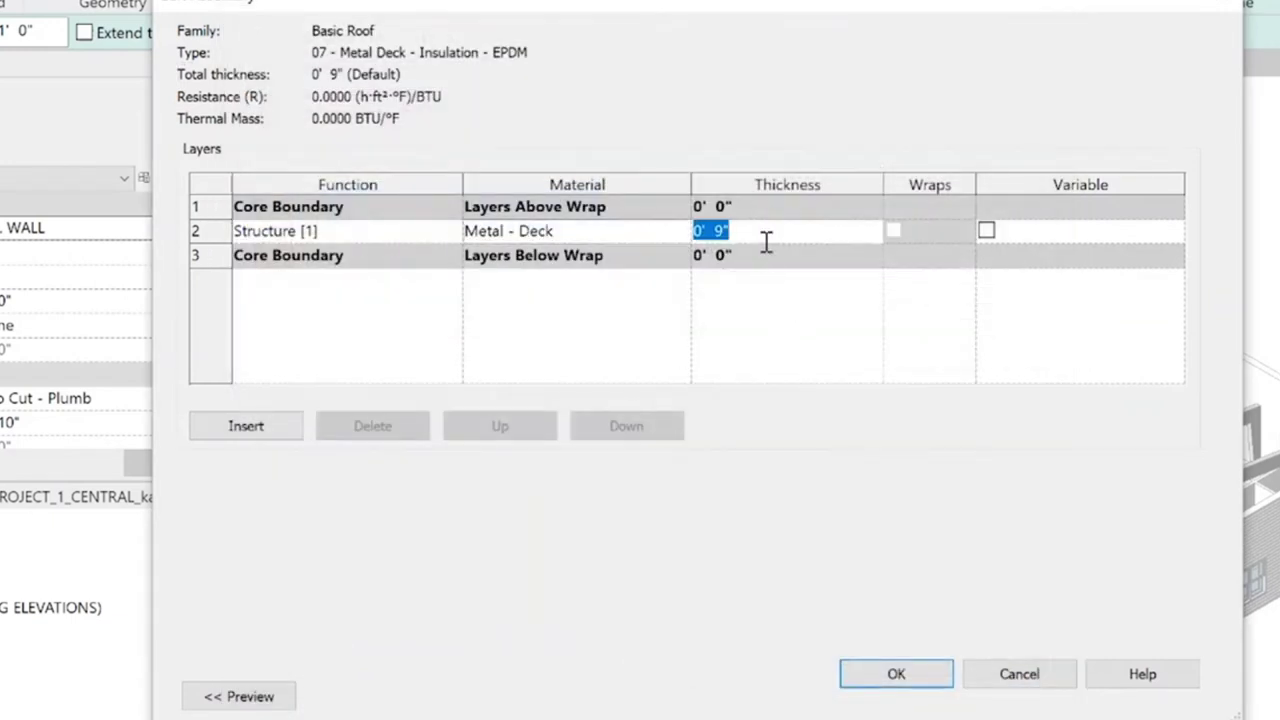
{"action": "type", "text": "2.5"}
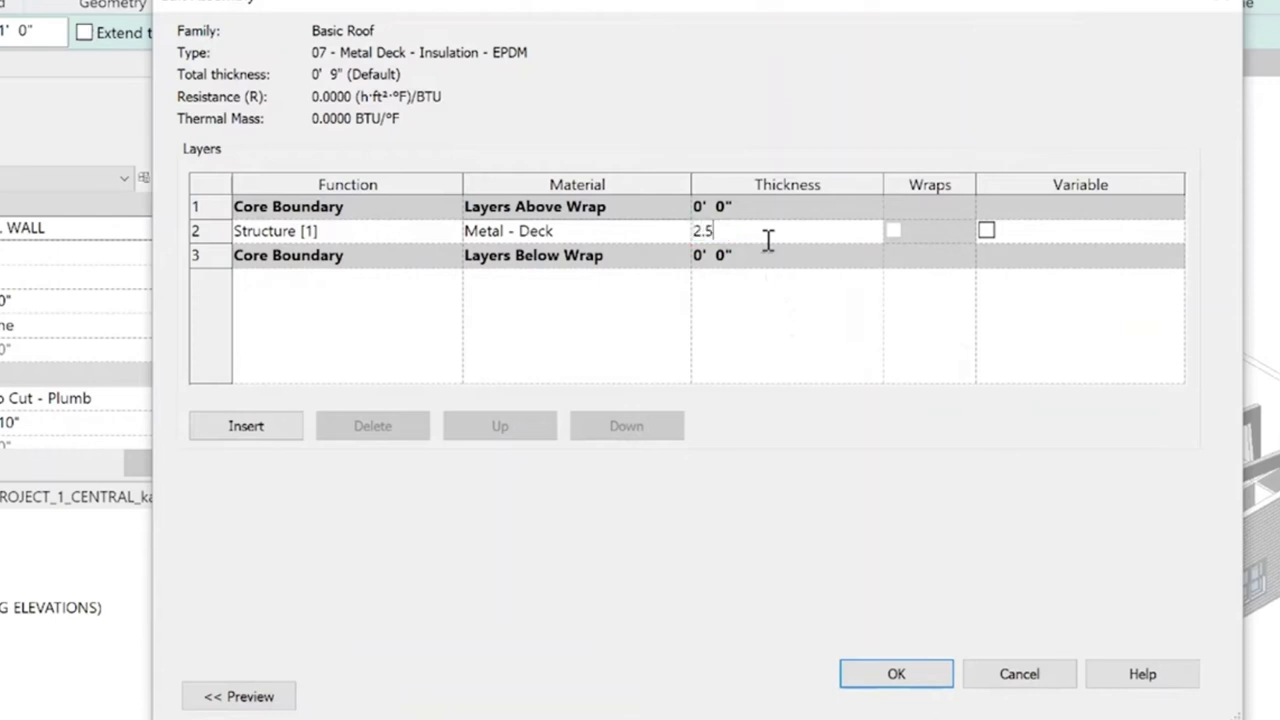
{"action": "key", "text": "Return"}
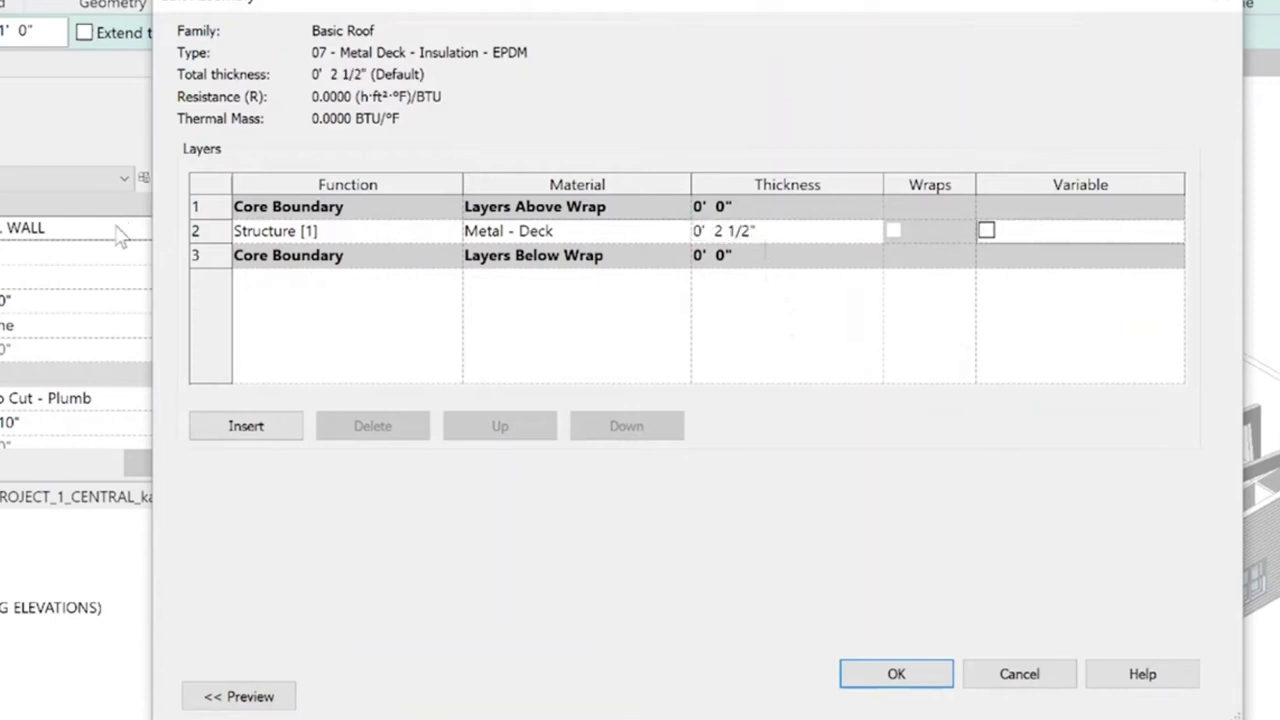
Insert a layer above the metal deck and assign it the Insulation / Thermal Barriers - Rigid insulation material.
{"action": "left_click", "coordinate": [195, 232]}
{"action": "left_click", "coordinate": [246, 426]}
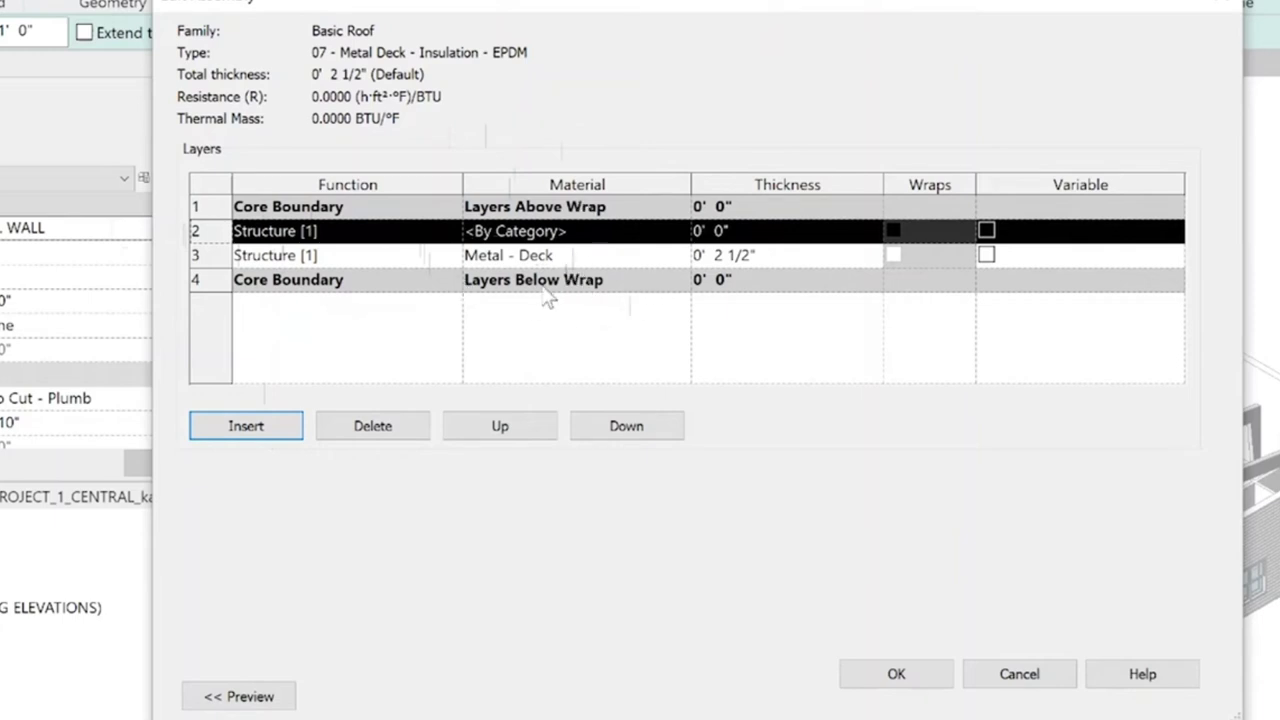
{"action": "left_click", "coordinate": [527, 230]}
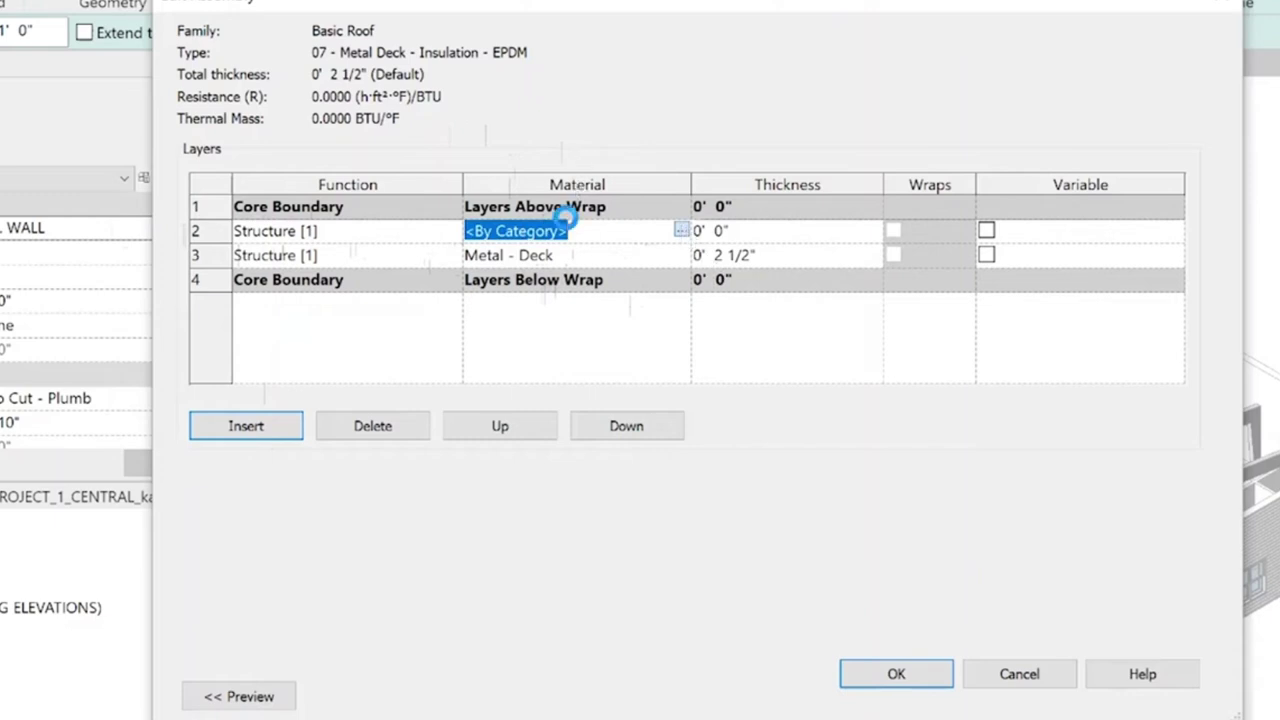
{"action": "left_click", "coordinate": [681, 230]}
{"action": "left_click", "coordinate": [344, 68]}
{"action": "type", "text": "insulation"}
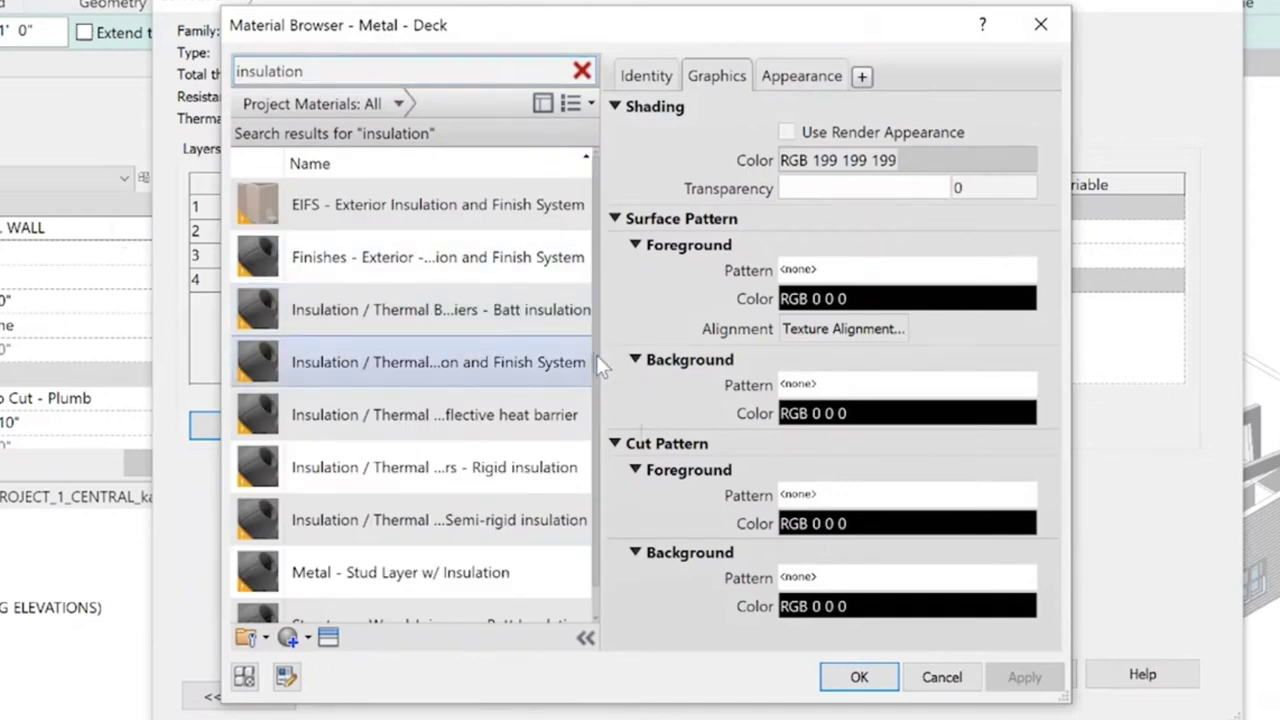
{"action": "left_click_drag", "start_coordinate": [613, 359], "coordinate": [712, 359]}
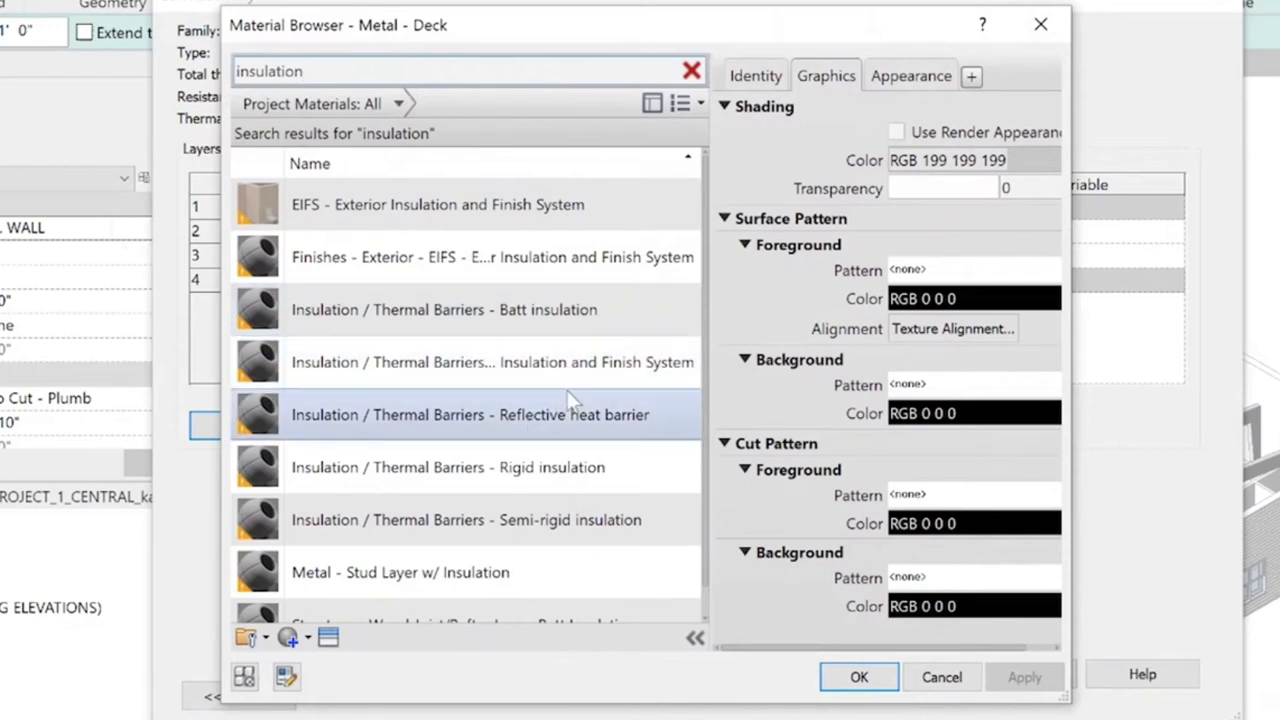
{"action": "left_click", "coordinate": [372, 474]}
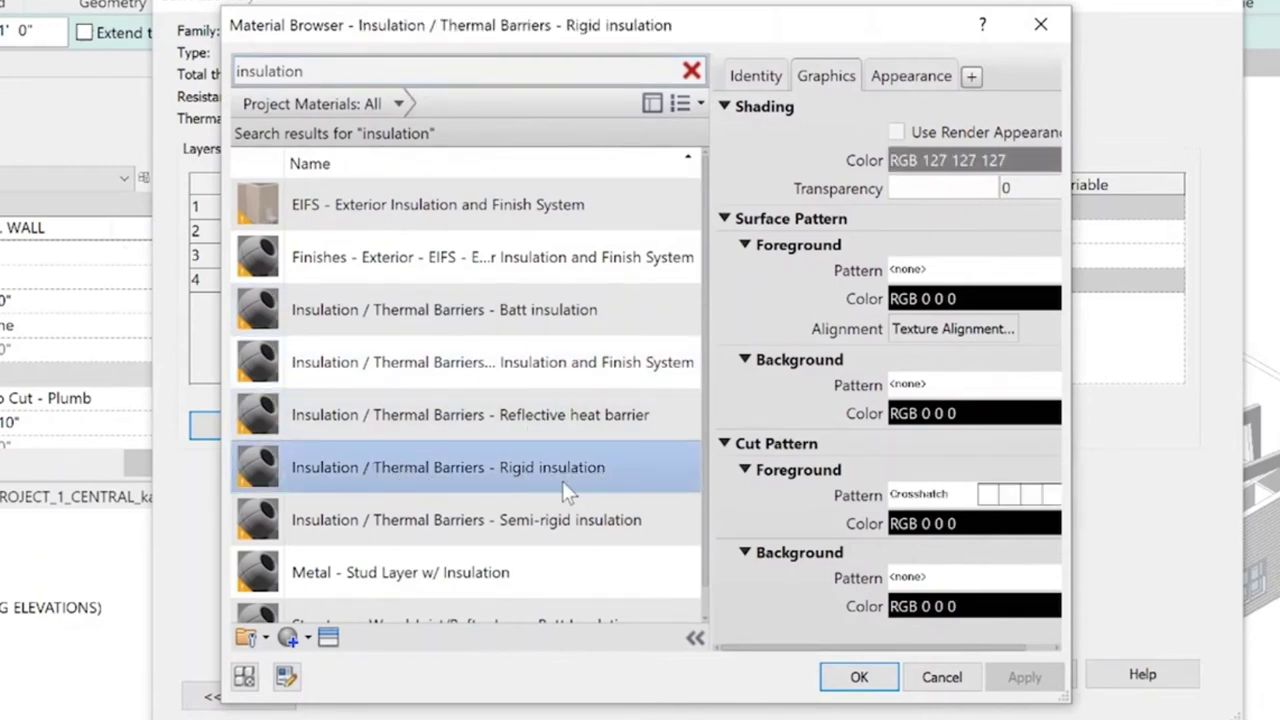
{"action": "left_click", "coordinate": [859, 677]}
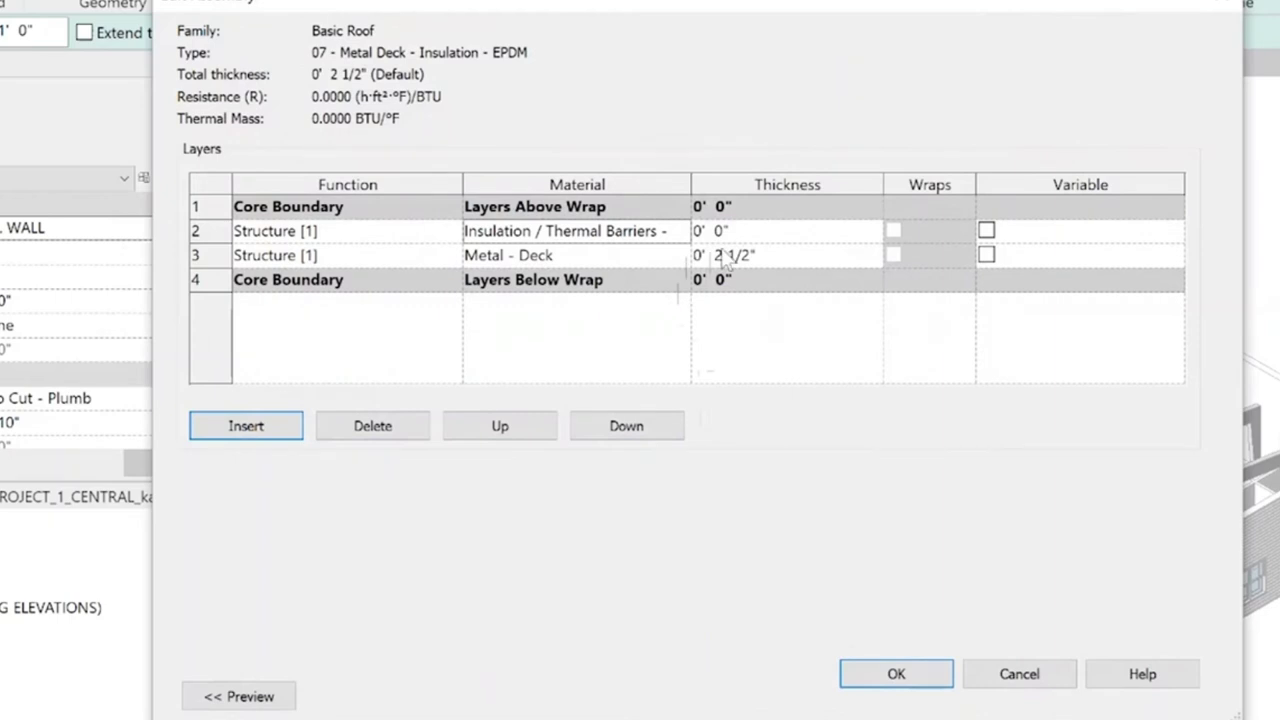
Set the thickness of the rigid insulation layer to 4".
{"action": "left_click", "coordinate": [760, 234]}
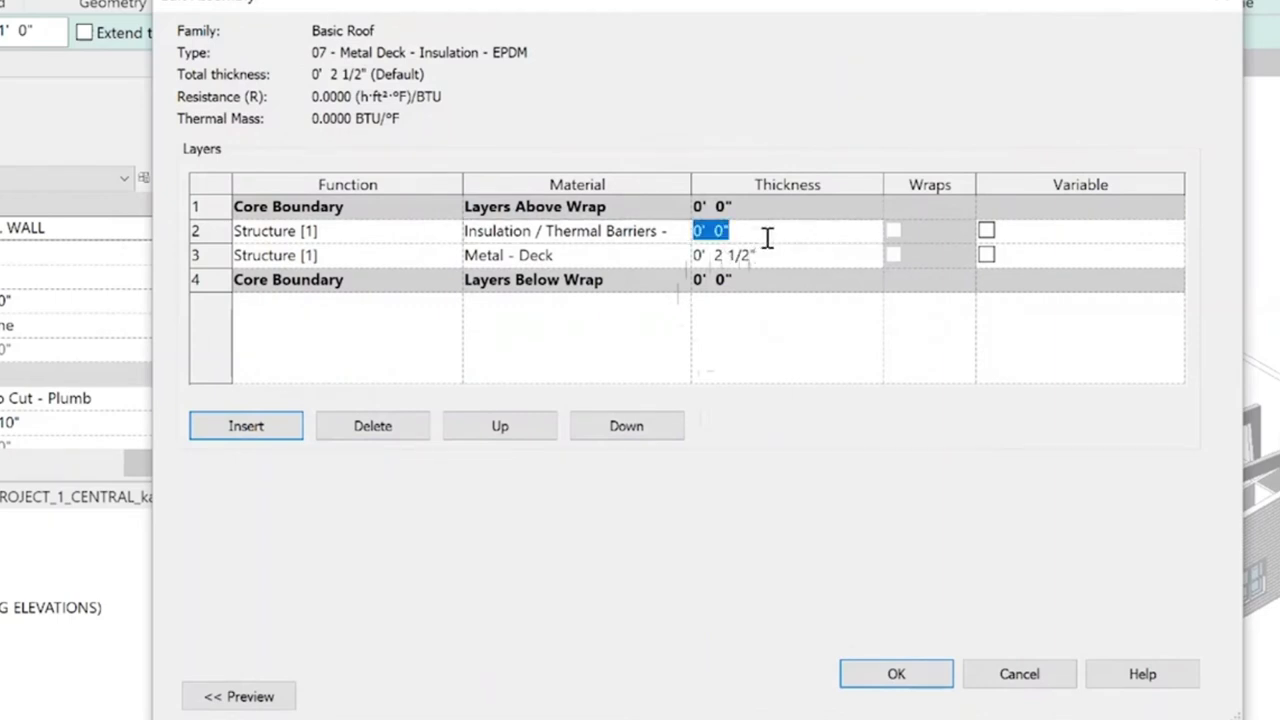
{"action": "type", "text": "4\""}
{"action": "key", "text": "Return"}
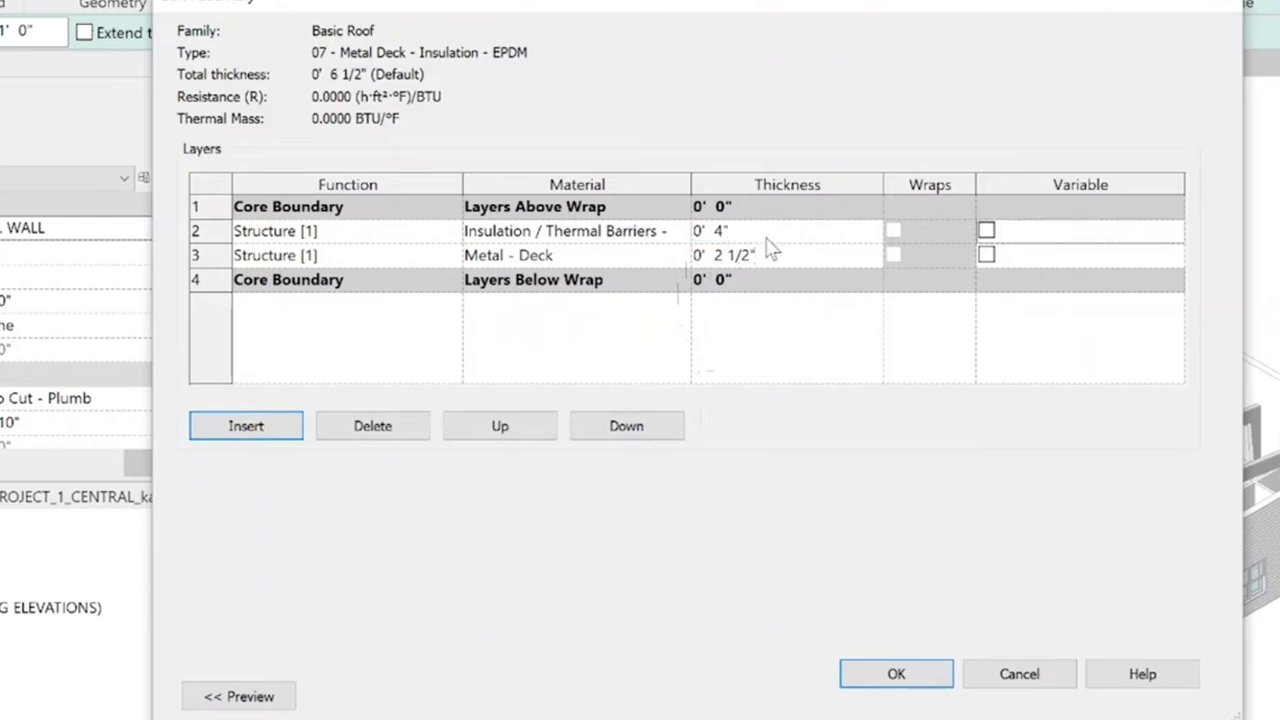
Insert another layer above the rigid insulation and assign it the Roofing - EPDM Membrane material.
{"action": "left_click", "coordinate": [278, 436]}
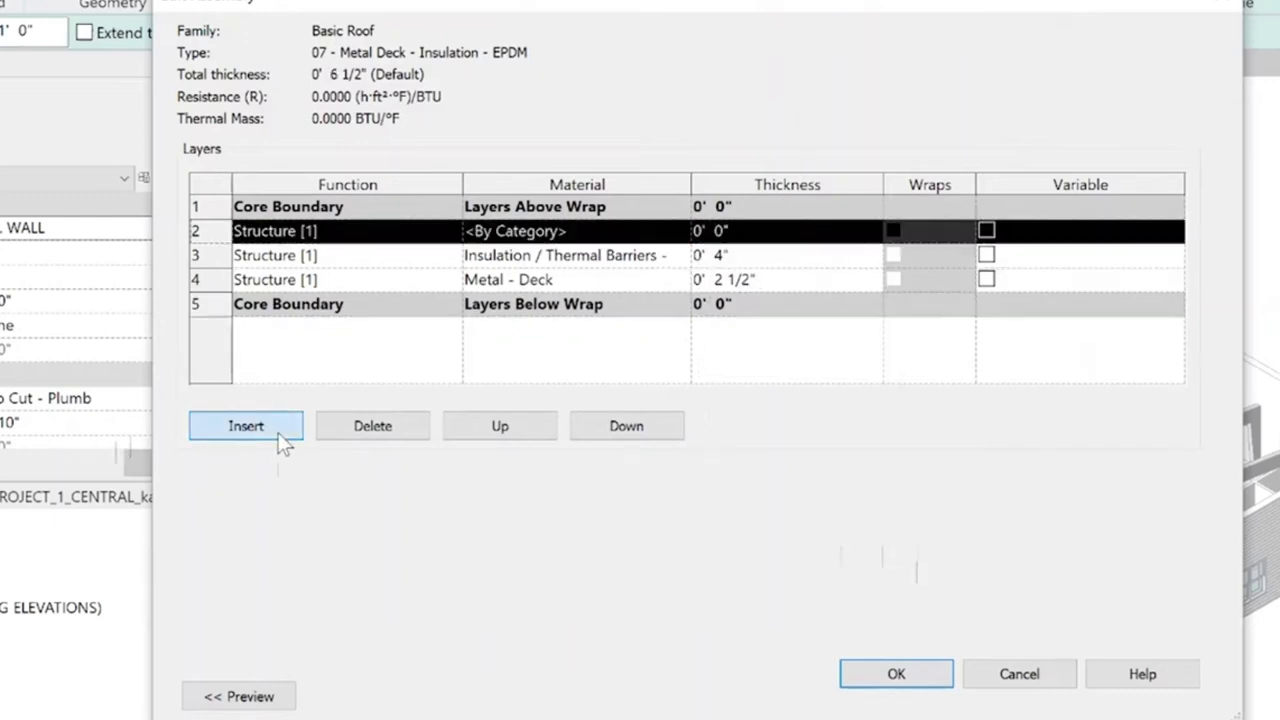
{"action": "left_click", "coordinate": [590, 232]}
{"action": "left_click", "coordinate": [678, 231]}
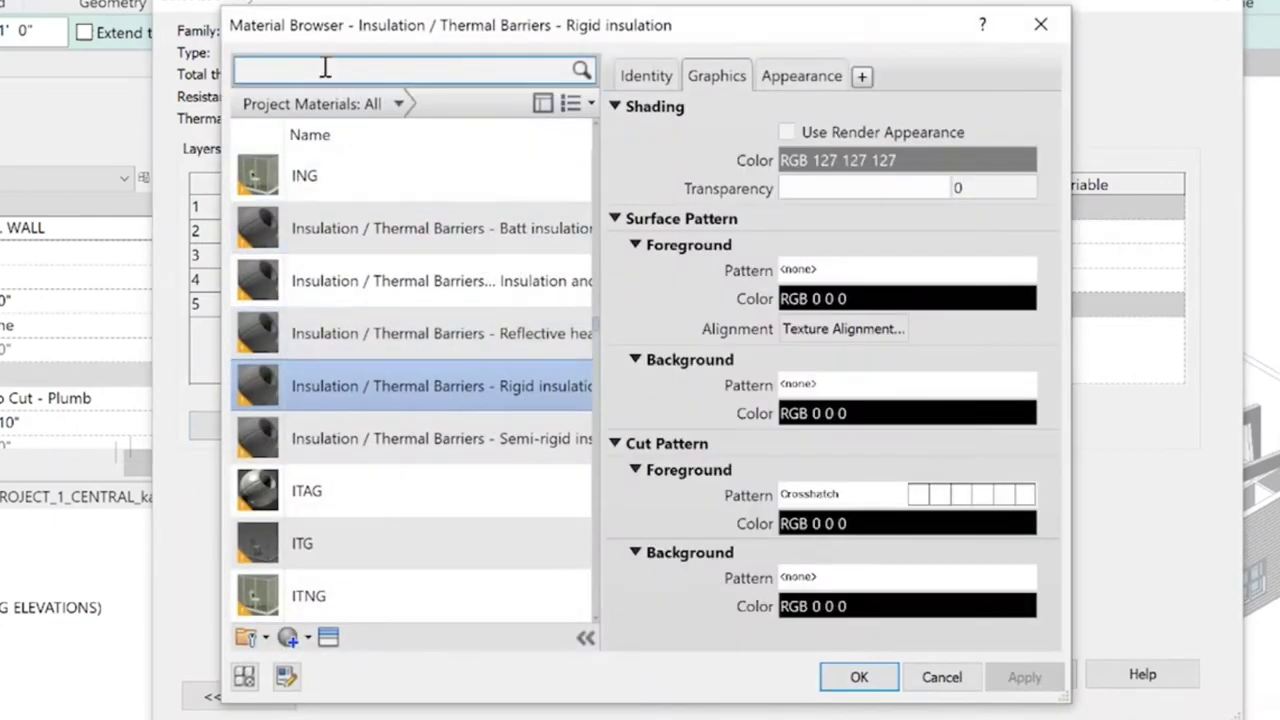
{"action": "left_click", "coordinate": [325, 68]}
{"action": "type", "text": "epdm"}
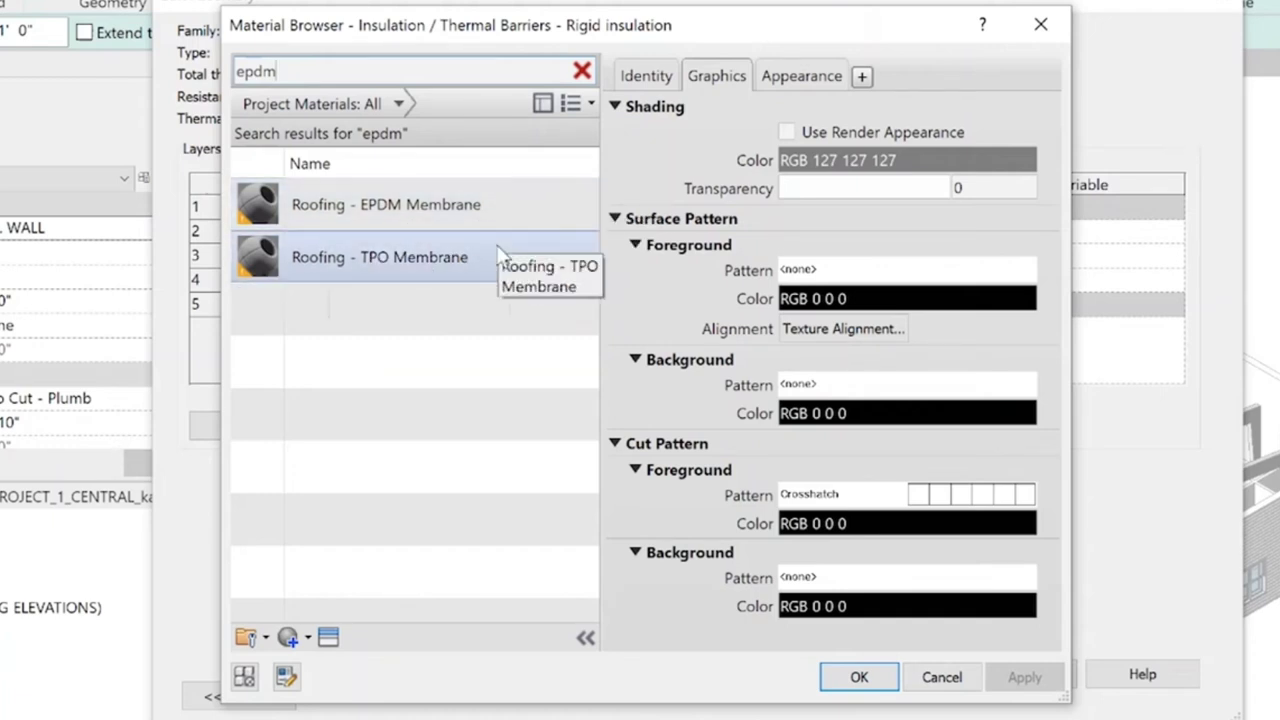
{"action": "double_click", "coordinate": [472, 194]}
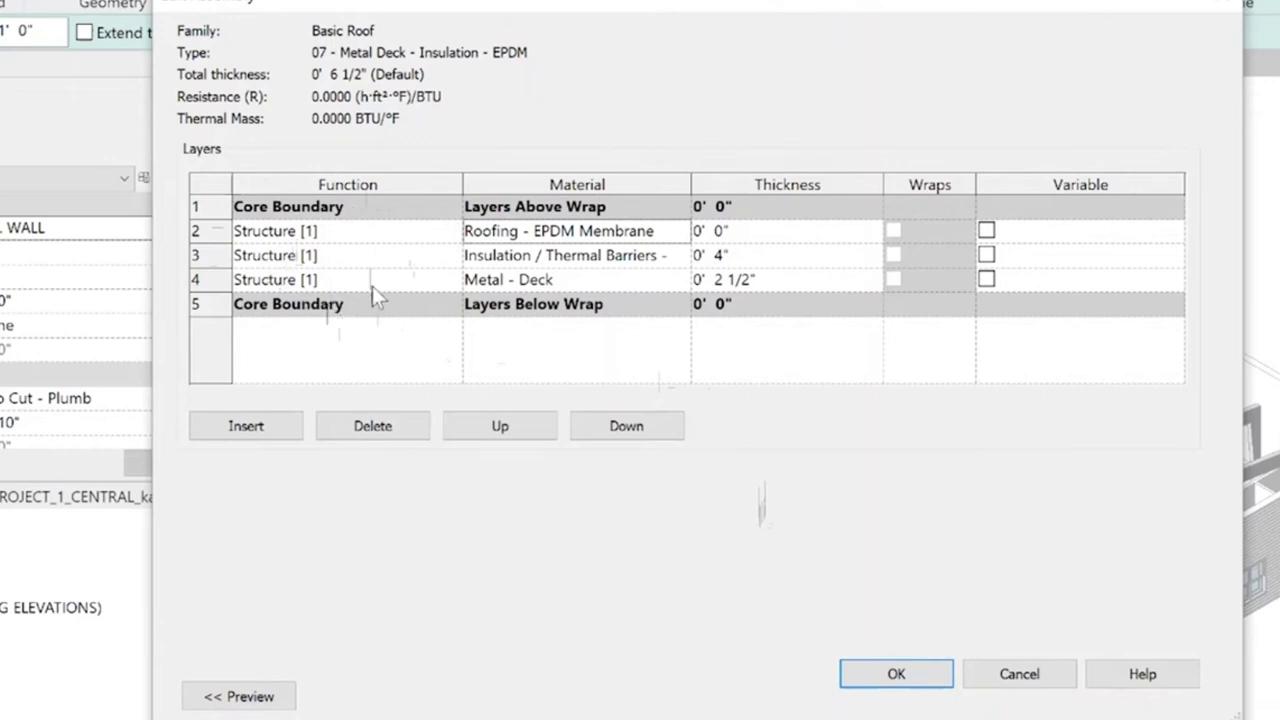
Change the insulation layer's function to Thermal/Air Layer [3] and the EPDM layer's function to Membrane Layer.
{"action": "left_click", "coordinate": [453, 256]}
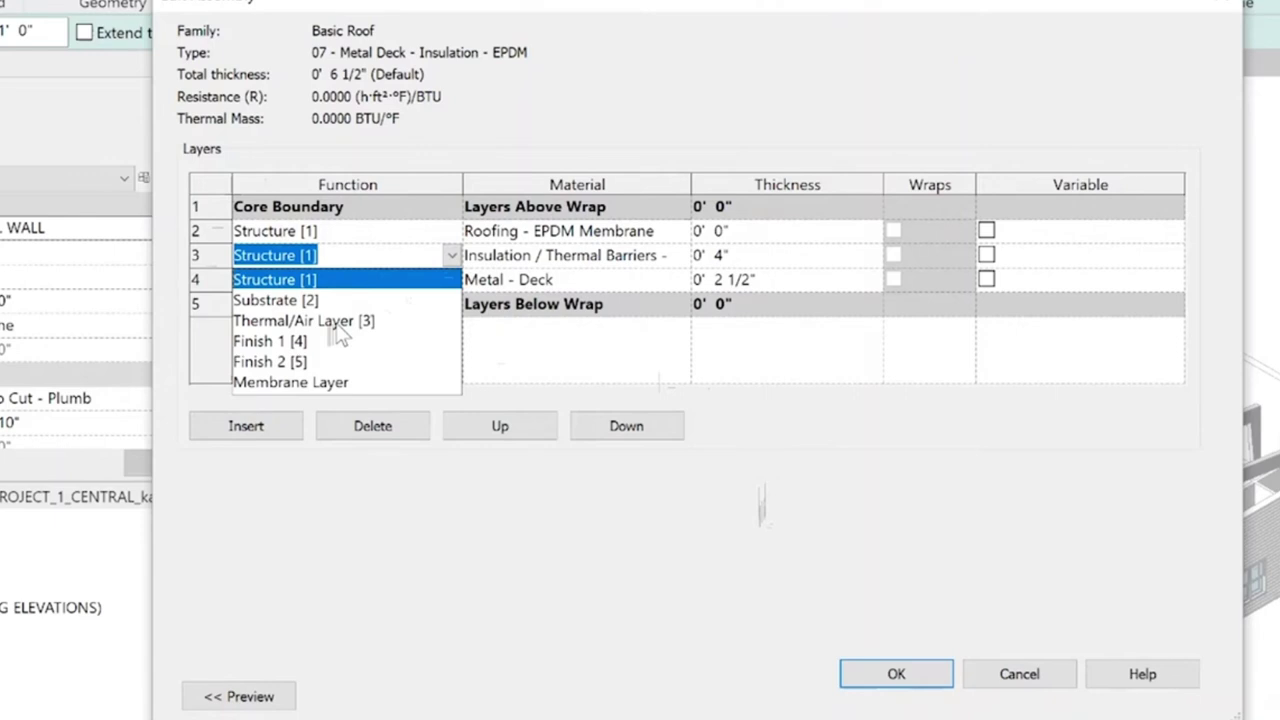
{"action": "left_click", "coordinate": [340, 322]}
{"action": "left_click", "coordinate": [430, 231]}
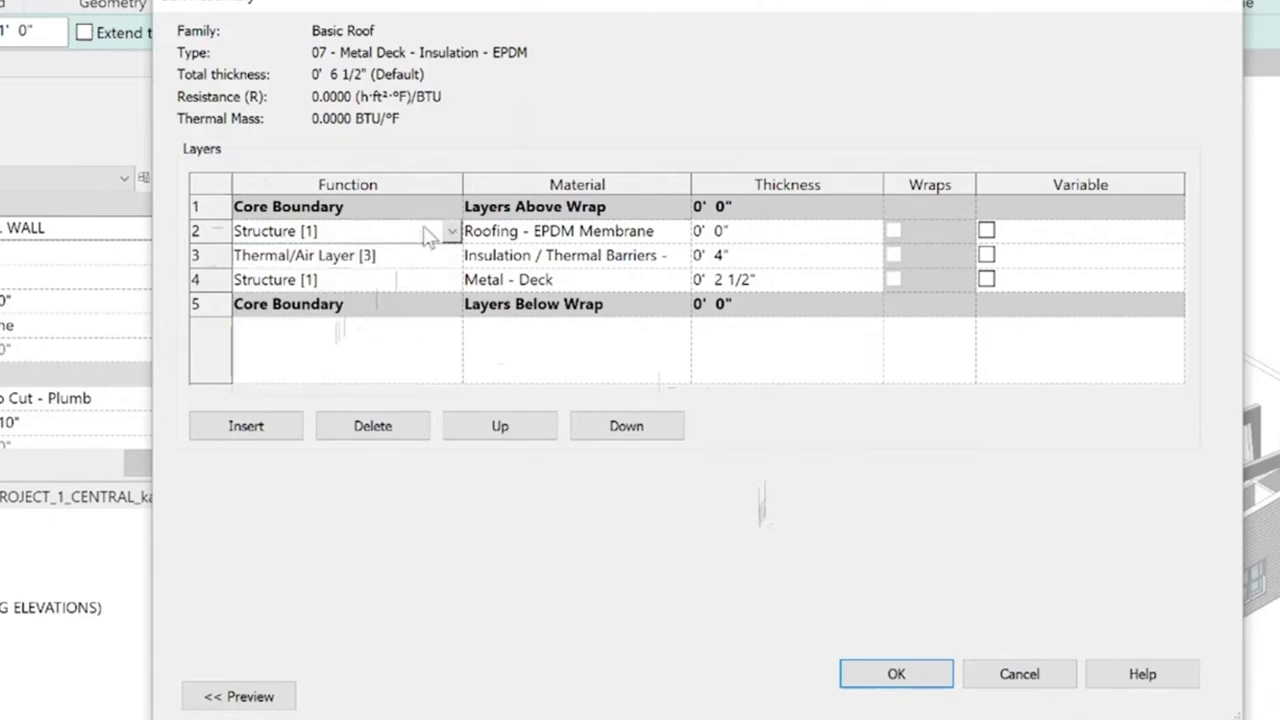
{"action": "left_click", "coordinate": [453, 231]}
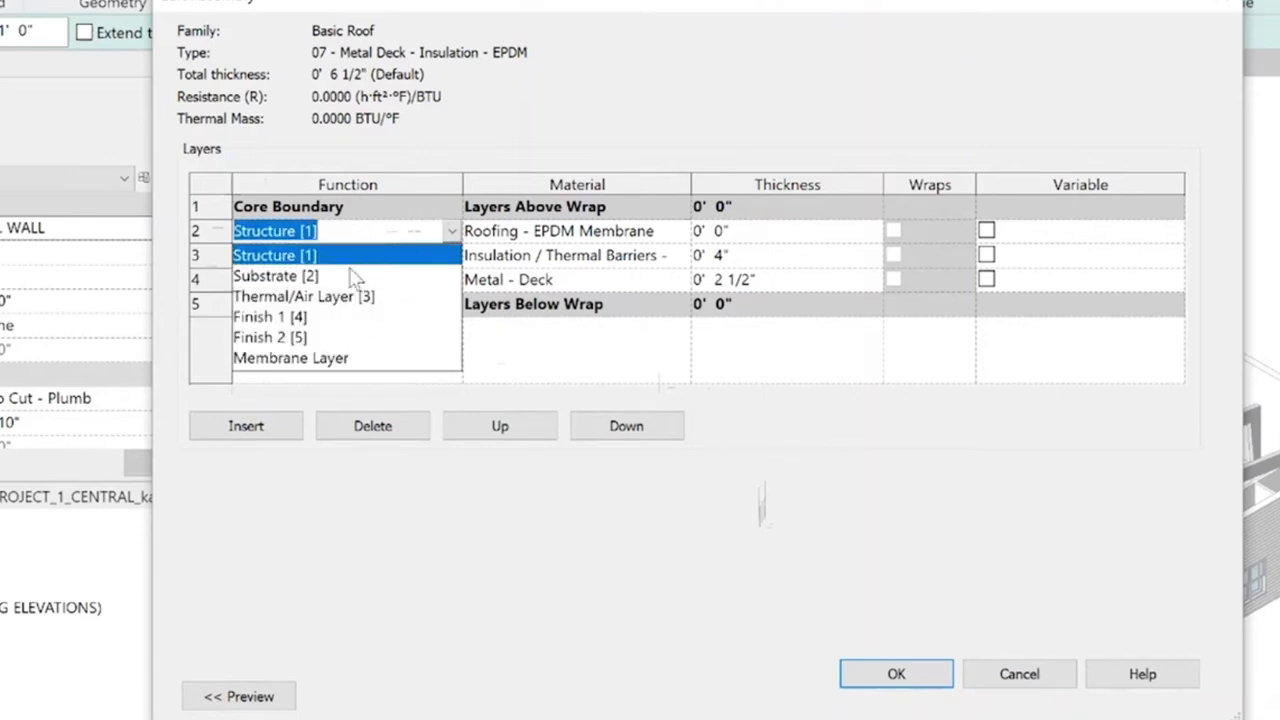
{"action": "left_click", "coordinate": [285, 360]}
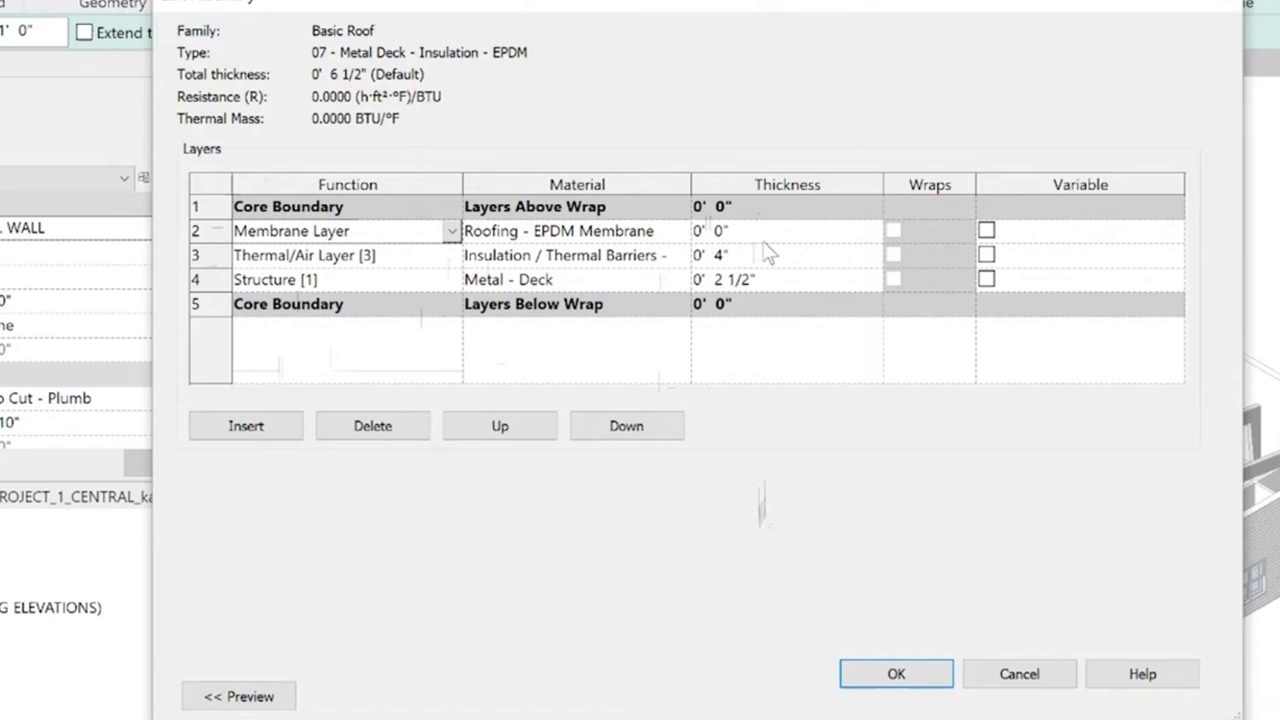
Confirm the layer assembly with the membrane at 0" thickness, and accept the roof type after viewing its section preview.
{"action": "left_click", "coordinate": [723, 236]}
{"action": "left_click_drag", "start_coordinate": [724, 233], "coordinate": [713, 234]}
{"action": "left_click", "coordinate": [787, 234]}
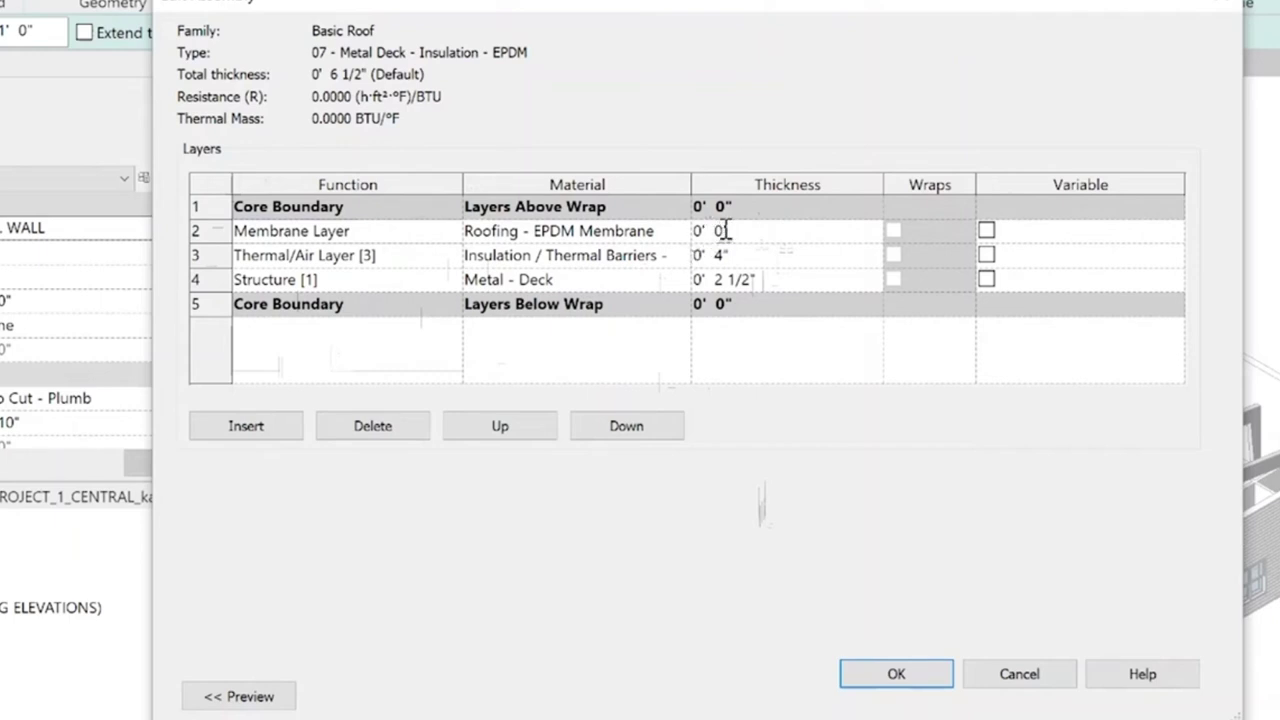
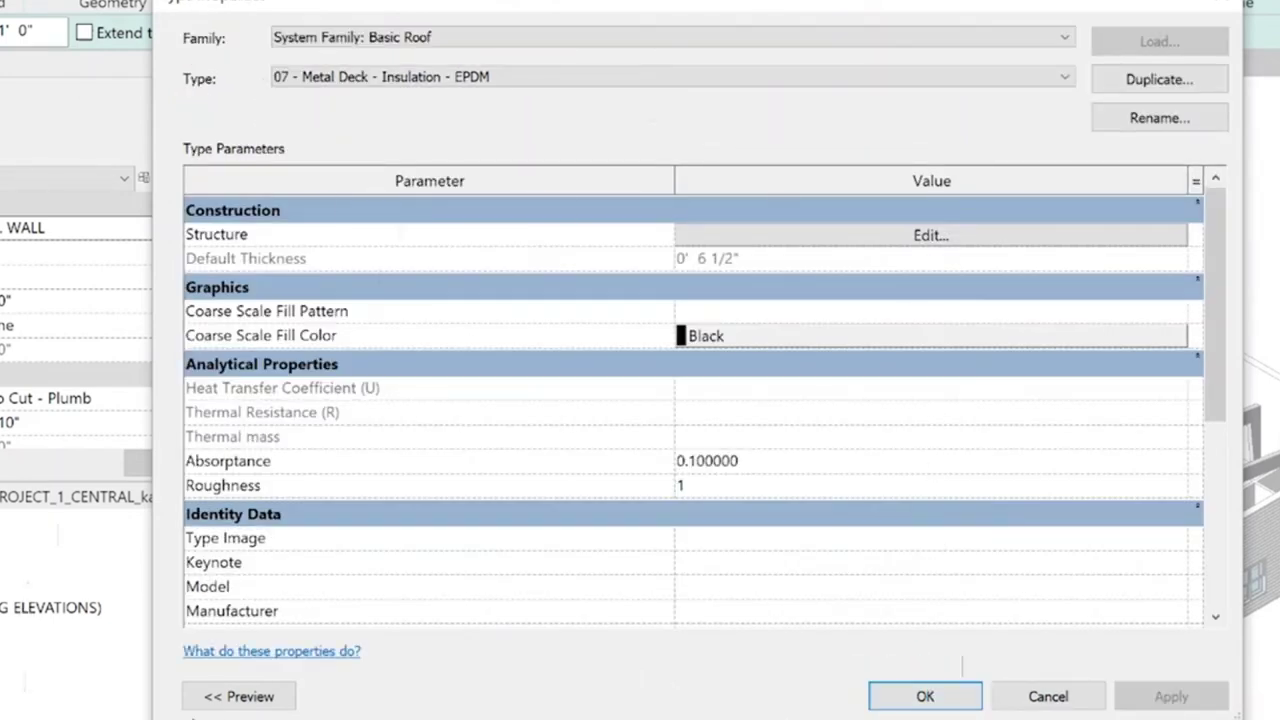
{"action": "left_click", "coordinate": [228, 698]}
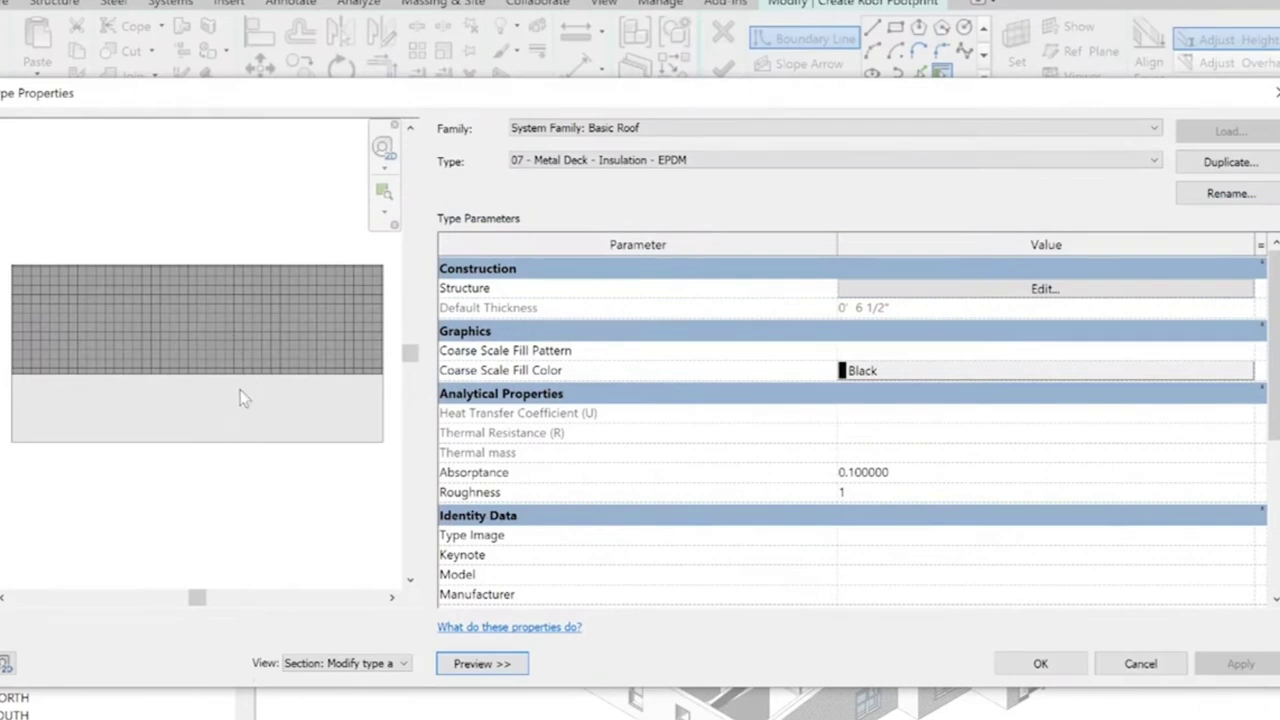
{"action": "left_click", "coordinate": [1040, 665]}
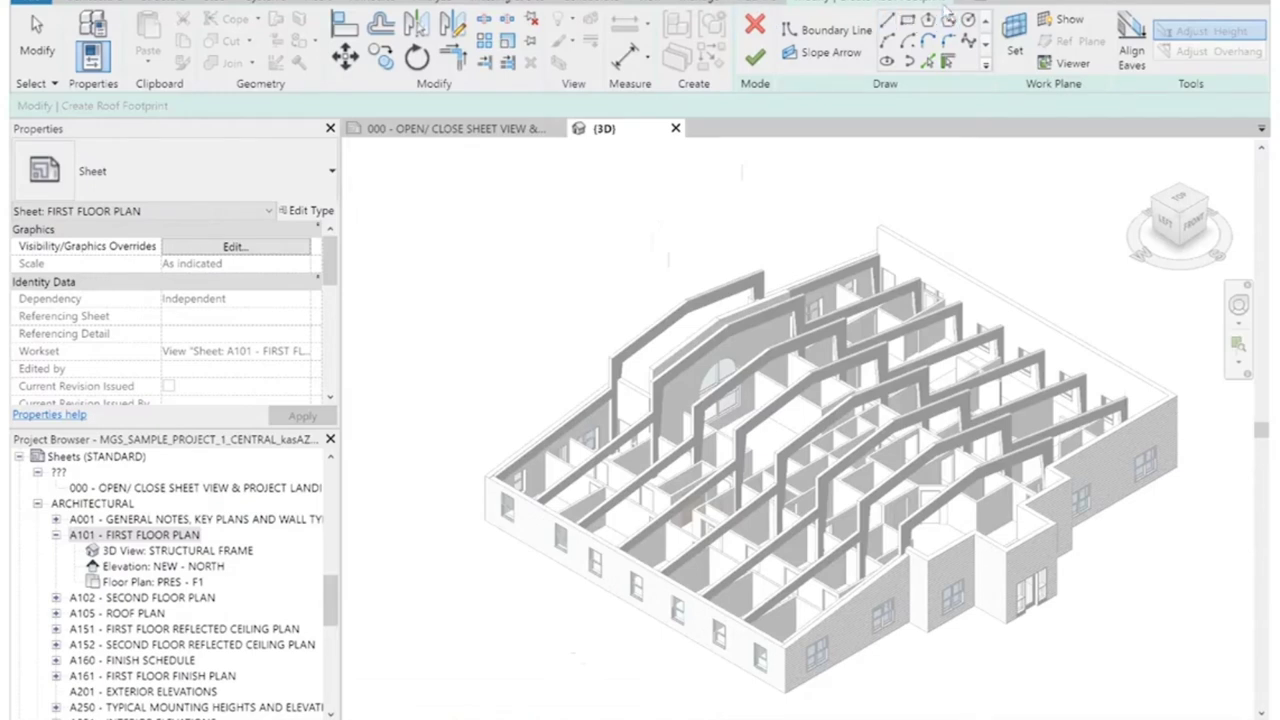
In floor plan PRES - F1, sketch a rectangular roof boundary around the building's left wing, about 30' wide and 72'-8" long.
{"action": "left_click", "coordinate": [150, 584]}
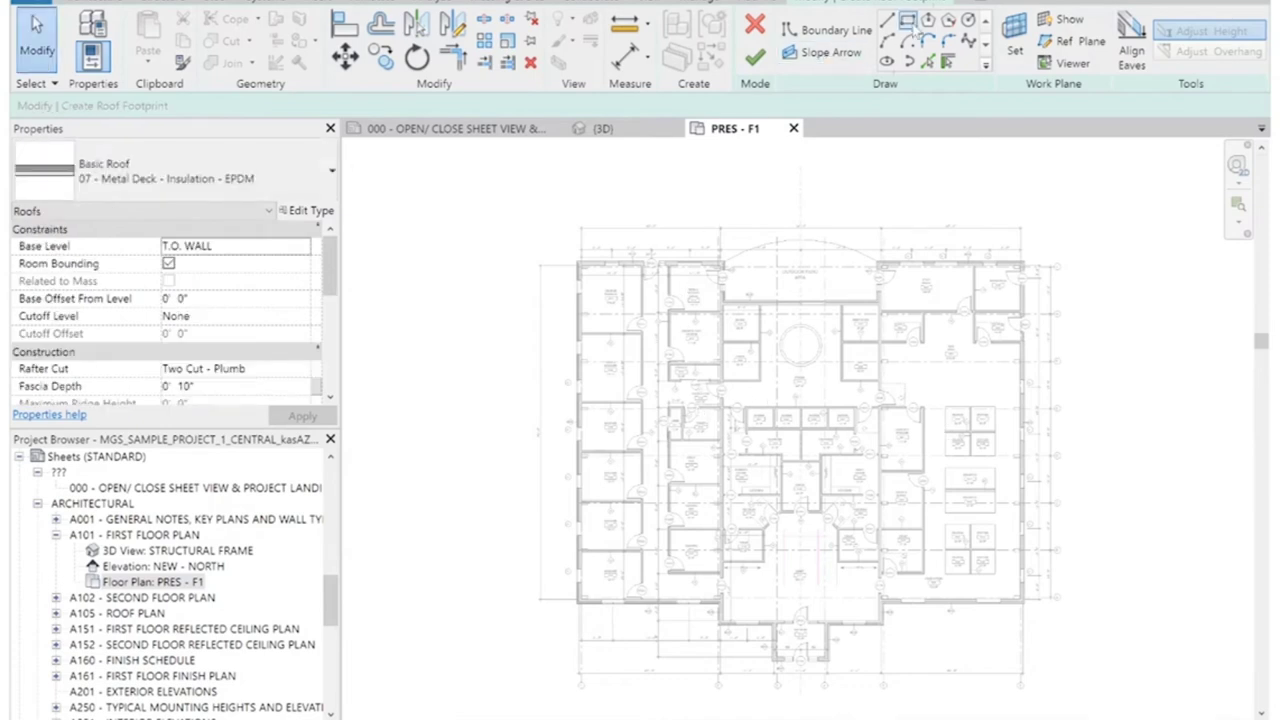
{"action": "scroll", "coordinate": [545, 262], "scroll_direction": "up", "scroll_amount": 5}
{"action": "scroll", "coordinate": [545, 262], "scroll_direction": "up", "scroll_amount": 1}
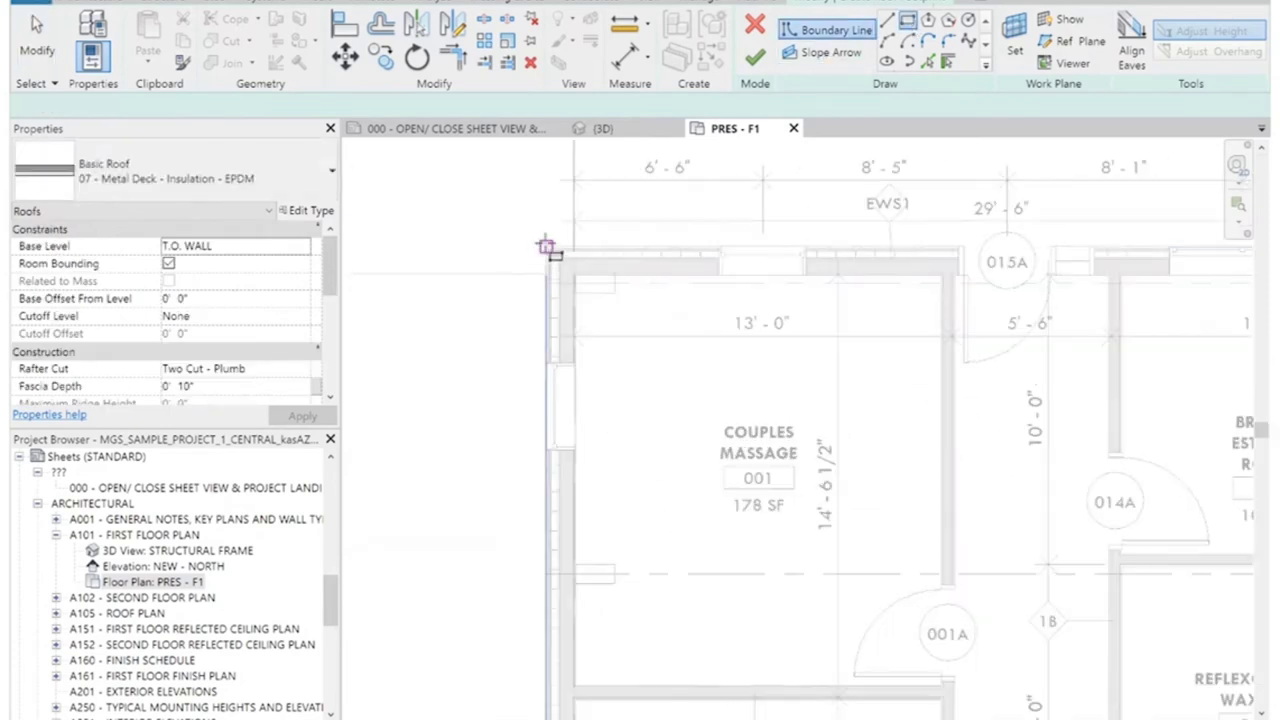
{"action": "scroll", "coordinate": [605, 165], "scroll_direction": "down", "scroll_amount": 5}
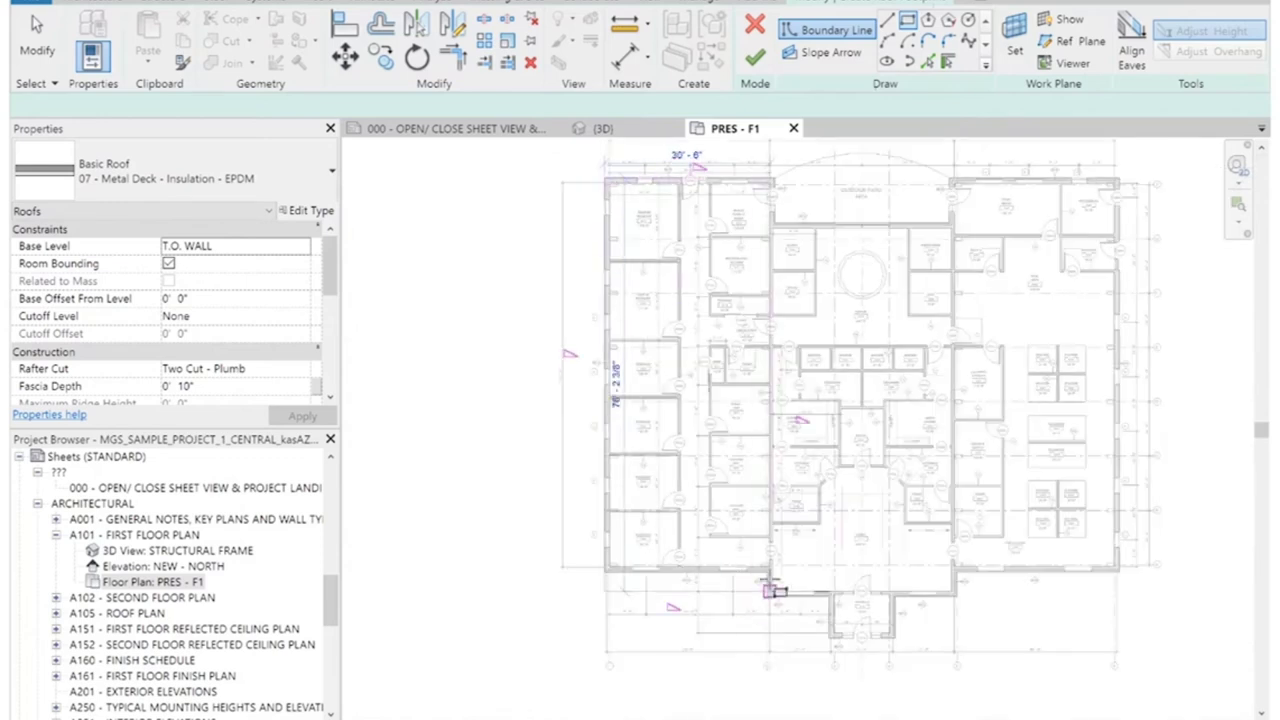
{"action": "scroll", "coordinate": [736, 572], "scroll_direction": "up", "scroll_amount": 6}
{"action": "left_click", "coordinate": [743, 537]}
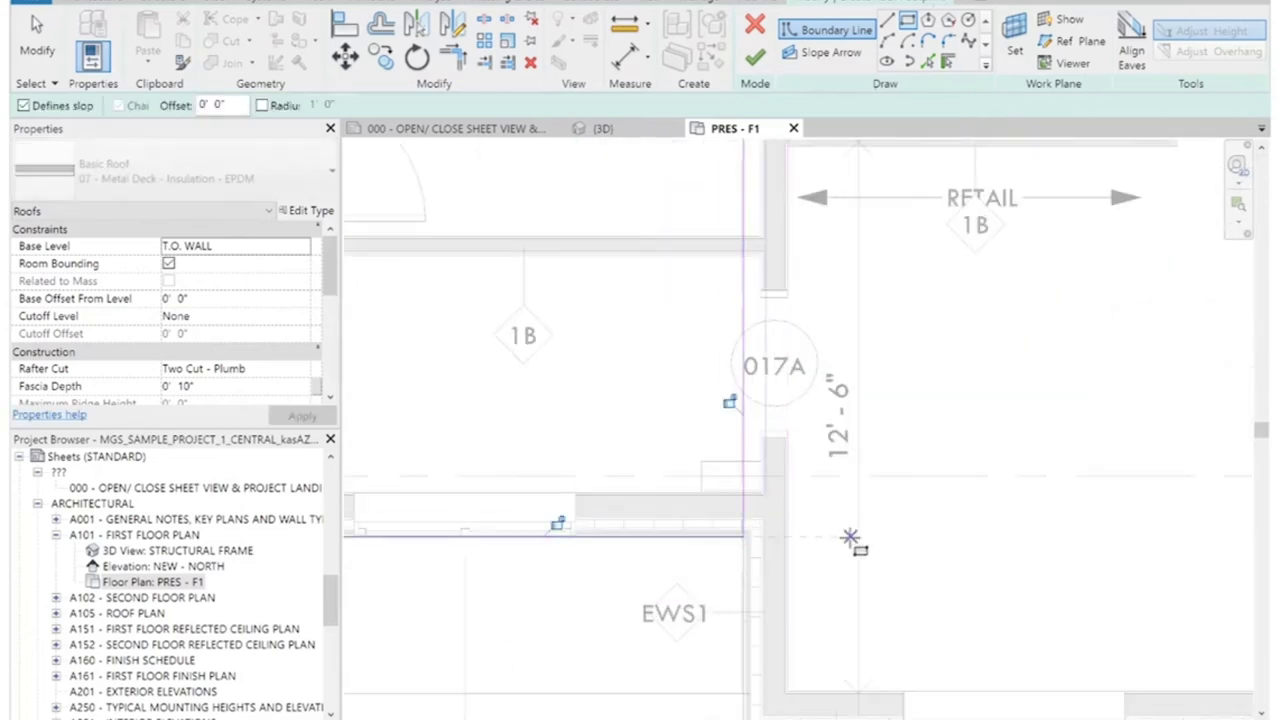
{"action": "key", "text": "Escape"}
{"action": "key", "text": "Escape"}
Move the roof boundary's long line along the left wing's outer wall 2' outward to form an overhang.
{"action": "scroll", "coordinate": [1054, 594], "scroll_direction": "down", "scroll_amount": 6}
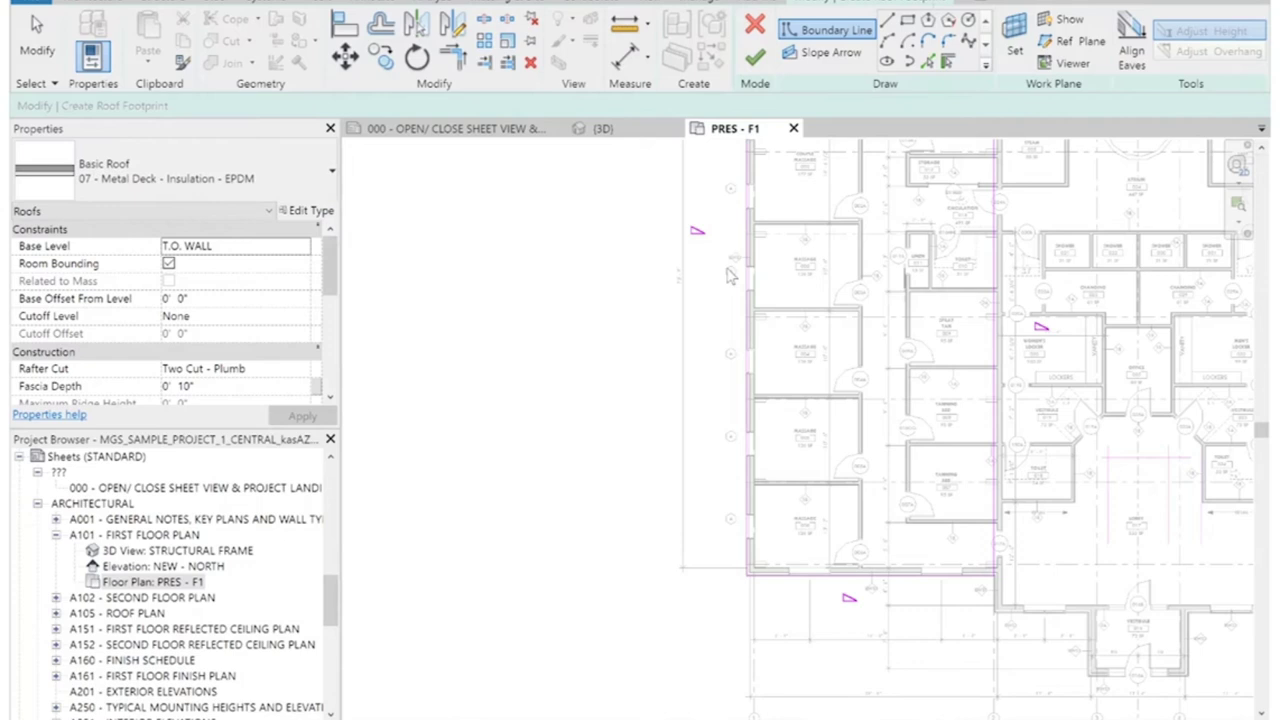
{"action": "left_click", "coordinate": [748, 278]}
{"action": "middle_click_drag", "start_coordinate": [850, 305], "coordinate": [820, 429]}
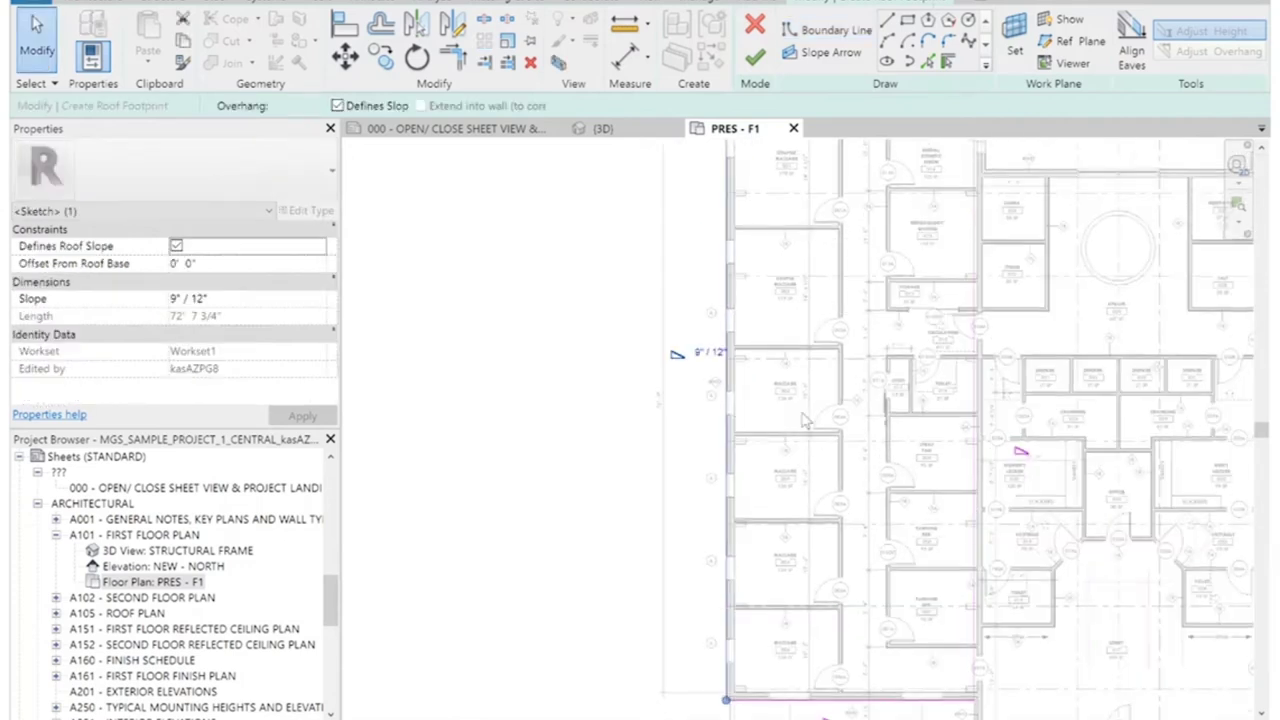
{"action": "scroll", "coordinate": [806, 420], "scroll_direction": "down", "scroll_amount": 2}
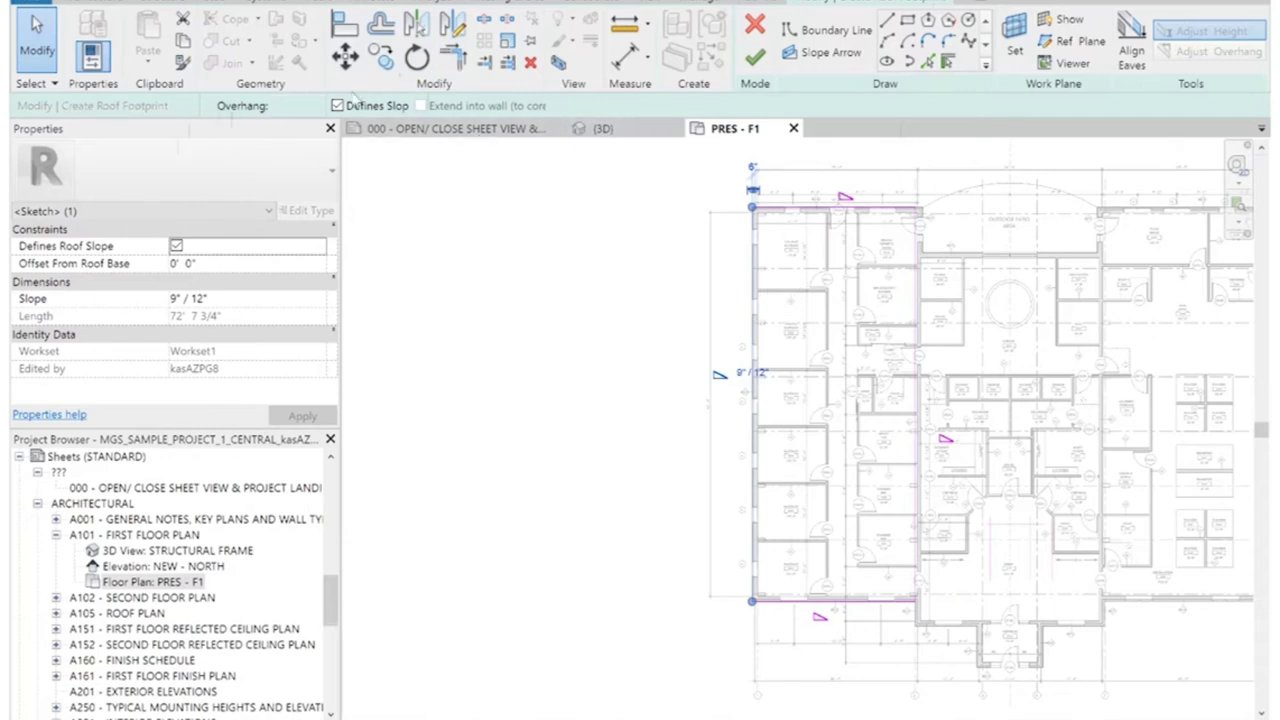
{"action": "left_click", "coordinate": [345, 55]}
{"action": "left_click", "coordinate": [671, 298]}
{"action": "type", "text": "2"}
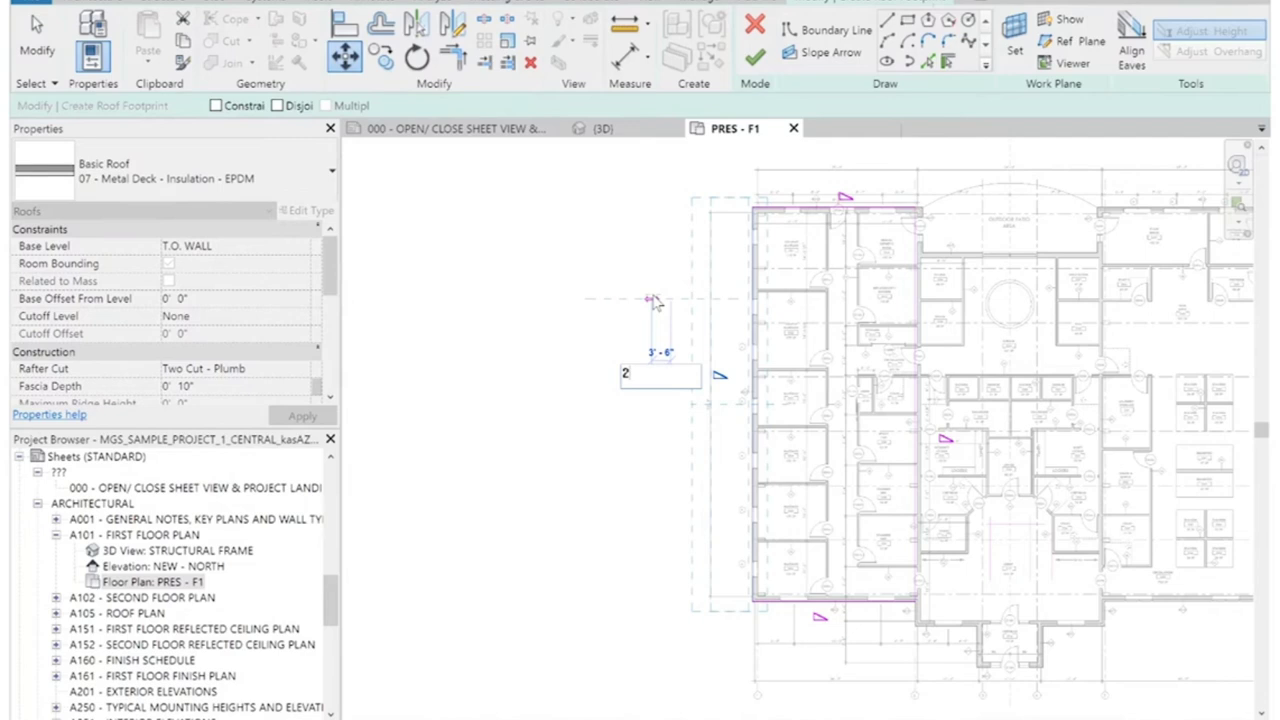
{"action": "key", "text": "Return"}
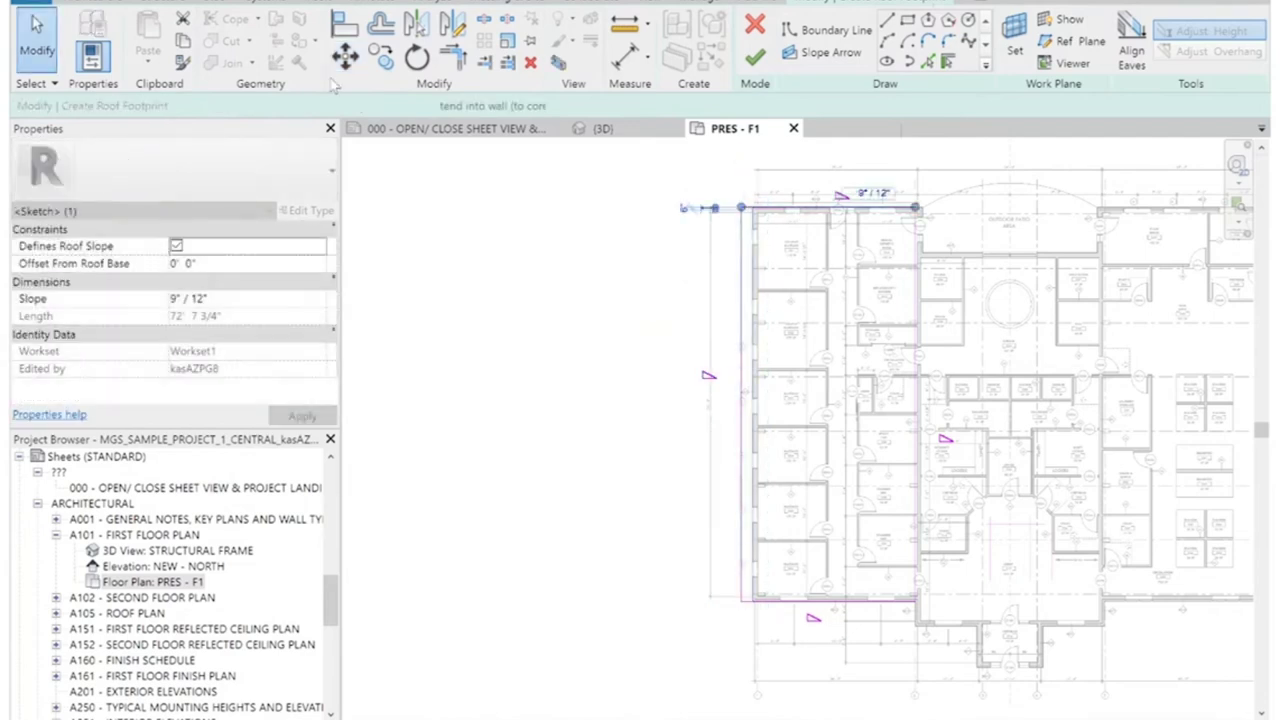
Move the roof boundary's short line on the patio end of the wing 2' outward.
{"action": "left_click", "coordinate": [342, 62]}
{"action": "left_click", "coordinate": [471, 251]}
{"action": "type", "text": "2"}
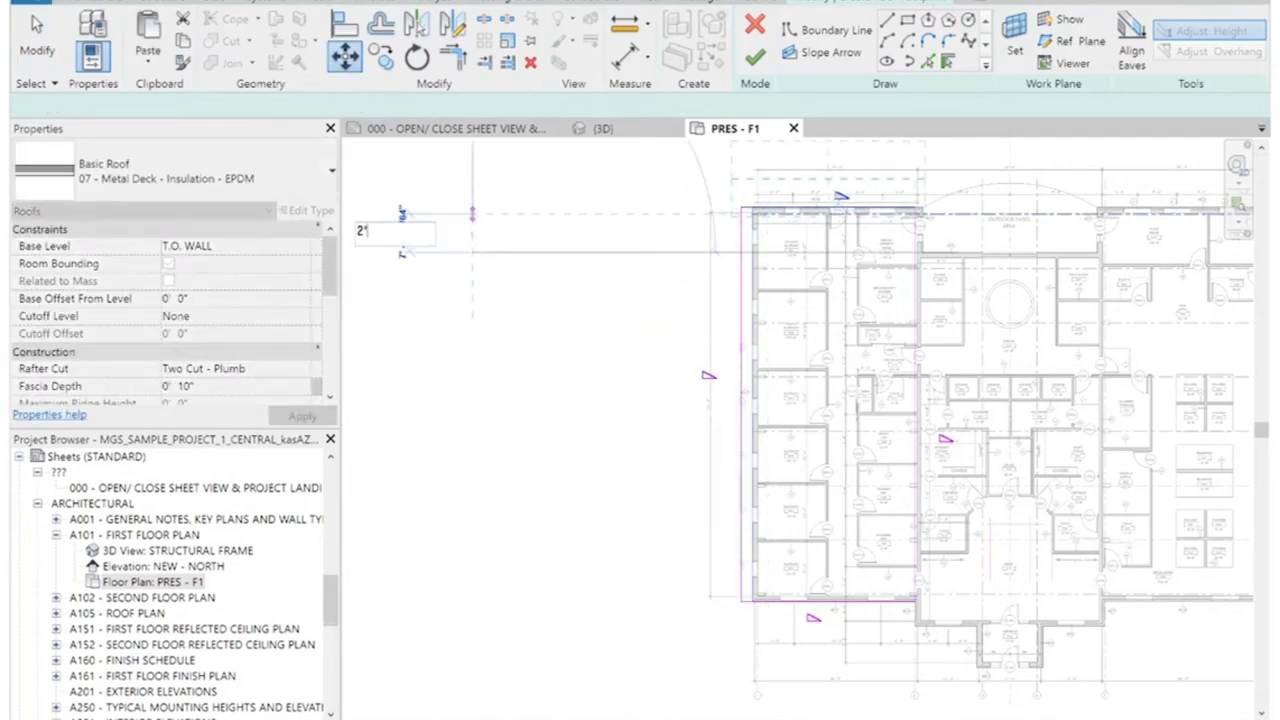
{"action": "key", "text": "Return"}
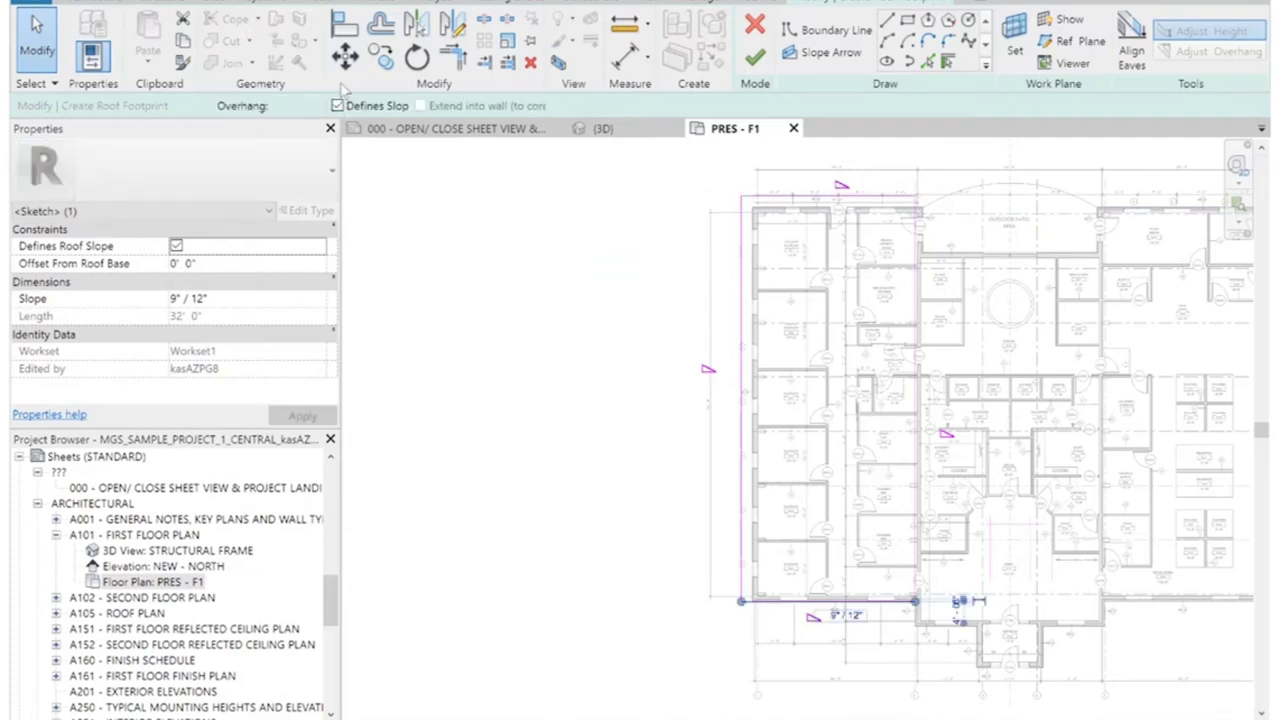
Move the roof boundary's short line on the entrance end of the wing 2' outward.
{"action": "key", "text": "m"}
{"action": "key", "text": "v"}
{"action": "left_click", "coordinate": [576, 368]}
{"action": "type", "text": "2"}
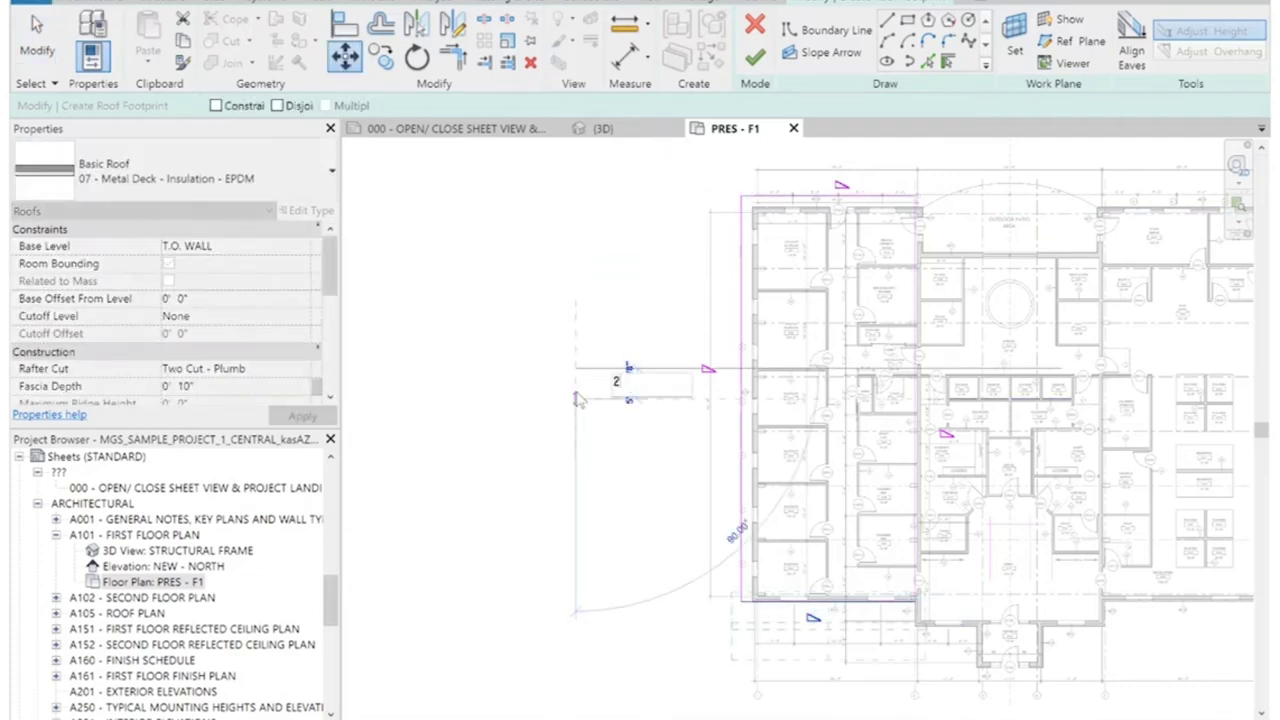
{"action": "key", "text": "Return"}
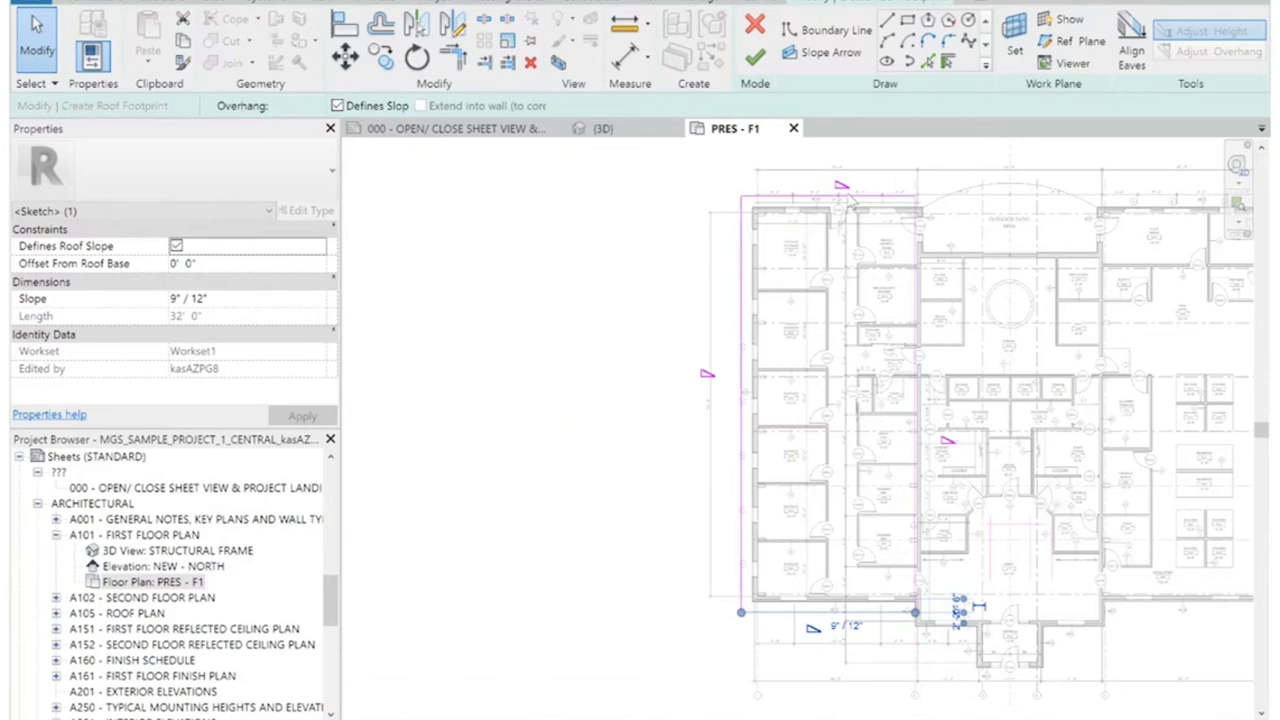
{"action": "scroll", "coordinate": [855, 190], "scroll_direction": "up", "scroll_amount": 4}
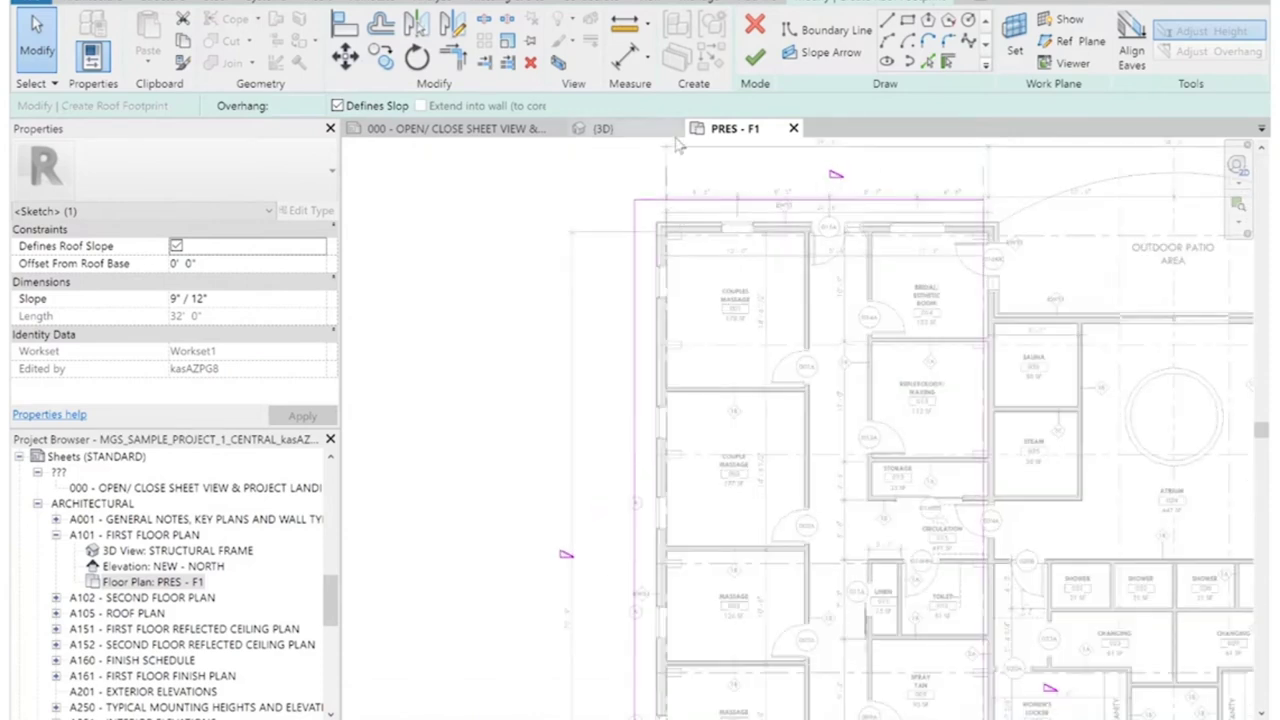
{"action": "scroll", "coordinate": [665, 182], "scroll_direction": "down", "scroll_amount": 3}
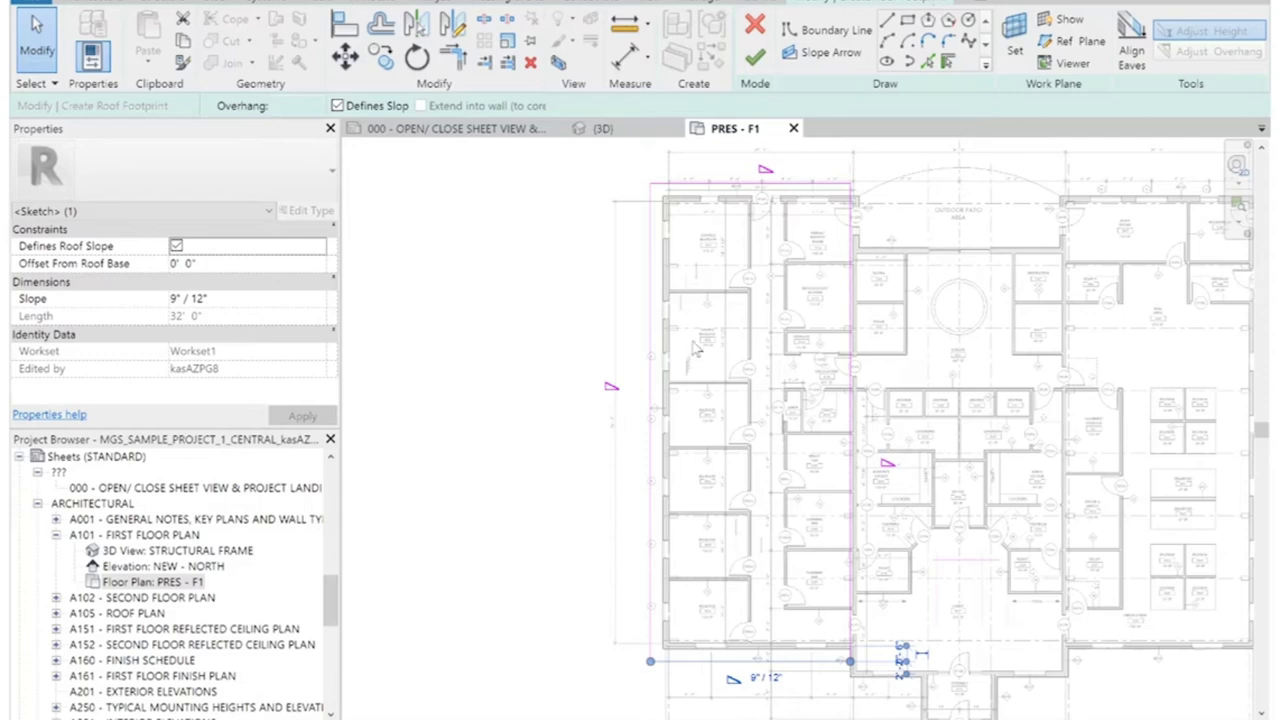
Finish the roof footprint sketch and show the roof in the {3D} view with nothing selected.
{"action": "left_click", "coordinate": [757, 60]}
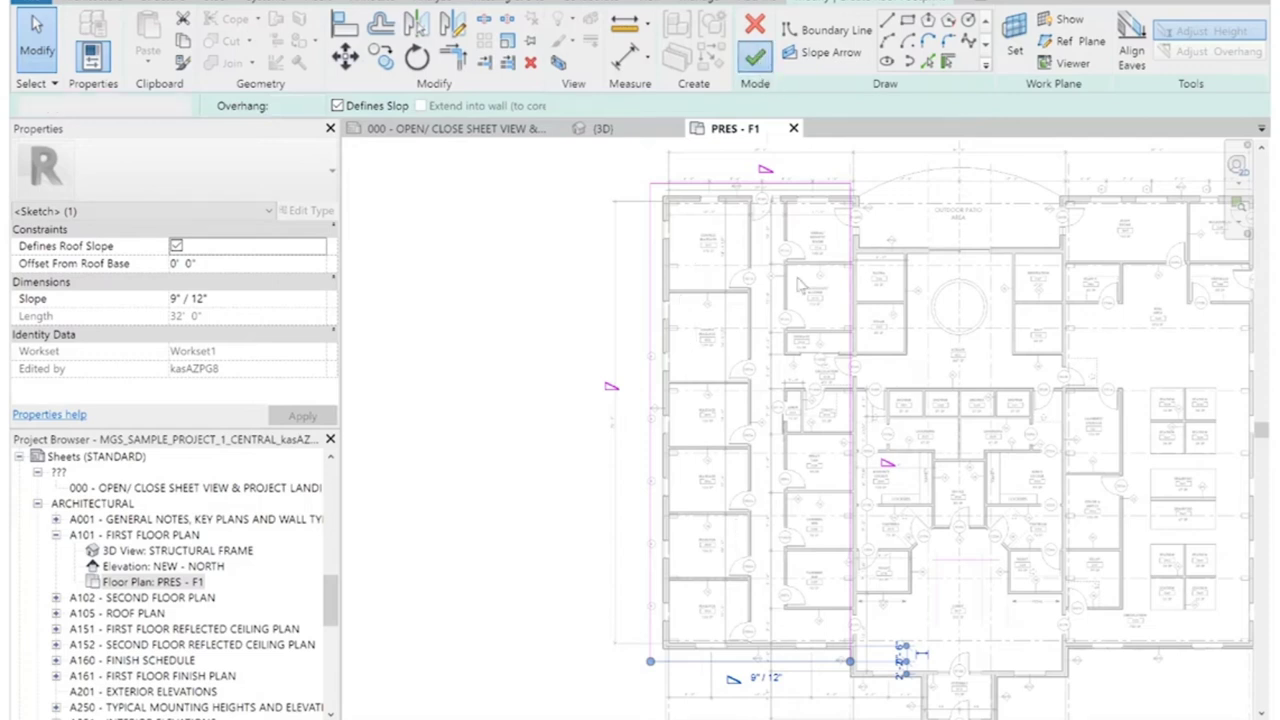
{"action": "left_click", "coordinate": [598, 129]}
{"action": "left_click", "coordinate": [1044, 614]}
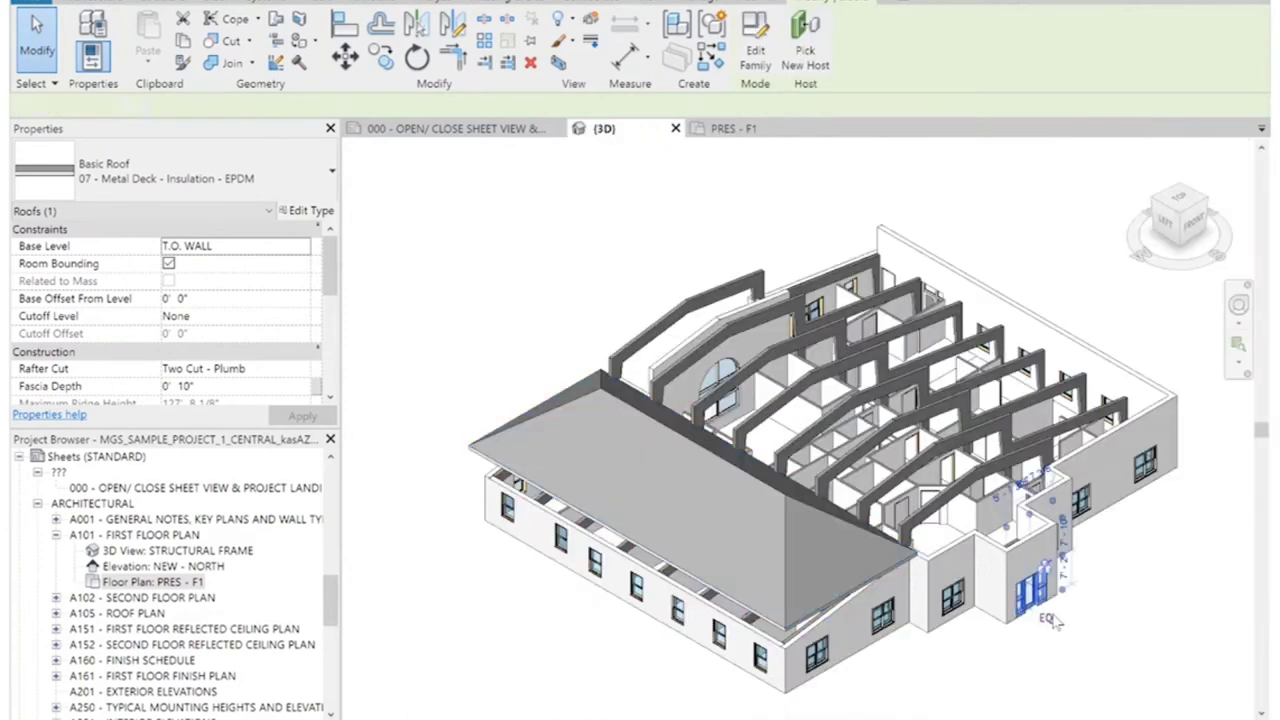
{"action": "left_click", "coordinate": [1196, 624]}
{"action": "scroll", "coordinate": [619, 441], "scroll_direction": "up", "scroll_amount": 1}
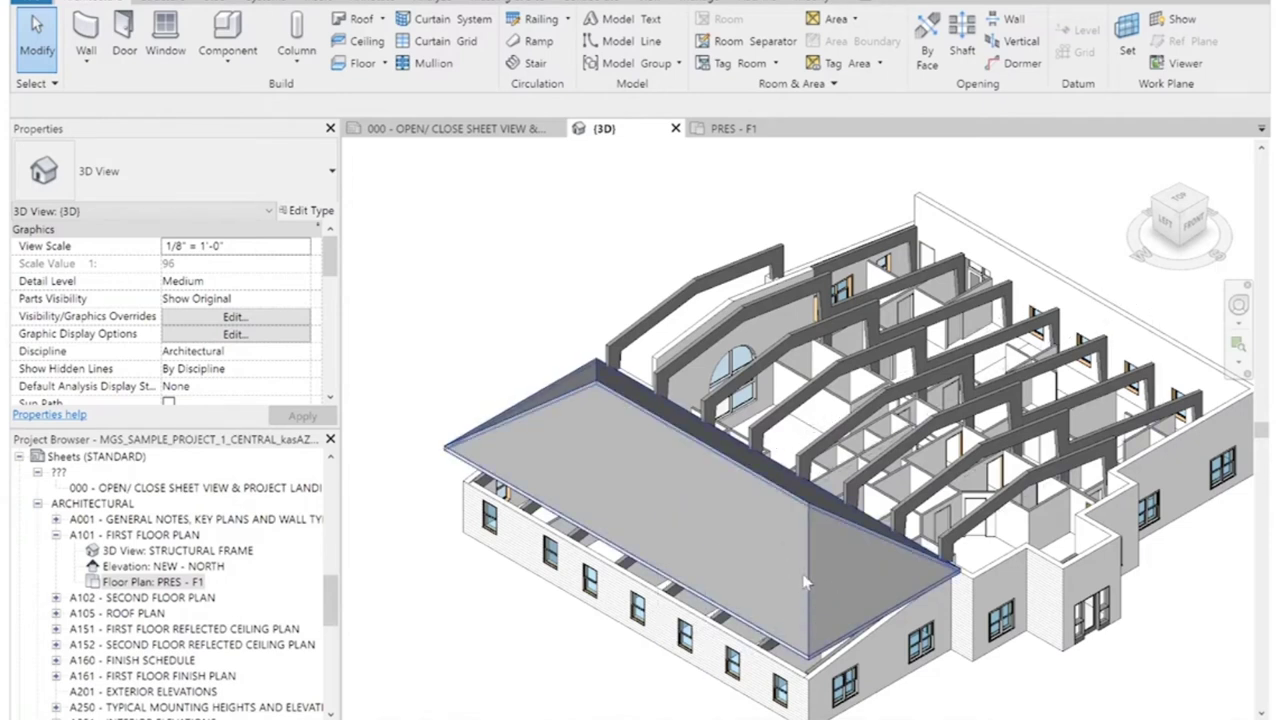
Edit the roof footprint so the two short end lines no longer define a slope, and finish the sketch.
{"action": "left_click", "coordinate": [812, 508]}
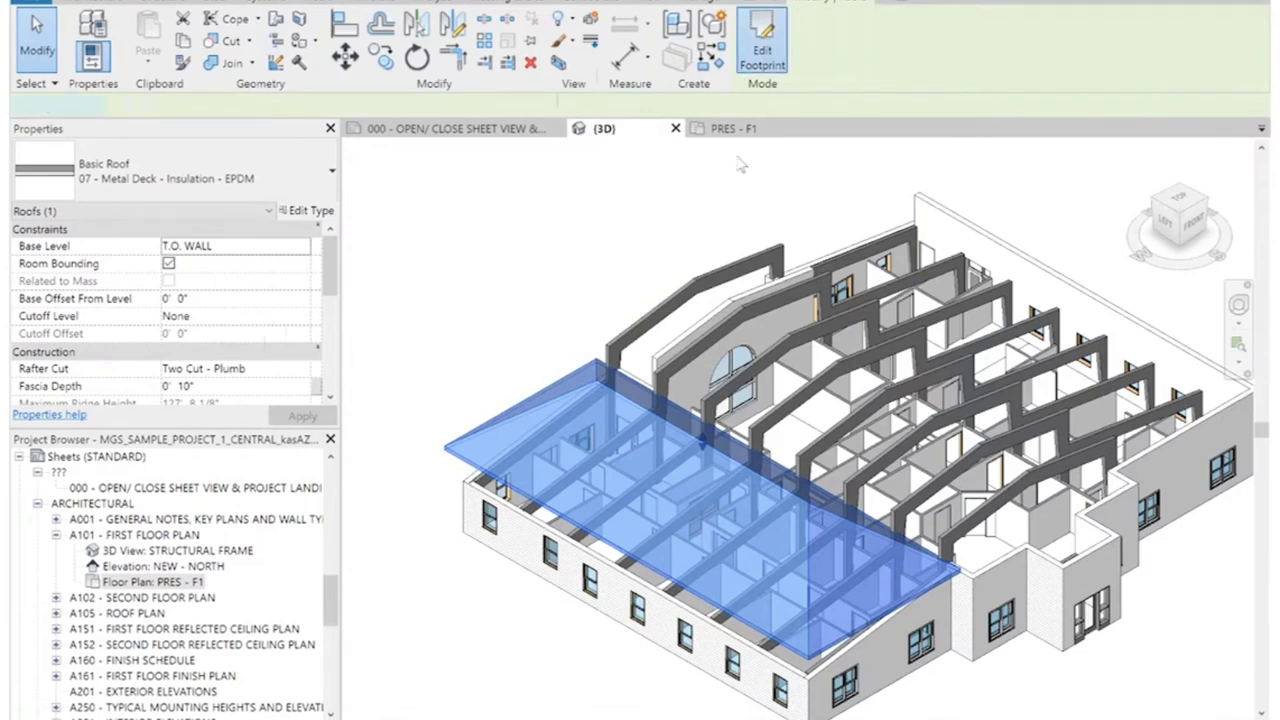
{"action": "left_click", "coordinate": [762, 52]}
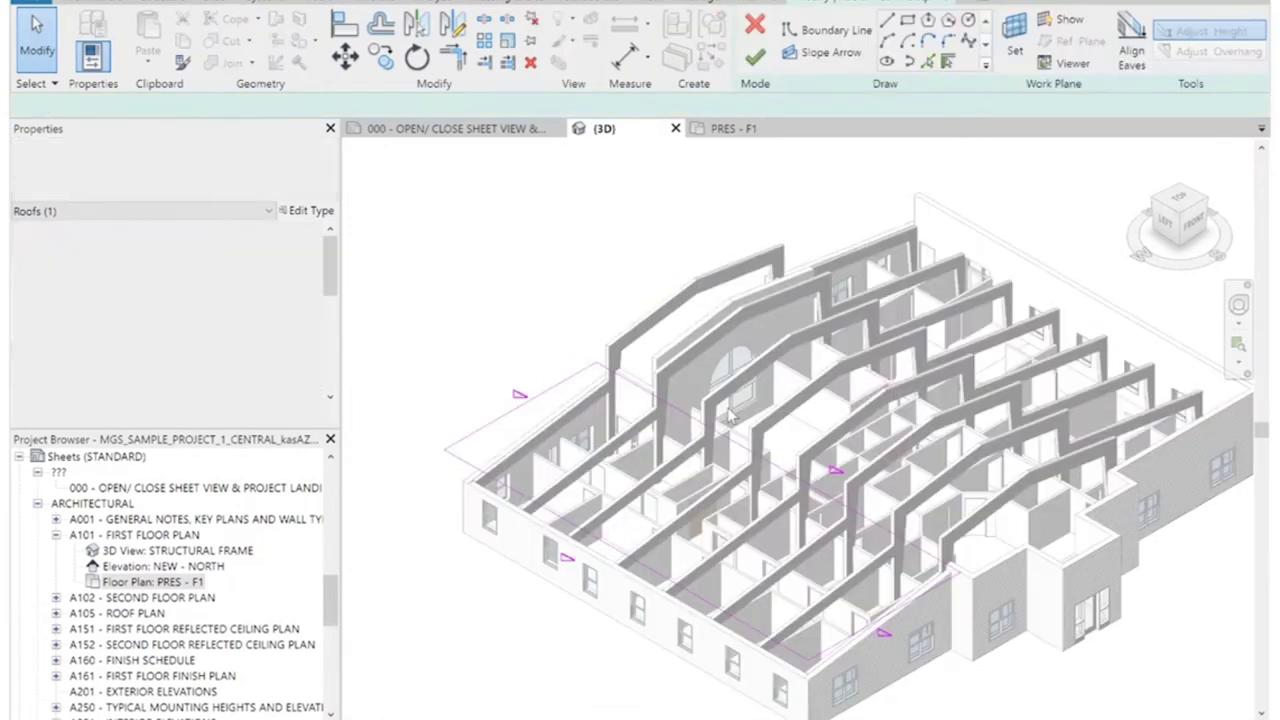
{"action": "left_click", "coordinate": [516, 408]}
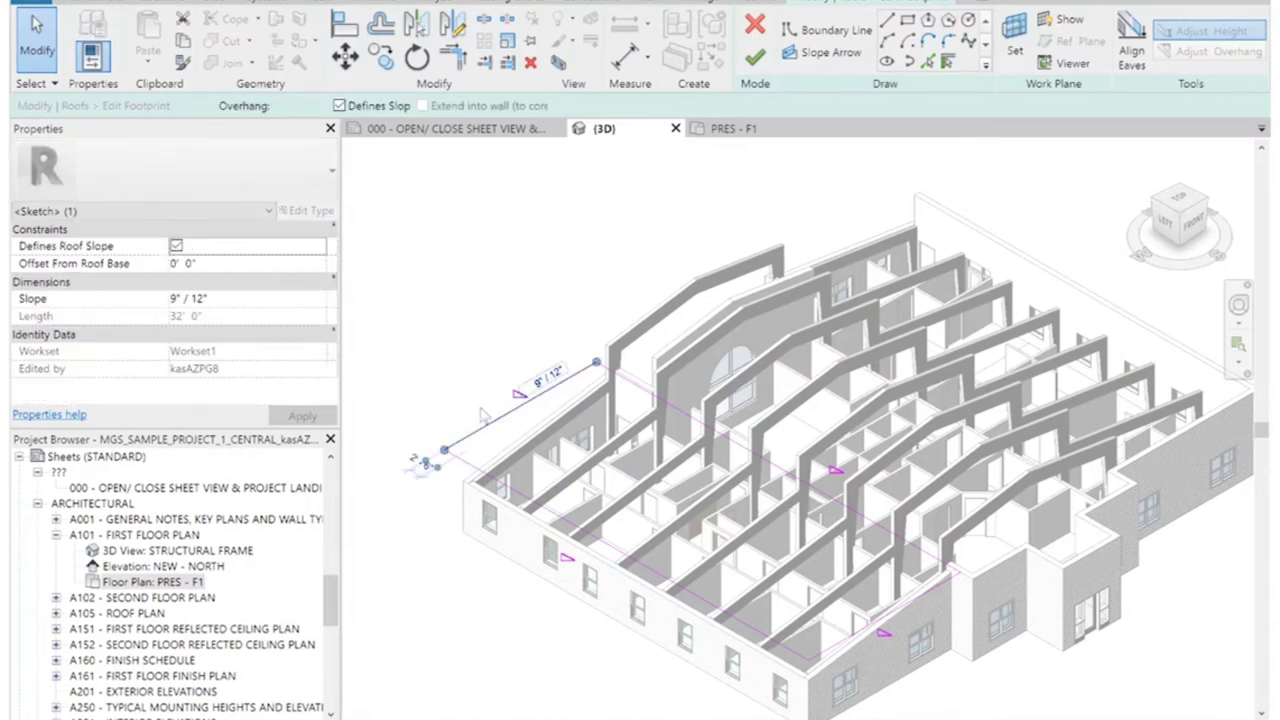
{"action": "left_click", "coordinate": [176, 247]}
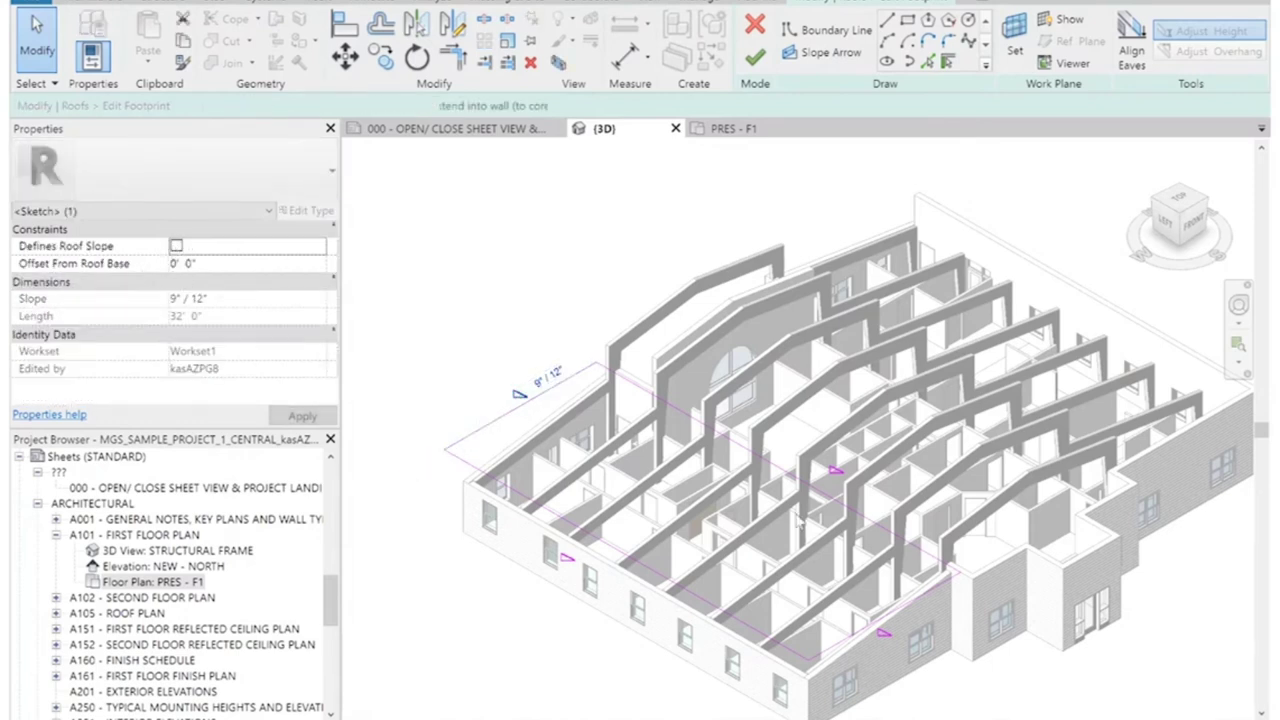
{"action": "left_click", "coordinate": [845, 645]}
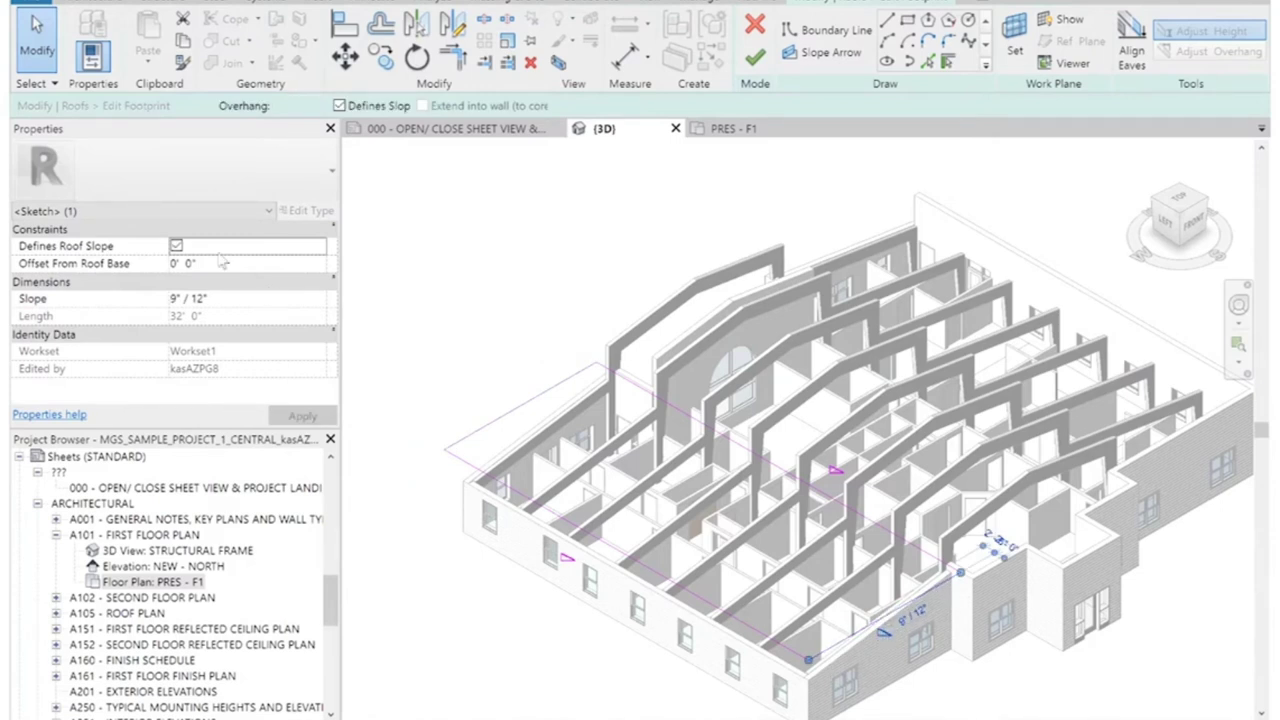
{"action": "left_click", "coordinate": [755, 57]}
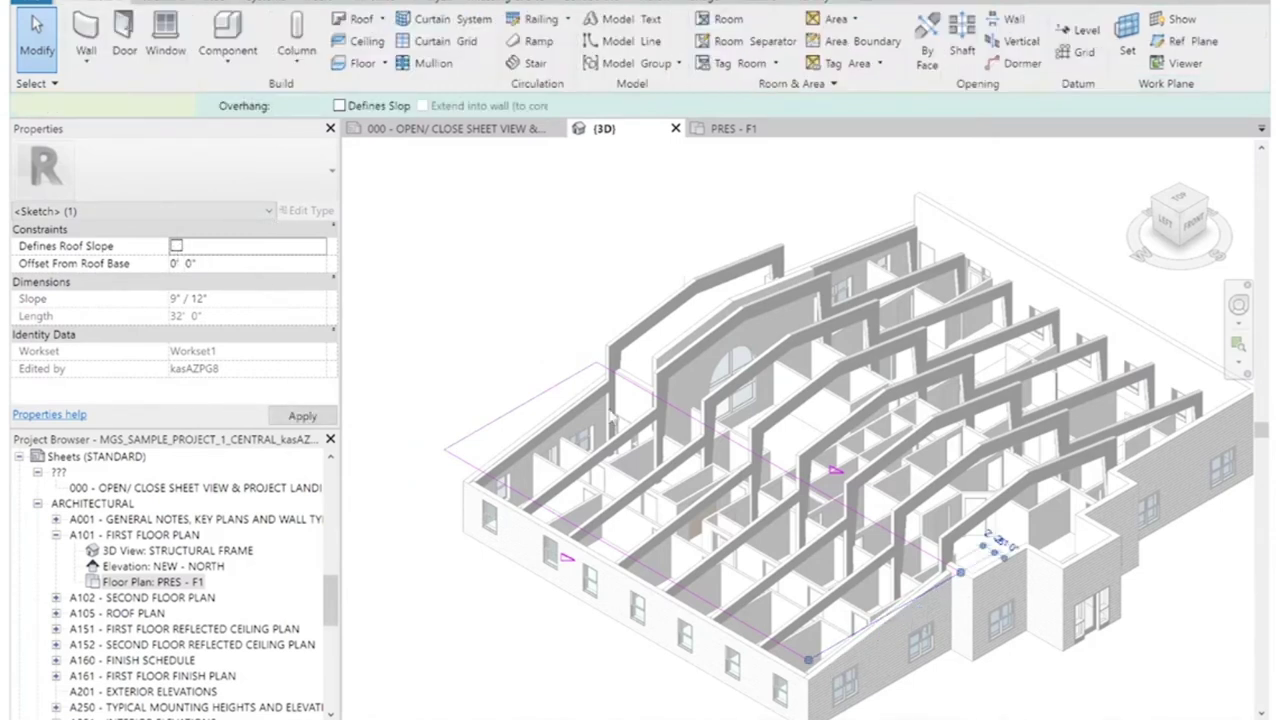
{"action": "left_click", "coordinate": [560, 272]}
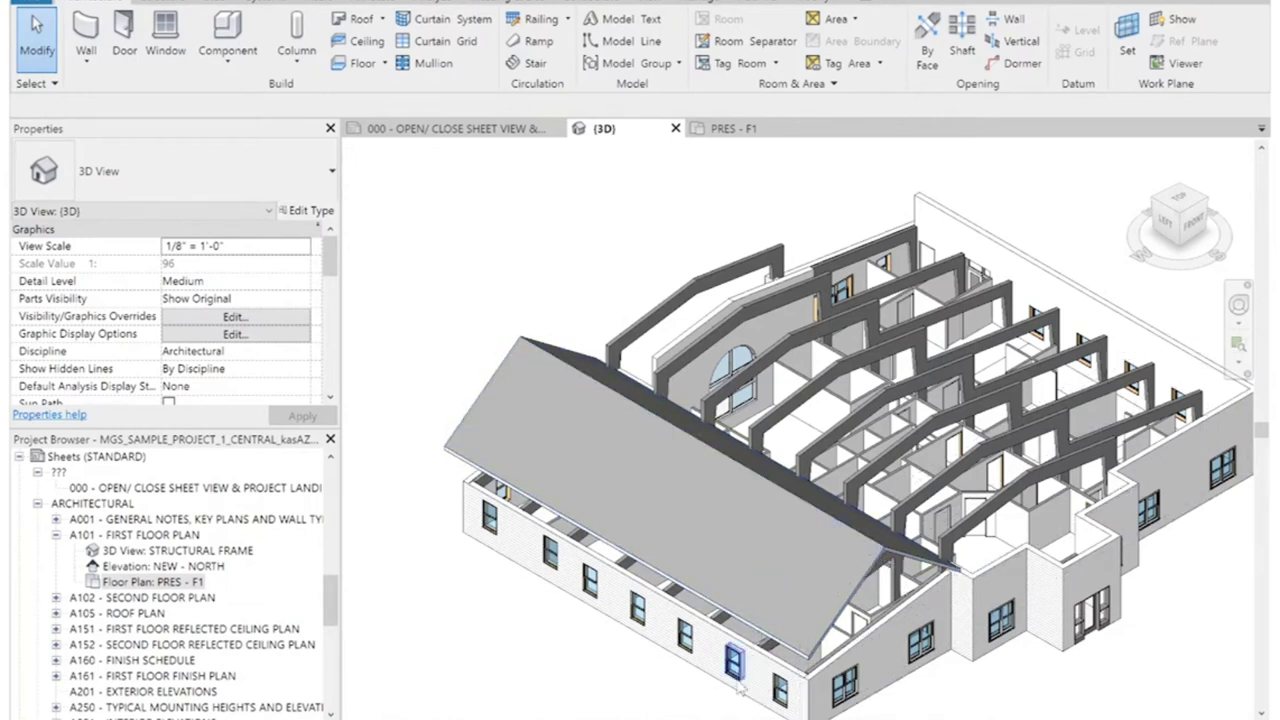
Edit the roof footprint so the long inner line no longer defines a slope, and finish the single-slope roof.
{"action": "left_click", "coordinate": [882, 548]}
{"action": "left_click", "coordinate": [766, 36]}
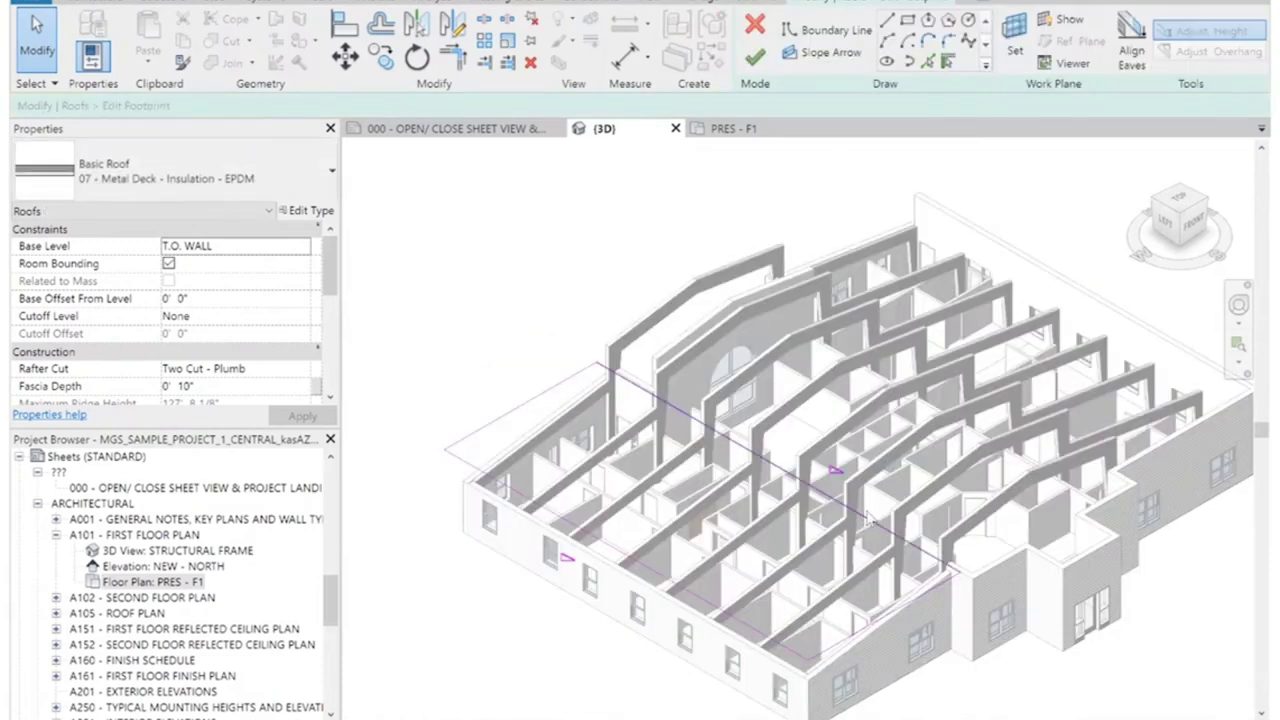
{"action": "left_click", "coordinate": [176, 245]}
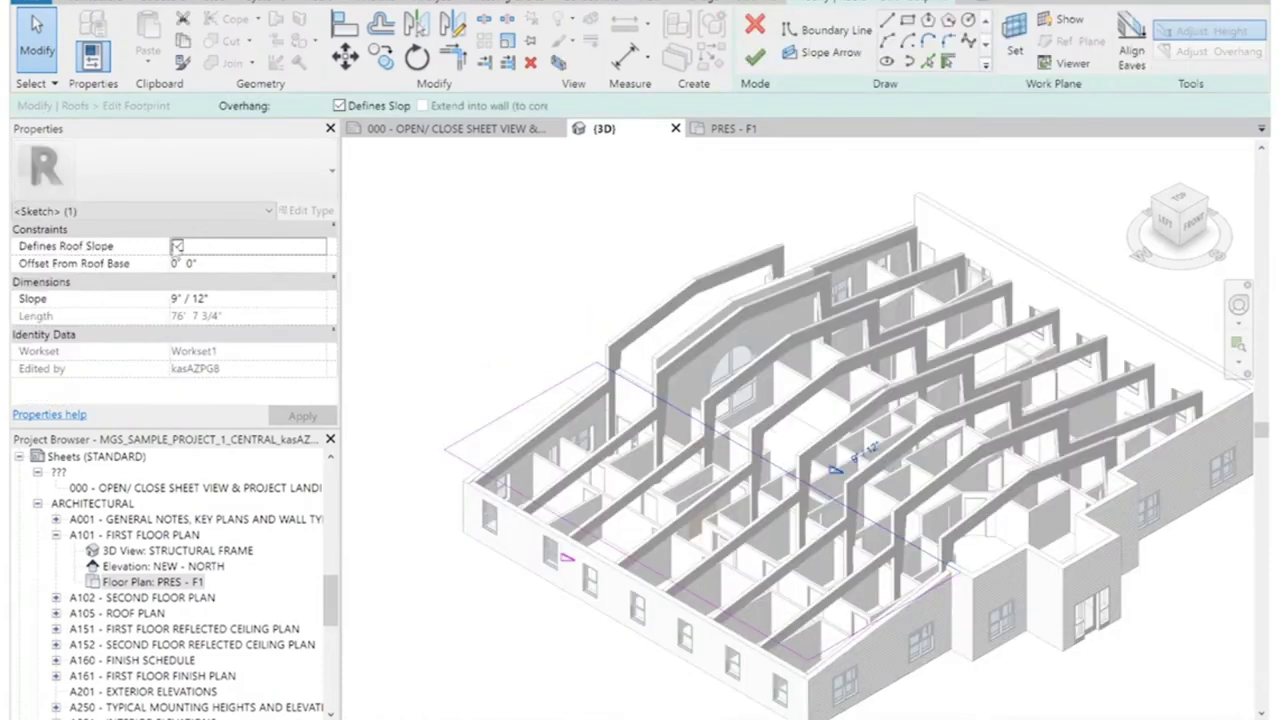
{"action": "left_click", "coordinate": [755, 58]}
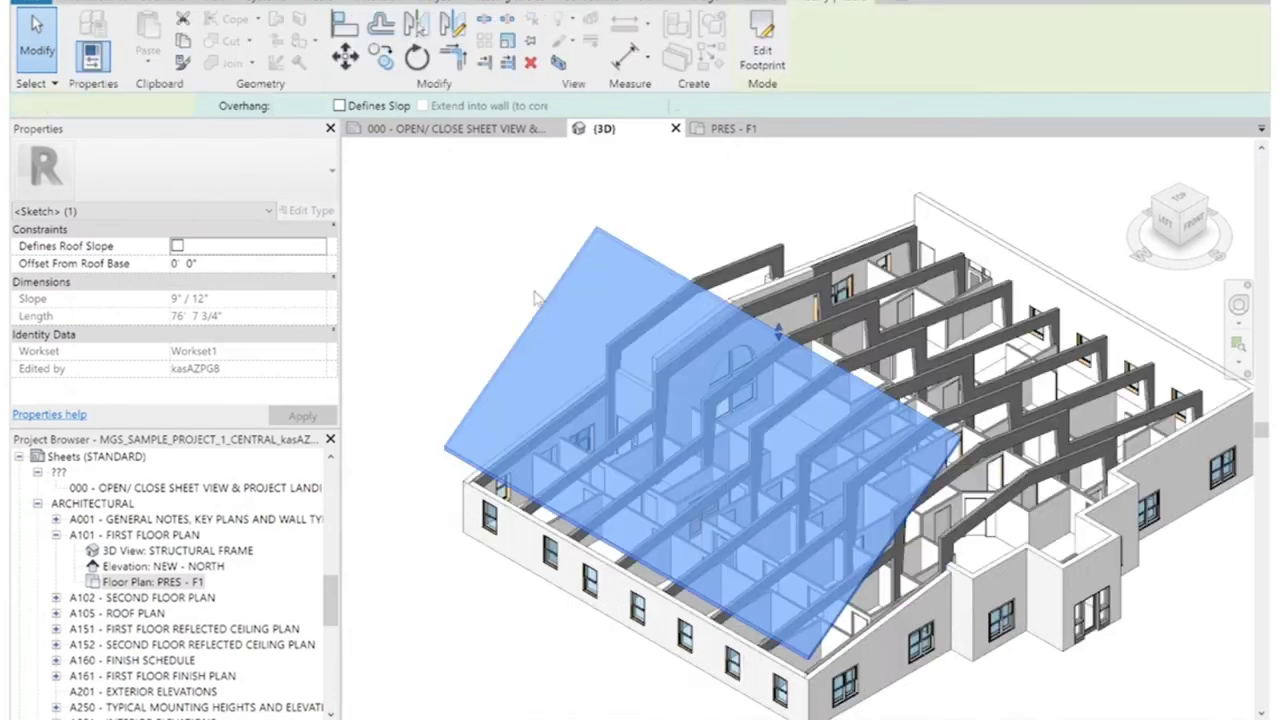
{"action": "key", "text": "Escape"}
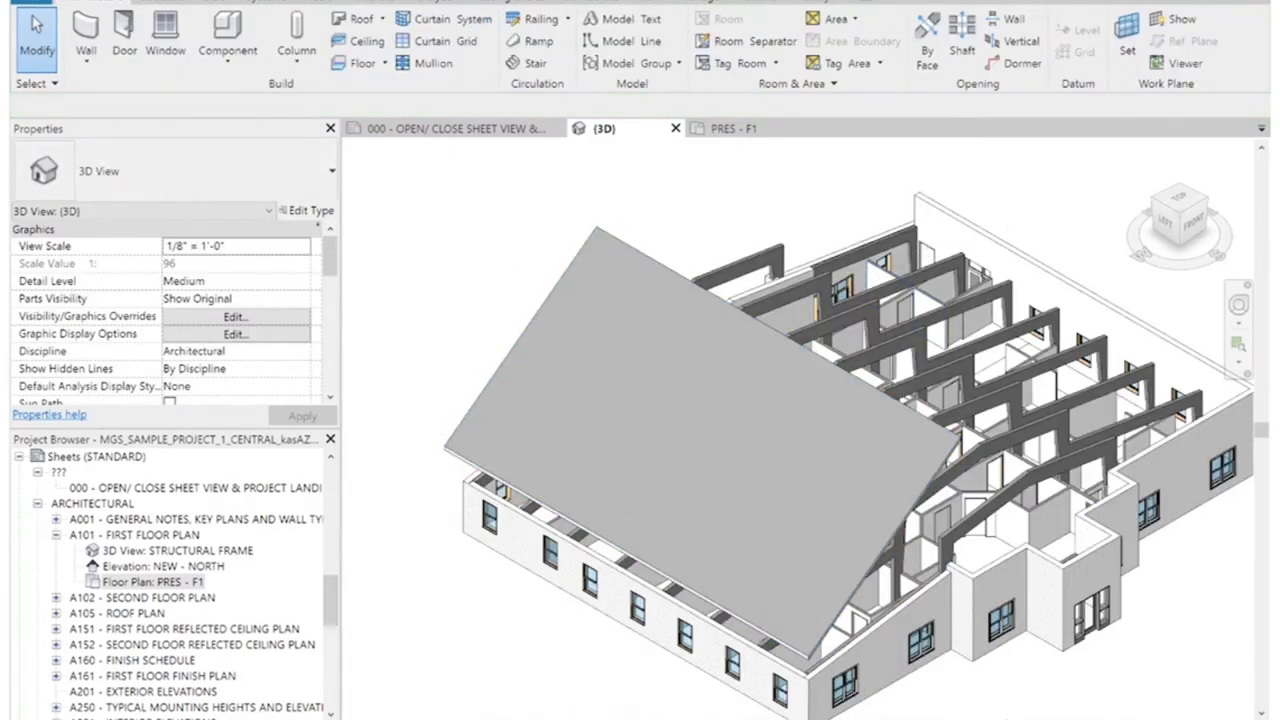
Check the single-slope roof against the structural frames from the front, and delete the roof.
{"action": "left_click", "coordinate": [1192, 222]}
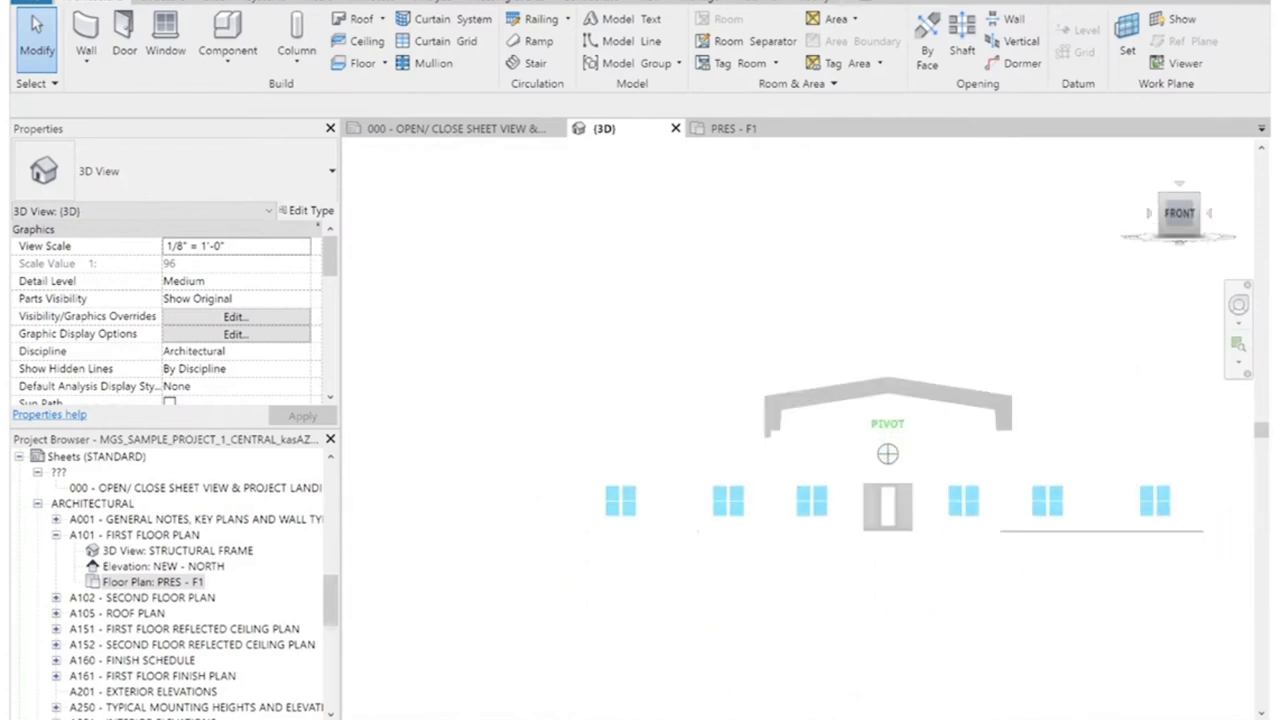
{"action": "left_click_drag", "start_coordinate": [1182, 216], "coordinate": [1197, 237]}
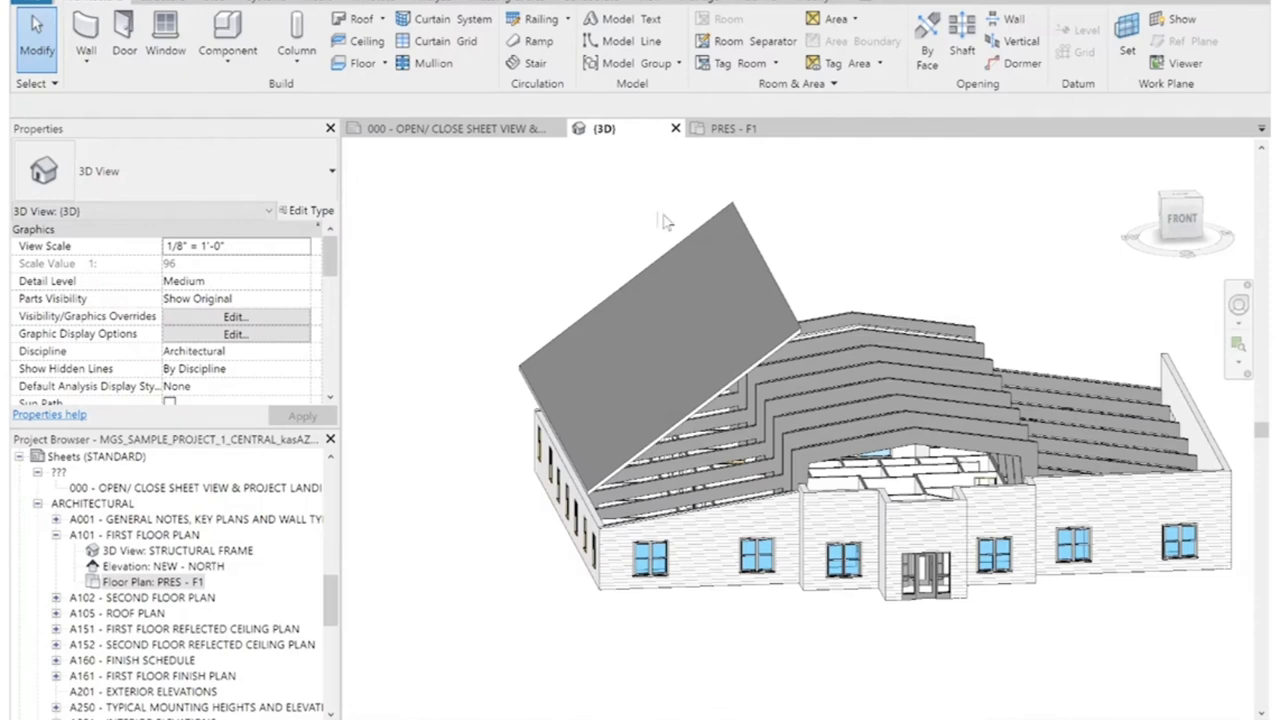
{"action": "left_click_drag", "start_coordinate": [1177, 212], "coordinate": [1181, 225]}
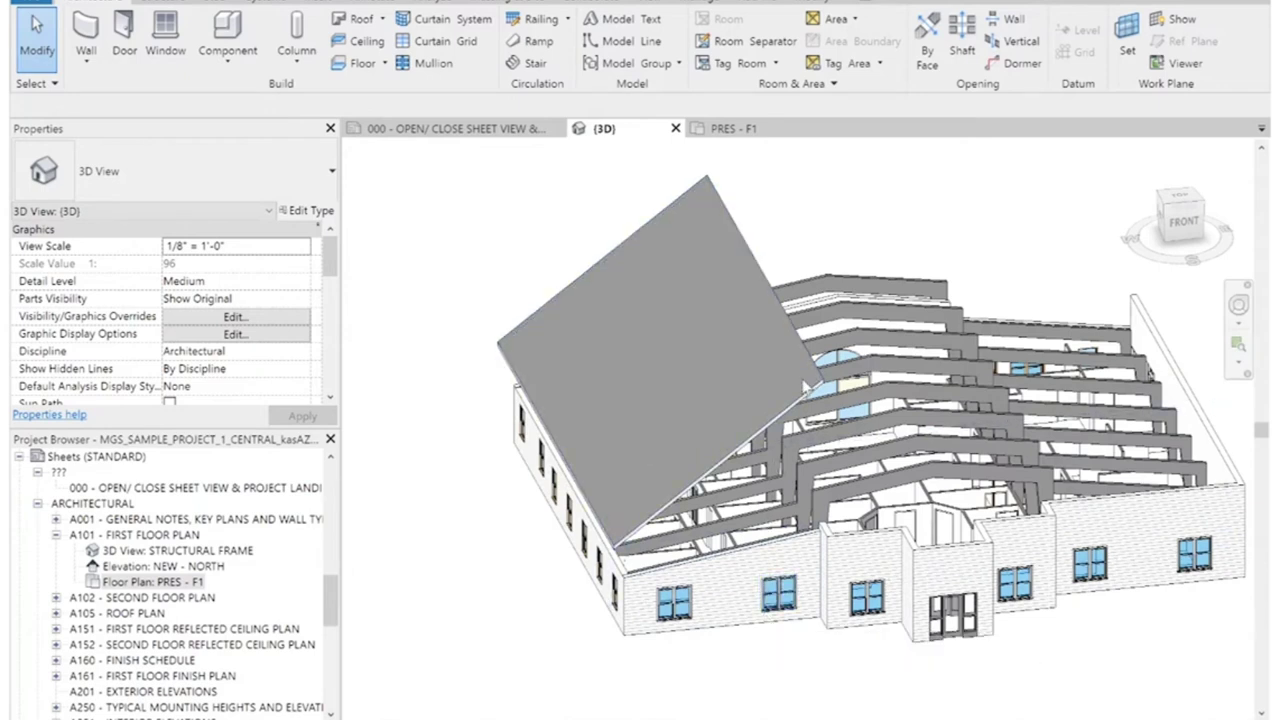
{"action": "left_click", "coordinate": [735, 225]}
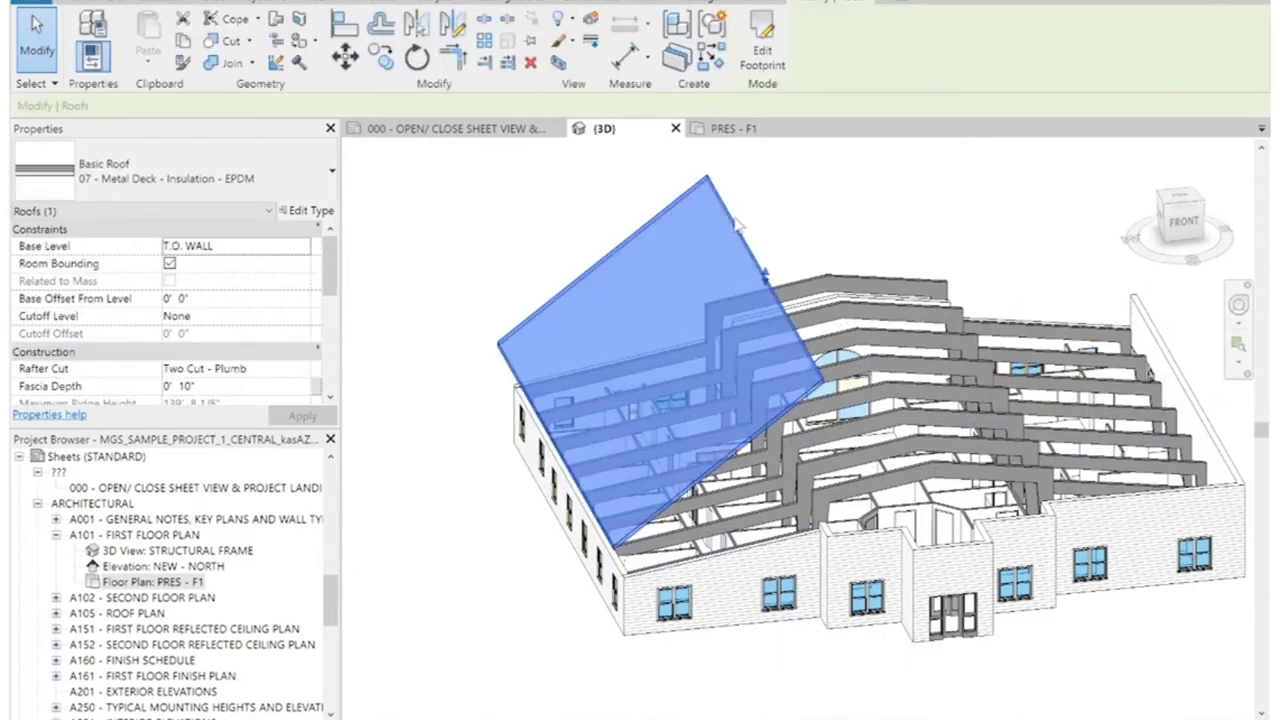
{"action": "key", "text": "Delete"}
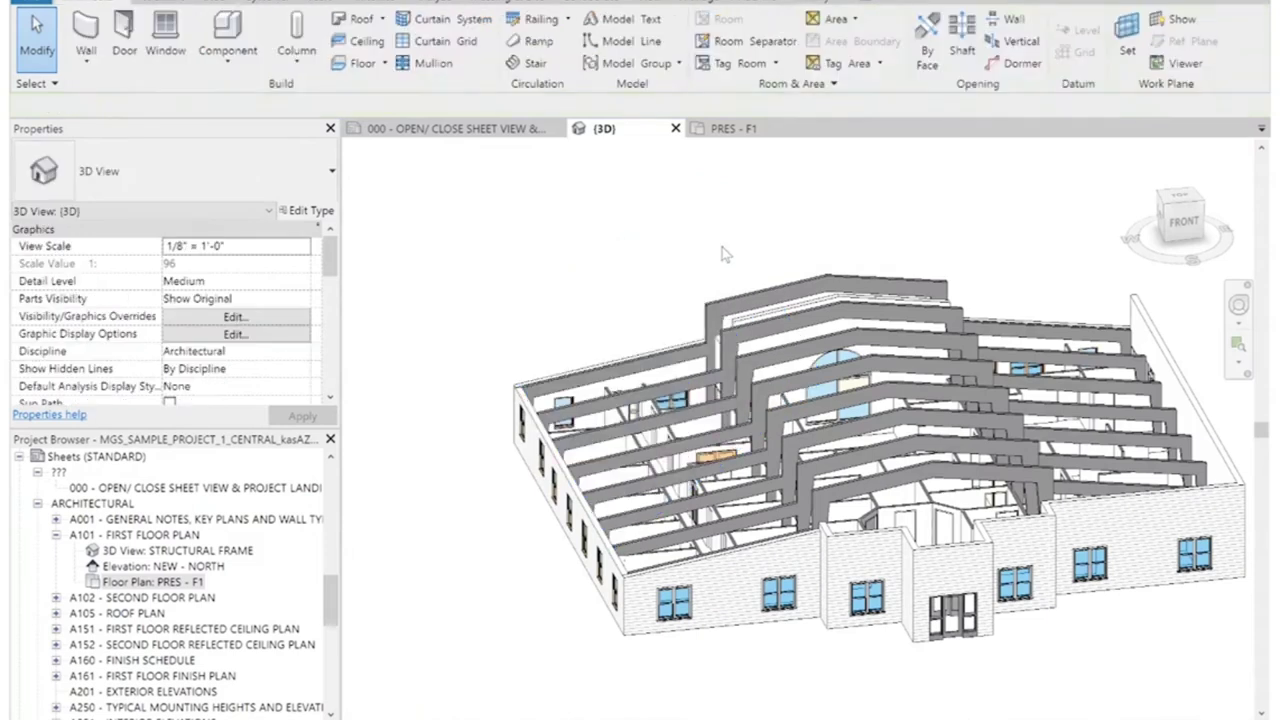
Start a roof by extrusion on the left wing's front wall face, with reference level T.O. WALL and a 0' 0" offset.
{"action": "left_click", "coordinate": [1180, 233]}
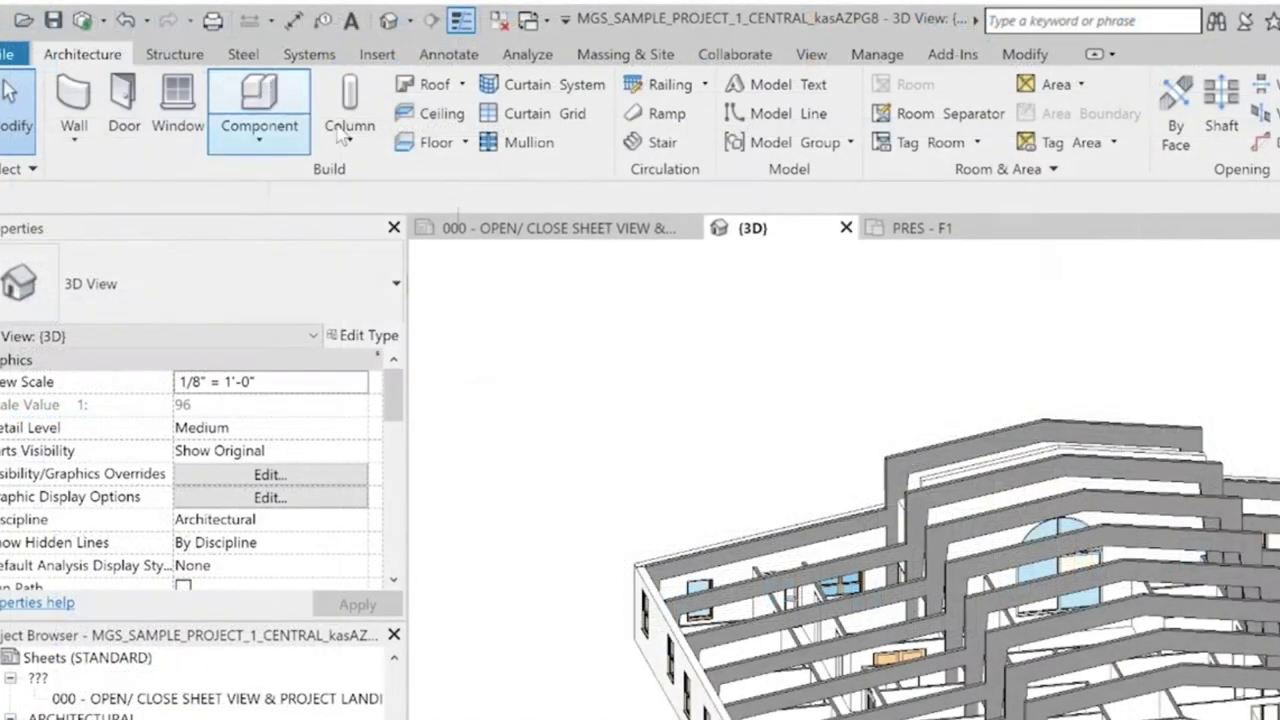
{"action": "left_click", "coordinate": [464, 86]}
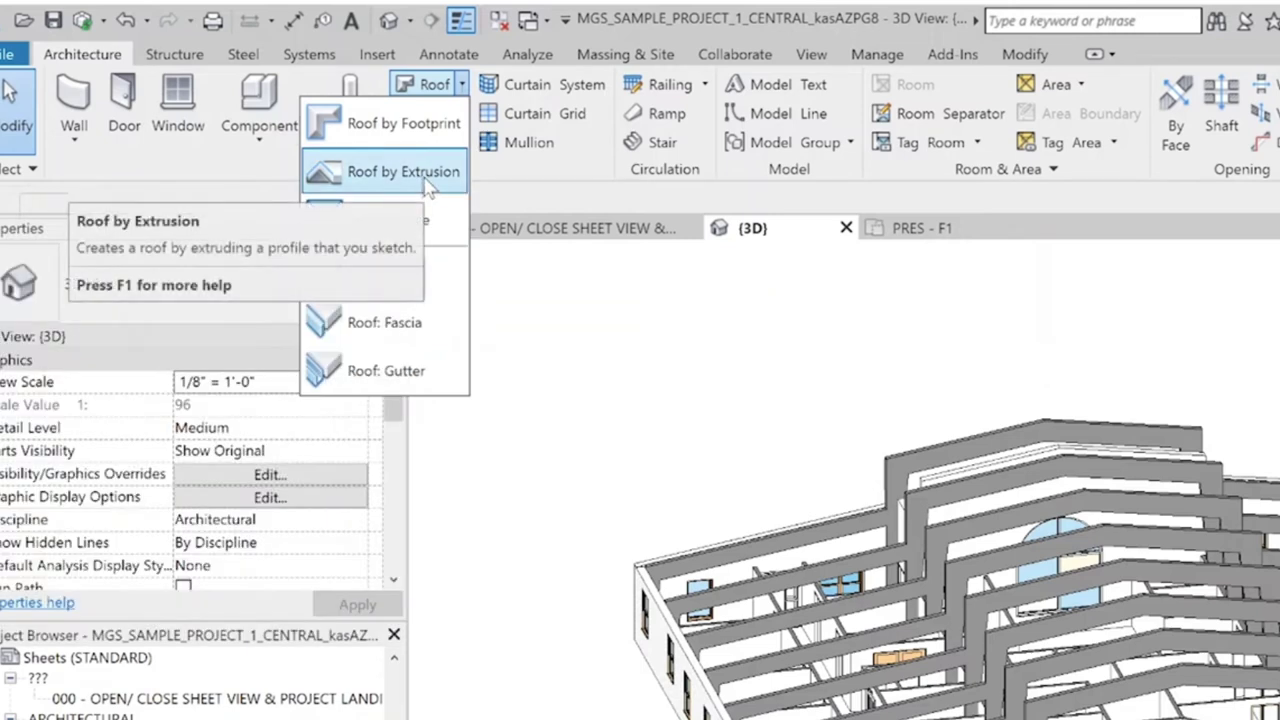
{"action": "left_click", "coordinate": [425, 183]}
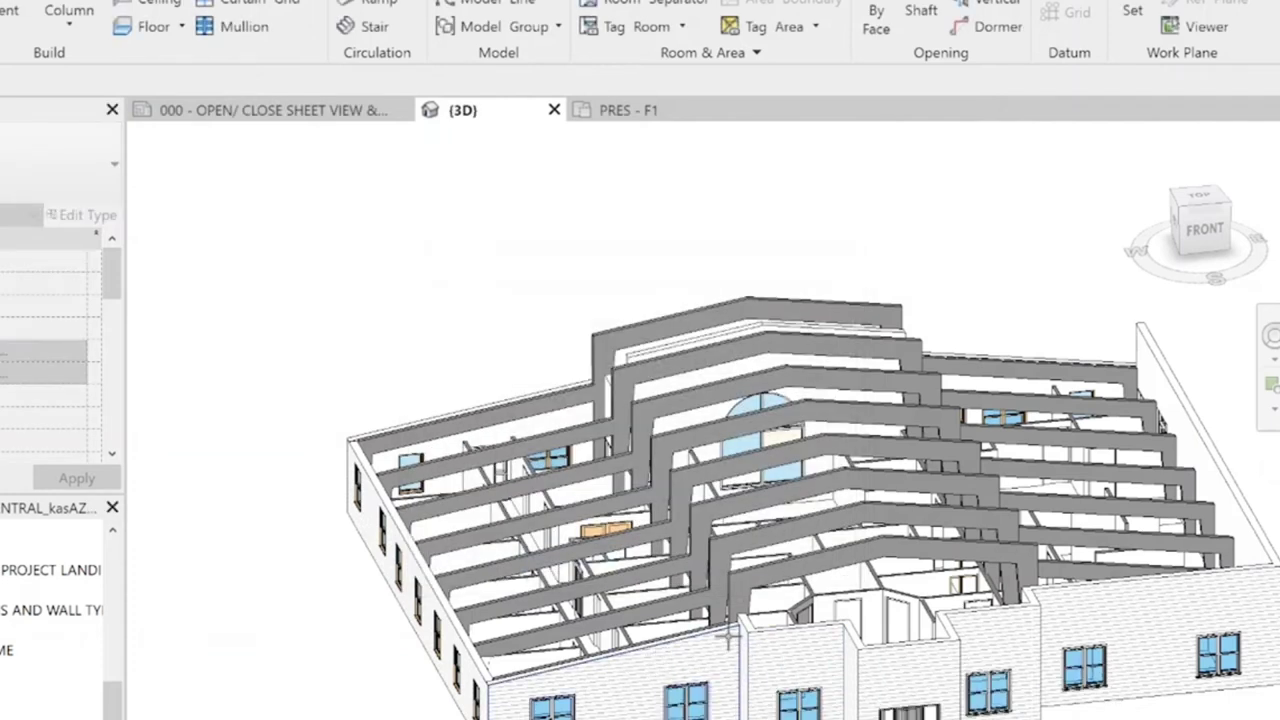
{"action": "left_click", "coordinate": [604, 680]}
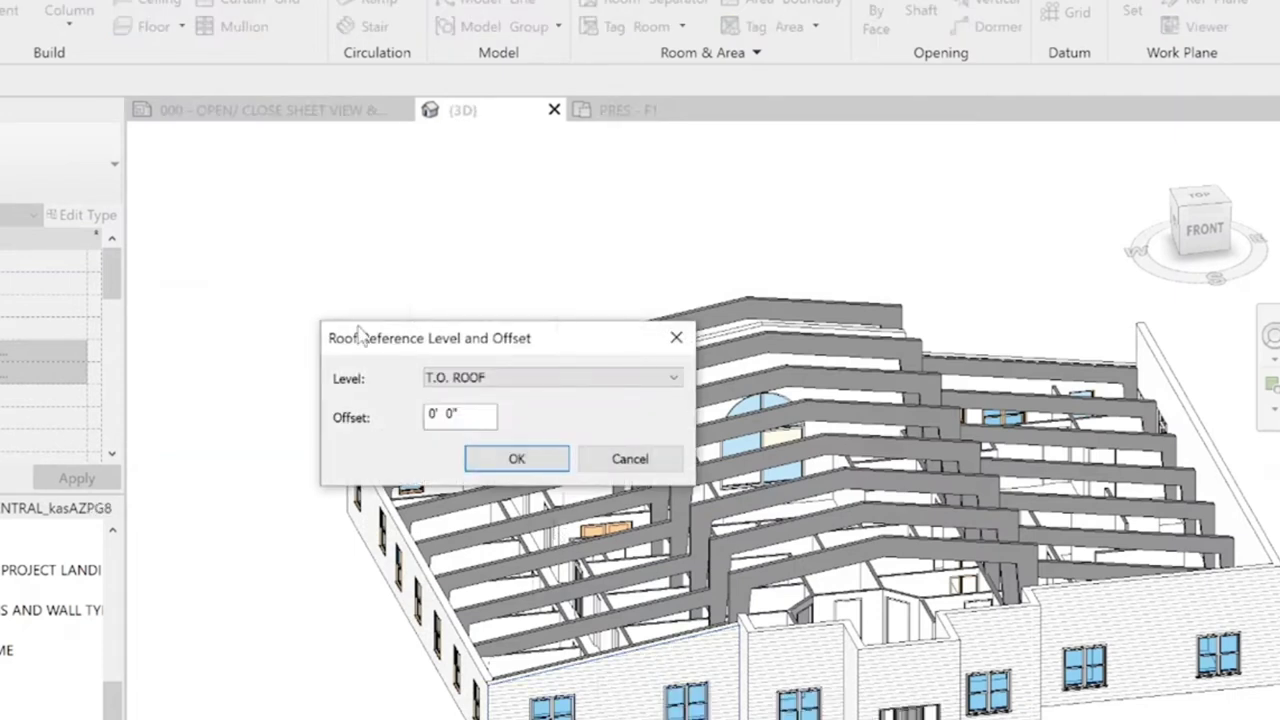
{"action": "left_click", "coordinate": [535, 383]}
{"action": "left_click", "coordinate": [515, 451]}
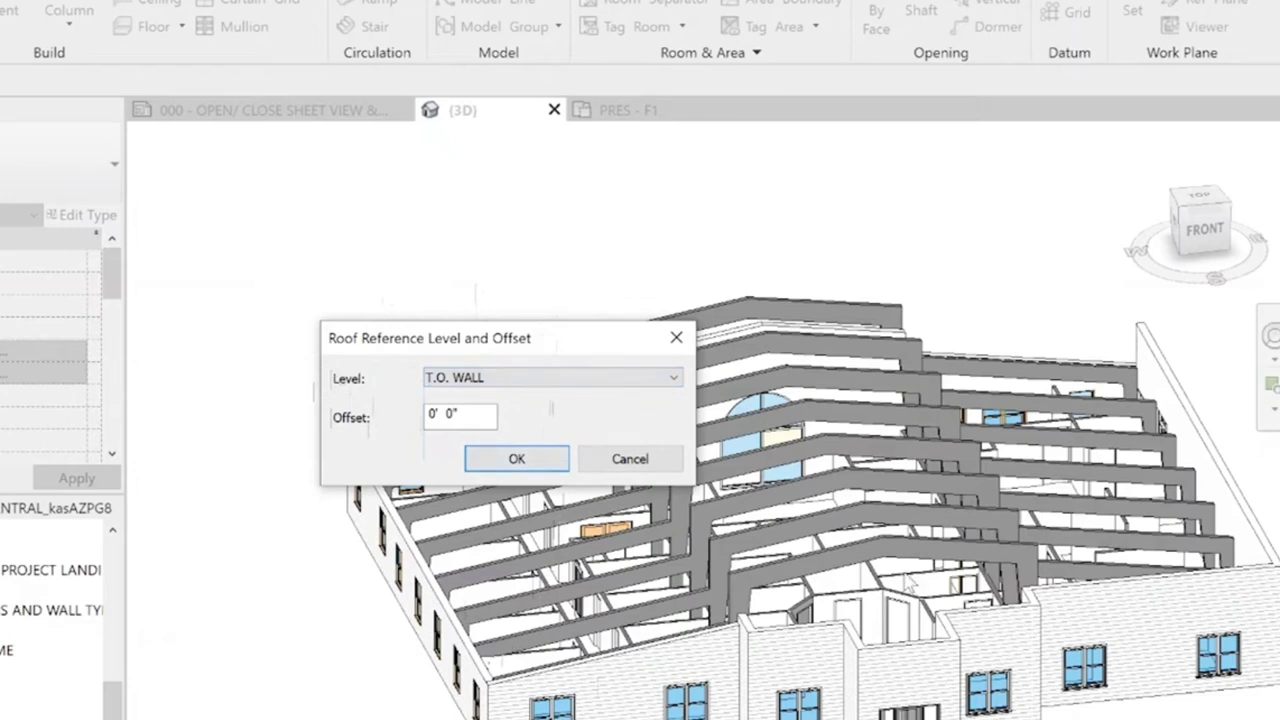
{"action": "left_click", "coordinate": [518, 466]}
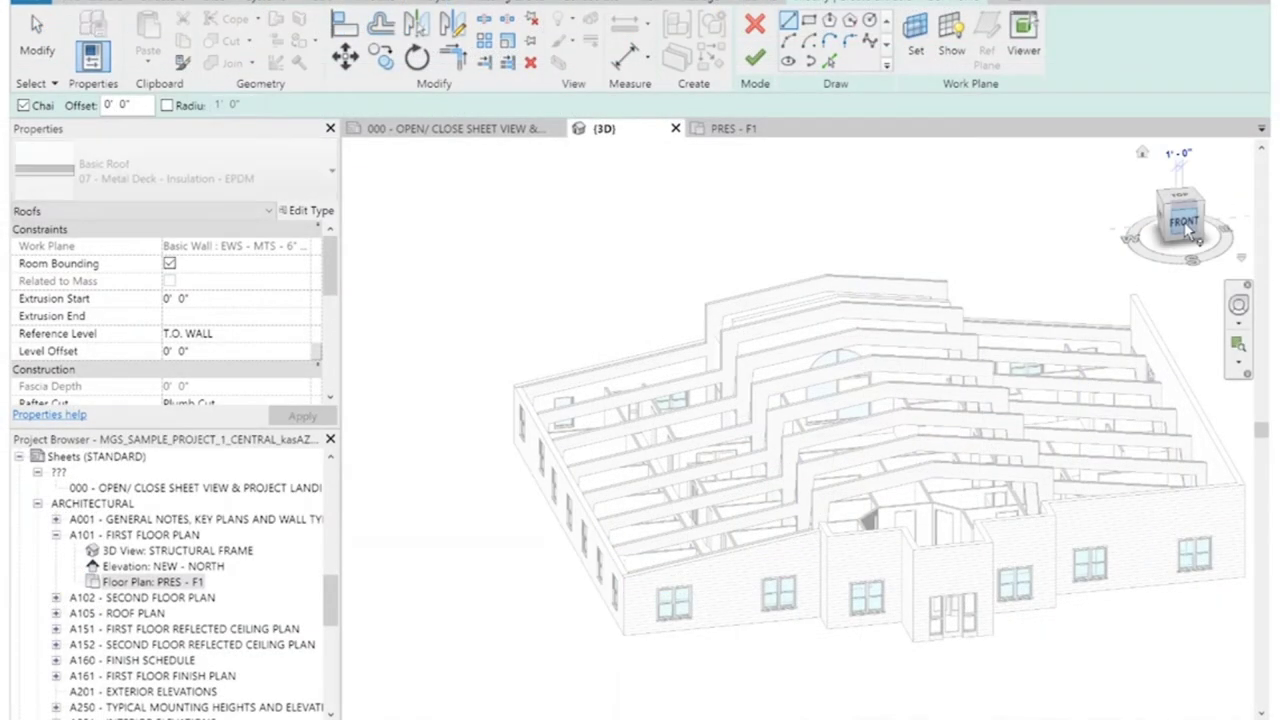
From the front, pick the sloped top edge of the left wing's front wall as the roof profile line.
{"action": "left_click", "coordinate": [1187, 231]}
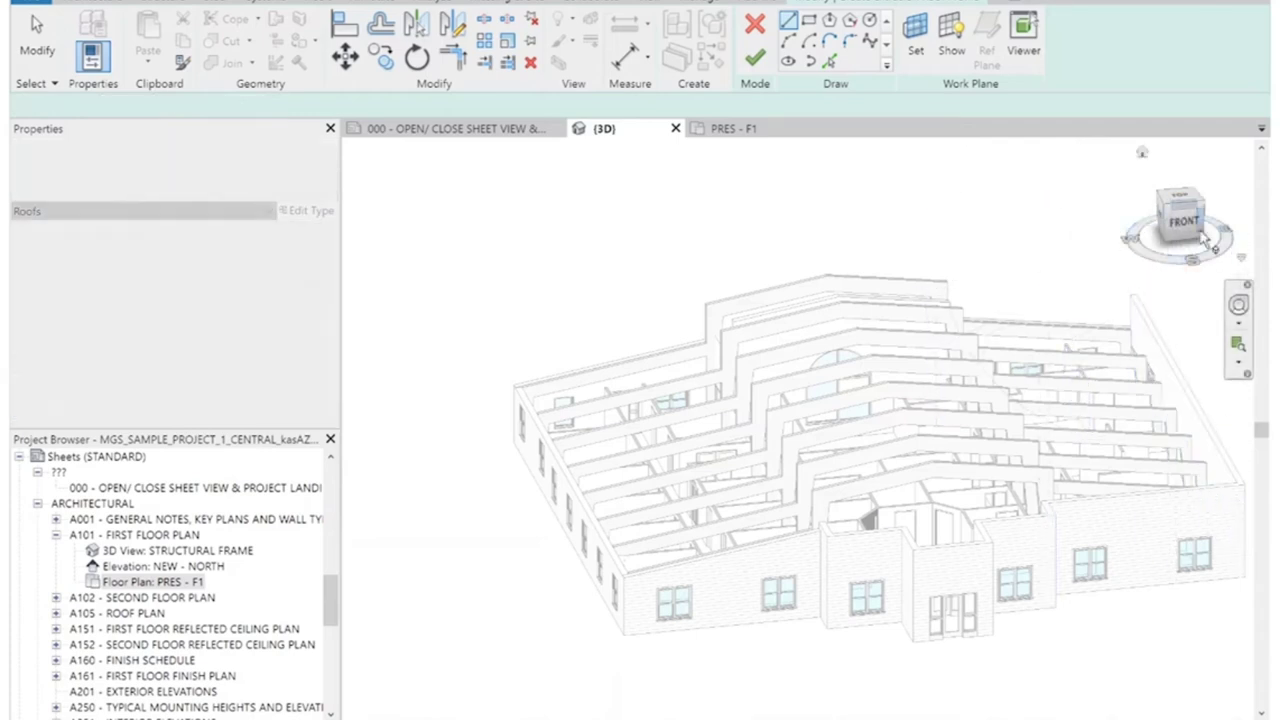
{"action": "left_click", "coordinate": [1205, 234]}
{"action": "scroll", "coordinate": [680, 471], "scroll_direction": "up", "scroll_amount": 3}
{"action": "left_click", "coordinate": [830, 61]}
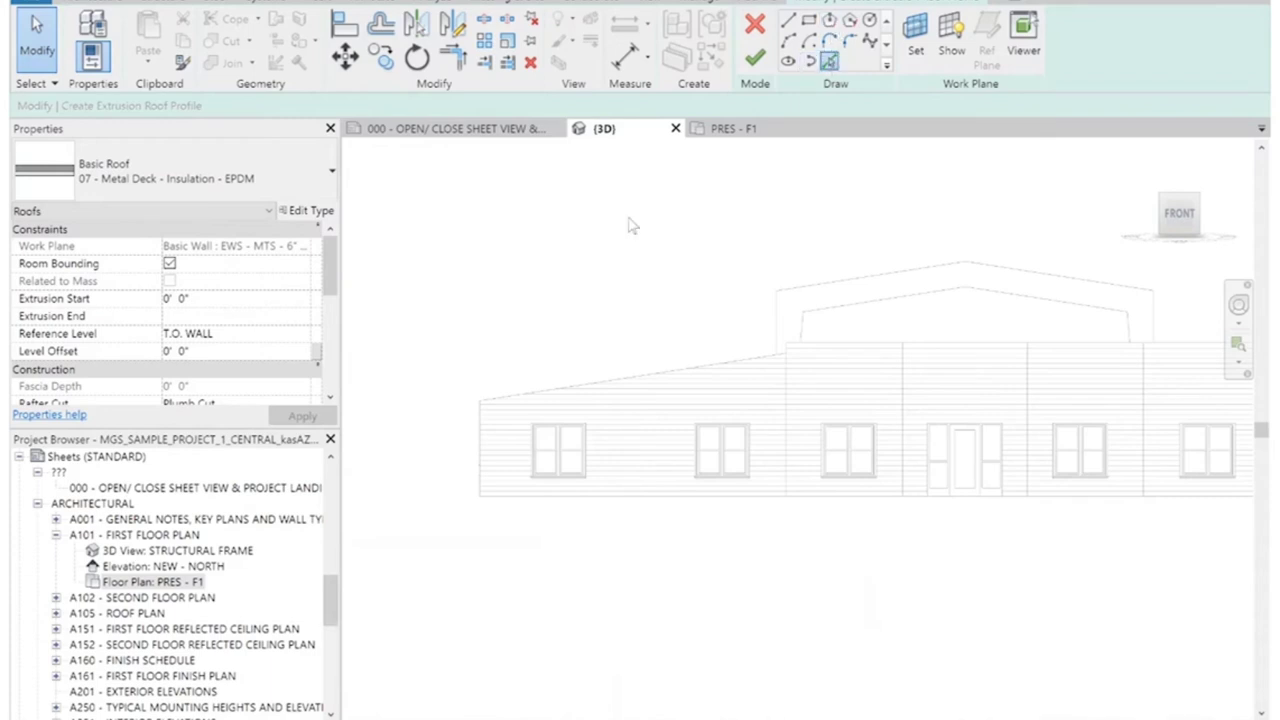
{"action": "left_click", "coordinate": [563, 399]}
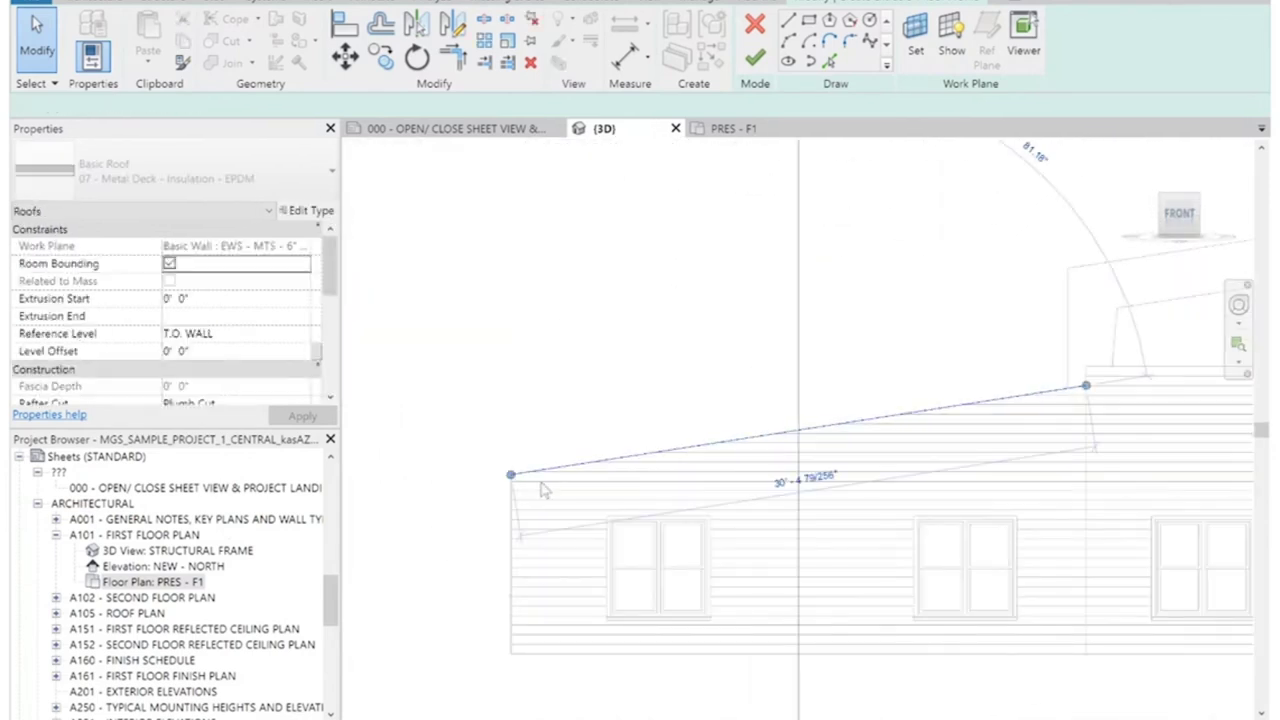
Extend the profile line's lower end past the outer wall to a length of 32' 6", and finish the extruded roof.
{"action": "left_click", "coordinate": [530, 472]}
{"action": "left_click_drag", "start_coordinate": [511, 475], "coordinate": [470, 482]}
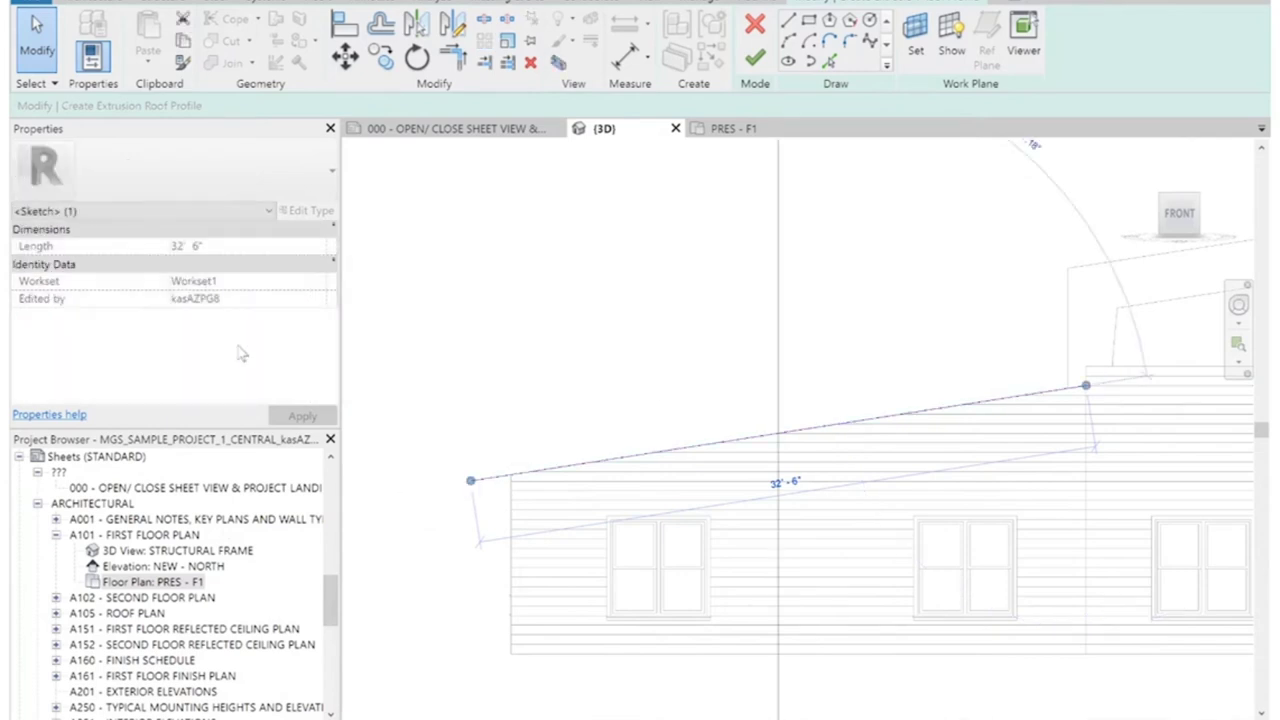
{"action": "left_click", "coordinate": [754, 58]}
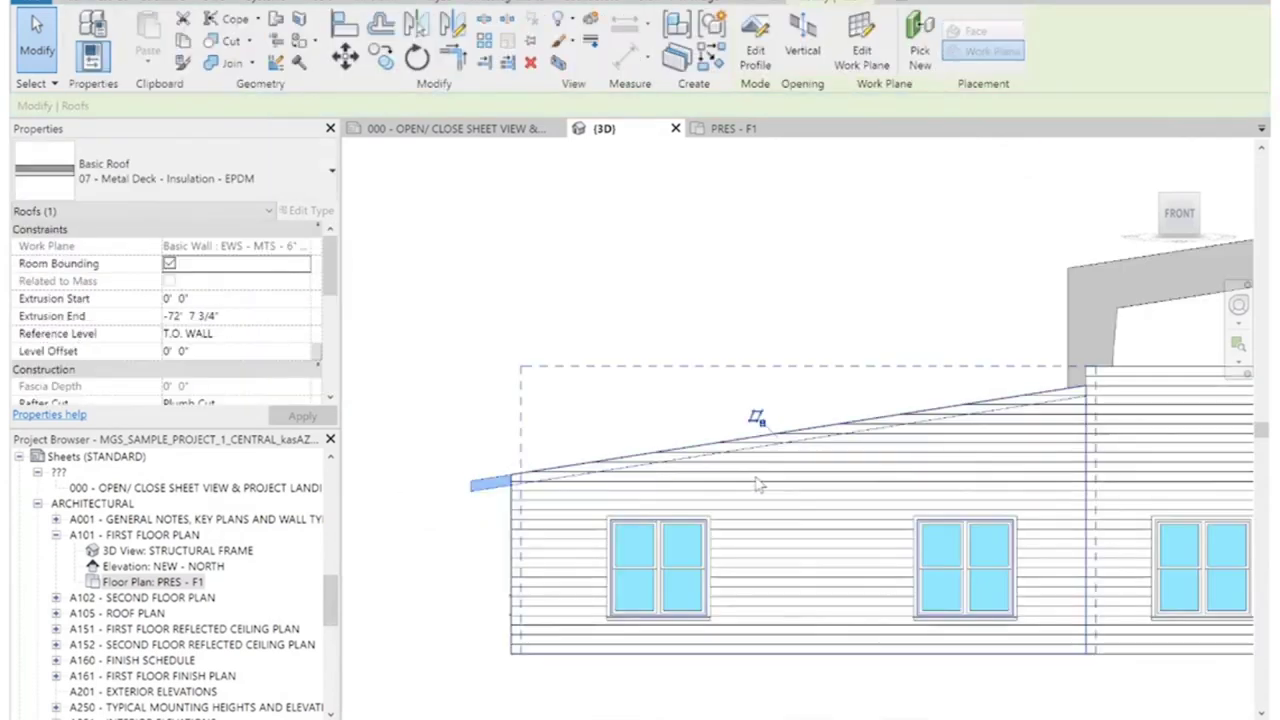
{"action": "left_click", "coordinate": [492, 475]}
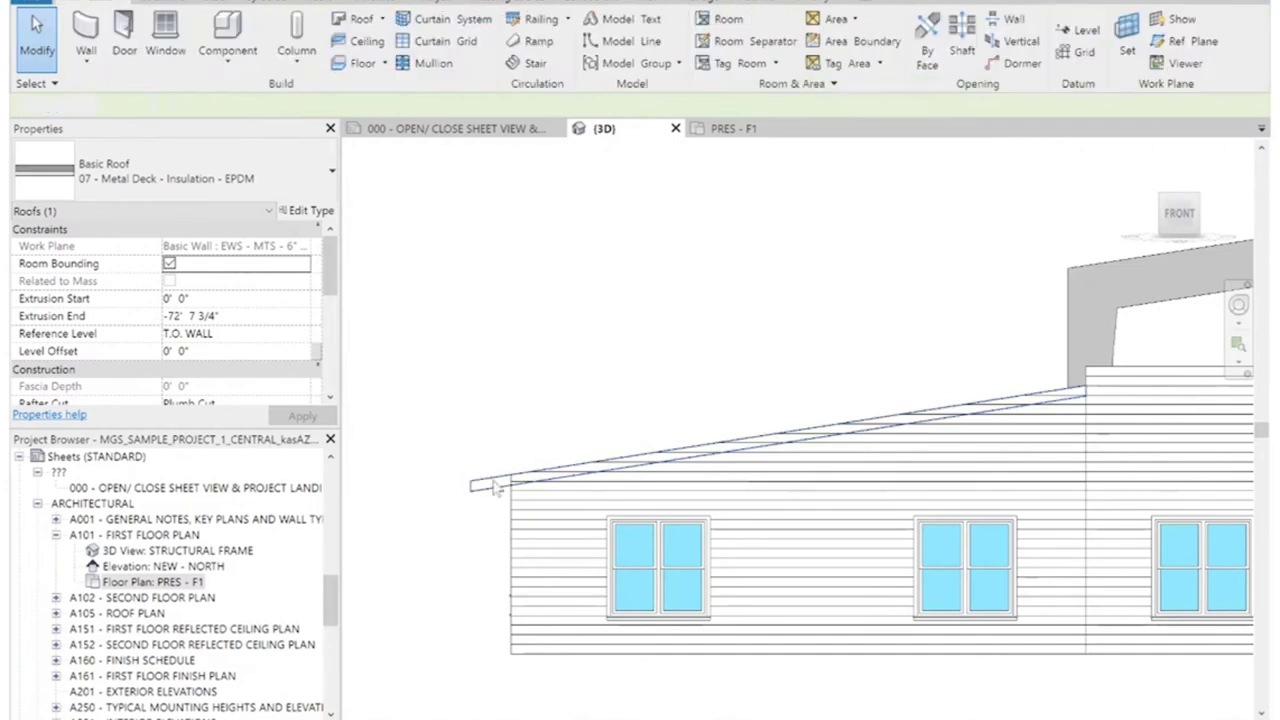
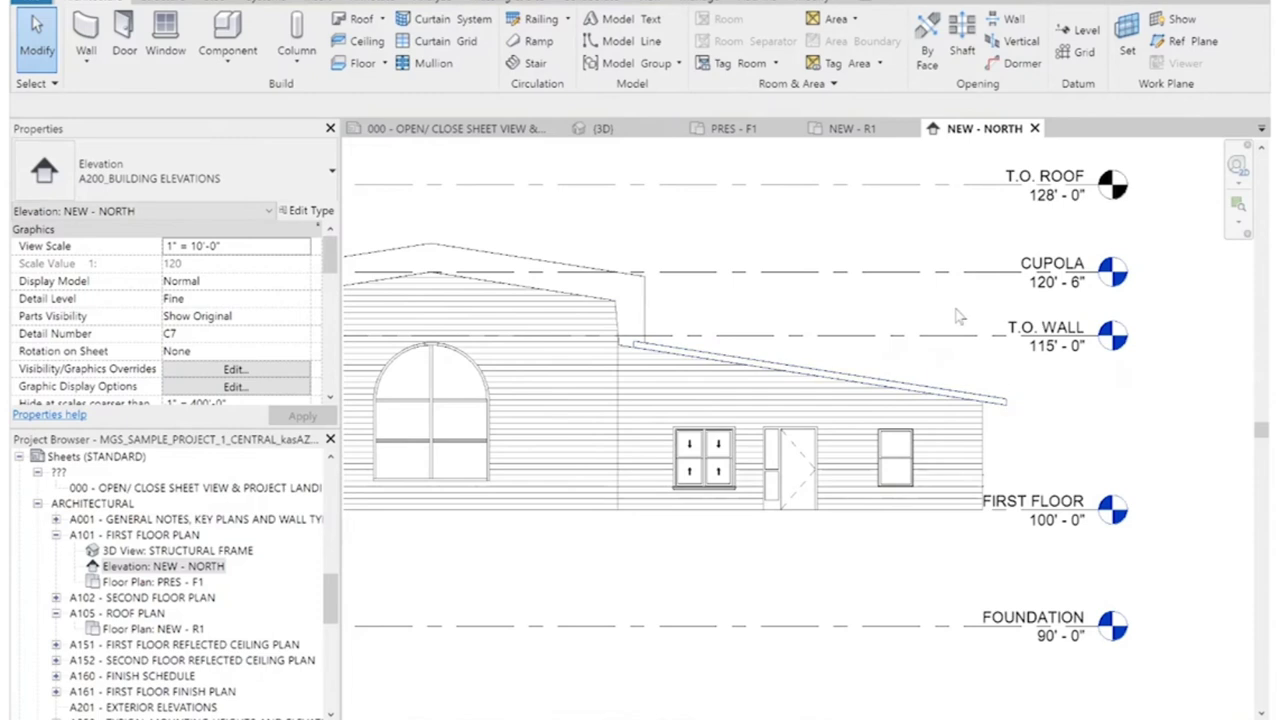
Examine the extruded roof in the NEW - NORTH elevation and in the {3D} view, including how it meets both end walls.
{"action": "left_click", "coordinate": [980, 456]}
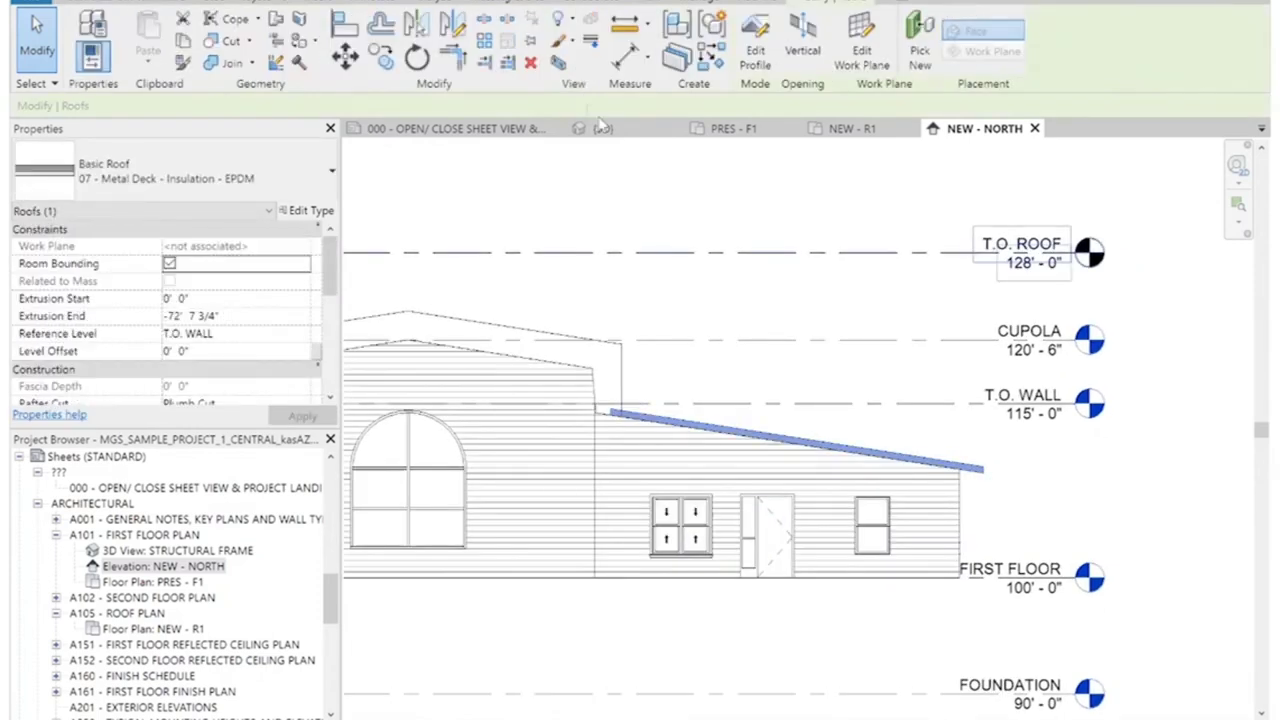
{"action": "left_click", "coordinate": [605, 128]}
{"action": "middle_click_drag", "start_coordinate": [903, 418], "coordinate": [1000, 658], "text": "shift"}
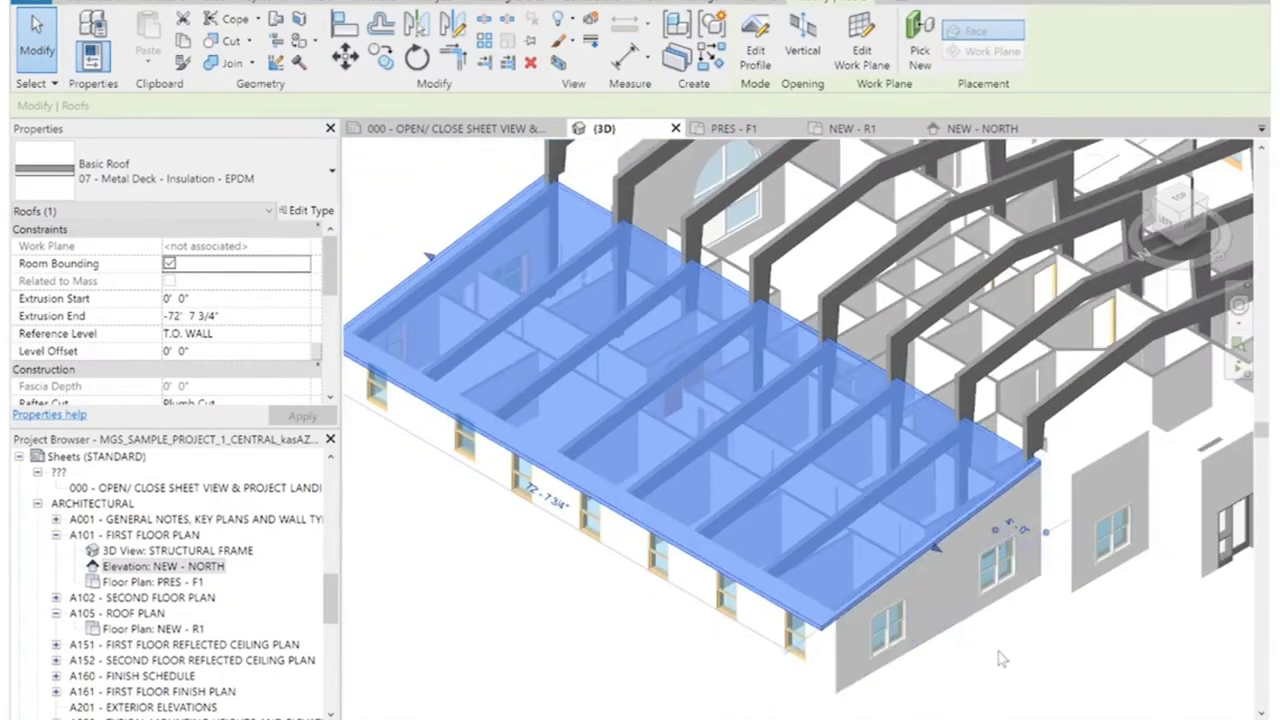
{"action": "left_click", "coordinate": [1069, 693]}
{"action": "left_click", "coordinate": [886, 566]}
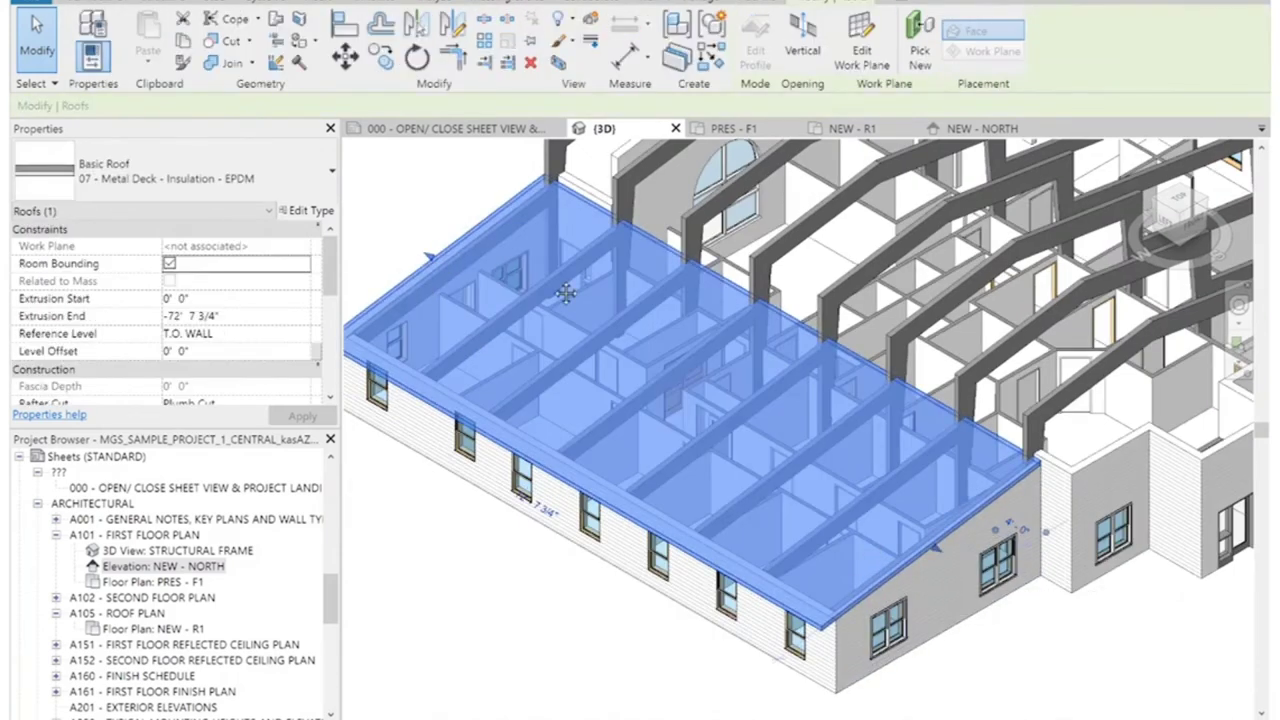
{"action": "middle_click_drag", "start_coordinate": [440, 262], "coordinate": [614, 354]}
{"action": "scroll", "coordinate": [614, 354], "scroll_direction": "up", "scroll_amount": 5}
{"action": "left_click", "coordinate": [214, 298]}
{"action": "scroll", "coordinate": [214, 298], "scroll_direction": "down", "scroll_amount": 5}
{"action": "scroll", "coordinate": [284, 278], "scroll_direction": "up", "scroll_amount": 5}
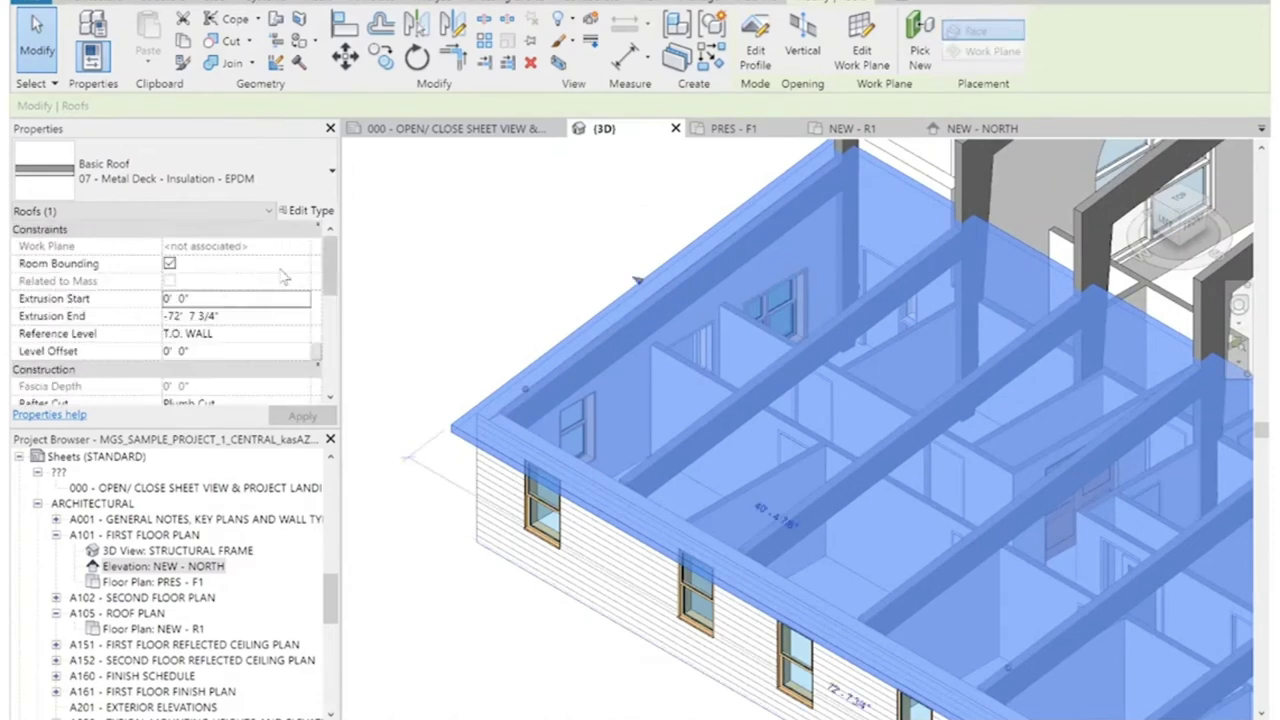
{"action": "left_click", "coordinate": [420, 266]}
{"action": "scroll", "coordinate": [692, 393], "scroll_direction": "down", "scroll_amount": 5}
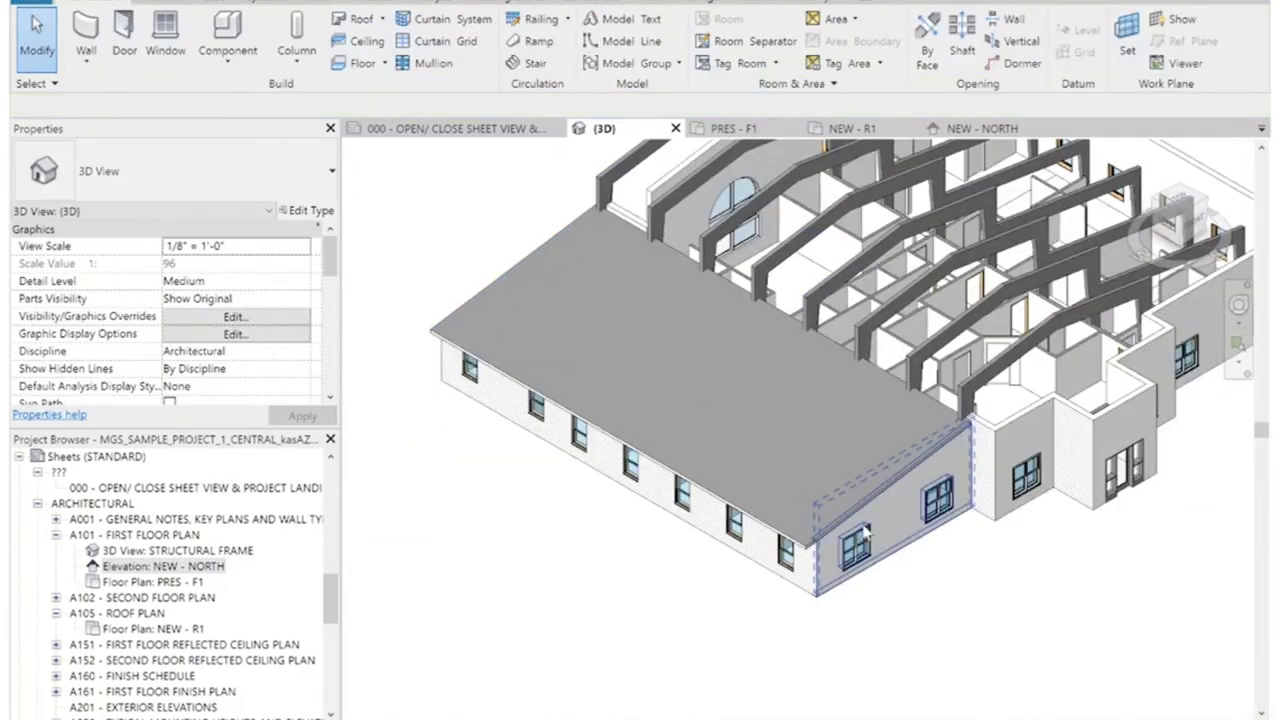
Set the roof's Extrusion Start to 2' 0" for an overhang beyond the front wall.
{"action": "scroll", "coordinate": [888, 519], "scroll_direction": "up", "scroll_amount": 2}
{"action": "left_click", "coordinate": [737, 555]}
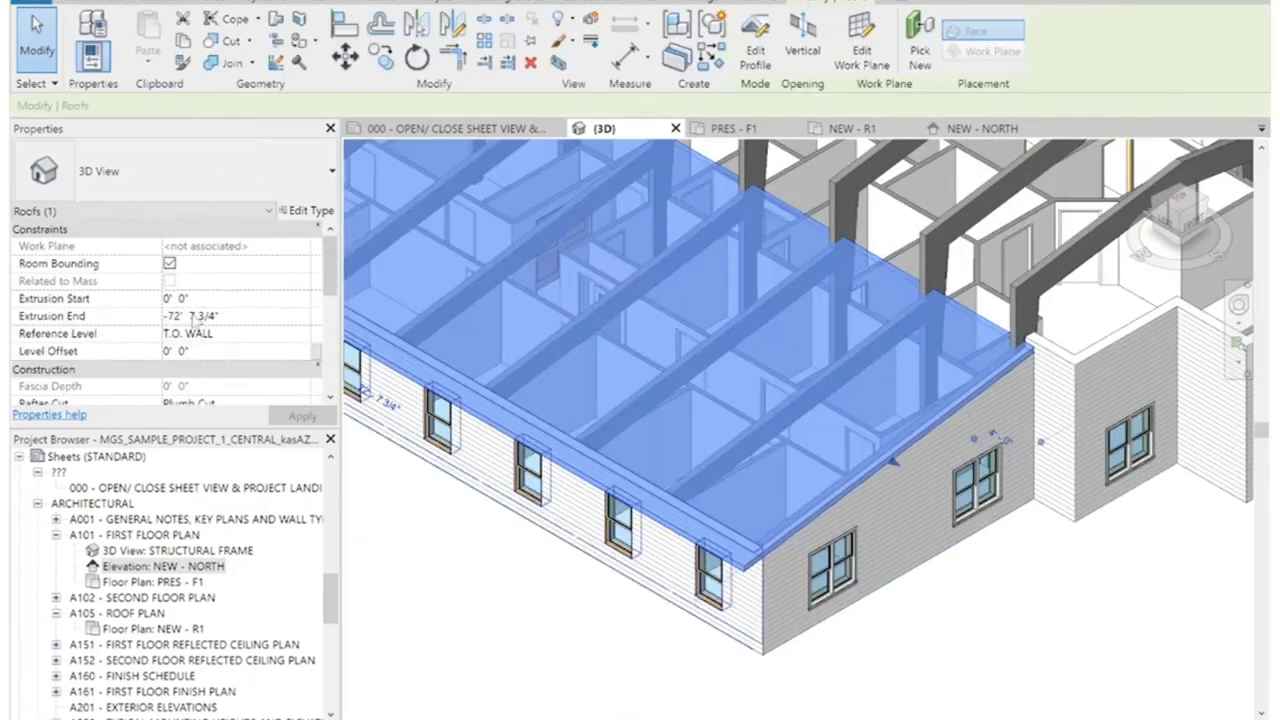
{"action": "key", "text": "Tab"}
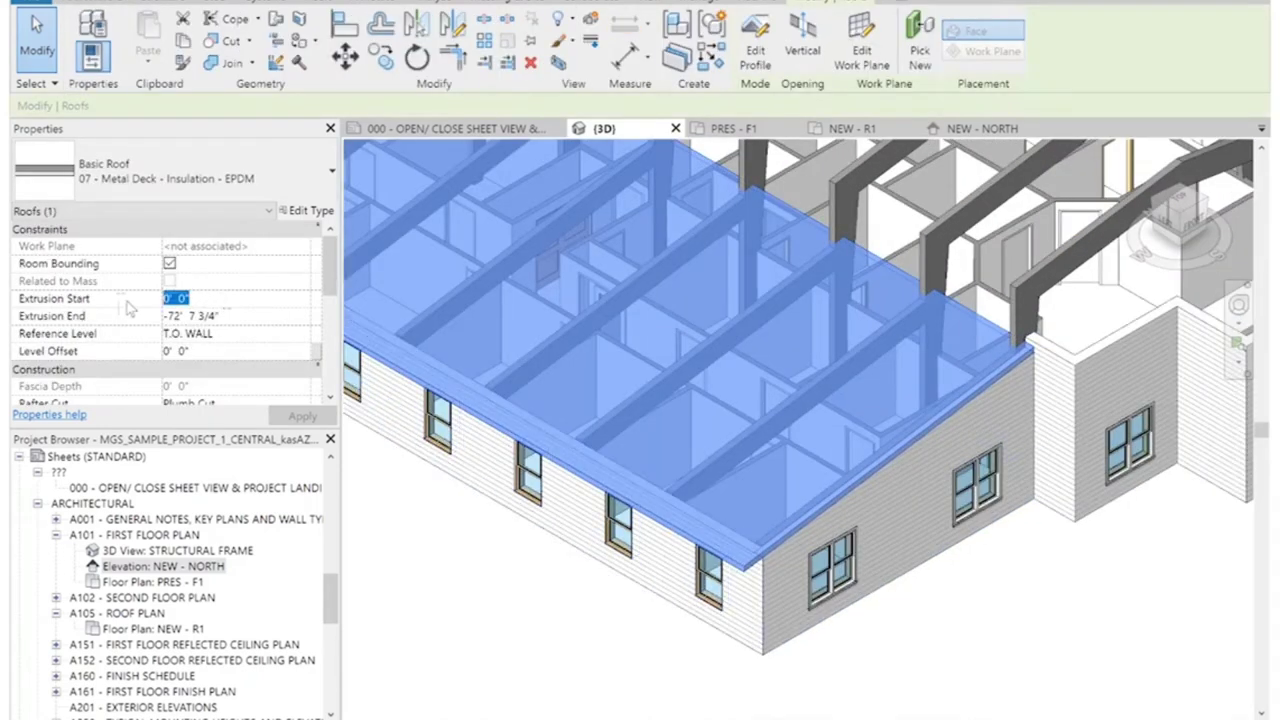
{"action": "type", "text": "2' 0\""}
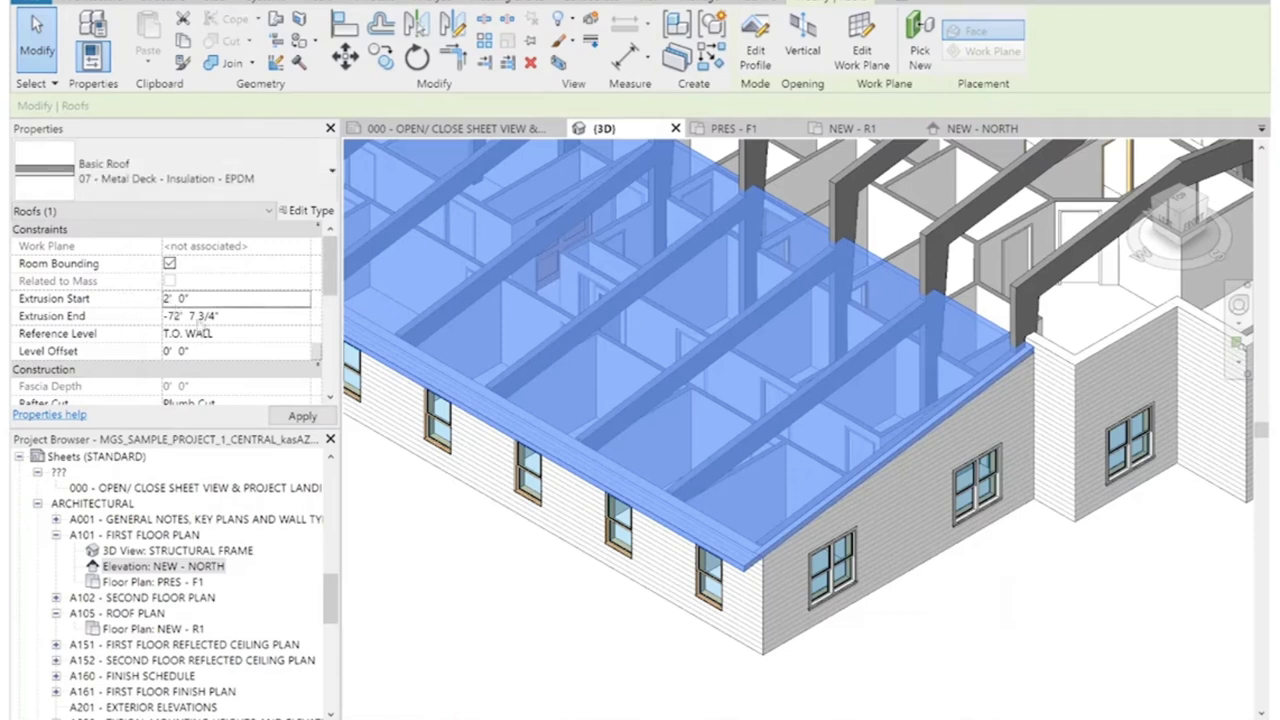
{"action": "left_click", "coordinate": [1046, 652]}
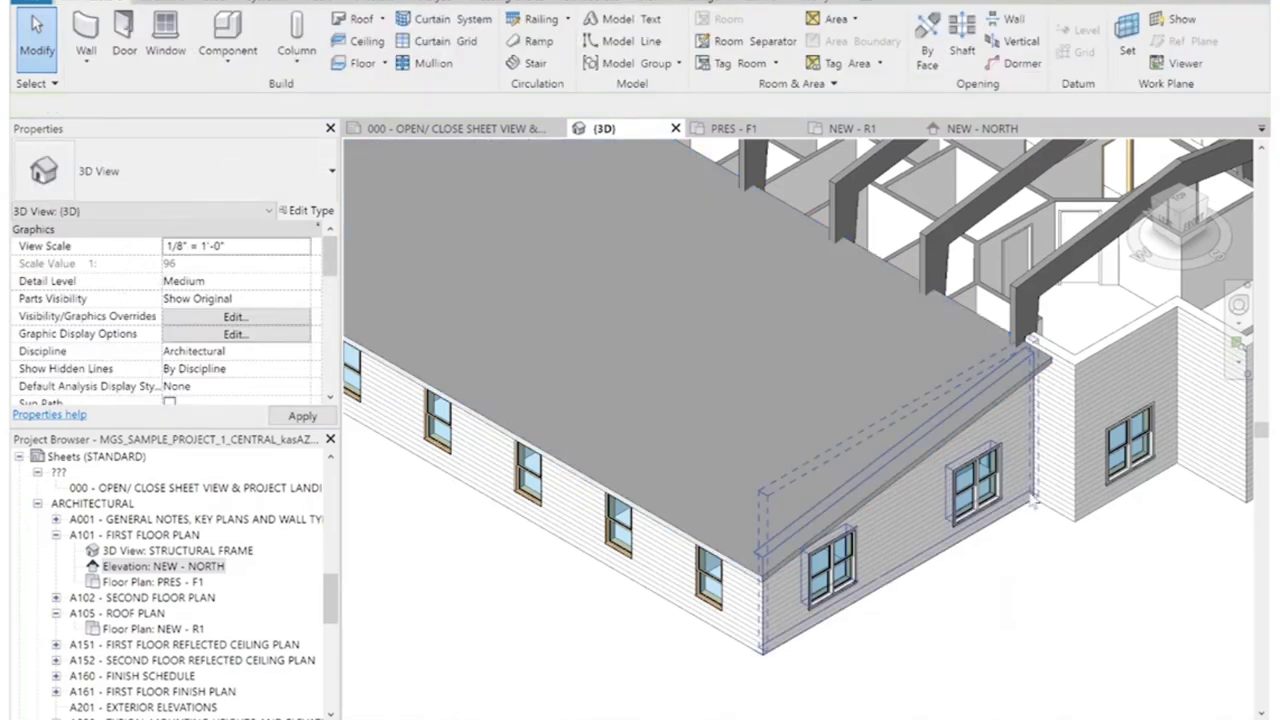
Align the roof's rear edge with the left wing's back end wall.
{"action": "scroll", "coordinate": [952, 352], "scroll_direction": "up", "scroll_amount": 4}
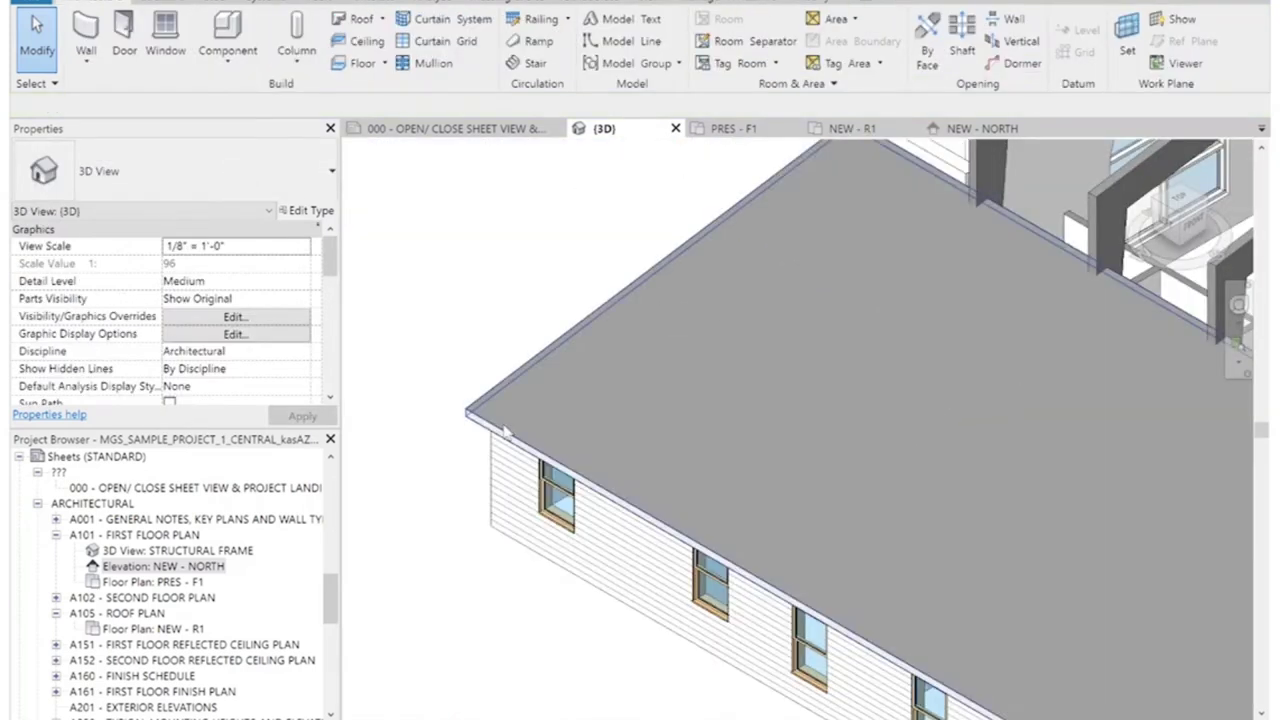
{"action": "left_click", "coordinate": [952, 352]}
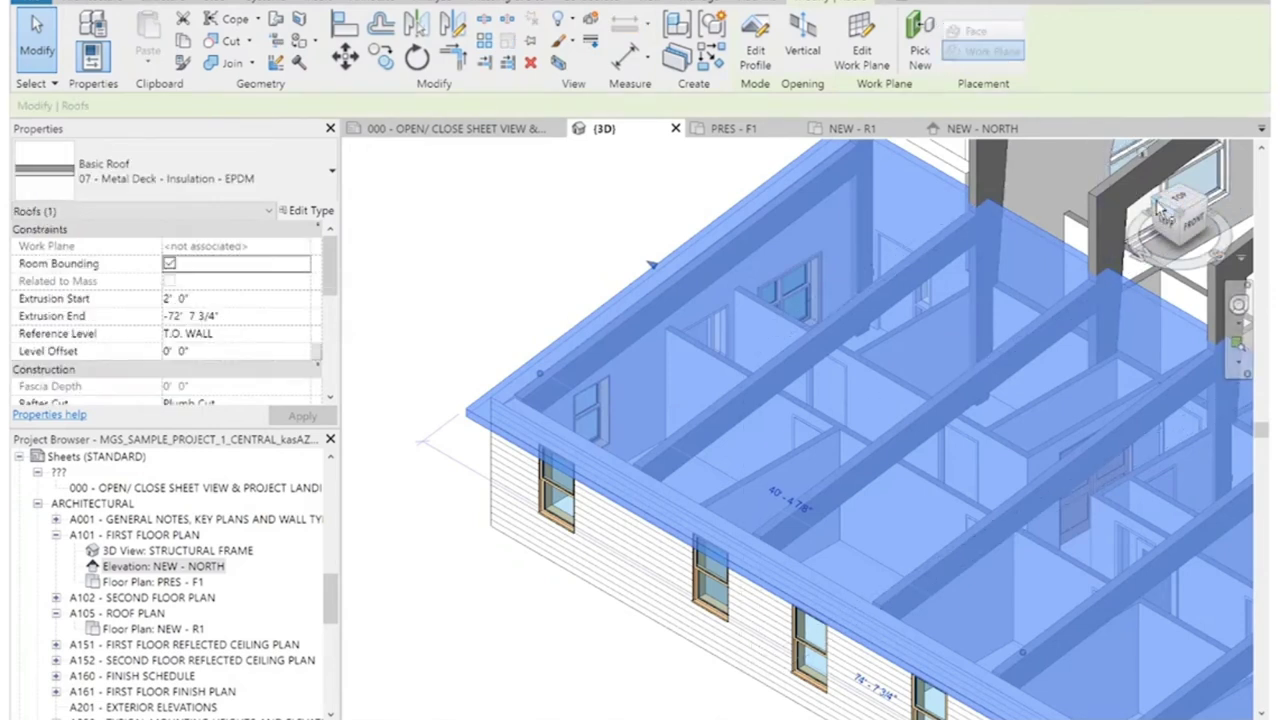
{"action": "left_click_drag", "start_coordinate": [1153, 198], "coordinate": [1157, 203]}
{"action": "left_click", "coordinate": [1157, 203]}
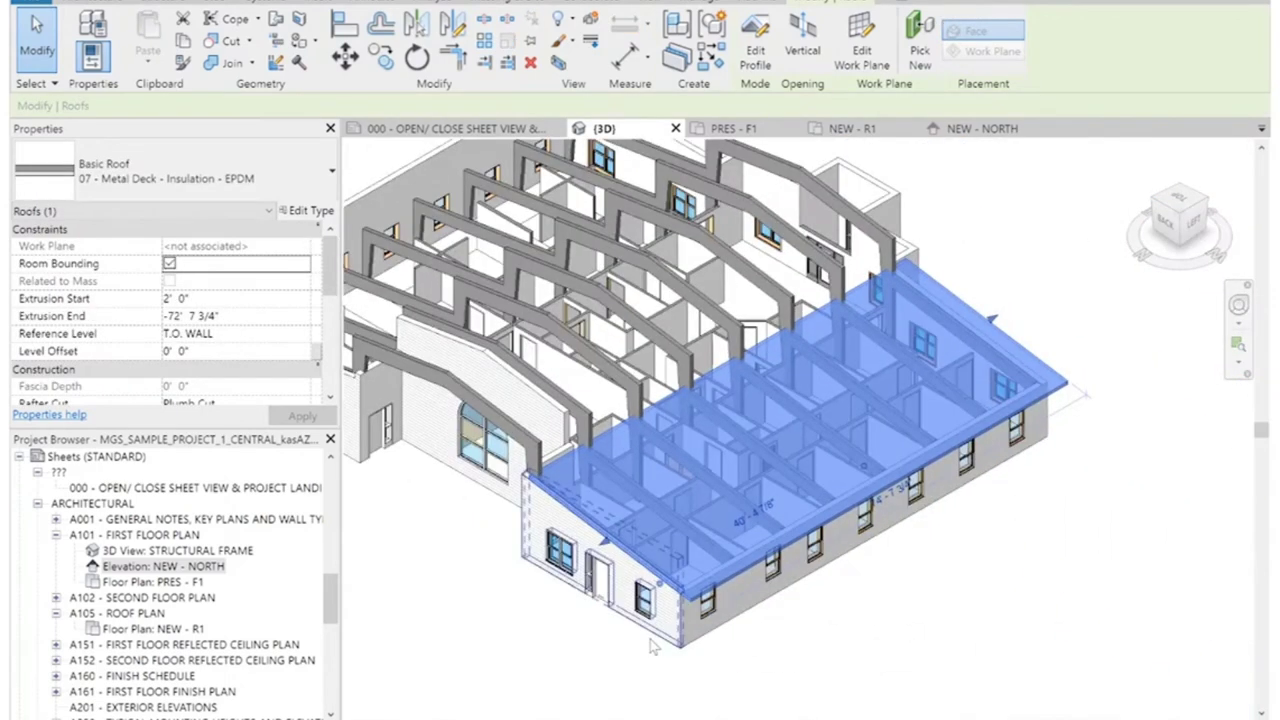
{"action": "scroll", "coordinate": [649, 645], "scroll_direction": "up", "scroll_amount": 4}
{"action": "scroll", "coordinate": [572, 484], "scroll_direction": "down", "scroll_amount": 2}
{"action": "scroll", "coordinate": [600, 500], "scroll_direction": "up", "scroll_amount": 6}
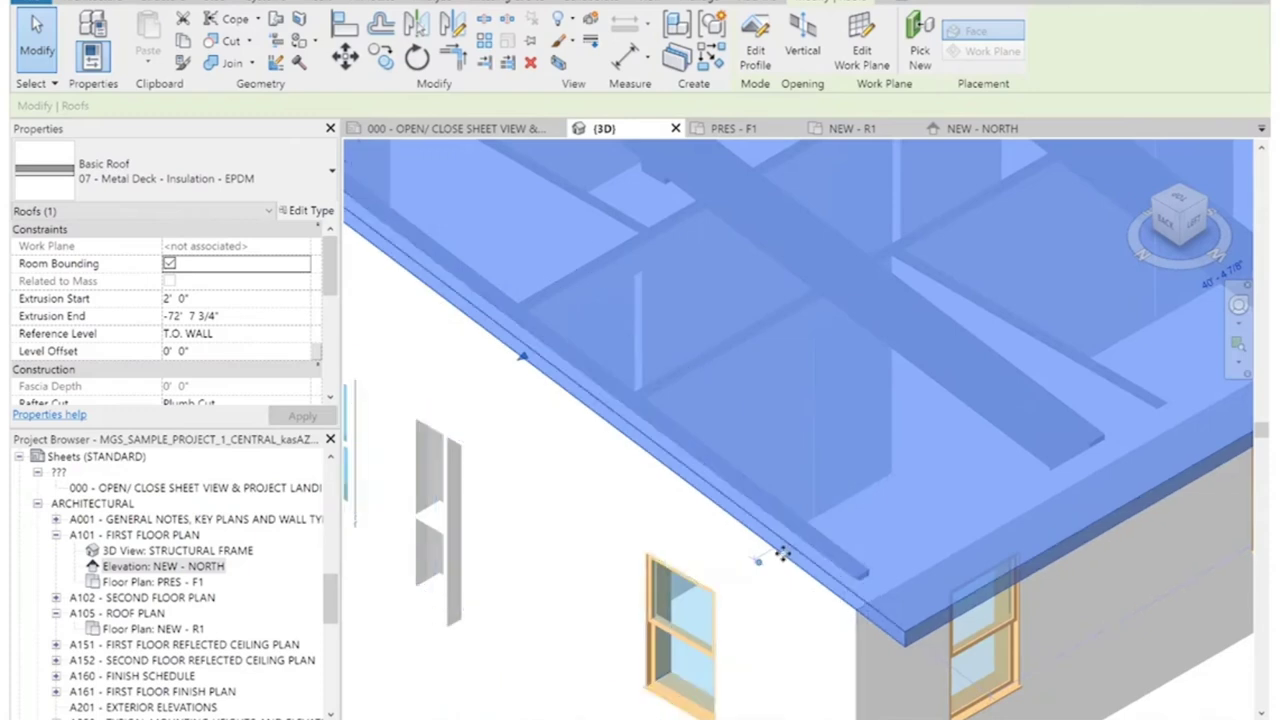
{"action": "left_click", "coordinate": [344, 24]}
{"action": "scroll", "coordinate": [800, 600], "scroll_direction": "down", "scroll_amount": 3}
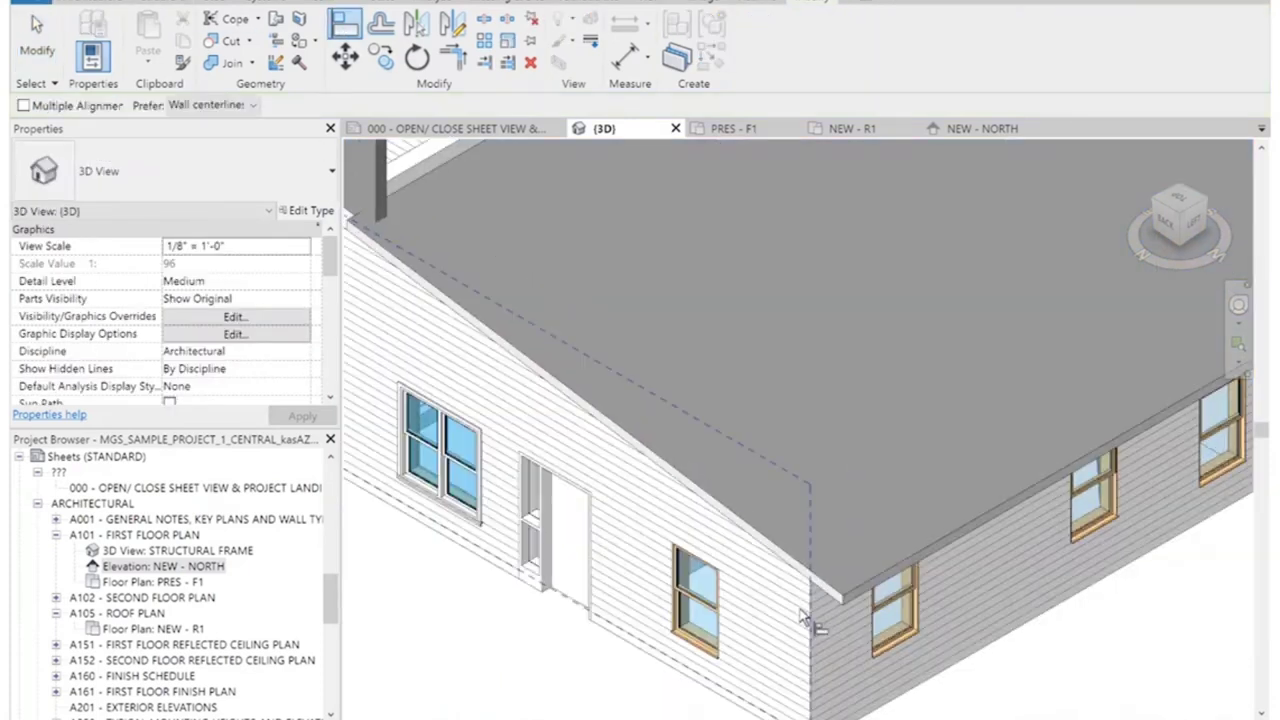
{"action": "scroll", "coordinate": [800, 580], "scroll_direction": "up", "scroll_amount": 3}
{"action": "key", "text": "Escape"}
Try an Extrusion End of -70' 1 3/4" for the roof, and correct it outward so the roof overhangs the back end wall.
{"action": "left_click", "coordinate": [810, 578]}
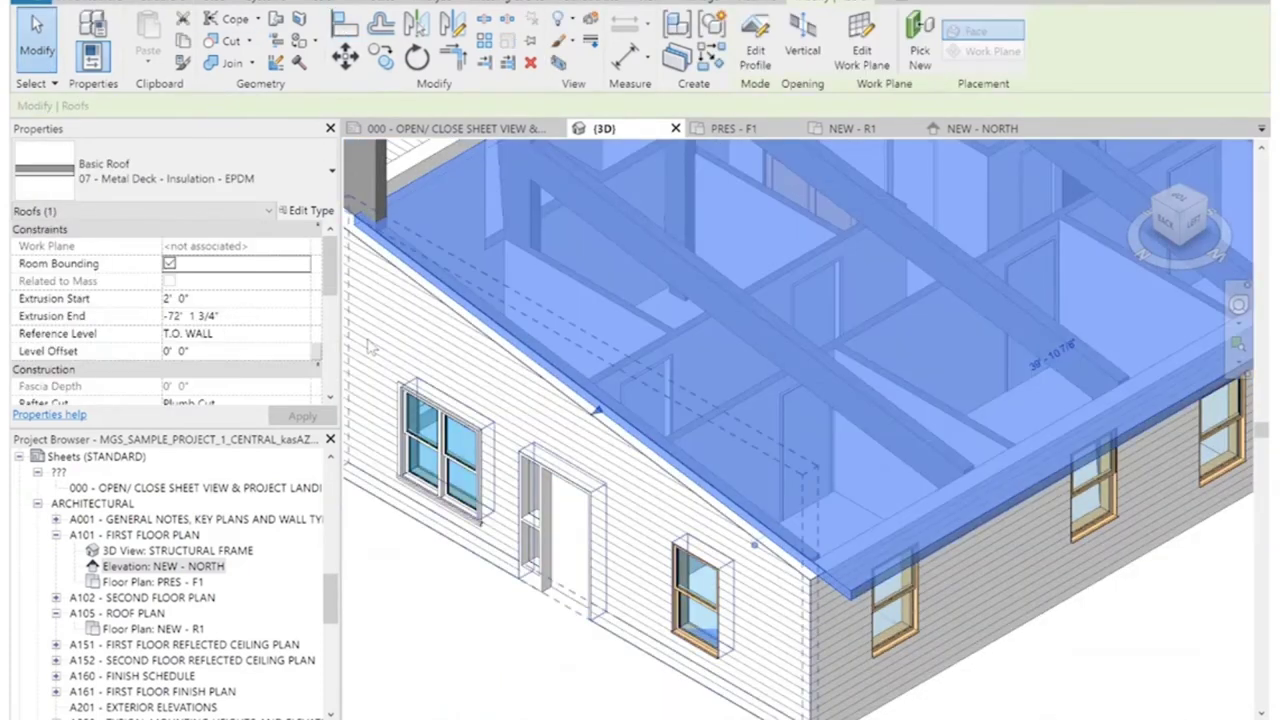
{"action": "left_click", "coordinate": [225, 316]}
{"action": "left_click", "coordinate": [178, 316]}
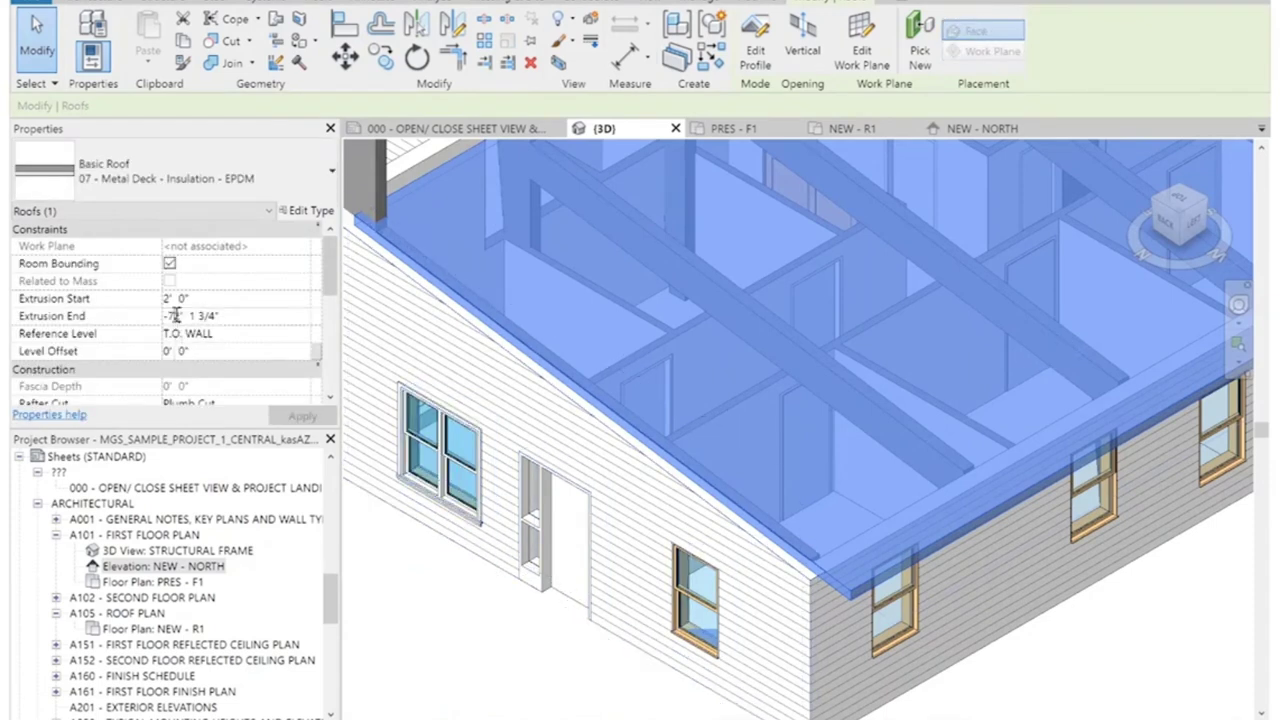
{"action": "key", "text": "Return"}
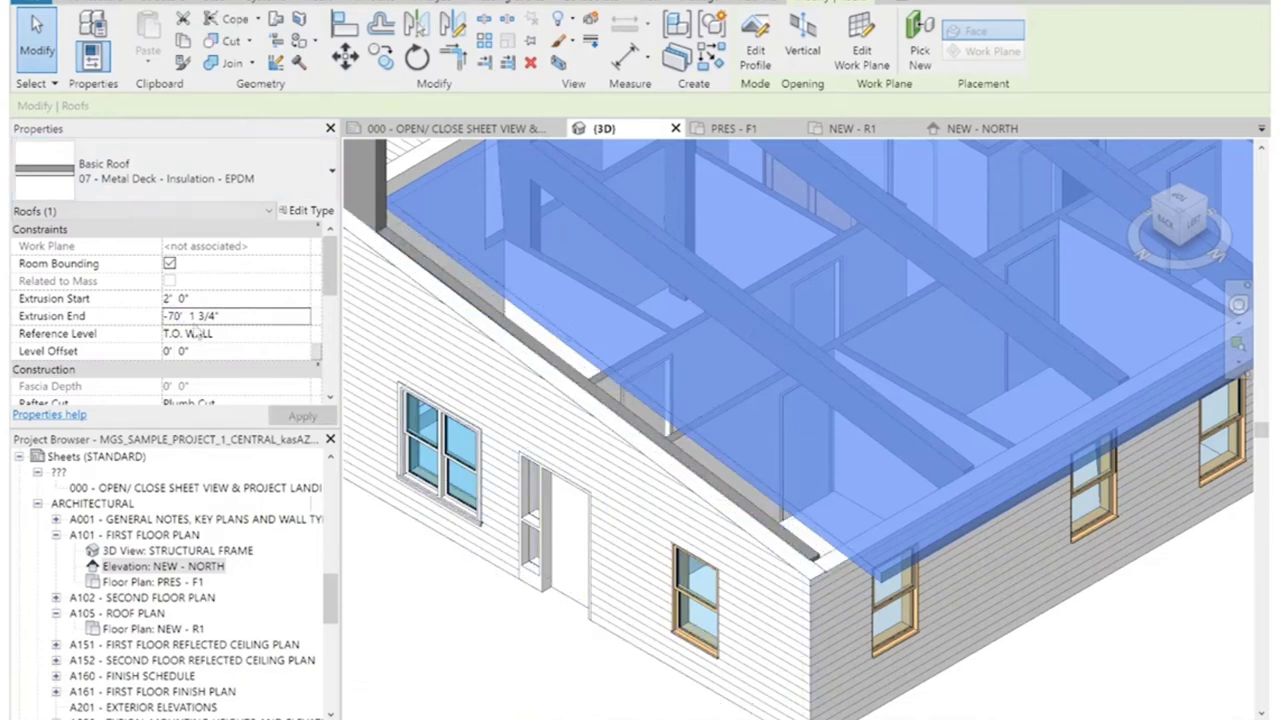
{"action": "key", "text": "Escape"}
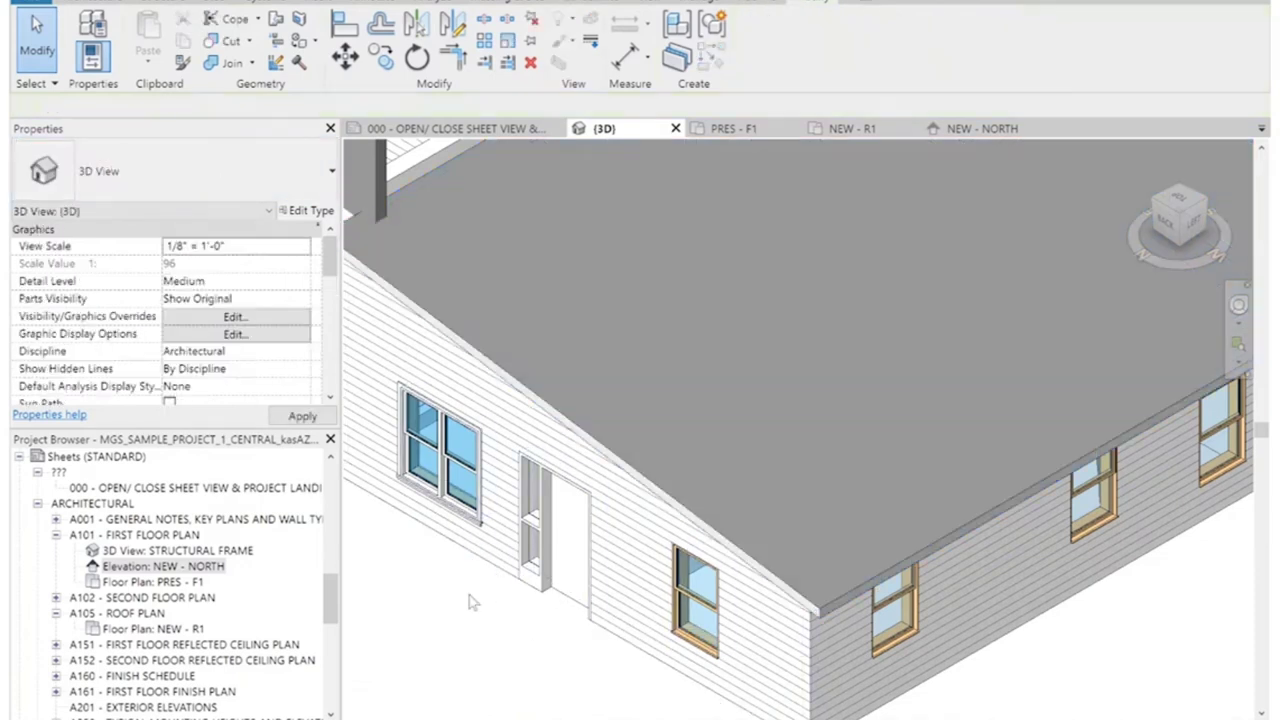
{"action": "scroll", "coordinate": [678, 343], "scroll_direction": "down", "scroll_amount": 2}
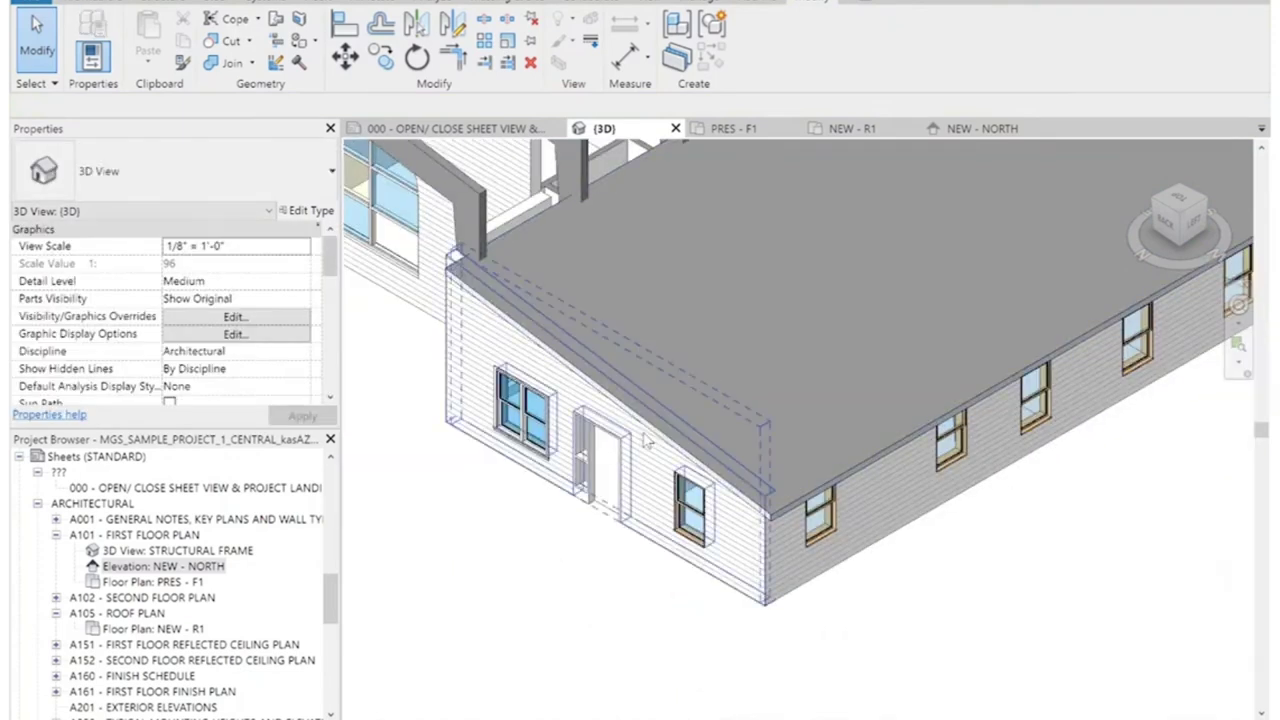
{"action": "scroll", "coordinate": [501, 331], "scroll_direction": "down", "scroll_amount": 2}
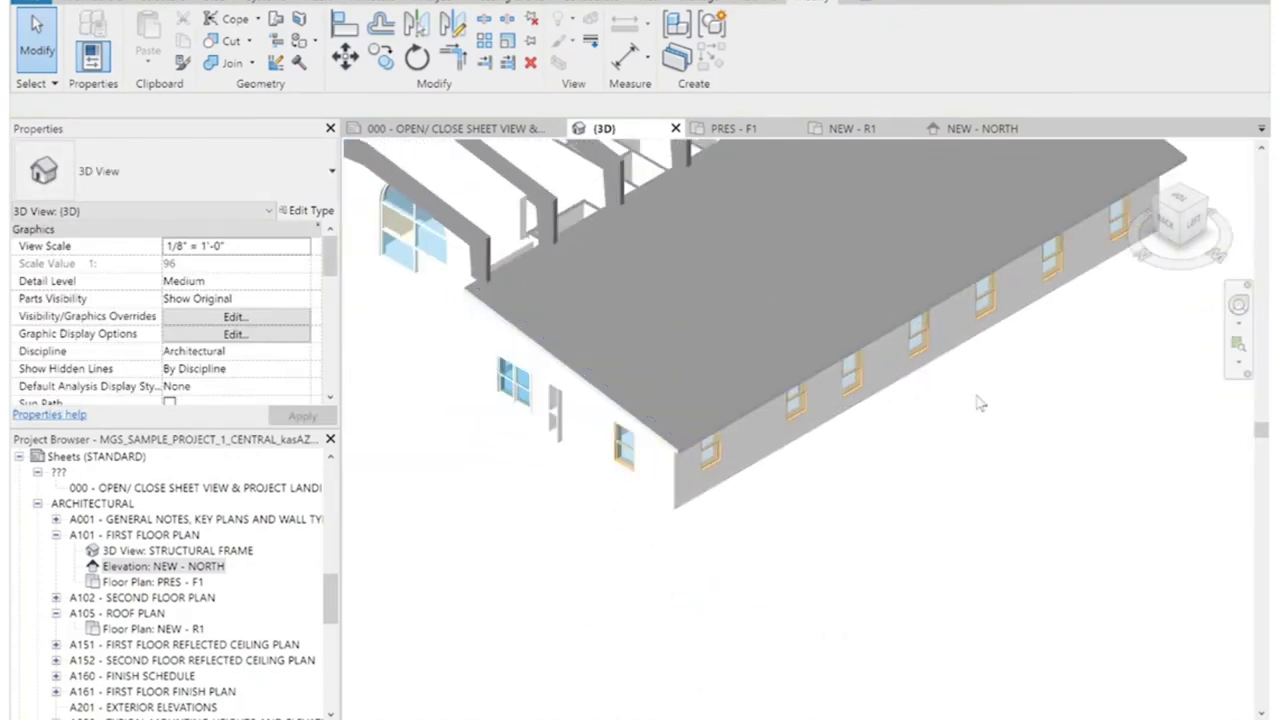
{"action": "left_click", "coordinate": [1182, 252]}
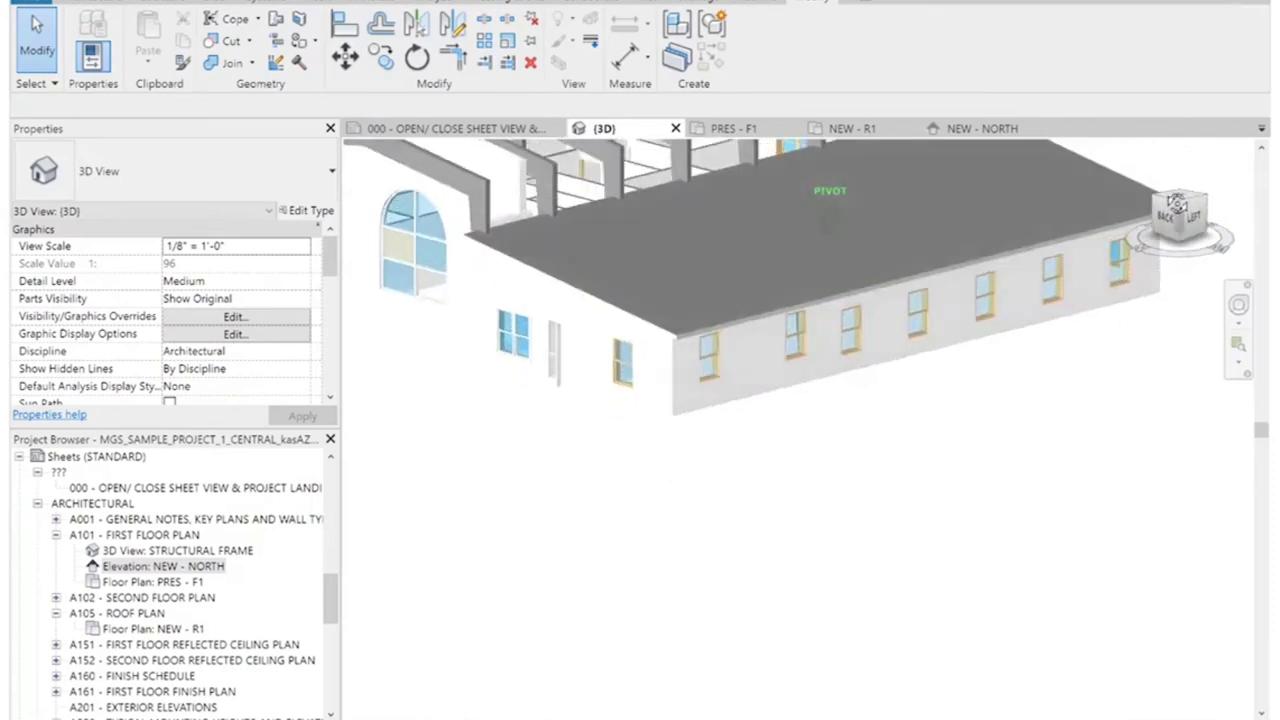
{"action": "left_click_drag", "start_coordinate": [1178, 175], "coordinate": [1162, 457]}
{"action": "scroll", "coordinate": [727, 277], "scroll_direction": "up", "scroll_amount": 6}
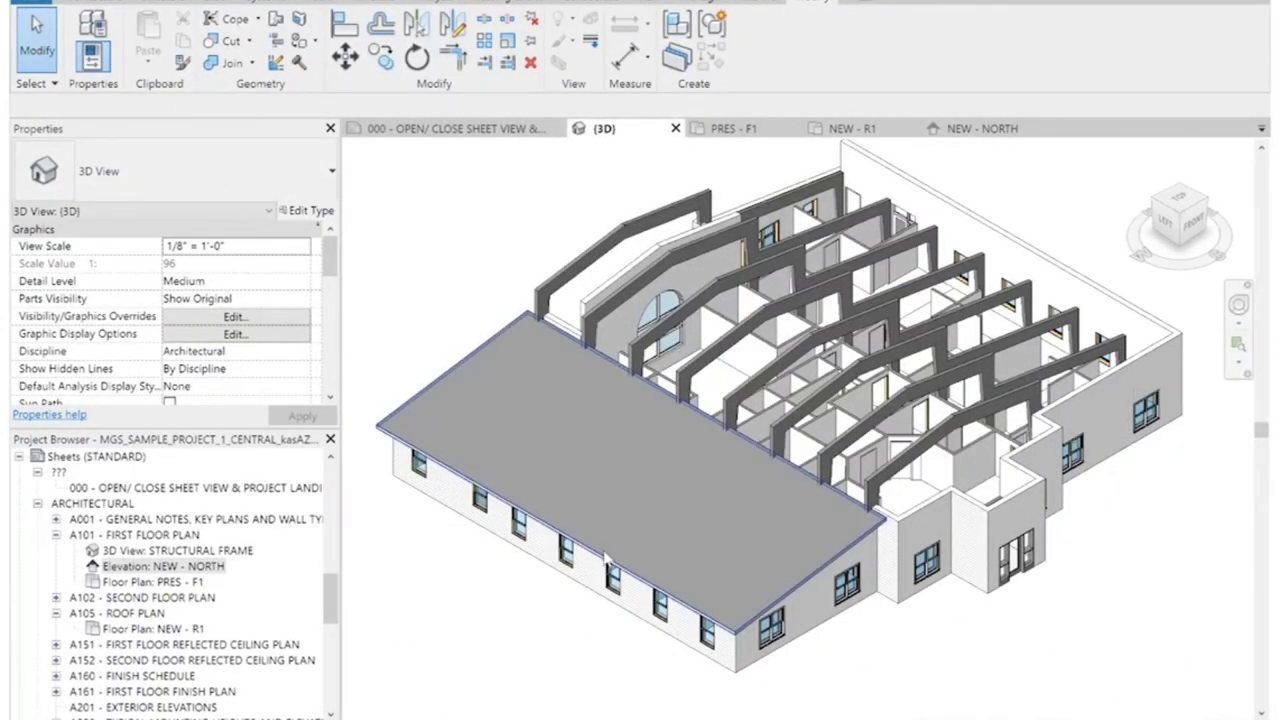
Rename the left wing roof's type as 07 - Metal Deck - Insulation - Metal Roof.
{"action": "left_click", "coordinate": [450, 364]}
{"action": "left_click", "coordinate": [418, 277]}
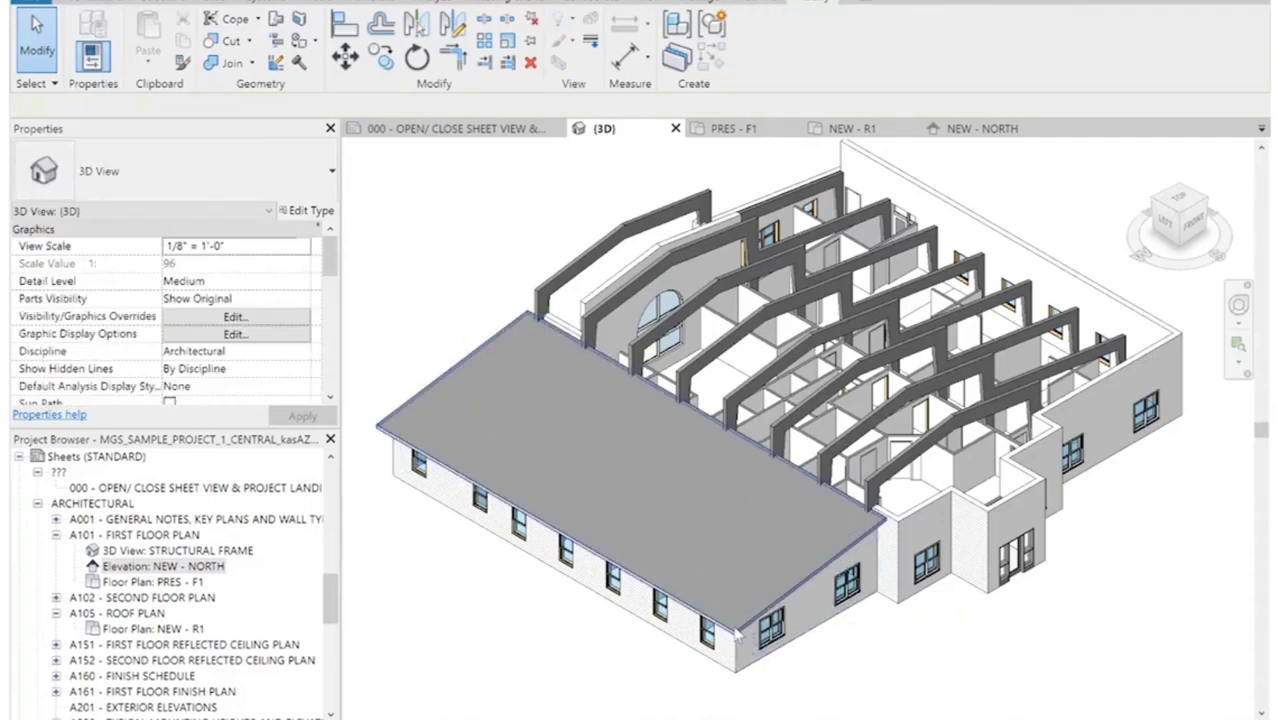
{"action": "left_click", "coordinate": [738, 630]}
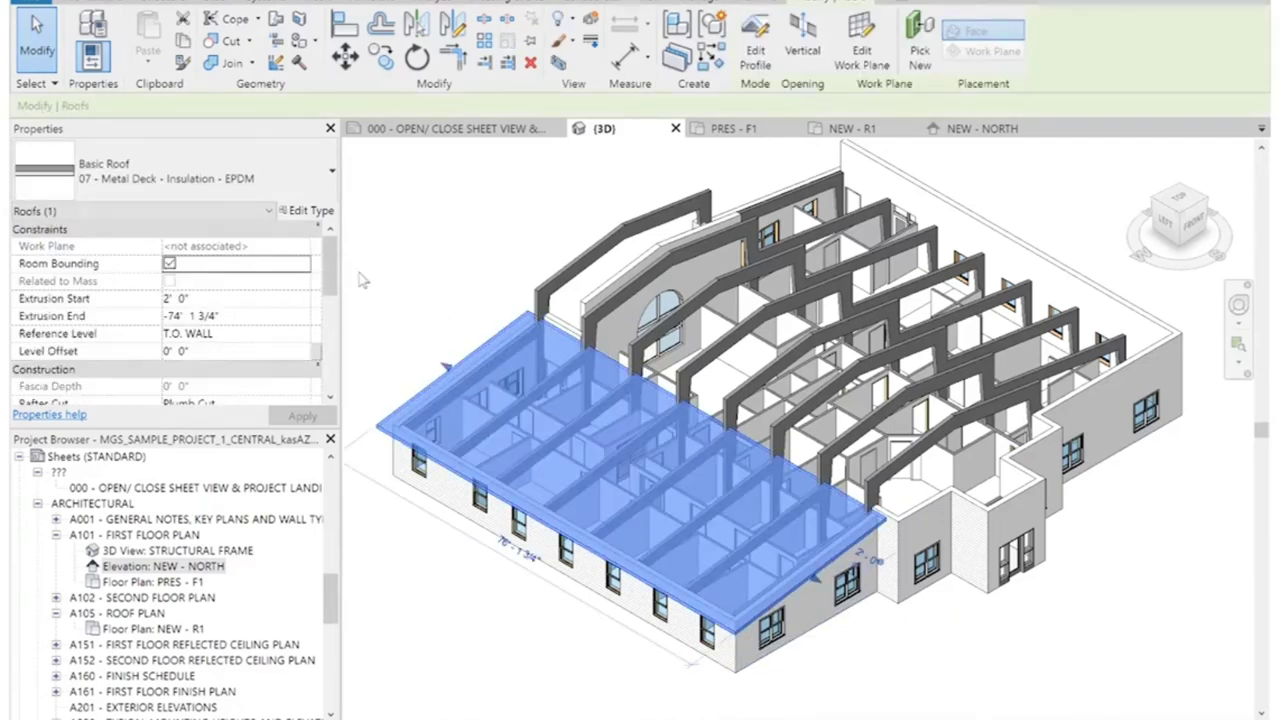
{"action": "left_click", "coordinate": [310, 212]}
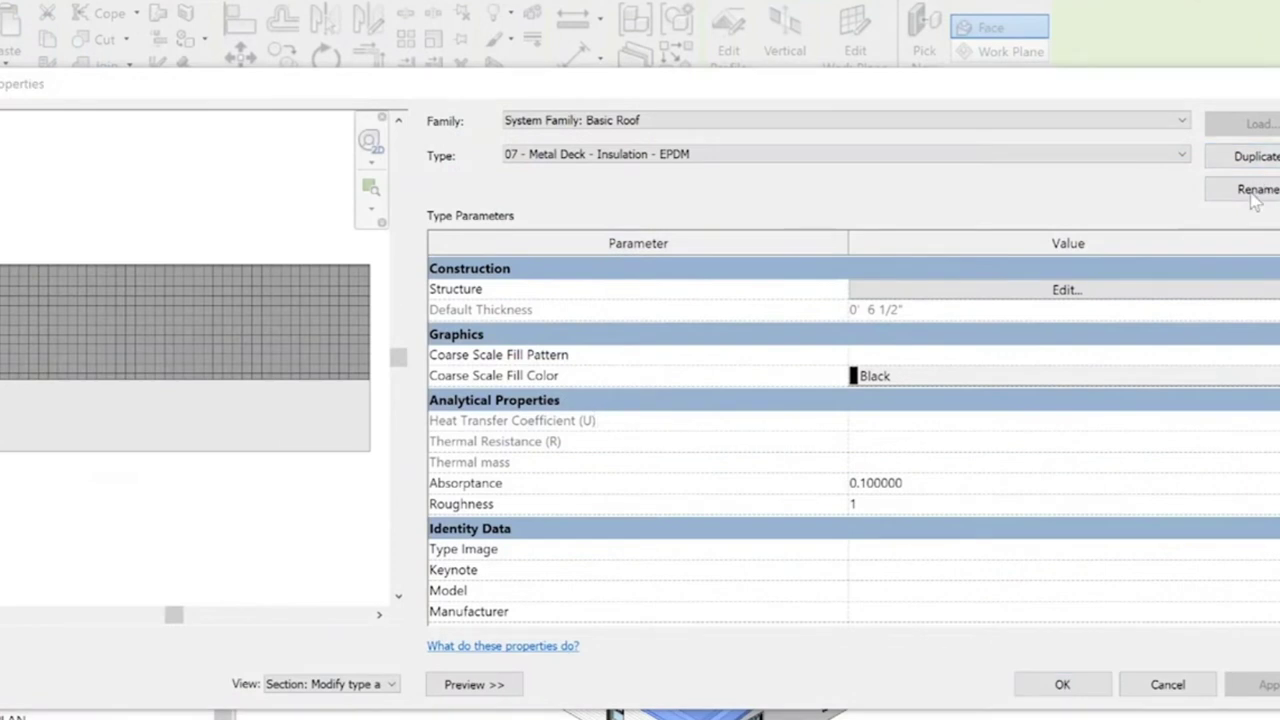
{"action": "left_click", "coordinate": [1258, 189]}
{"action": "double_click", "coordinate": [740, 397]}
{"action": "type", "text": "MET"}
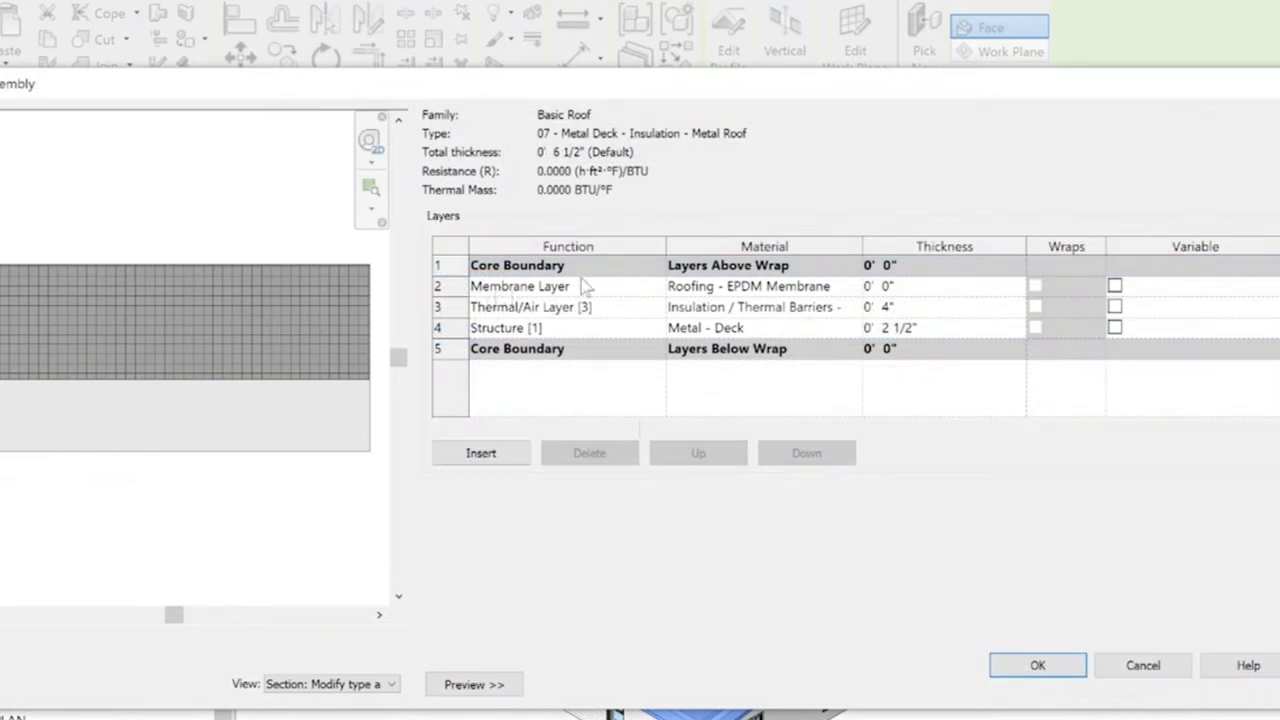
Change the roof assembly's membrane layer to Finish 1 [4] and assign it the Roofing - Metal Standing Seam material.
{"action": "left_click", "coordinate": [585, 286]}
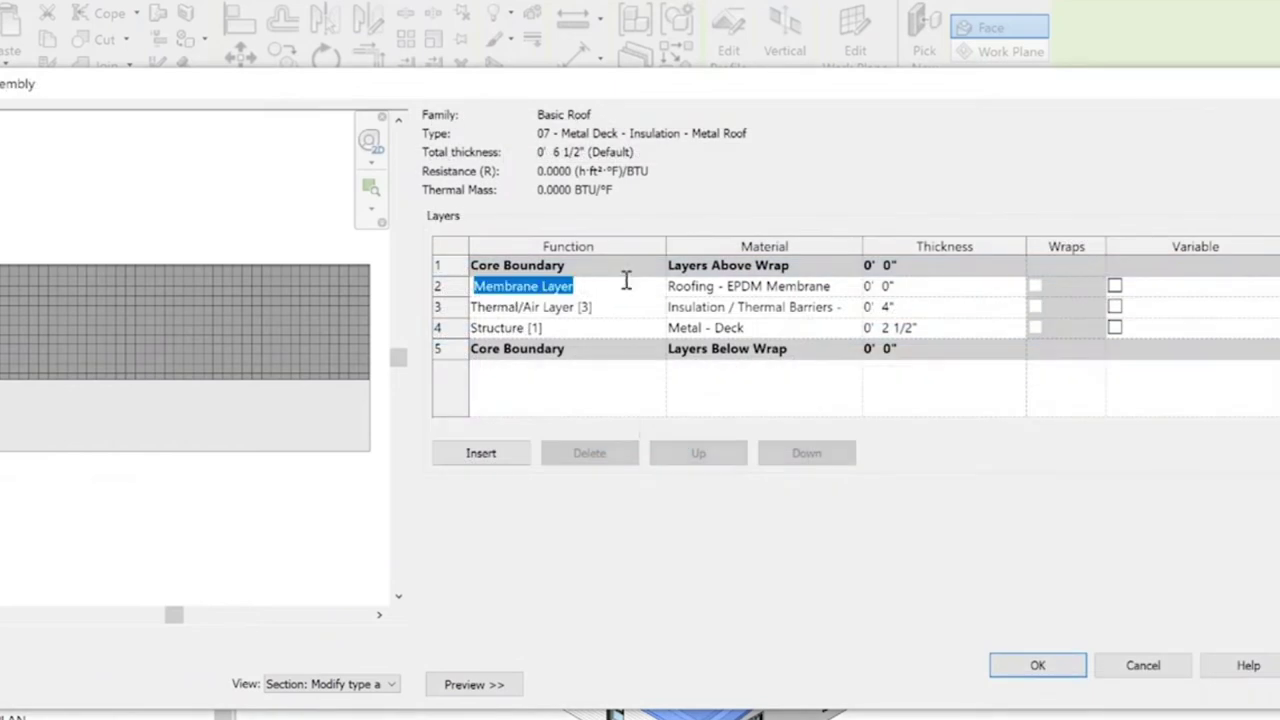
{"action": "left_click", "coordinate": [658, 287]}
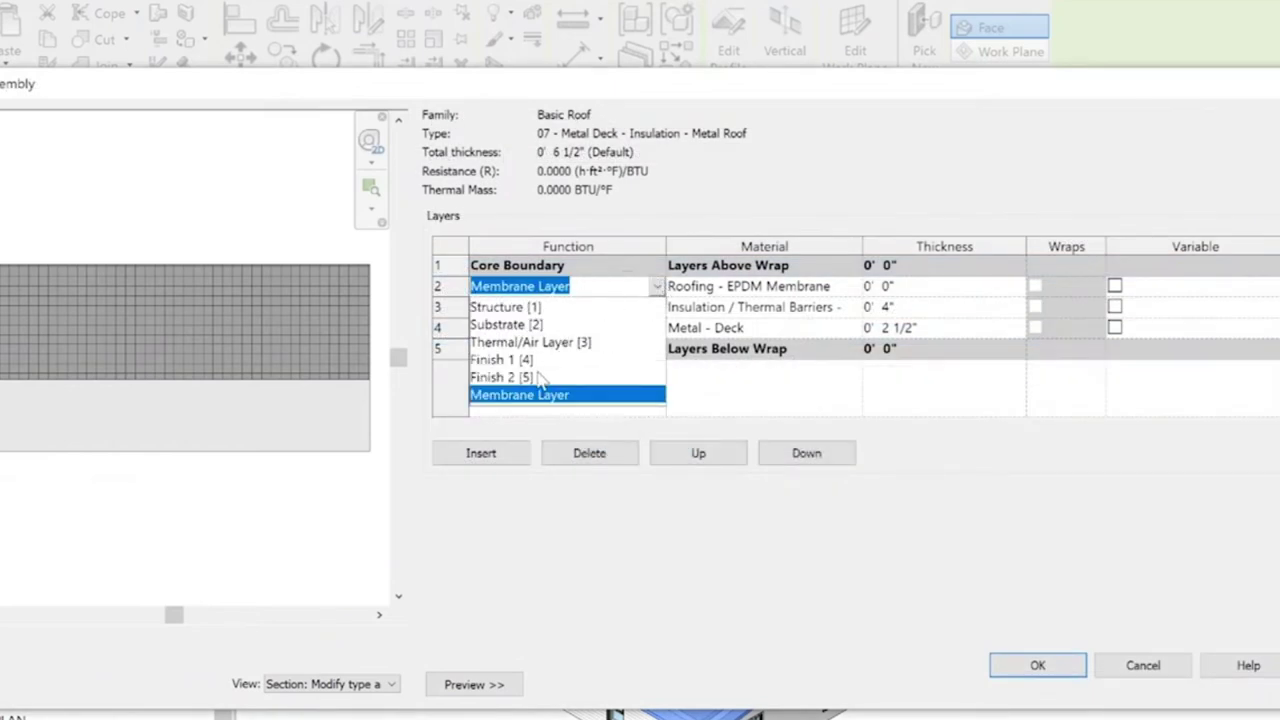
{"action": "left_click", "coordinate": [500, 361]}
{"action": "left_click", "coordinate": [775, 286]}
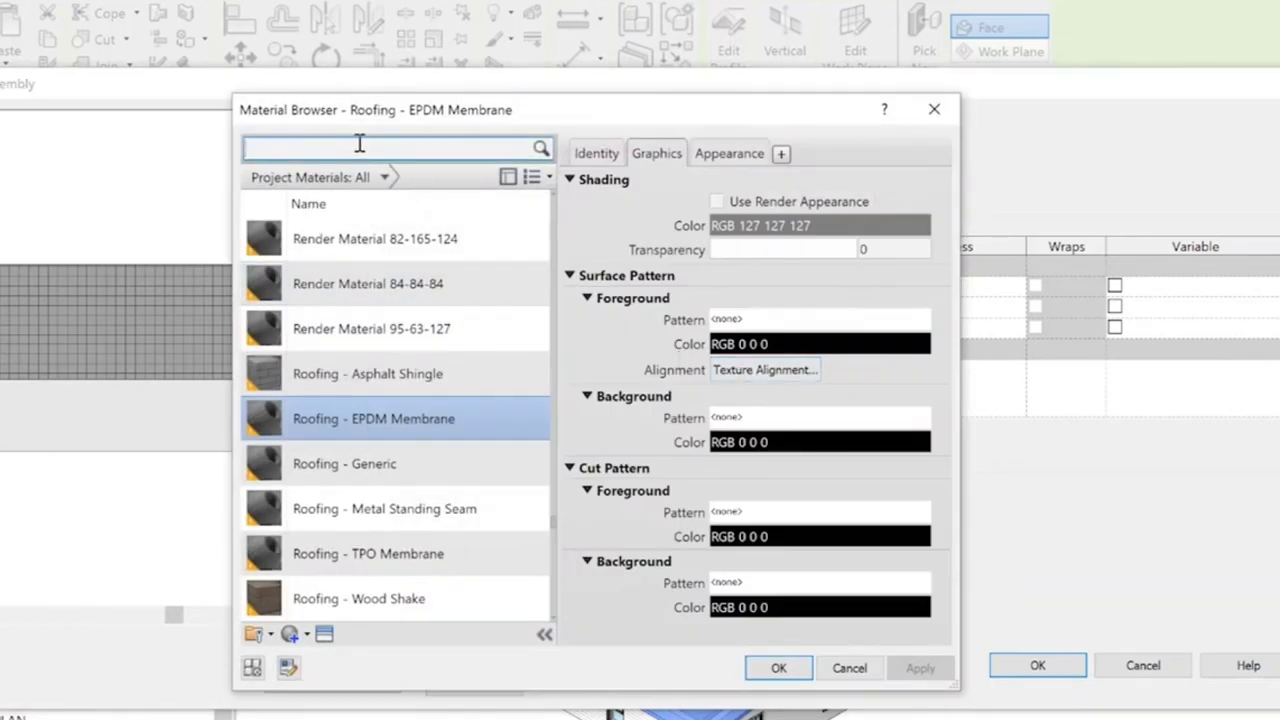
{"action": "left_click", "coordinate": [360, 146]}
{"action": "type", "text": "metal roof"}
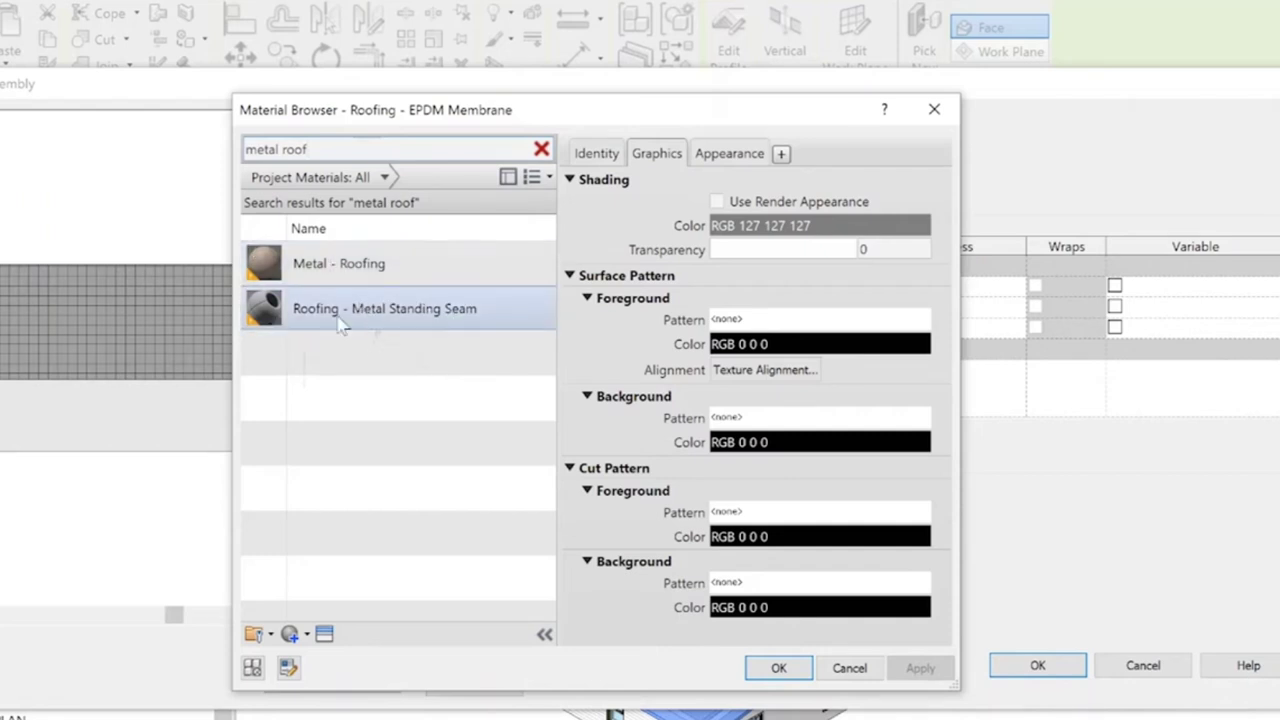
{"action": "left_click", "coordinate": [418, 316]}
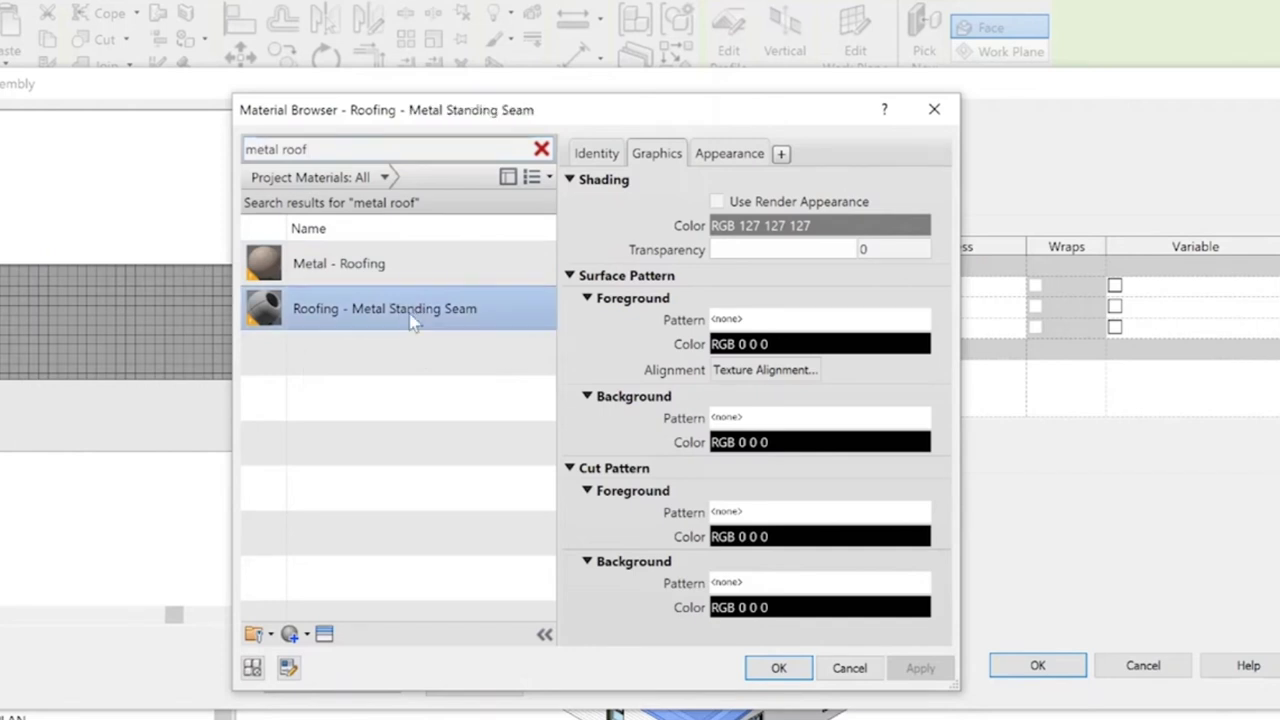
{"action": "key", "text": "Return"}
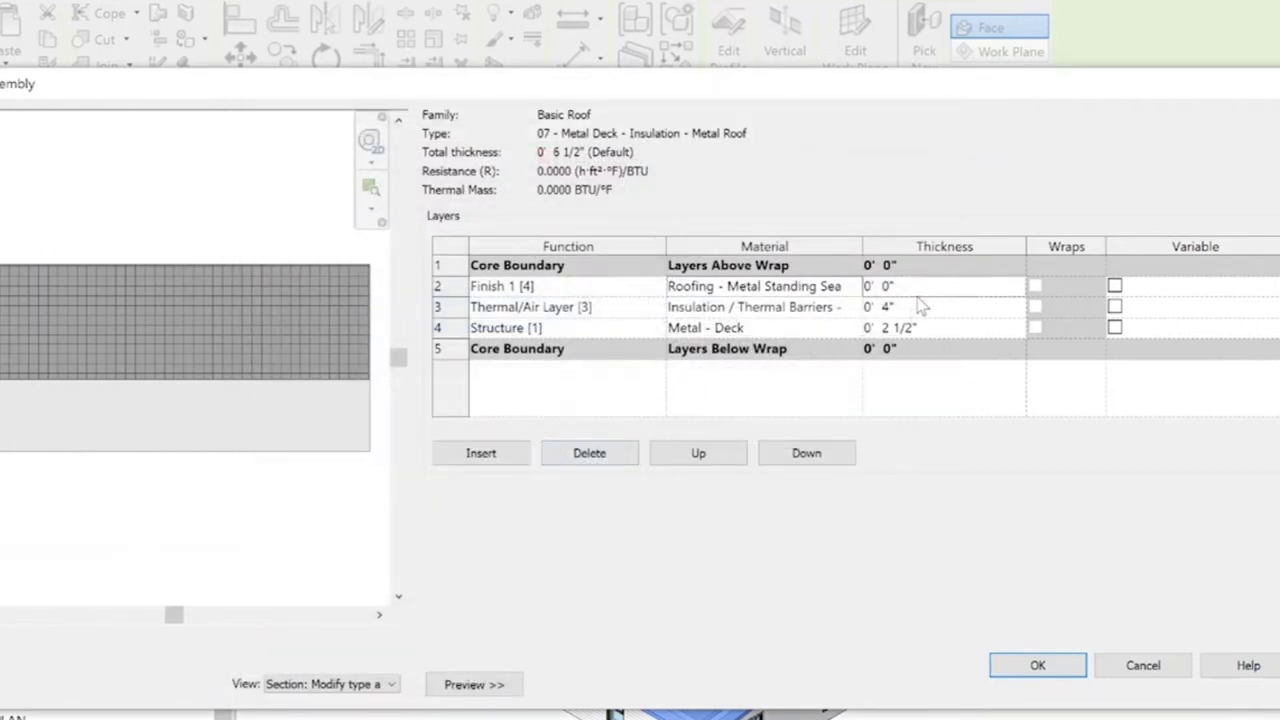
Set the Finish 1 layer's thickness to 0' 0 1/8" and accept the roof assembly.
{"action": "left_click", "coordinate": [918, 292]}
{"action": "key", "text": "Return"}
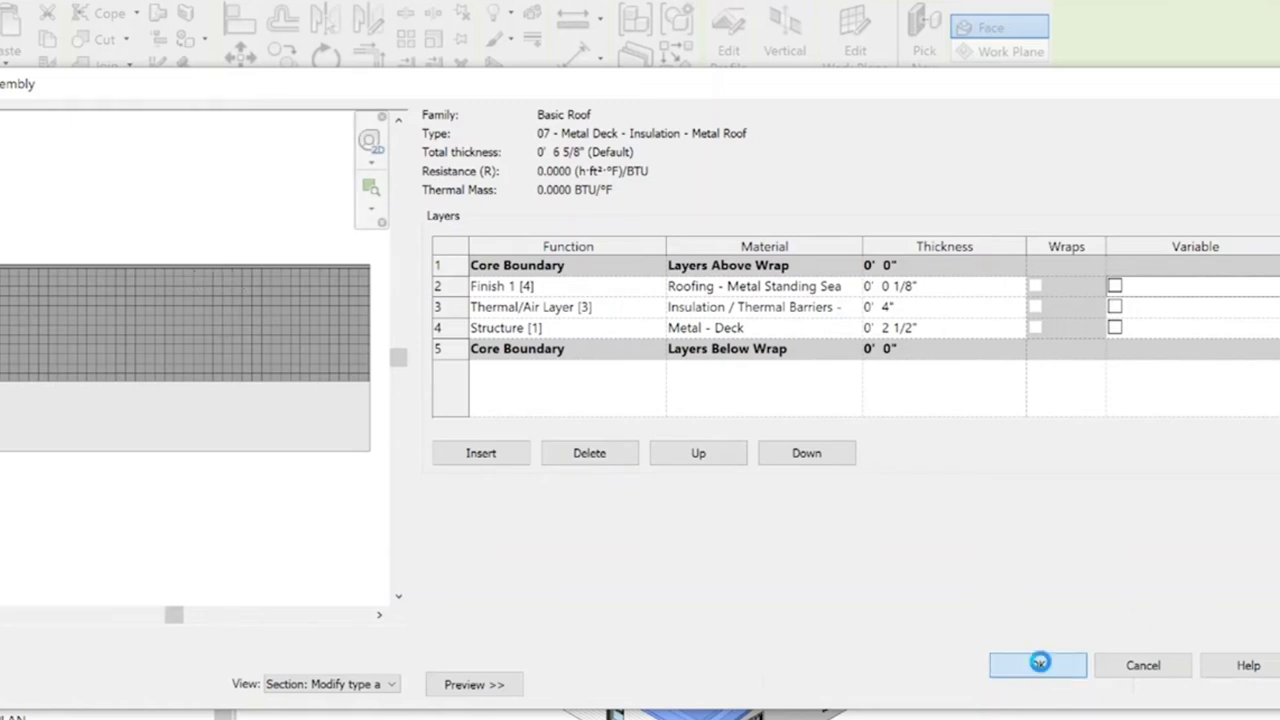
{"action": "left_click", "coordinate": [1037, 665]}
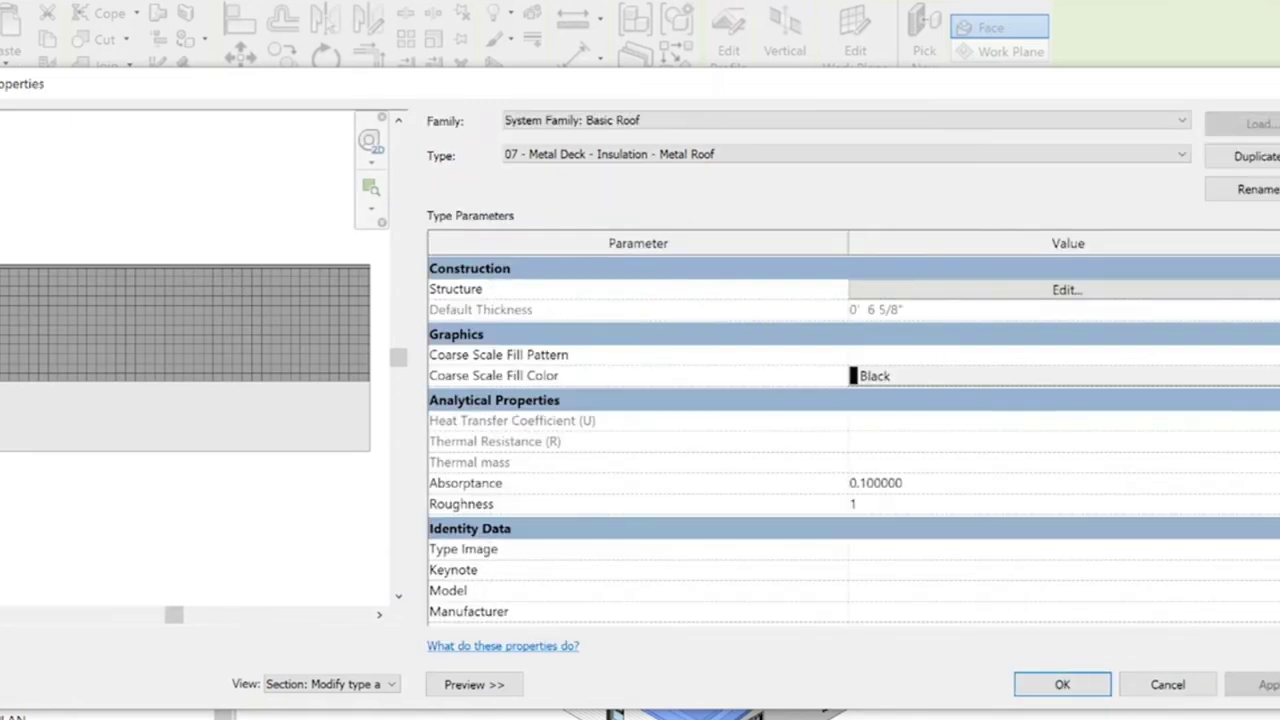
Give the Roofing - Metal Standing Seam material the Vertical drafting pattern as its surface foreground, and apply the roof type changes.
{"action": "left_click", "coordinate": [1065, 290]}
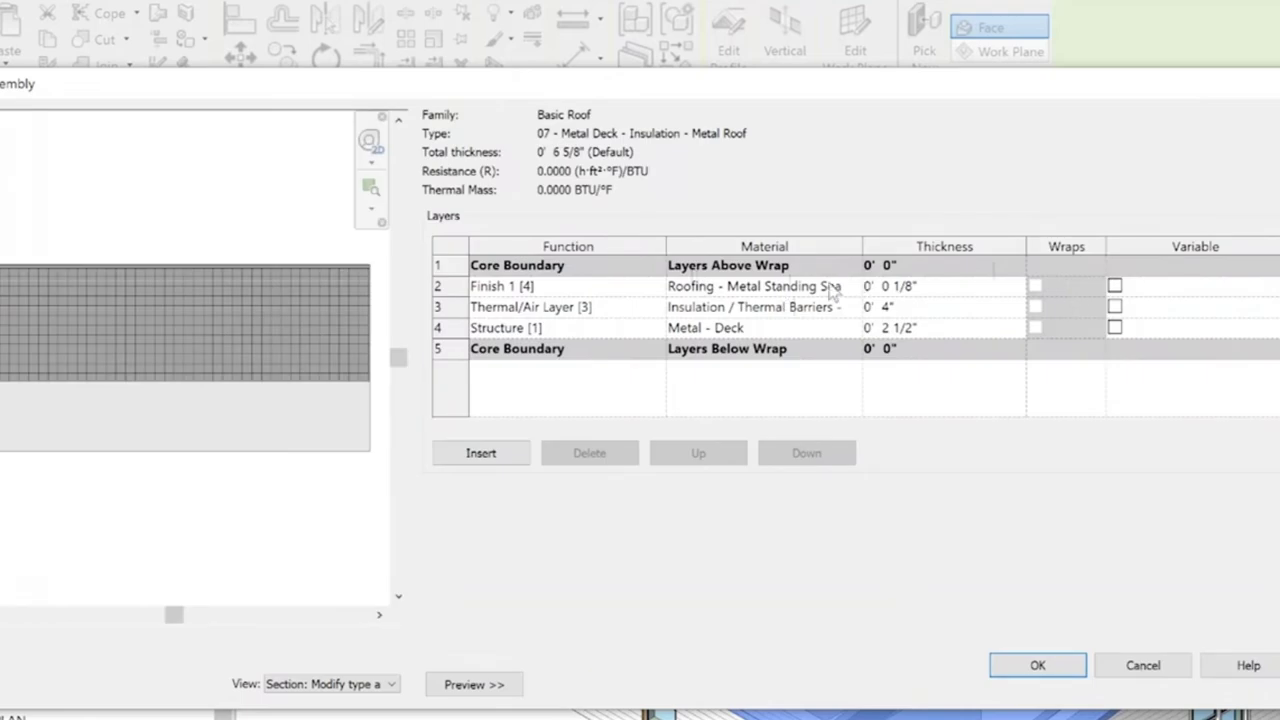
{"action": "left_click", "coordinate": [860, 288]}
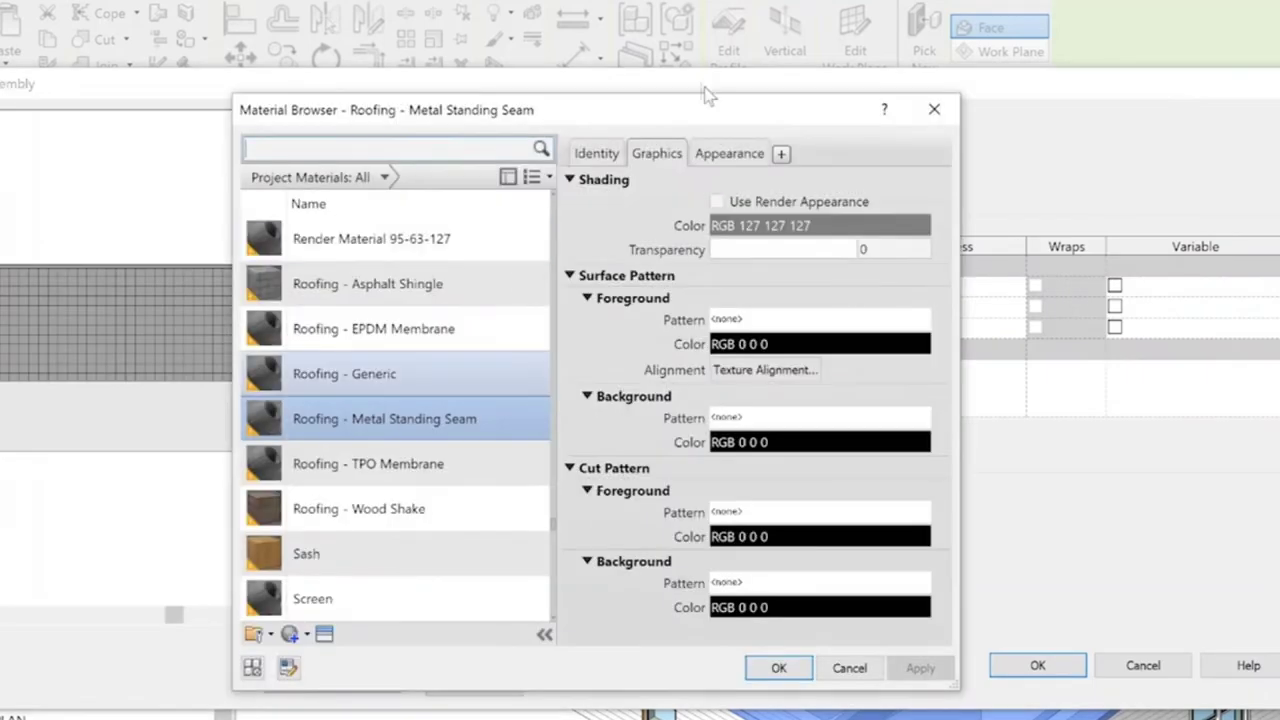
{"action": "left_click", "coordinate": [730, 155]}
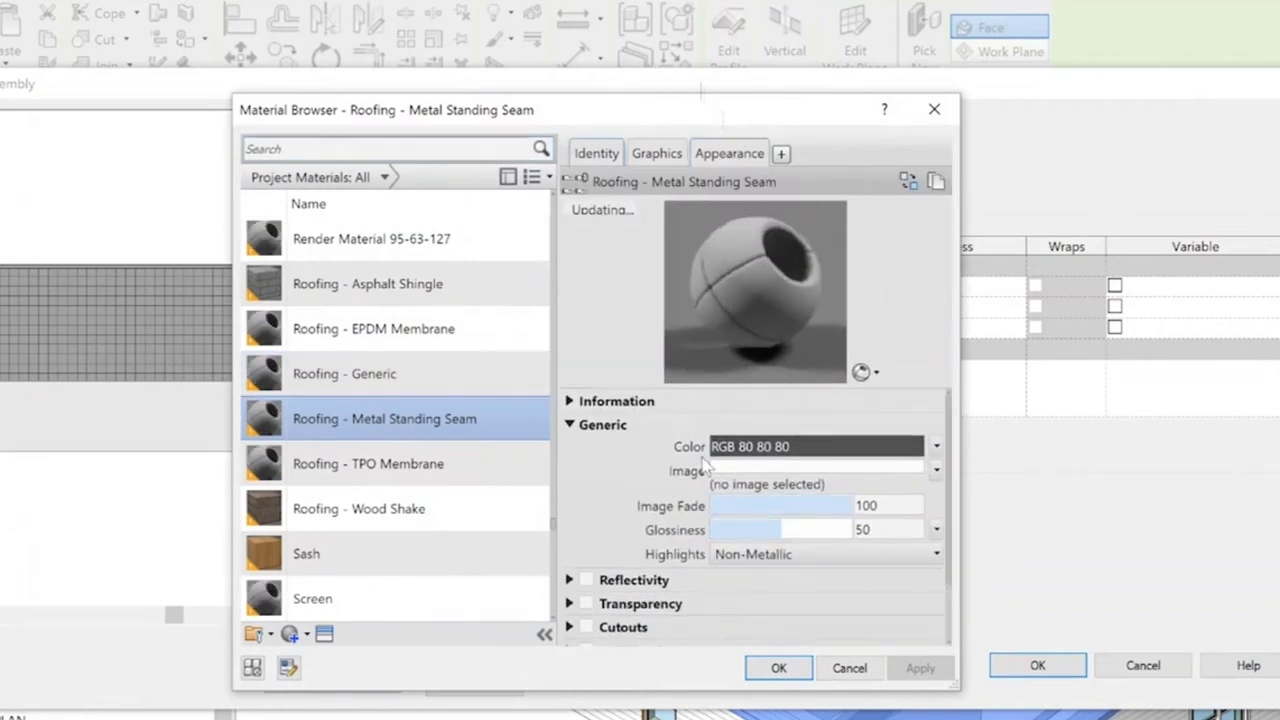
{"action": "left_click", "coordinate": [660, 154]}
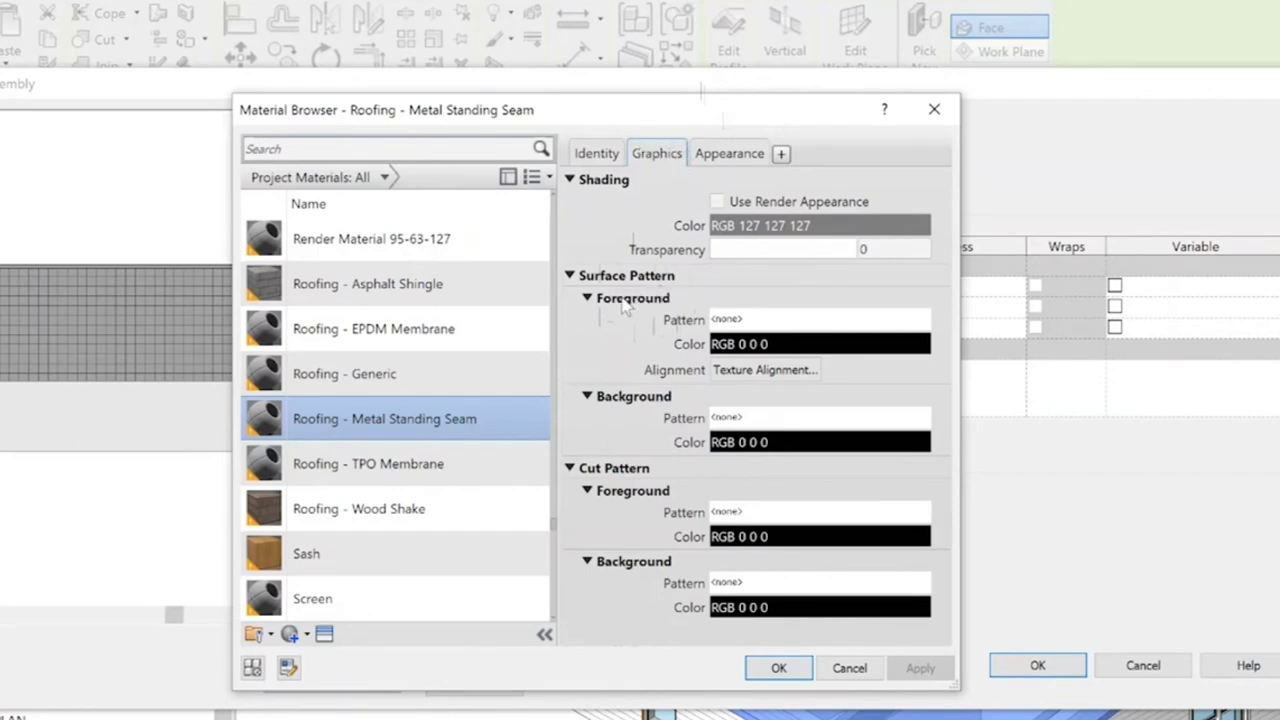
{"action": "left_click", "coordinate": [812, 322]}
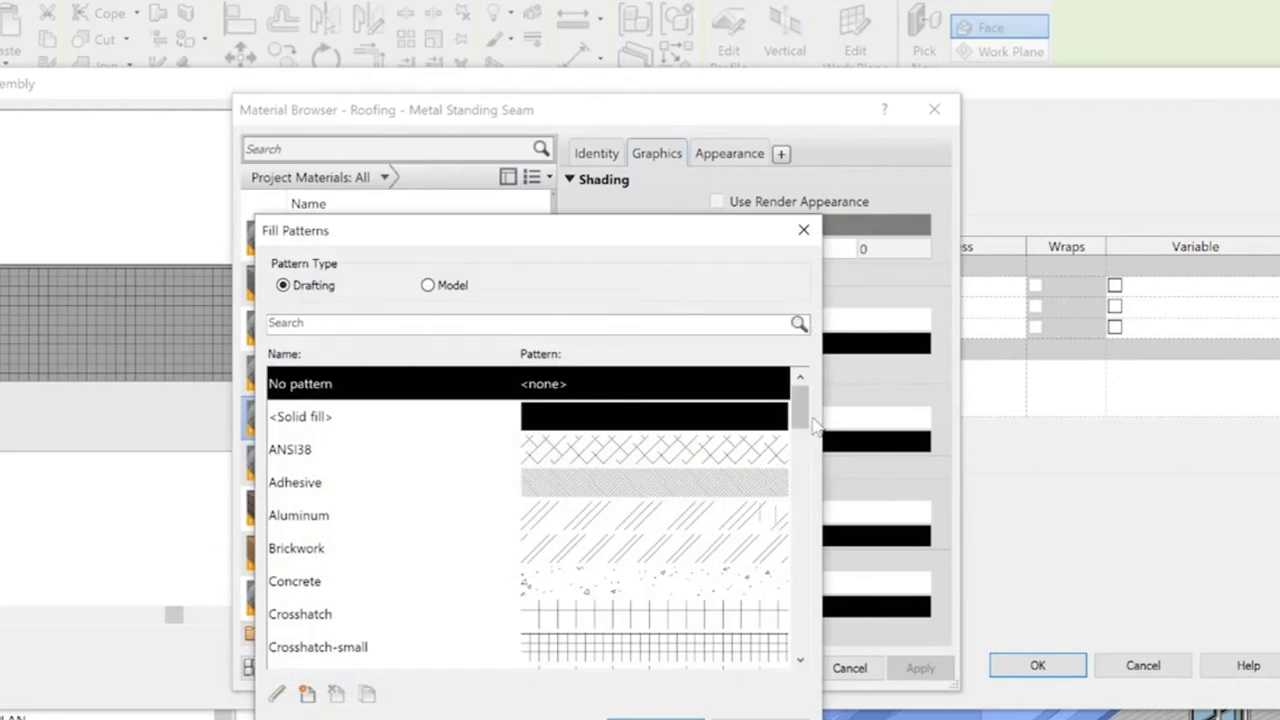
{"action": "left_click_drag", "start_coordinate": [801, 420], "coordinate": [811, 548]}
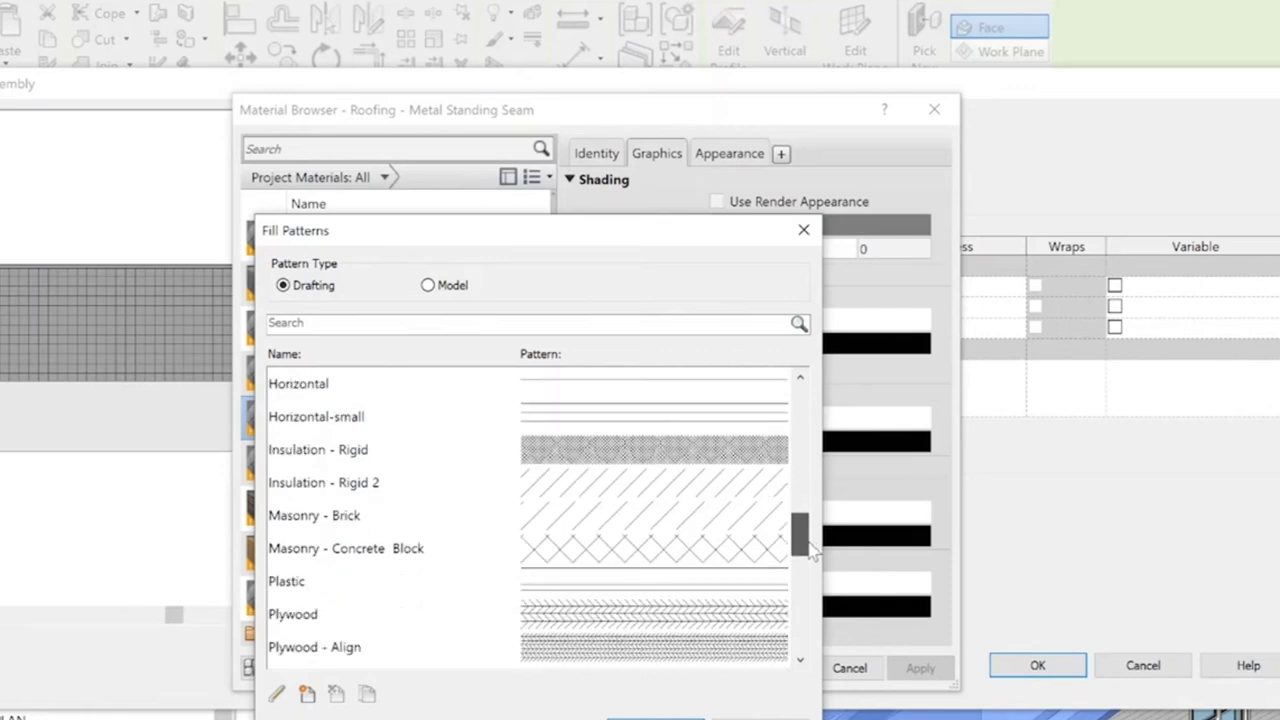
{"action": "left_click_drag", "start_coordinate": [812, 553], "coordinate": [797, 615]}
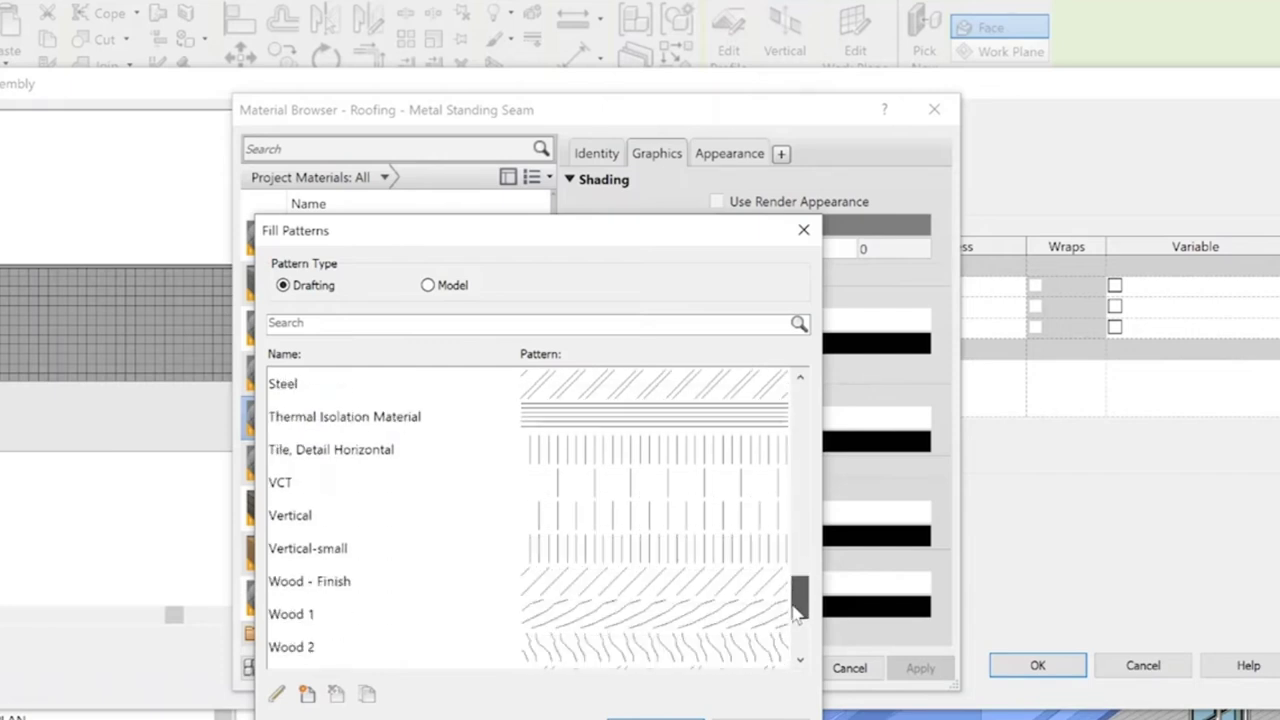
{"action": "left_click", "coordinate": [635, 518]}
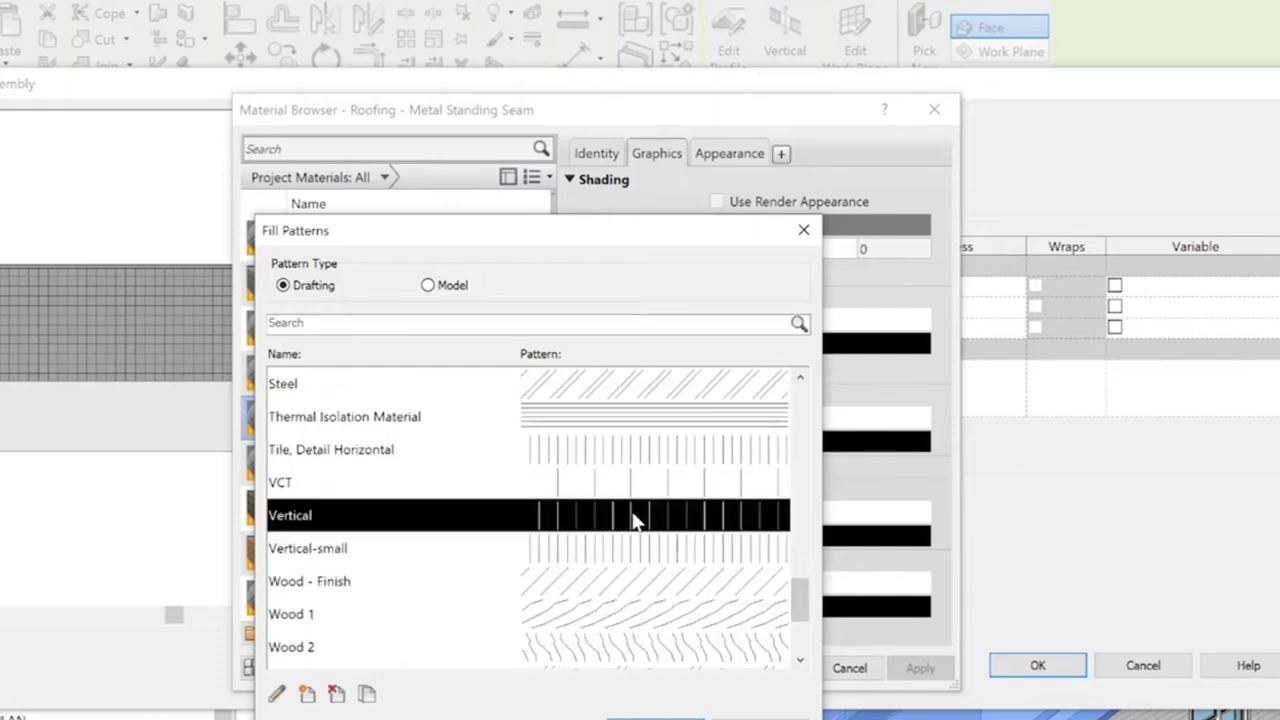
{"action": "left_click", "coordinate": [688, 719]}
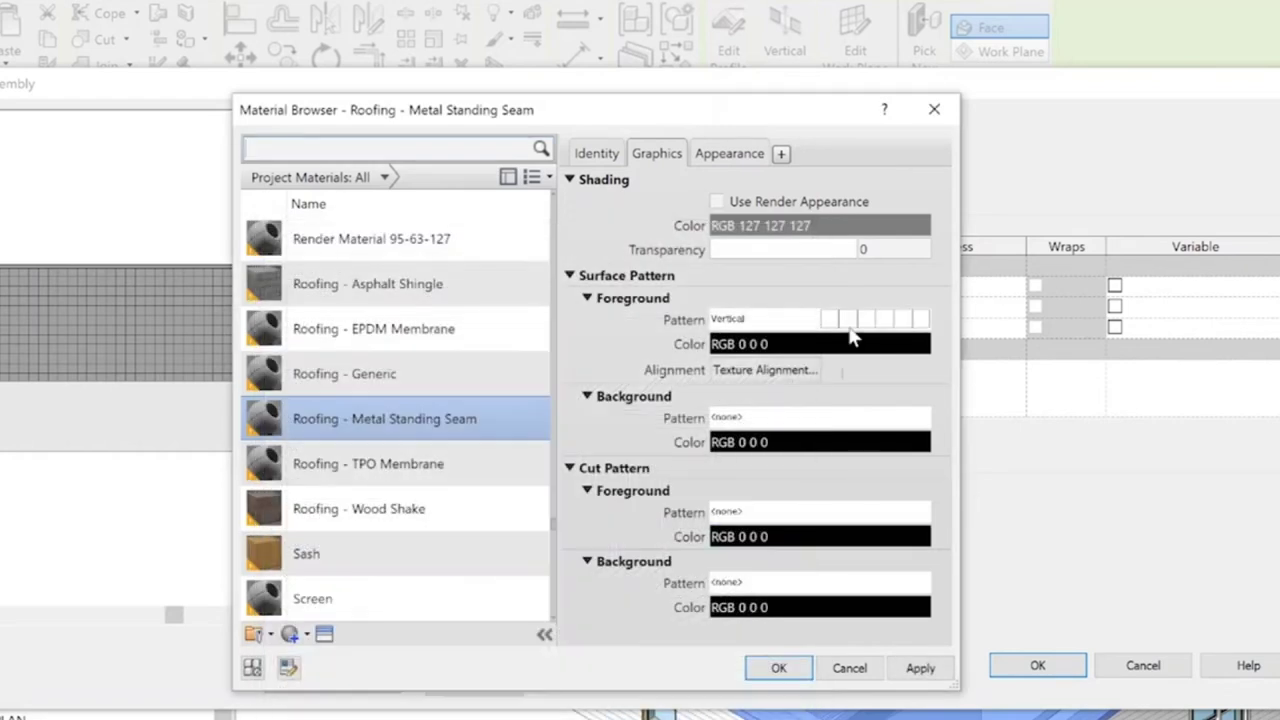
{"action": "left_click", "coordinate": [778, 668]}
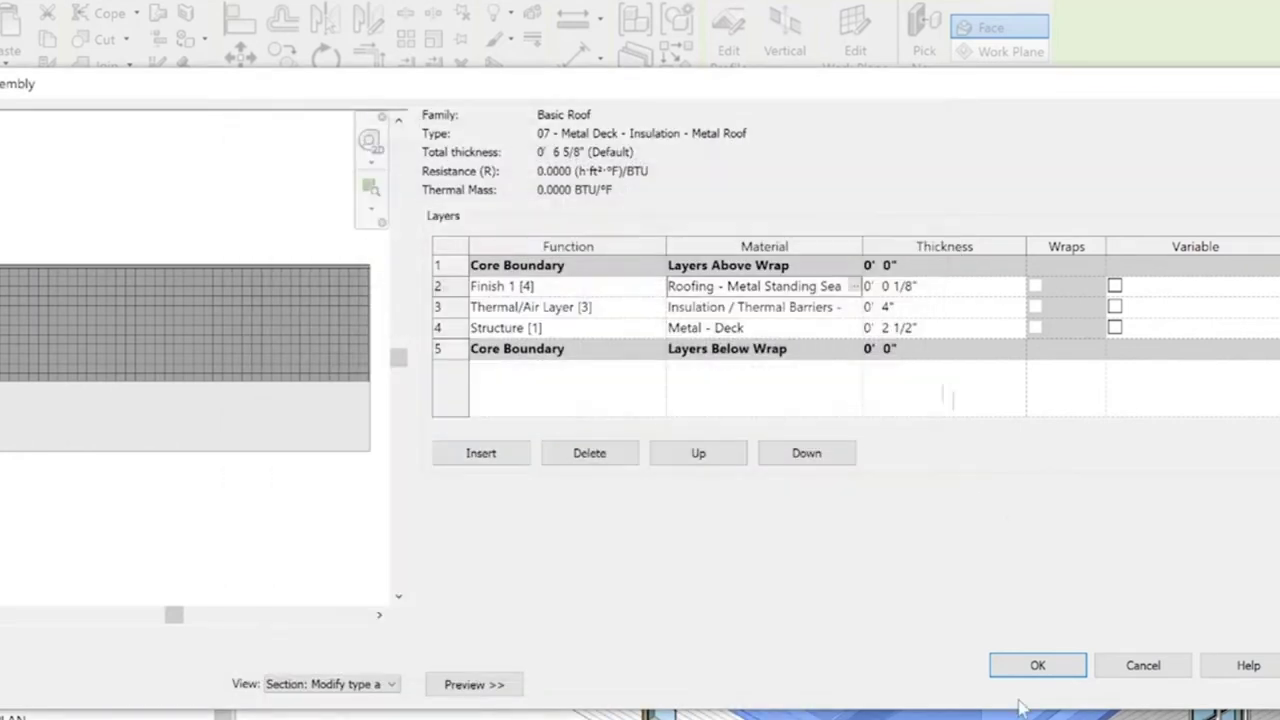
{"action": "left_click", "coordinate": [1068, 672]}
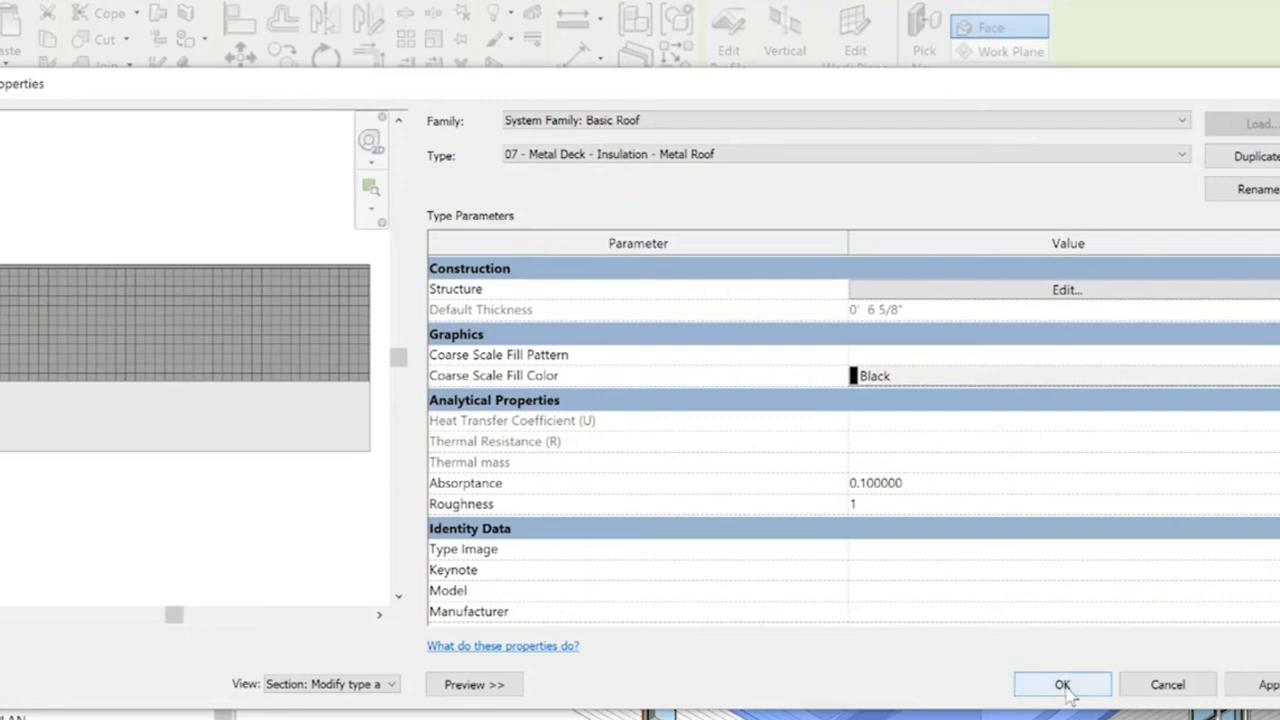
{"action": "left_click", "coordinate": [1063, 686]}
{"action": "key", "text": "Escape"}
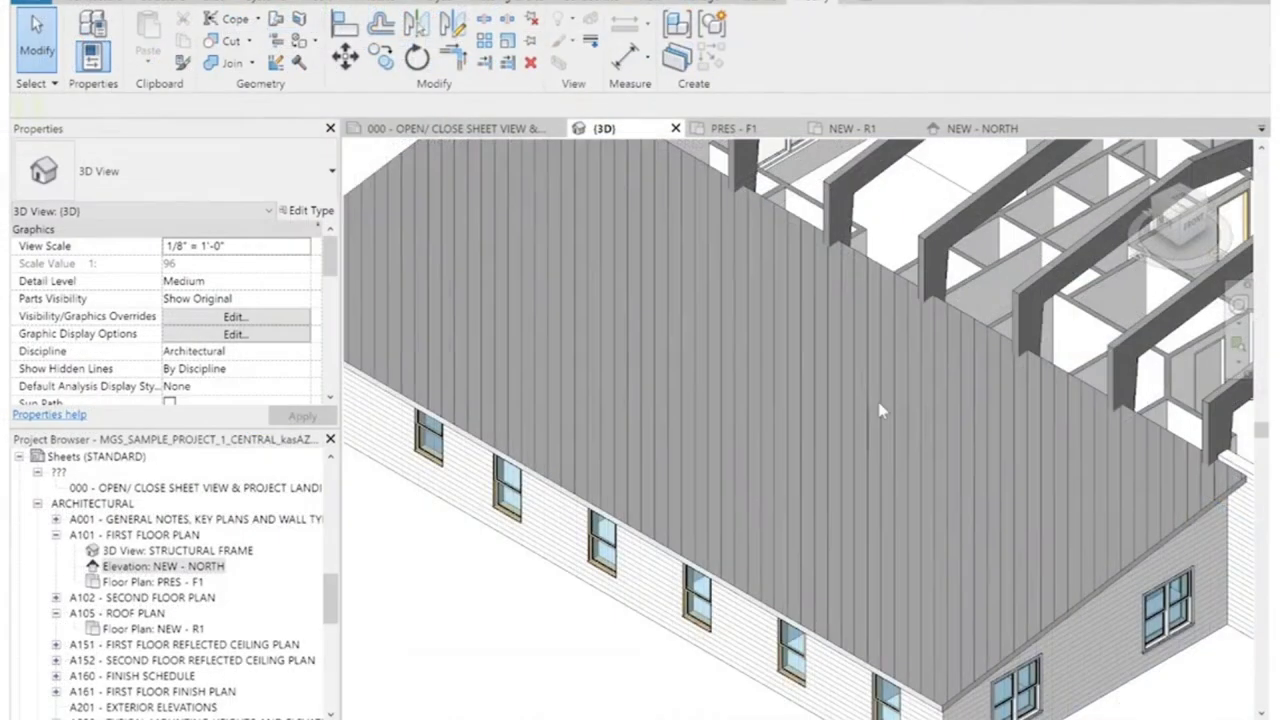
Examine the roof's seam pattern in the 3D view from the top, front, left and corner orientations.
{"action": "scroll", "coordinate": [880, 471], "scroll_direction": "down", "scroll_amount": 2}
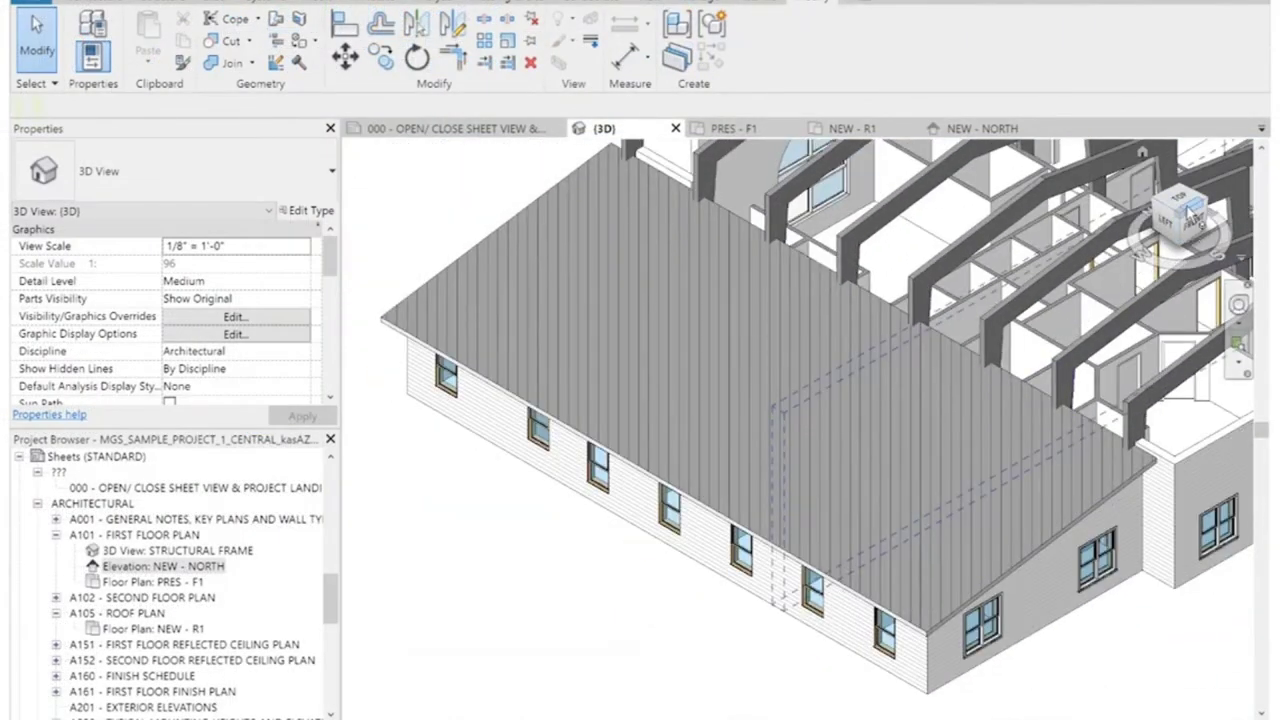
{"action": "left_click", "coordinate": [1177, 213]}
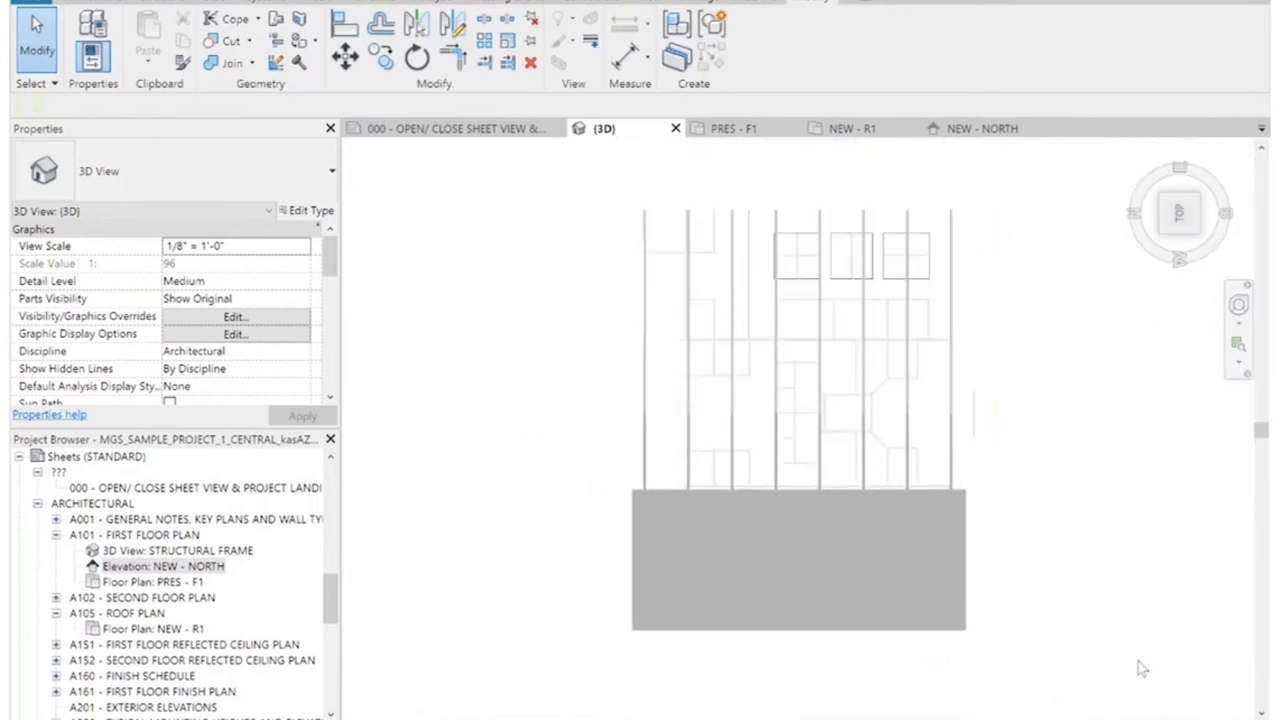
{"action": "scroll", "coordinate": [1068, 651], "scroll_direction": "up", "scroll_amount": 5}
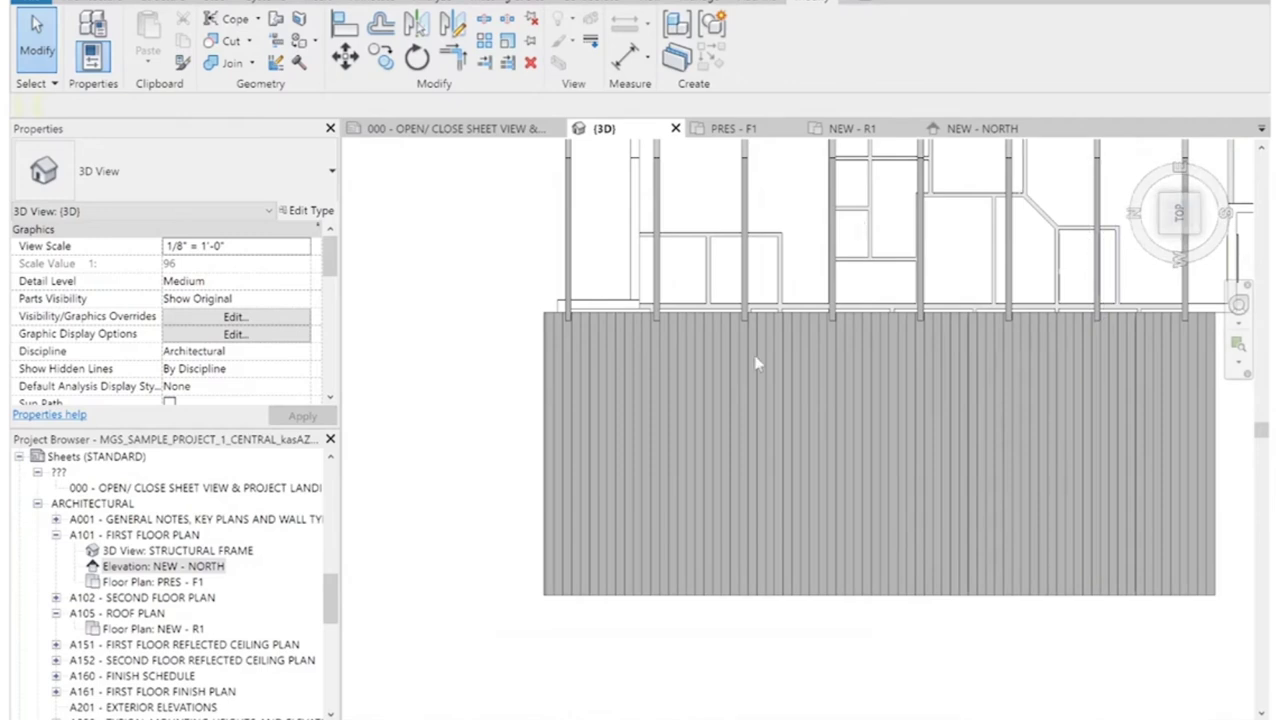
{"action": "scroll", "coordinate": [655, 313], "scroll_direction": "down", "scroll_amount": 1}
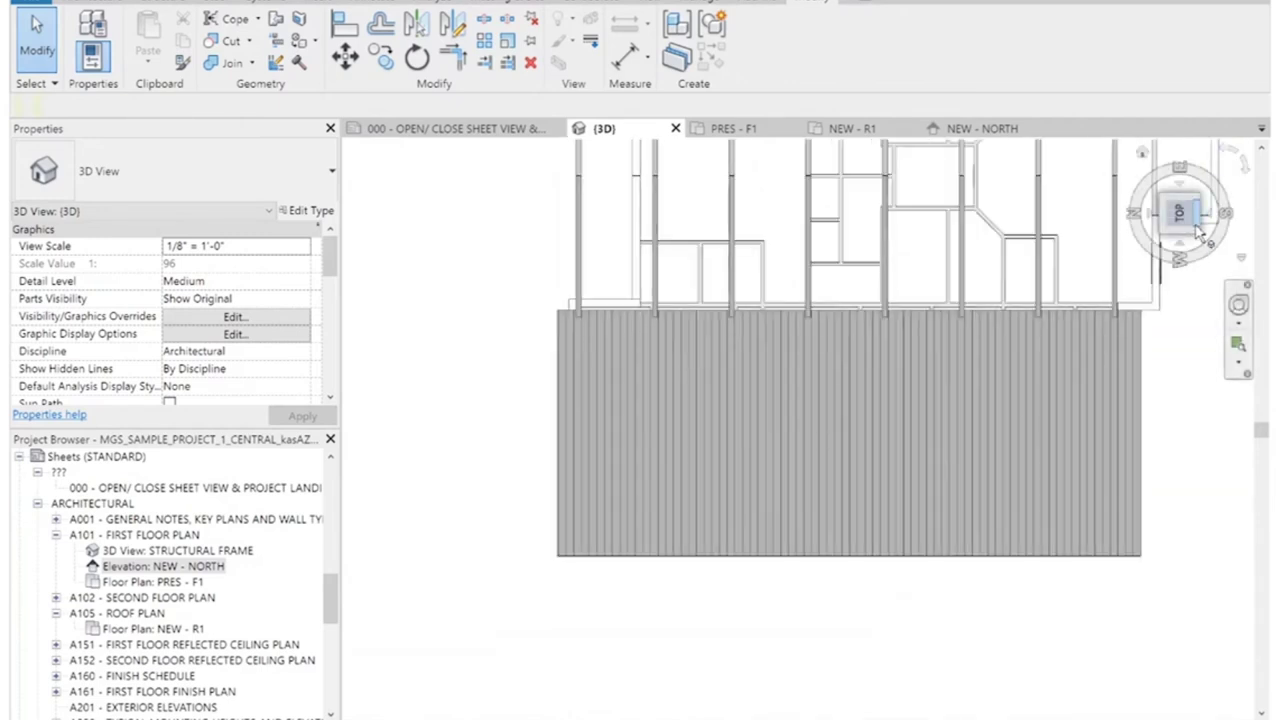
{"action": "left_click", "coordinate": [1180, 258]}
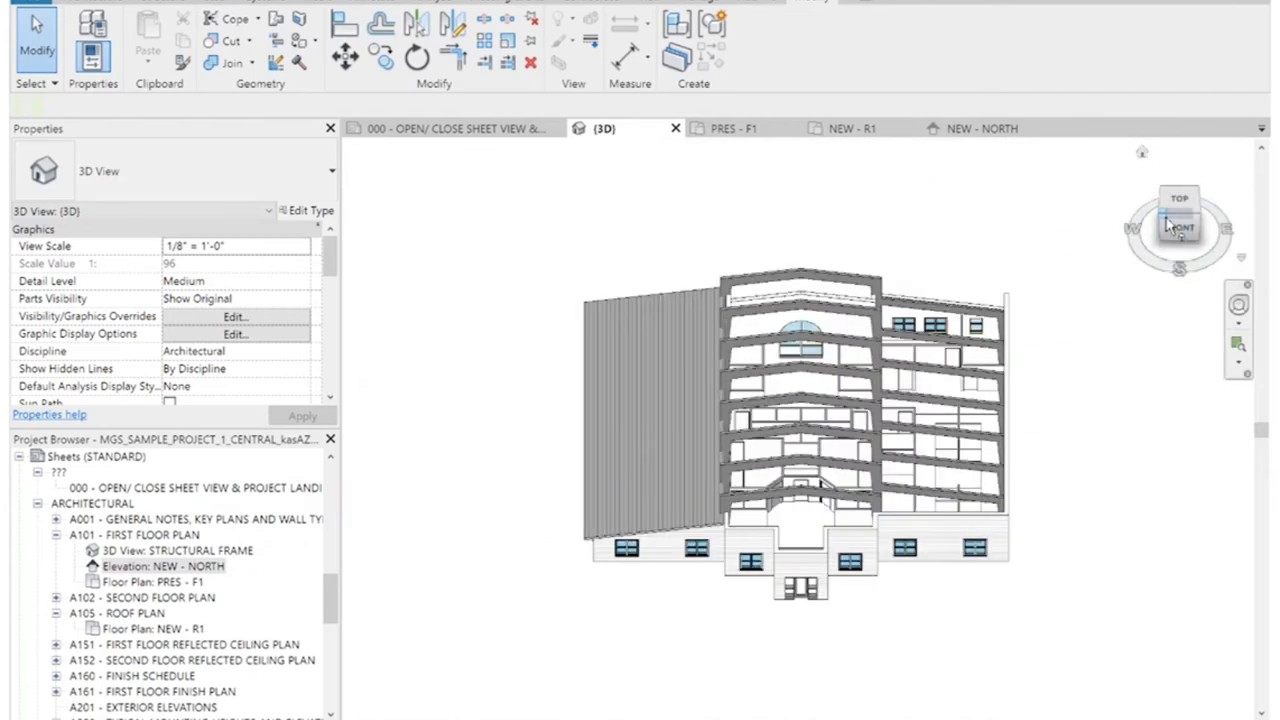
{"action": "left_click", "coordinate": [1174, 224]}
{"action": "scroll", "coordinate": [716, 637], "scroll_direction": "up", "scroll_amount": 5}
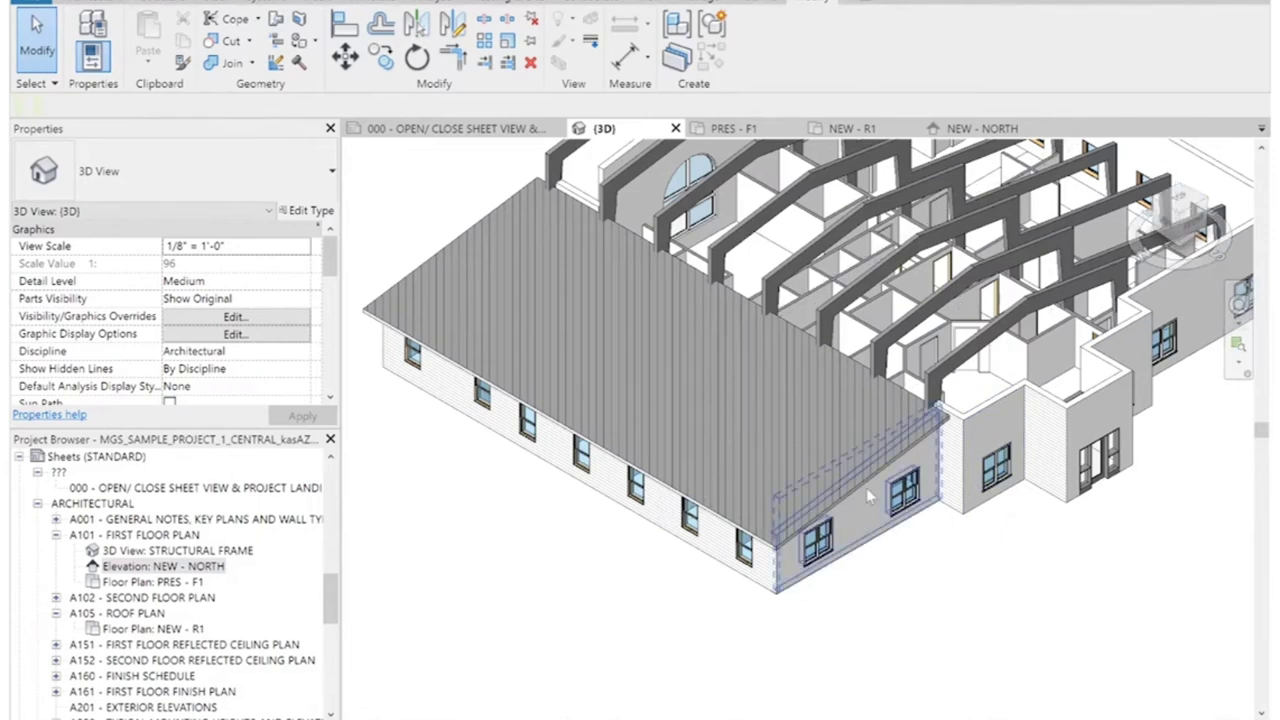
{"action": "left_click", "coordinate": [1194, 225]}
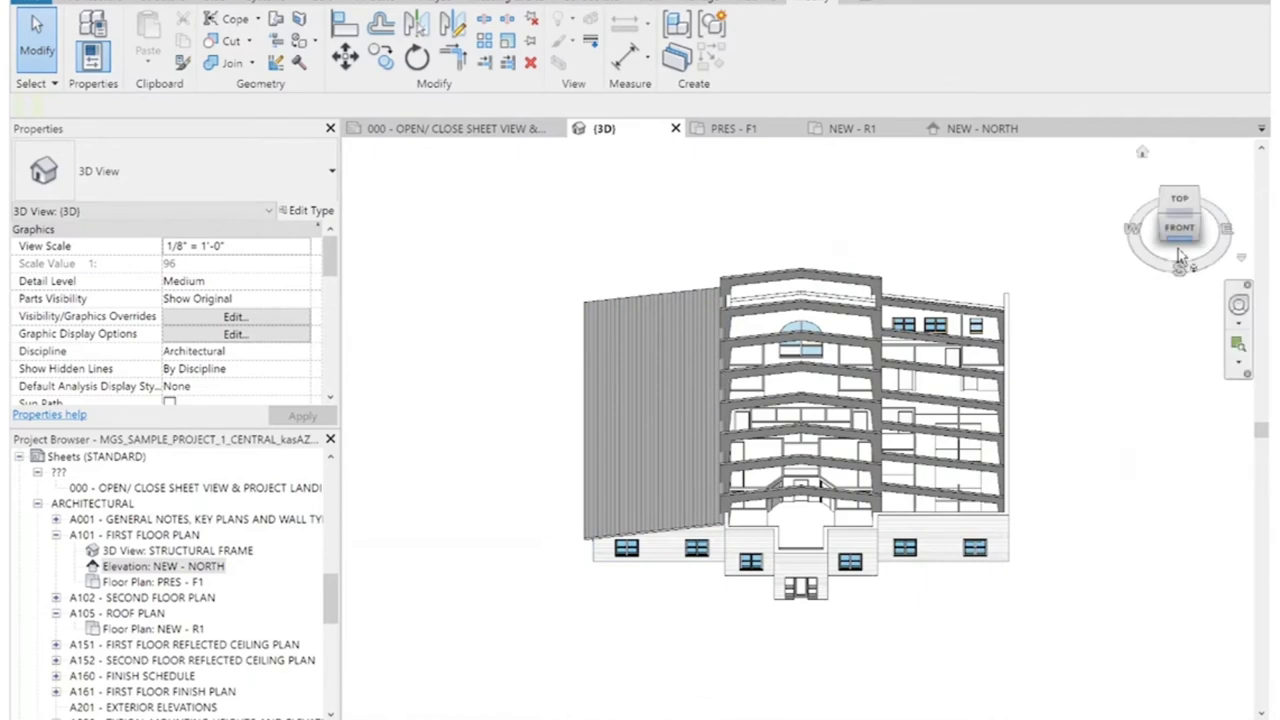
{"action": "left_click", "coordinate": [1164, 203]}
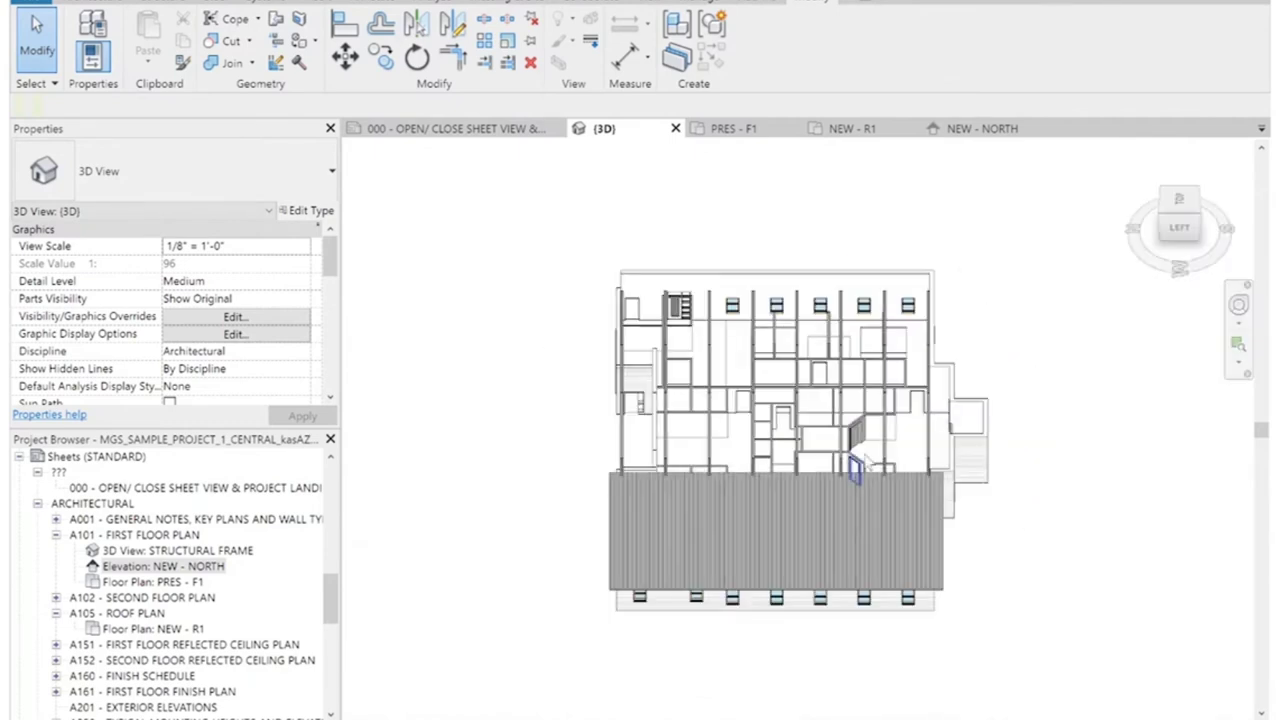
{"action": "left_click", "coordinate": [1205, 229]}
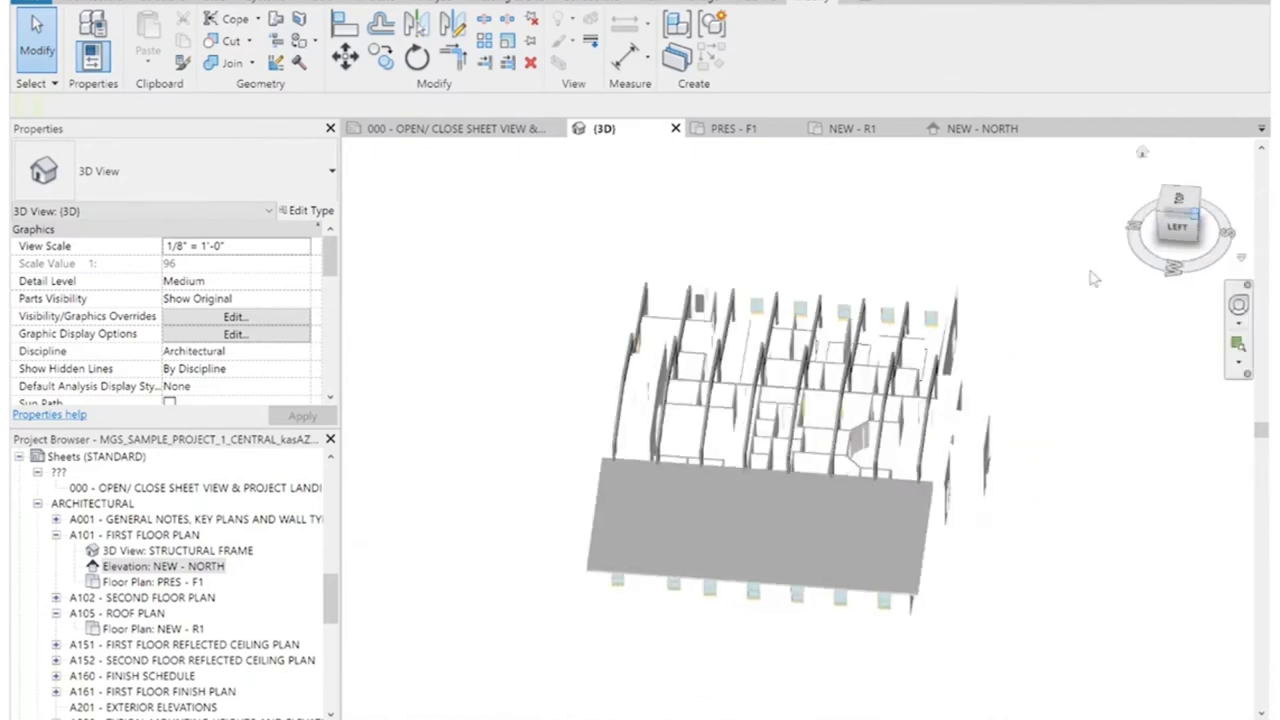
{"action": "scroll", "coordinate": [777, 575], "scroll_direction": "up", "scroll_amount": 4}
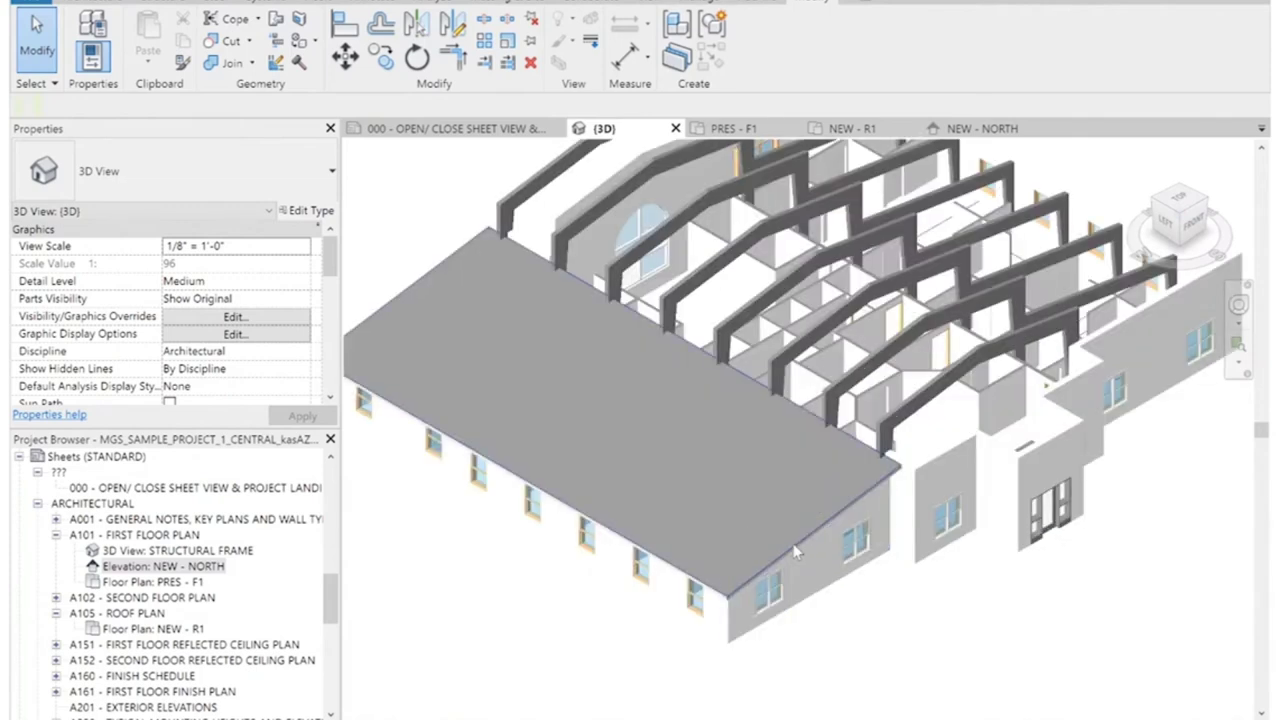
Open the Roofing - Metal Standing Seam material of the left-wing roof's Finish 1 layer for editing.
{"action": "left_click", "coordinate": [795, 540]}
{"action": "left_click", "coordinate": [310, 212]}
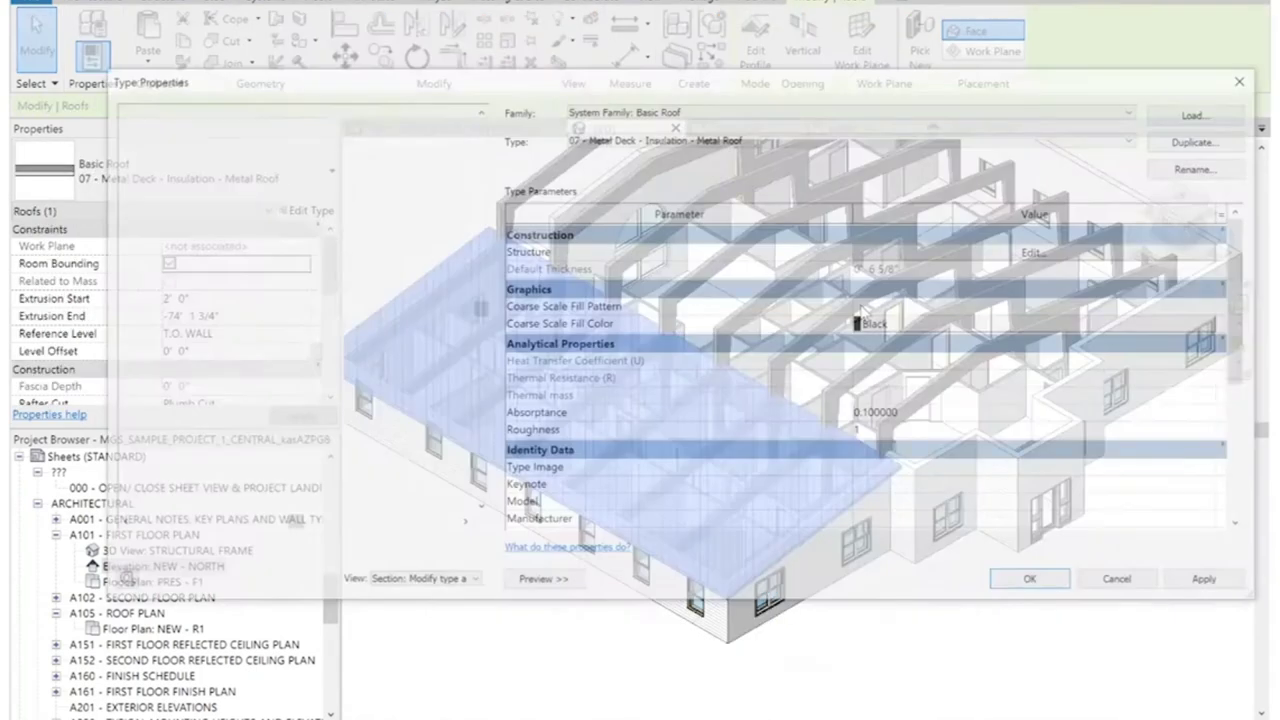
{"action": "left_click", "coordinate": [1136, 265]}
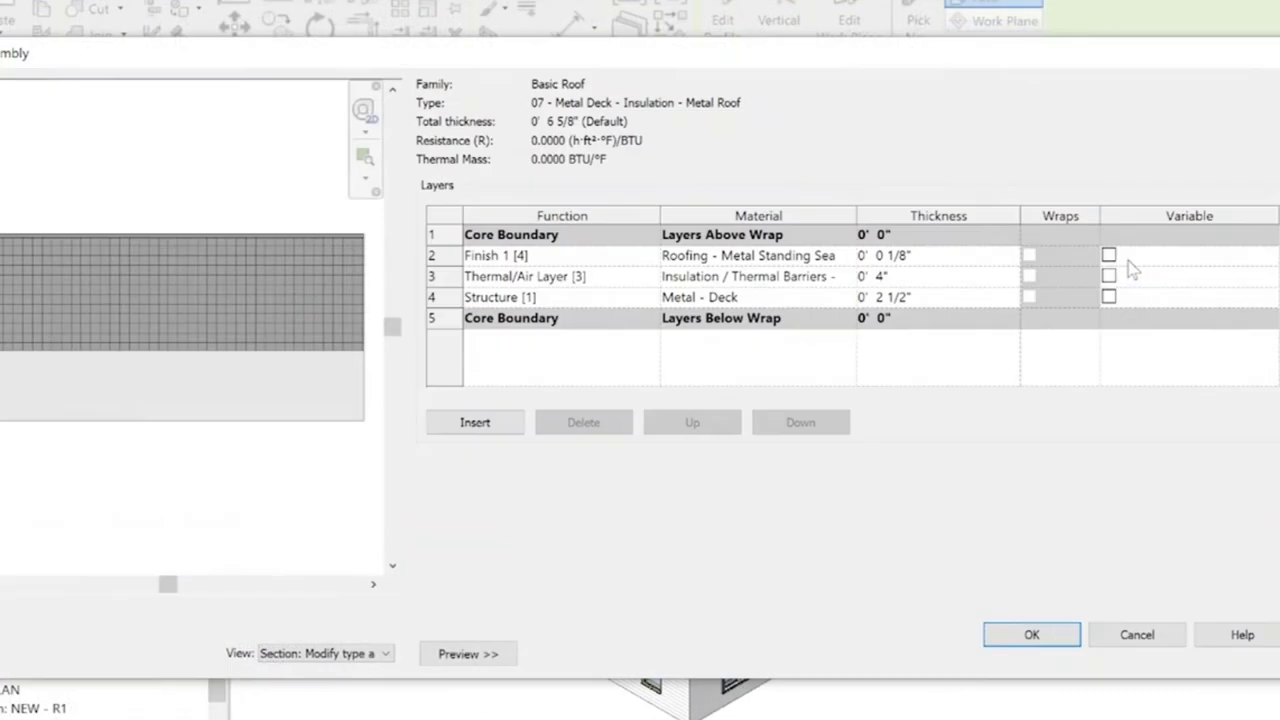
{"action": "left_click", "coordinate": [846, 257]}
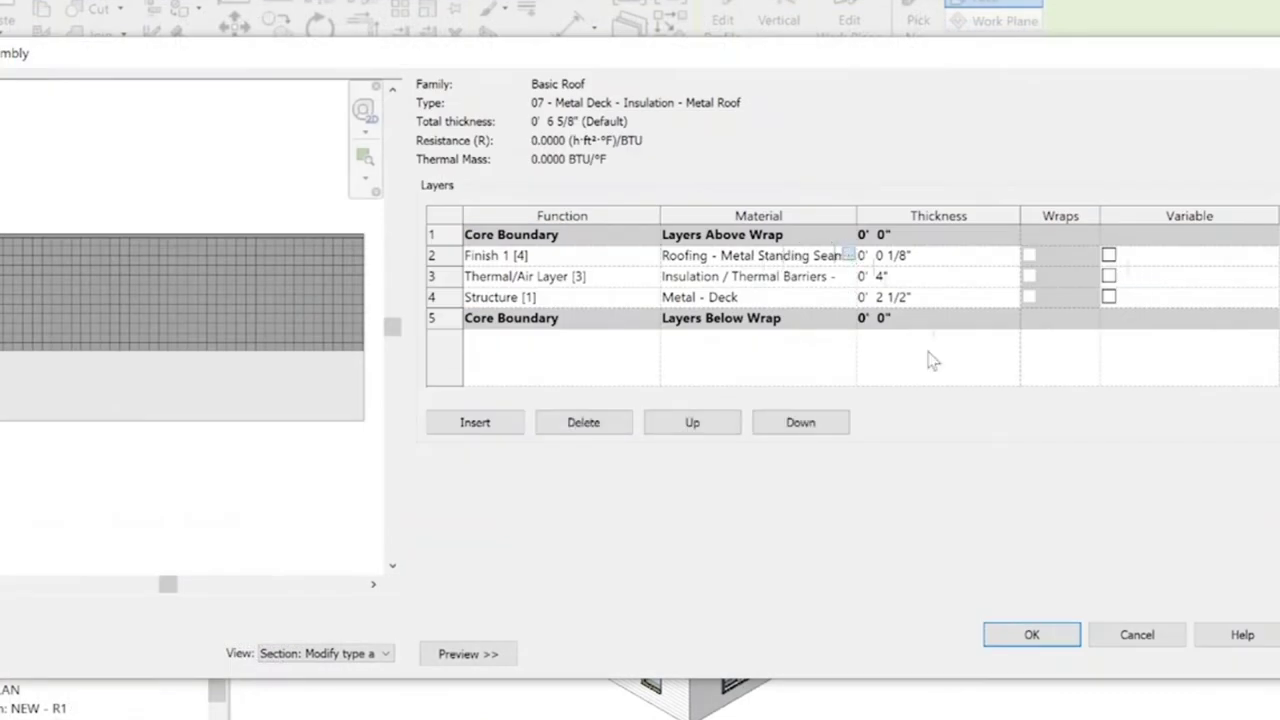
{"action": "left_click", "coordinate": [848, 256]}
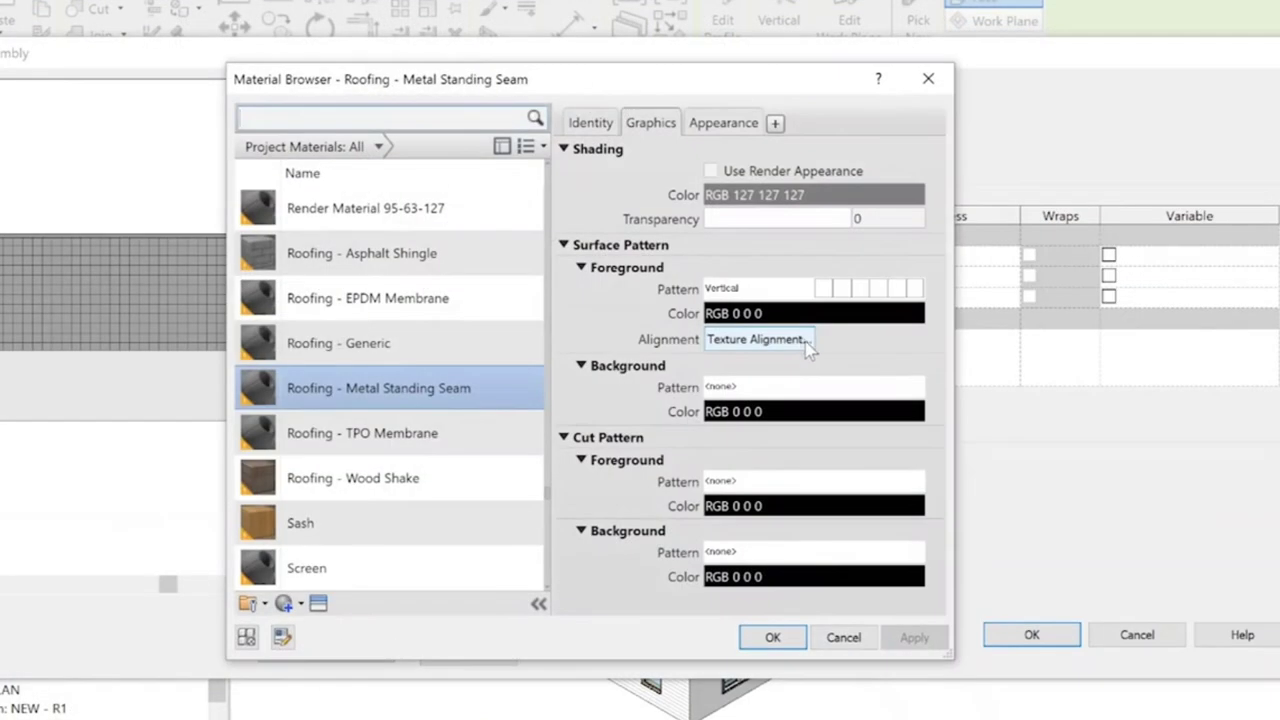
{"action": "left_click", "coordinate": [866, 289]}
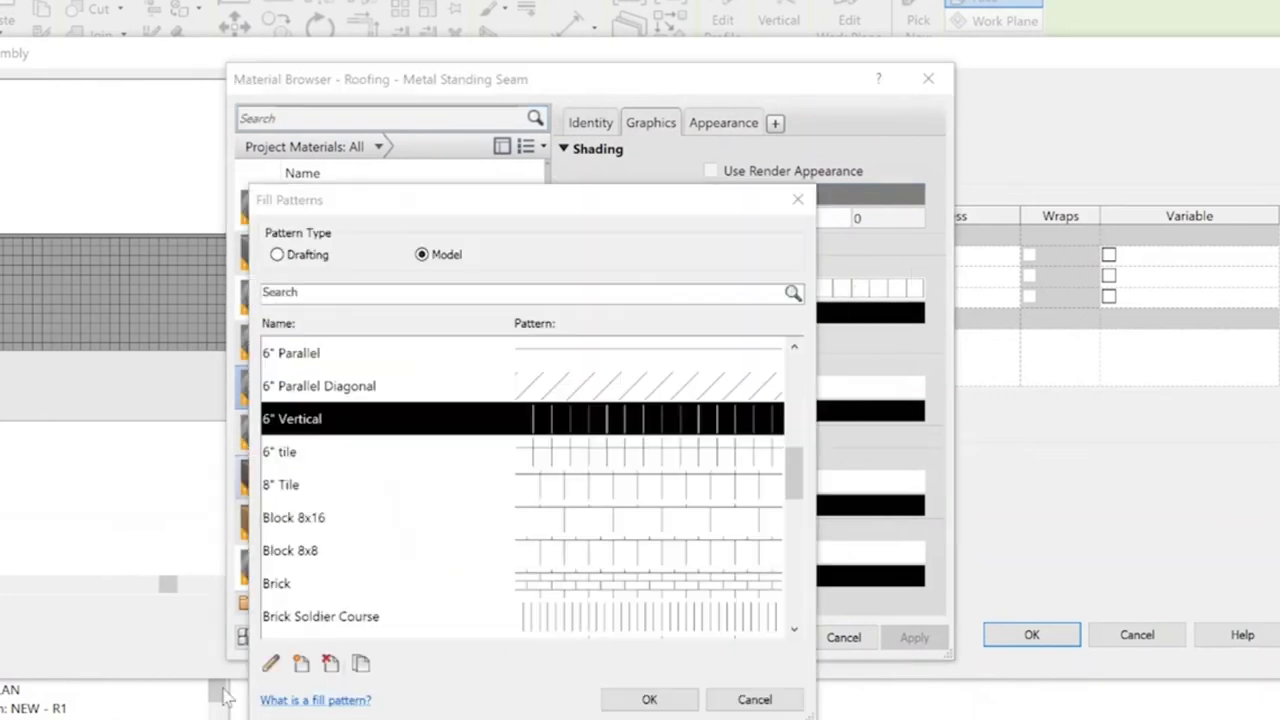
{"action": "left_click", "coordinate": [785, 699]}
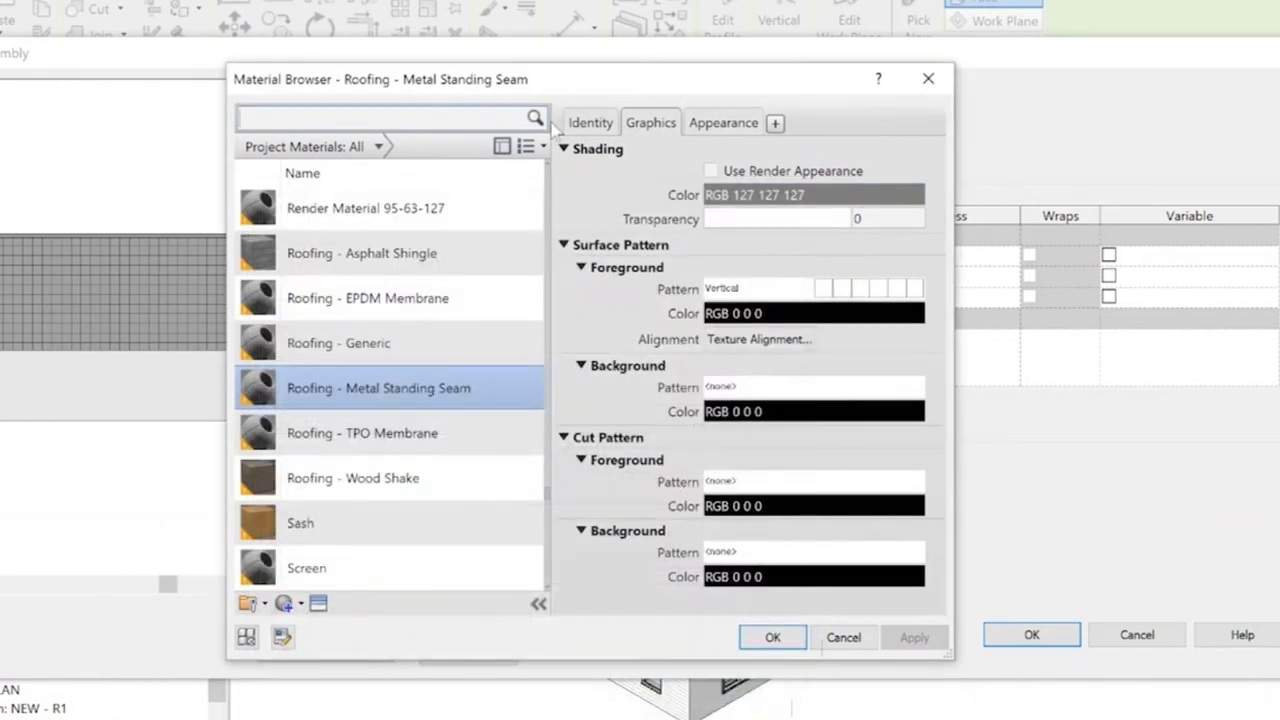
Set the Roofing - Metal Standing Seam material's surface foreground to the 6" Vertical model pattern, and accept the material, assembly and roof type changes.
{"action": "left_click", "coordinate": [842, 292]}
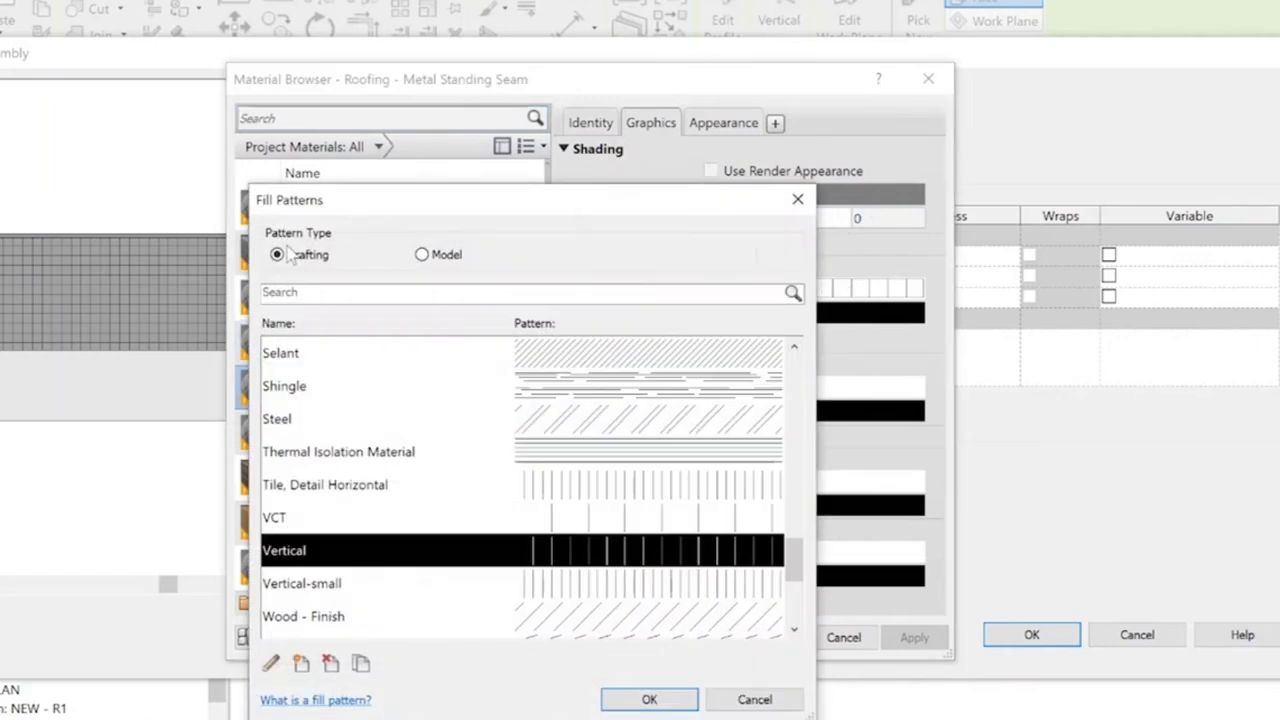
{"action": "left_click", "coordinate": [442, 258]}
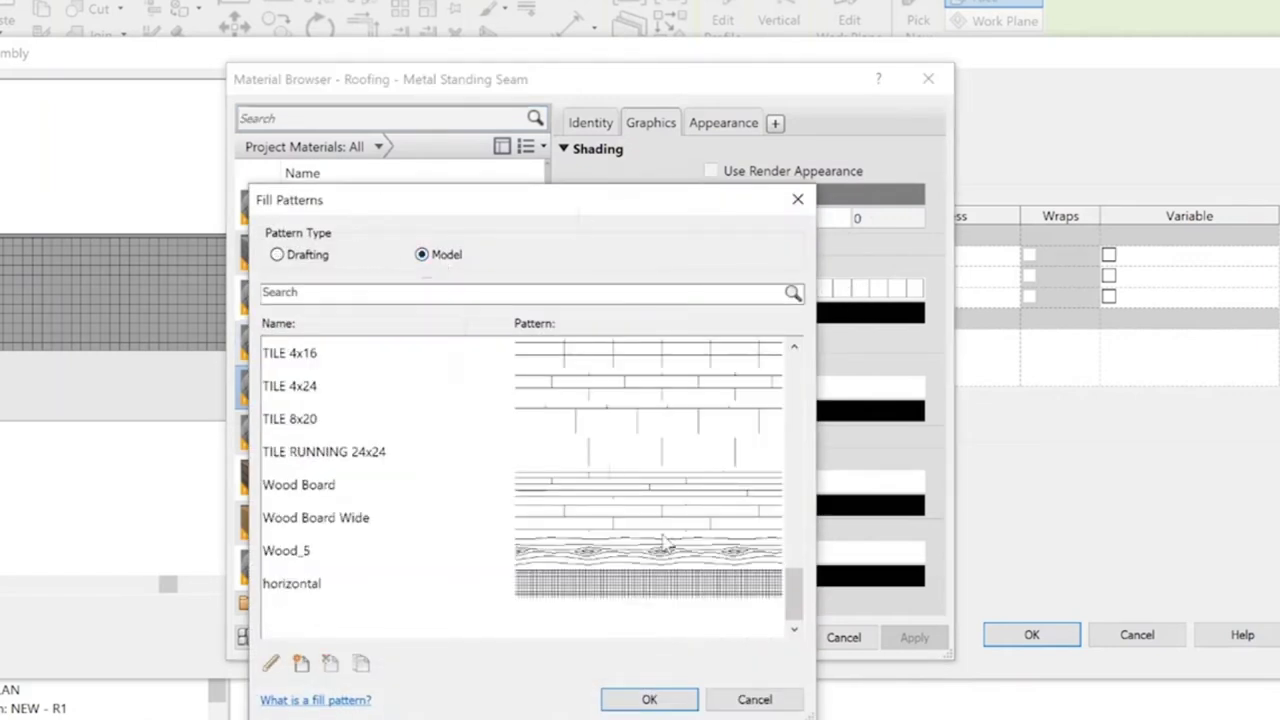
{"action": "scroll", "coordinate": [686, 600], "scroll_direction": "up", "scroll_amount": 7}
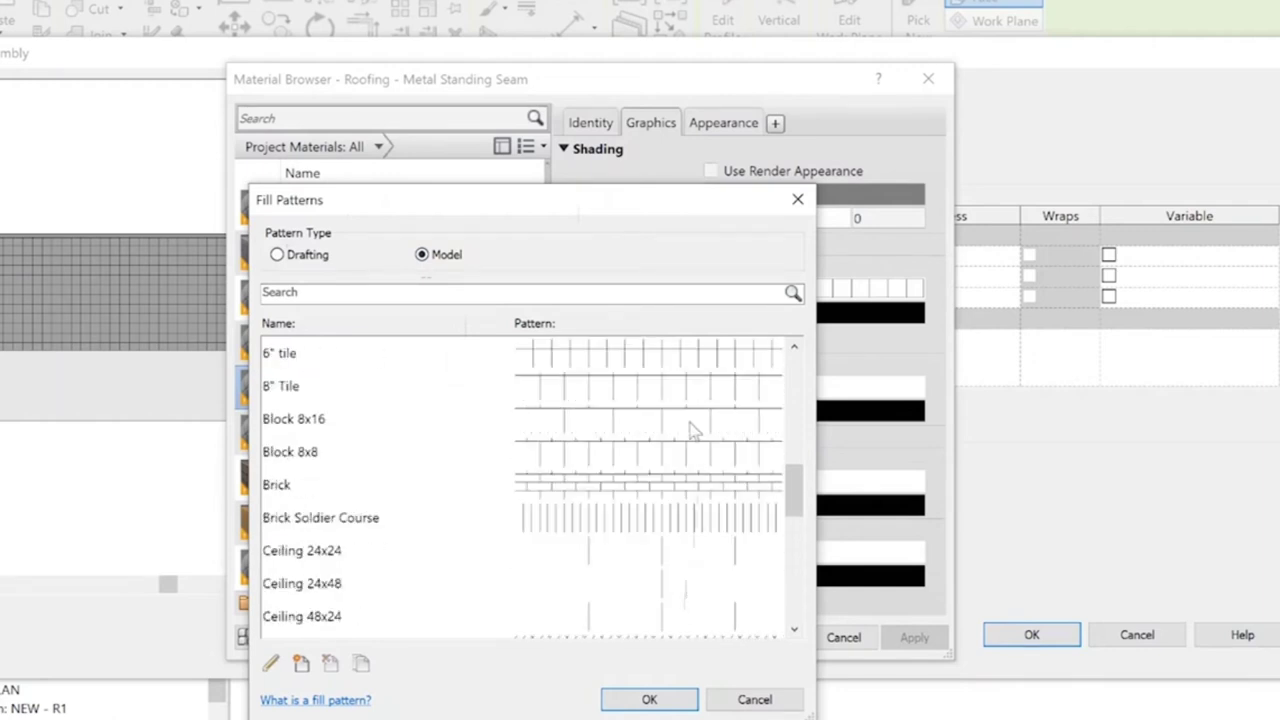
{"action": "scroll", "coordinate": [692, 430], "scroll_direction": "up", "scroll_amount": 3}
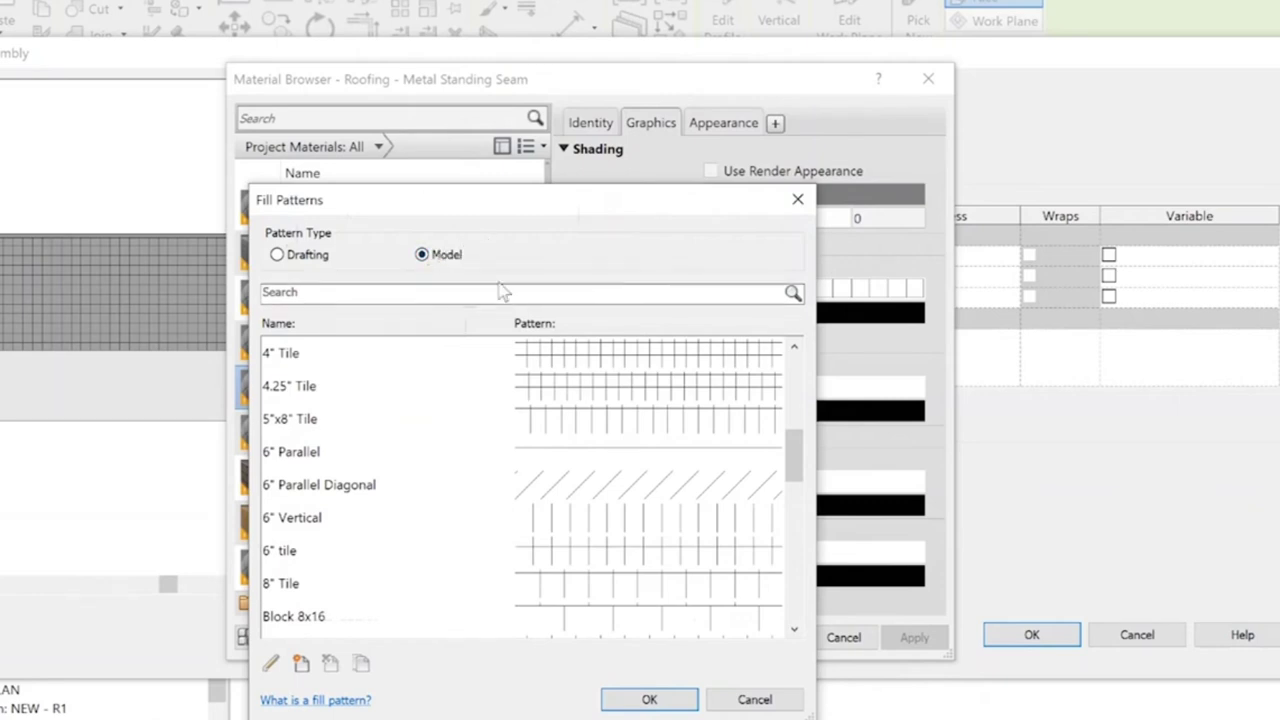
{"action": "left_click", "coordinate": [667, 527]}
{"action": "double_click", "coordinate": [667, 527]}
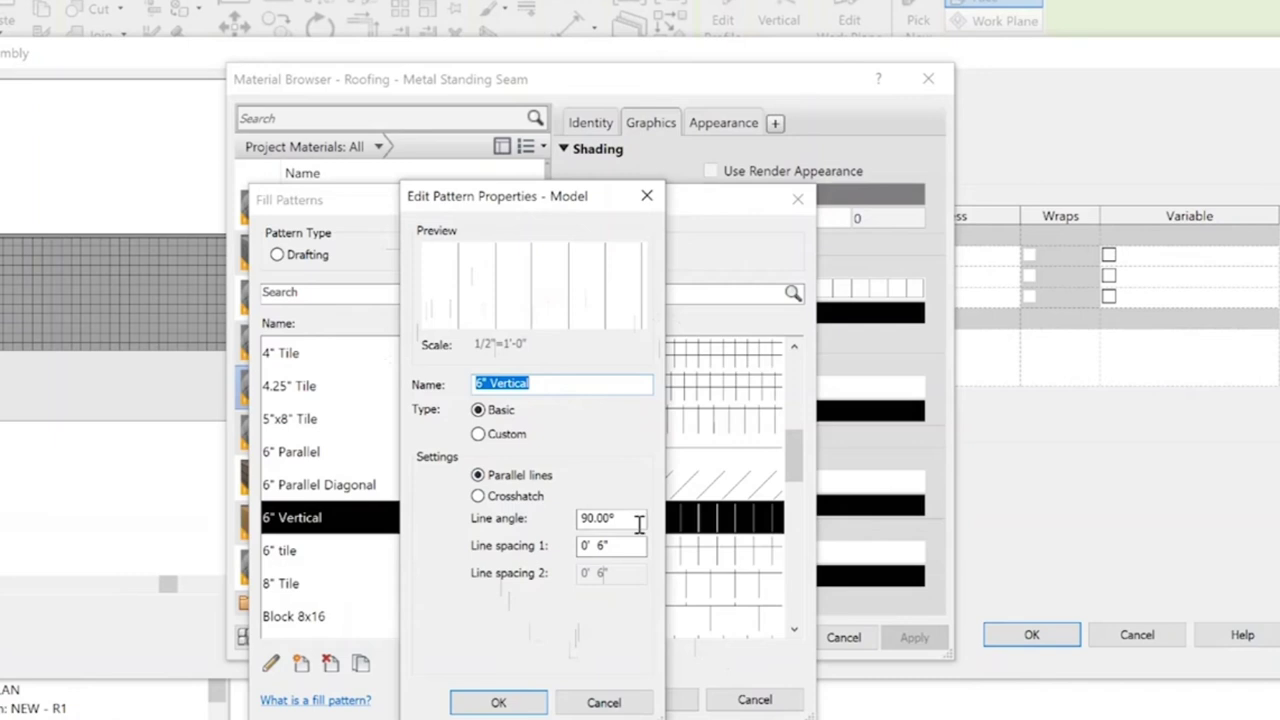
{"action": "left_click", "coordinate": [498, 702]}
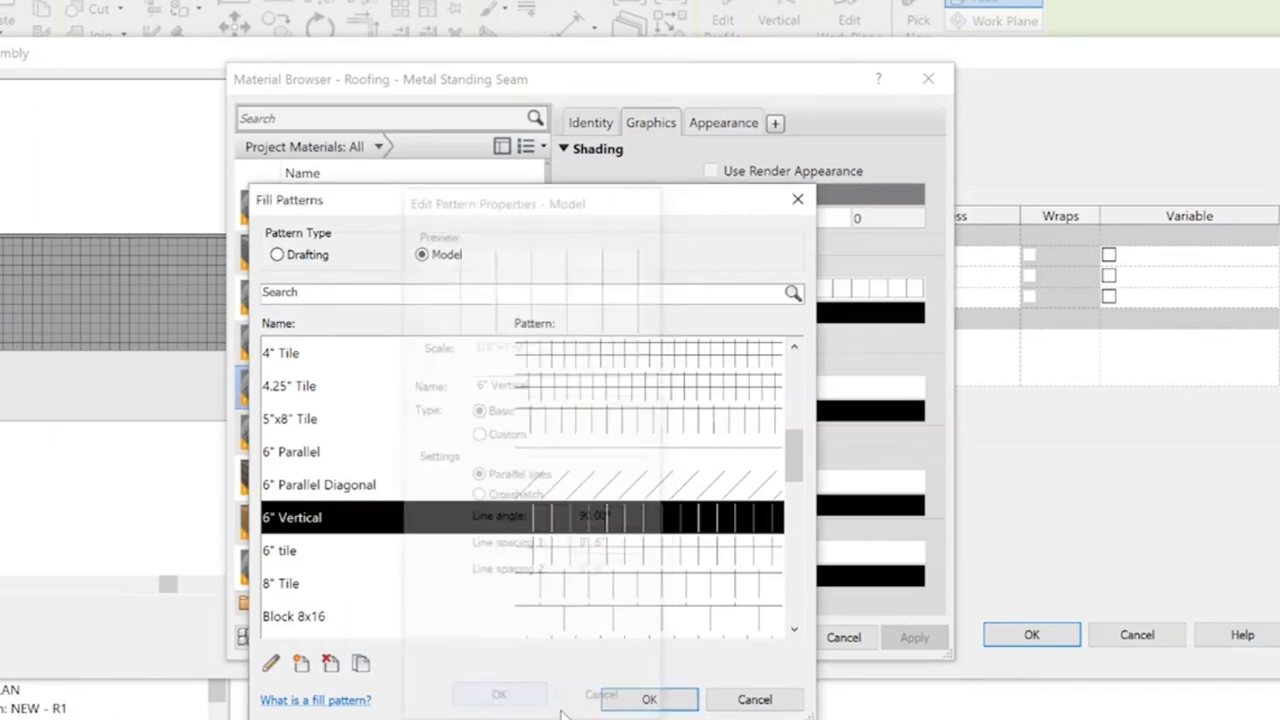
{"action": "left_click", "coordinate": [656, 700]}
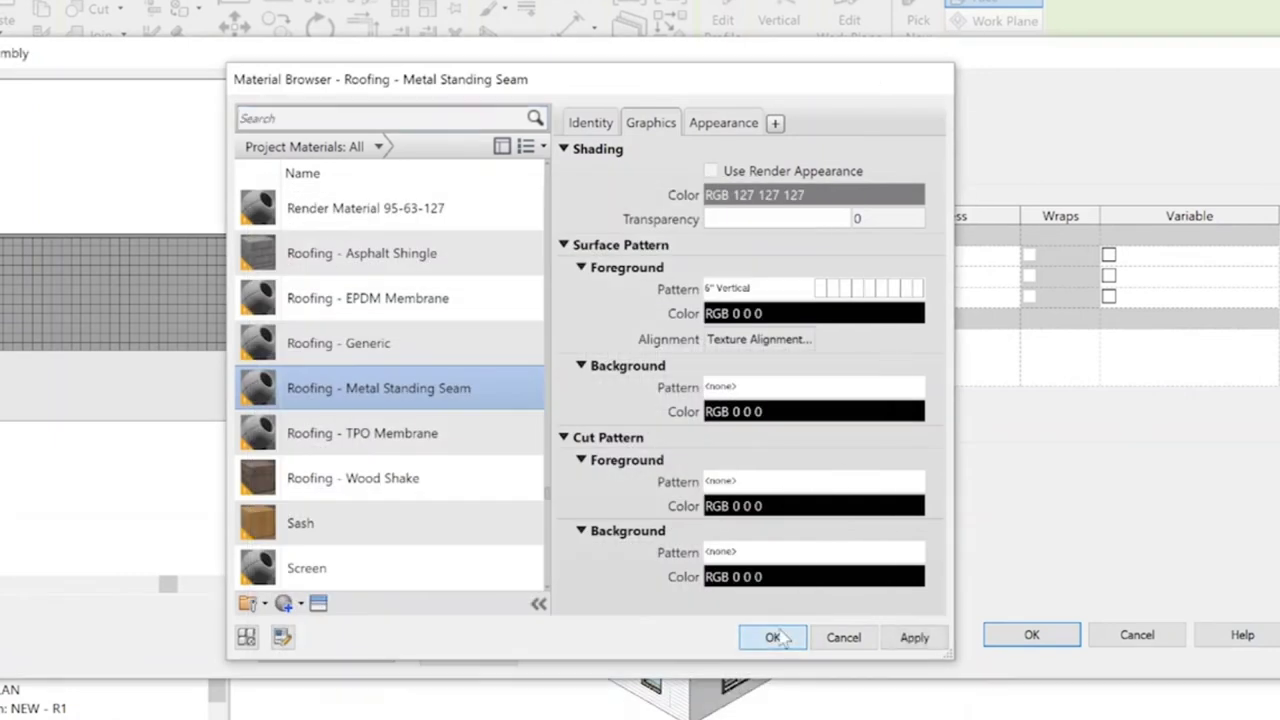
{"action": "left_click", "coordinate": [775, 637]}
{"action": "left_click", "coordinate": [1060, 637]}
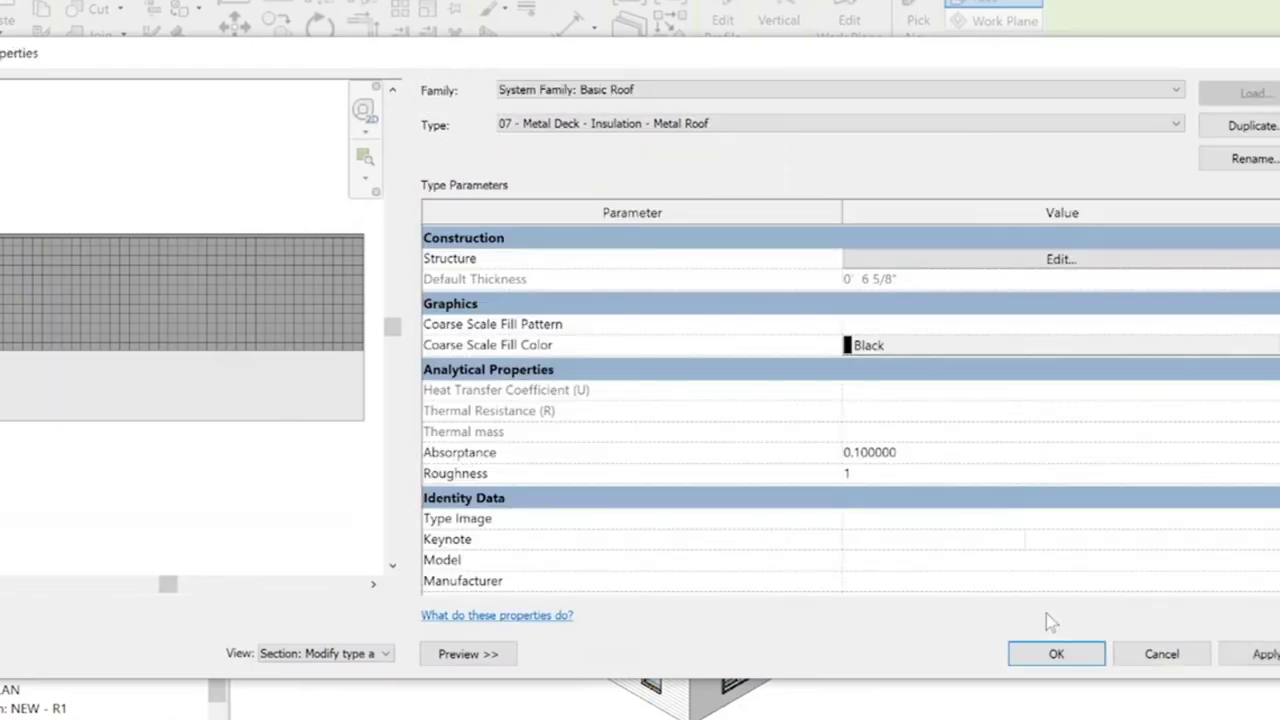
{"action": "left_click", "coordinate": [1050, 650]}
{"action": "left_click", "coordinate": [1054, 659]}
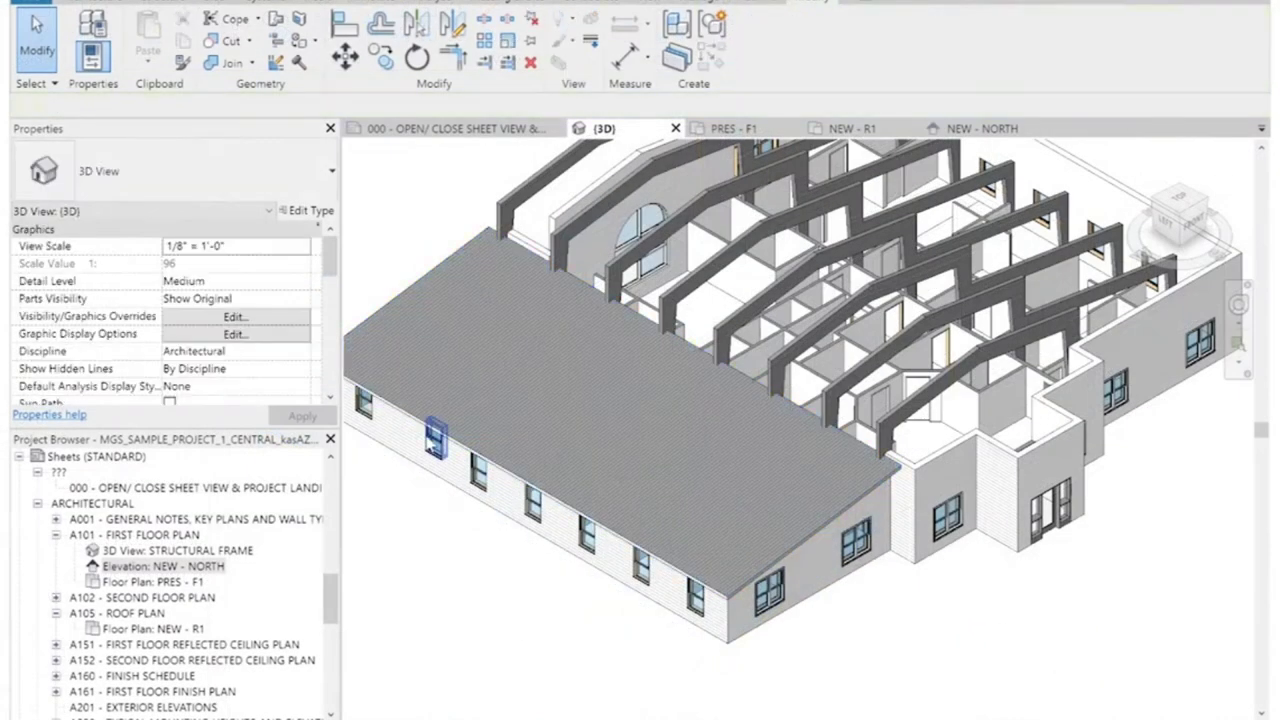
Examine the left-wing roof's seam pattern in the 3D view up close and from the top, front and corner orientations.
{"action": "scroll", "coordinate": [429, 436], "scroll_direction": "up", "scroll_amount": 2}
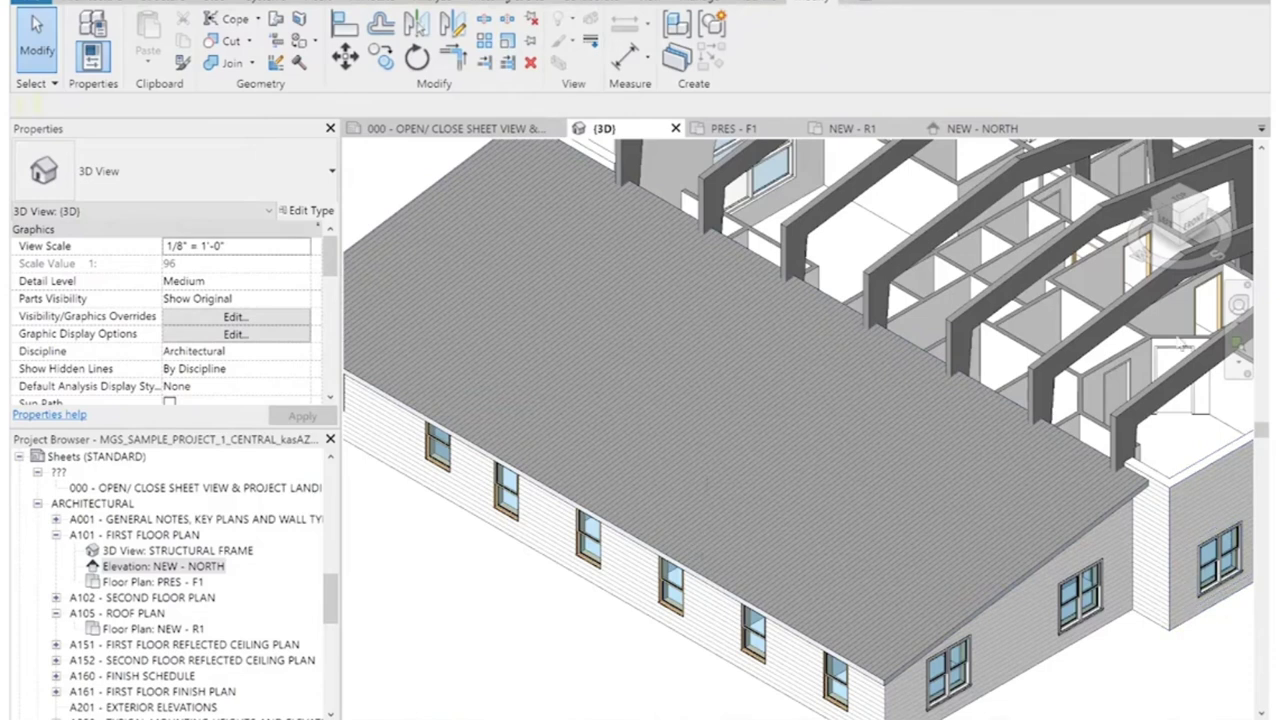
{"action": "left_click", "coordinate": [1182, 214]}
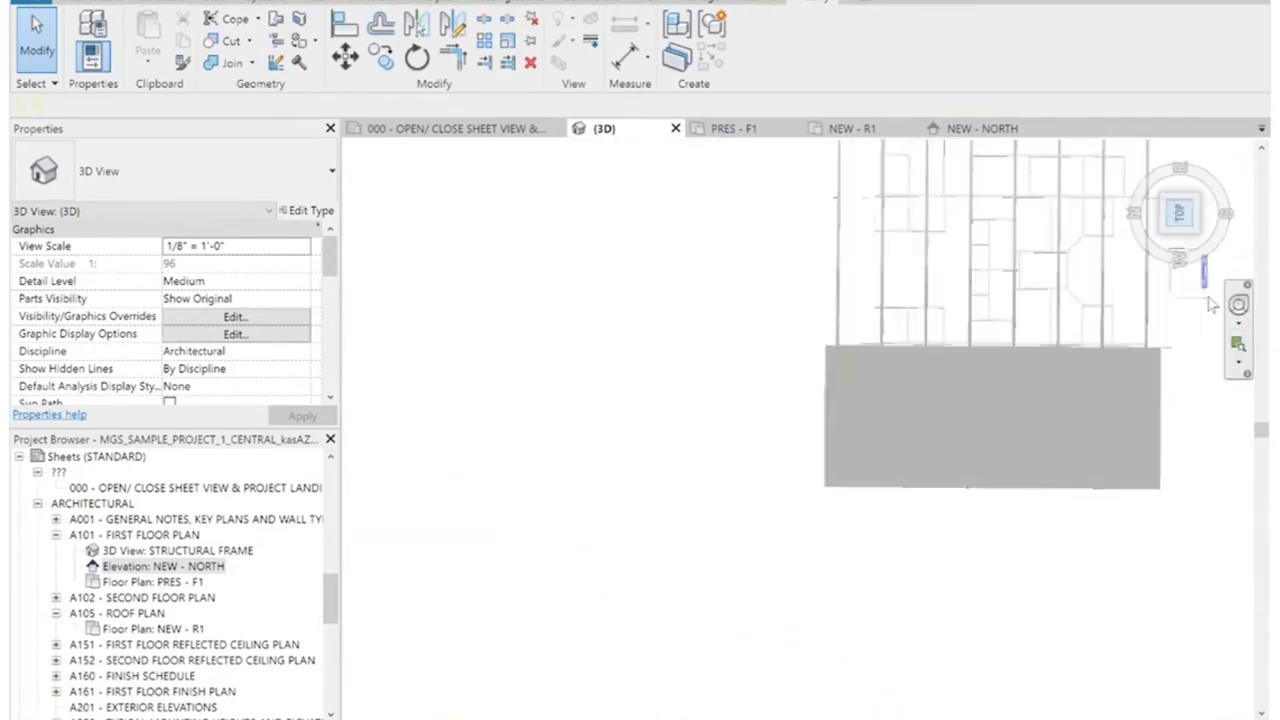
{"action": "left_click", "coordinate": [1201, 237]}
{"action": "scroll", "coordinate": [808, 504], "scroll_direction": "up", "scroll_amount": 5}
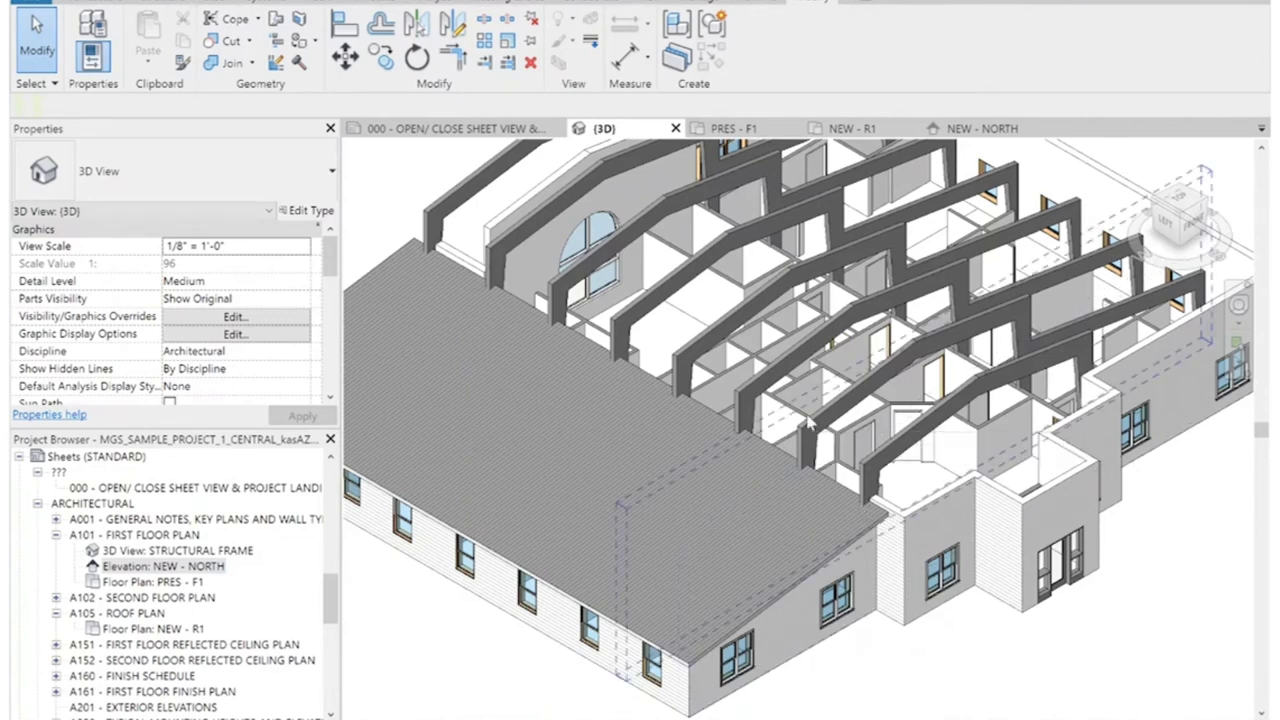
{"action": "left_click", "coordinate": [1180, 222]}
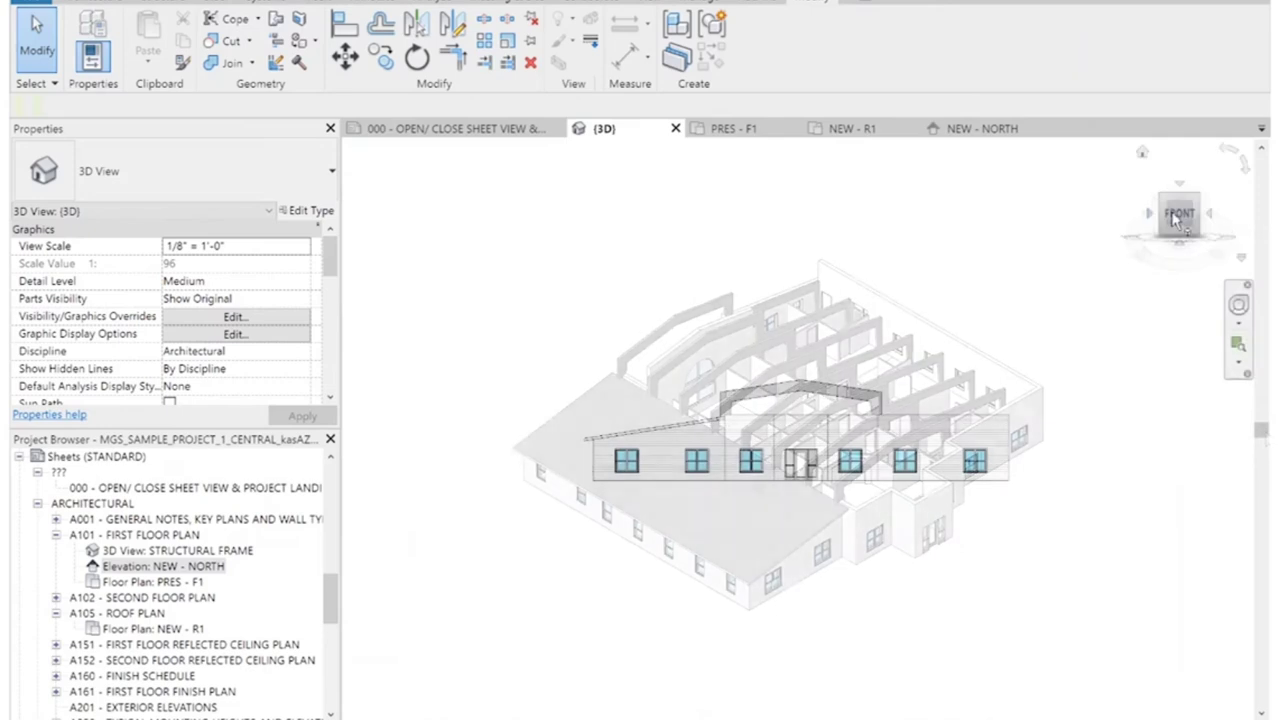
{"action": "left_click", "coordinate": [1163, 201]}
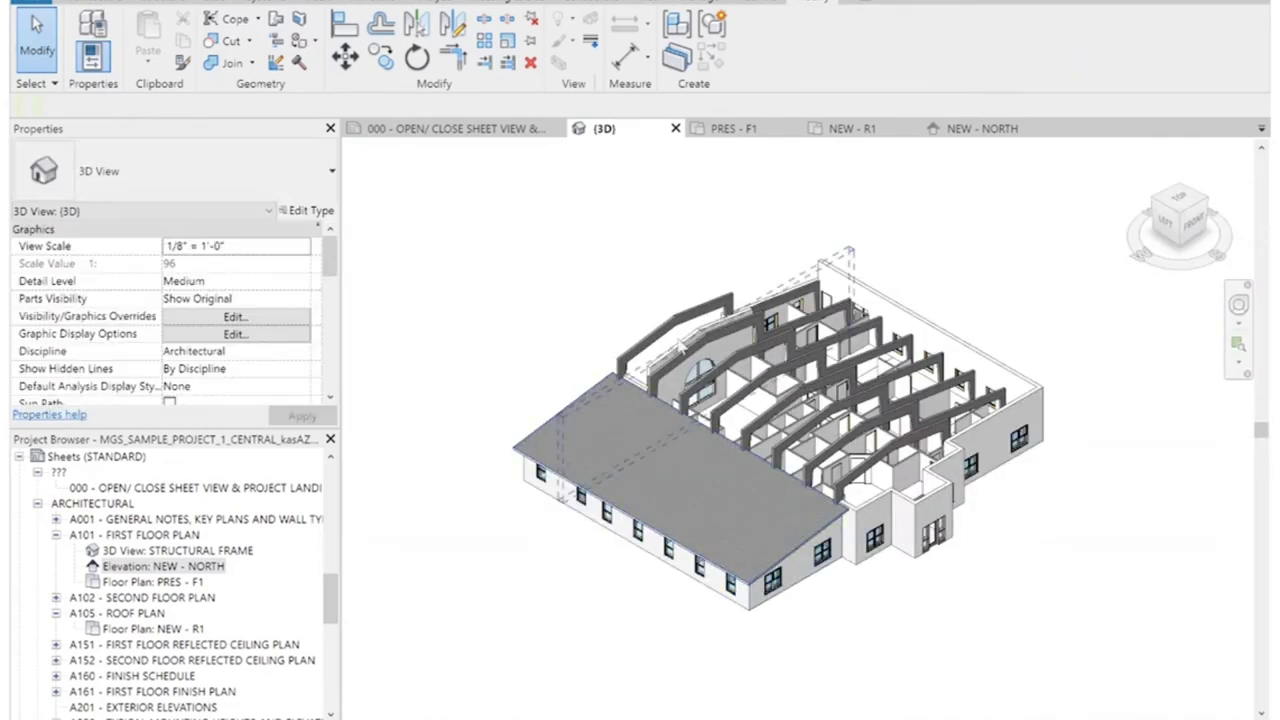
{"action": "left_click", "coordinate": [527, 441]}
{"action": "left_click", "coordinate": [485, 656]}
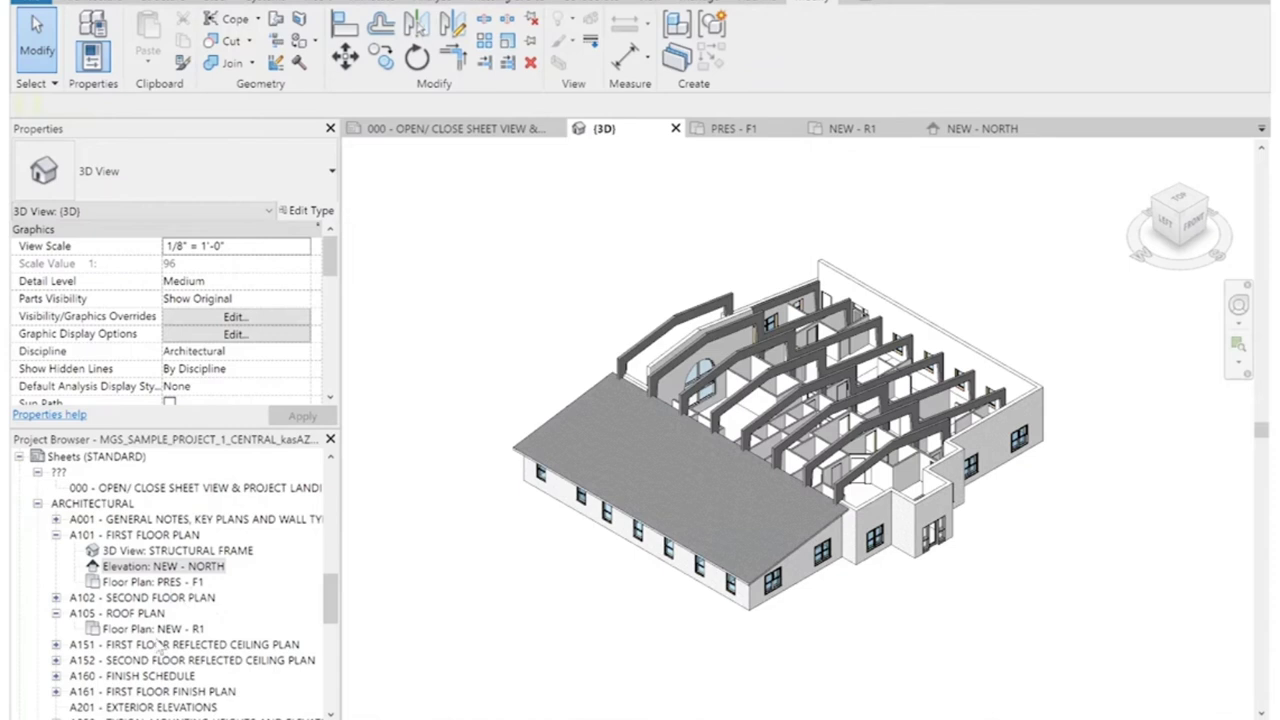
Open the NEW - F1 FLOOR PLAN view from the A100_FLOOR PLANS group.
{"action": "scroll", "coordinate": [140, 648], "scroll_direction": "up", "scroll_amount": 6}
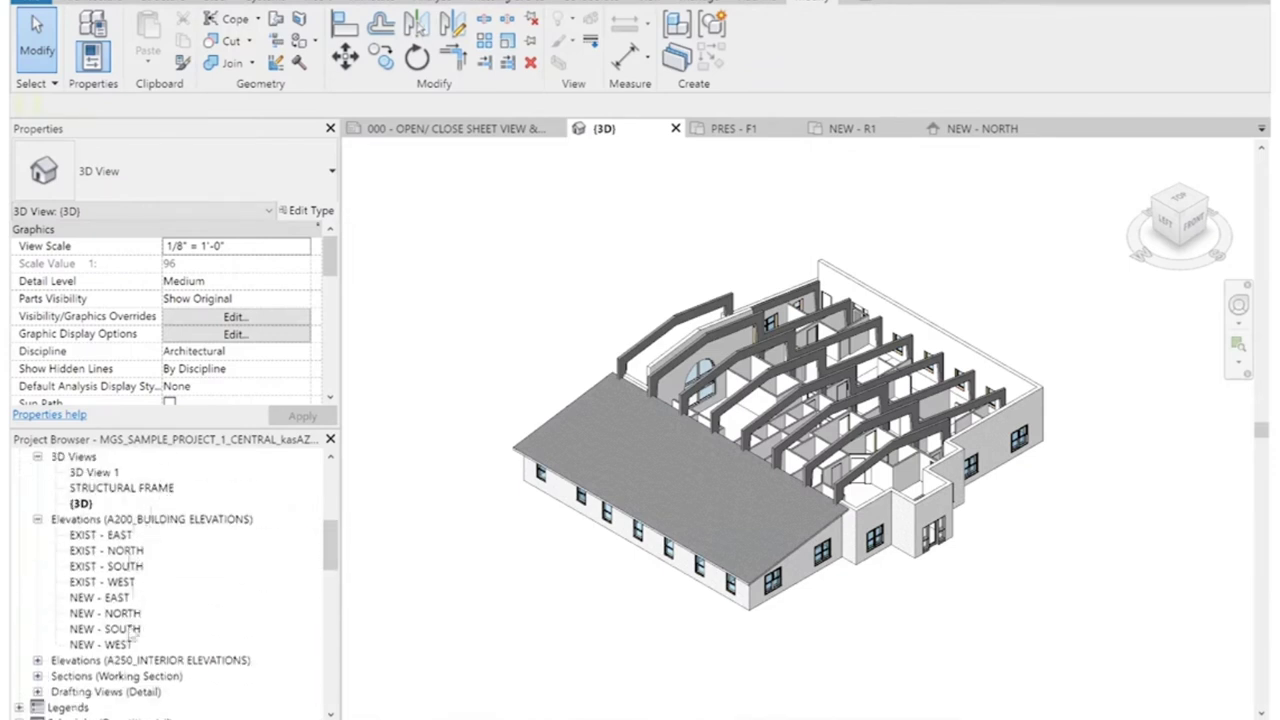
{"action": "scroll", "coordinate": [101, 533], "scroll_direction": "up", "scroll_amount": 4}
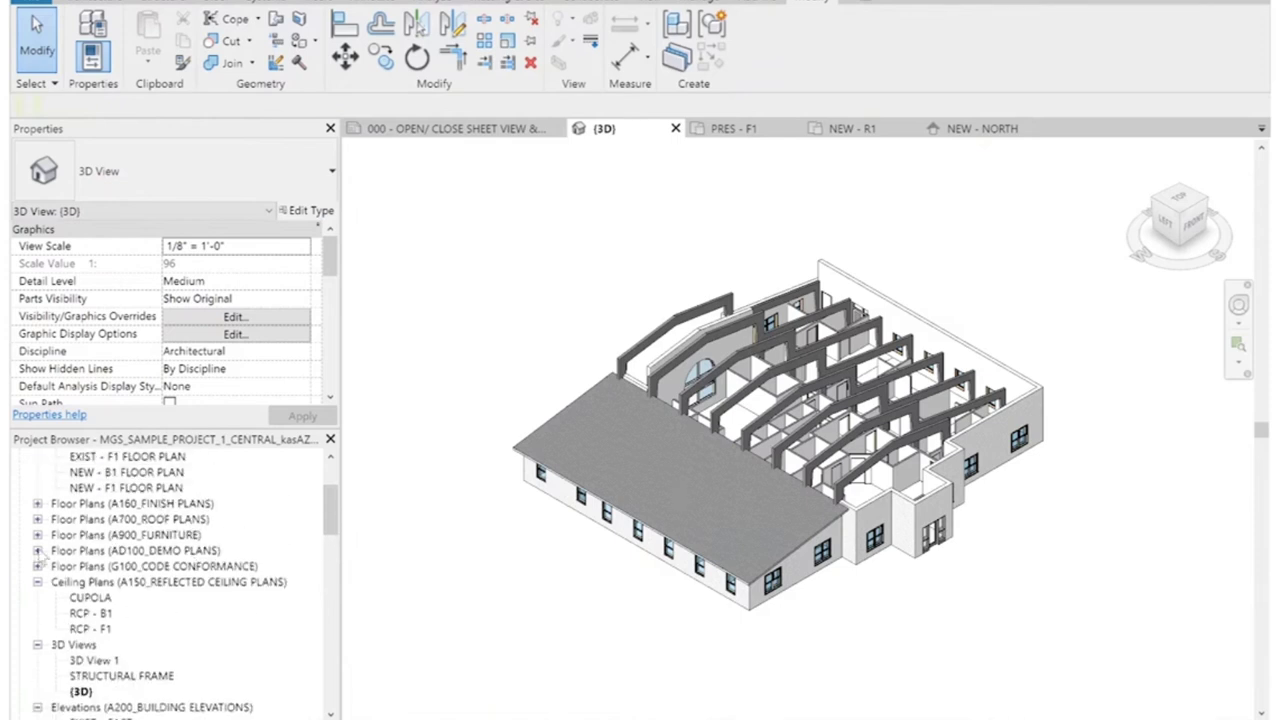
{"action": "scroll", "coordinate": [120, 532], "scroll_direction": "up", "scroll_amount": 3}
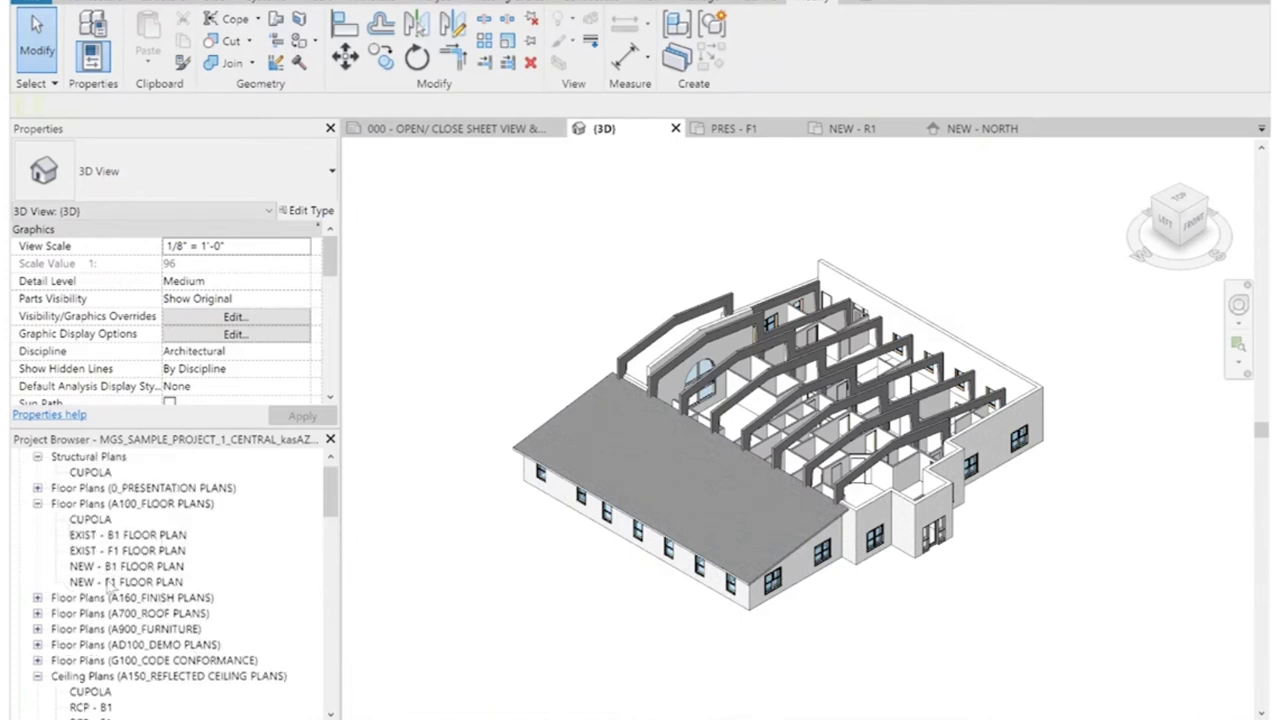
{"action": "double_click", "coordinate": [80, 581]}
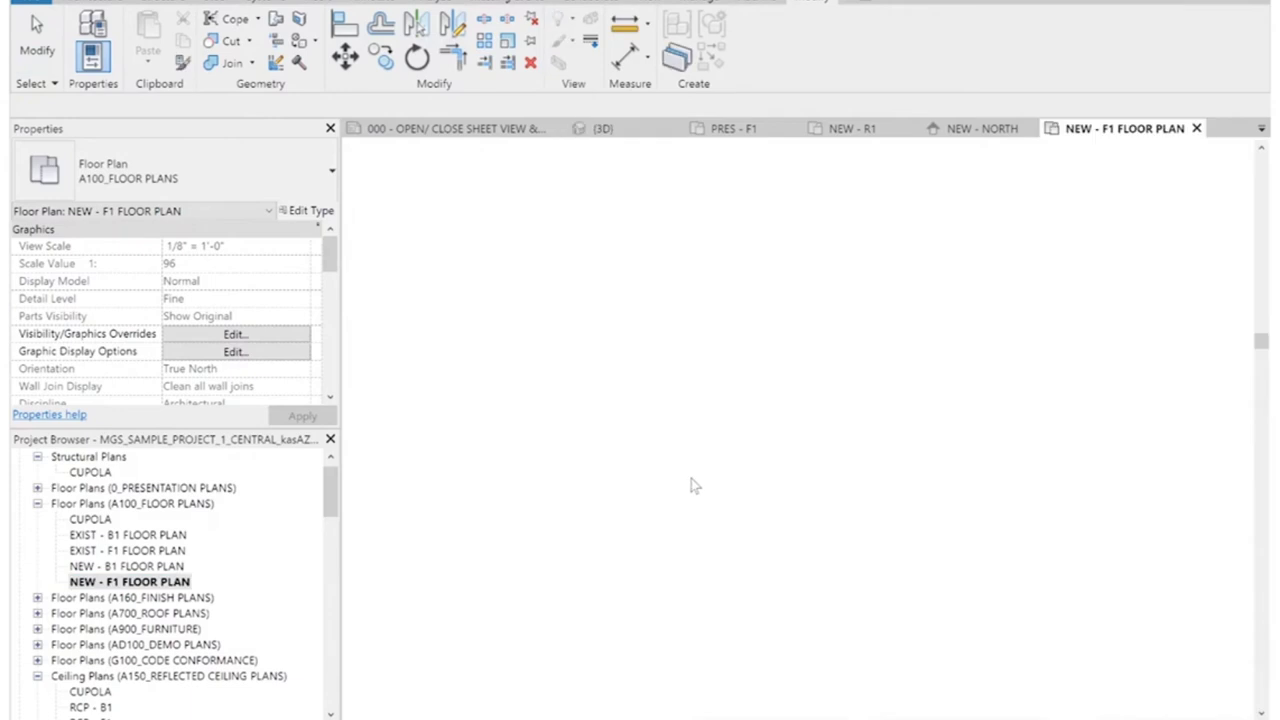
Open the NEW - SOUTH elevation from the elevation marker below the building's entrance in the floor plan.
{"action": "middle_click_drag", "start_coordinate": [816, 655], "coordinate": [793, 511]}
{"action": "mouse_move", "coordinate": [683, 483]}
{"action": "left_mouse_down"}
{"action": "mouse_move", "coordinate": [780, 566]}
{"action": "mouse_move", "coordinate": [887, 607]}
{"action": "left_mouse_up"}
{"action": "scroll", "coordinate": [805, 547], "scroll_direction": "up", "scroll_amount": 3}
{"action": "mouse_move", "coordinate": [708, 520]}
{"action": "left_mouse_down"}
{"action": "mouse_move", "coordinate": [760, 300]}
{"action": "mouse_move", "coordinate": [790, 295]}
{"action": "mouse_move", "coordinate": [777, 295]}
{"action": "left_mouse_up"}
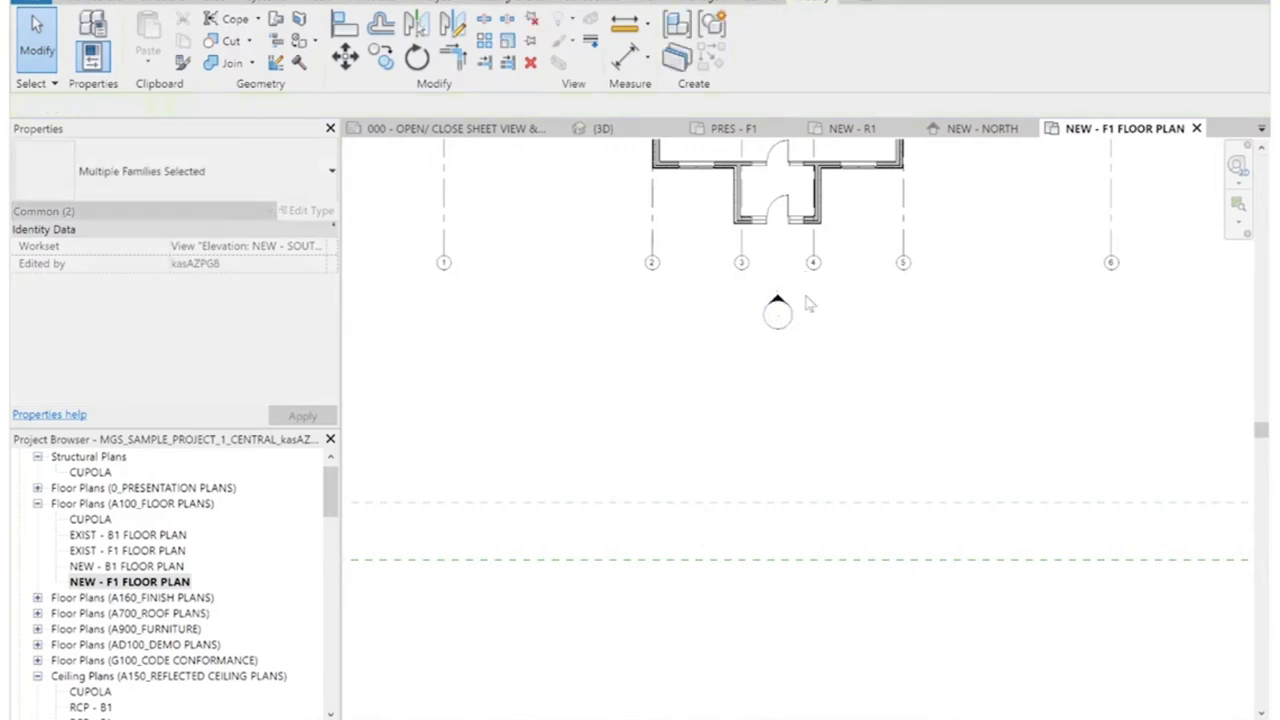
{"action": "scroll", "coordinate": [806, 297], "scroll_direction": "up", "scroll_amount": 3}
{"action": "double_click", "coordinate": [746, 302]}
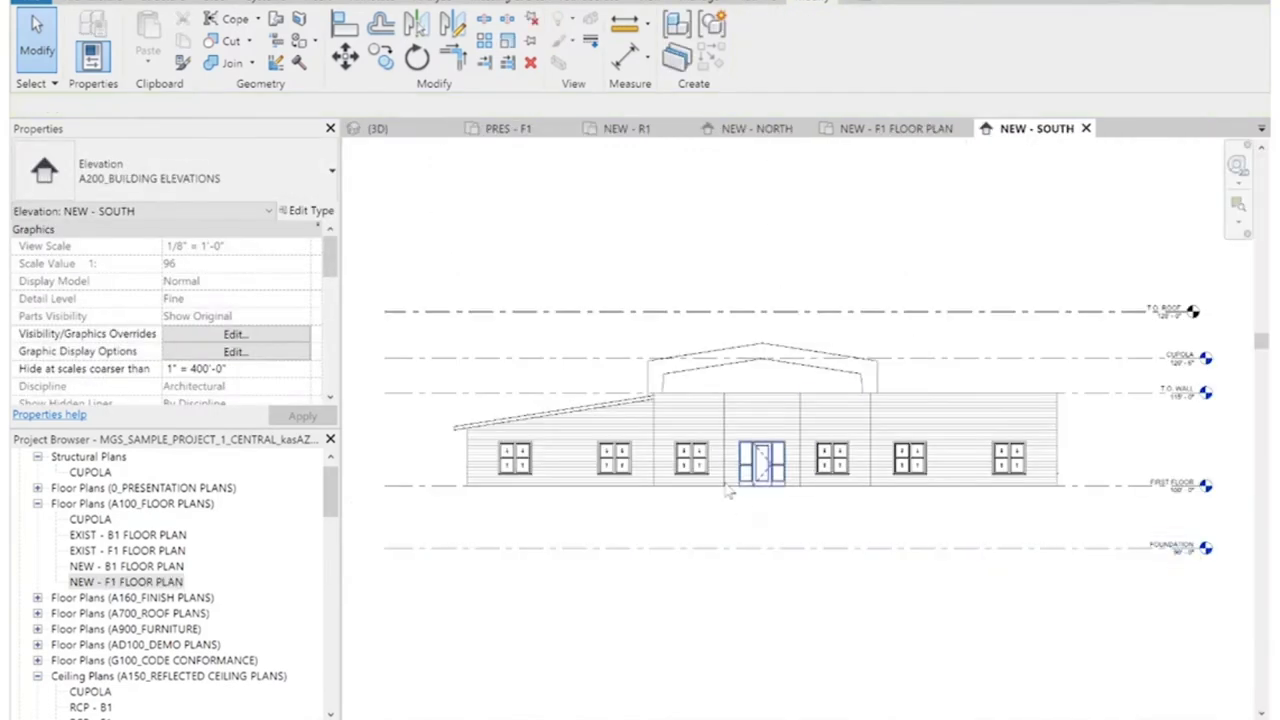
Mirror a copy of the left-wing roof onto the right wing about a vertical axis drawn through the frame's ridge.
{"action": "left_click", "coordinate": [458, 427]}
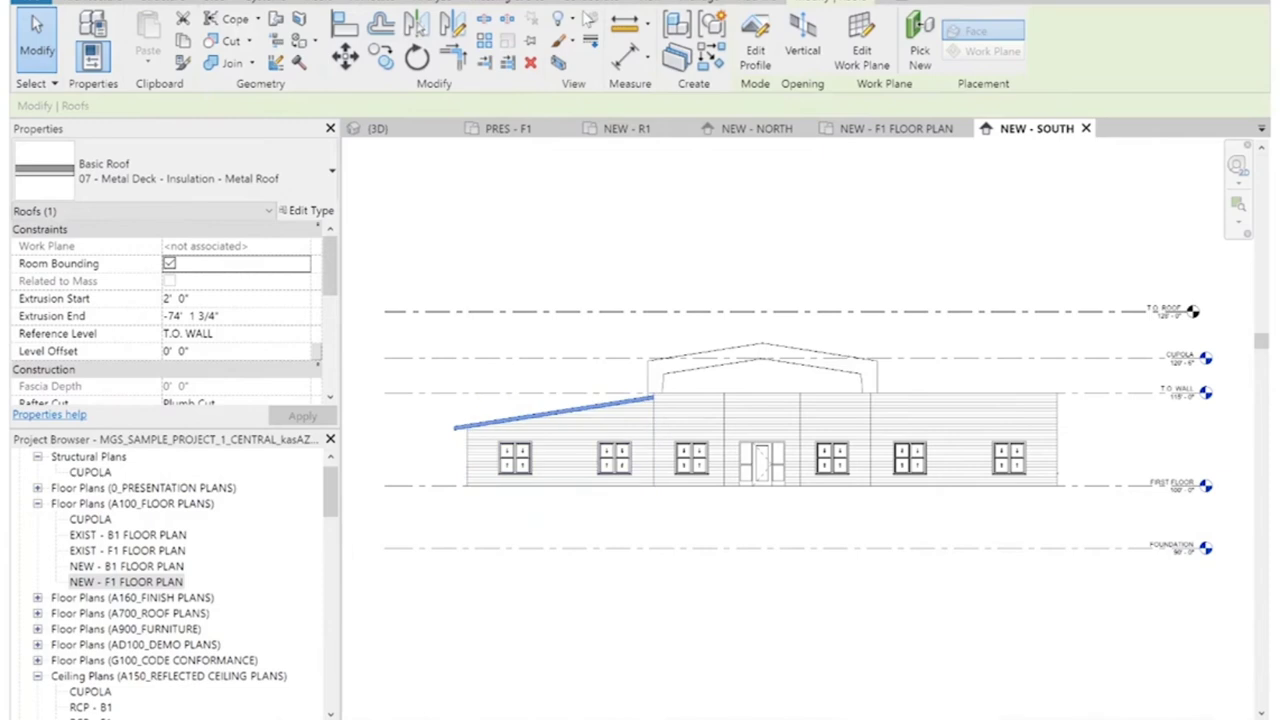
{"action": "left_click", "coordinate": [452, 25]}
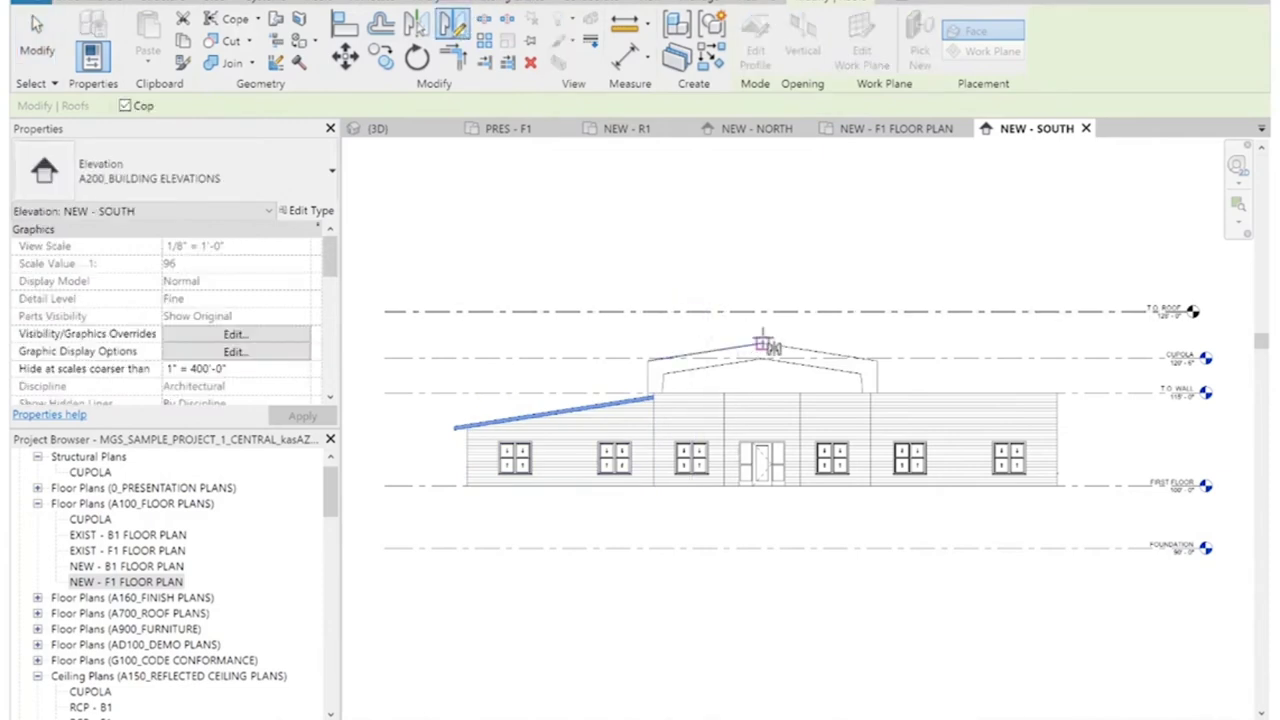
{"action": "scroll", "coordinate": [762, 345], "scroll_direction": "up", "scroll_amount": 2}
{"action": "scroll", "coordinate": [765, 346], "scroll_direction": "up", "scroll_amount": 2}
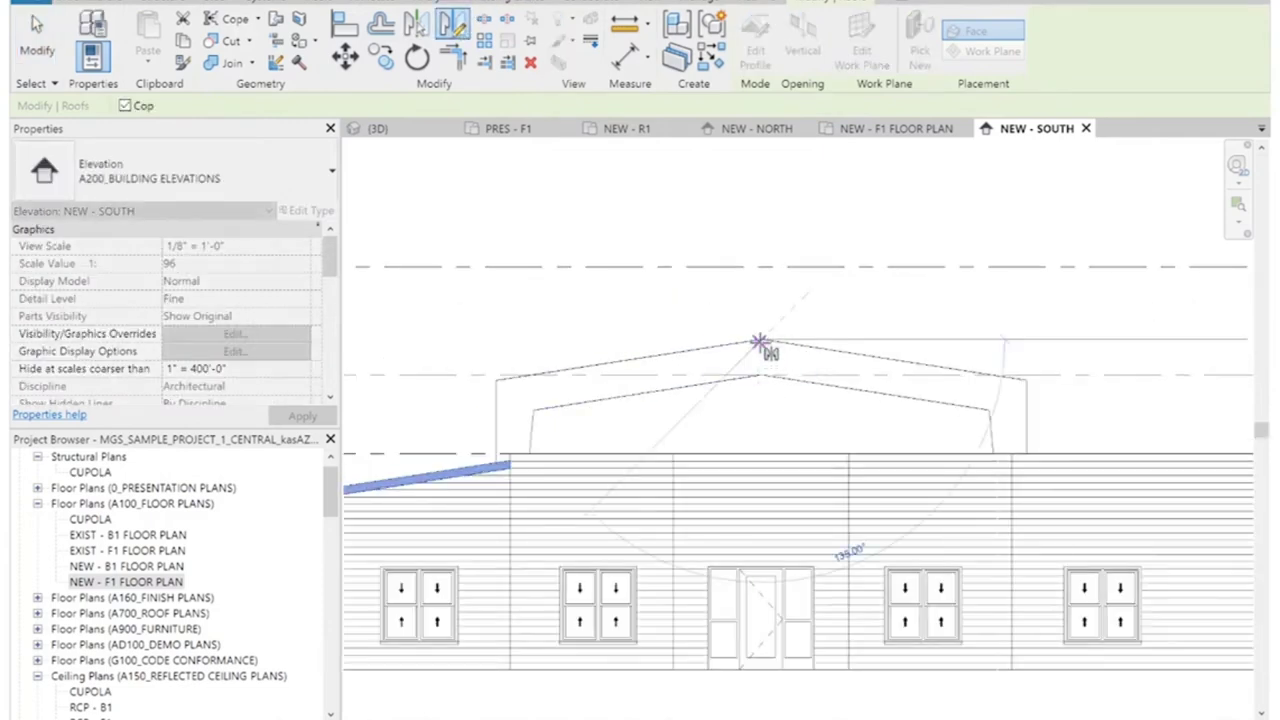
{"action": "left_click", "coordinate": [760, 287]}
{"action": "scroll", "coordinate": [709, 333], "scroll_direction": "down", "scroll_amount": 3}
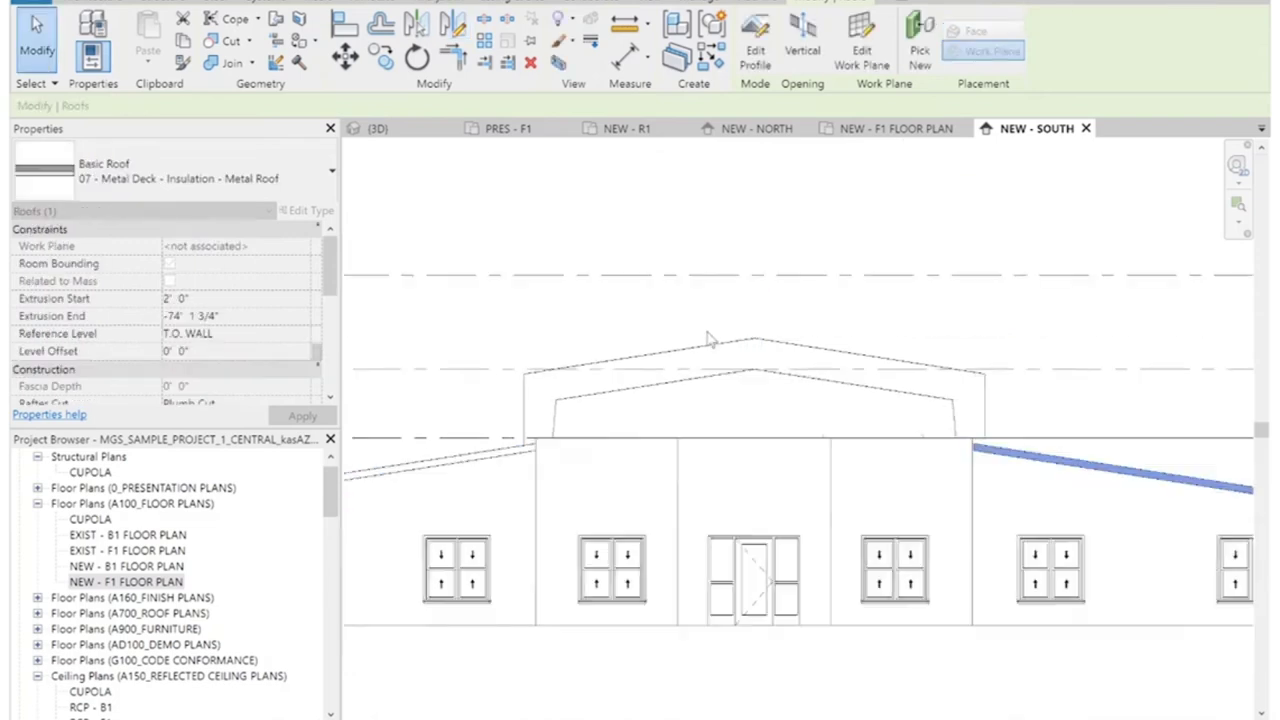
{"action": "left_click", "coordinate": [1040, 364]}
{"action": "key", "text": "Escape"}
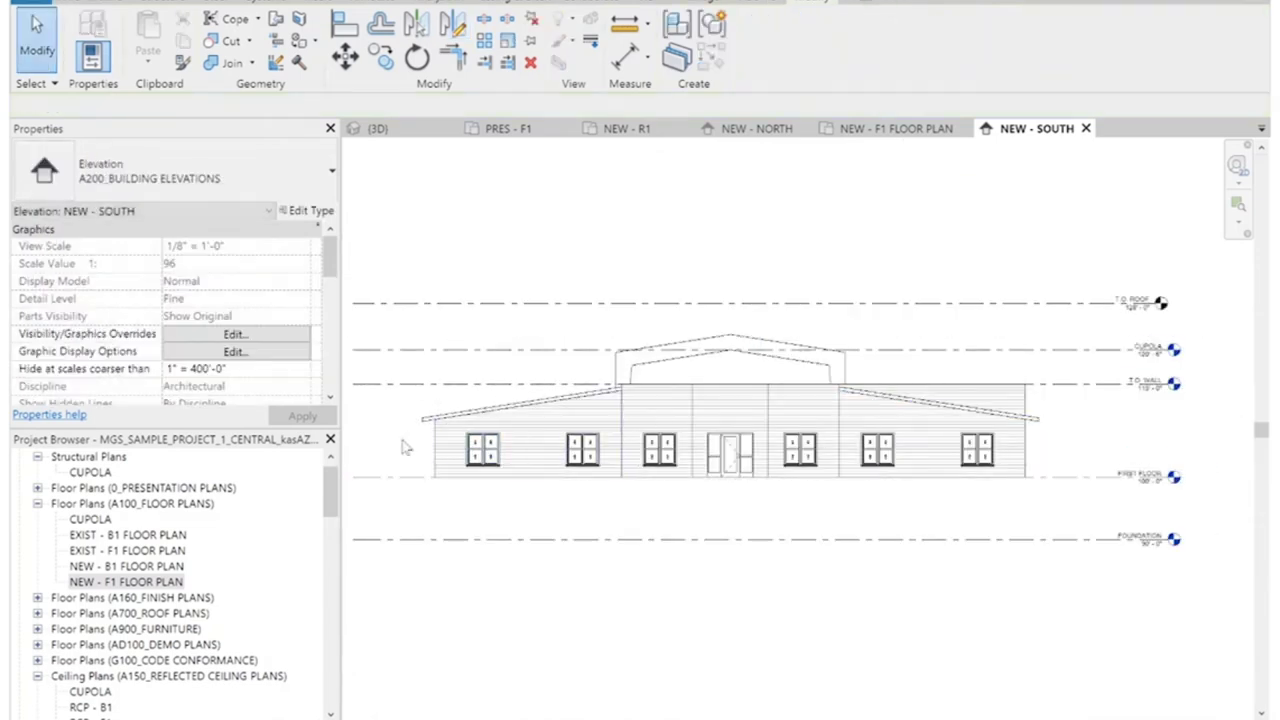
Attach the top of the right wing's front wall to the mirrored roof above it.
{"action": "left_click", "coordinate": [1006, 398]}
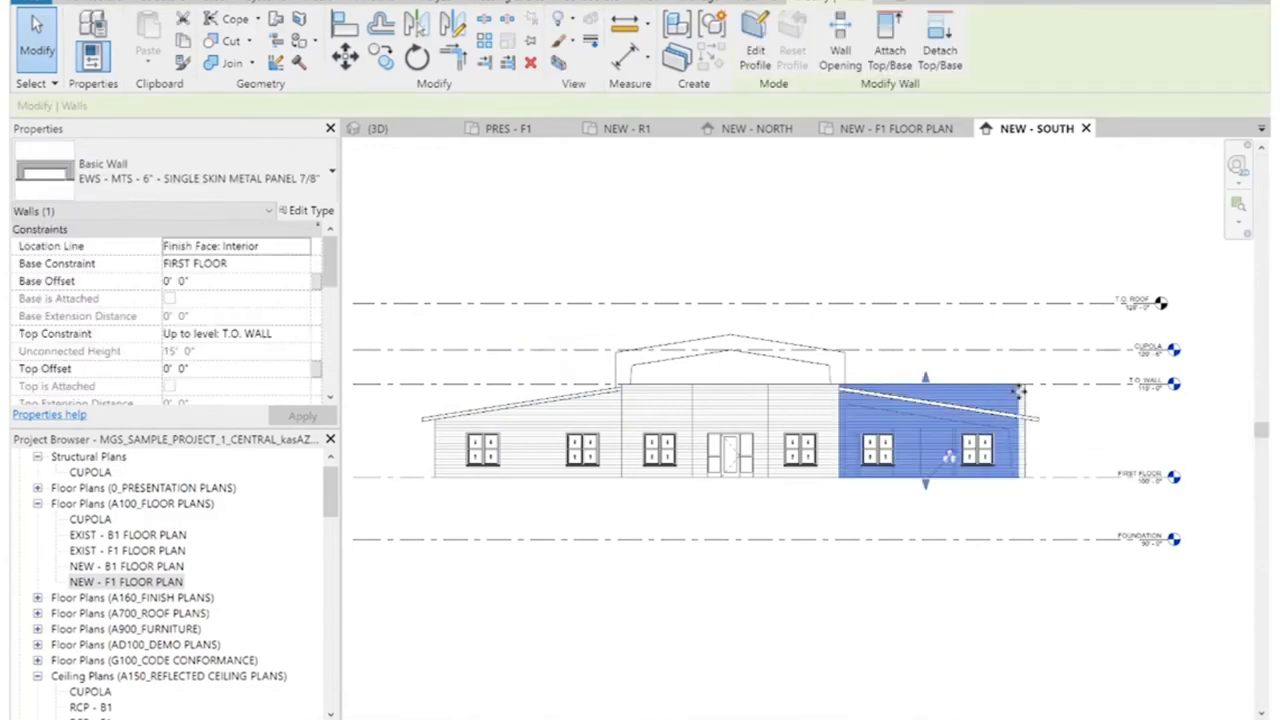
{"action": "scroll", "coordinate": [1018, 396], "scroll_direction": "up", "scroll_amount": 2}
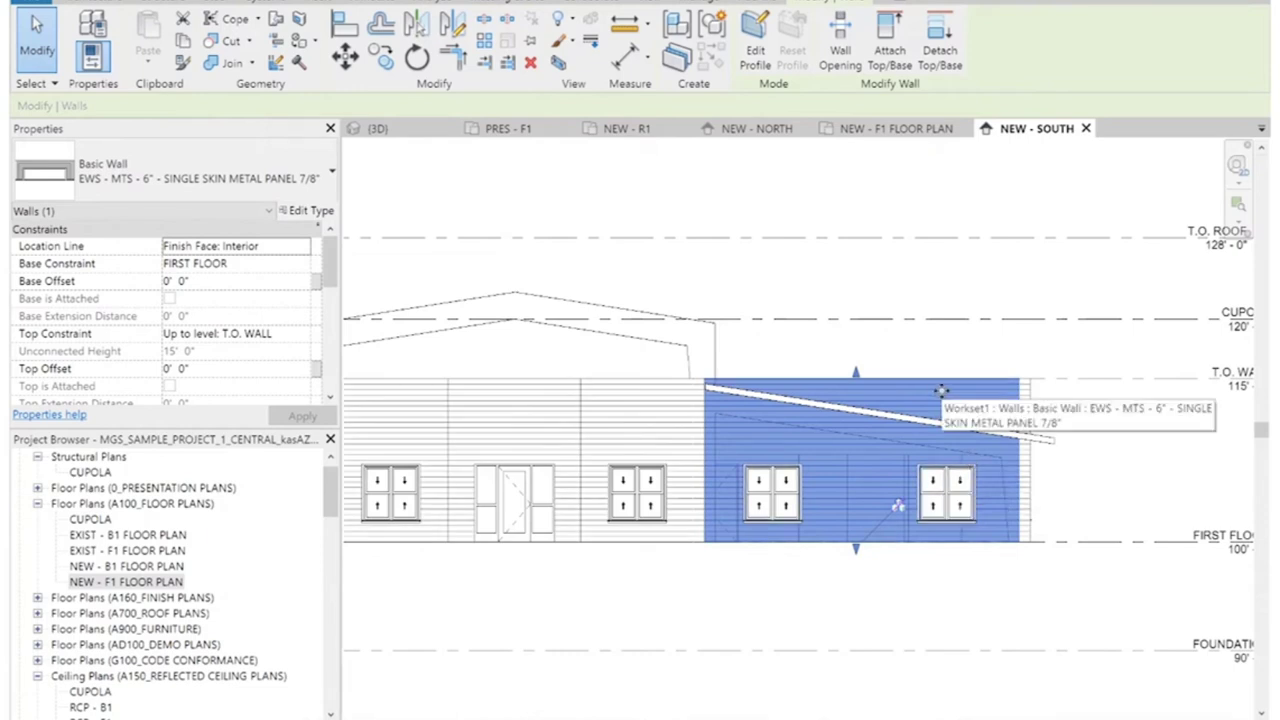
{"action": "left_click", "coordinate": [889, 45]}
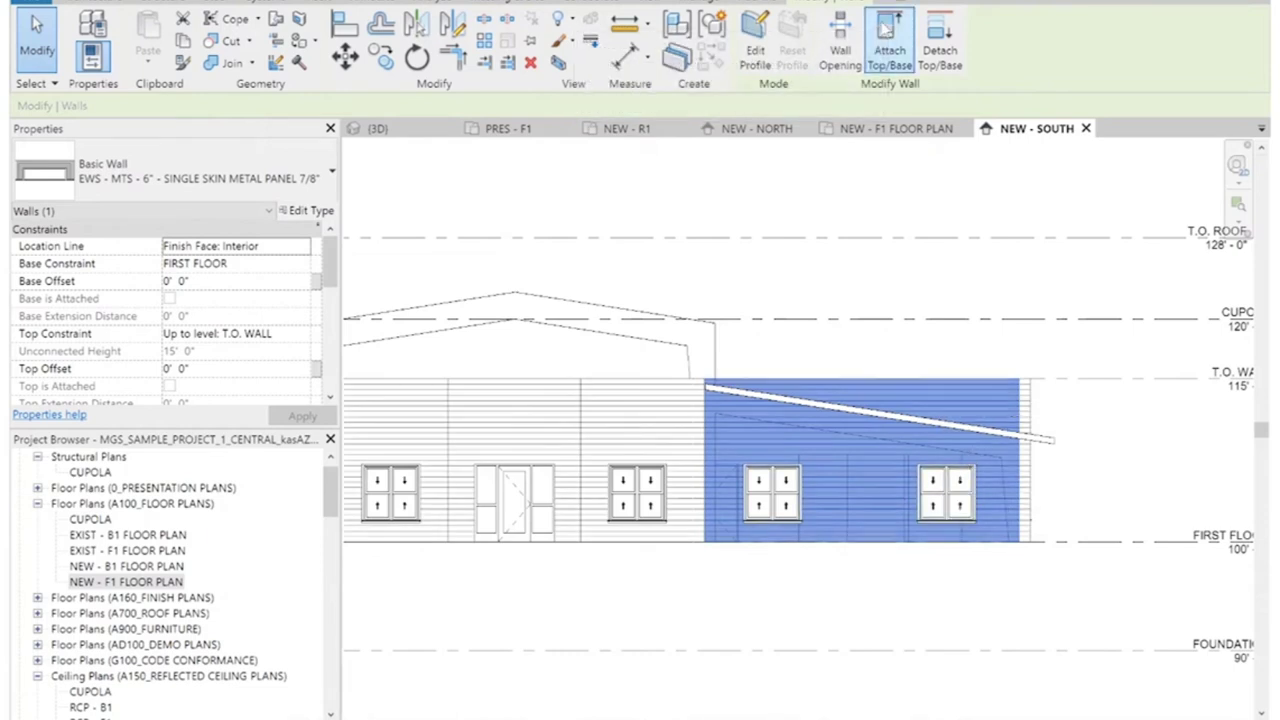
{"action": "left_click", "coordinate": [911, 425]}
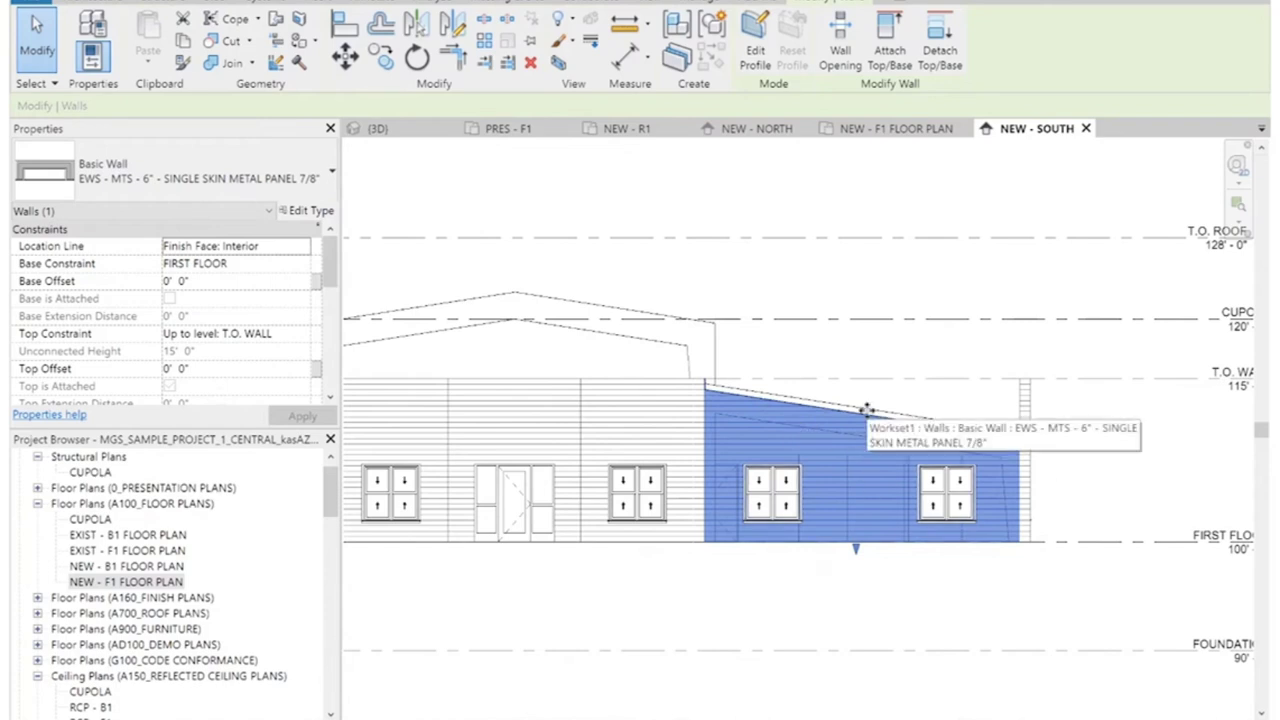
{"action": "scroll", "coordinate": [1050, 446], "scroll_direction": "up", "scroll_amount": 3}
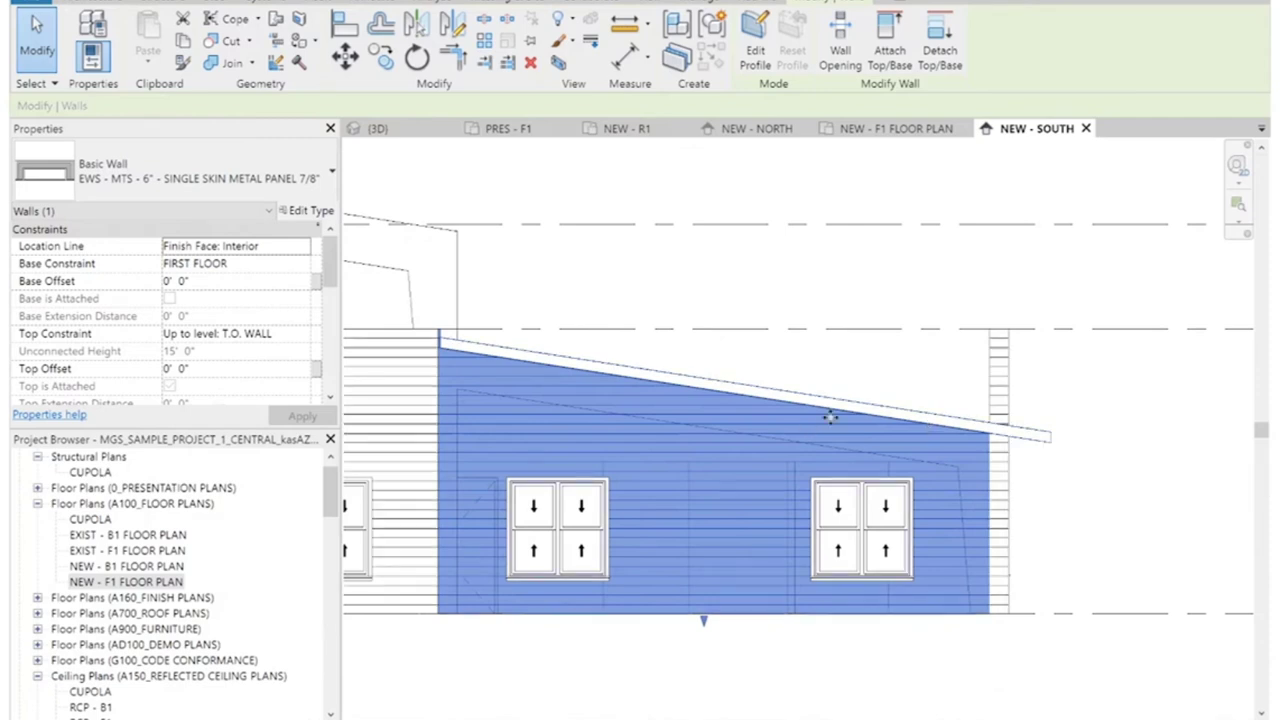
{"action": "left_click", "coordinate": [1100, 429]}
Attach the top of the right wing's outer side wall to the mirrored roof.
{"action": "left_click", "coordinate": [1006, 396]}
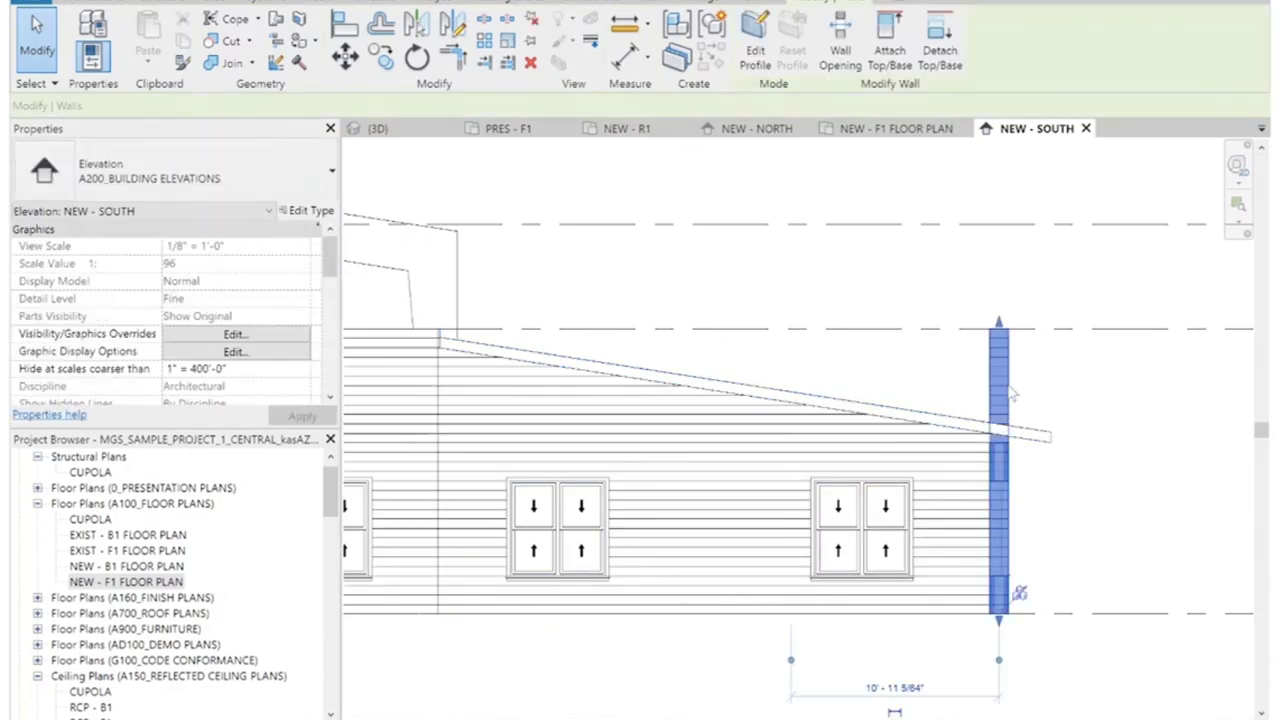
{"action": "left_click", "coordinate": [890, 50]}
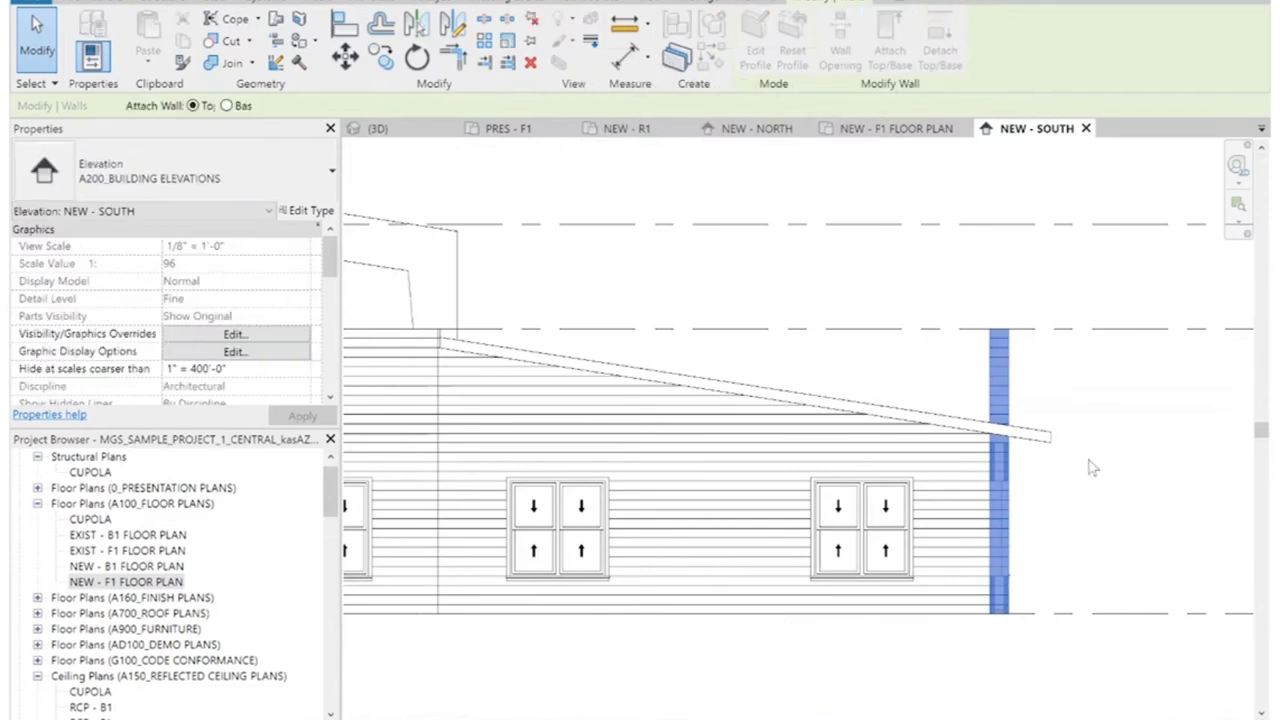
{"action": "left_click", "coordinate": [1048, 440]}
{"action": "key", "text": "Escape"}
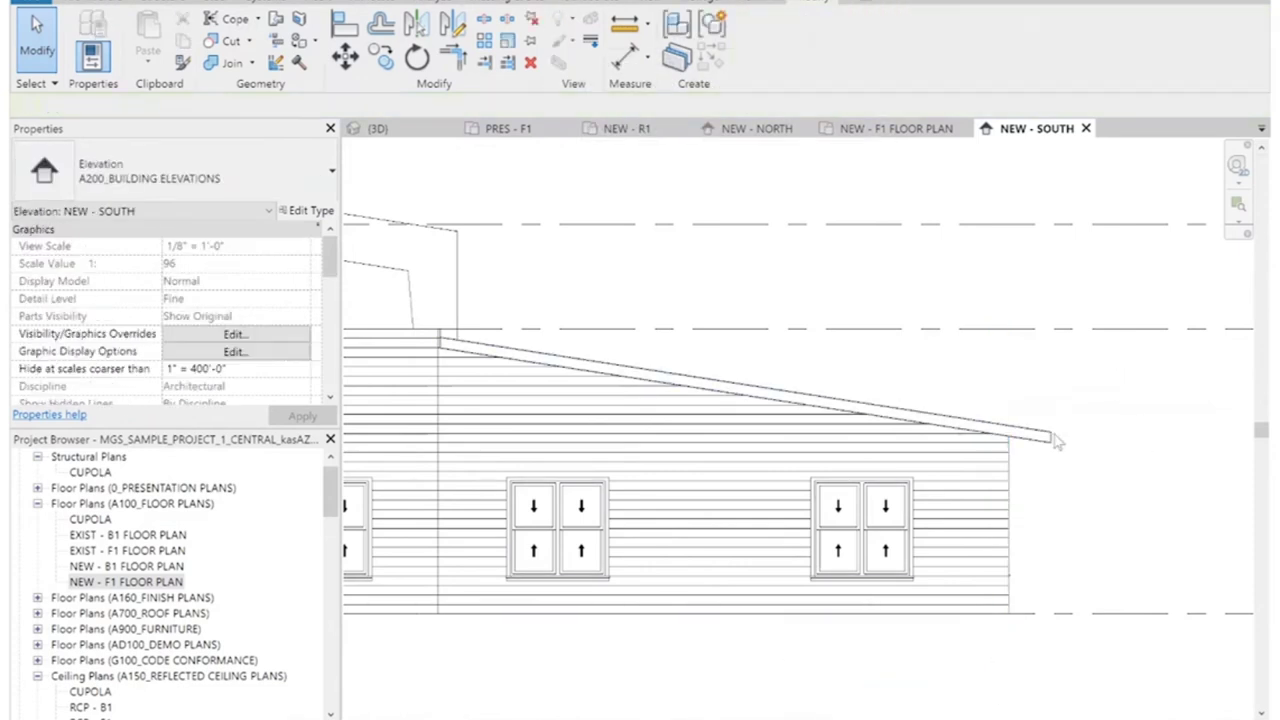
{"action": "scroll", "coordinate": [943, 371], "scroll_direction": "down", "scroll_amount": 3}
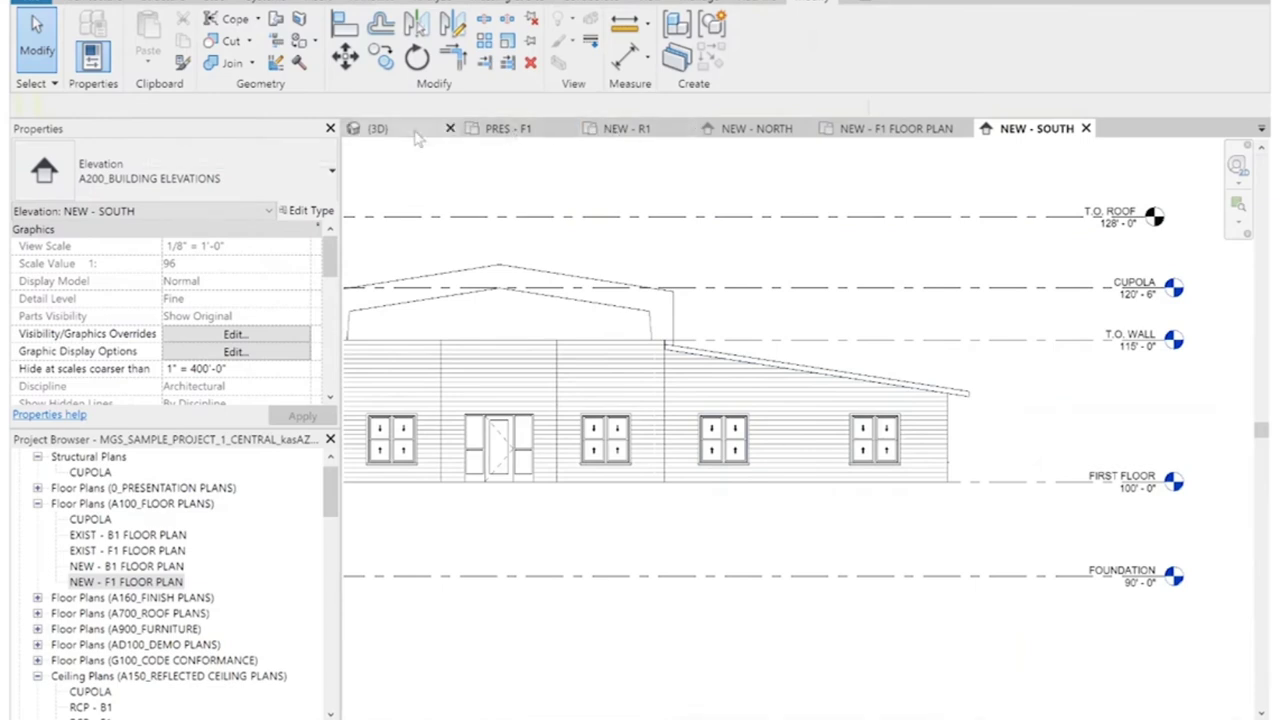
Examine both wing roofs and the walls beneath them in the 3D view from the back, side and front corners.
{"action": "left_click", "coordinate": [375, 128]}
{"action": "left_click", "coordinate": [1160, 214]}
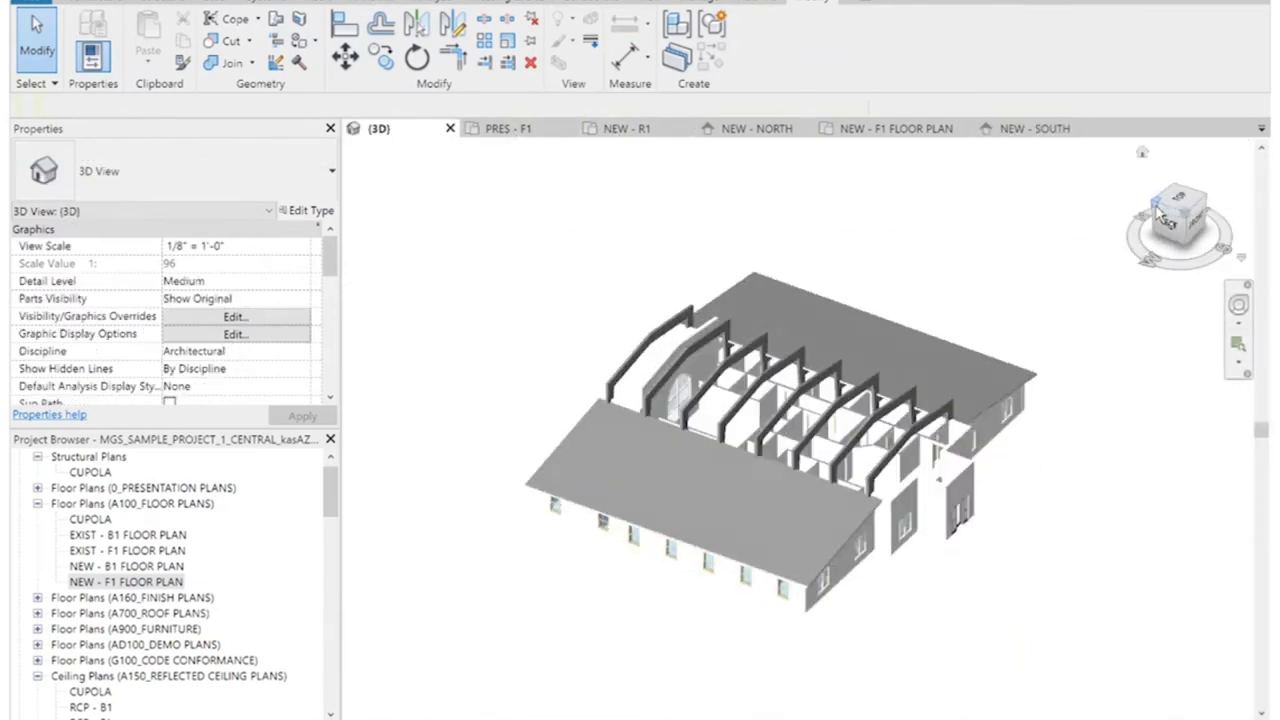
{"action": "left_click", "coordinate": [1158, 210]}
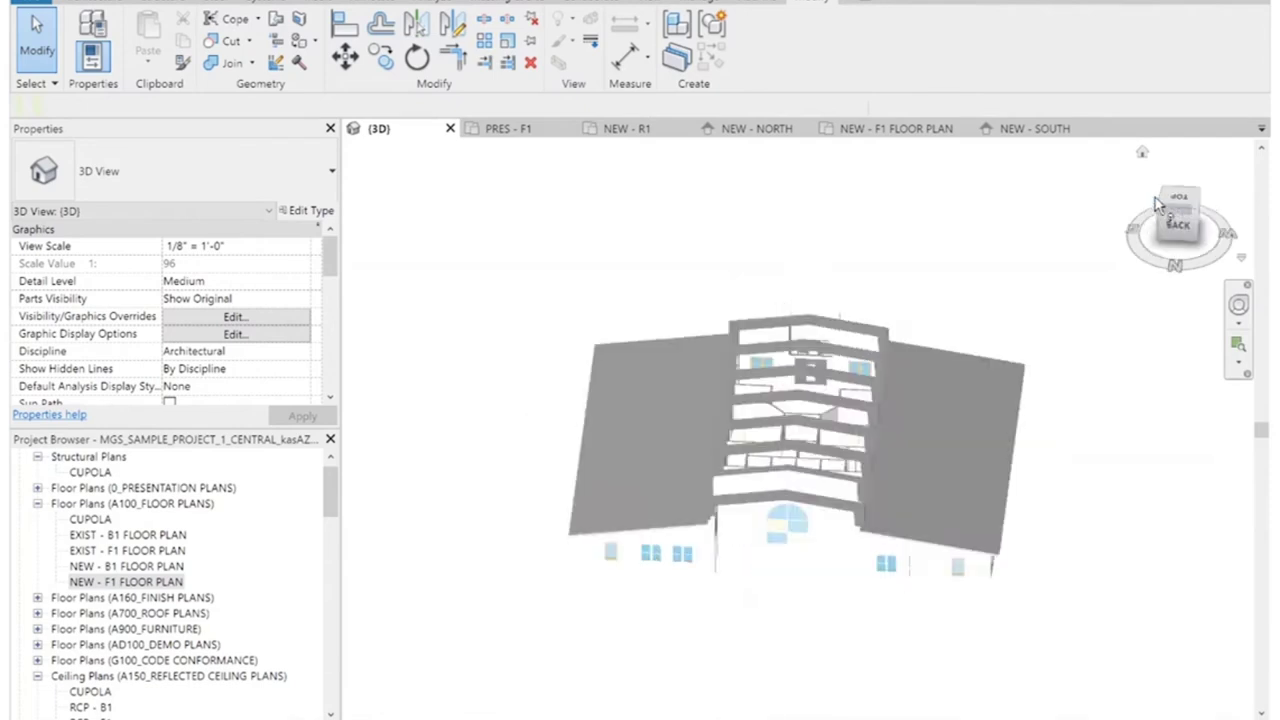
{"action": "scroll", "coordinate": [935, 645], "scroll_direction": "up", "scroll_amount": 5}
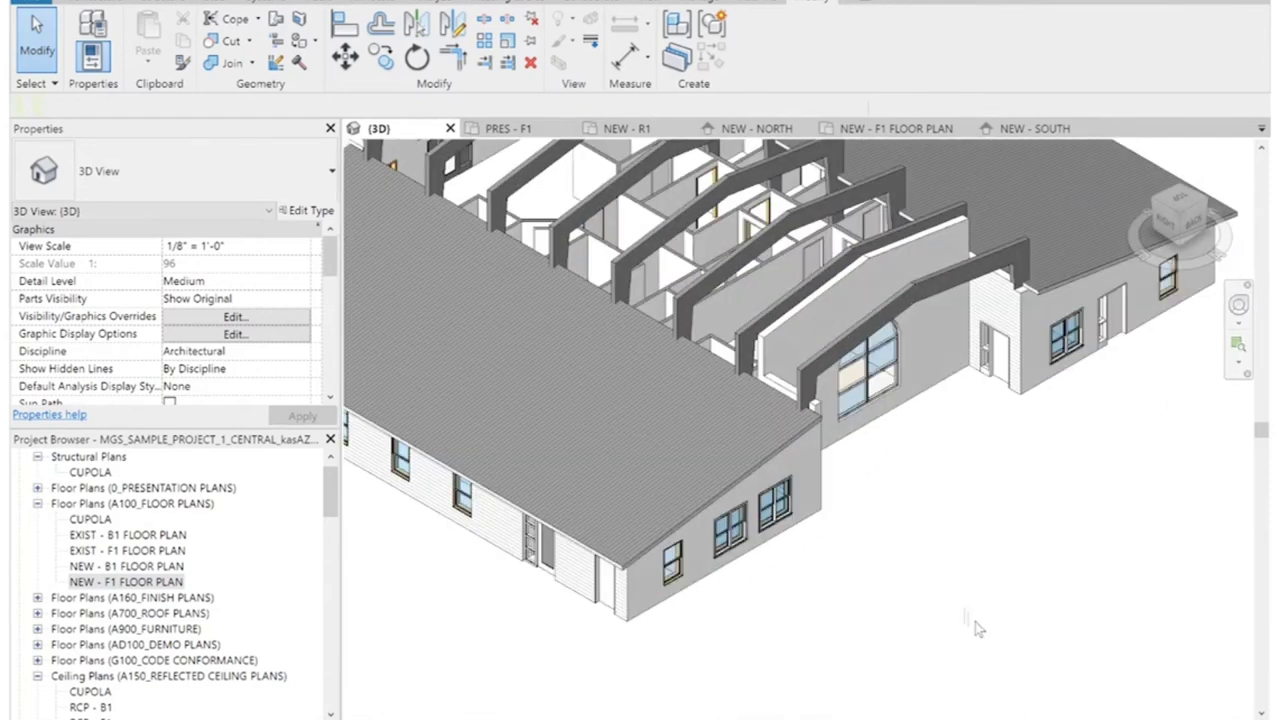
{"action": "middle_click_drag", "start_coordinate": [882, 659], "coordinate": [1160, 667]}
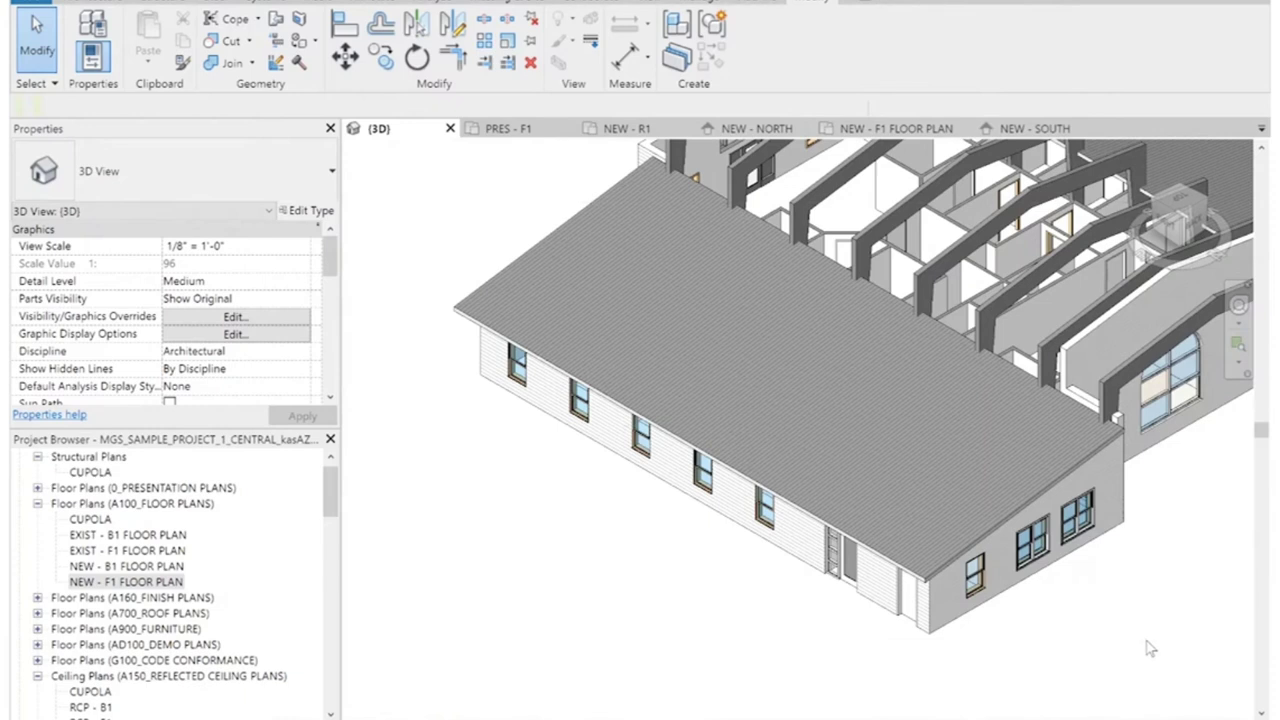
{"action": "scroll", "coordinate": [462, 512], "scroll_direction": "down", "scroll_amount": 3}
{"action": "middle_click_drag", "start_coordinate": [462, 512], "coordinate": [758, 571], "text": "shift"}
{"action": "middle_click_drag", "start_coordinate": [758, 571], "coordinate": [810, 655]}
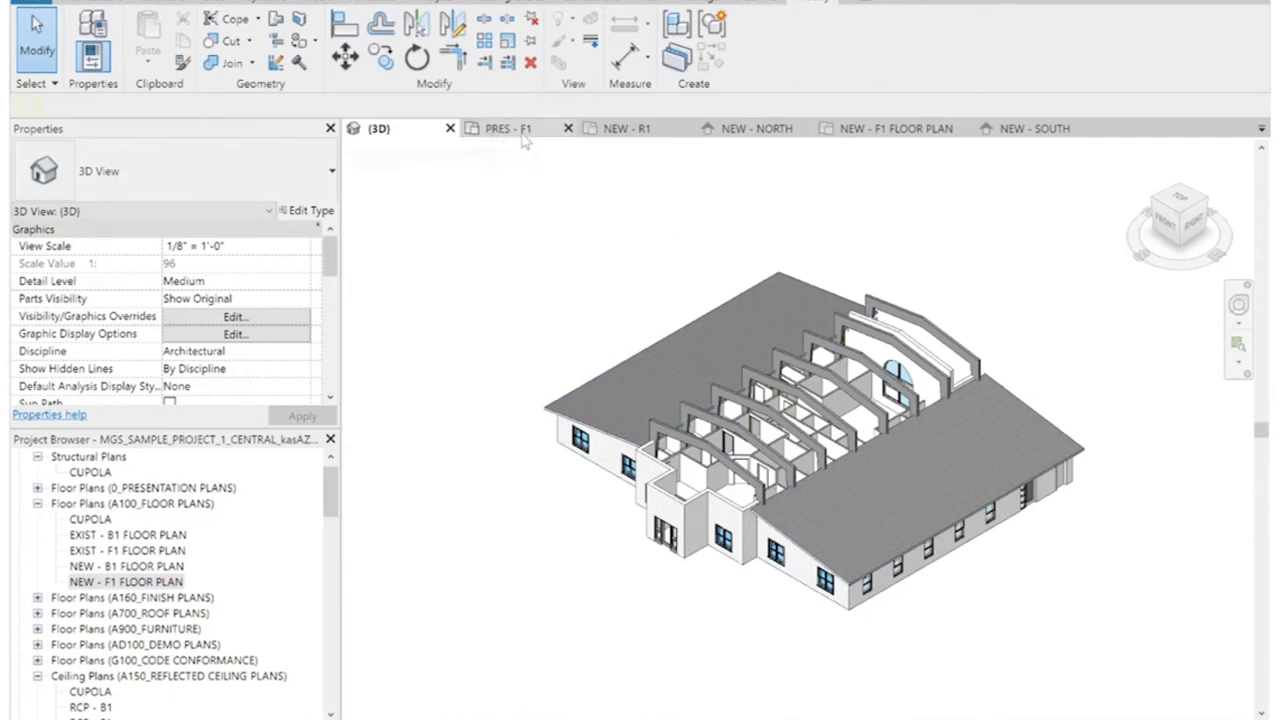
Return to the NEW - SOUTH elevation through its elevation marker in the NEW - F1 FLOOR PLAN view.
{"action": "left_click", "coordinate": [905, 133]}
{"action": "scroll", "coordinate": [830, 582], "scroll_direction": "down", "scroll_amount": 2}
{"action": "double_click", "coordinate": [771, 403]}
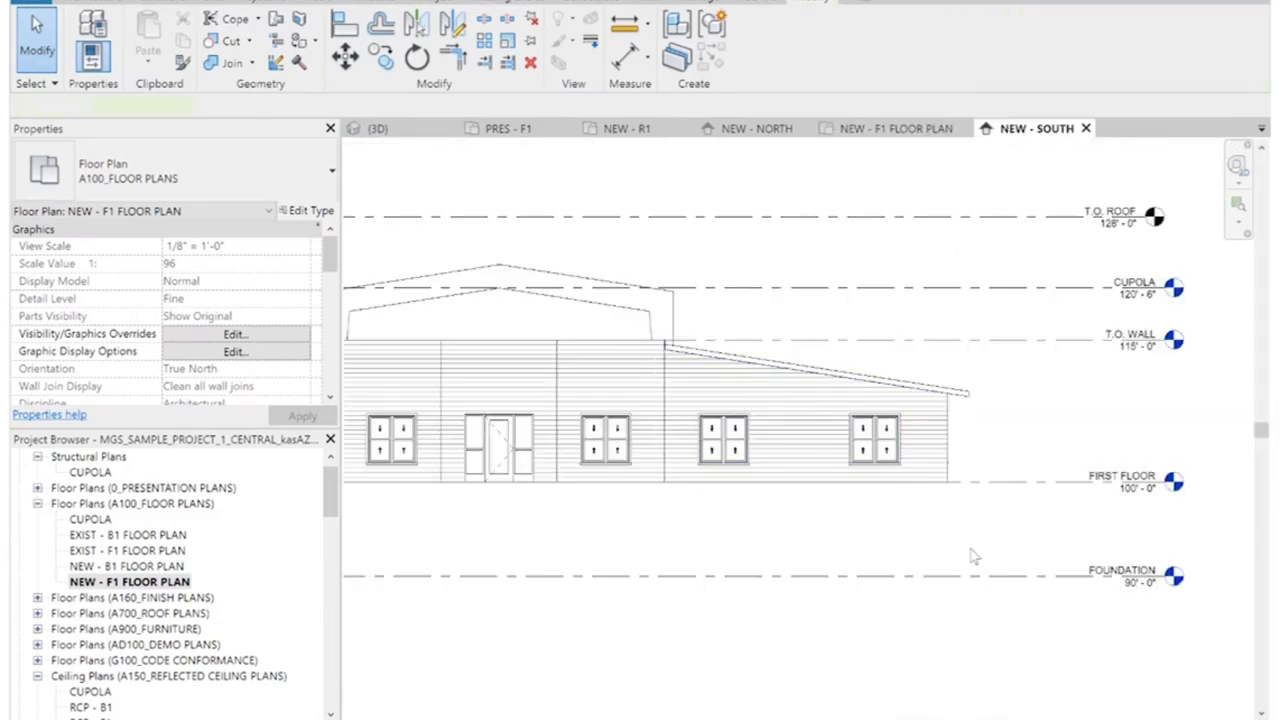
{"action": "scroll", "coordinate": [836, 451], "scroll_direction": "up", "scroll_amount": 3}
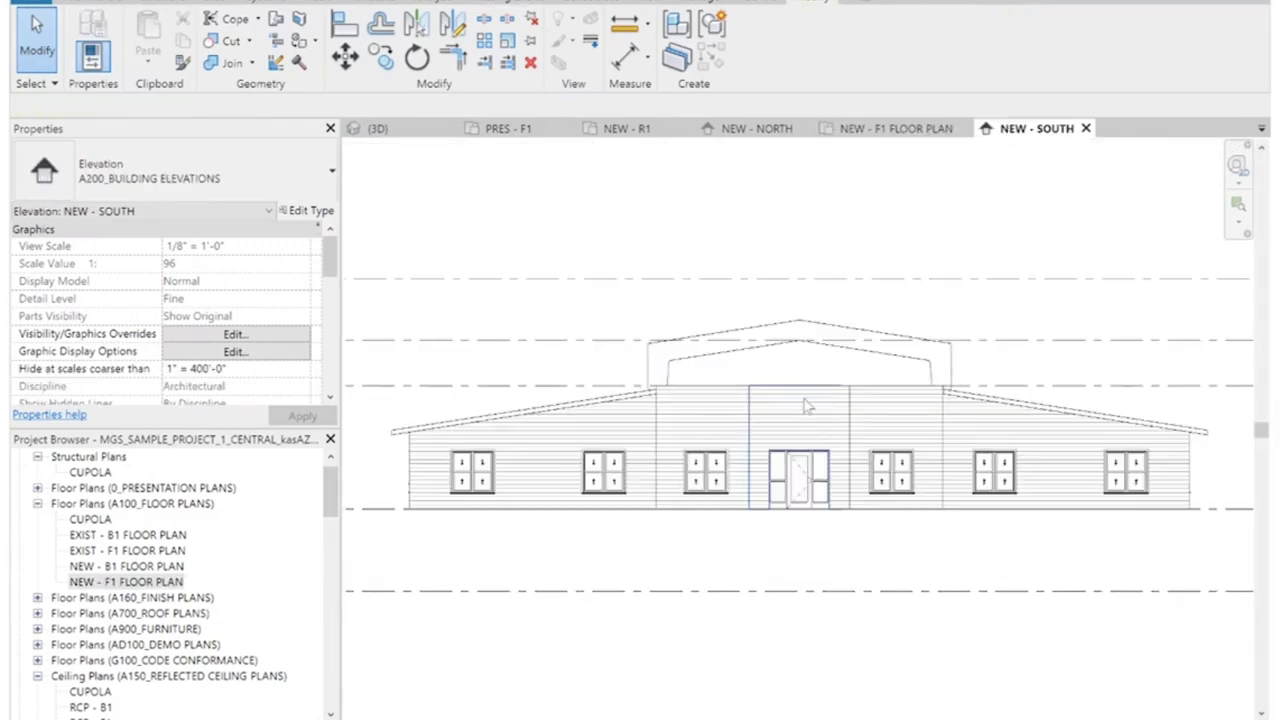
Start a Roof by Extrusion on the front wall beside the entrance as work plane, with reference level T.O. ROOF and offset 0' 0".
{"action": "left_click", "coordinate": [113, 5]}
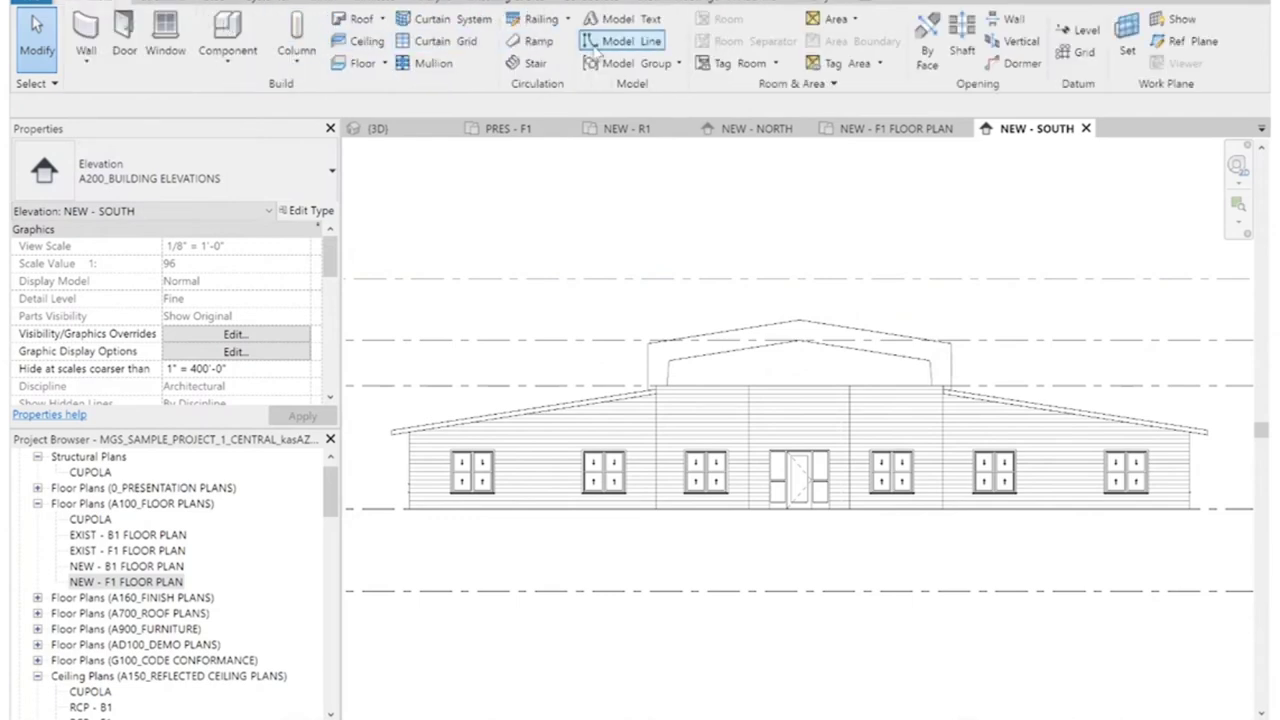
{"action": "left_click", "coordinate": [382, 19]}
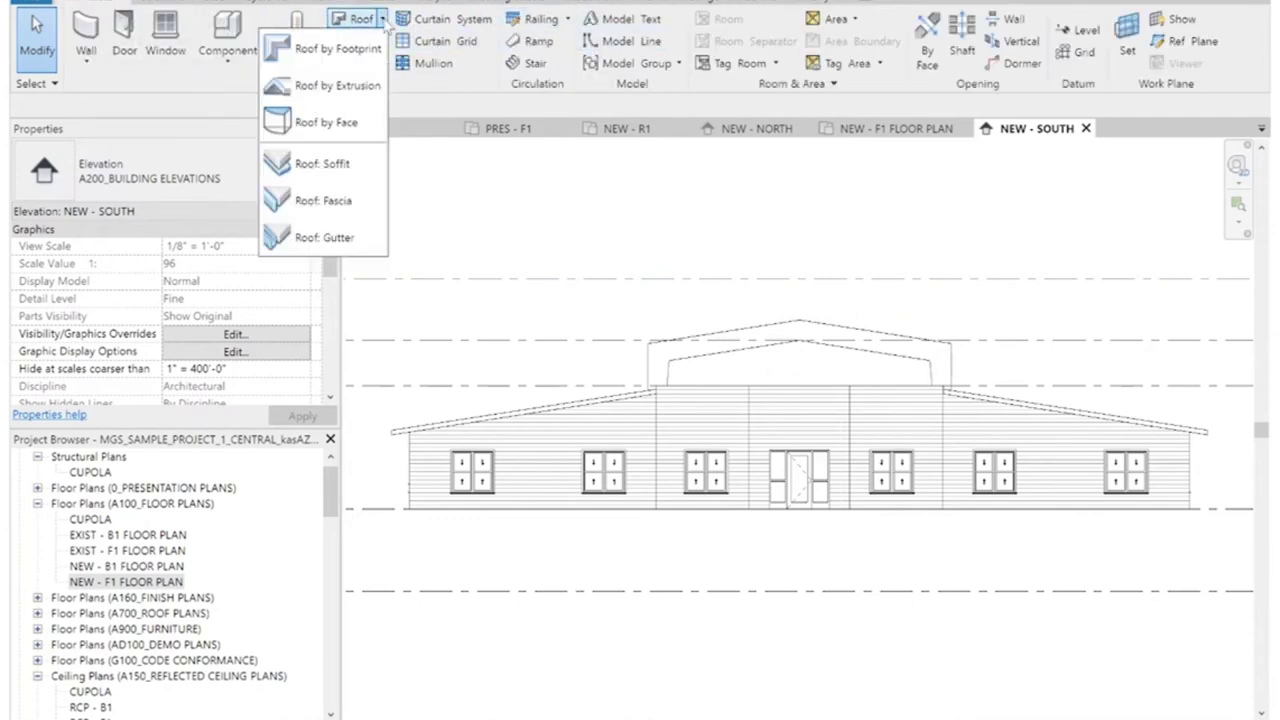
{"action": "left_click", "coordinate": [360, 88]}
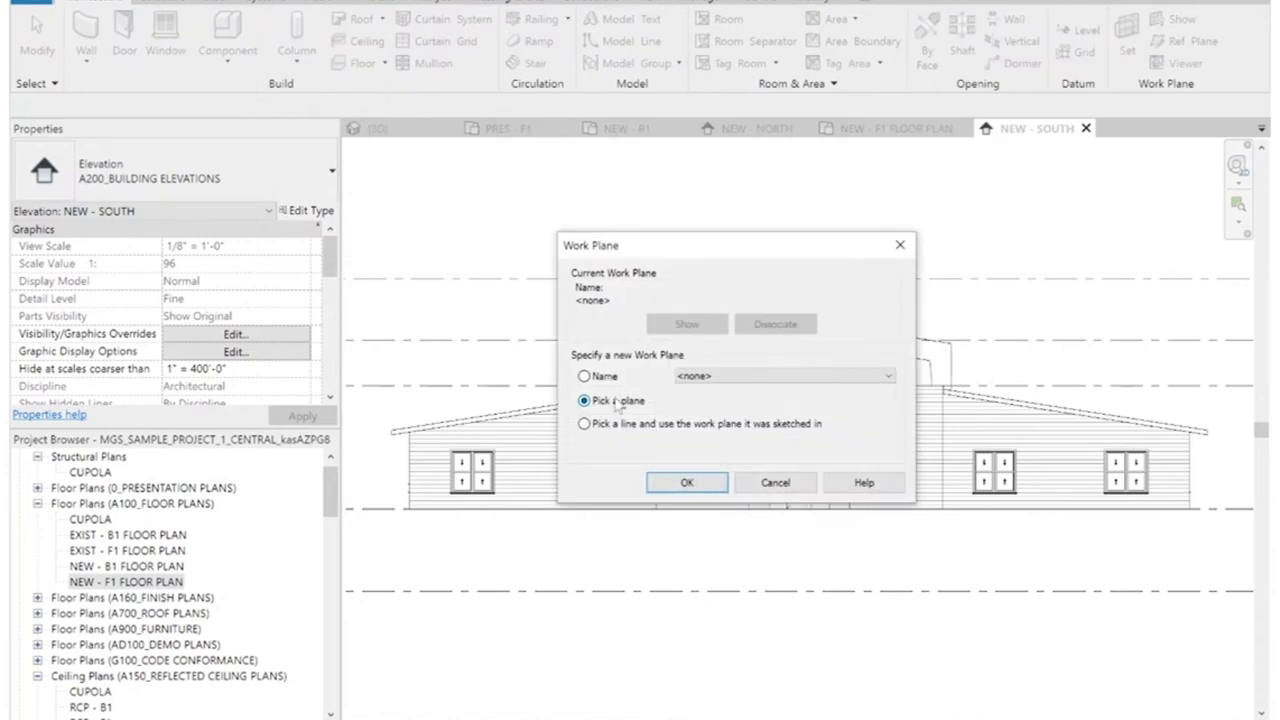
{"action": "left_click", "coordinate": [718, 489]}
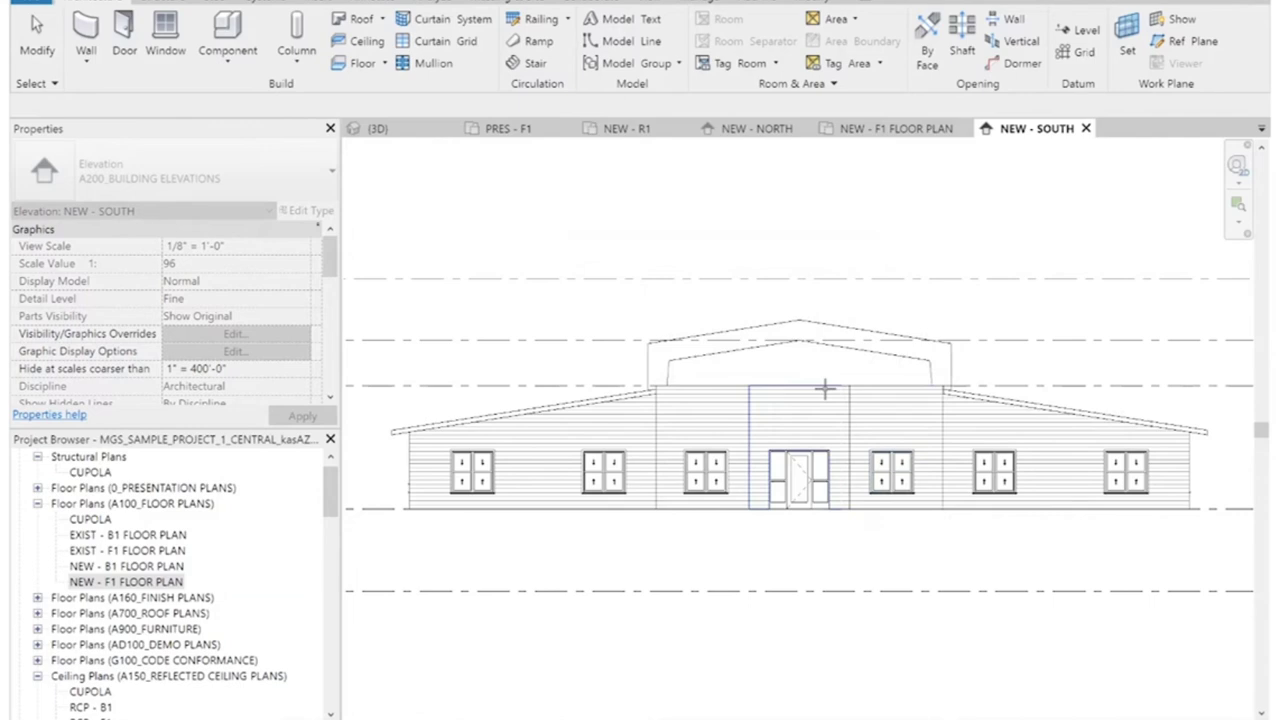
{"action": "left_click", "coordinate": [868, 390]}
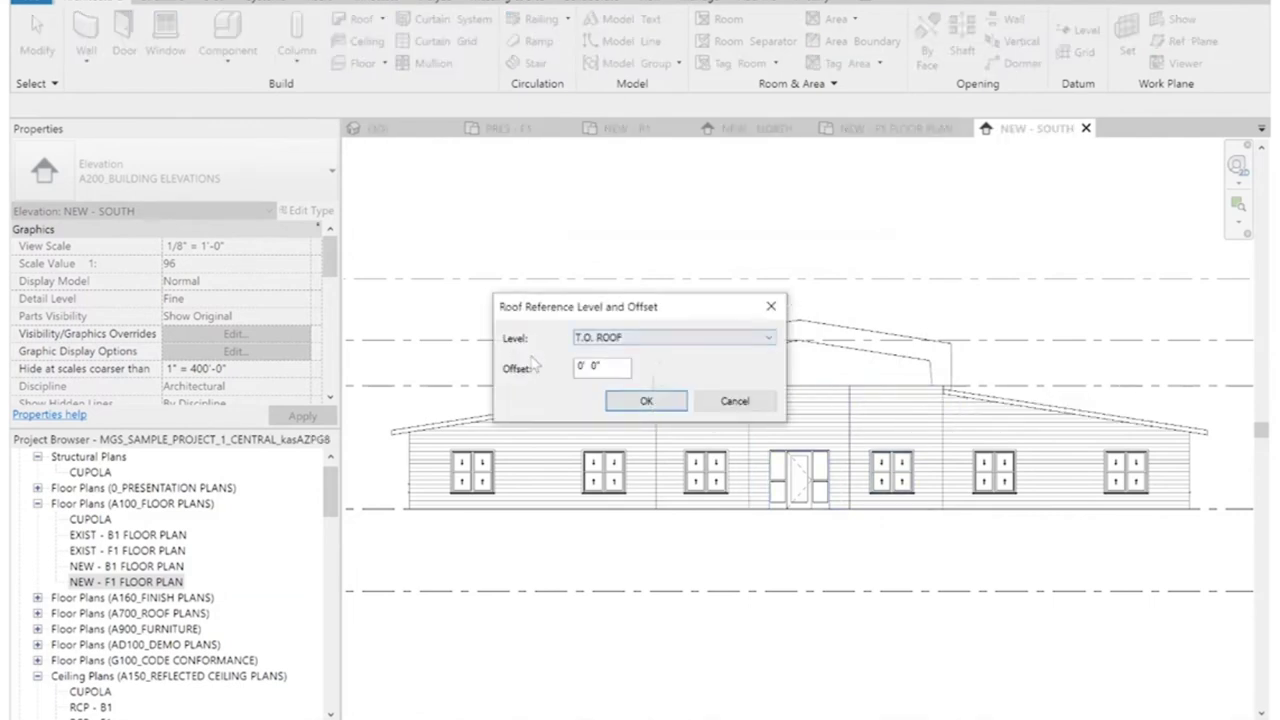
{"action": "left_click", "coordinate": [645, 340]}
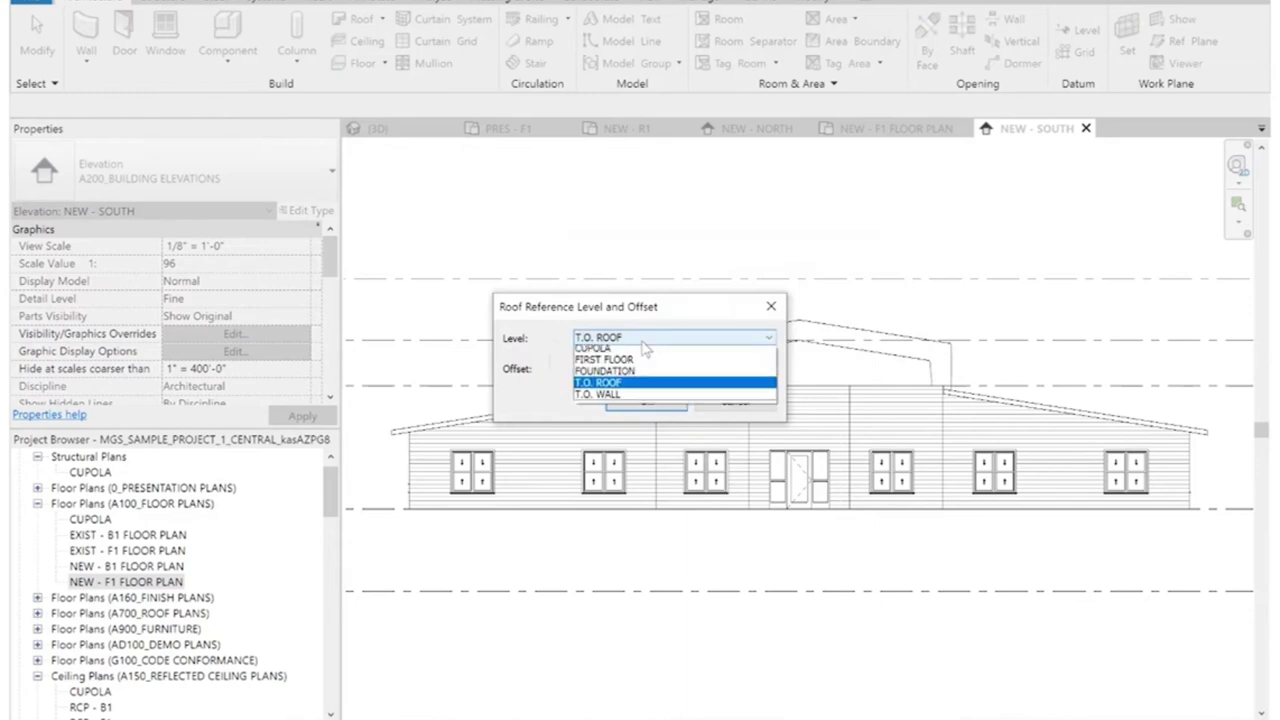
{"action": "left_click", "coordinate": [642, 342]}
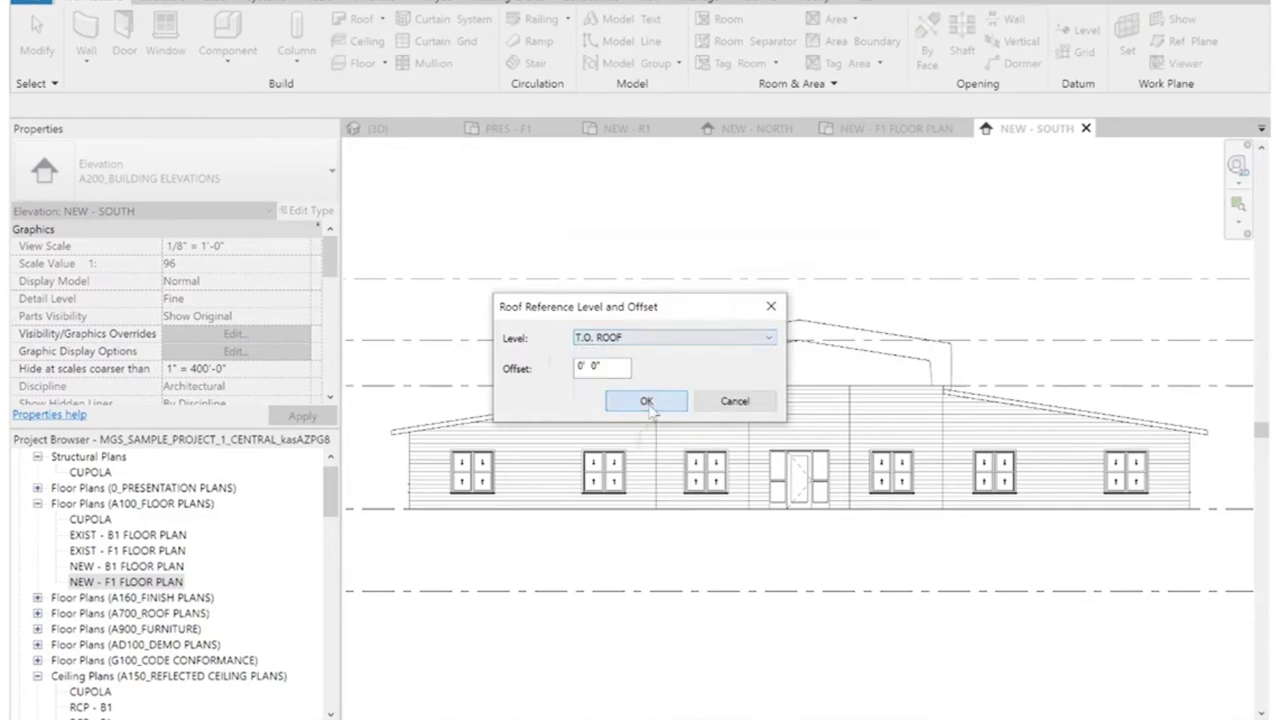
{"action": "left_click", "coordinate": [646, 403]}
Create the central roof's extrusion profile from the frame's two sloping top edges and finish the roof.
{"action": "left_click", "coordinate": [829, 61]}
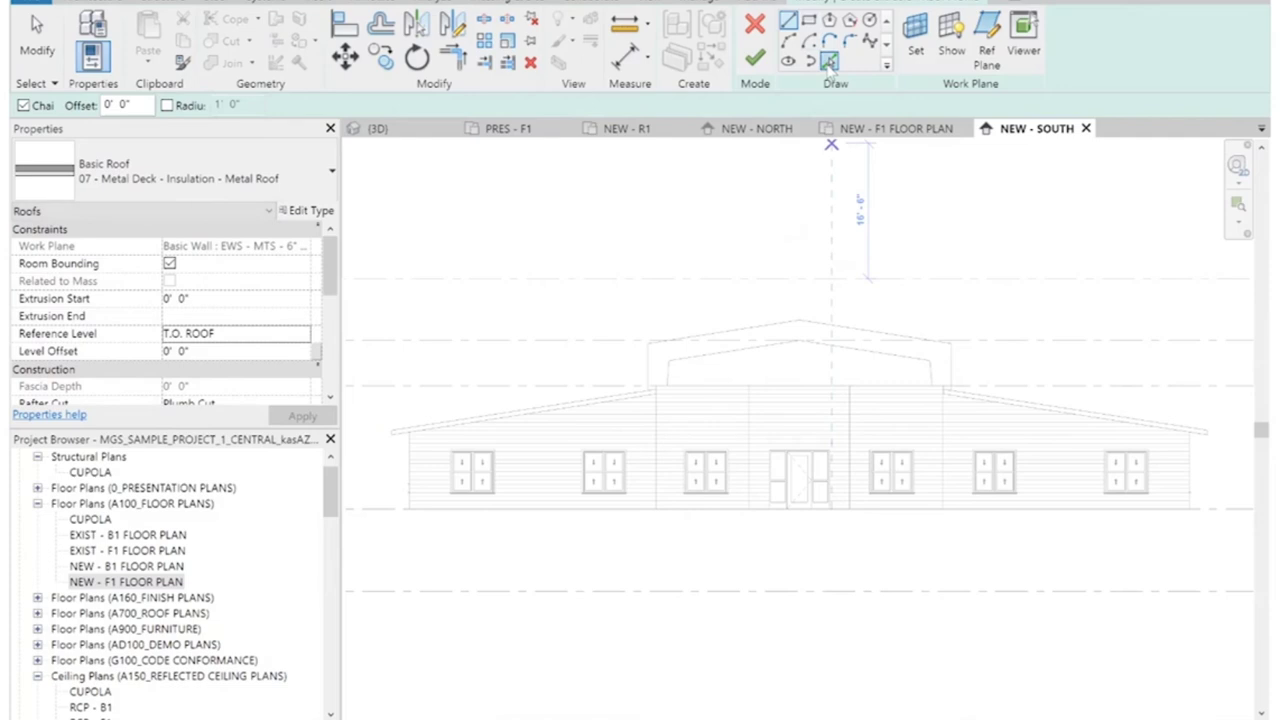
{"action": "left_click", "coordinate": [840, 328]}
{"action": "left_click", "coordinate": [758, 330]}
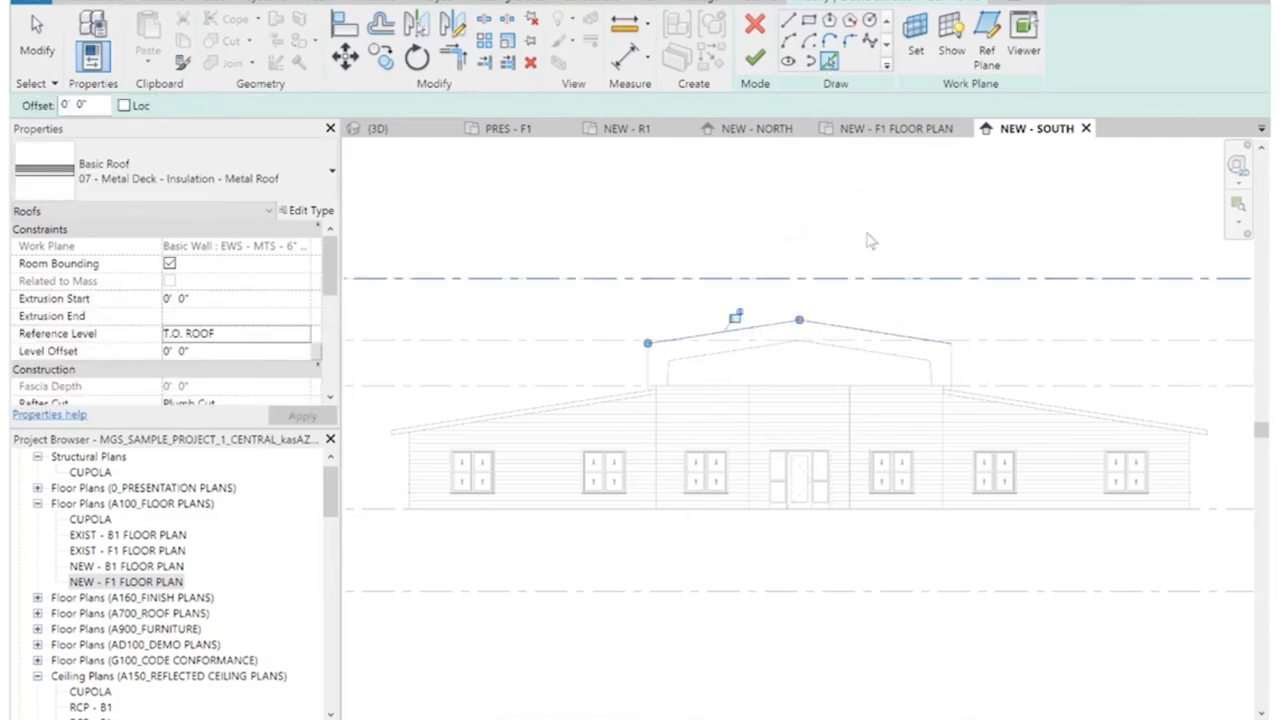
{"action": "left_click", "coordinate": [757, 57]}
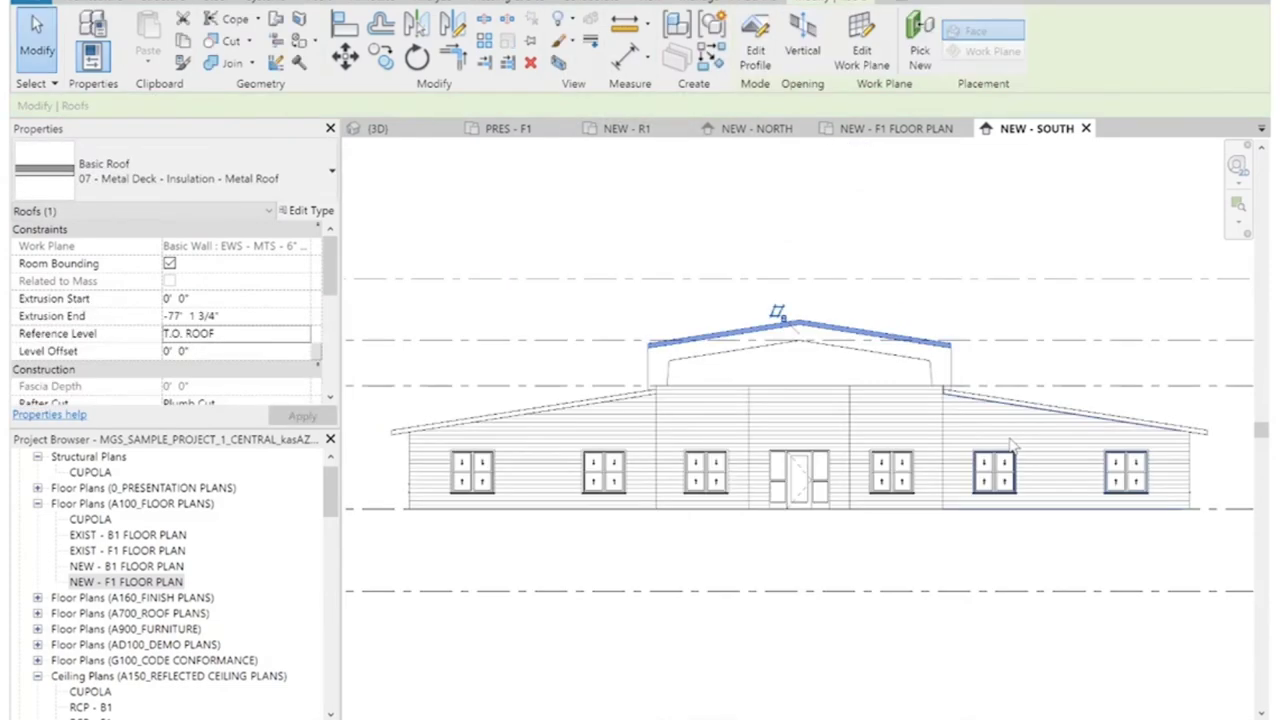
{"action": "scroll", "coordinate": [993, 309], "scroll_direction": "up", "scroll_amount": 2}
{"action": "left_click", "coordinate": [993, 309]}
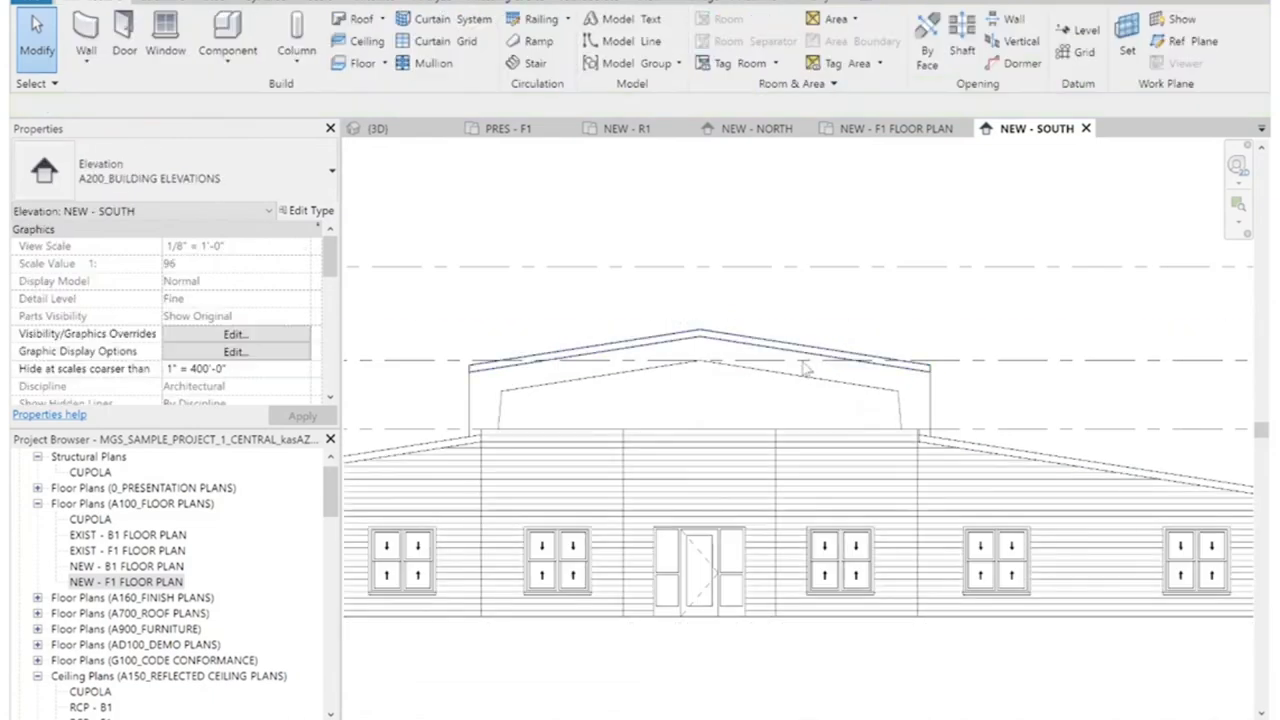
Select the central roof in the 3D view and move it up in the NEW - SOUTH elevation until its underside meets the frame's ridge.
{"action": "left_click", "coordinate": [432, 134]}
{"action": "scroll", "coordinate": [800, 490], "scroll_direction": "up", "scroll_amount": 3}
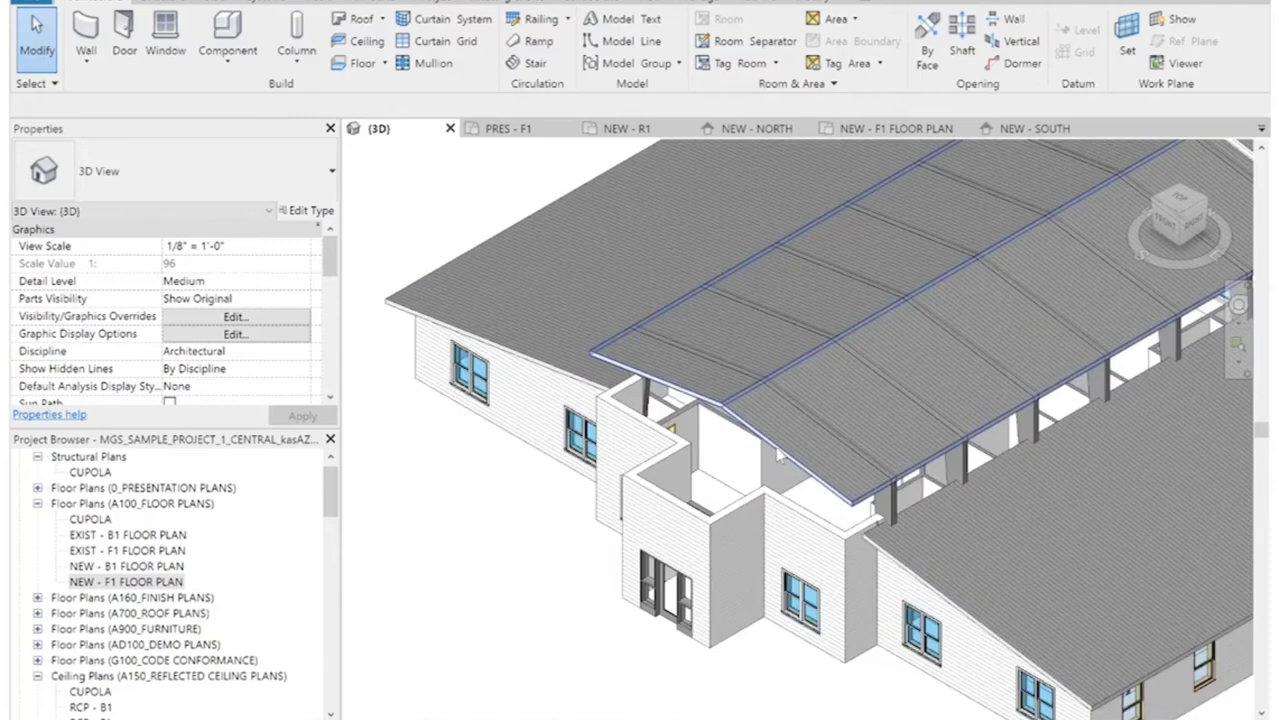
{"action": "left_click", "coordinate": [778, 455]}
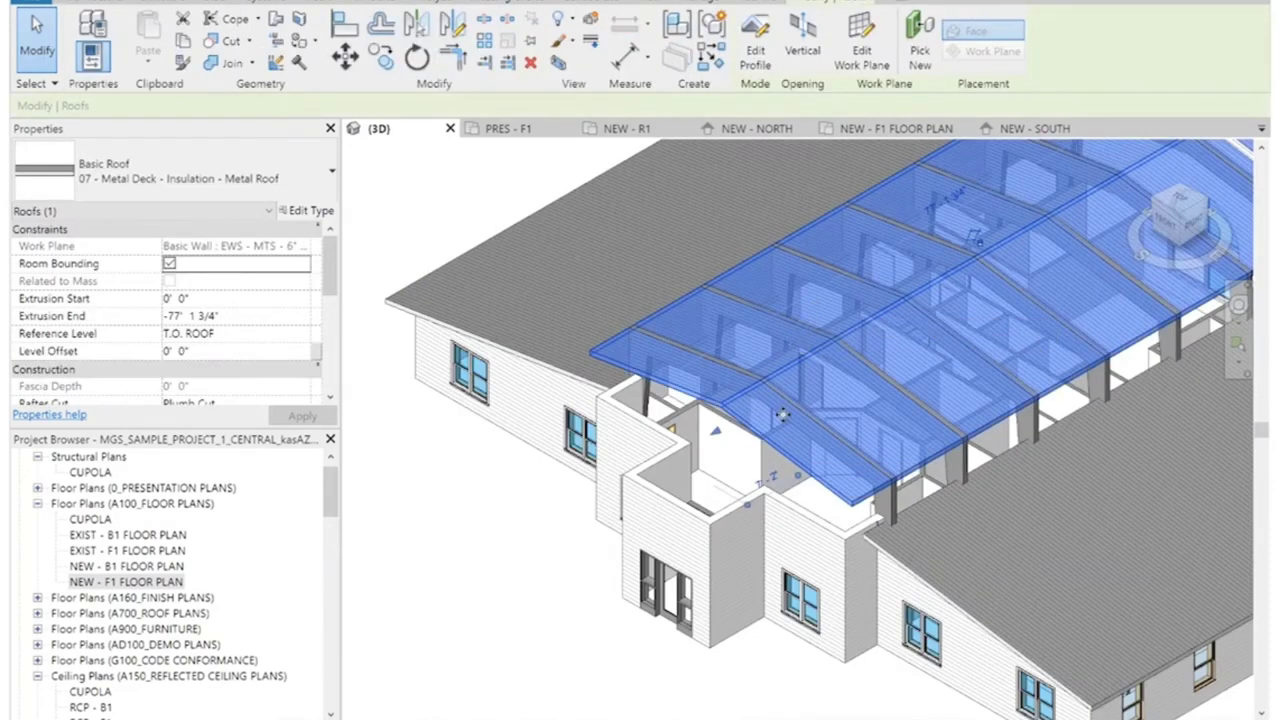
{"action": "left_click", "coordinate": [1010, 135]}
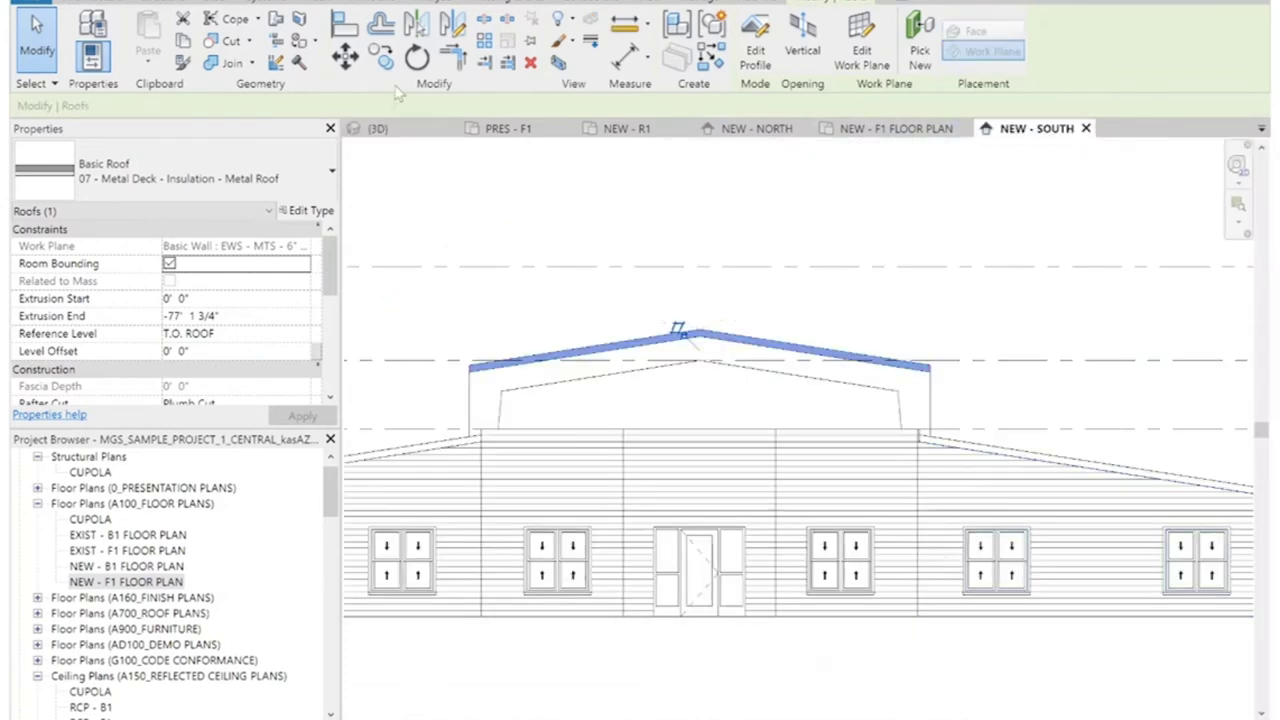
{"action": "scroll", "coordinate": [742, 381], "scroll_direction": "up", "scroll_amount": 1}
{"action": "key", "text": "m"}
{"action": "key", "text": "v"}
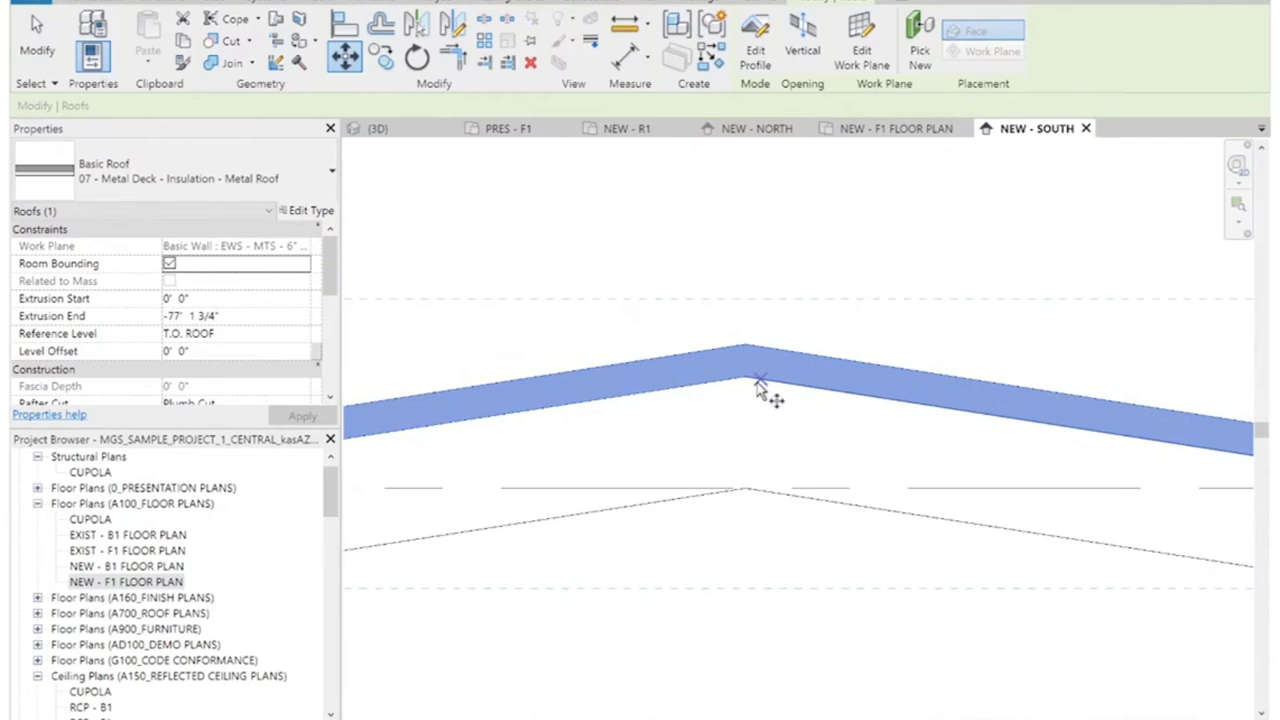
{"action": "left_click", "coordinate": [746, 377]}
{"action": "left_click", "coordinate": [746, 345]}
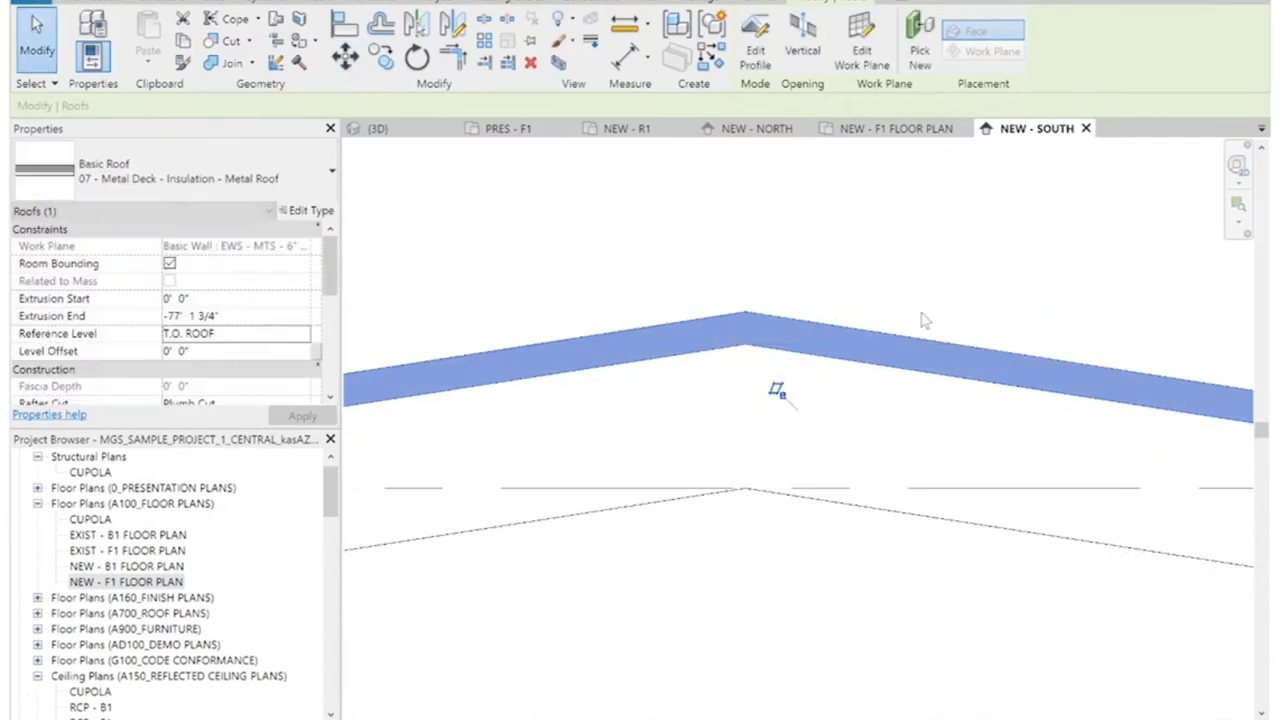
{"action": "scroll", "coordinate": [921, 313], "scroll_direction": "down", "scroll_amount": 5}
{"action": "left_click", "coordinate": [1108, 311]}
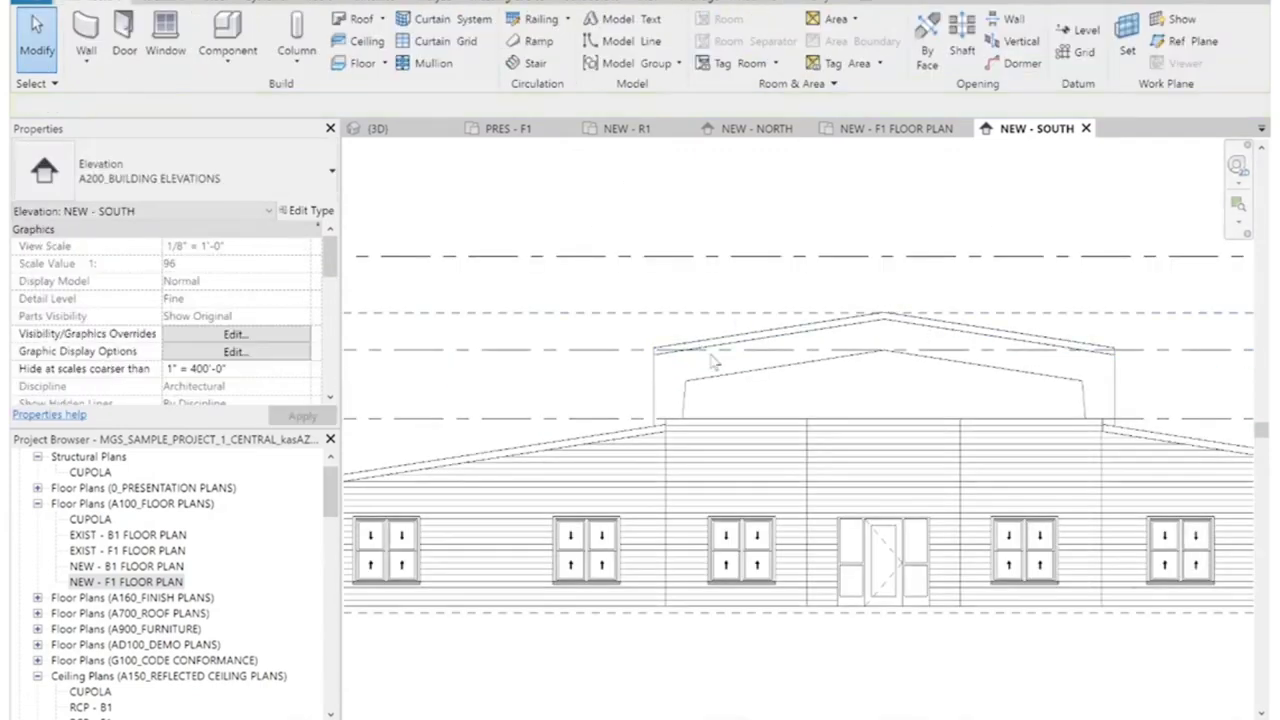
Edit the central roof's profile and extend its right slope past the frame with a 2'-0" line at the same pitch.
{"action": "left_click", "coordinate": [750, 324]}
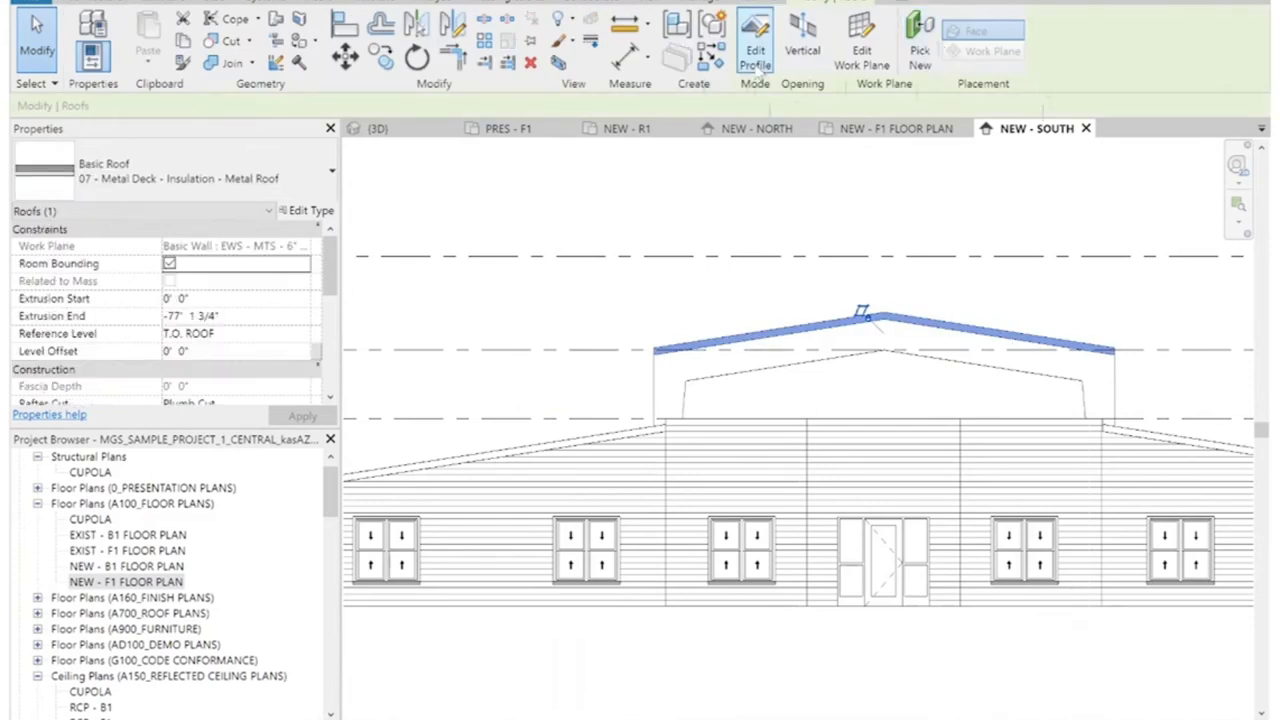
{"action": "left_click", "coordinate": [1083, 343]}
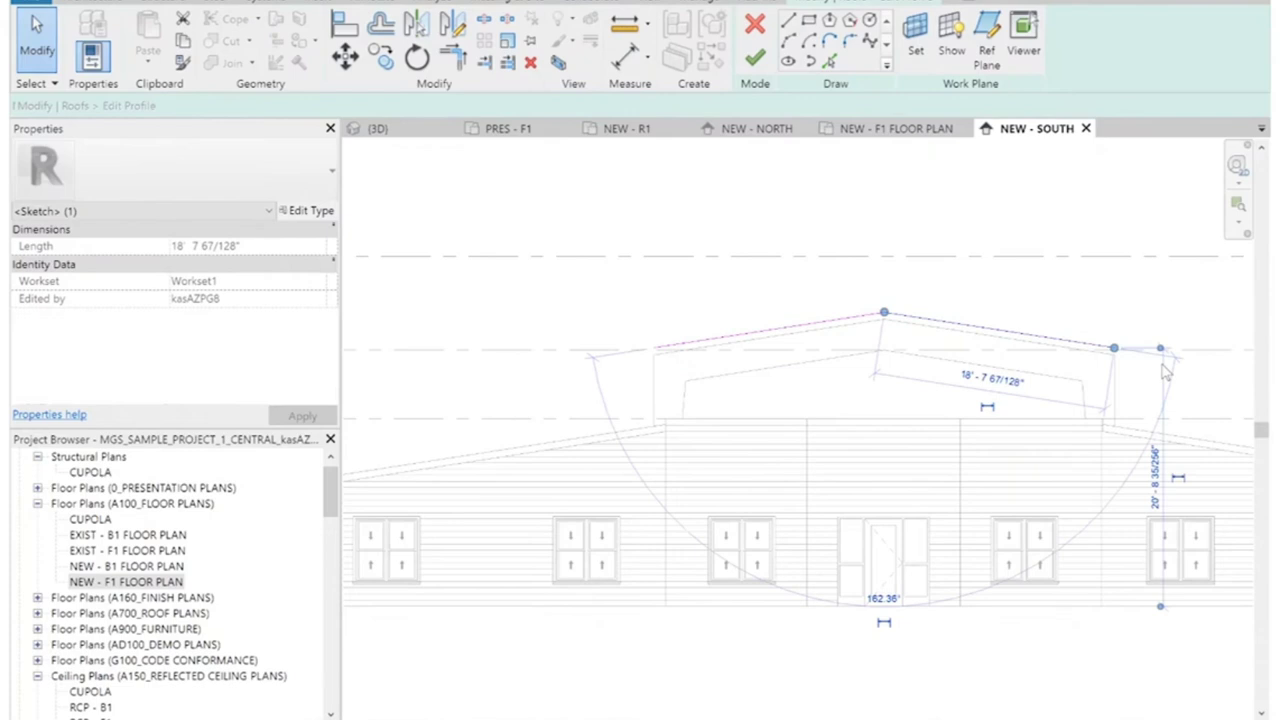
{"action": "scroll", "coordinate": [1162, 362], "scroll_direction": "up", "scroll_amount": 3}
{"action": "scroll", "coordinate": [1095, 345], "scroll_direction": "up", "scroll_amount": 3}
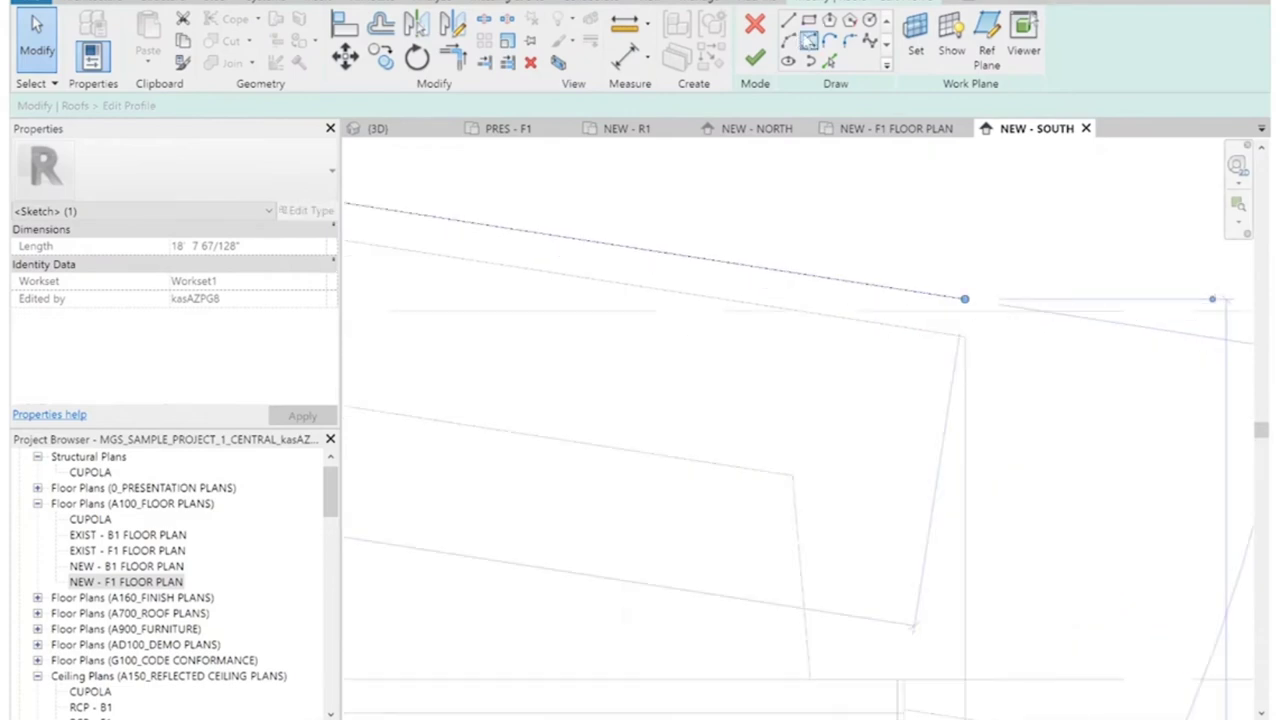
{"action": "key", "text": "l"}
{"action": "key", "text": "i"}
{"action": "left_click", "coordinate": [965, 299]}
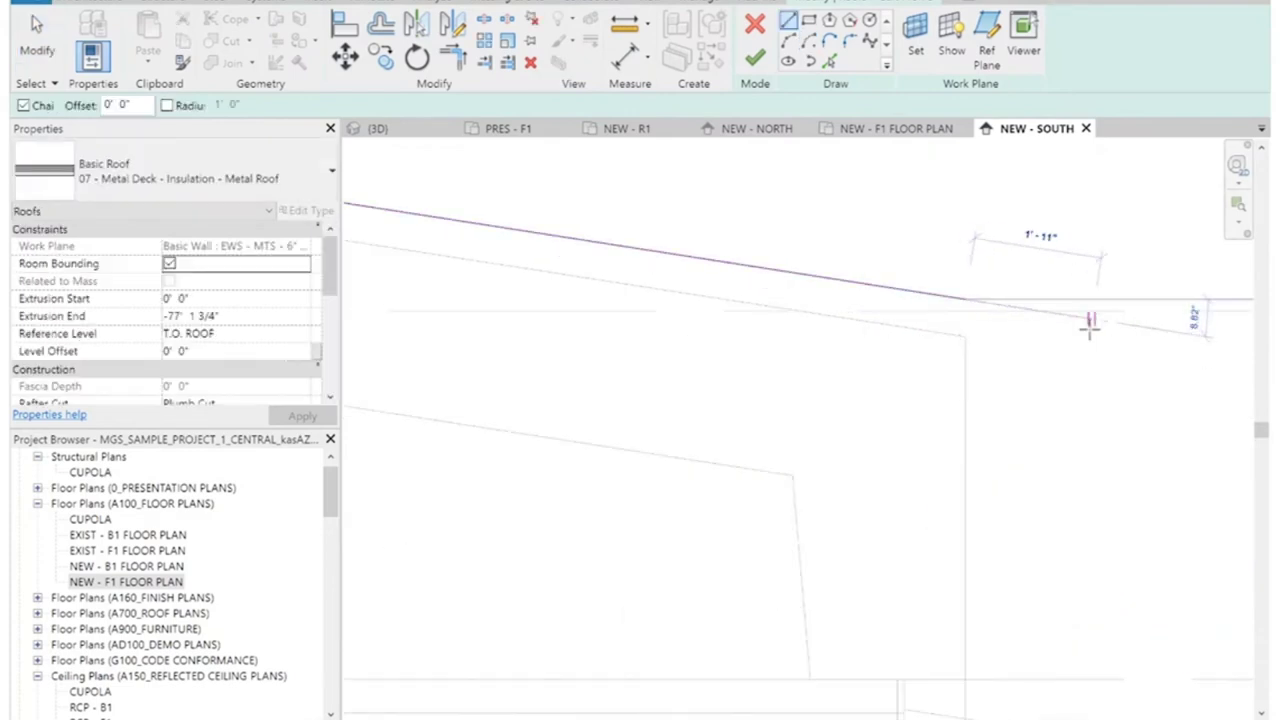
{"action": "type", "text": "2"}
{"action": "key", "text": "Return"}
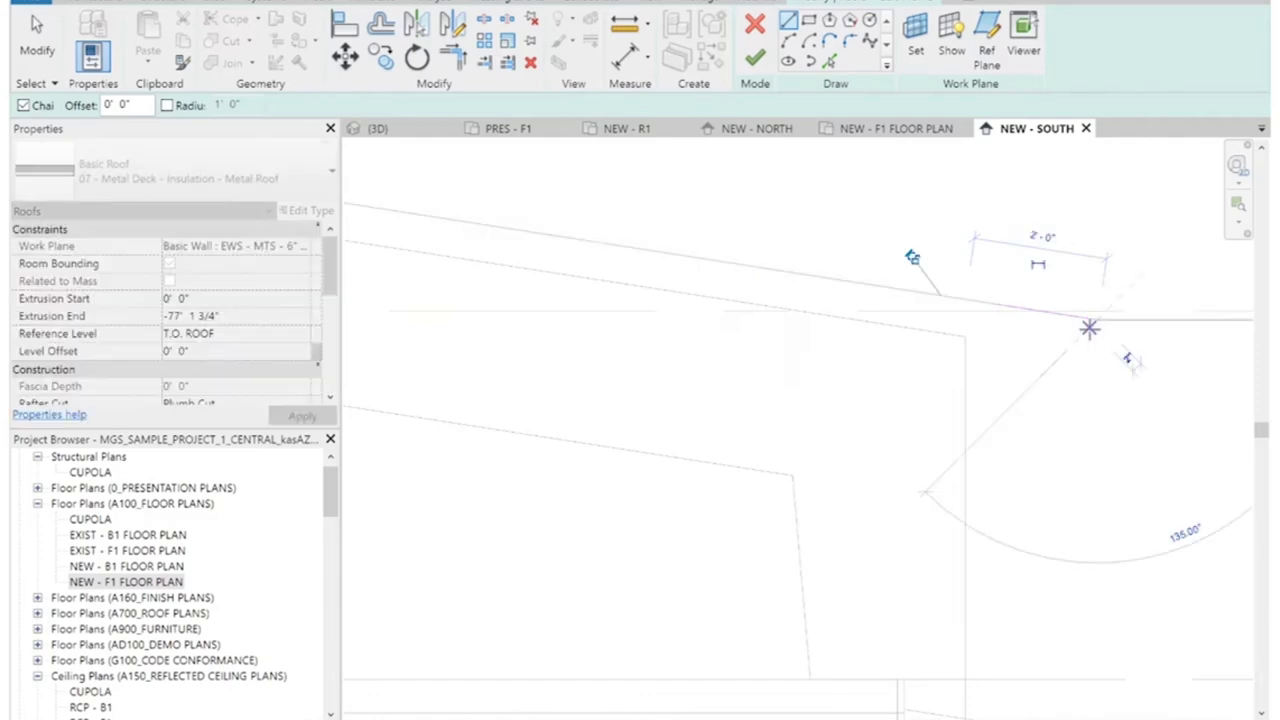
{"action": "key", "text": "Escape"}
{"action": "key", "text": "Escape"}
Sketch a matching eave line beyond the left end of the central roof's profile.
{"action": "scroll", "coordinate": [1163, 456], "scroll_direction": "down", "scroll_amount": 5}
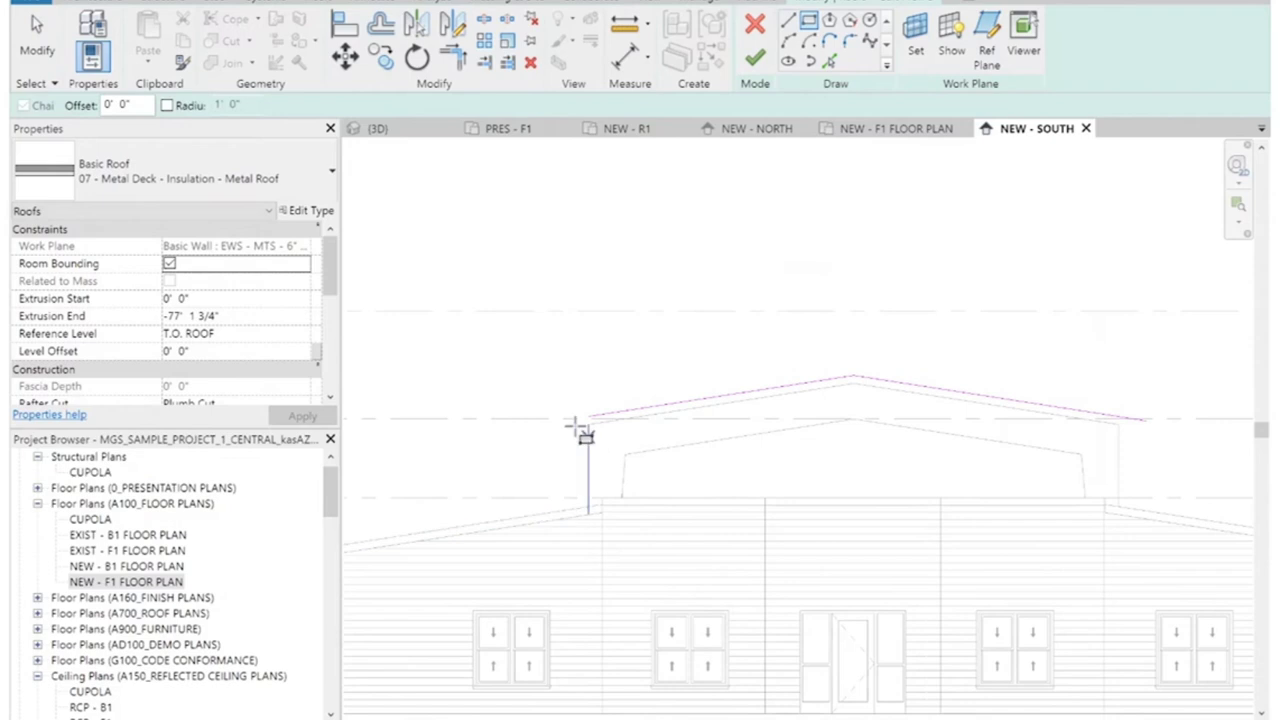
{"action": "scroll", "coordinate": [590, 445], "scroll_direction": "up", "scroll_amount": 5}
{"action": "left_click", "coordinate": [603, 409]}
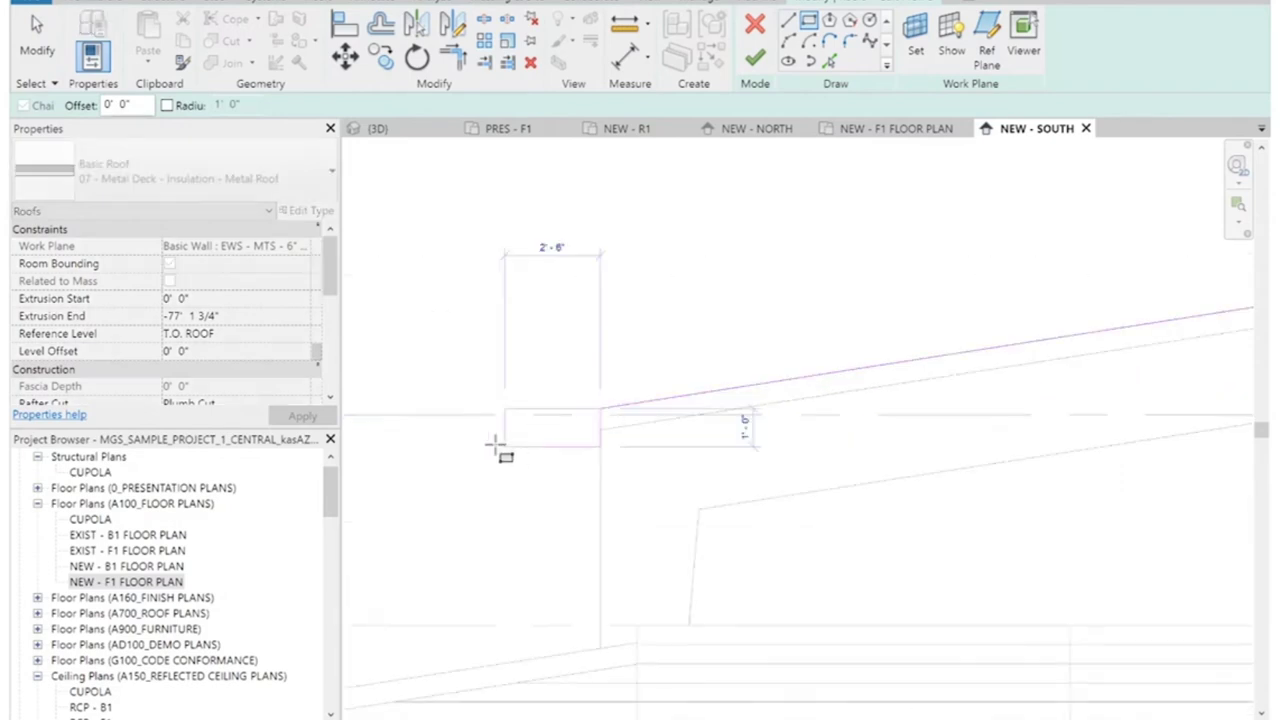
{"action": "key", "text": "Escape"}
Replace the two original slope lines by trimming the eave lines together at the ridge, and finish the profile edit.
{"action": "left_click", "coordinate": [657, 394]}
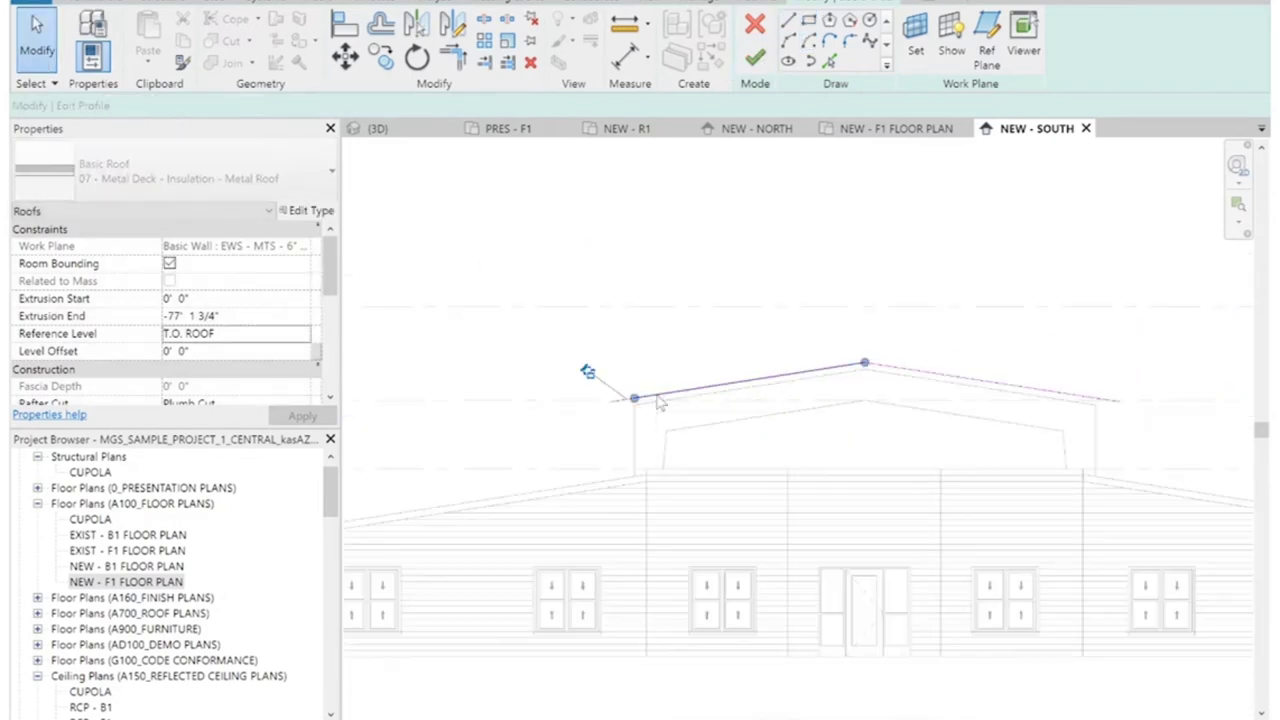
{"action": "key", "text": "Delete"}
{"action": "left_click", "coordinate": [945, 376]}
{"action": "key", "text": "Delete"}
{"action": "key", "text": "t"}
{"action": "key", "text": "r"}
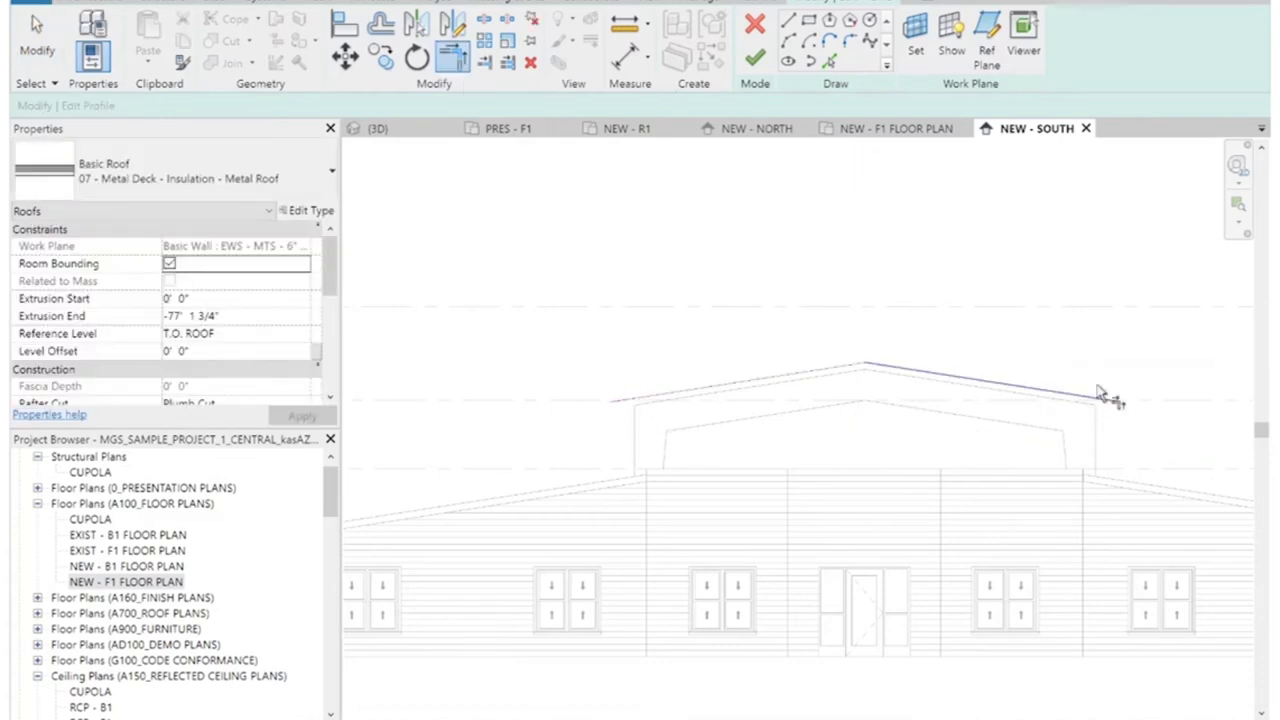
{"action": "left_click", "coordinate": [755, 60]}
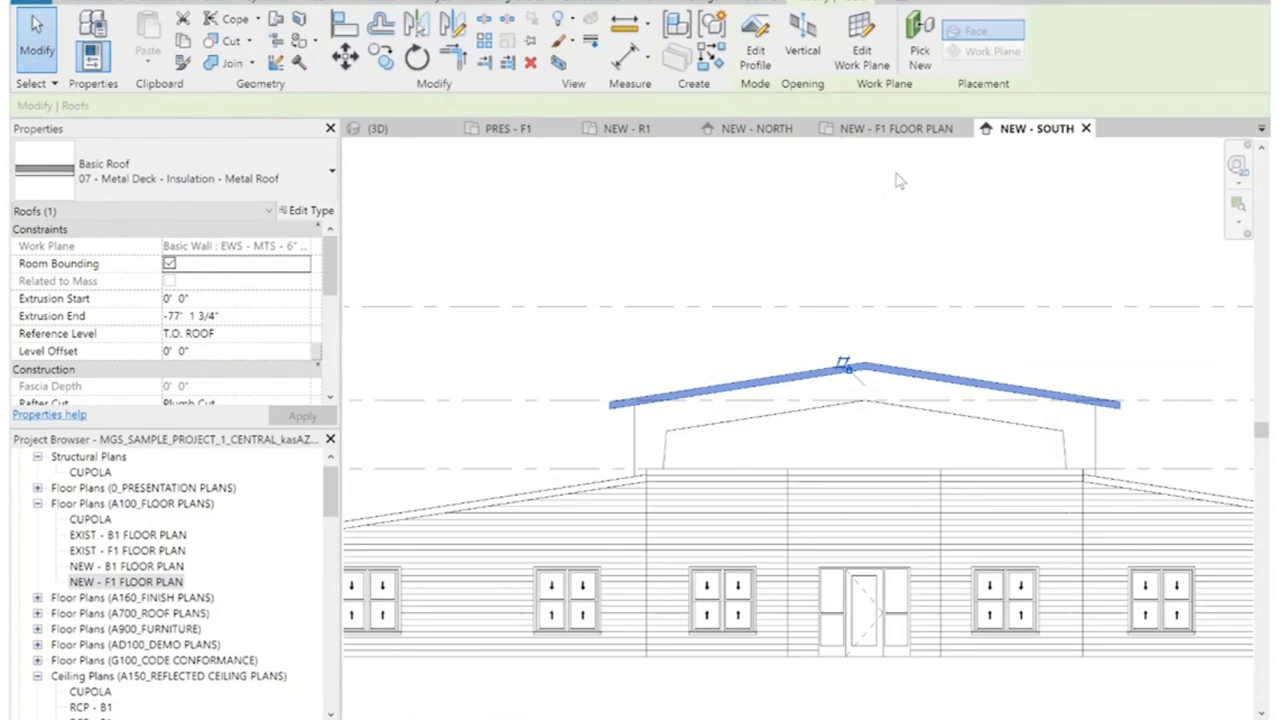
{"action": "left_click", "coordinate": [894, 180]}
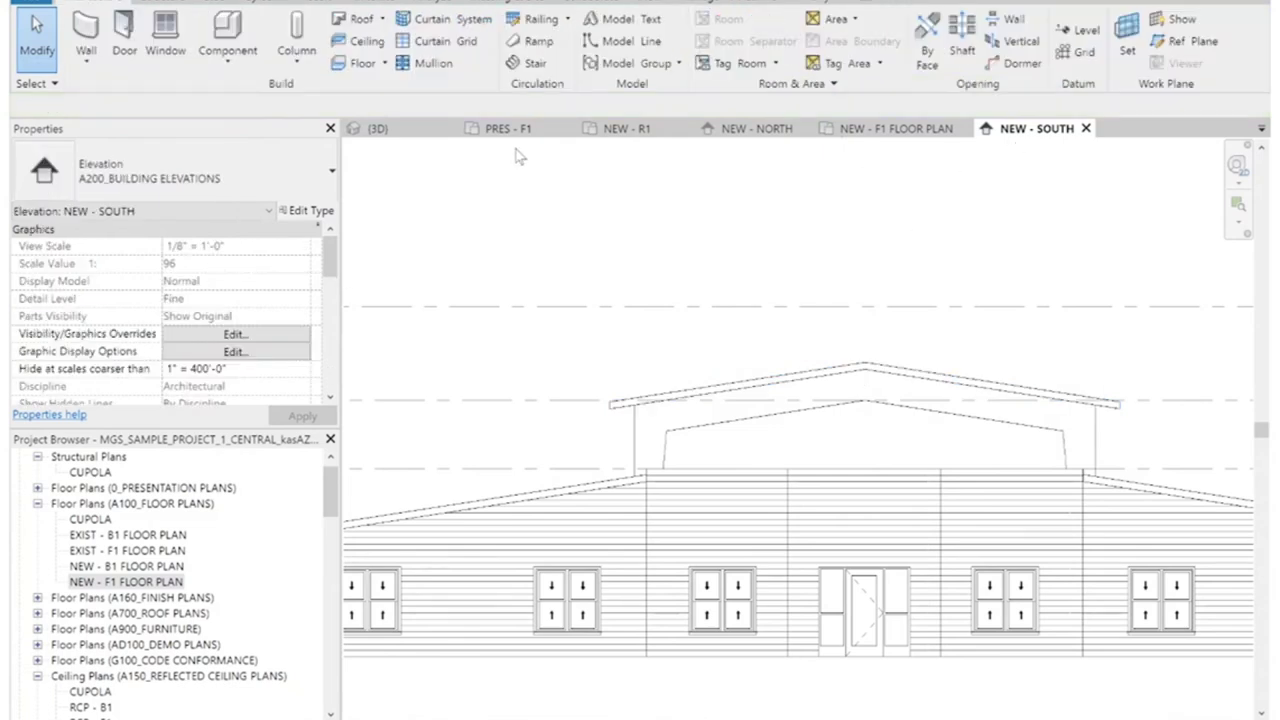
In the 3D view, attach the top of the front wall right of the entrance to the central roof.
{"action": "left_click", "coordinate": [420, 131]}
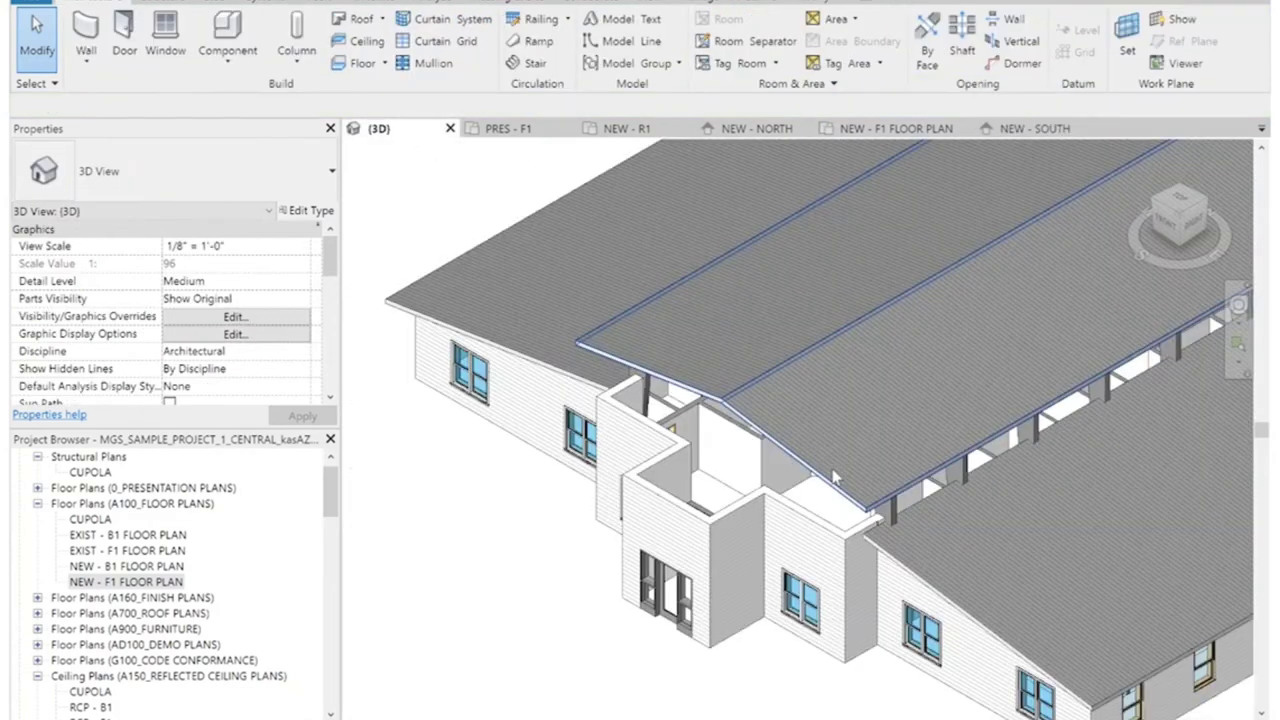
{"action": "scroll", "coordinate": [632, 445], "scroll_direction": "down", "scroll_amount": 5}
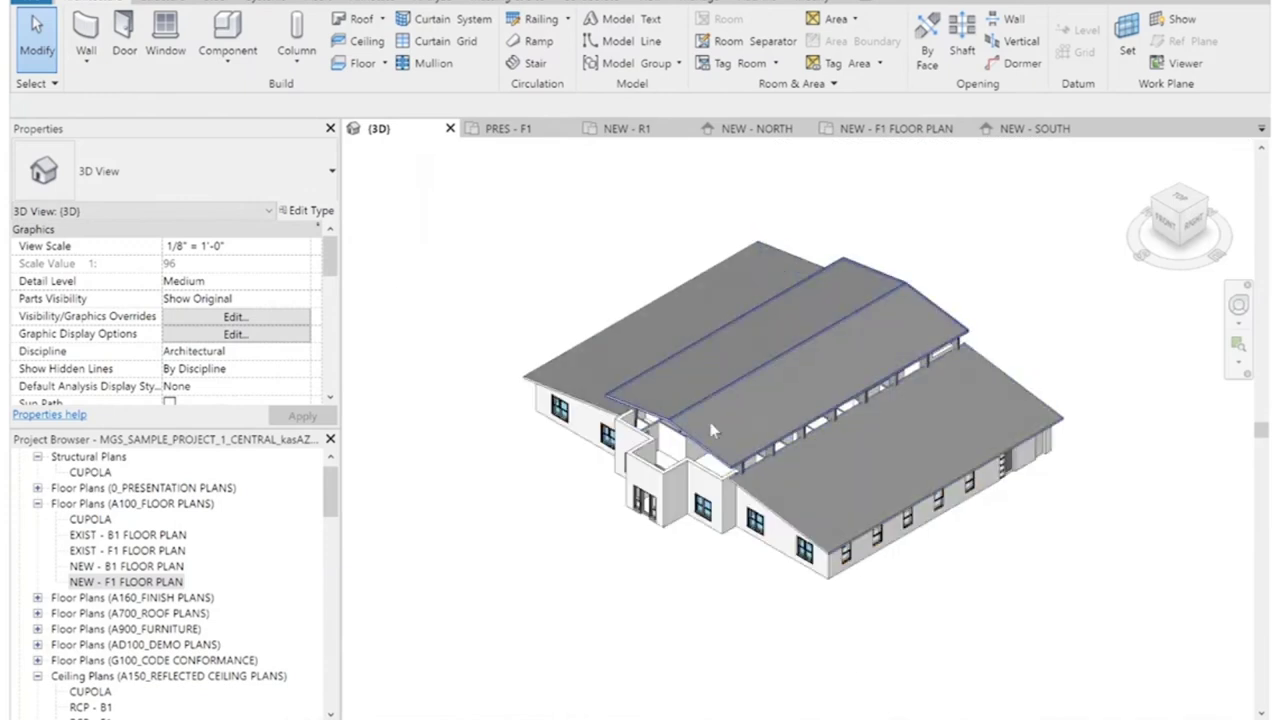
{"action": "scroll", "coordinate": [711, 424], "scroll_direction": "up", "scroll_amount": 2}
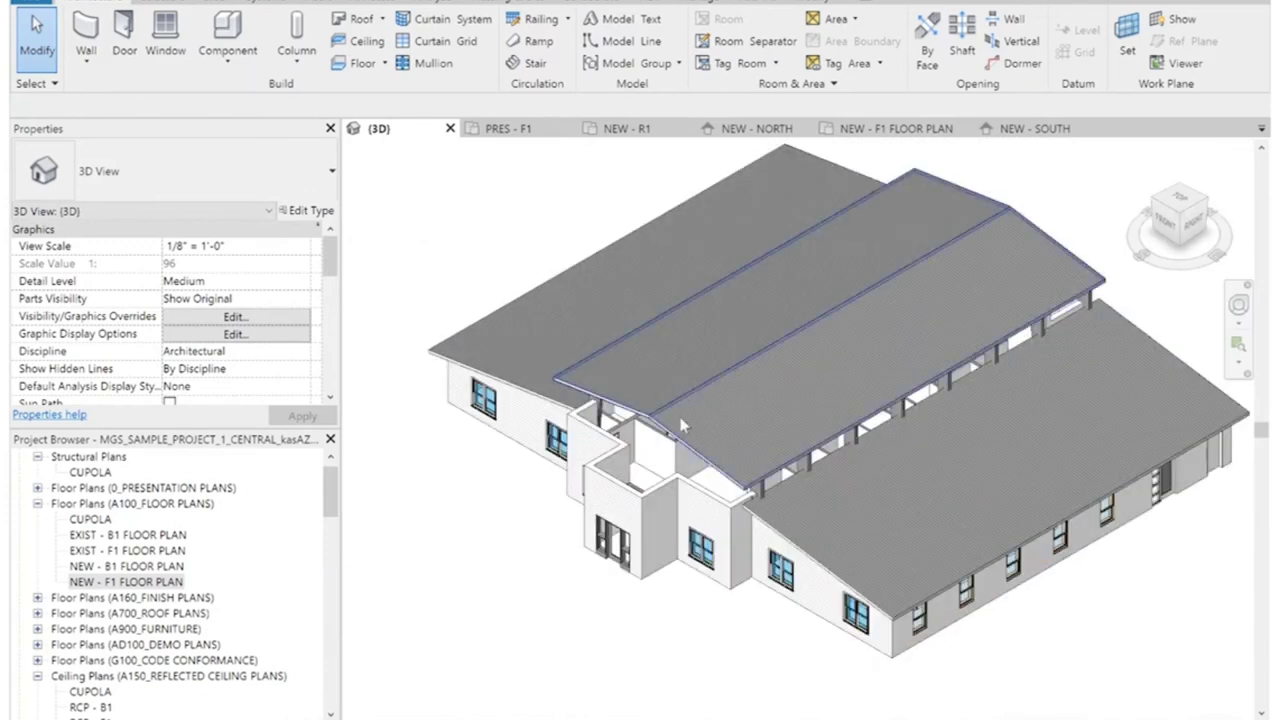
{"action": "scroll", "coordinate": [731, 502], "scroll_direction": "up", "scroll_amount": 3}
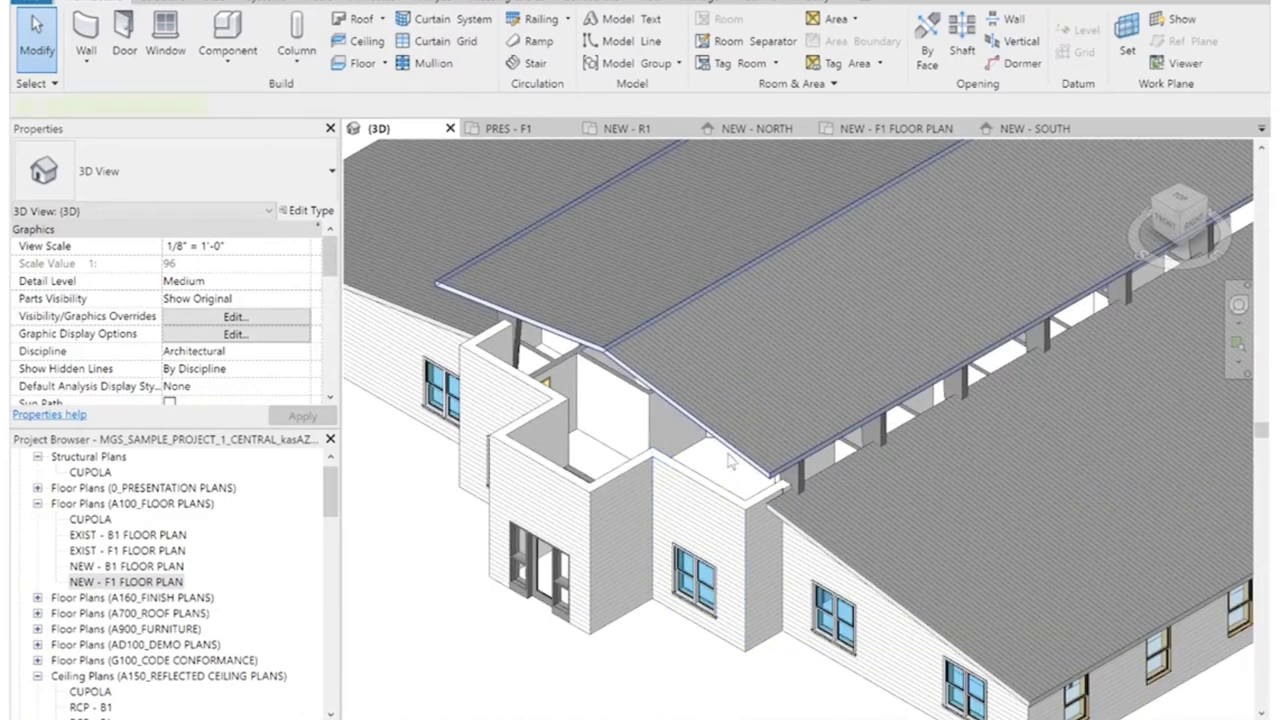
{"action": "left_click", "coordinate": [729, 461]}
{"action": "left_click", "coordinate": [700, 540]}
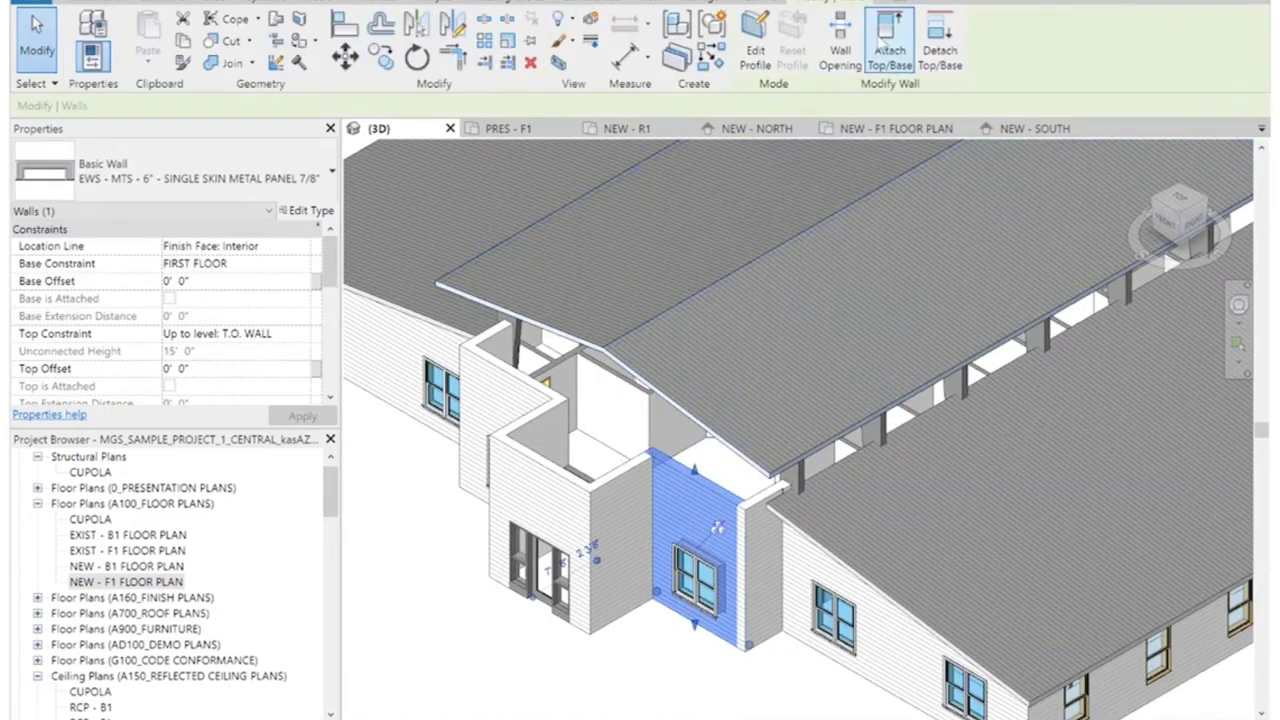
{"action": "left_click", "coordinate": [888, 45]}
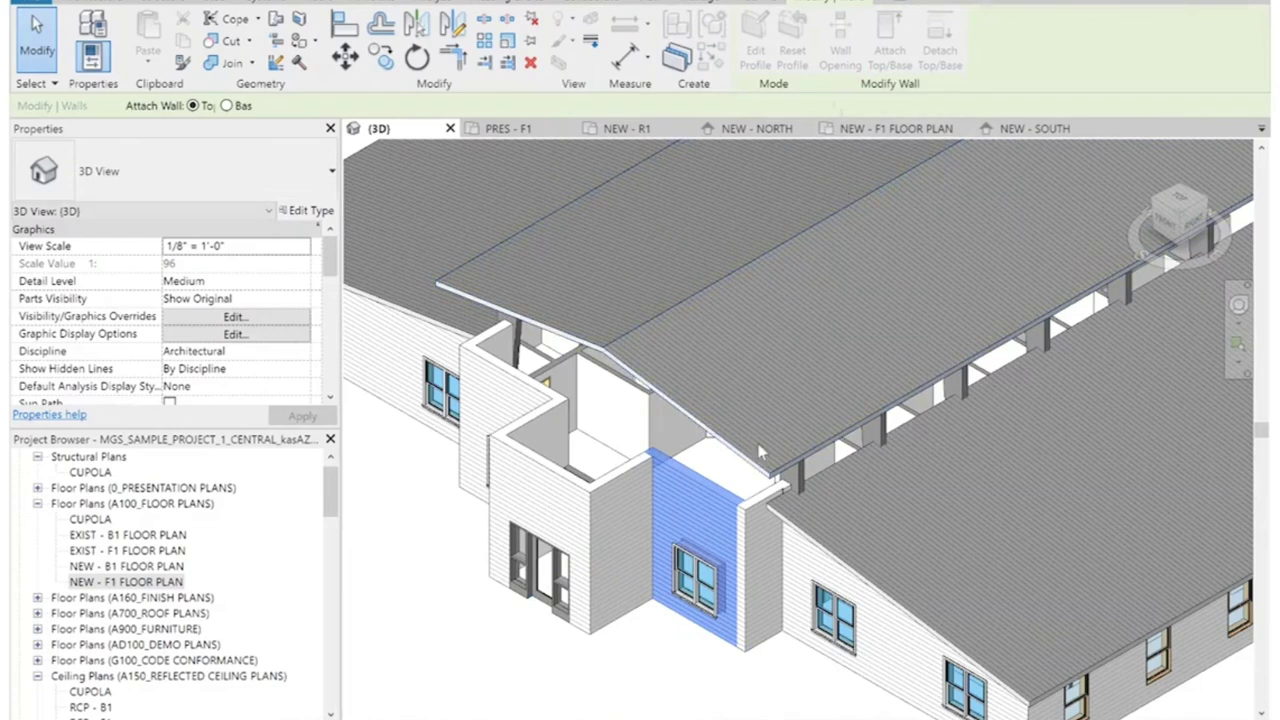
{"action": "key", "text": "Escape"}
{"action": "left_click", "coordinate": [713, 492]}
{"action": "left_click", "coordinate": [878, 64]}
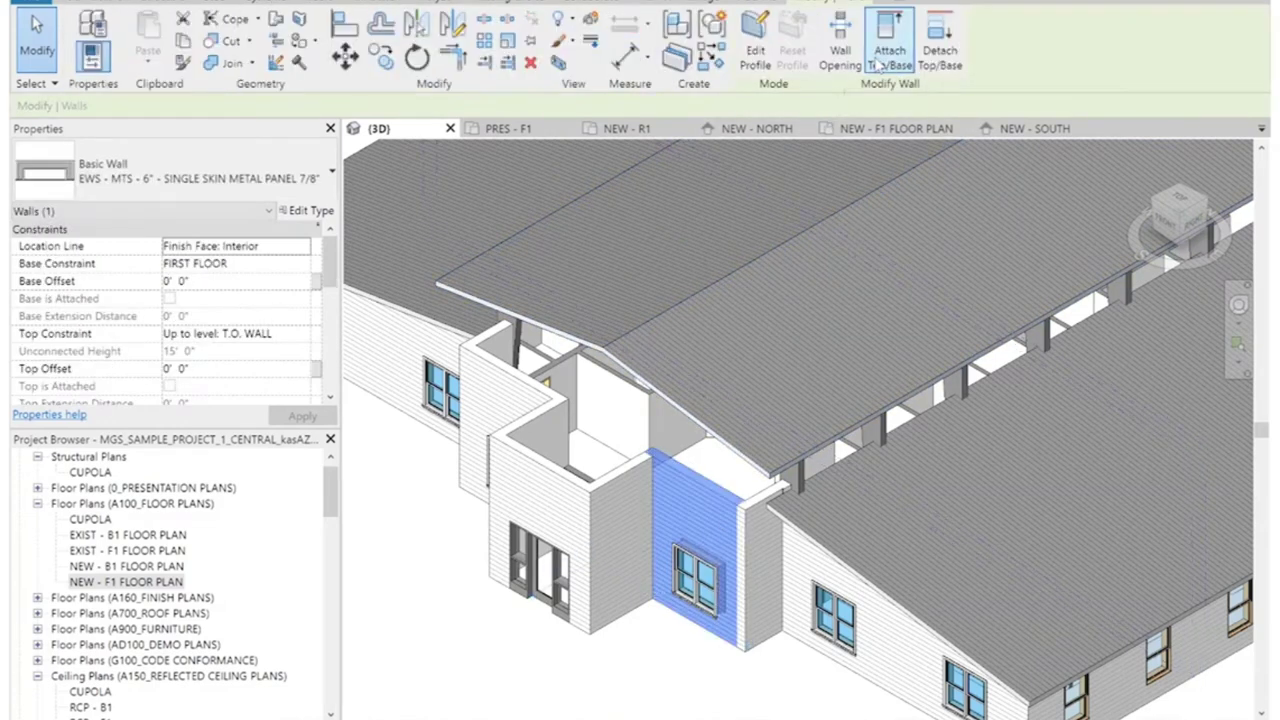
{"action": "left_click", "coordinate": [876, 64]}
{"action": "left_click", "coordinate": [732, 440]}
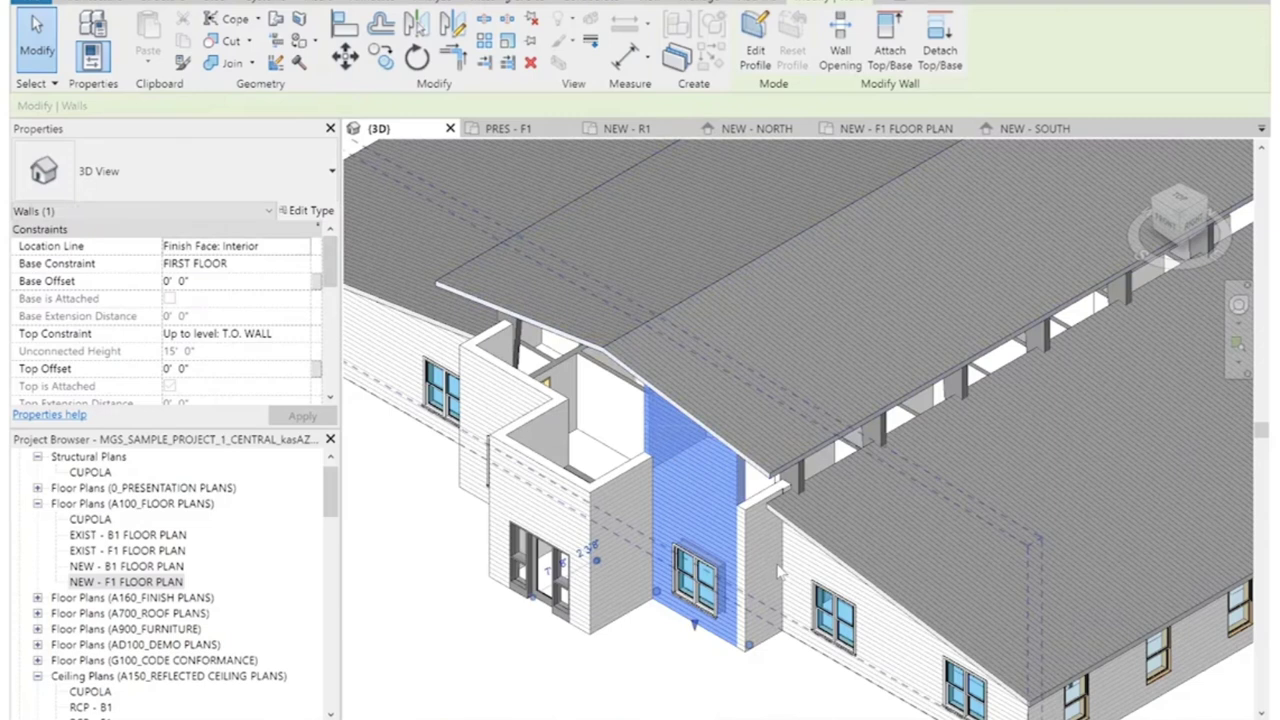
Attach the top of the short return wall beside the right front wall to the central roof.
{"action": "left_click", "coordinate": [762, 560]}
{"action": "left_click", "coordinate": [885, 50]}
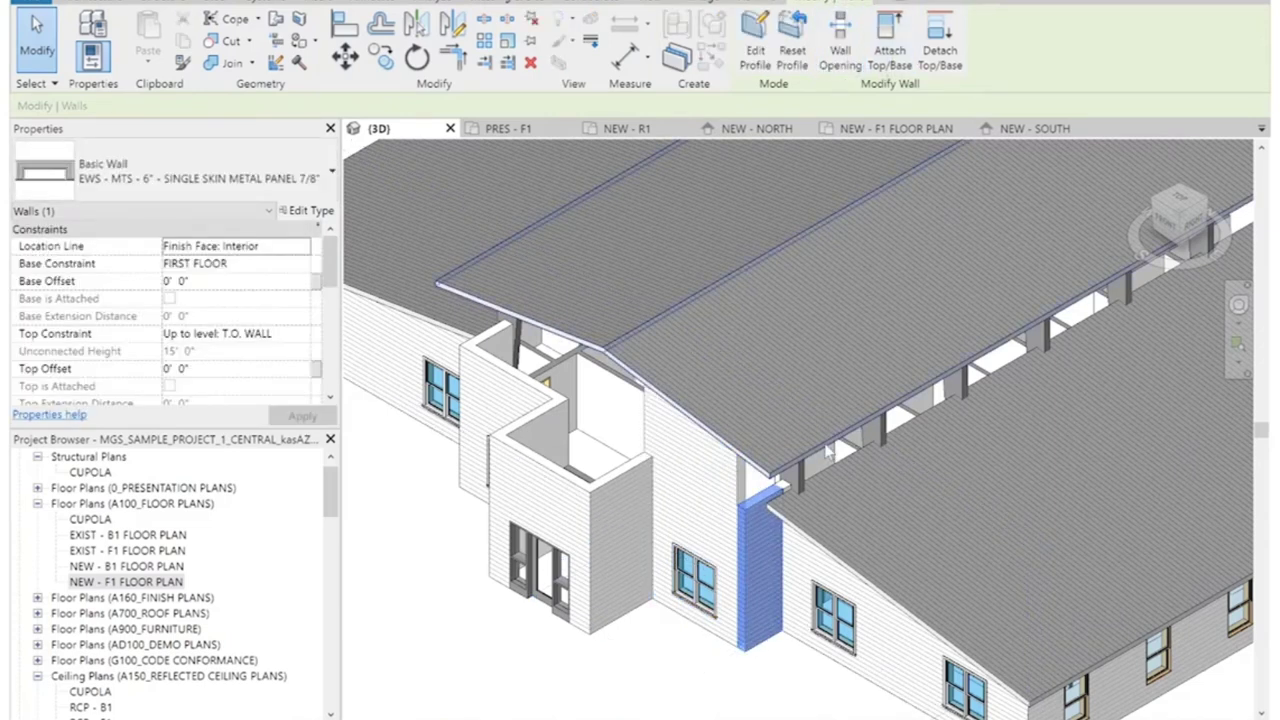
{"action": "left_click", "coordinate": [797, 580]}
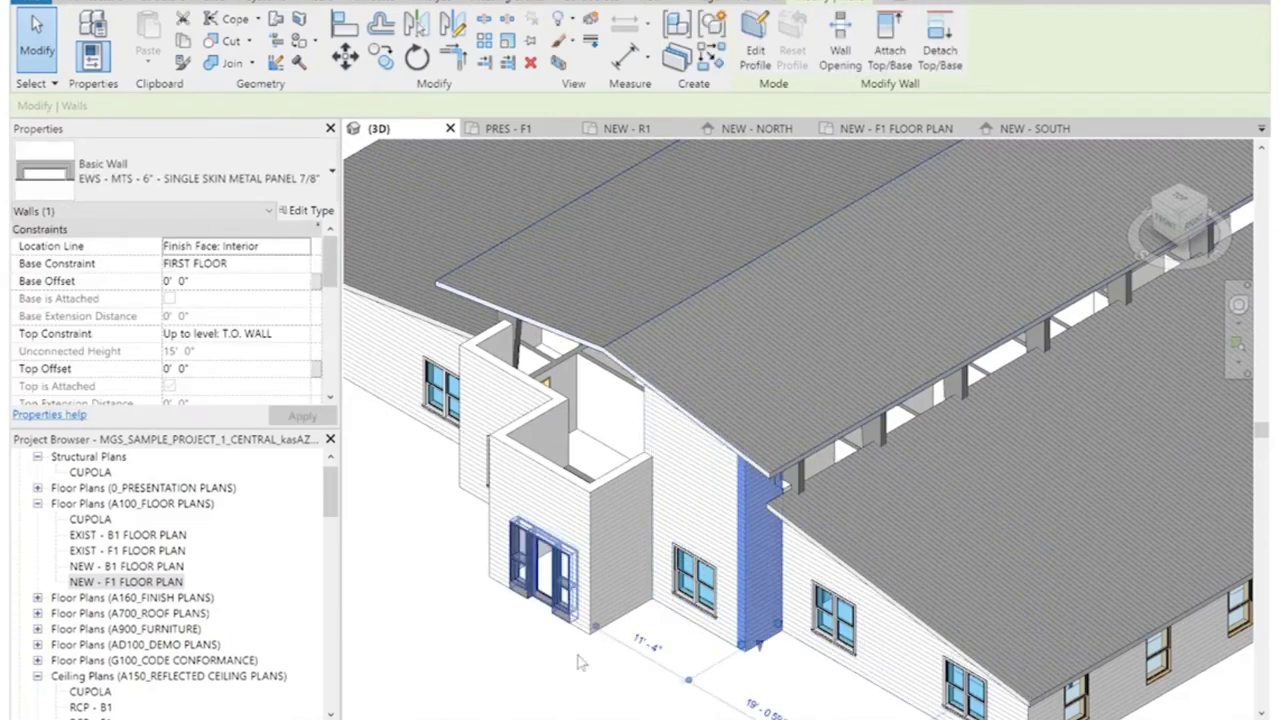
{"action": "left_click", "coordinate": [588, 716]}
{"action": "left_click", "coordinate": [437, 619]}
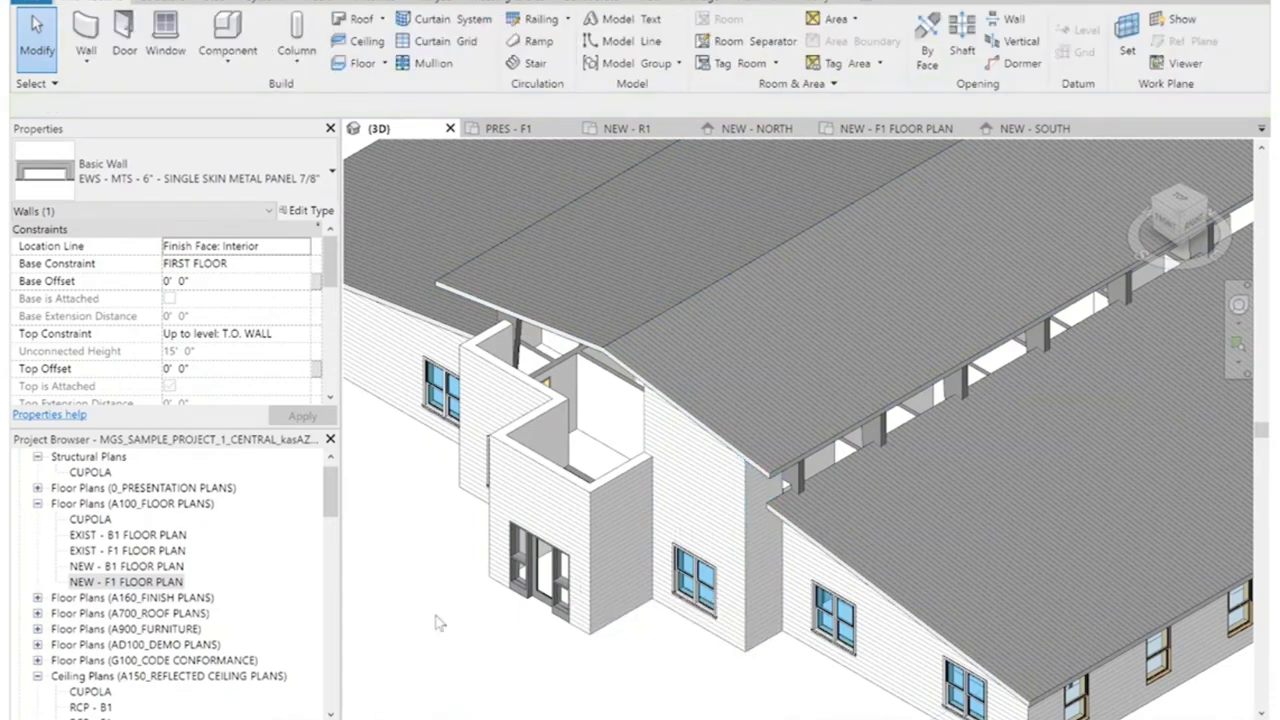
Attach the top of the front wall left of the entrance to the central roof.
{"action": "middle_click_drag", "start_coordinate": [439, 619], "coordinate": [727, 623]}
{"action": "scroll", "coordinate": [728, 623], "scroll_direction": "down", "scroll_amount": 1}
{"action": "left_click", "coordinate": [799, 292]}
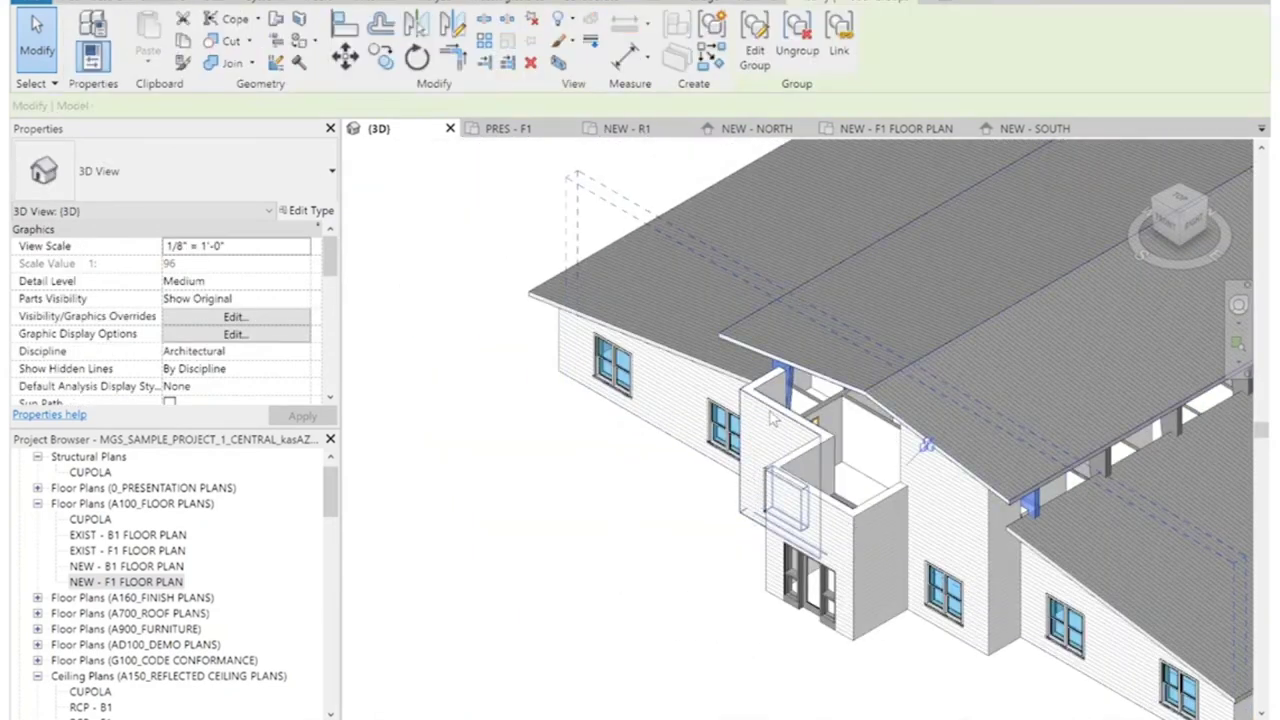
{"action": "left_click", "coordinate": [762, 445]}
{"action": "left_click", "coordinate": [889, 57]}
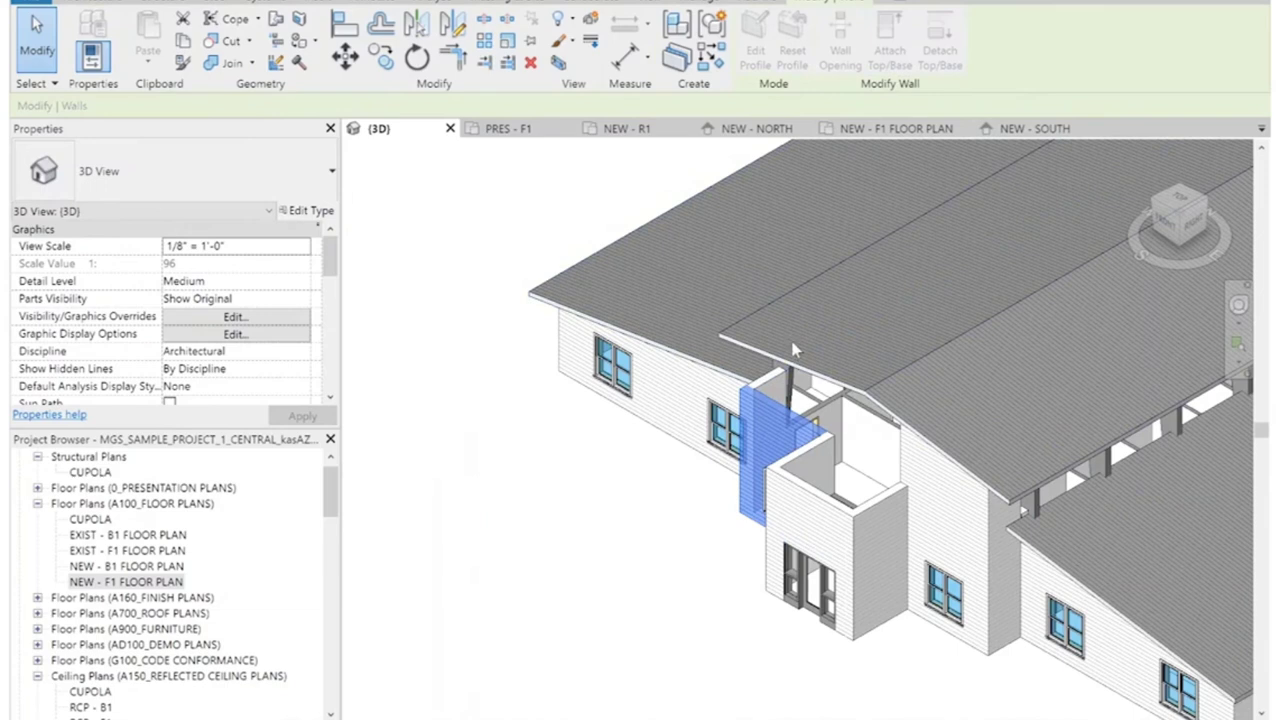
{"action": "left_click", "coordinate": [700, 514]}
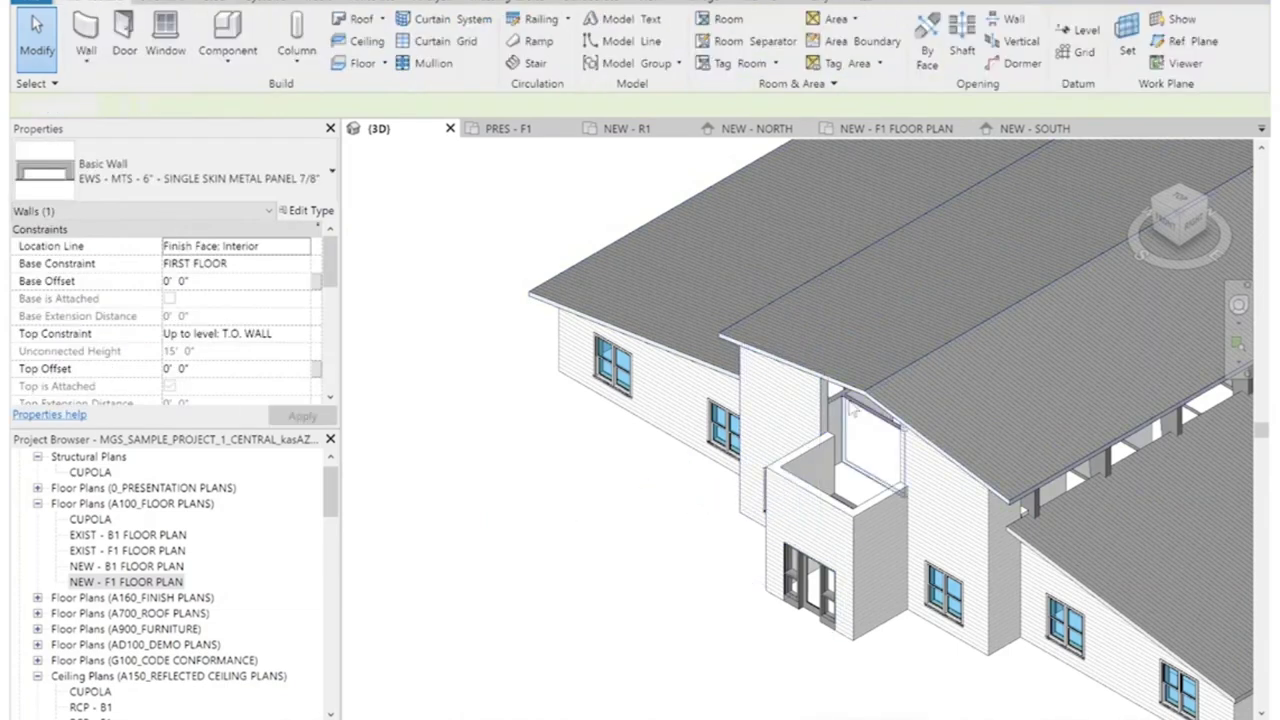
Attach the top of the short return wall beside the left front wall to the central roof.
{"action": "left_click", "coordinate": [1161, 211]}
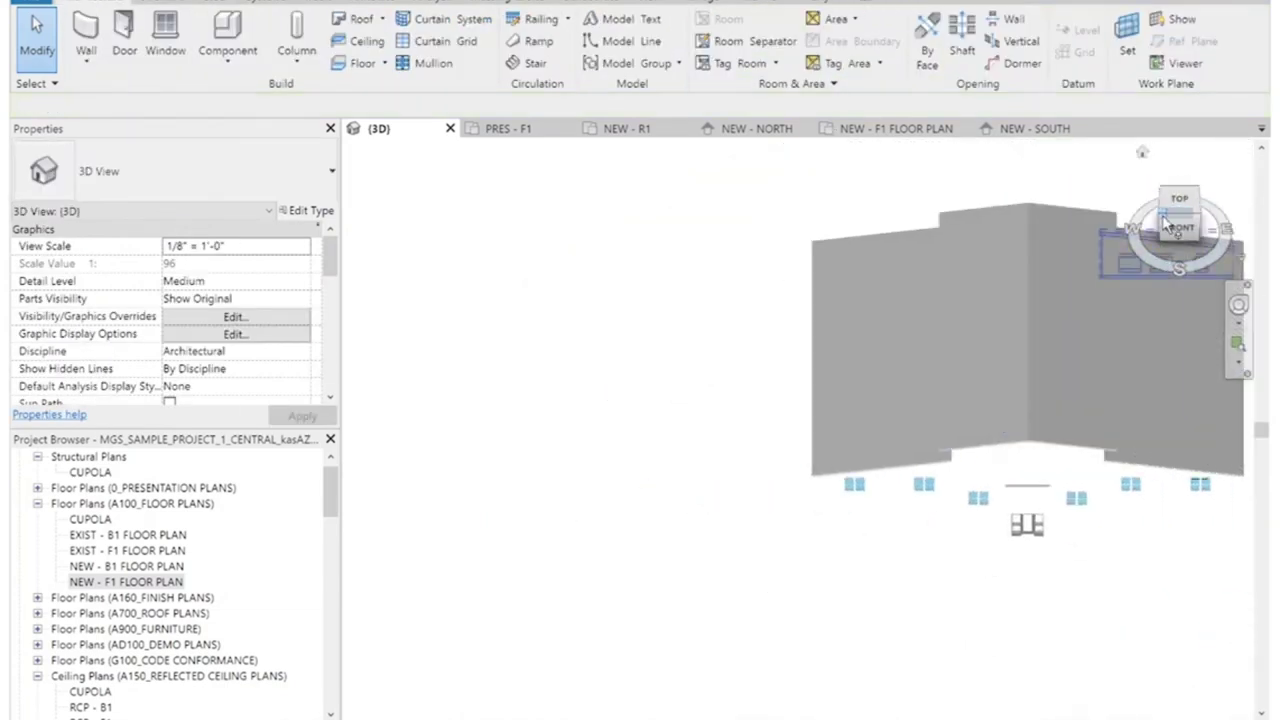
{"action": "scroll", "coordinate": [775, 437], "scroll_direction": "up", "scroll_amount": 8}
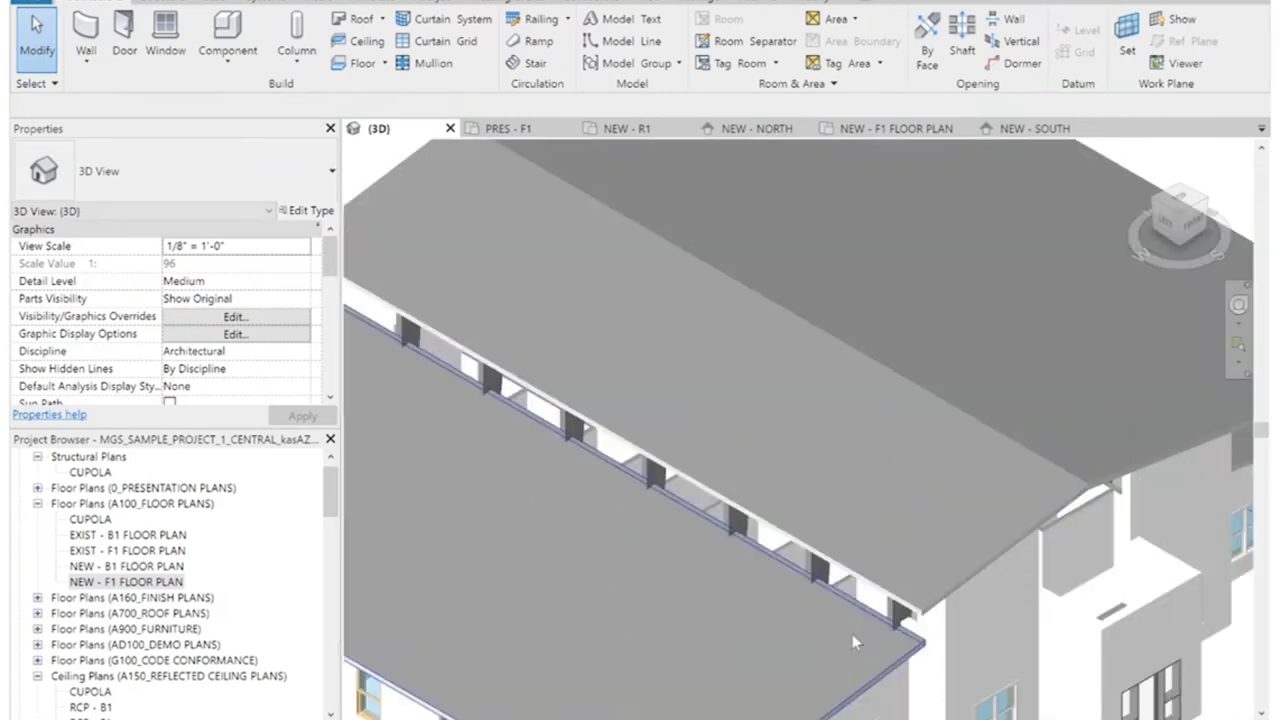
{"action": "scroll", "coordinate": [775, 437], "scroll_direction": "up", "scroll_amount": 3}
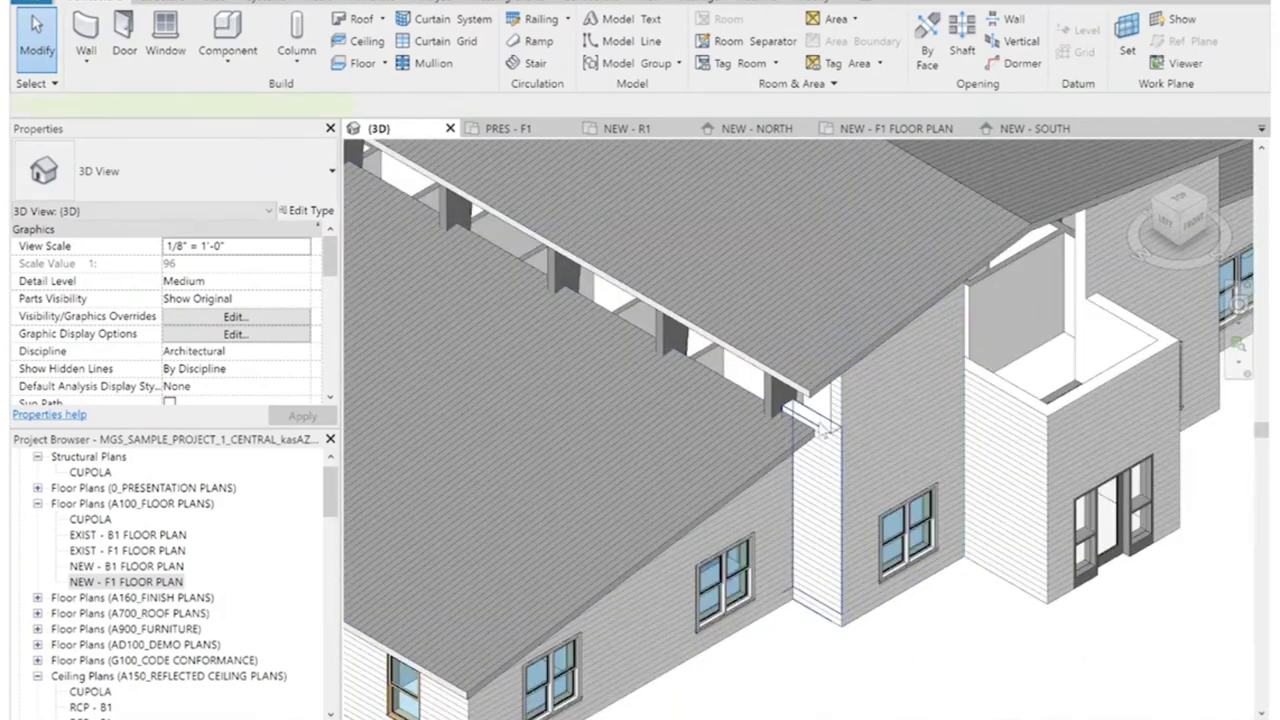
{"action": "left_click", "coordinate": [822, 430]}
{"action": "left_click", "coordinate": [889, 45]}
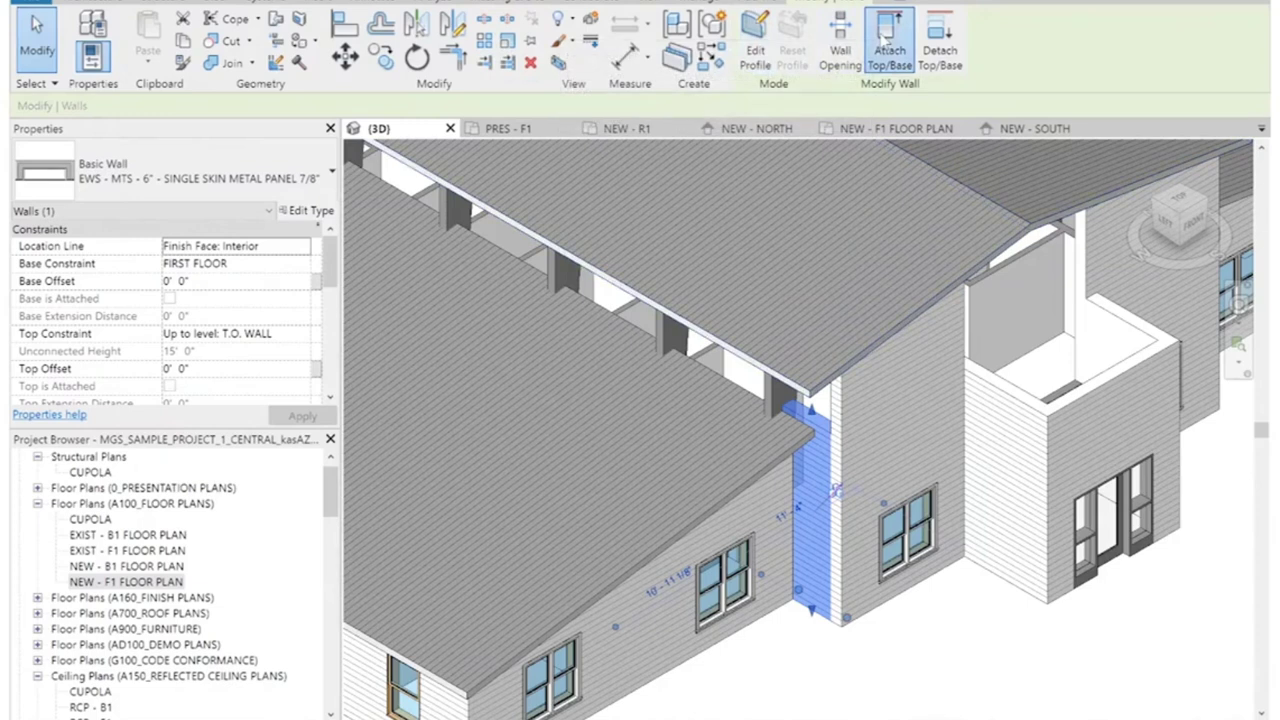
{"action": "left_click", "coordinate": [1034, 688]}
Set a new extrusion start for the central gable roof so its front end overhangs the front wall.
{"action": "middle_click_drag", "start_coordinate": [735, 380], "coordinate": [1018, 535], "text": "shift"}
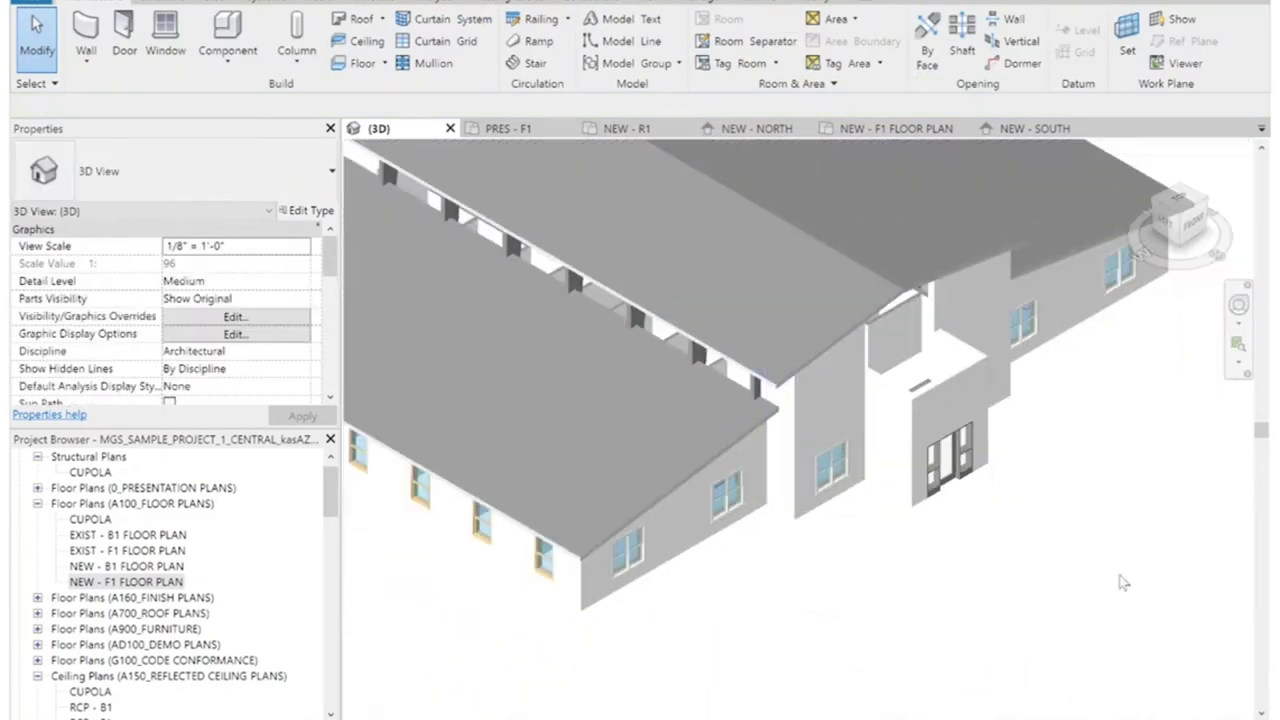
{"action": "scroll", "coordinate": [1083, 368], "scroll_direction": "up", "scroll_amount": 3}
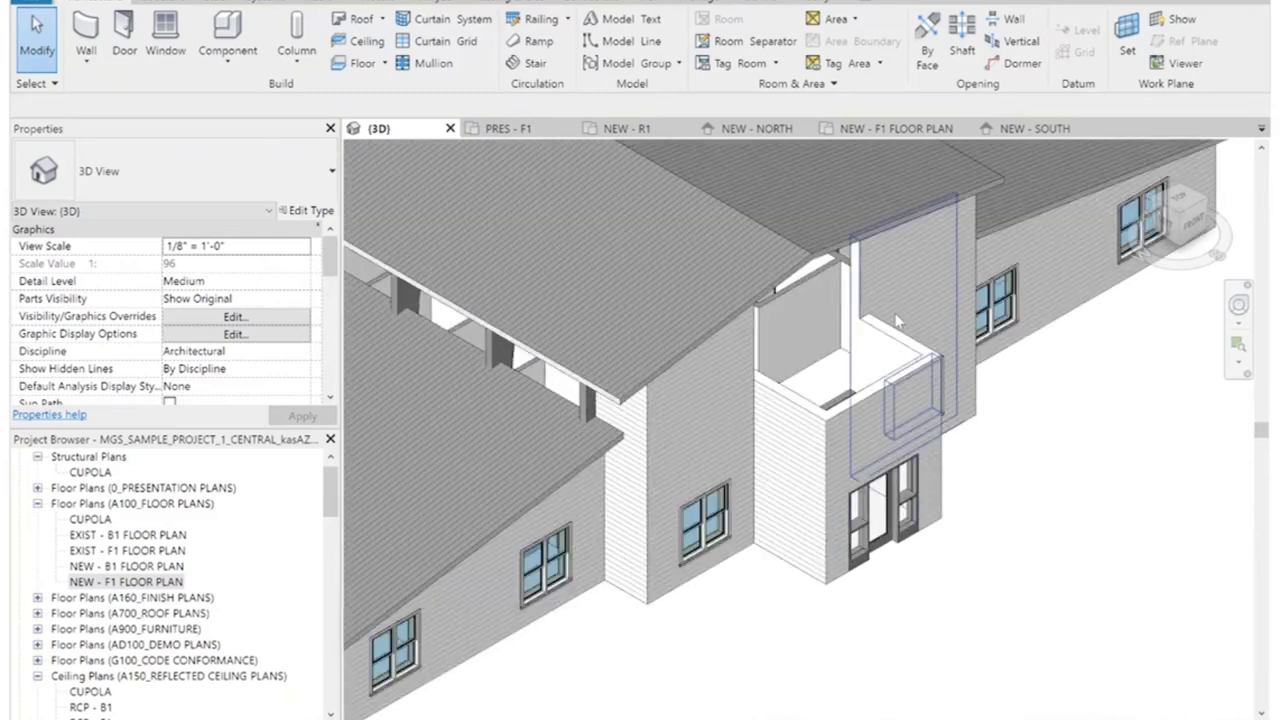
{"action": "scroll", "coordinate": [895, 330], "scroll_direction": "up", "scroll_amount": 3}
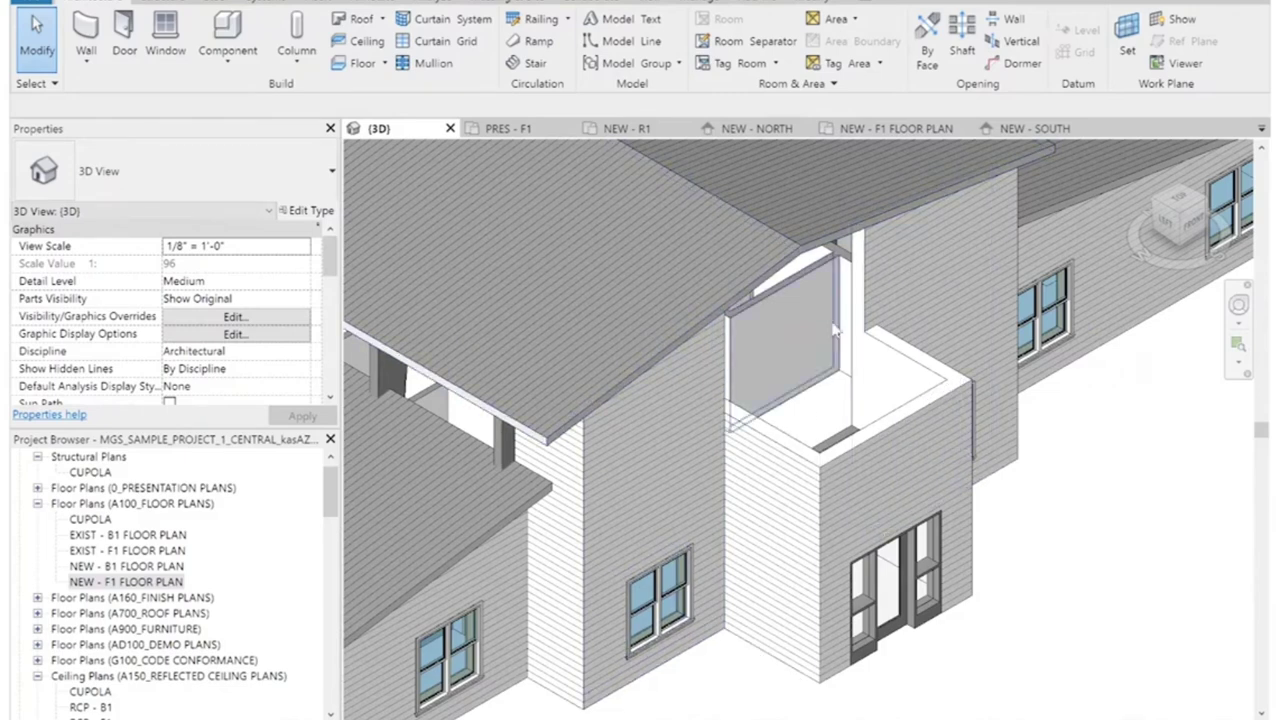
{"action": "scroll", "coordinate": [775, 321], "scroll_direction": "down", "scroll_amount": 3}
{"action": "left_click", "coordinate": [1176, 238]}
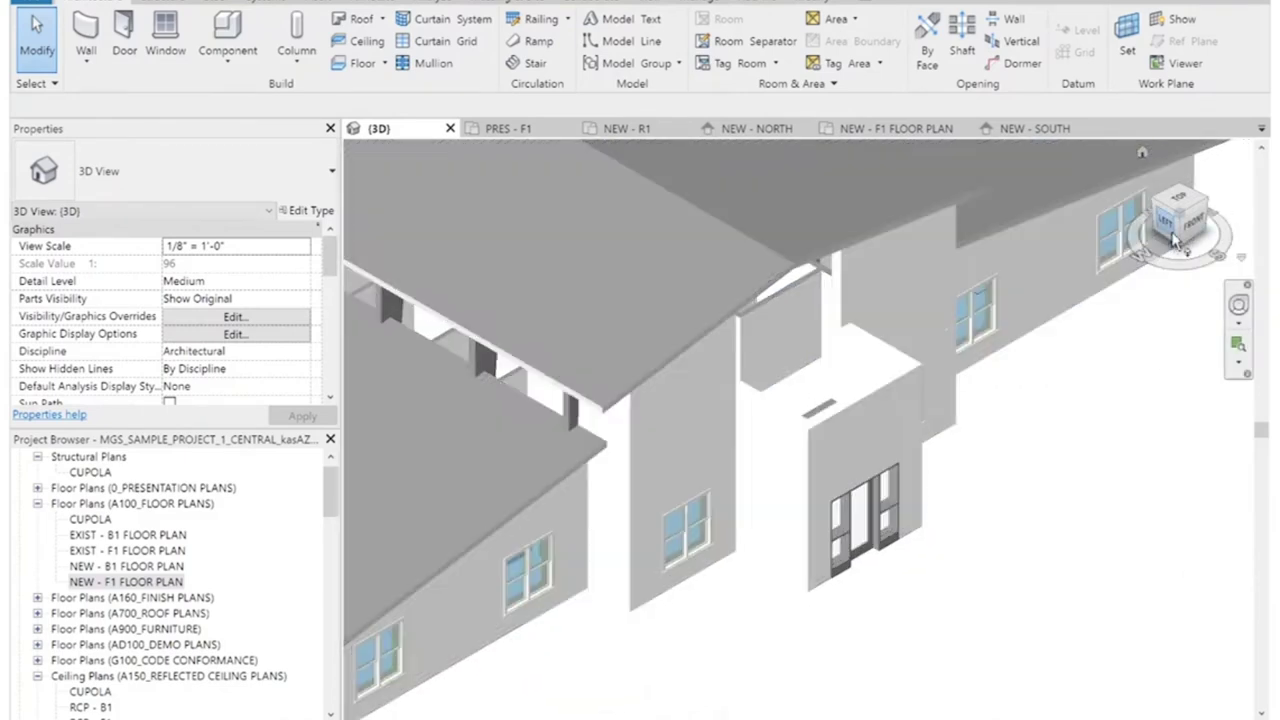
{"action": "scroll", "coordinate": [1000, 385], "scroll_direction": "up", "scroll_amount": 5}
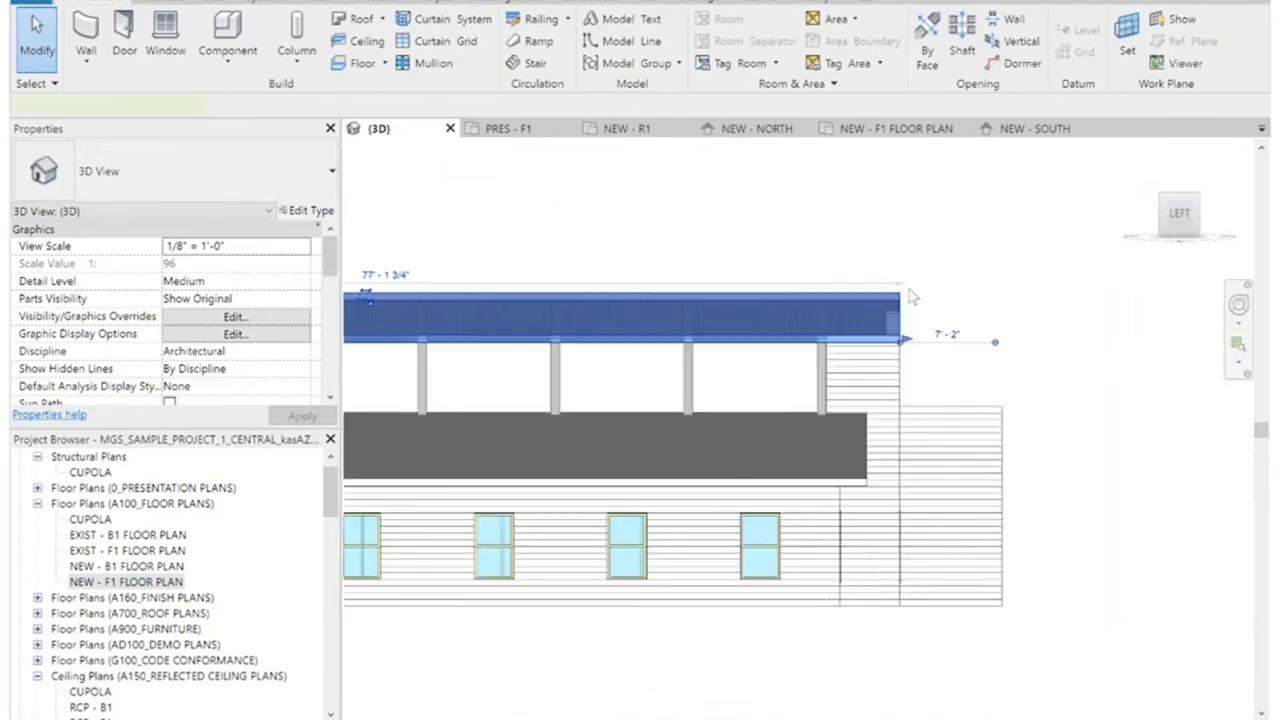
{"action": "left_click", "coordinate": [908, 330]}
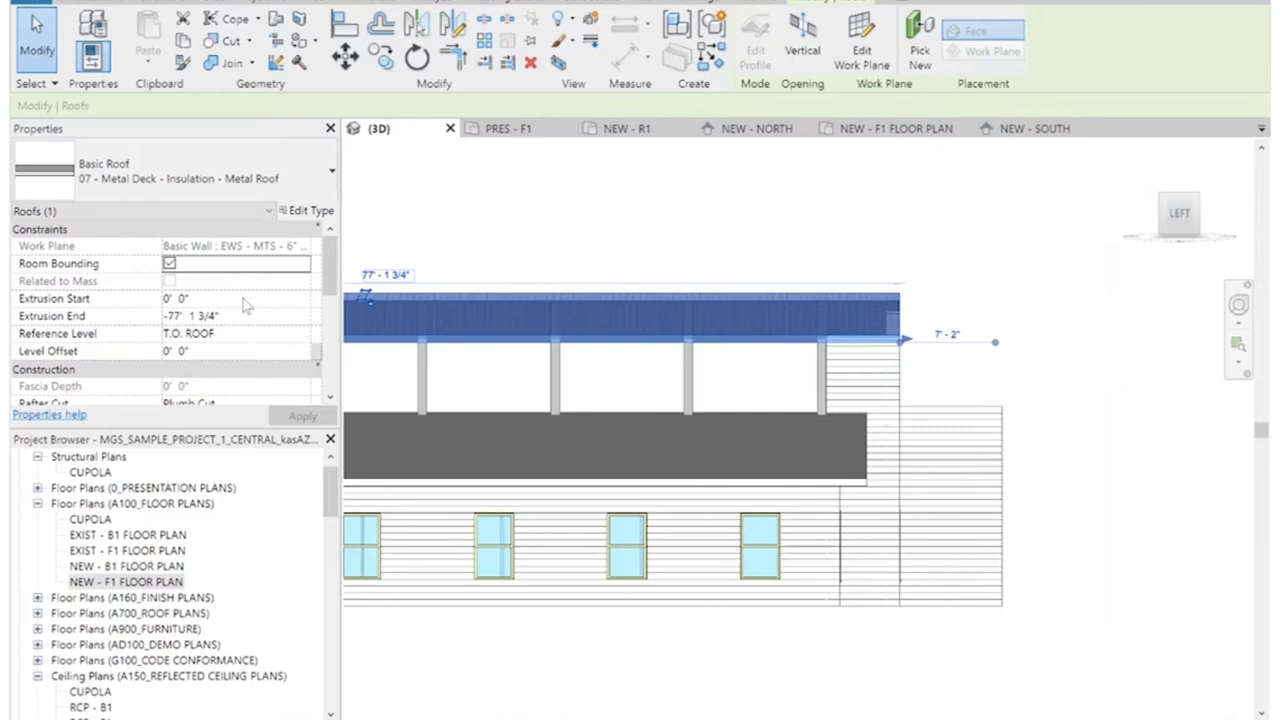
{"action": "left_click", "coordinate": [183, 299]}
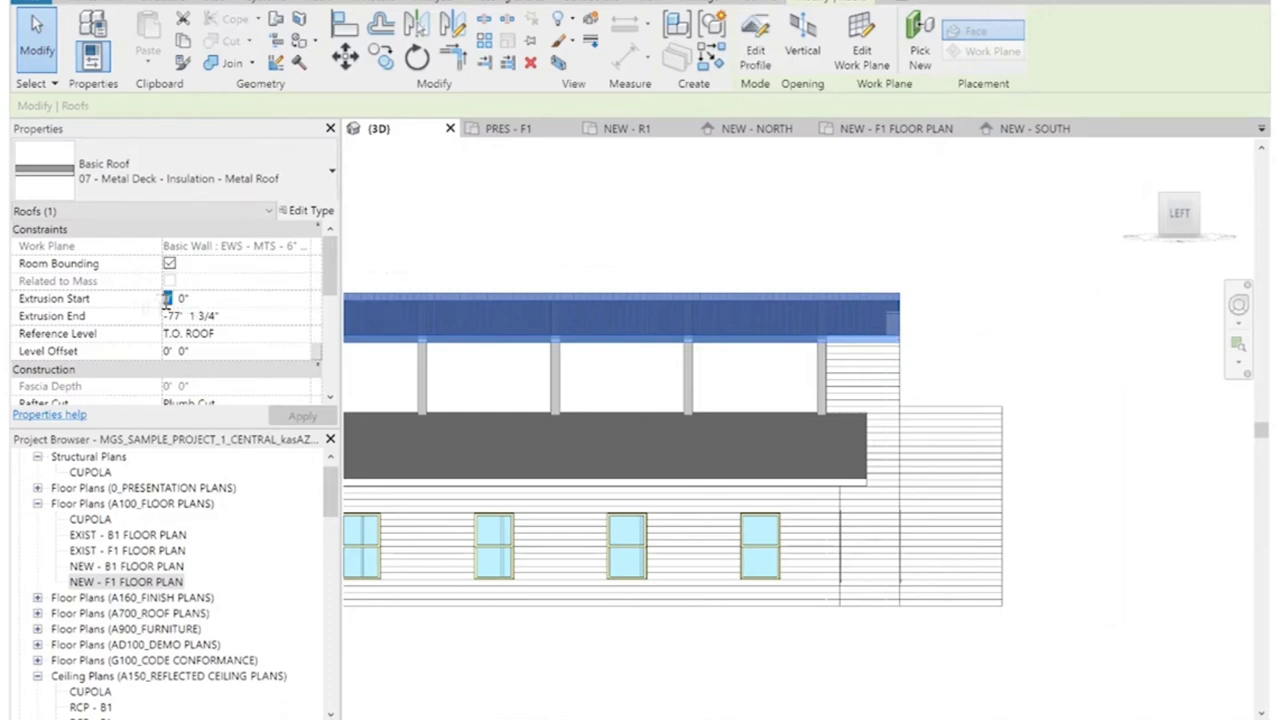
{"action": "left_click", "coordinate": [498, 222]}
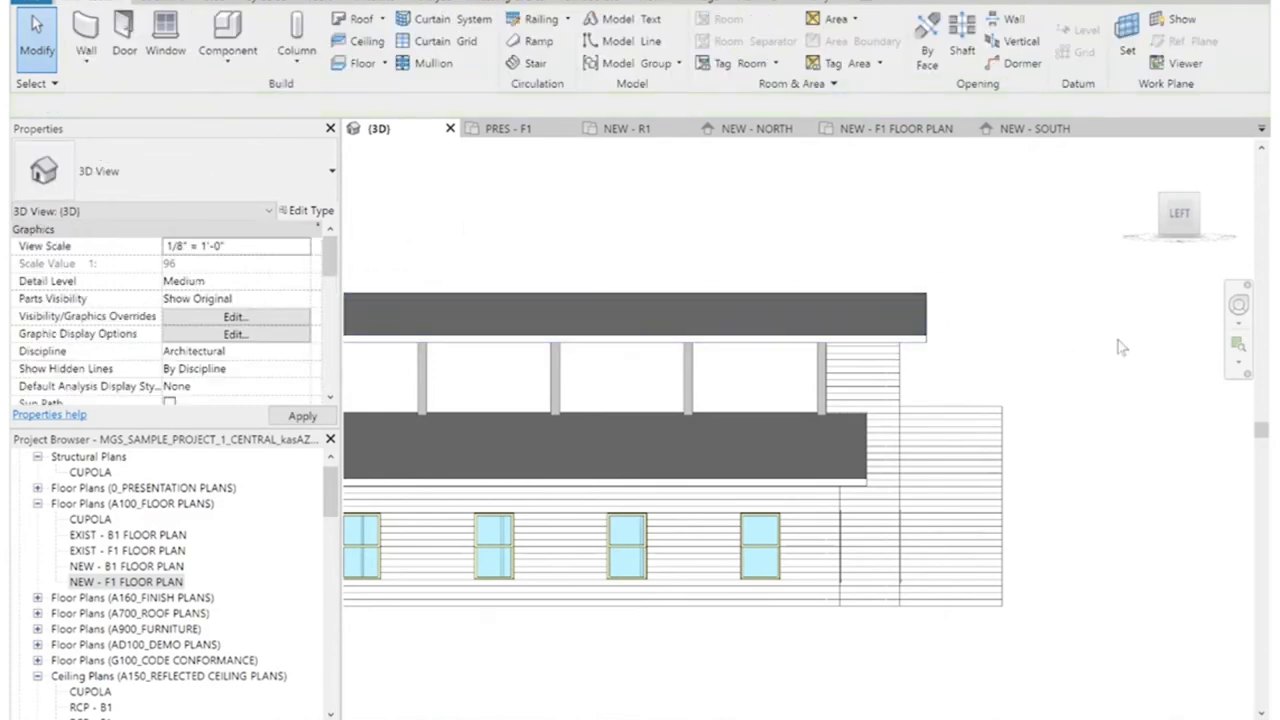
Try to attach the top of the rear wall with the arched window to the central roof.
{"action": "scroll", "coordinate": [1117, 339], "scroll_direction": "down", "scroll_amount": 3}
{"action": "scroll", "coordinate": [497, 333], "scroll_direction": "up", "scroll_amount": 4}
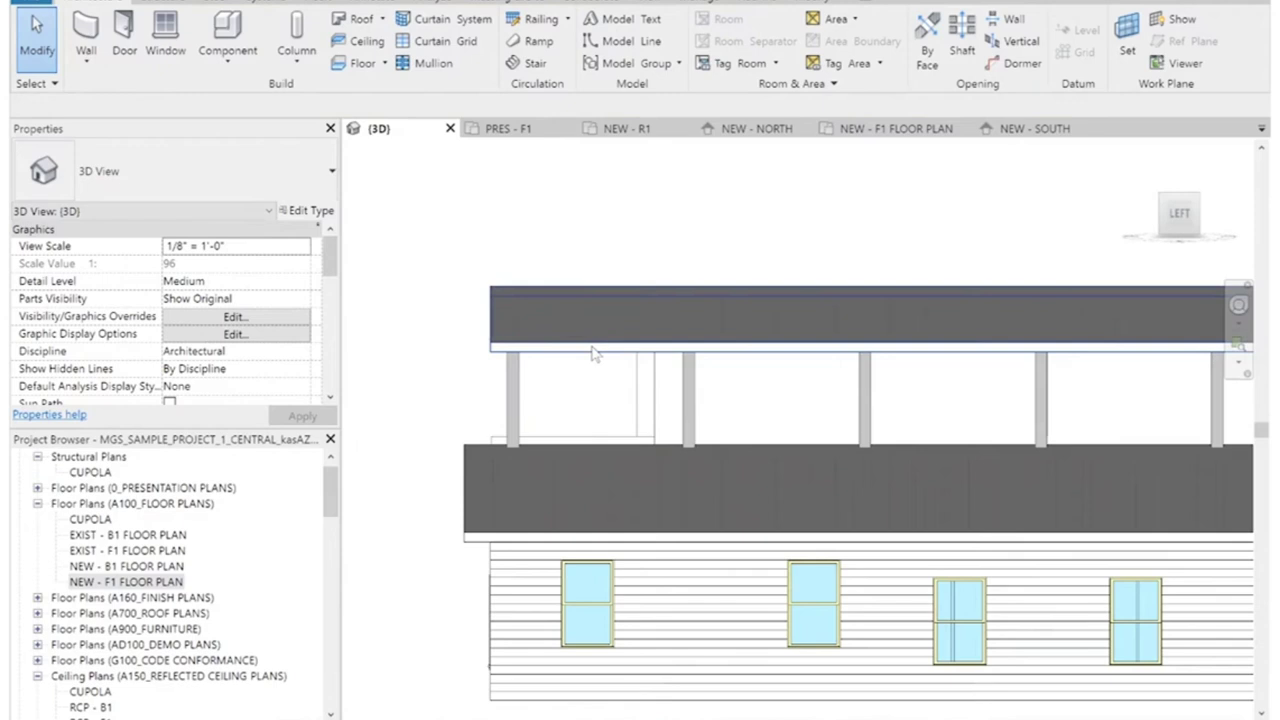
{"action": "left_click", "coordinate": [1170, 206]}
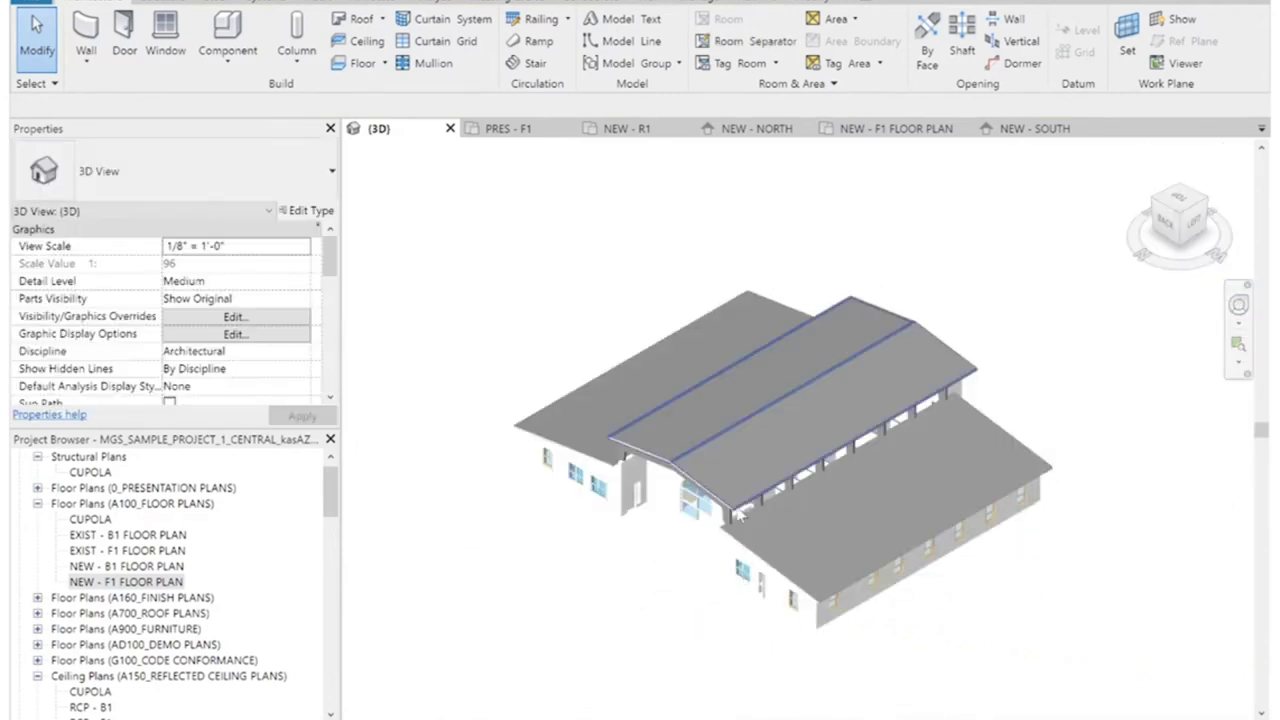
{"action": "scroll", "coordinate": [660, 442], "scroll_direction": "up", "scroll_amount": 5}
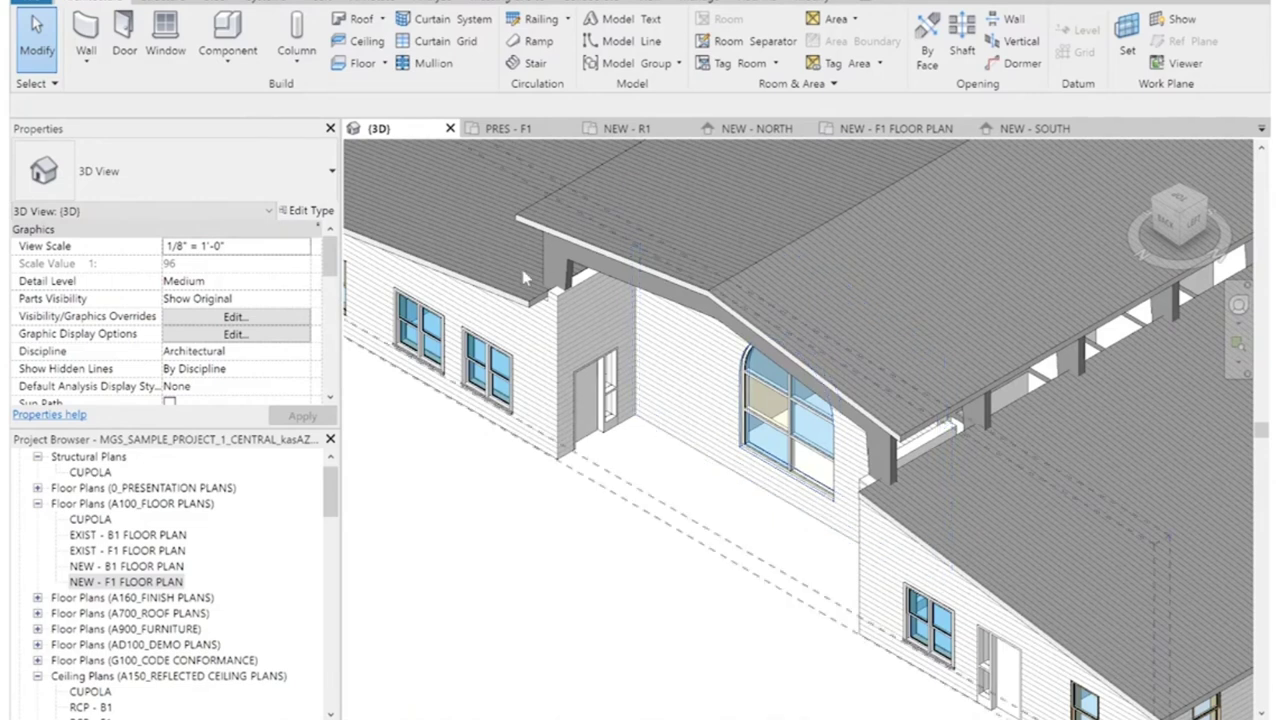
{"action": "left_click", "coordinate": [700, 480]}
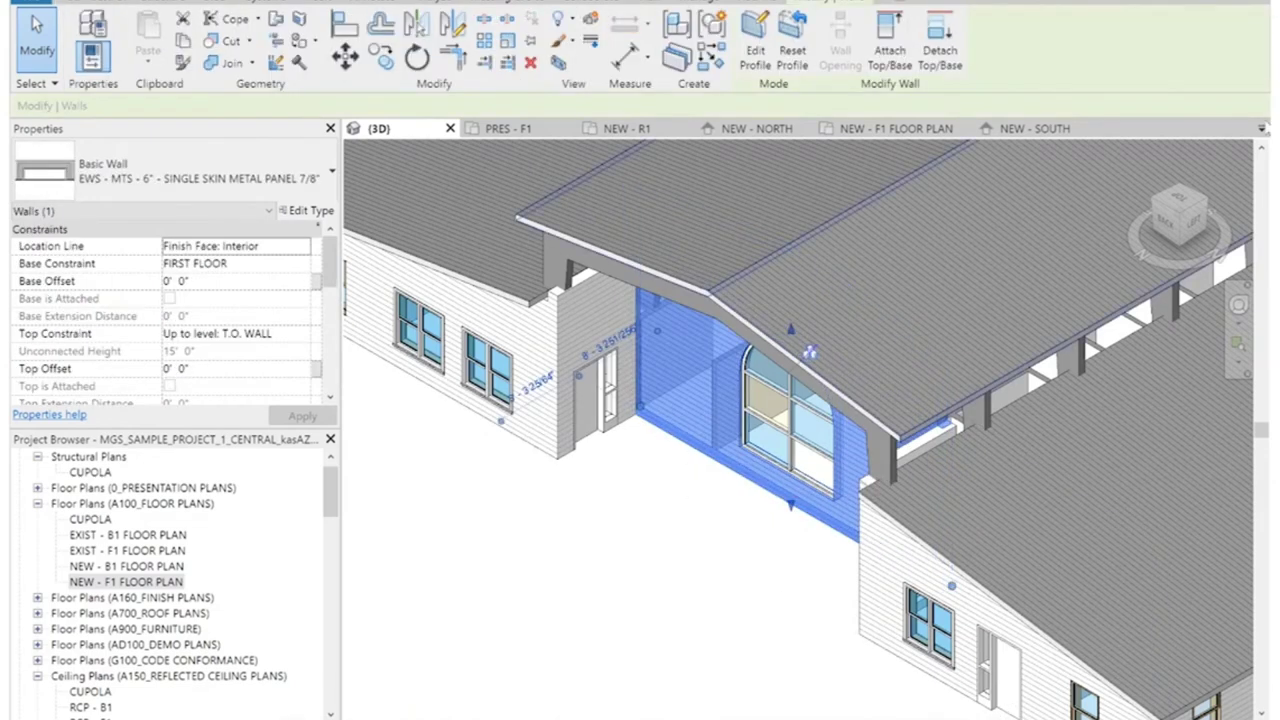
{"action": "left_click", "coordinate": [889, 50]}
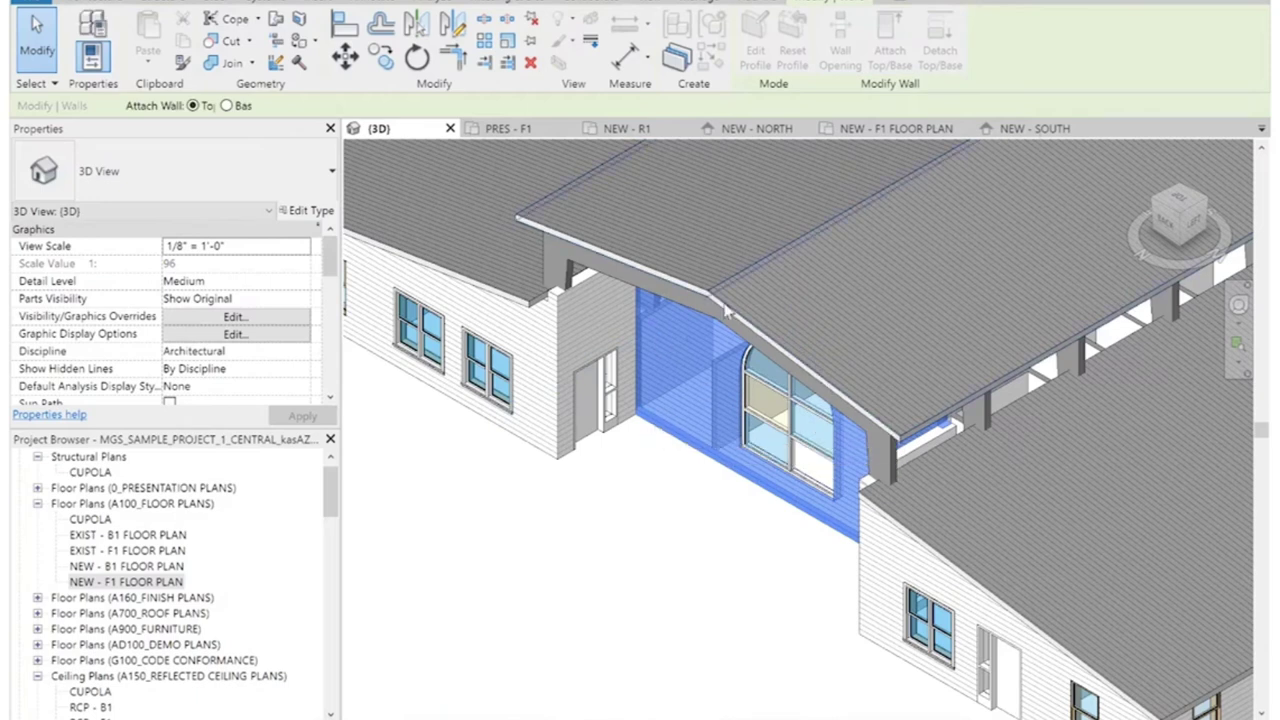
{"action": "left_click", "coordinate": [726, 310]}
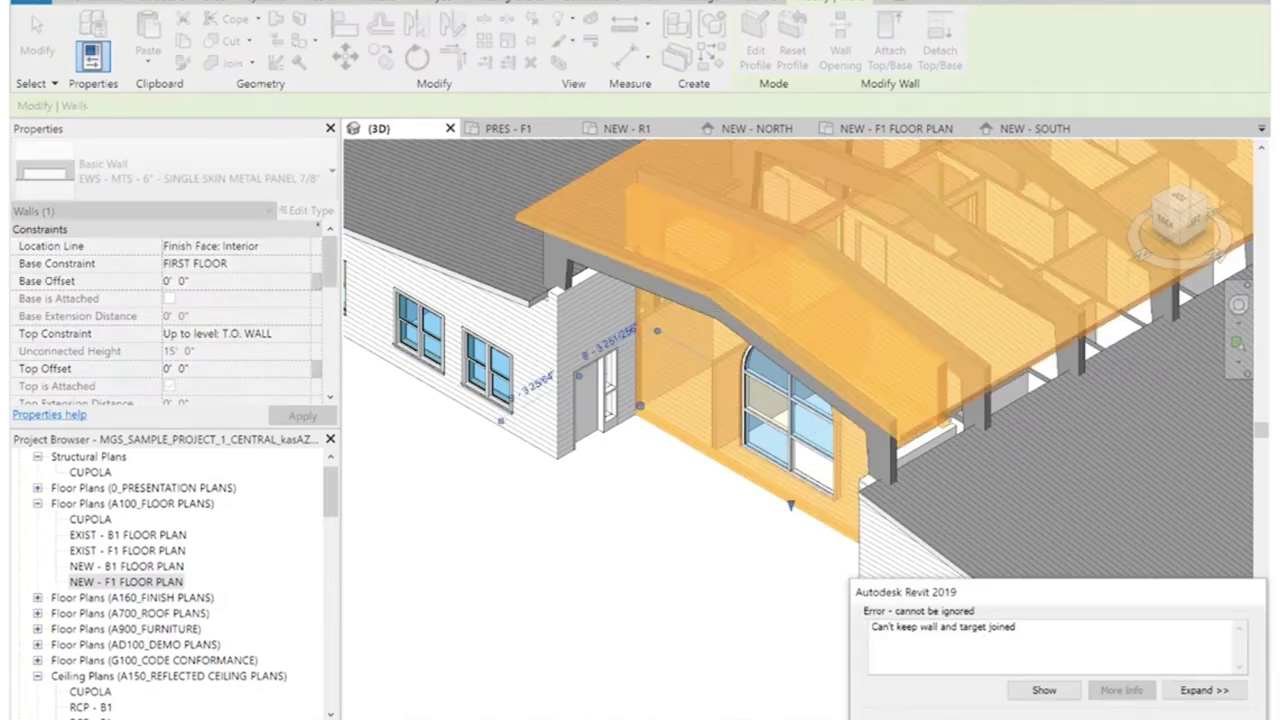
{"action": "left_click", "coordinate": [1204, 718]}
Attach the top of the rear return wall containing the door to the central roof.
{"action": "left_click", "coordinate": [562, 299]}
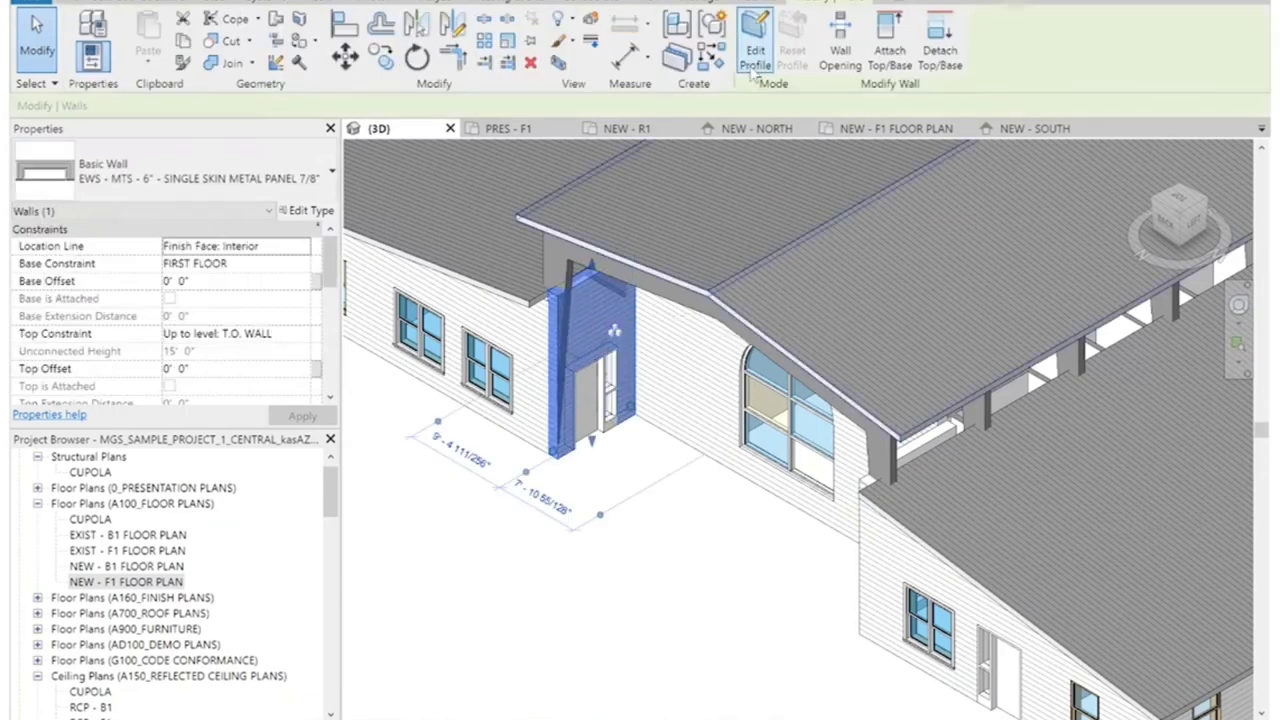
{"action": "left_click", "coordinate": [889, 48]}
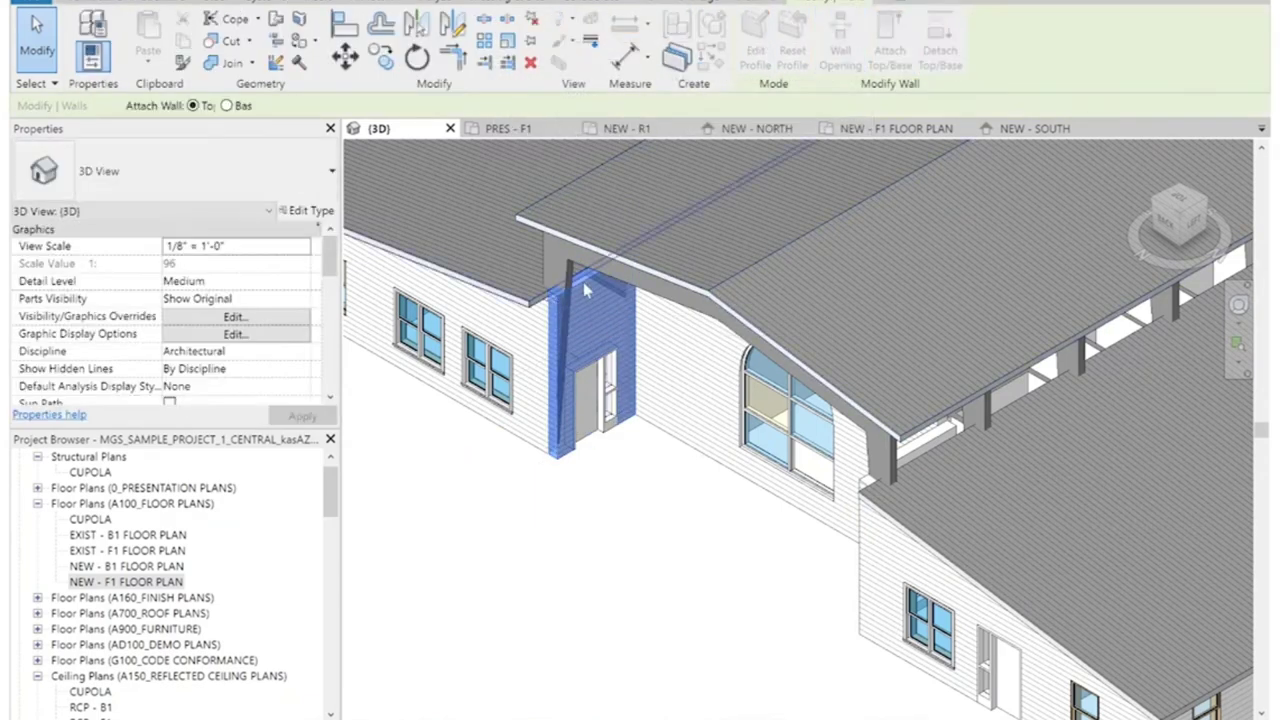
{"action": "key", "text": "Escape"}
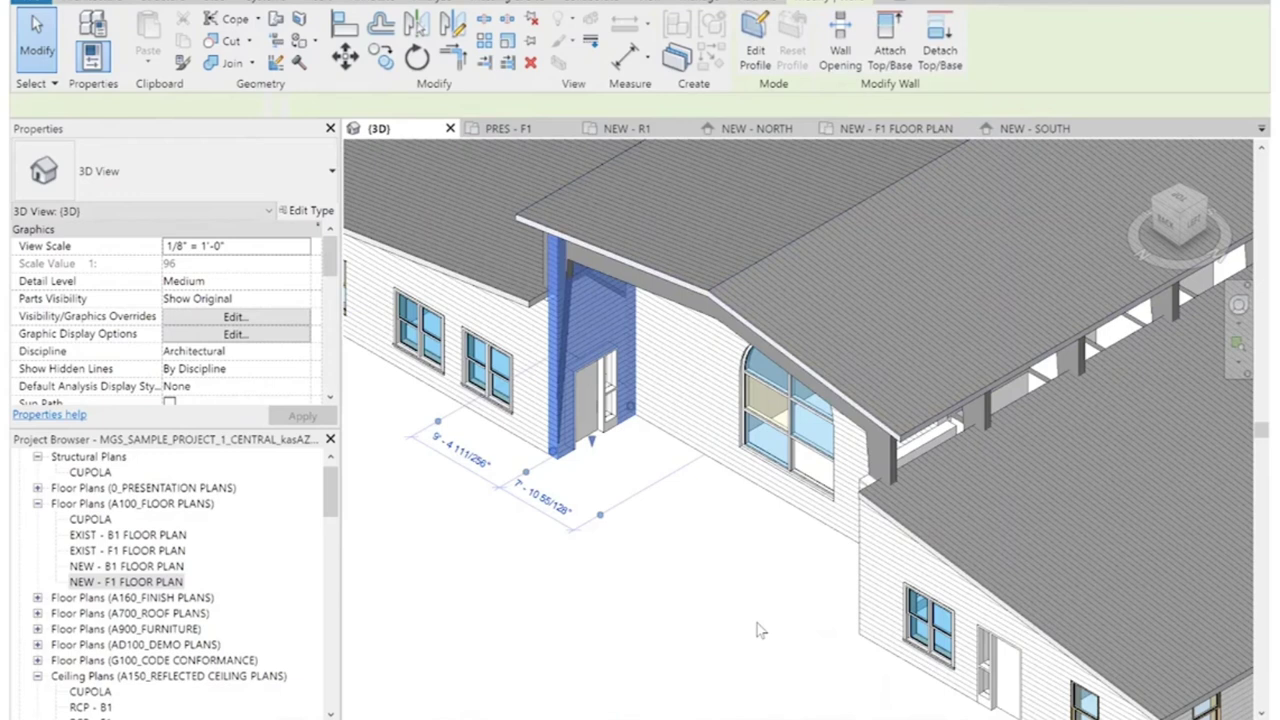
{"action": "left_click", "coordinate": [766, 610]}
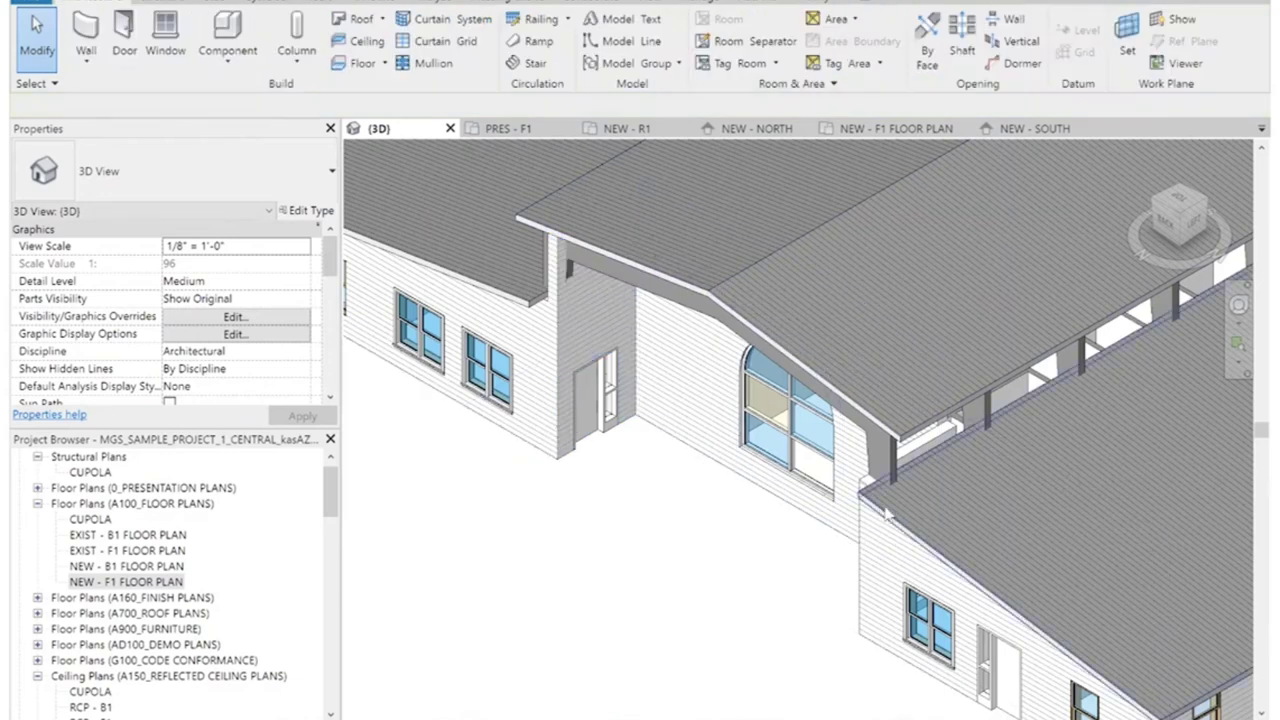
Examine from several angles how the rear arched-window wall and the adjoining walls meet the central roof.
{"action": "scroll", "coordinate": [1052, 429], "scroll_direction": "up", "scroll_amount": 3}
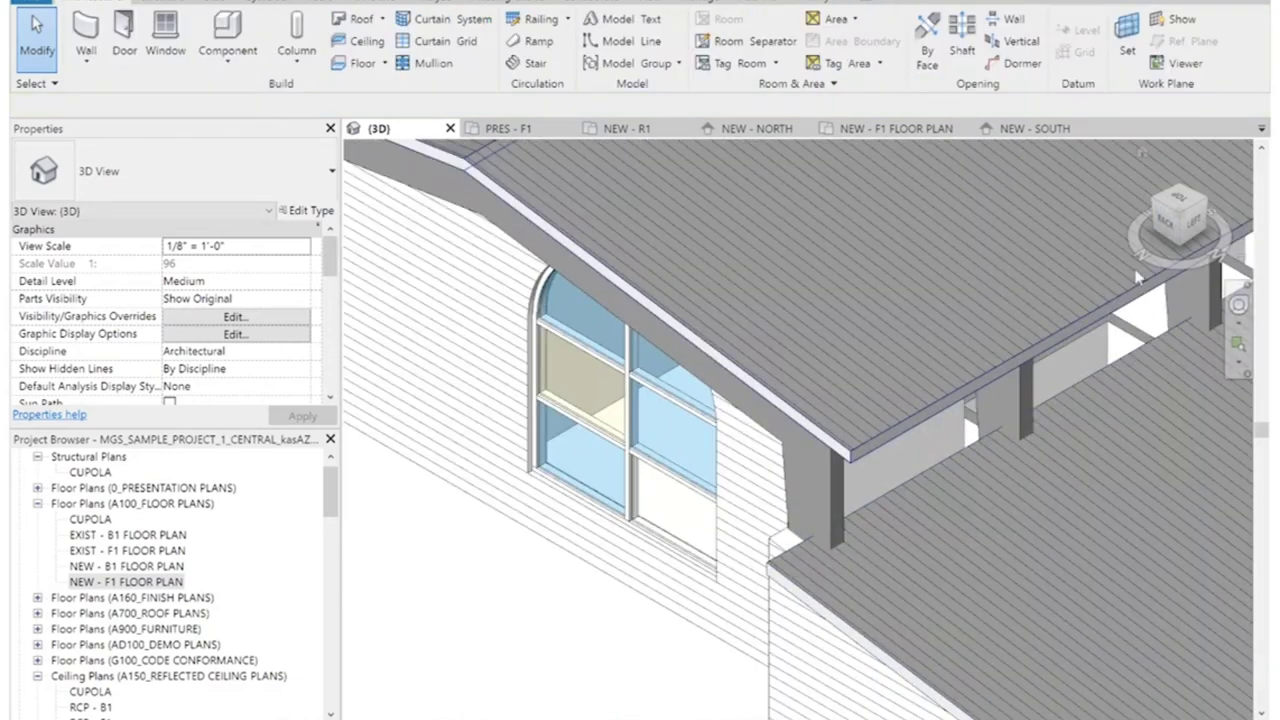
{"action": "left_click", "coordinate": [1159, 214]}
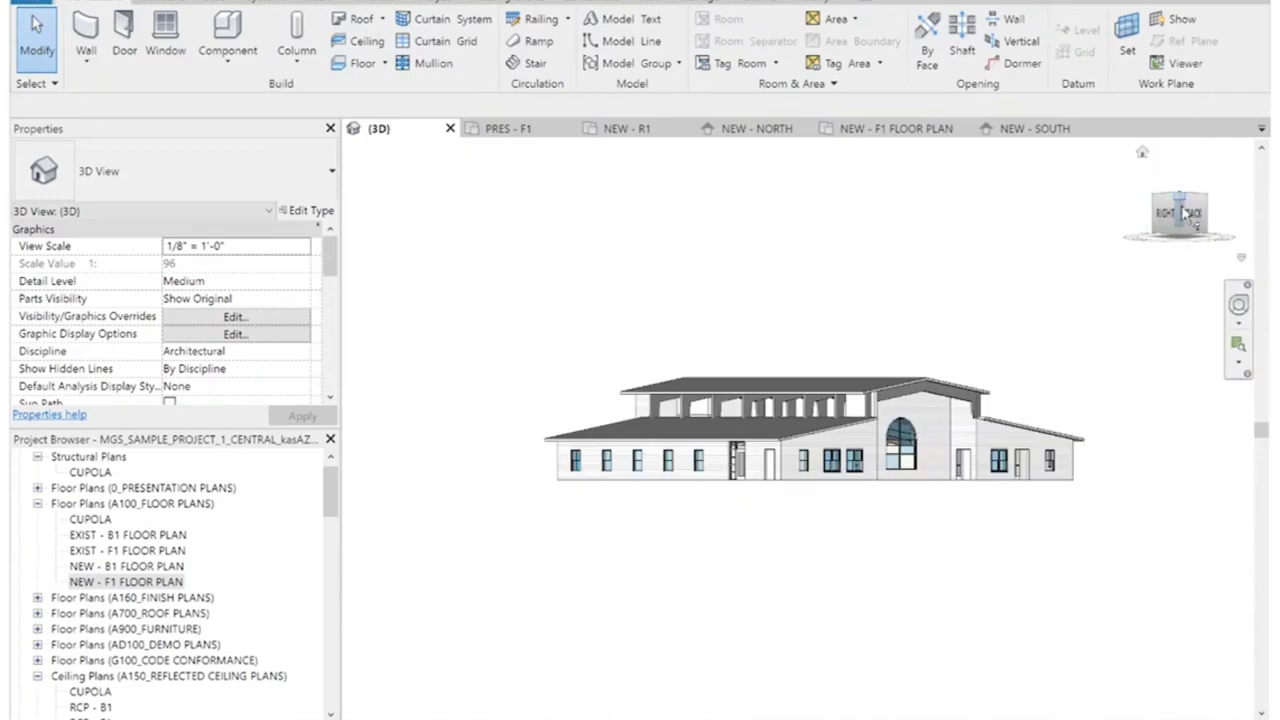
{"action": "left_click_drag", "start_coordinate": [1183, 214], "coordinate": [1190, 230]}
{"action": "scroll", "coordinate": [1034, 523], "scroll_direction": "up", "scroll_amount": 3}
{"action": "middle_click_drag", "start_coordinate": [909, 337], "coordinate": [993, 367]}
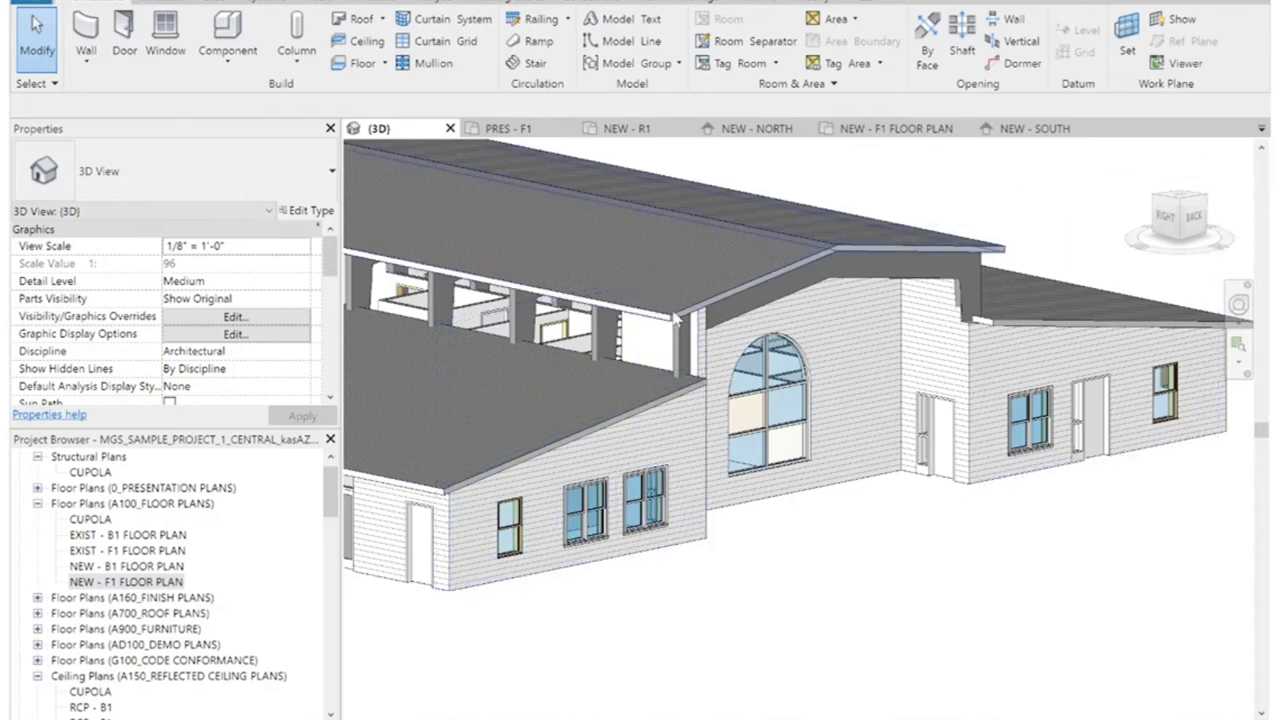
{"action": "scroll", "coordinate": [728, 251], "scroll_direction": "up", "scroll_amount": 2}
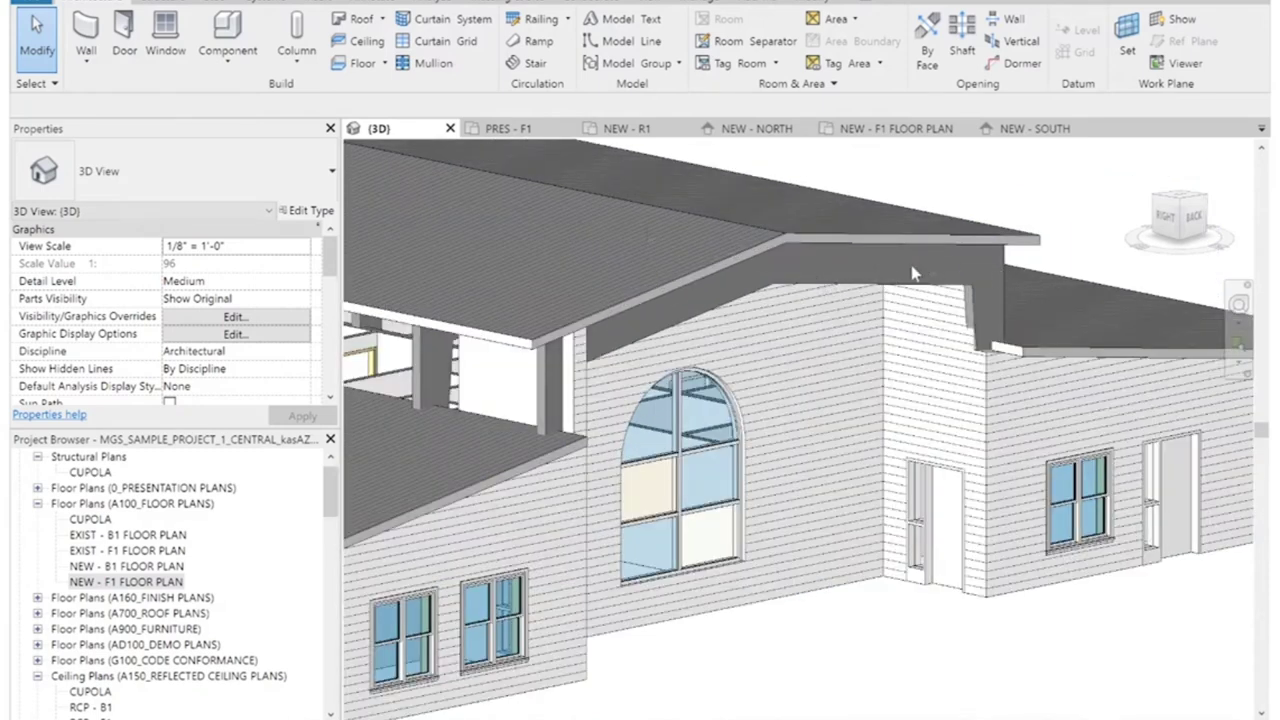
{"action": "scroll", "coordinate": [930, 303], "scroll_direction": "down", "scroll_amount": 3}
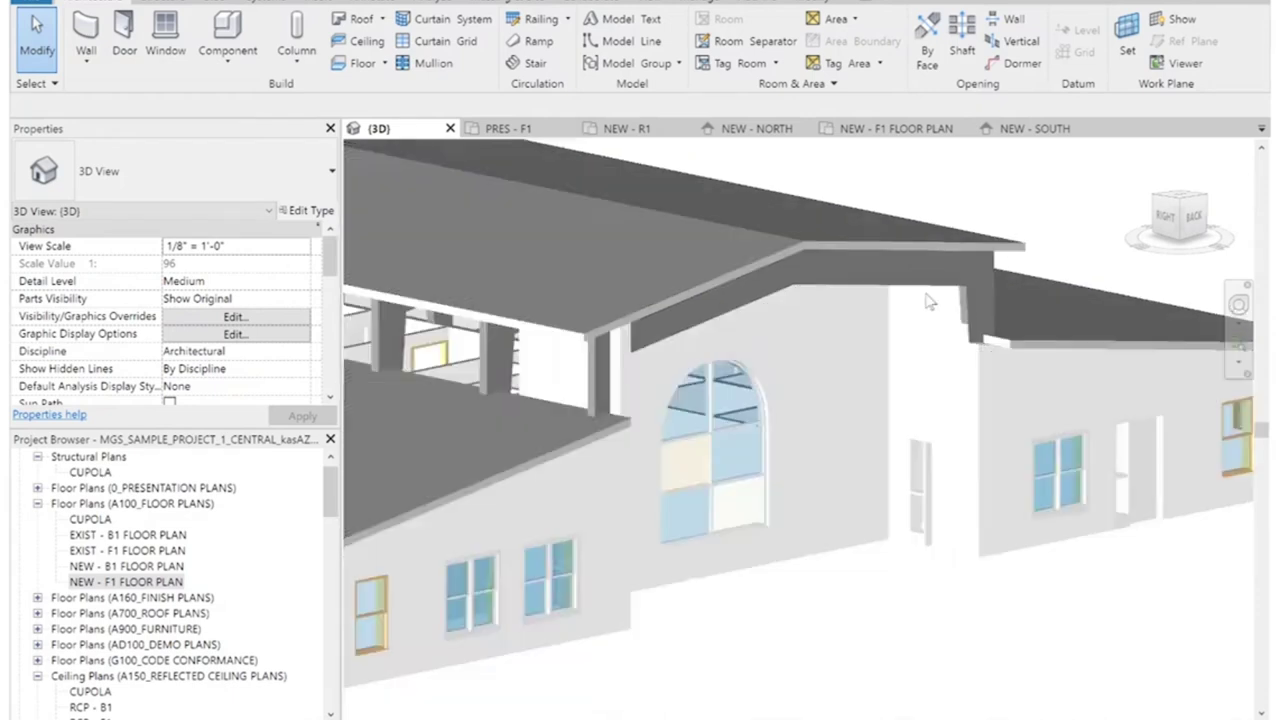
{"action": "middle_click_drag", "start_coordinate": [930, 300], "coordinate": [852, 420], "text": "shift"}
{"action": "scroll", "coordinate": [853, 422], "scroll_direction": "up", "scroll_amount": 3}
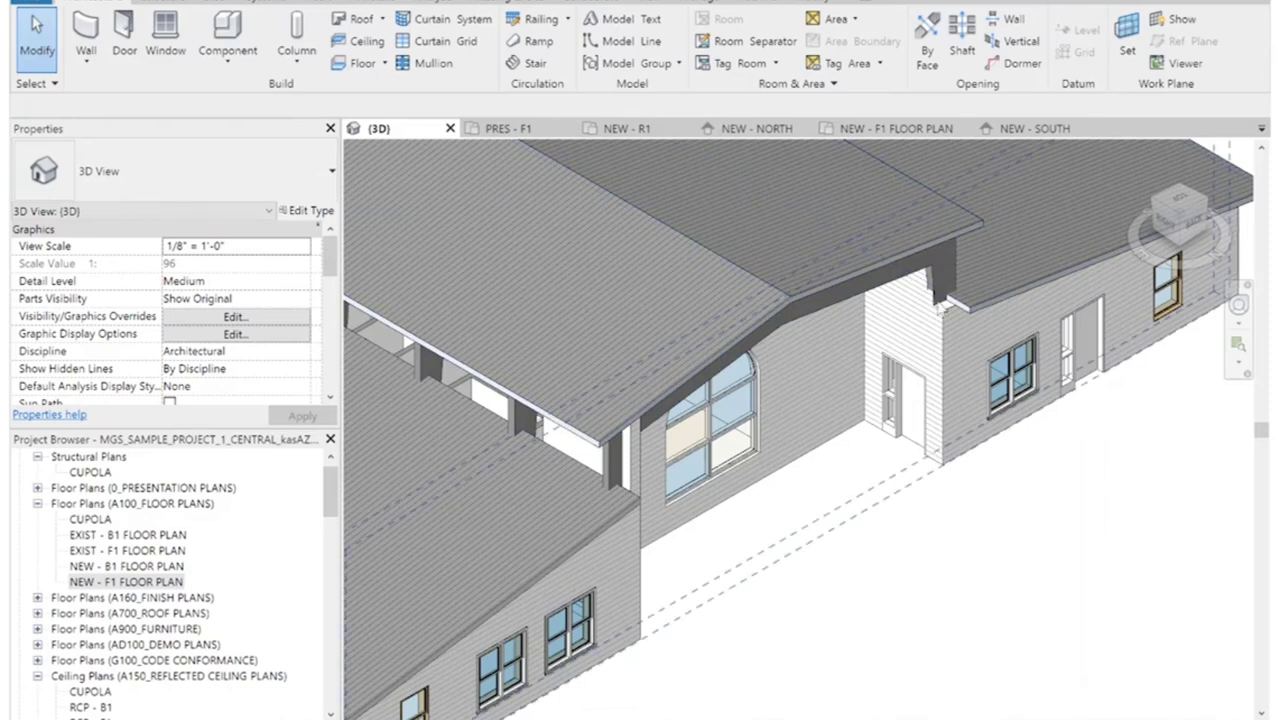
In the back view, copy the left wing's rear wall horizontally so the copy overlaps the arched-window wall.
{"action": "left_click", "coordinate": [1197, 226]}
{"action": "middle_click_drag", "start_coordinate": [518, 245], "coordinate": [755, 395]}
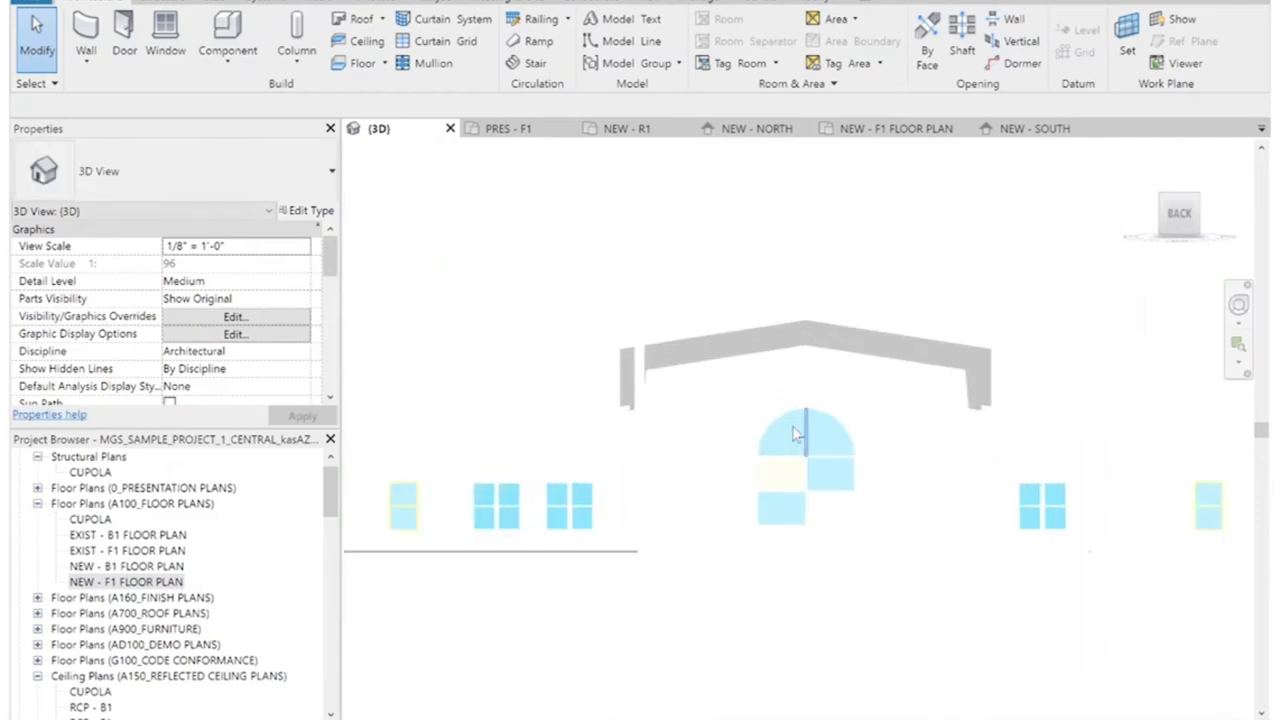
{"action": "left_click", "coordinate": [571, 424]}
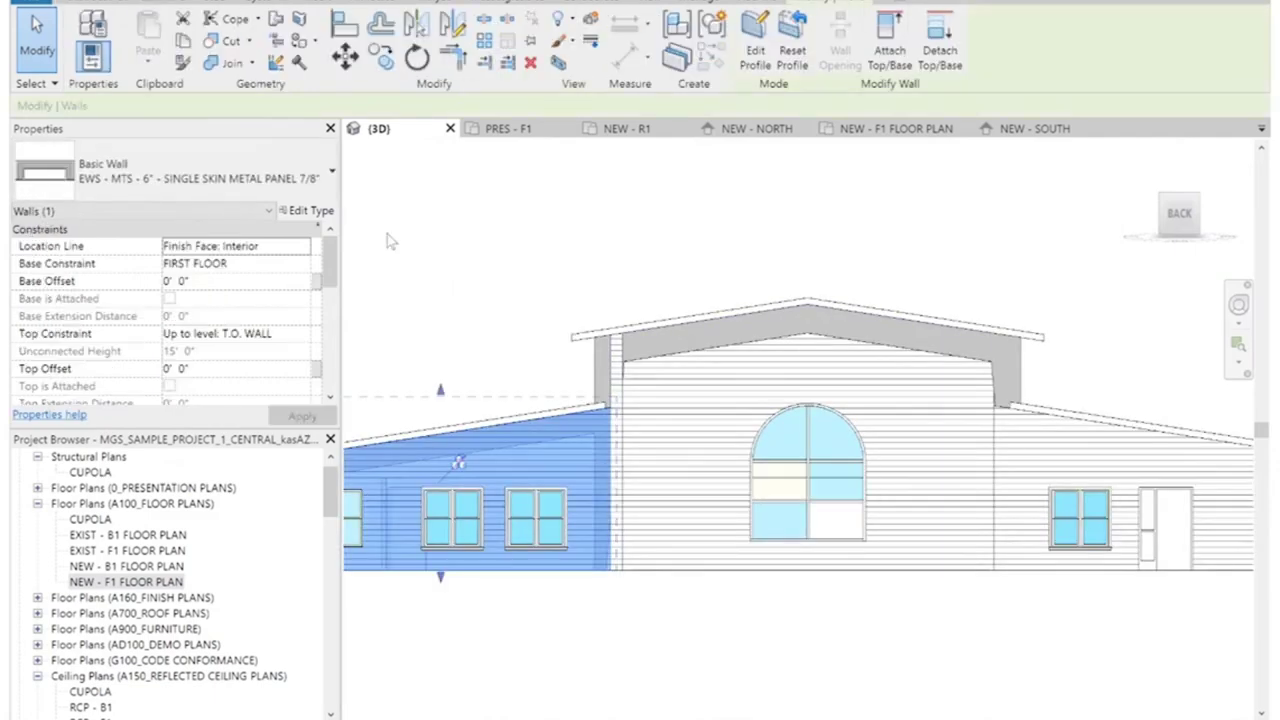
{"action": "left_click", "coordinate": [549, 571]}
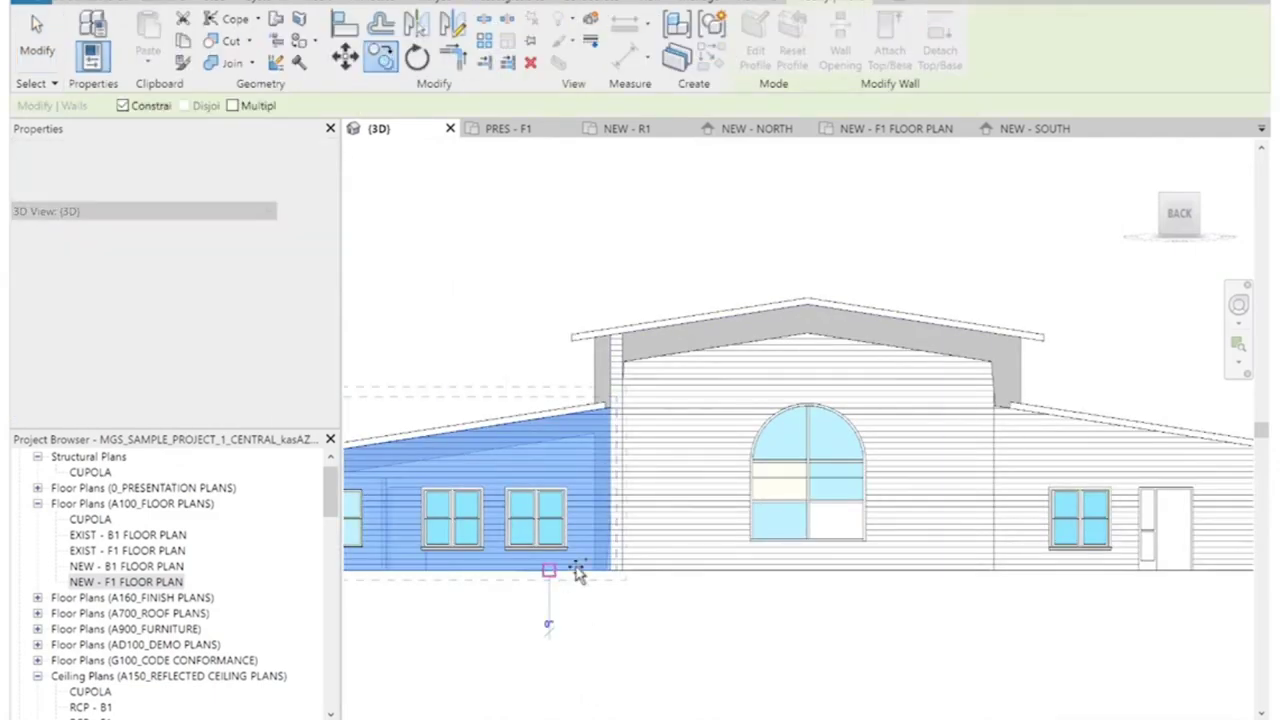
{"action": "left_click_drag", "start_coordinate": [787, 568], "coordinate": [830, 570]}
{"action": "left_click_drag", "start_coordinate": [892, 607], "coordinate": [892, 610]}
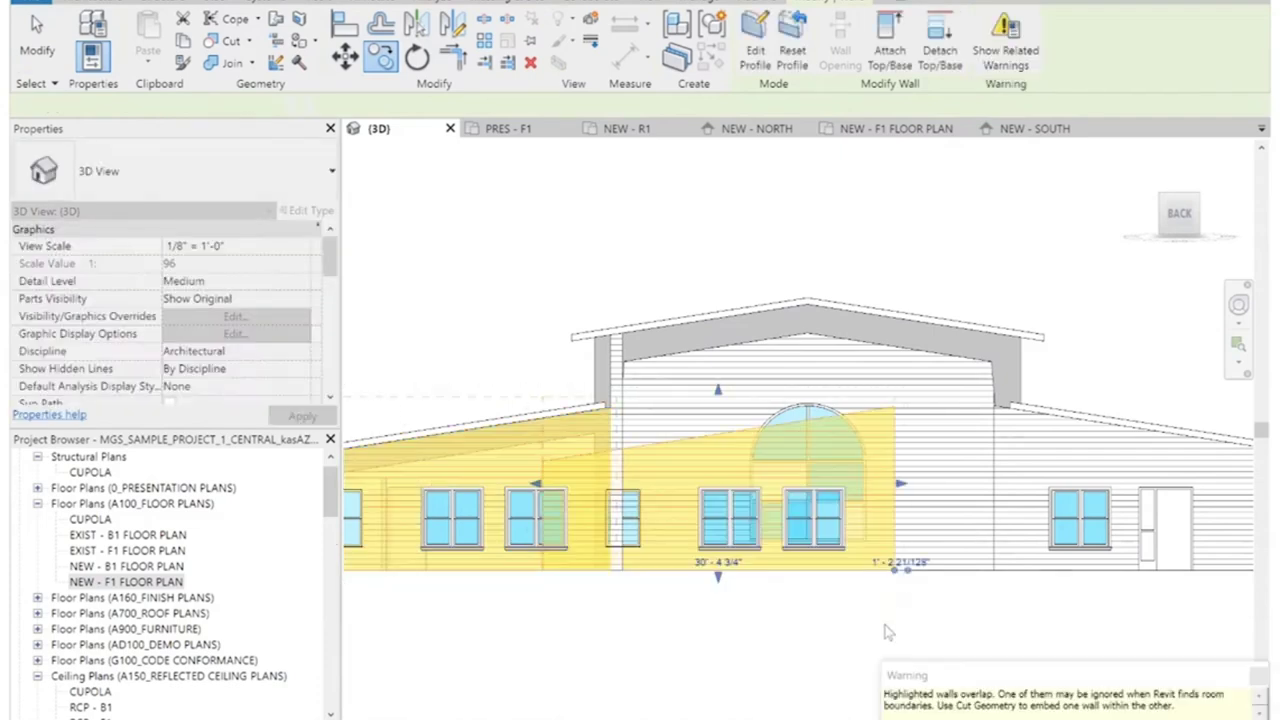
{"action": "left_click", "coordinate": [897, 632]}
Delete the three double-hung windows from the copied wall.
{"action": "left_click", "coordinate": [646, 520]}
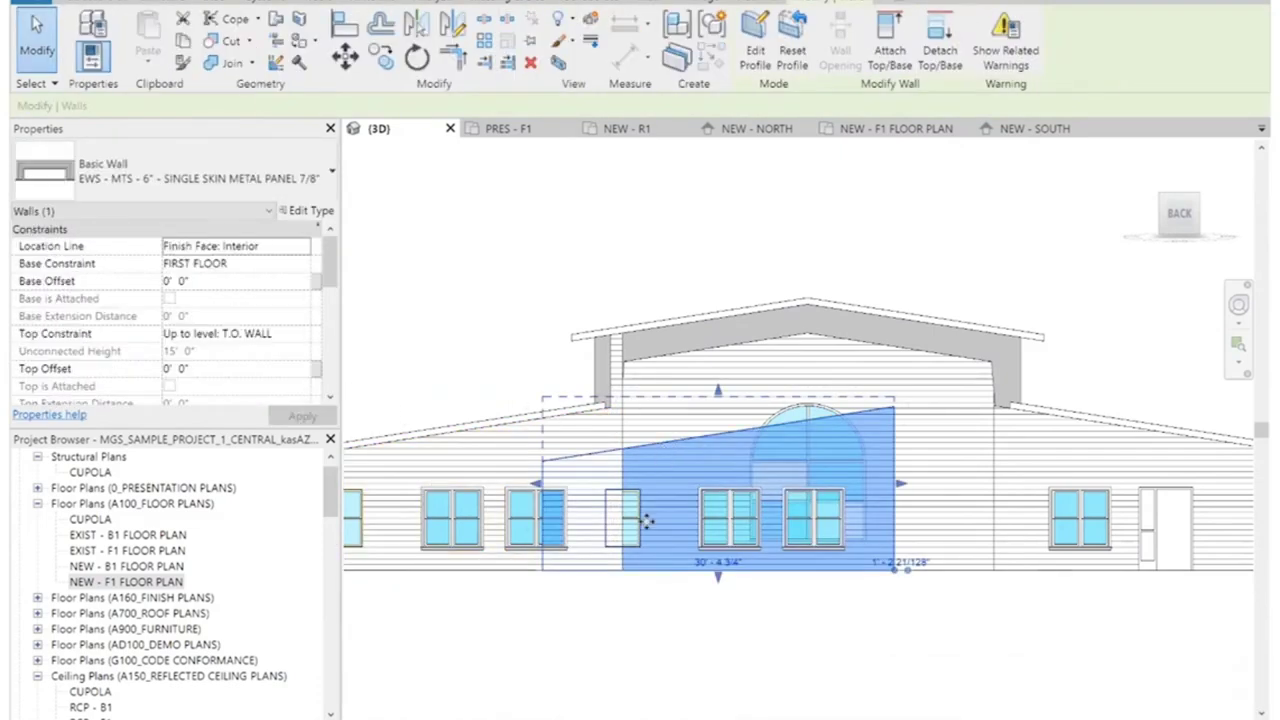
{"action": "key", "text": "Escape"}
{"action": "left_click", "coordinate": [622, 520]}
{"action": "key", "text": "Delete"}
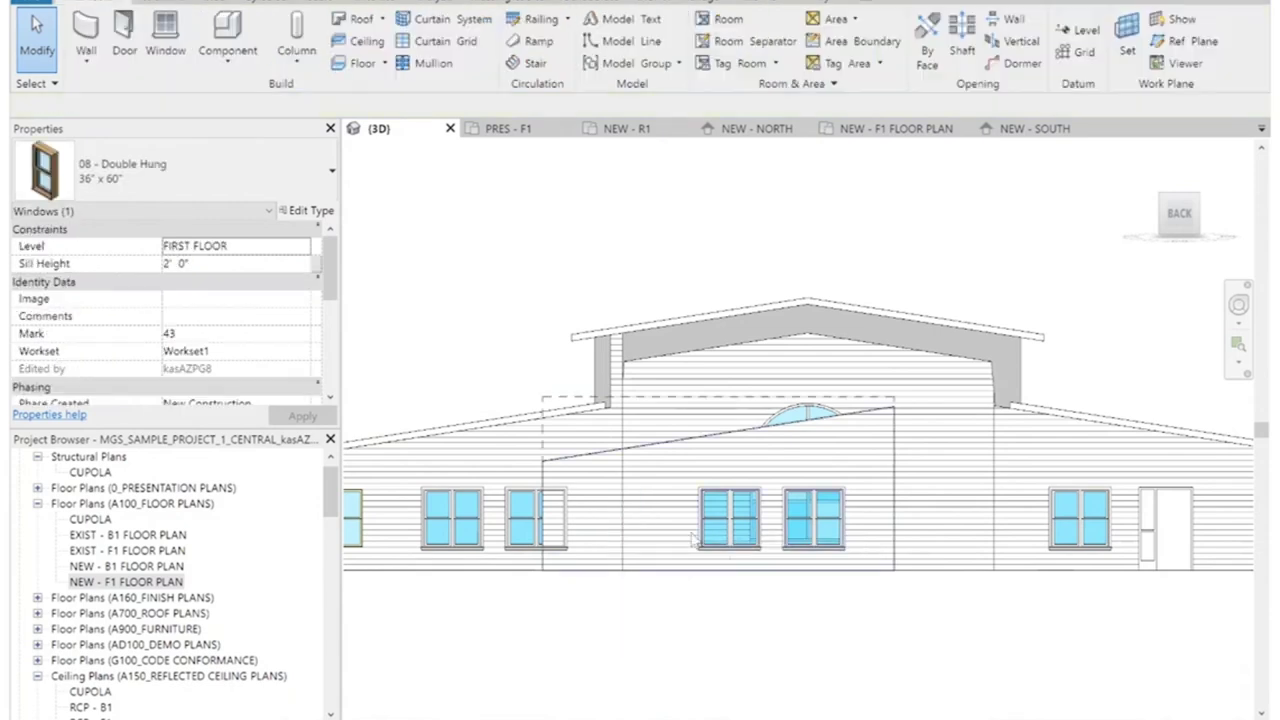
{"action": "left_click", "coordinate": [720, 522]}
{"action": "key", "text": "Delete"}
{"action": "left_click", "coordinate": [813, 518]}
{"action": "key", "text": "Delete"}
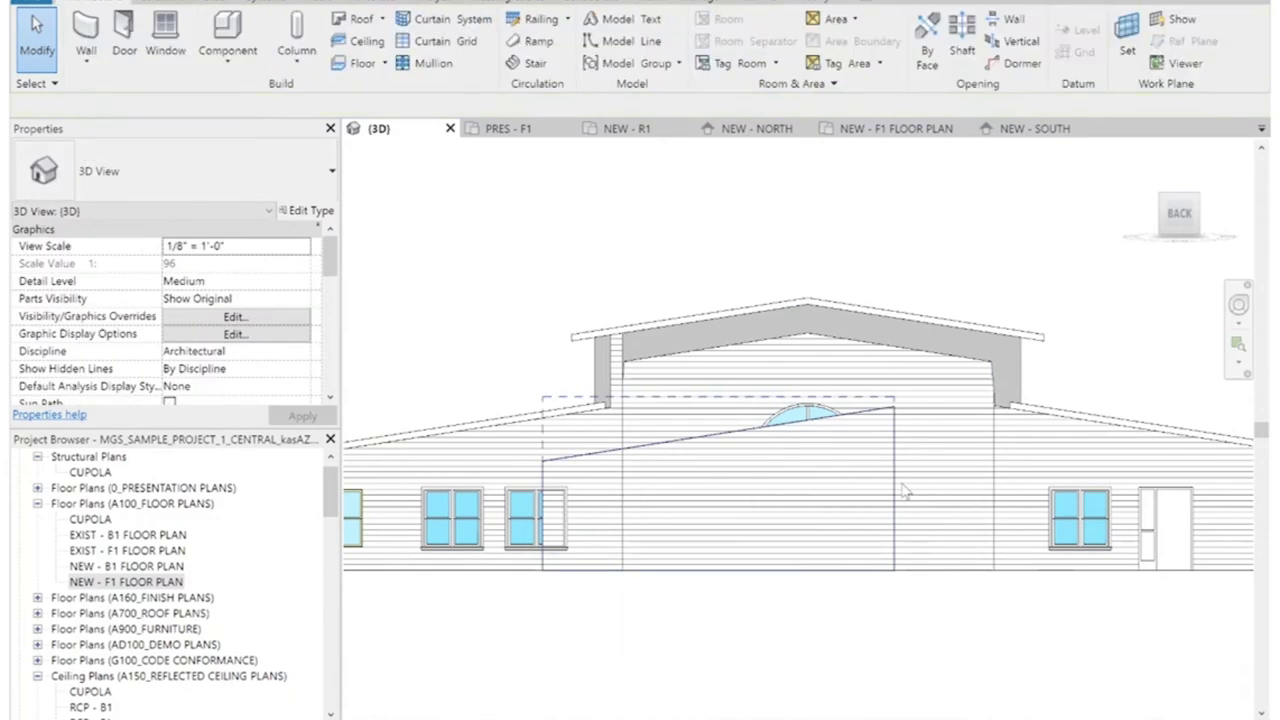
Edit the copied wall's profile and delete its sloped top line.
{"action": "left_click", "coordinate": [898, 487]}
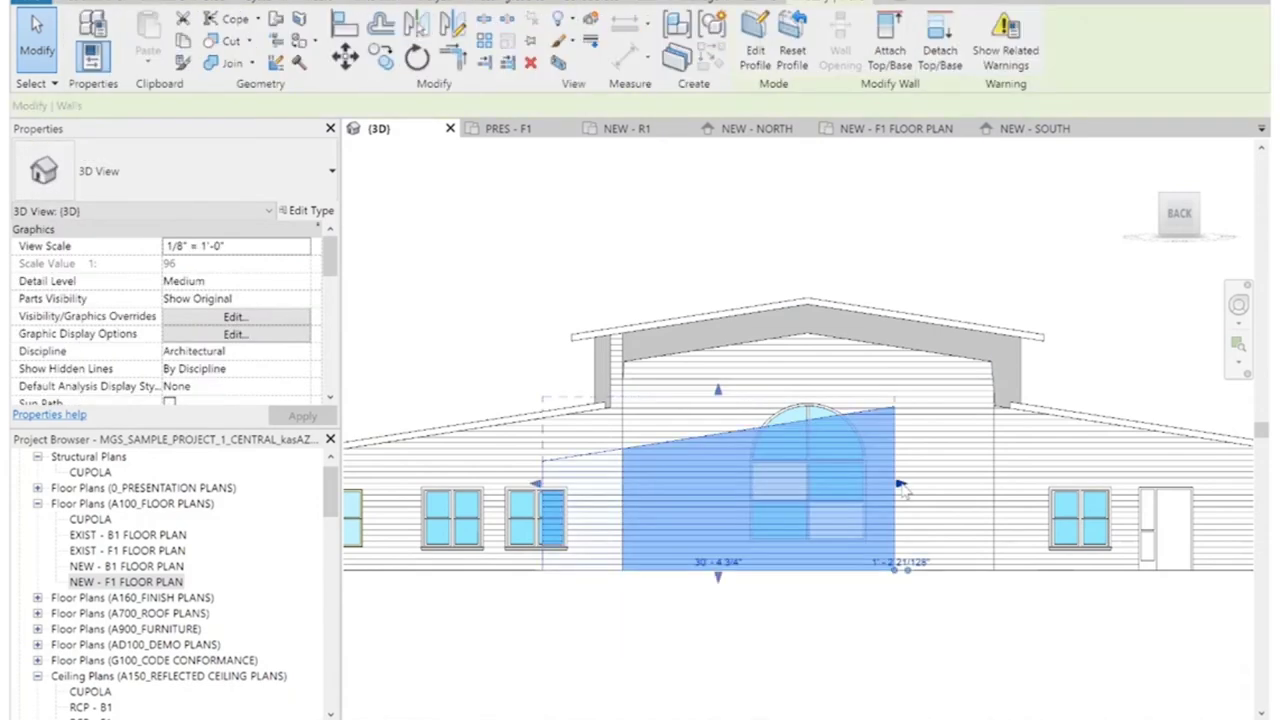
{"action": "left_click", "coordinate": [755, 55]}
{"action": "left_click", "coordinate": [772, 428]}
{"action": "key", "text": "Delete"}
Move the profile's right vertical line outward and align it to the outer face of the right frame column.
{"action": "left_click_drag", "start_coordinate": [893, 511], "coordinate": [1024, 489]}
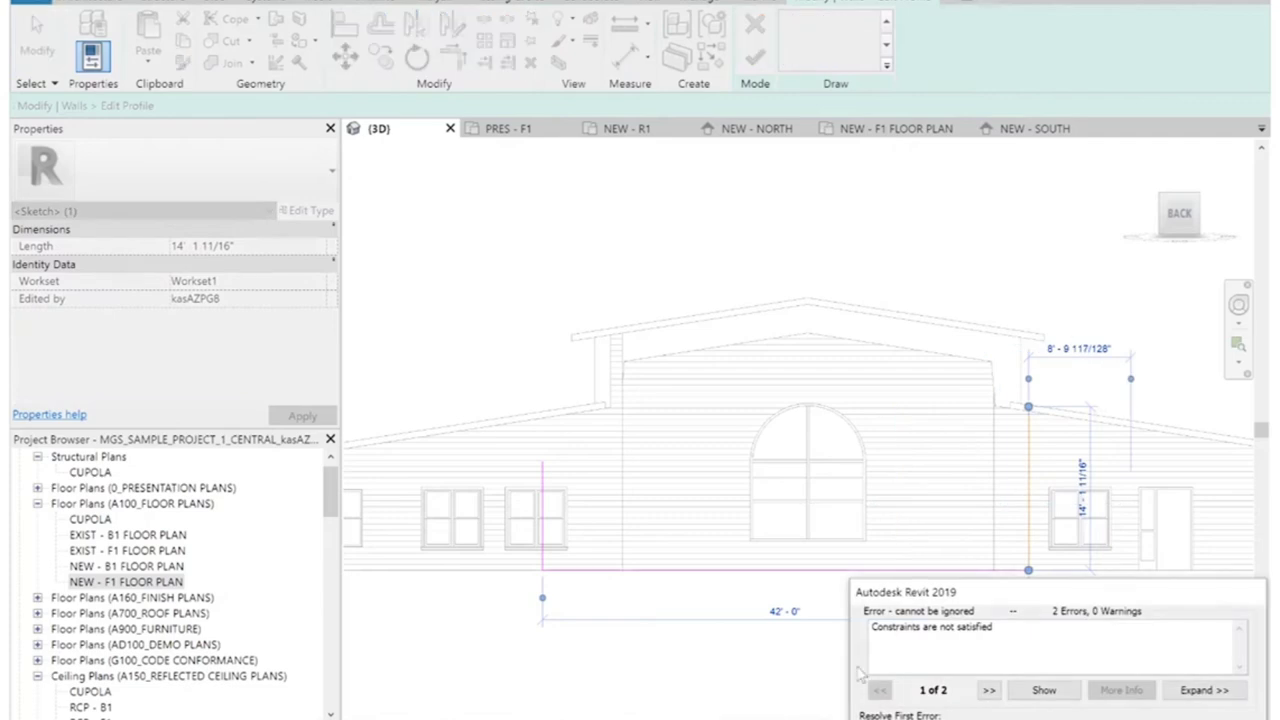
{"action": "left_click", "coordinate": [930, 718]}
{"action": "left_click", "coordinate": [344, 24]}
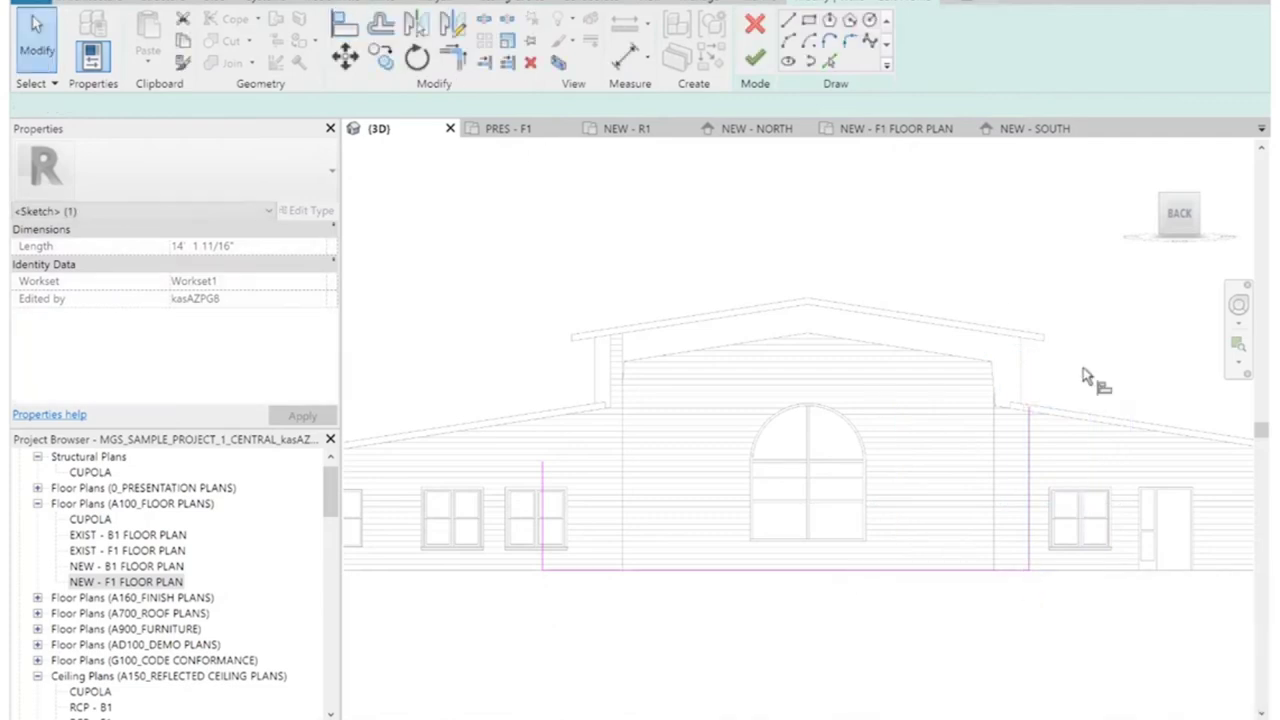
{"action": "left_click", "coordinate": [1026, 377]}
{"action": "left_click", "coordinate": [1031, 489]}
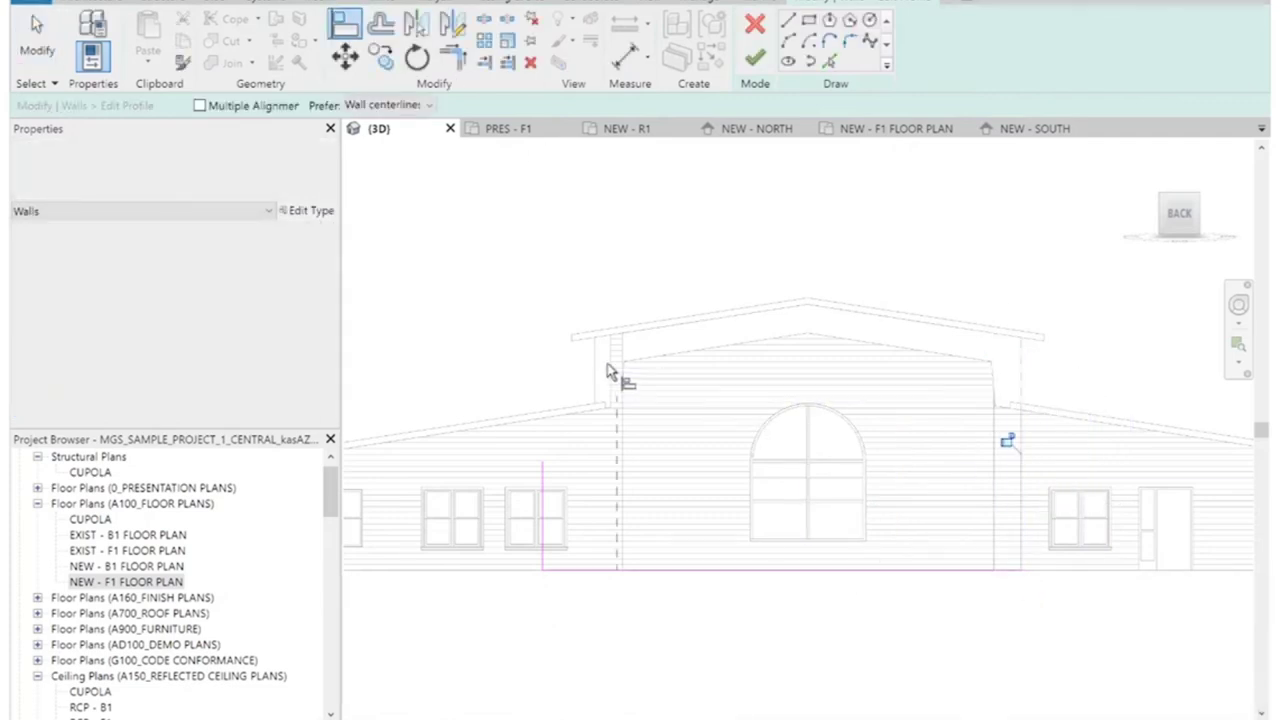
Align the profile's left vertical line to the outer face of the left frame column, removing the conflicting constraints.
{"action": "left_click", "coordinate": [541, 507]}
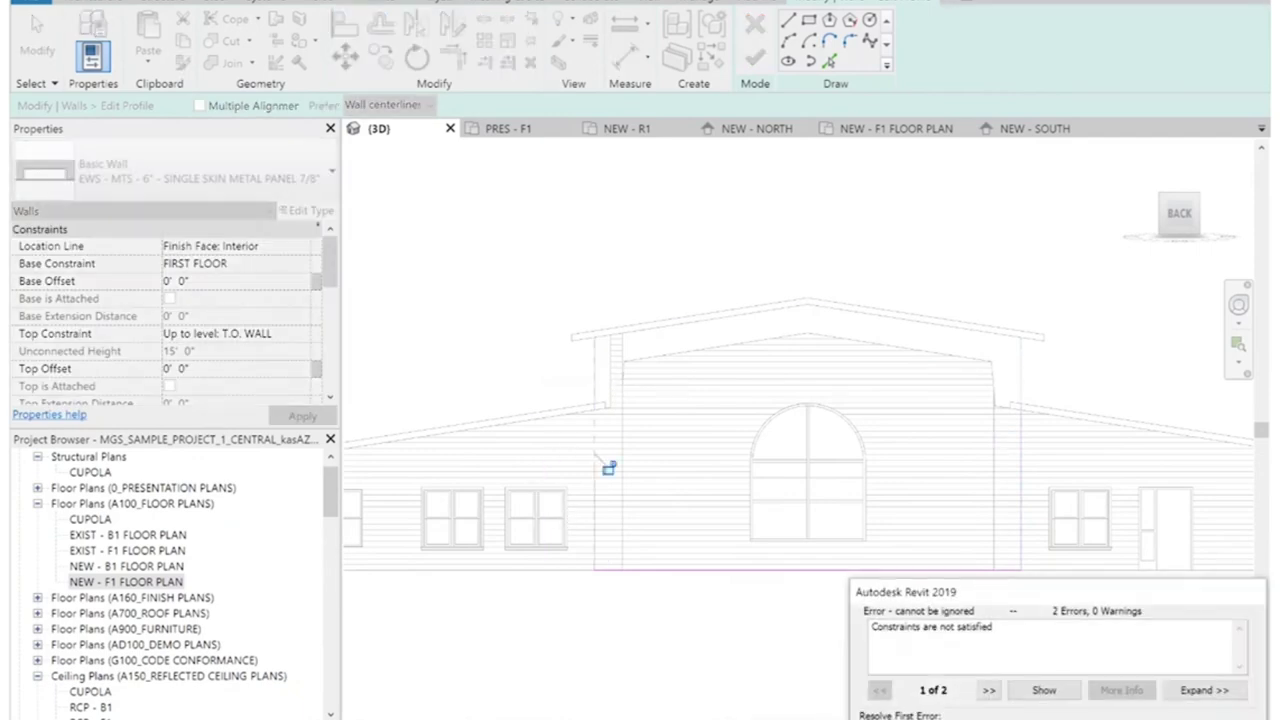
{"action": "key", "text": "Escape"}
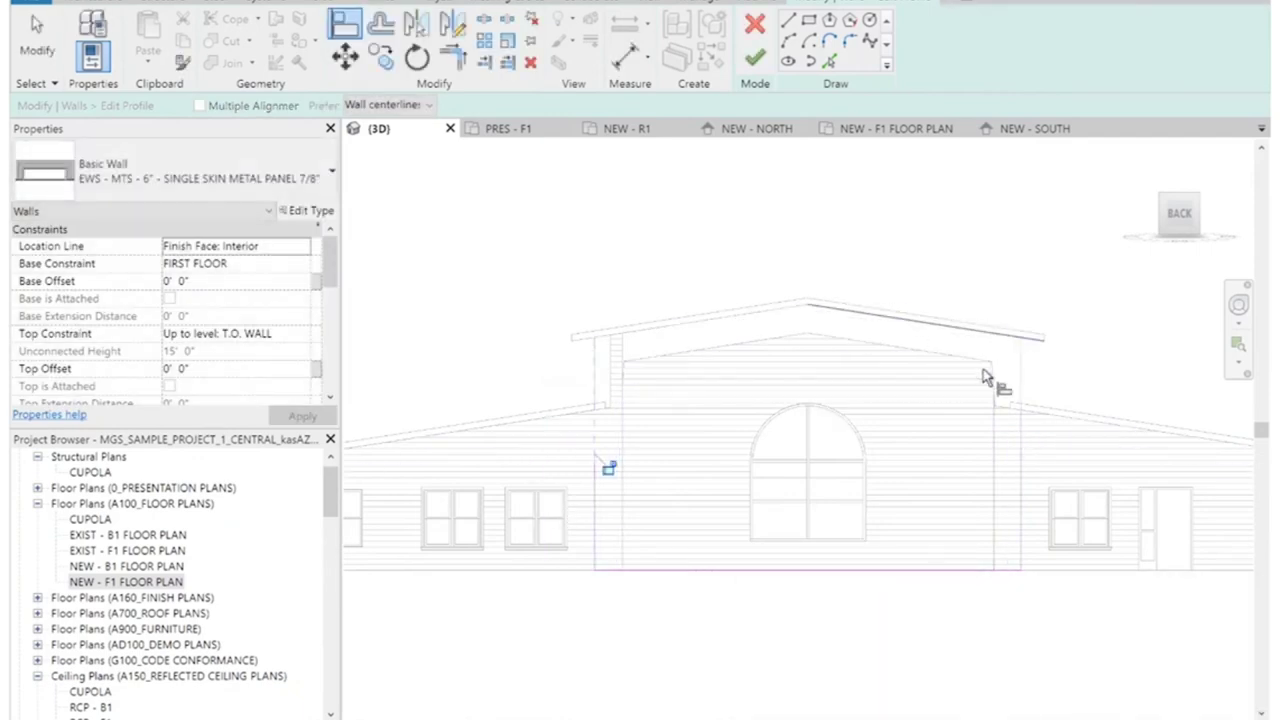
{"action": "key", "text": "Escape"}
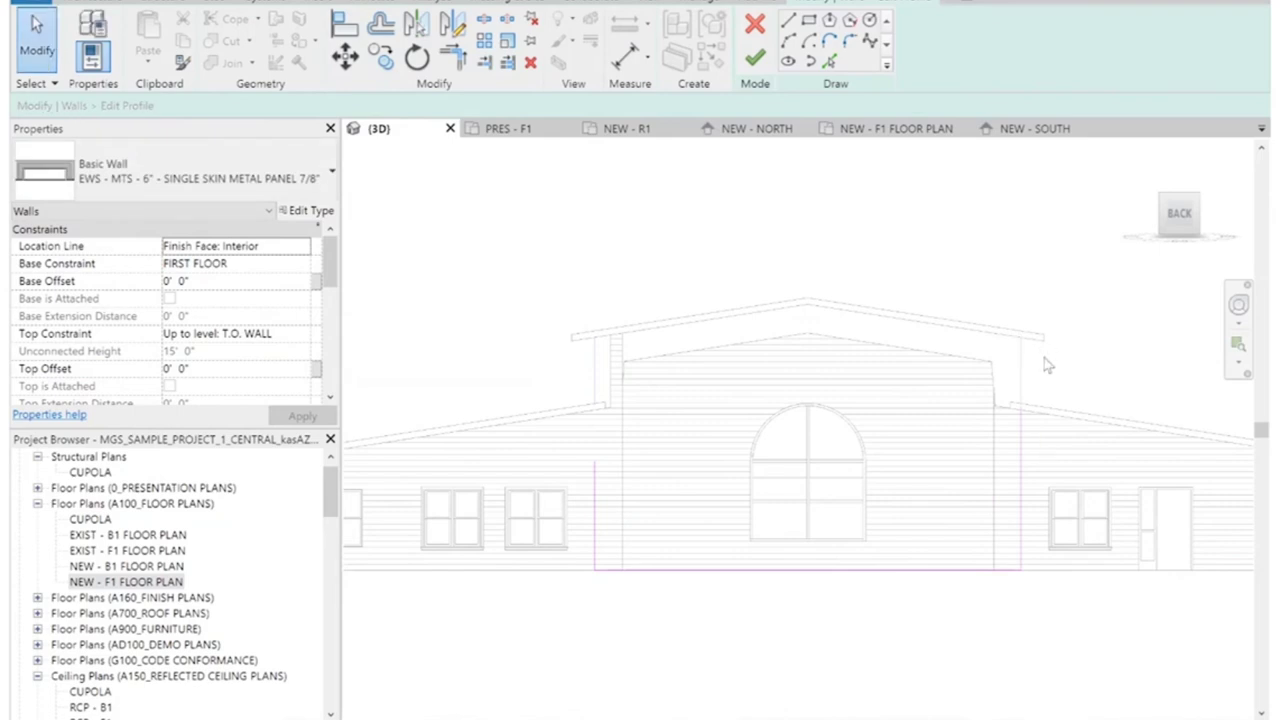
Move the profile's right vertical line 8 inches outward, past the outer face of the right frame column.
{"action": "scroll", "coordinate": [1025, 352], "scroll_direction": "up", "scroll_amount": 3}
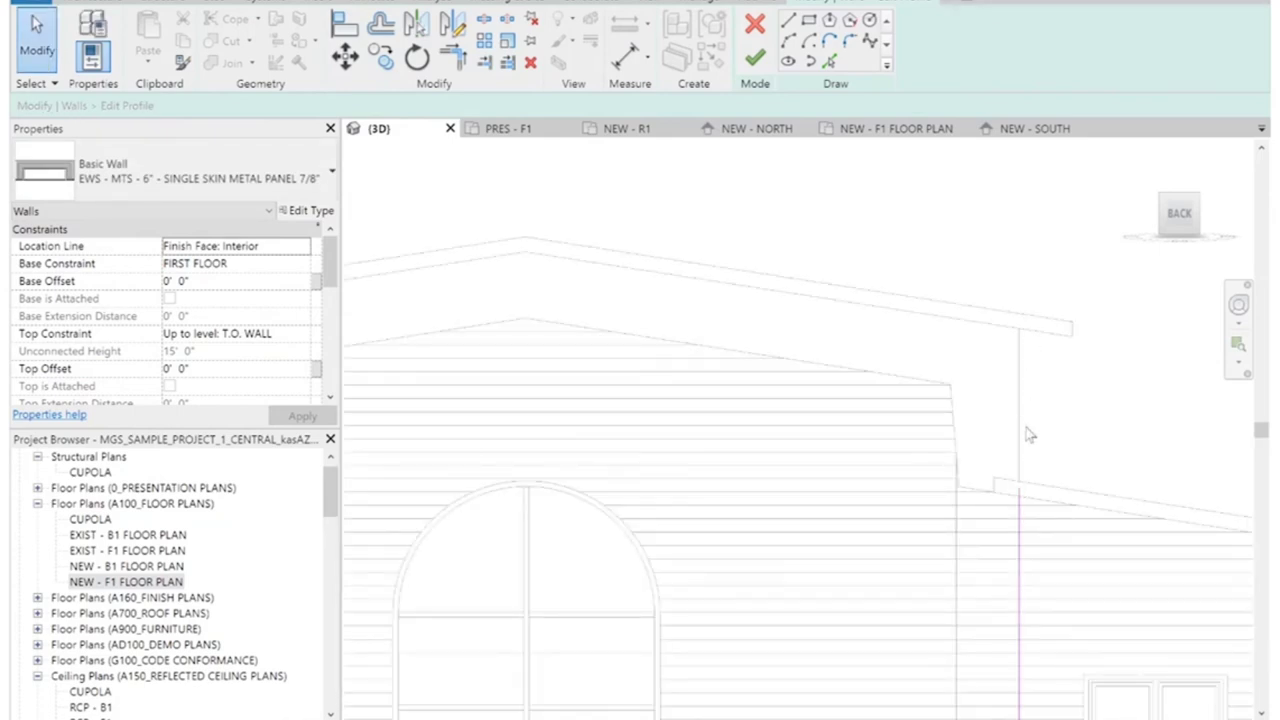
{"action": "left_click", "coordinate": [1020, 560]}
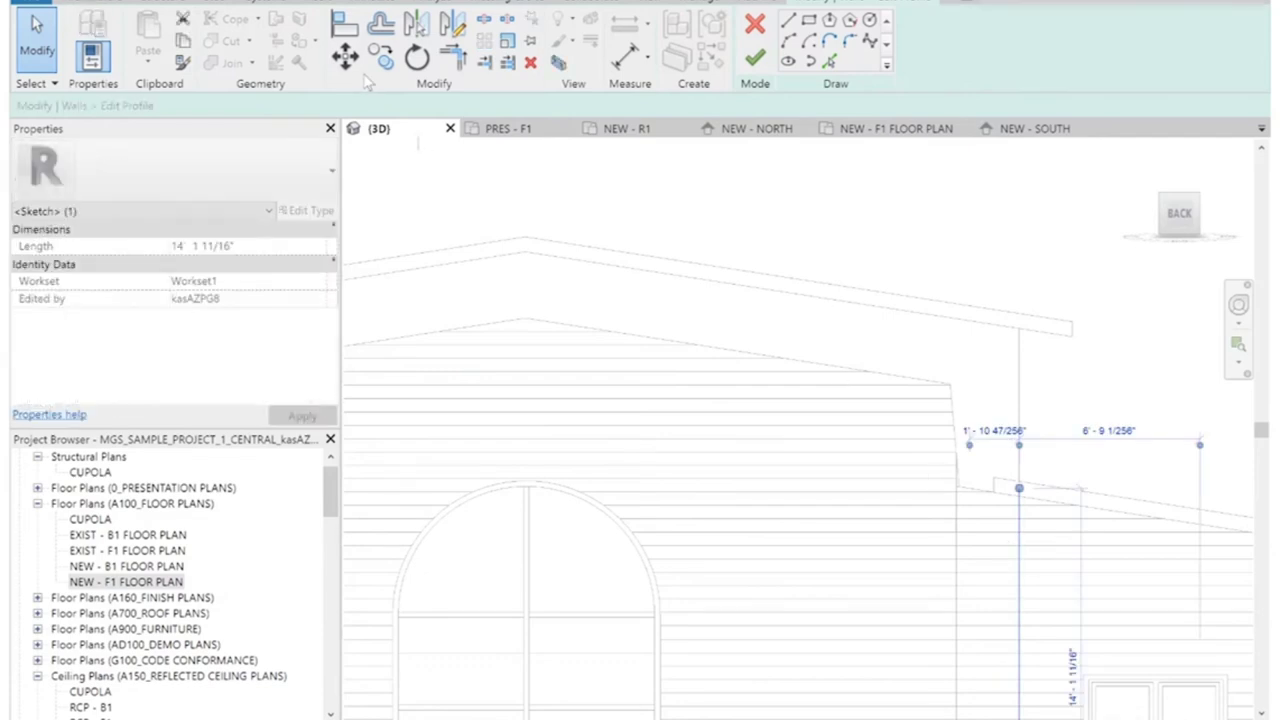
{"action": "left_click", "coordinate": [891, 232]}
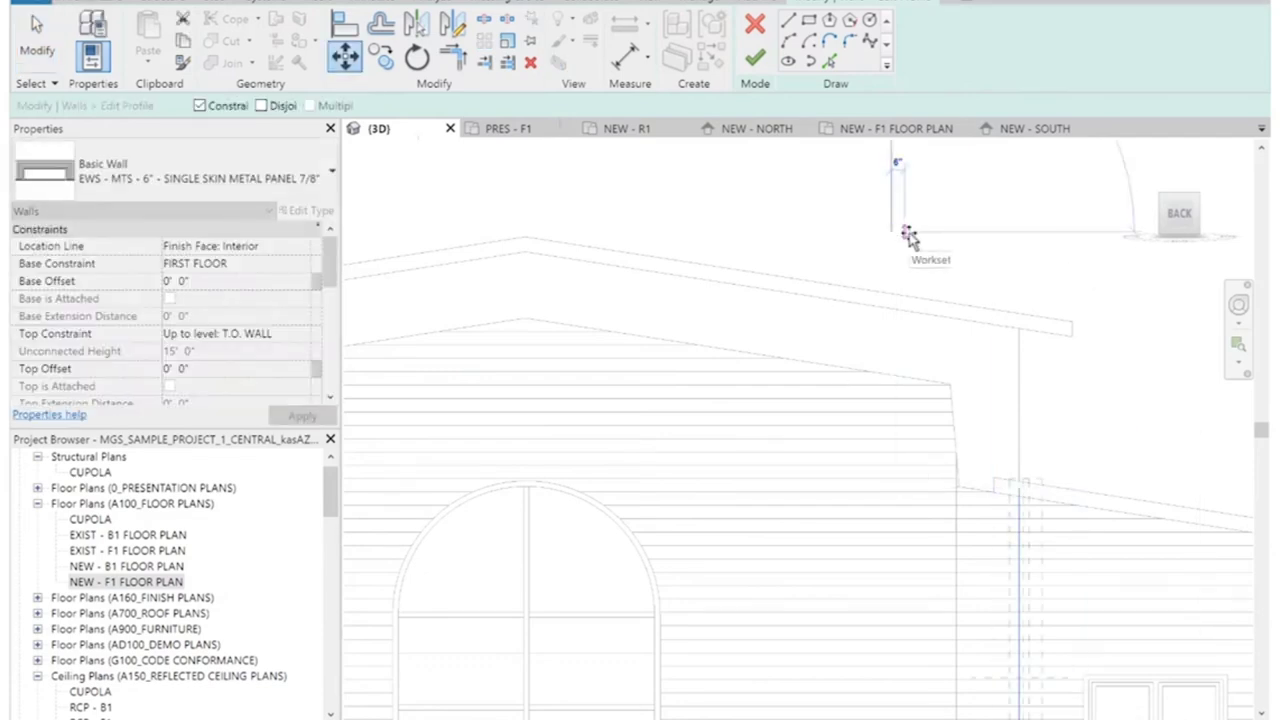
{"action": "left_click", "coordinate": [908, 232]}
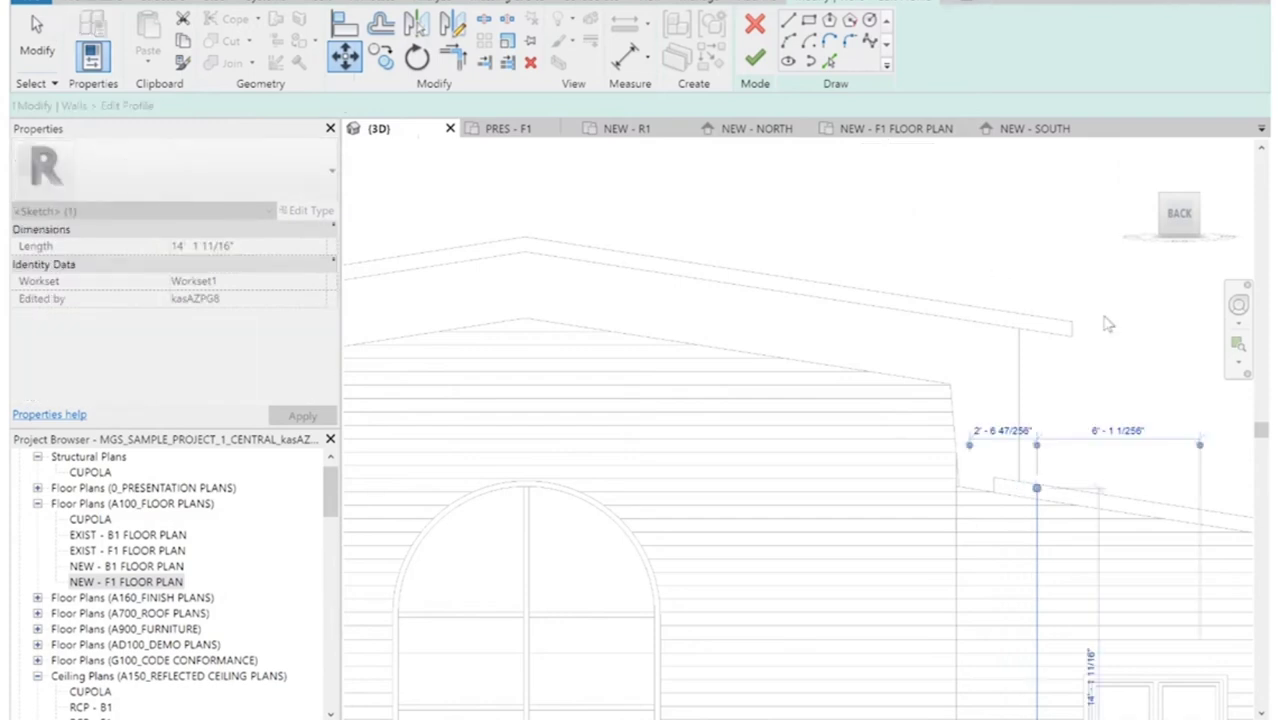
Move the profile's left vertical line 8 inches outward, past the outer face of the left frame column.
{"action": "scroll", "coordinate": [1106, 320], "scroll_direction": "down", "scroll_amount": 3}
{"action": "left_click", "coordinate": [560, 538]}
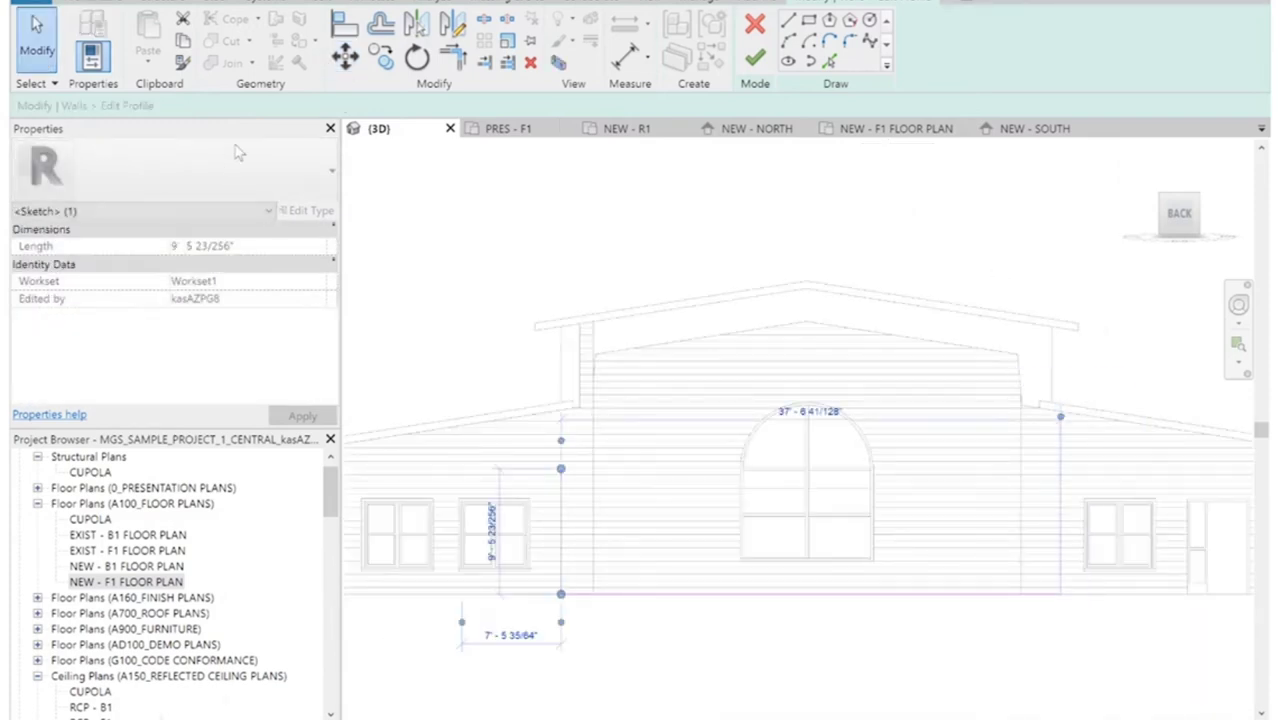
{"action": "left_click", "coordinate": [345, 57]}
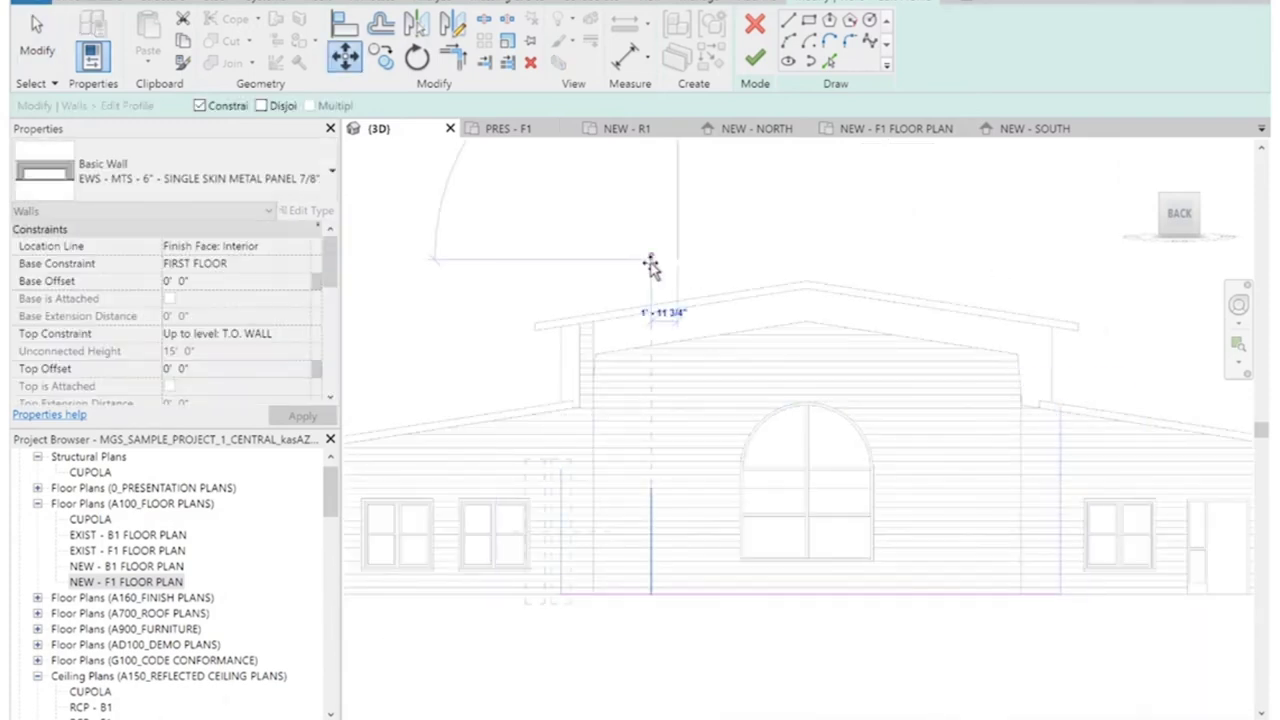
{"action": "type", "text": "8"}
{"action": "key", "text": "Return"}
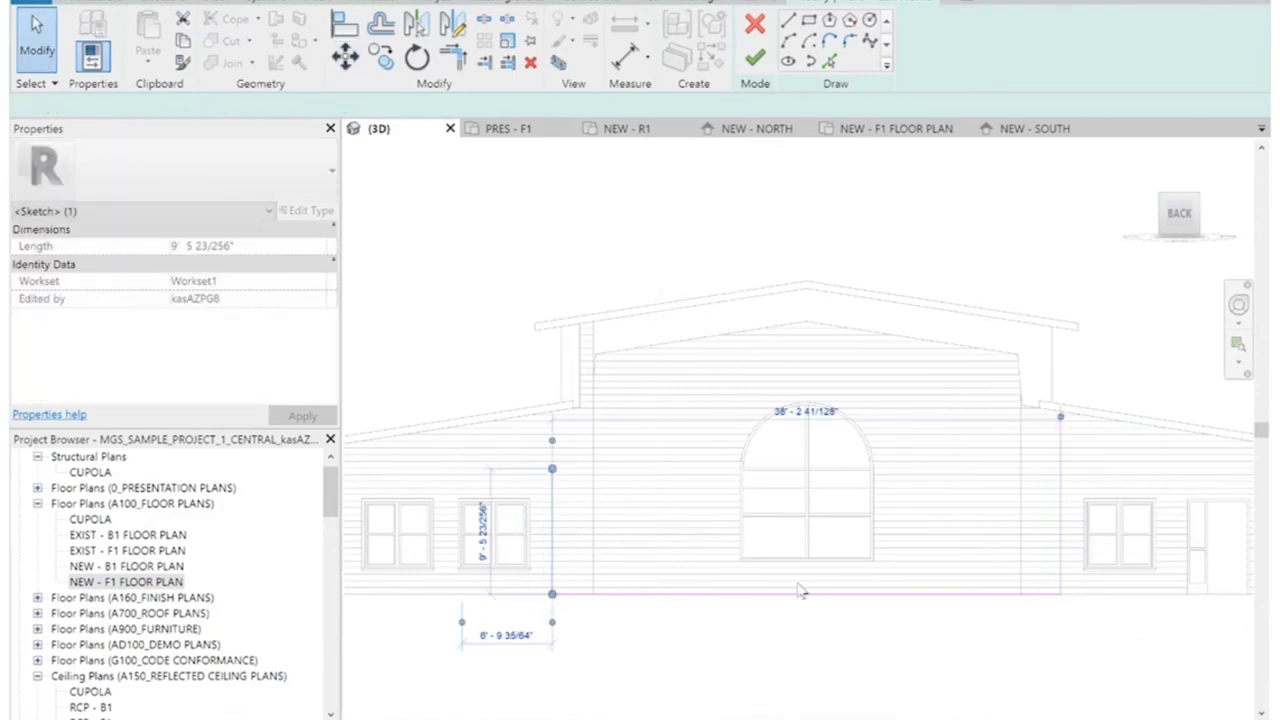
{"action": "key", "text": "Escape"}
Pick the two sloped underside edges of the central roof as the profile's top and trim them to the vertical side lines.
{"action": "left_click", "coordinate": [829, 61]}
{"action": "left_click", "coordinate": [1004, 323]}
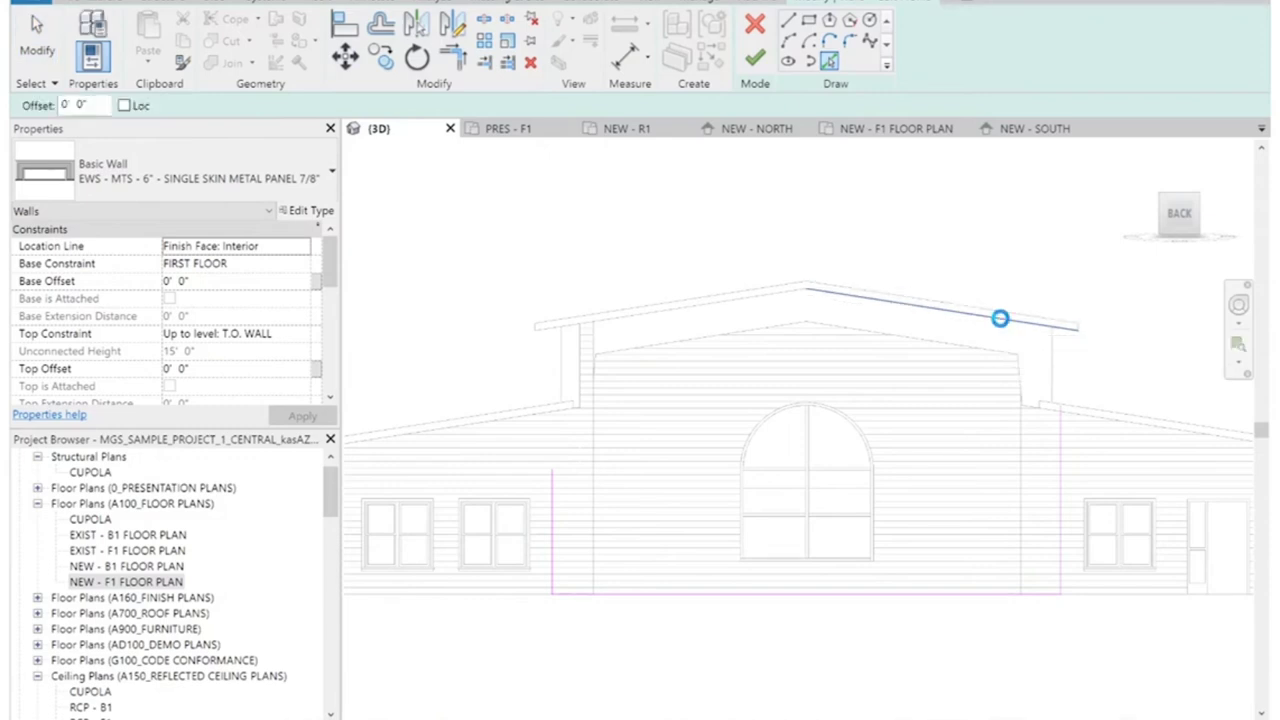
{"action": "left_click", "coordinate": [628, 323]}
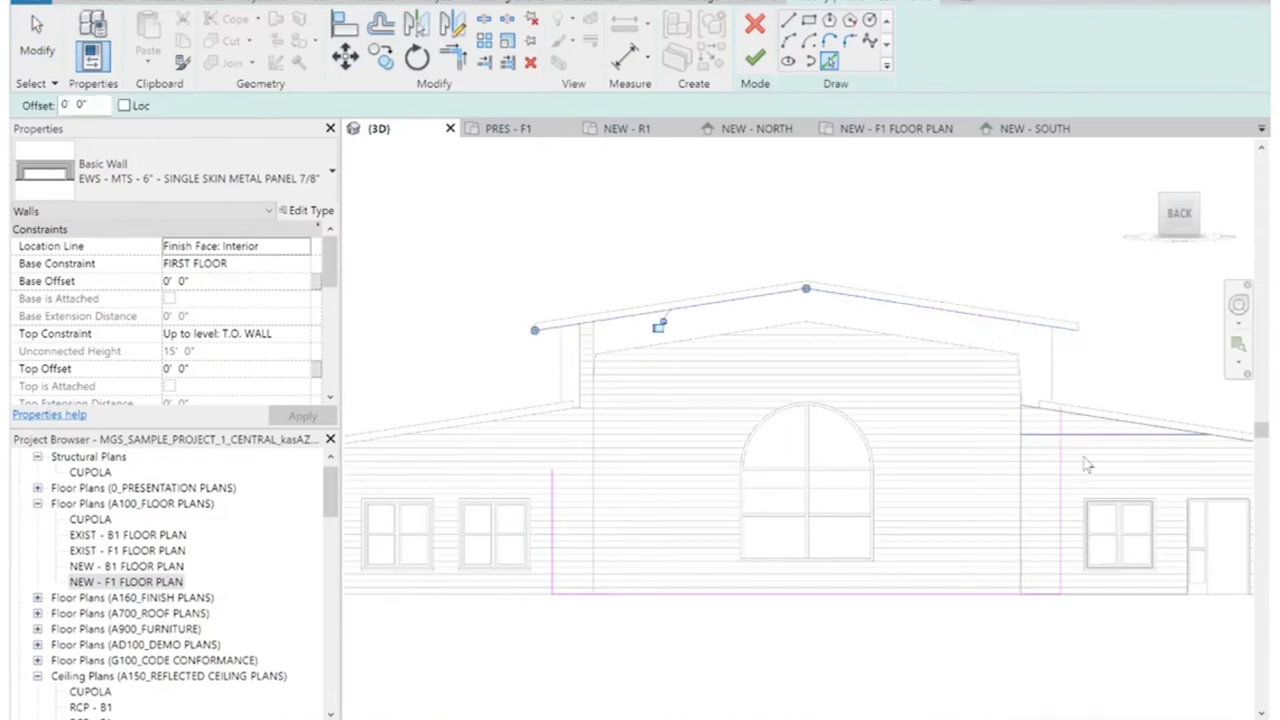
{"action": "left_click", "coordinate": [452, 57]}
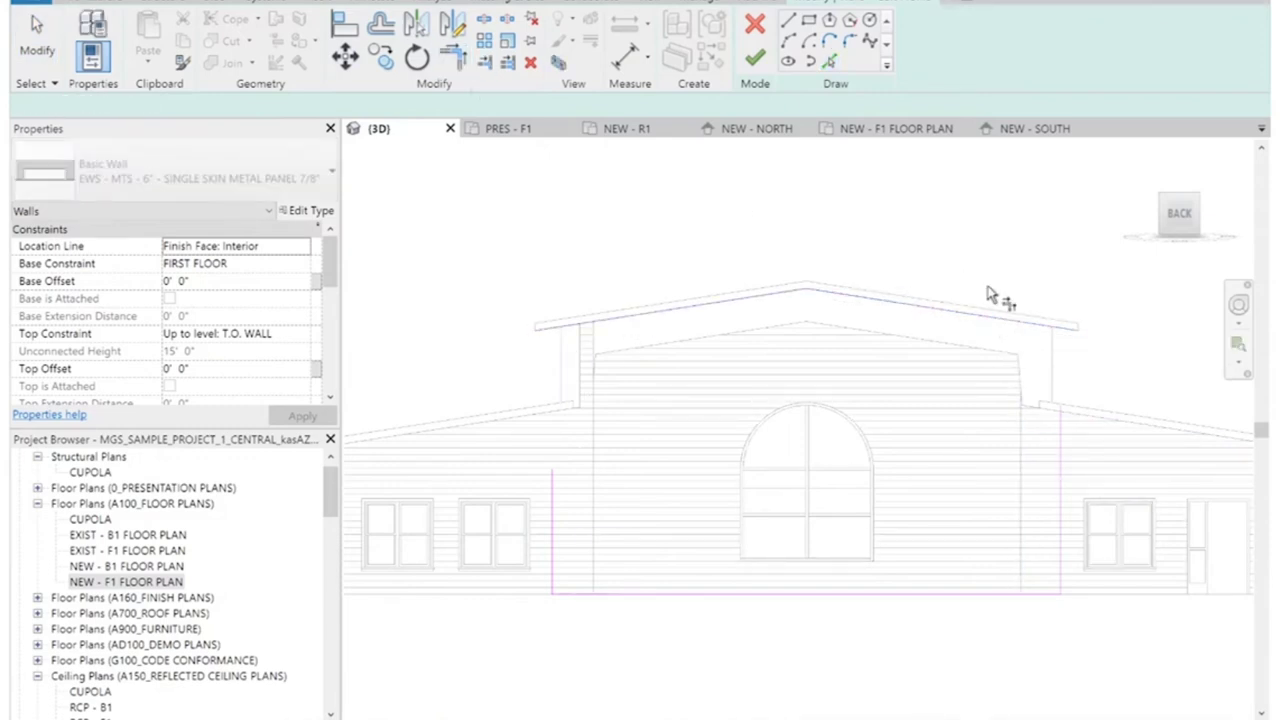
{"action": "left_click", "coordinate": [583, 326]}
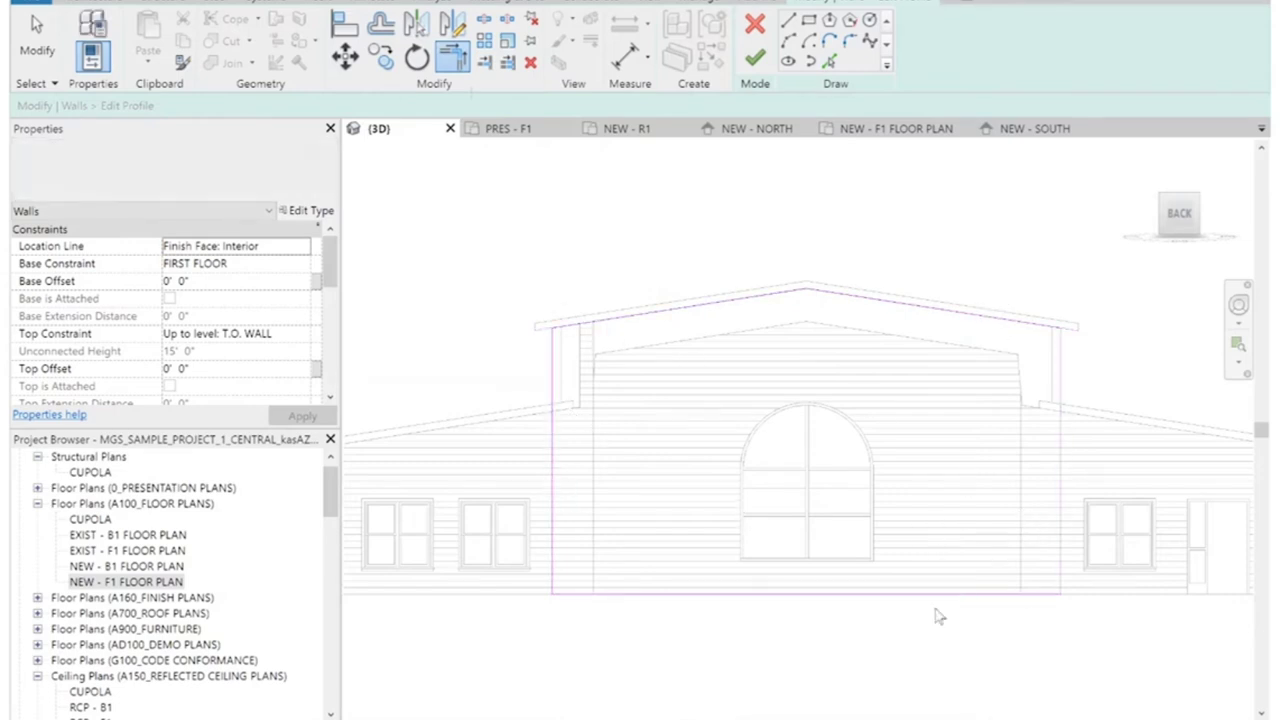
{"action": "key", "text": "Escape"}
Raise the profile's bottom line to the top of the arched window, near the wing roofs' upper ends, removing the conflicting constraints.
{"action": "mouse_move", "coordinate": [933, 596]}
{"action": "left_mouse_down"}
{"action": "mouse_move", "coordinate": [936, 423]}
{"action": "mouse_move", "coordinate": [928, 403]}
{"action": "mouse_move", "coordinate": [916, 410]}
{"action": "left_mouse_up"}
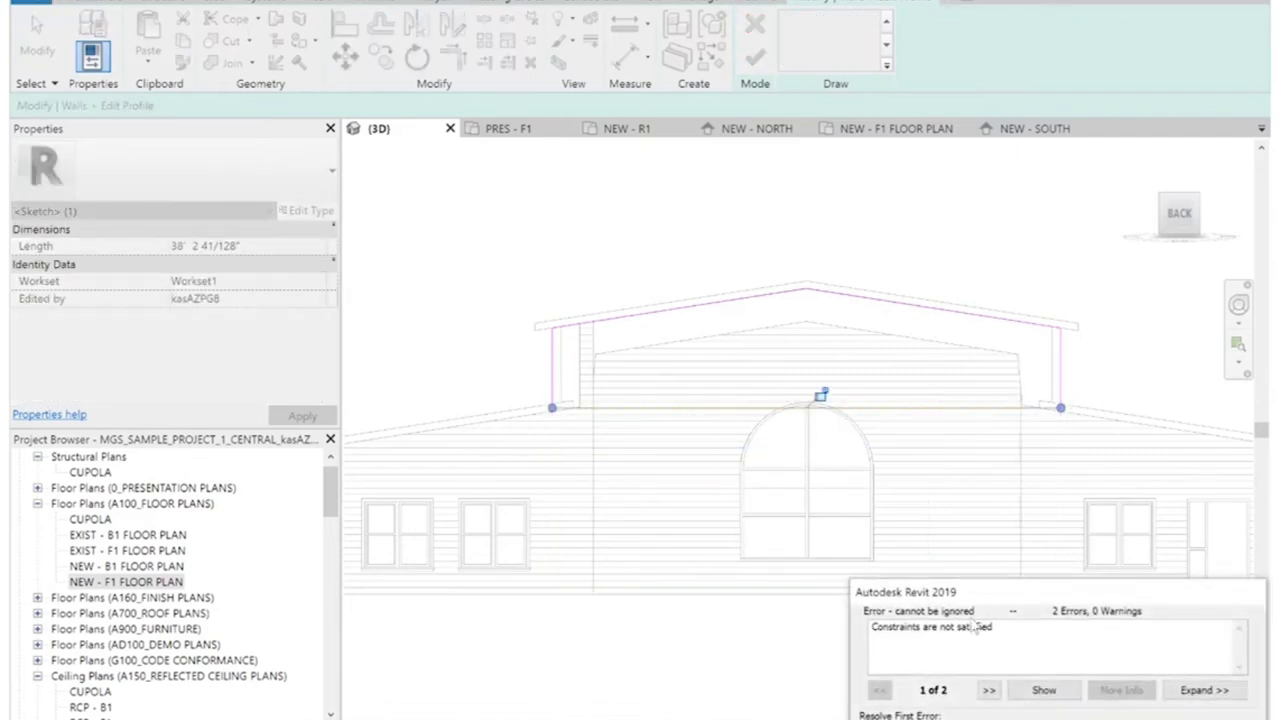
{"action": "left_click", "coordinate": [944, 719]}
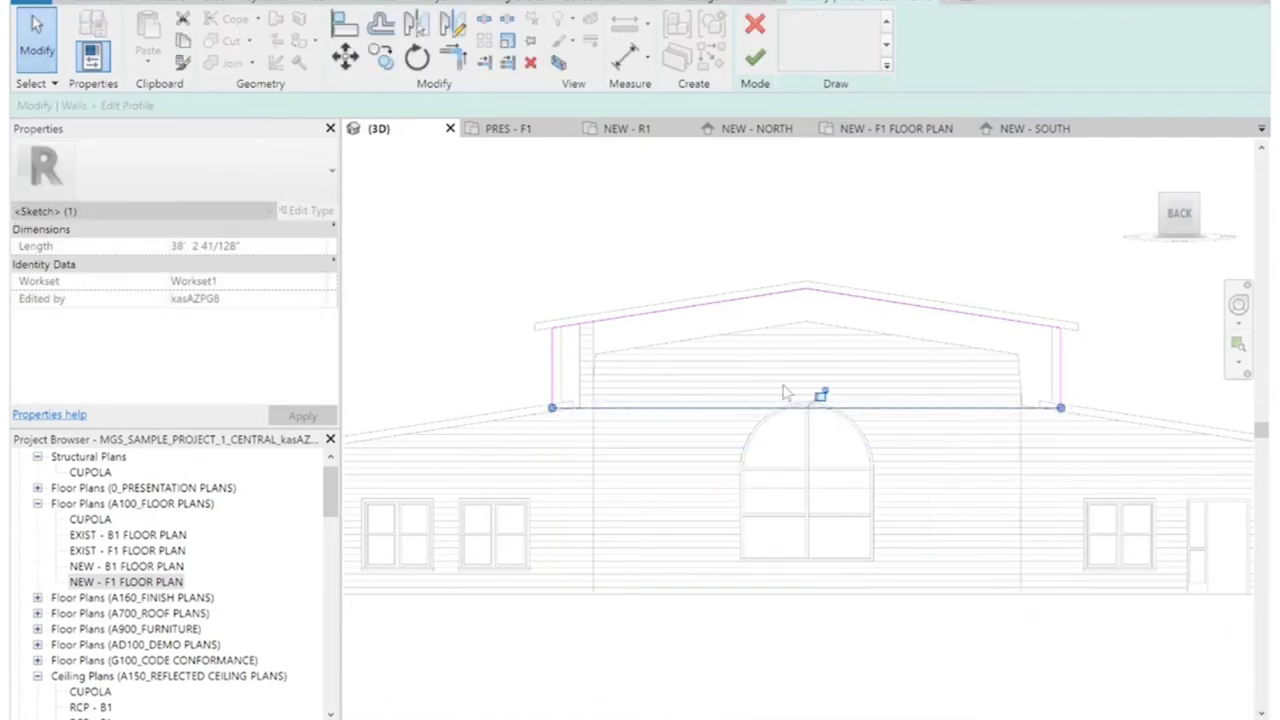
{"action": "left_click", "coordinate": [700, 430]}
{"action": "scroll", "coordinate": [740, 420], "scroll_direction": "up", "scroll_amount": 2}
{"action": "scroll", "coordinate": [742, 427], "scroll_direction": "up", "scroll_amount": 1}
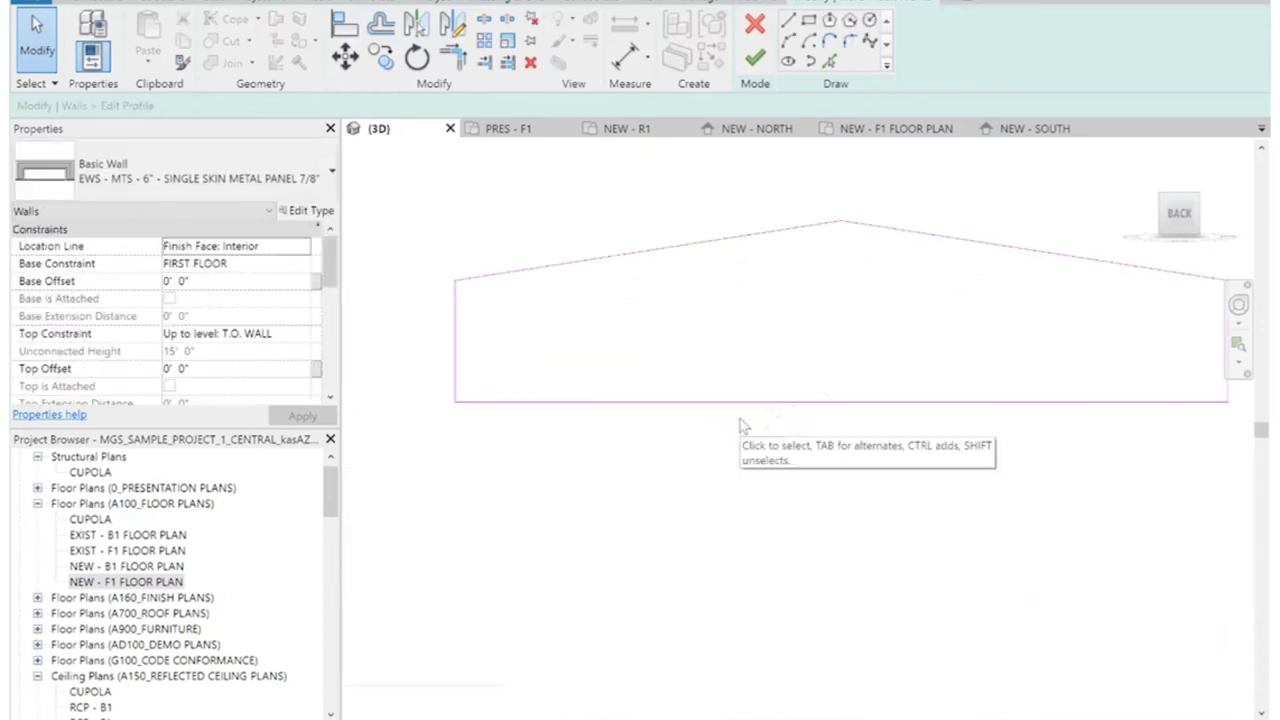
{"action": "left_click", "coordinate": [789, 41]}
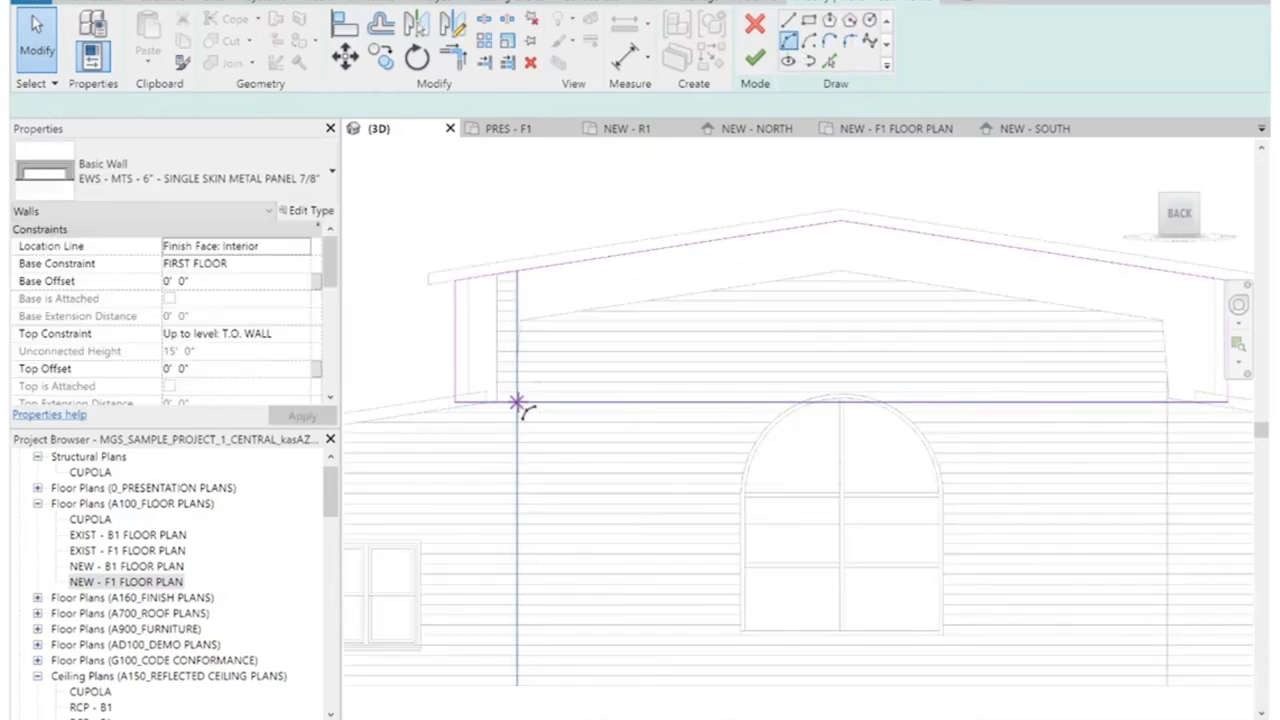
{"action": "scroll", "coordinate": [517, 401], "scroll_direction": "down", "scroll_amount": 1}
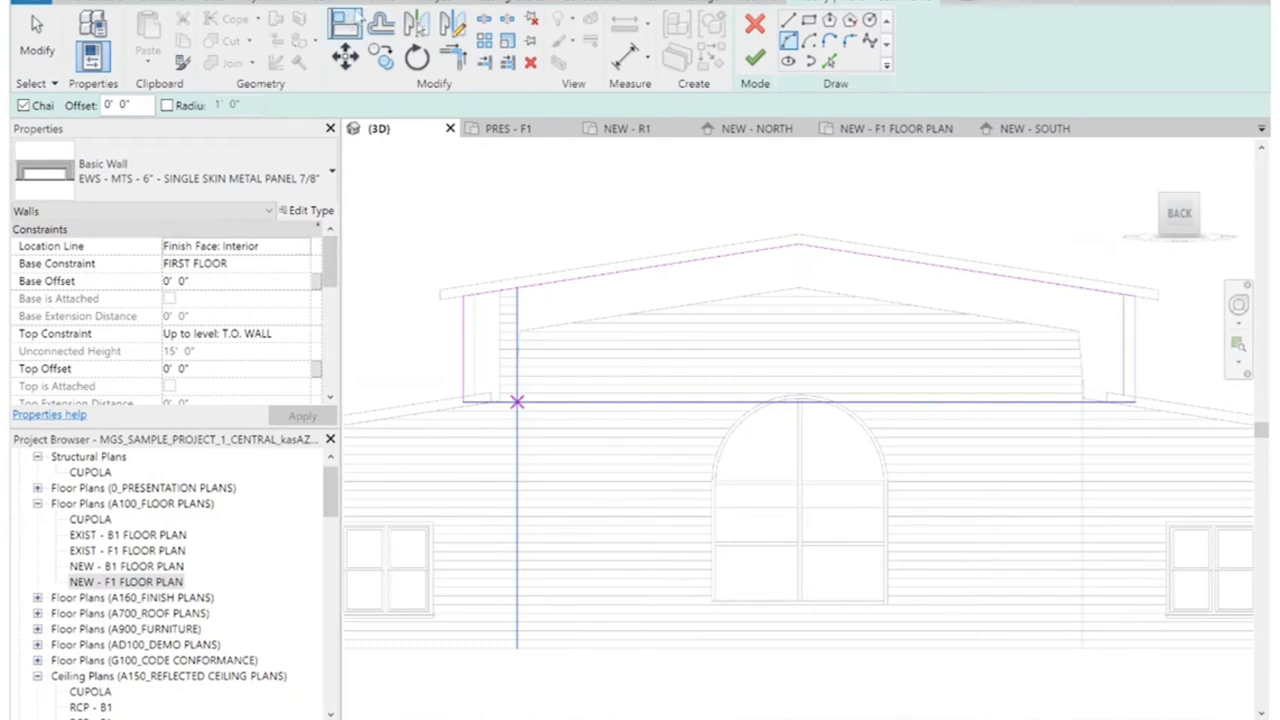
{"action": "left_click", "coordinate": [345, 2]}
{"action": "left_click", "coordinate": [87, 35]}
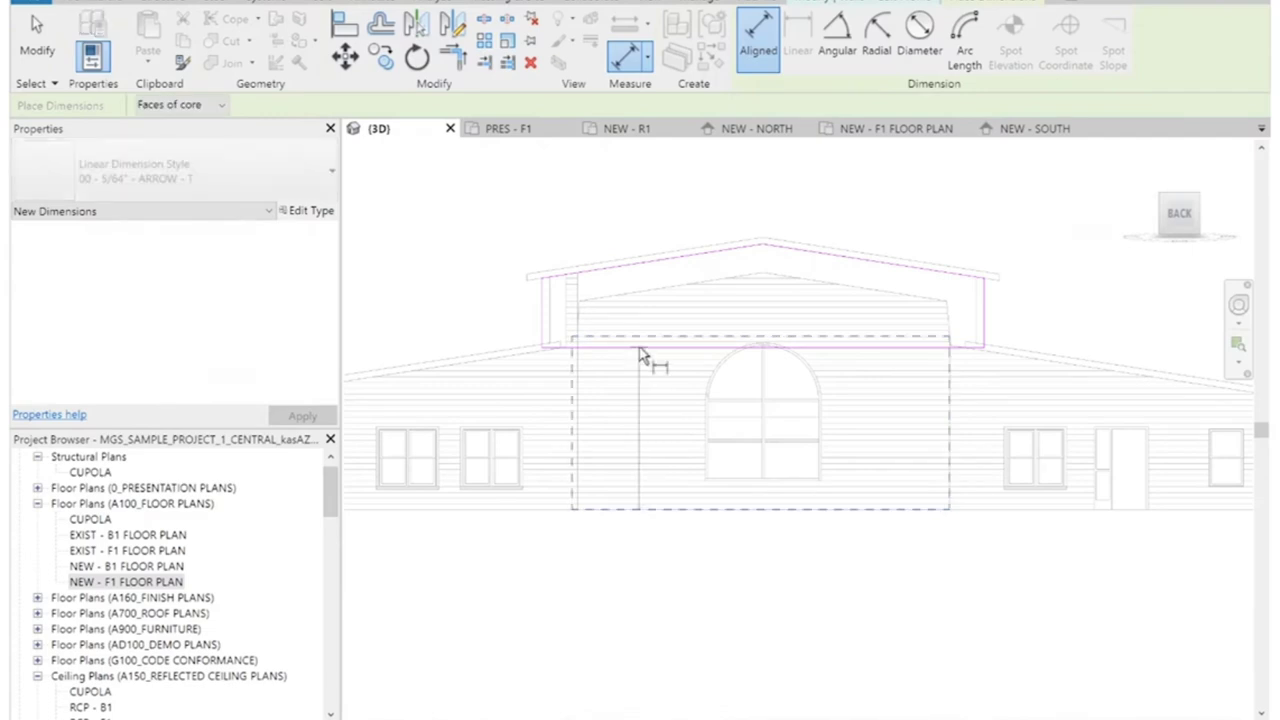
{"action": "left_click", "coordinate": [640, 358]}
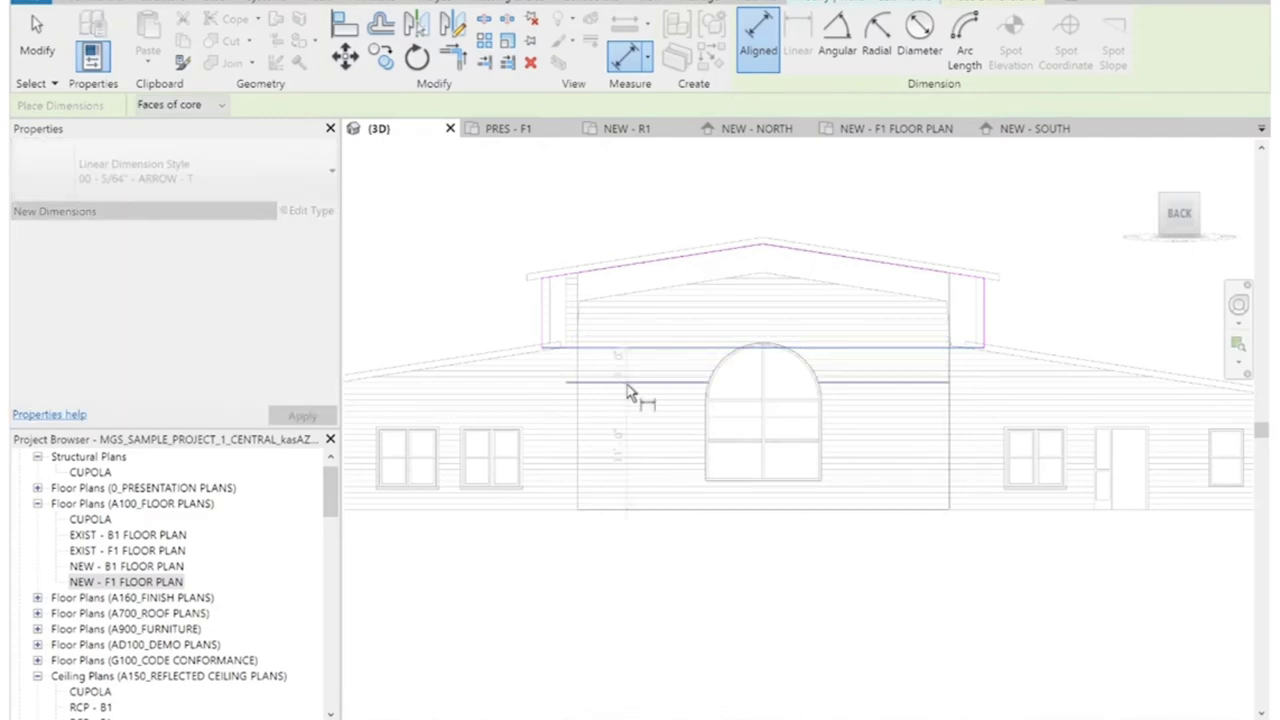
{"action": "key", "text": "Escape"}
{"action": "key", "text": "Escape"}
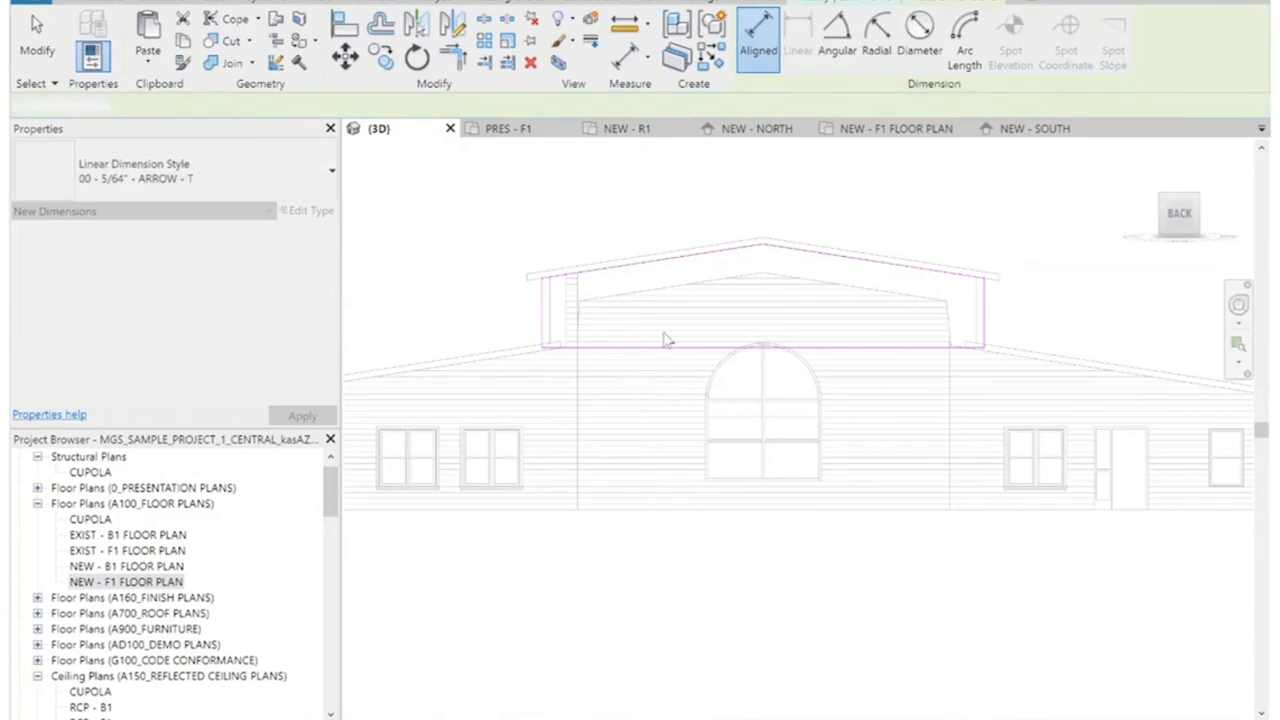
Draw an arc with a 30' radius above the arched window, starting and ending on the bottom line at the arched-window wall's edges.
{"action": "left_click", "coordinate": [789, 41]}
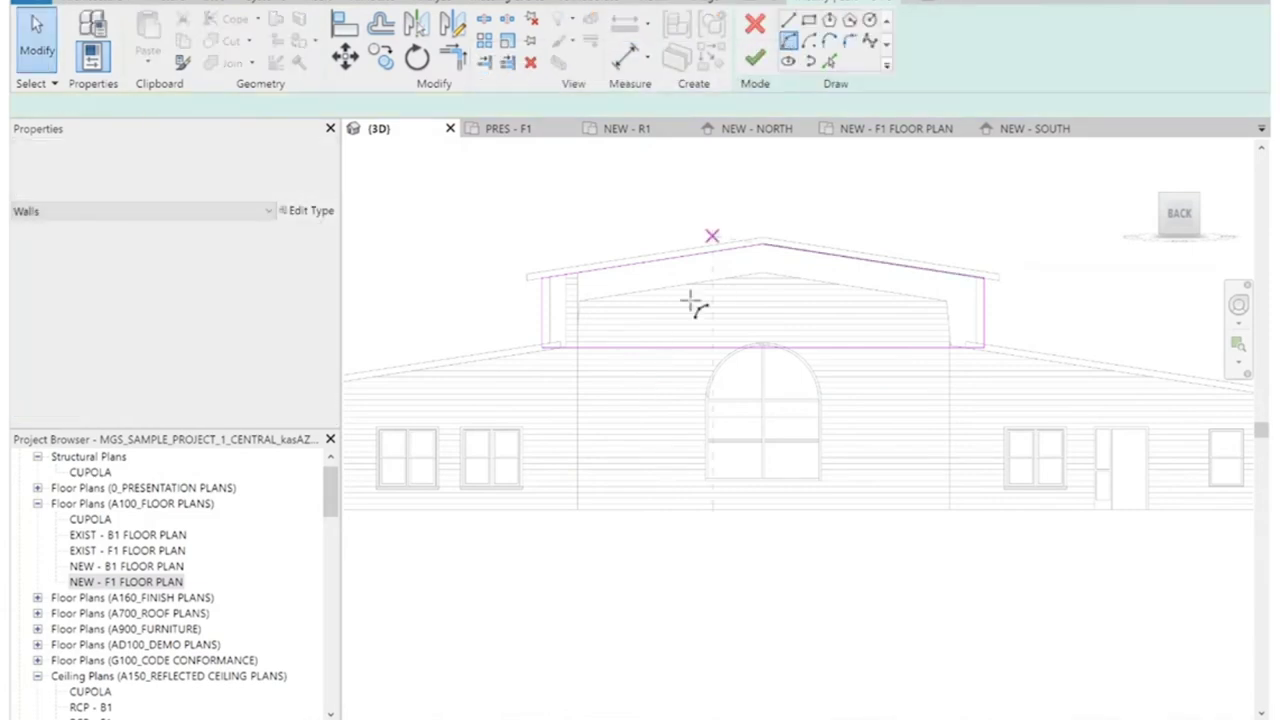
{"action": "key", "text": "l"}
{"action": "key", "text": "i"}
{"action": "left_click", "coordinate": [578, 348]}
{"action": "left_click", "coordinate": [952, 350]}
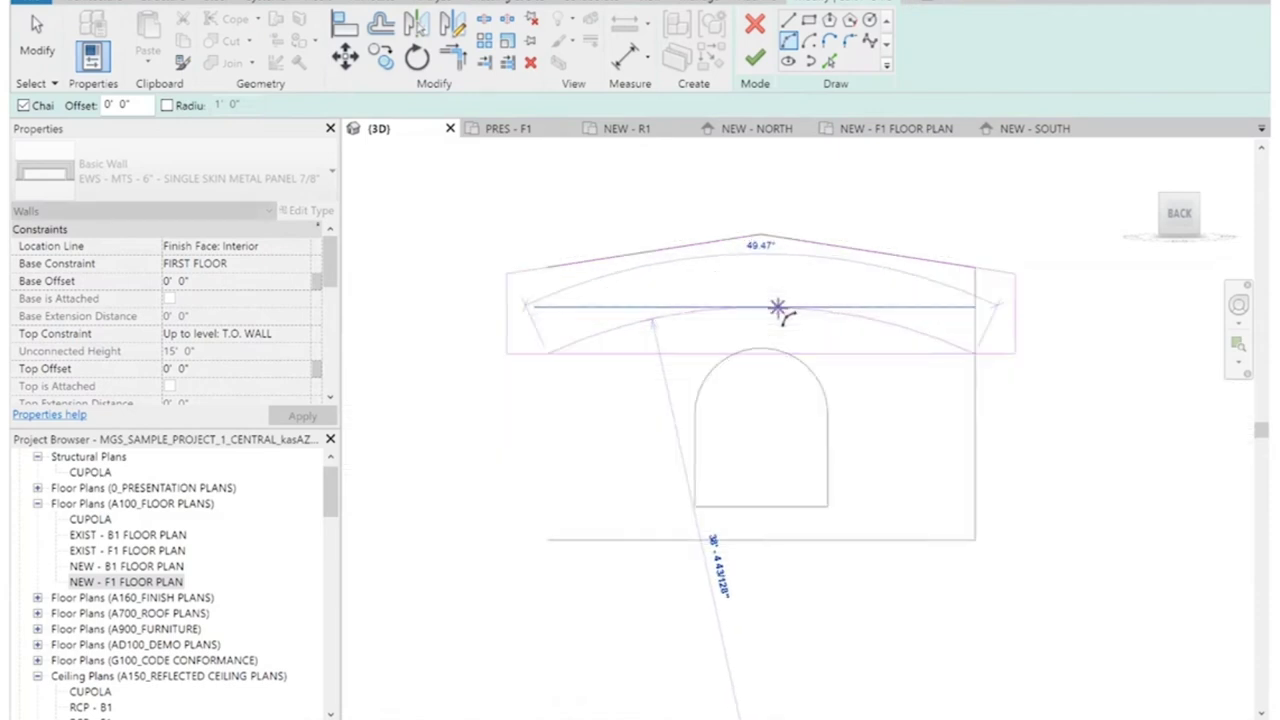
{"action": "scroll", "coordinate": [751, 306], "scroll_direction": "up", "scroll_amount": 1}
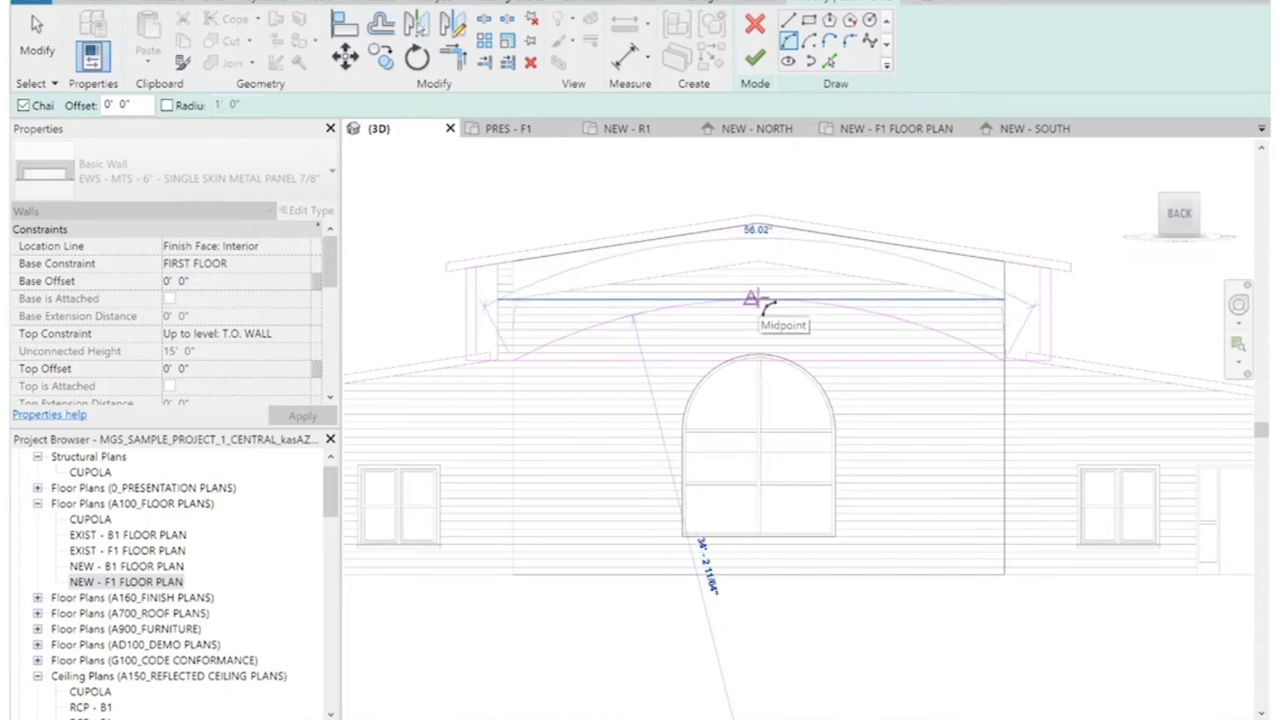
{"action": "left_click", "coordinate": [752, 300]}
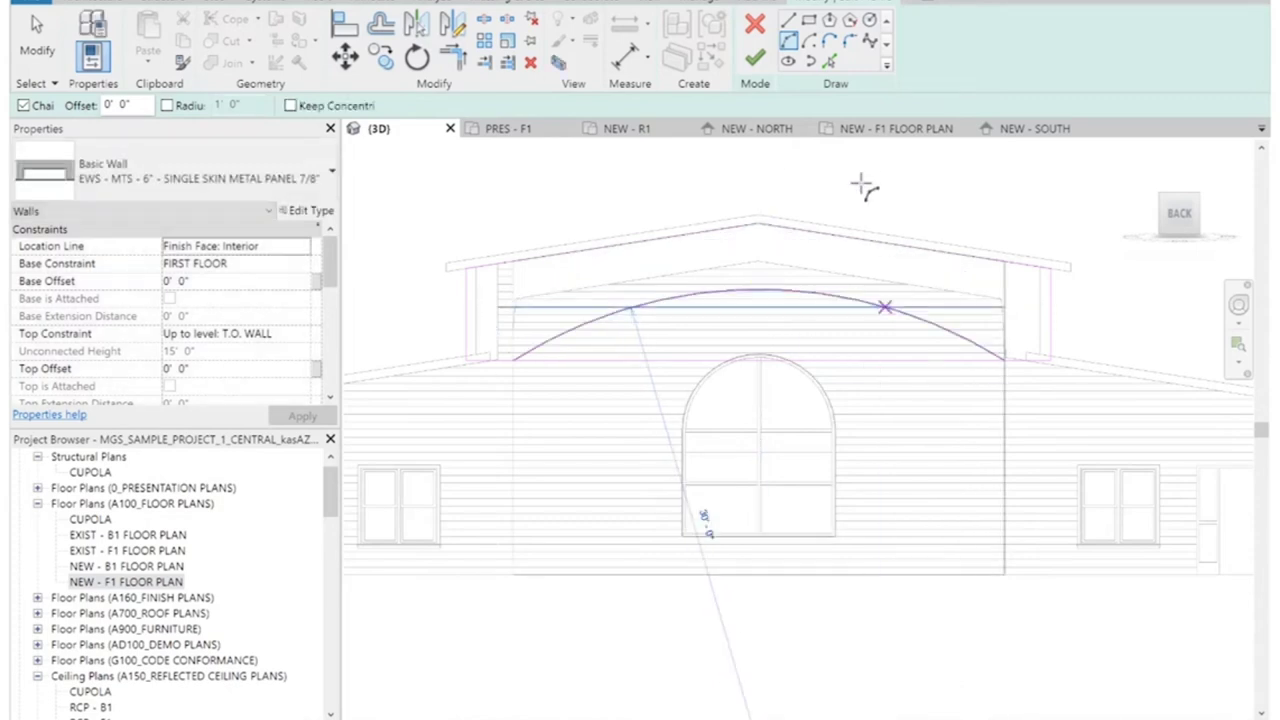
{"action": "key", "text": "Escape"}
{"action": "key", "text": "Escape"}
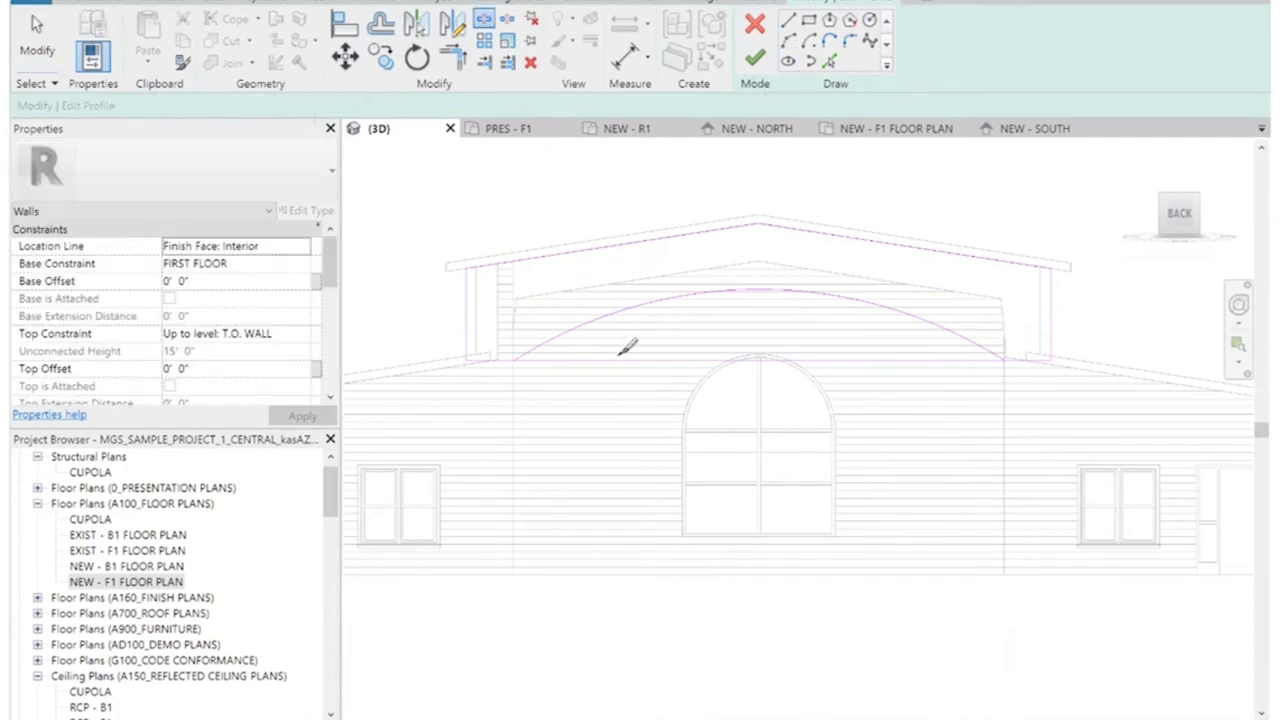
Split the profile's bottom line and trim its two pieces to the arc's ends, completing the wall profile edit.
{"action": "key", "text": "s"}
{"action": "key", "text": "l"}
{"action": "key", "text": "t"}
{"action": "key", "text": "r"}
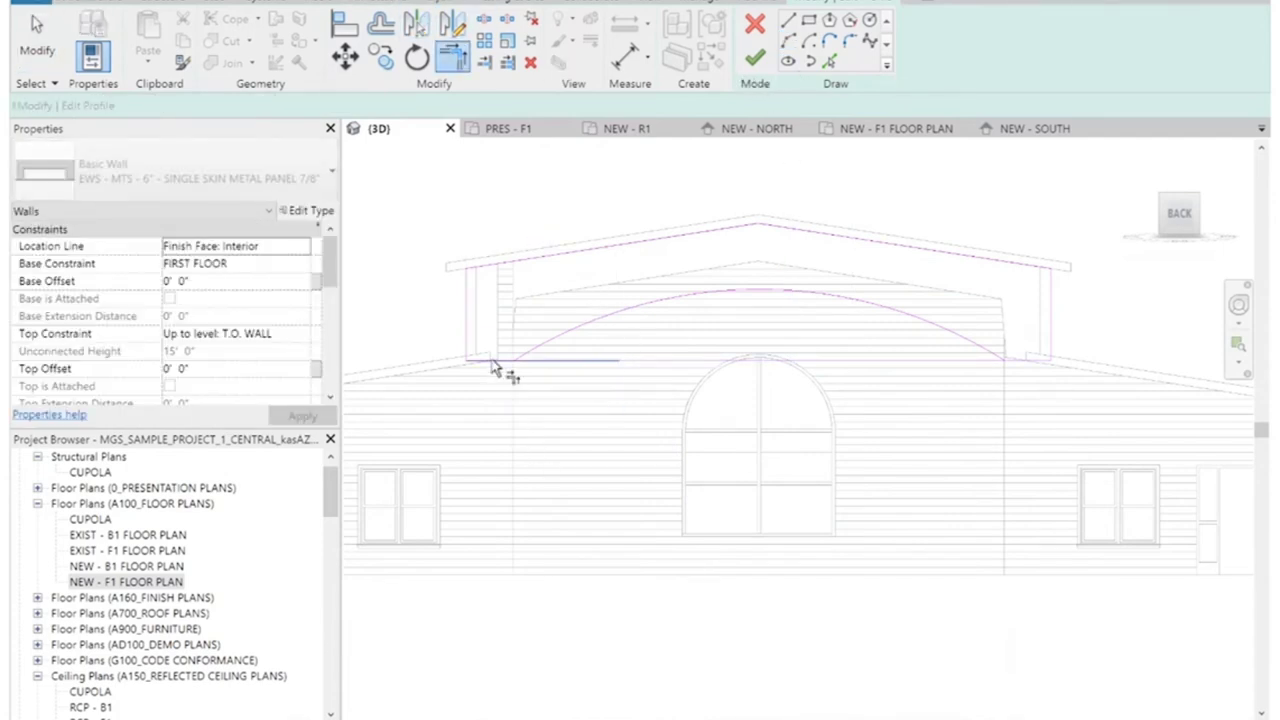
{"action": "left_click", "coordinate": [1040, 362]}
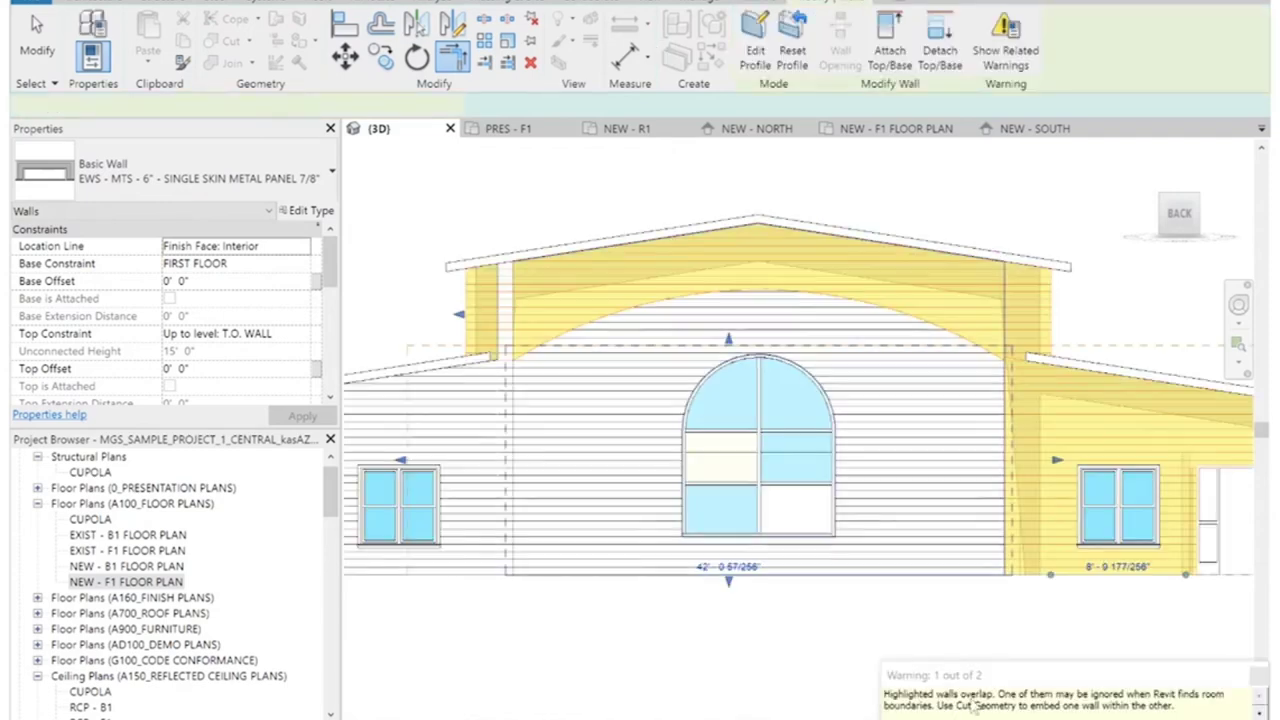
{"action": "key", "text": "Escape"}
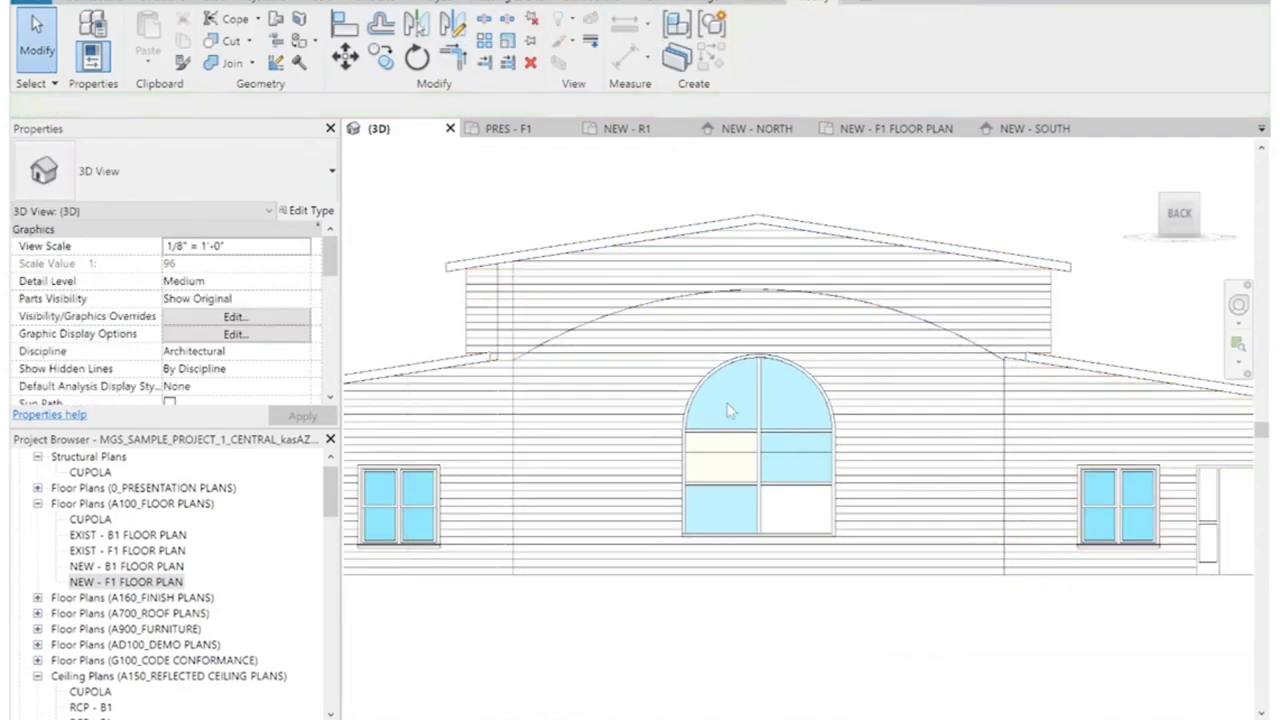
Examine the arched gable wall and its junctions with the neighbouring walls and roofs from the rear corner in 3D.
{"action": "scroll", "coordinate": [860, 390], "scroll_direction": "down", "scroll_amount": 3}
{"action": "mouse_move", "coordinate": [1130, 205]}
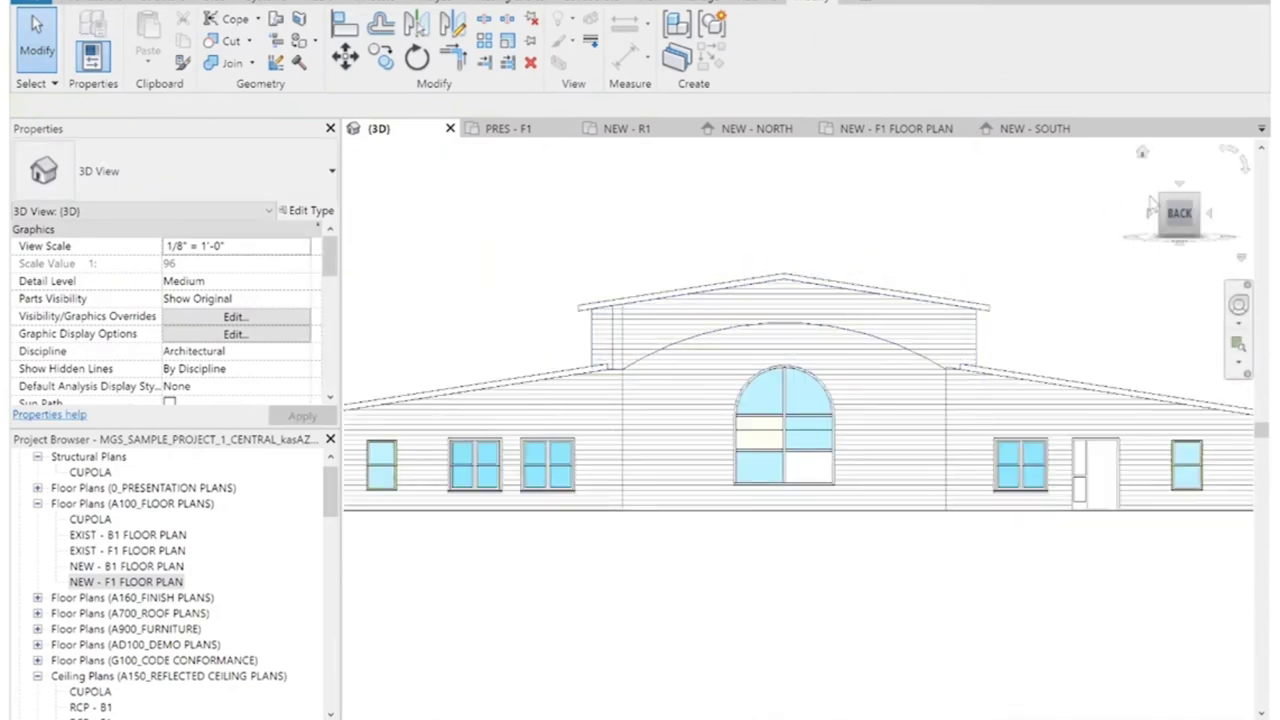
{"action": "left_click", "coordinate": [1175, 212]}
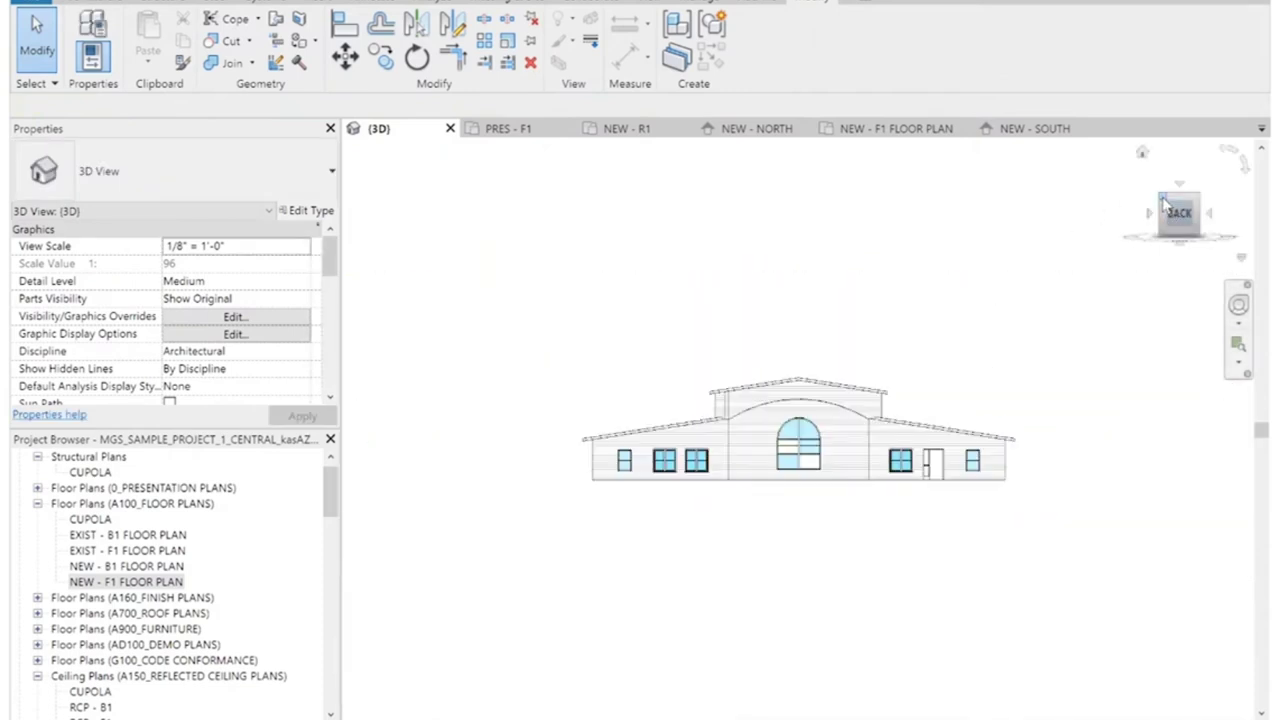
{"action": "left_click", "coordinate": [1166, 204]}
{"action": "scroll", "coordinate": [1080, 634], "scroll_direction": "up", "scroll_amount": 5}
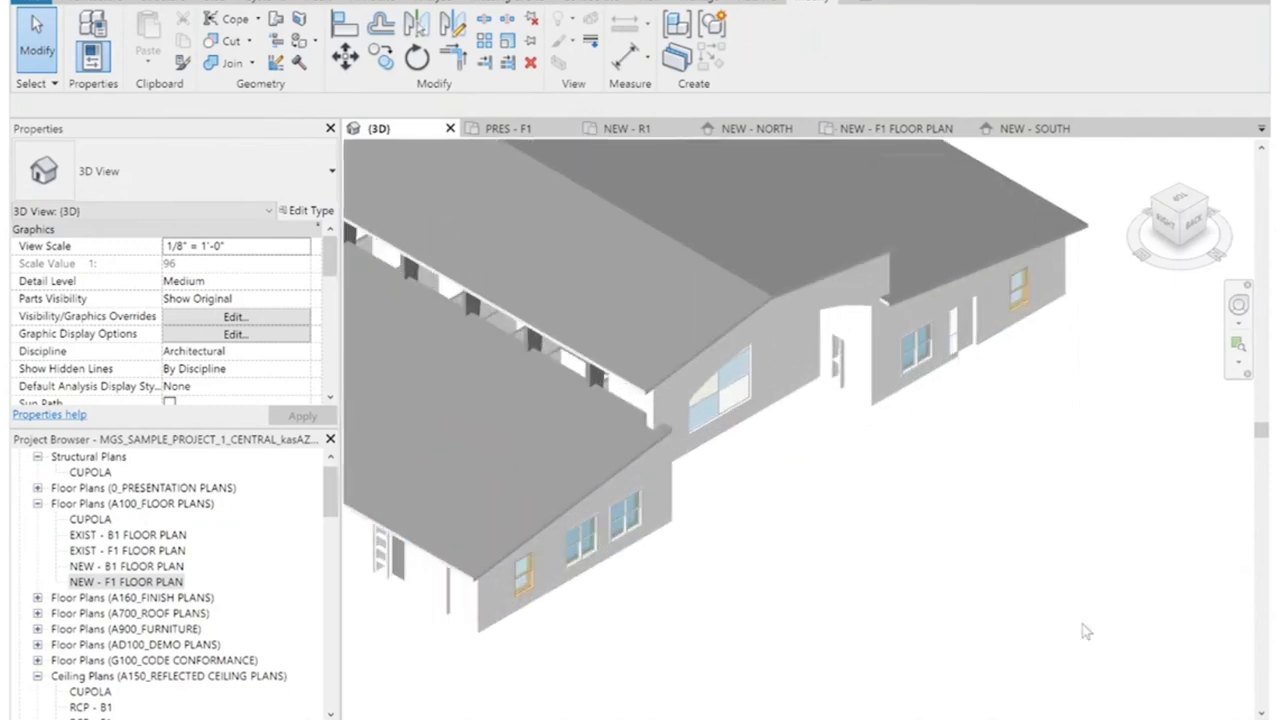
{"action": "scroll", "coordinate": [878, 308], "scroll_direction": "up", "scroll_amount": 3}
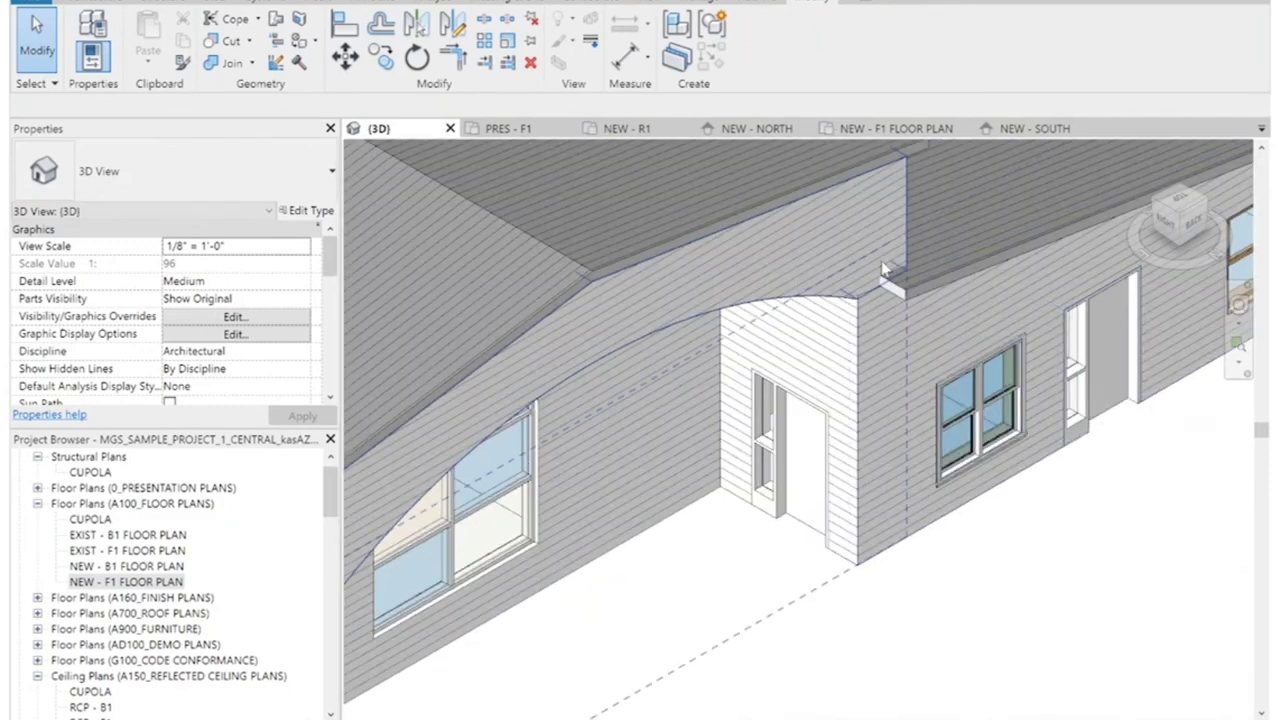
{"action": "scroll", "coordinate": [890, 310], "scroll_direction": "down", "scroll_amount": 3}
{"action": "scroll", "coordinate": [582, 537], "scroll_direction": "up", "scroll_amount": 3}
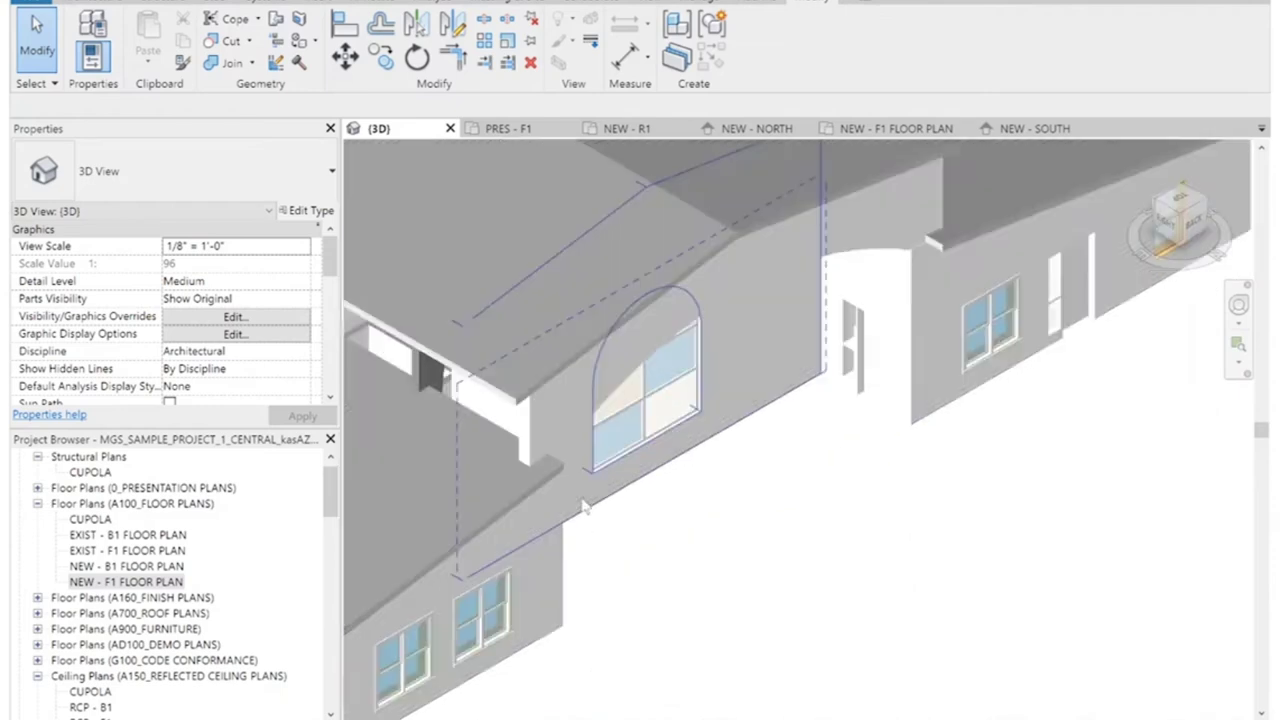
Join the geometry of the central side wall at the wing corner with the arched gable wall and check the junctions at both ends.
{"action": "left_click", "coordinate": [567, 532]}
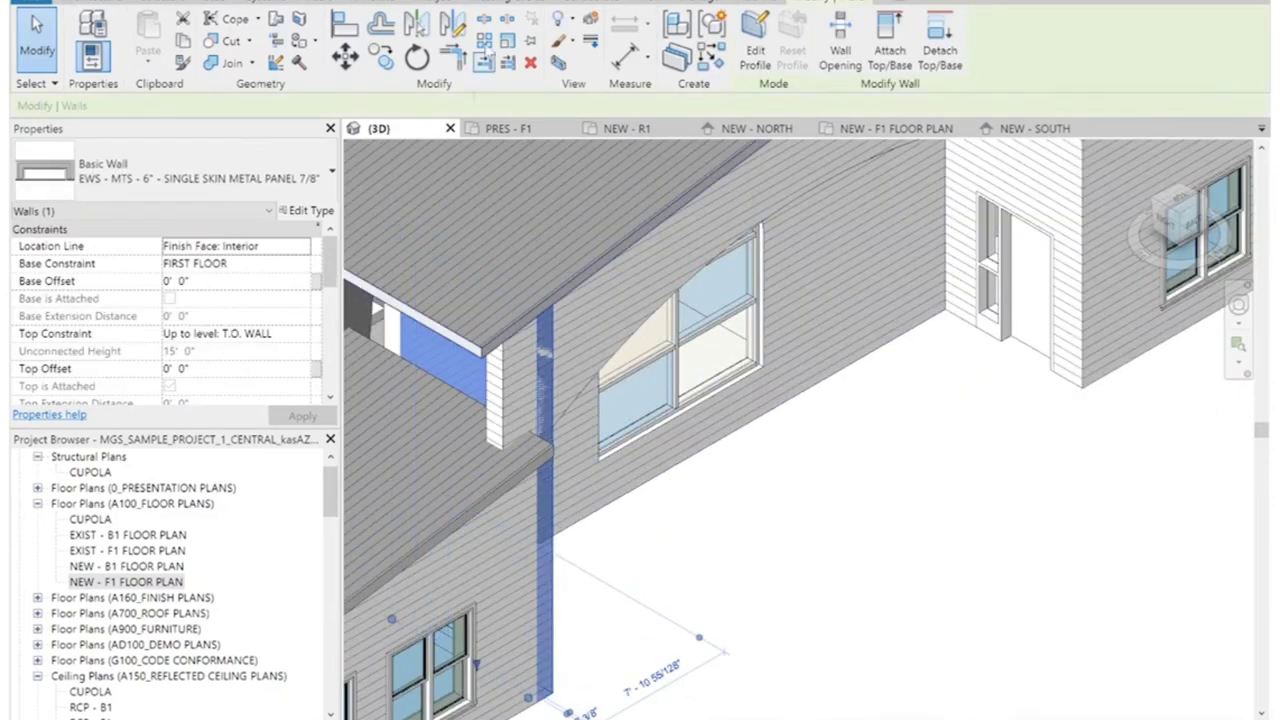
{"action": "key", "text": "Escape"}
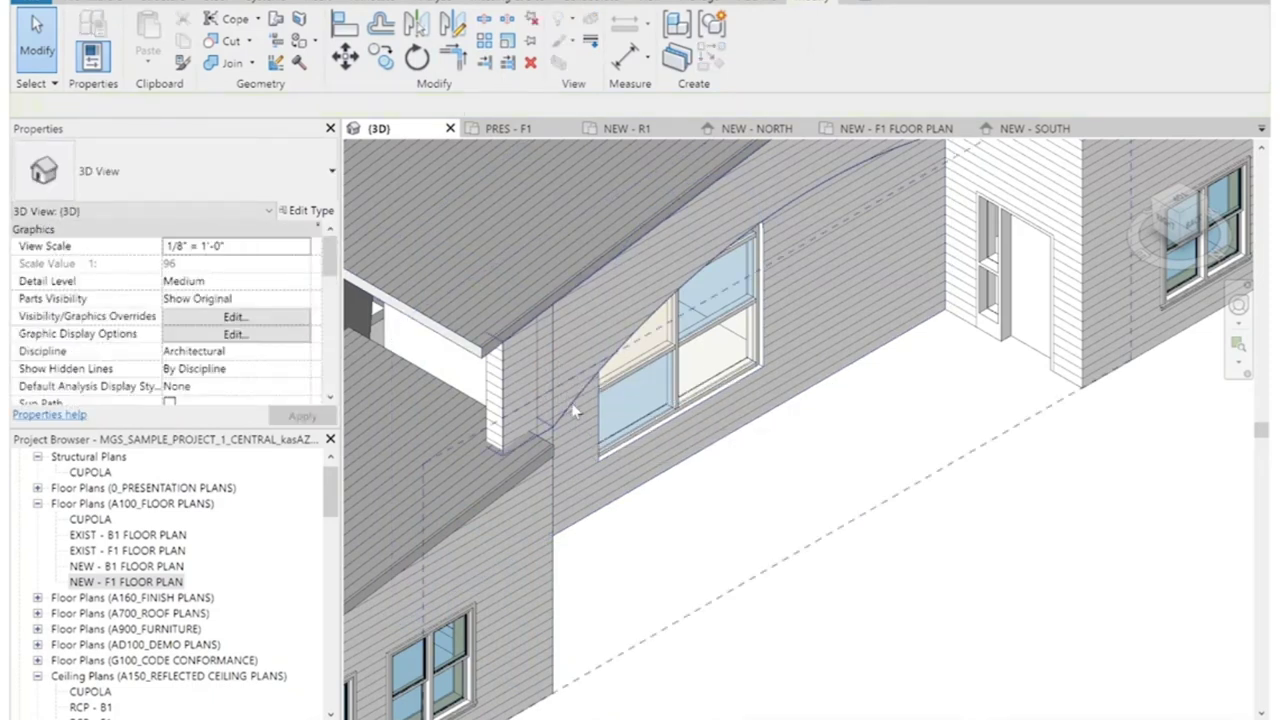
{"action": "left_click", "coordinate": [552, 525]}
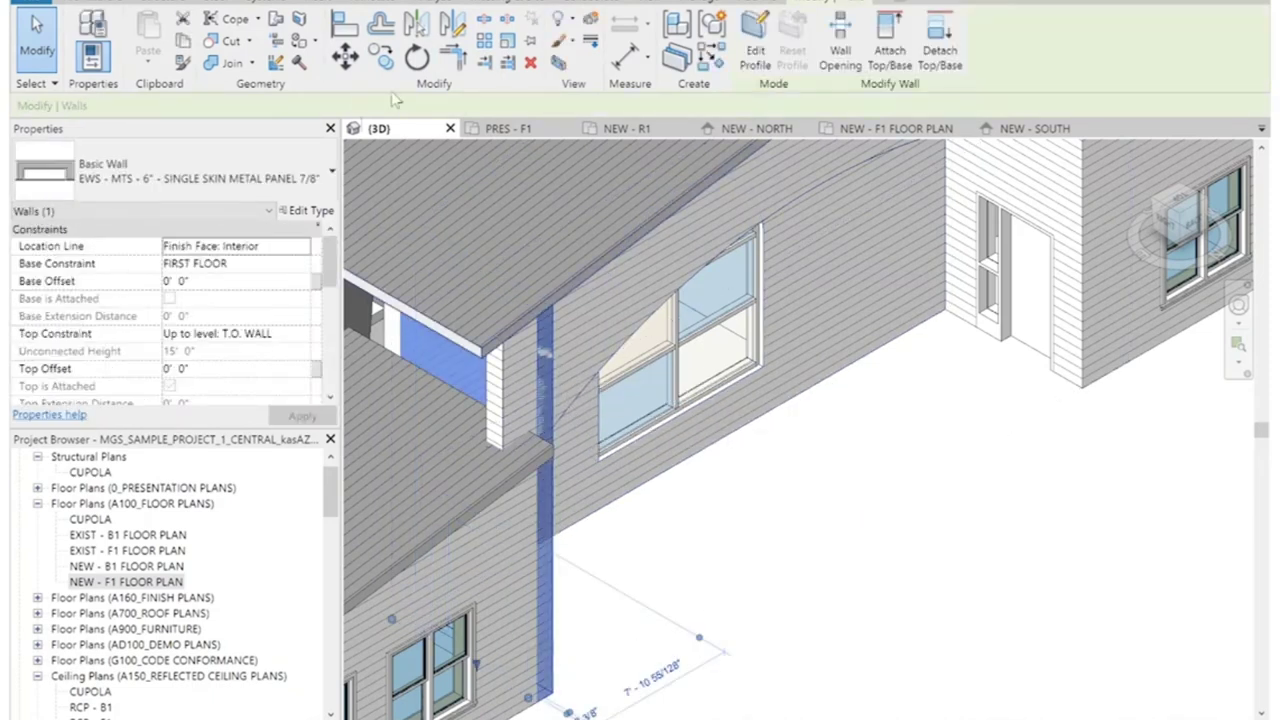
{"action": "left_click", "coordinate": [228, 62]}
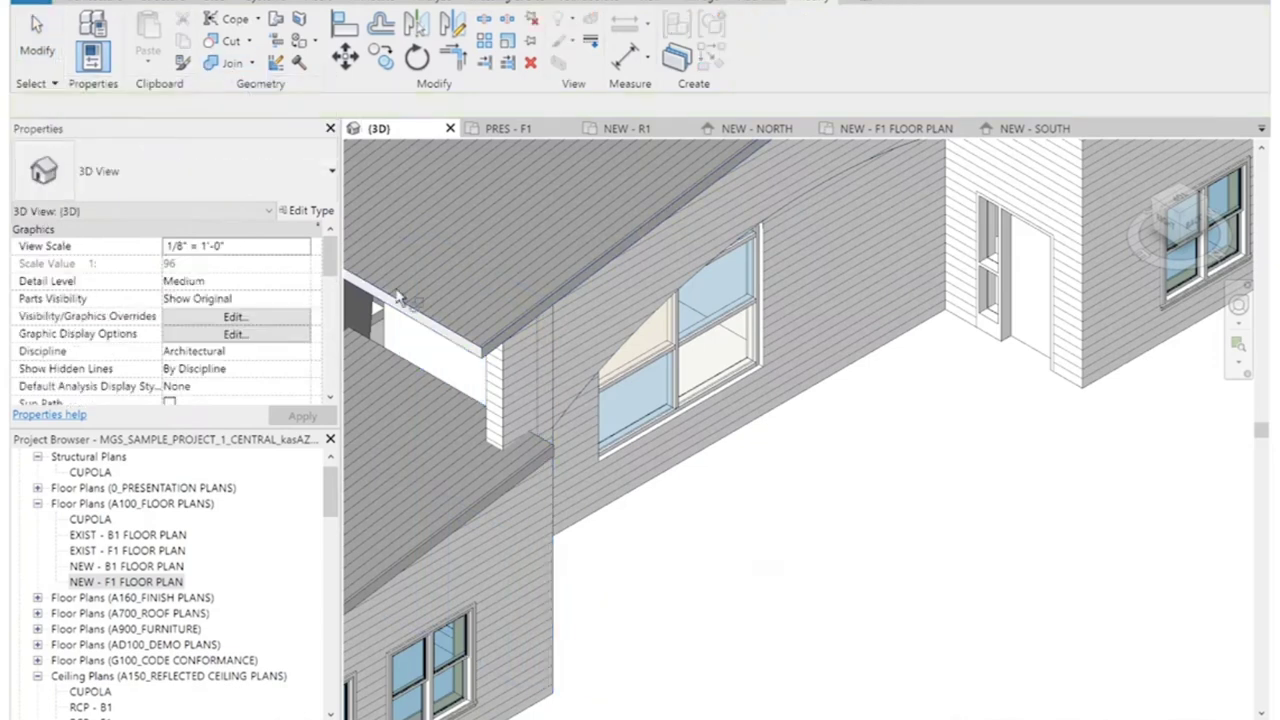
{"action": "left_click", "coordinate": [551, 490]}
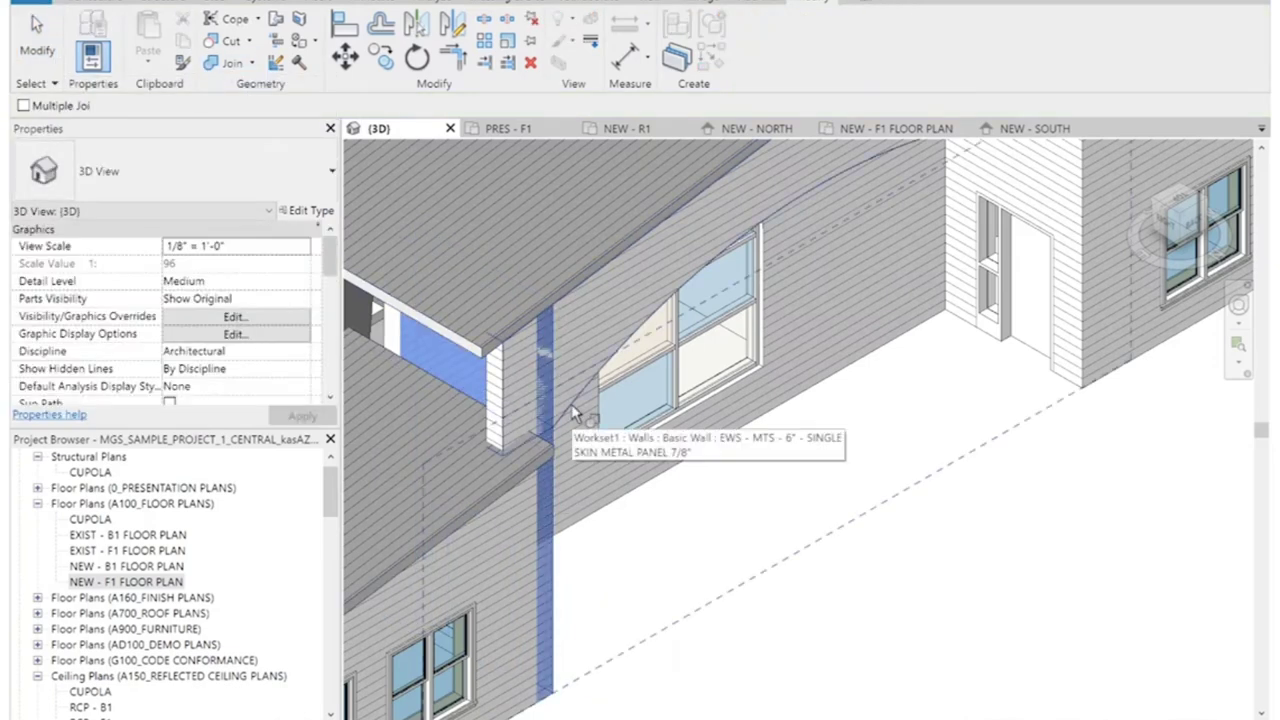
{"action": "left_click", "coordinate": [572, 406]}
{"action": "scroll", "coordinate": [686, 600], "scroll_direction": "down", "scroll_amount": 2}
{"action": "scroll", "coordinate": [634, 509], "scroll_direction": "down", "scroll_amount": 2}
{"action": "scroll", "coordinate": [905, 280], "scroll_direction": "up", "scroll_amount": 2}
{"action": "scroll", "coordinate": [903, 278], "scroll_direction": "up", "scroll_amount": 4}
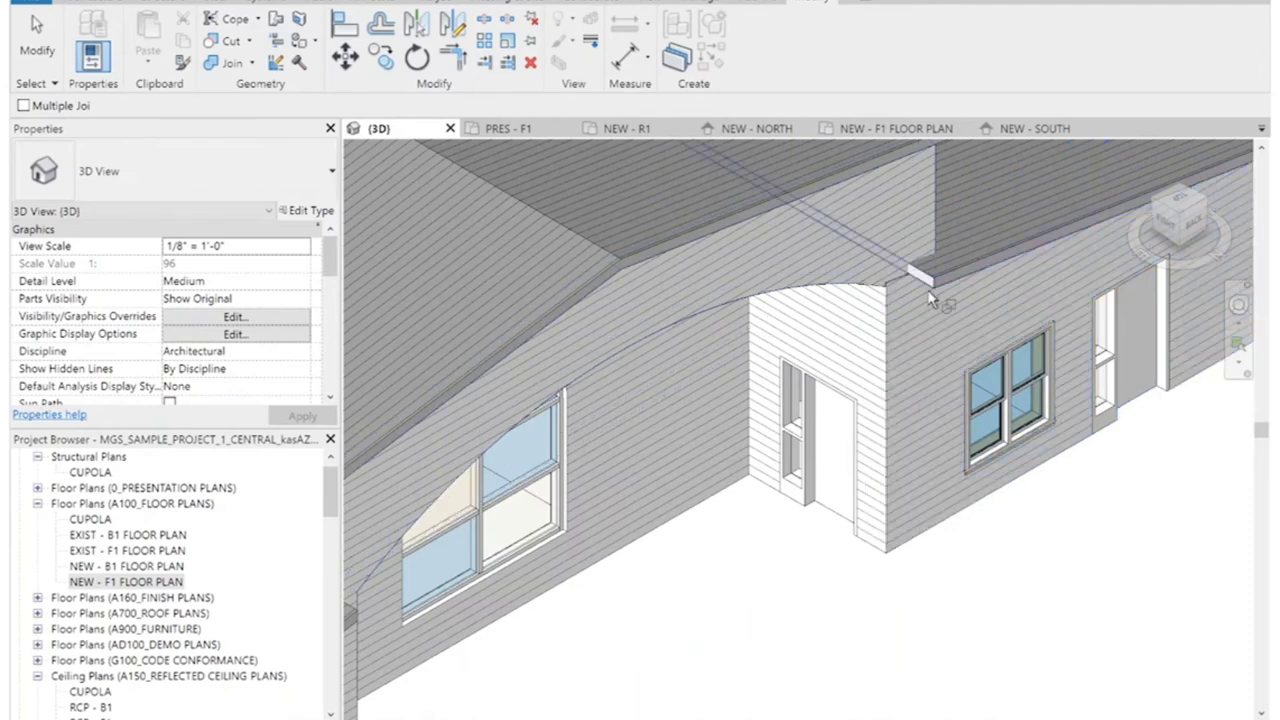
{"action": "scroll", "coordinate": [677, 554], "scroll_direction": "down", "scroll_amount": 5}
{"action": "scroll", "coordinate": [655, 565], "scroll_direction": "up", "scroll_amount": 3}
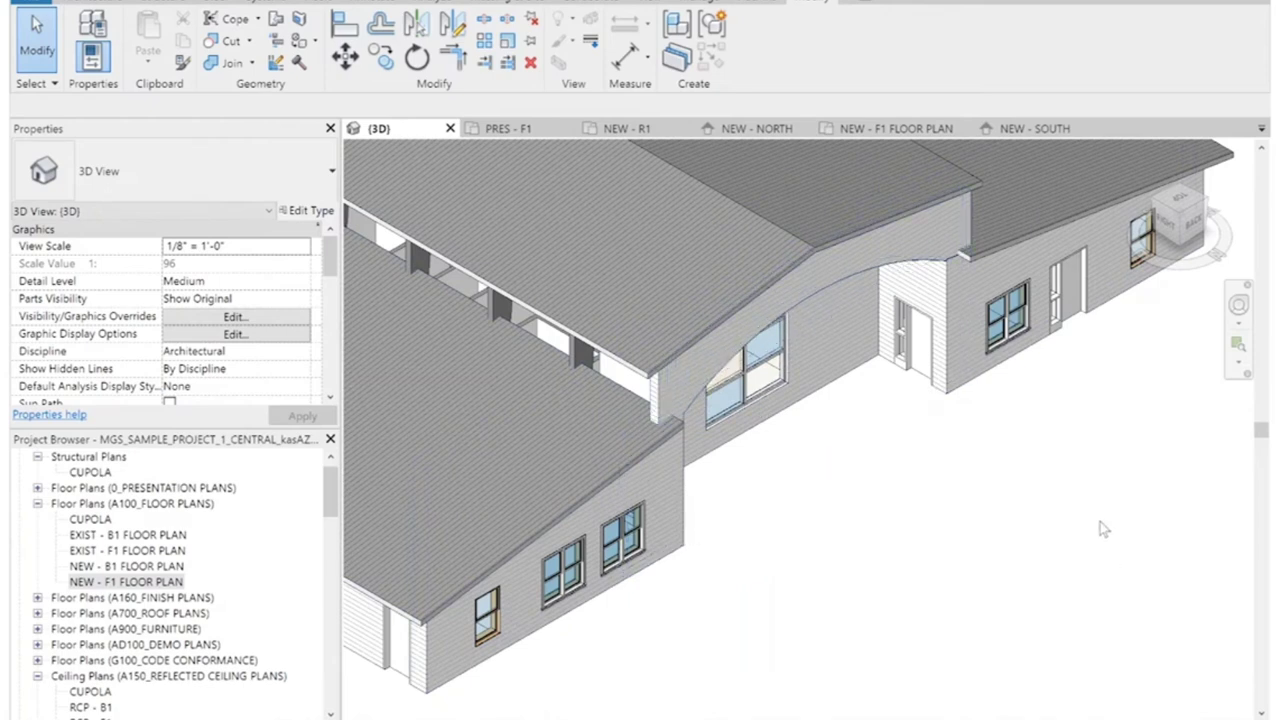
Edit the rear gable wall's profile, moving the bottom arc and its two adjoining bottom lines down 2'.
{"action": "scroll", "coordinate": [1103, 529], "scroll_direction": "down", "scroll_amount": 3}
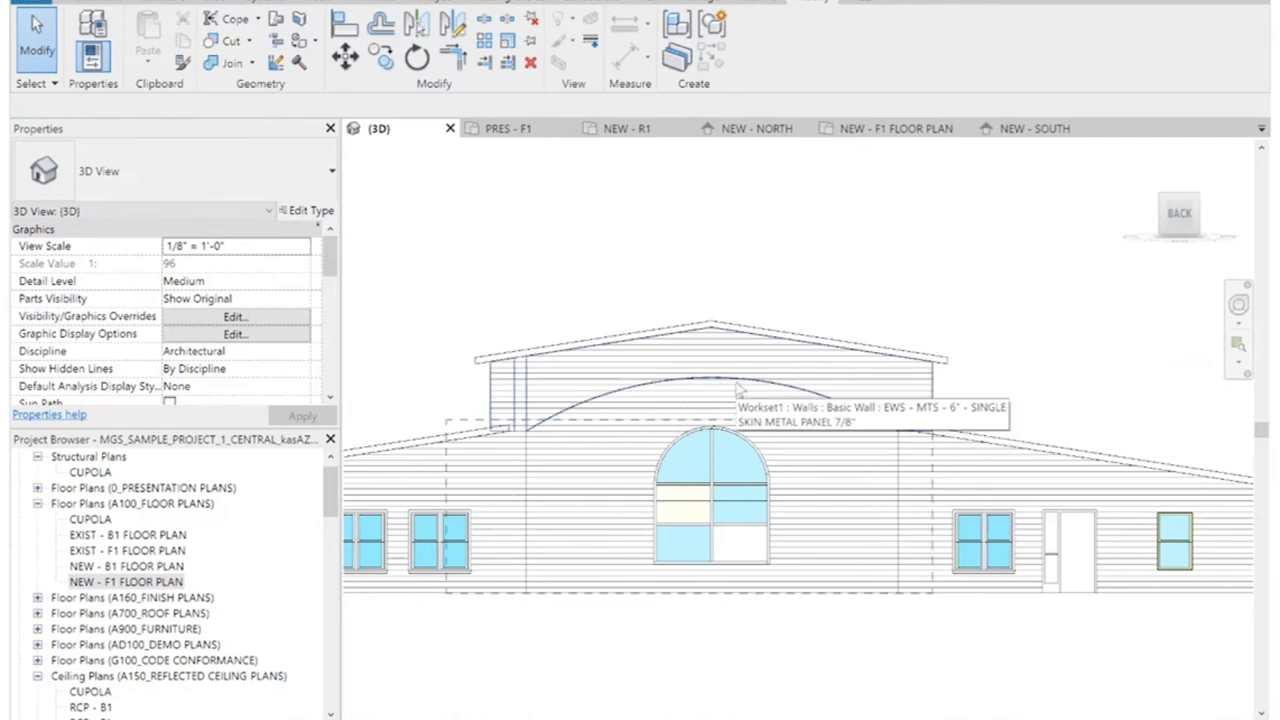
{"action": "left_click", "coordinate": [748, 419]}
{"action": "left_click", "coordinate": [755, 50]}
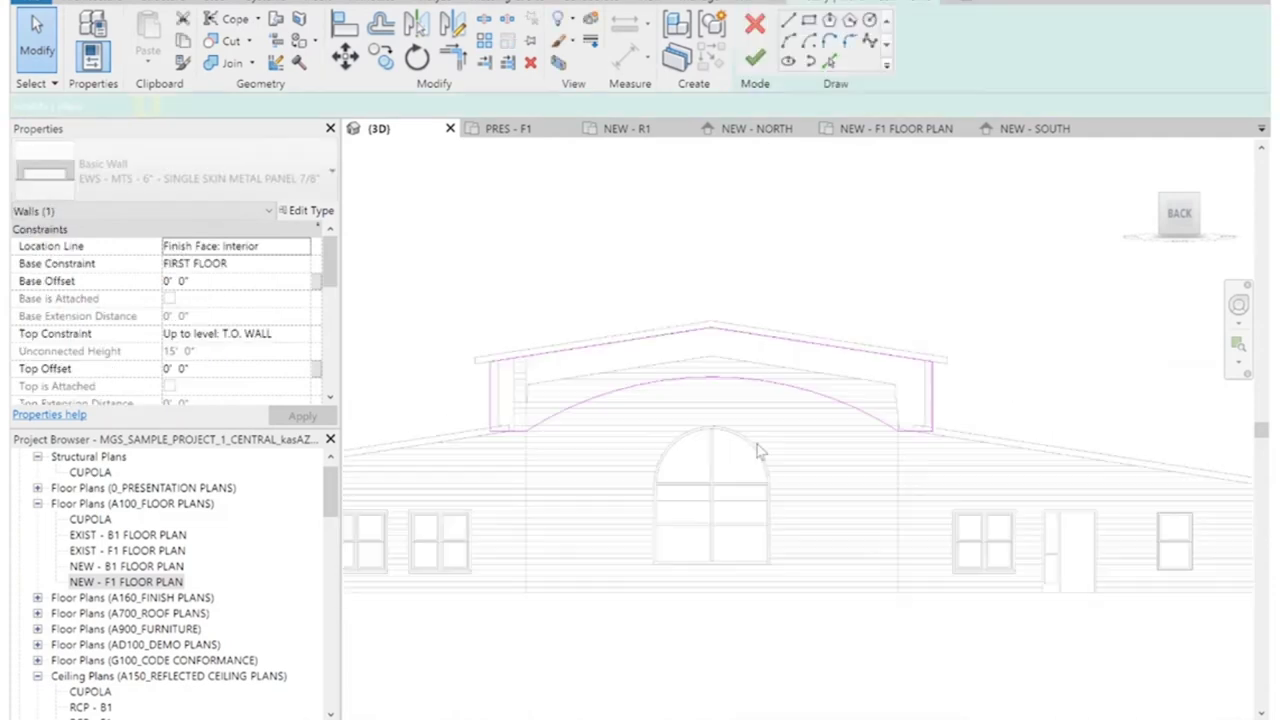
{"action": "left_click", "coordinate": [743, 389]}
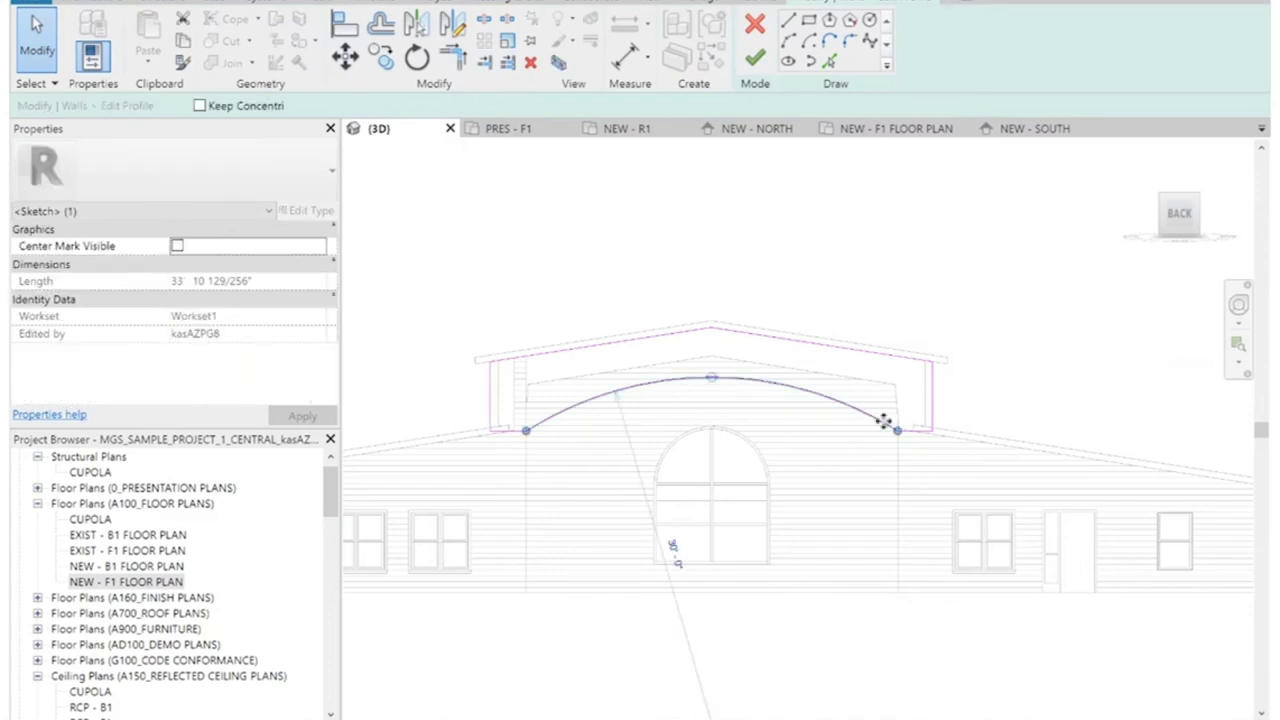
{"action": "left_click", "coordinate": [509, 432], "text": "ctrl"}
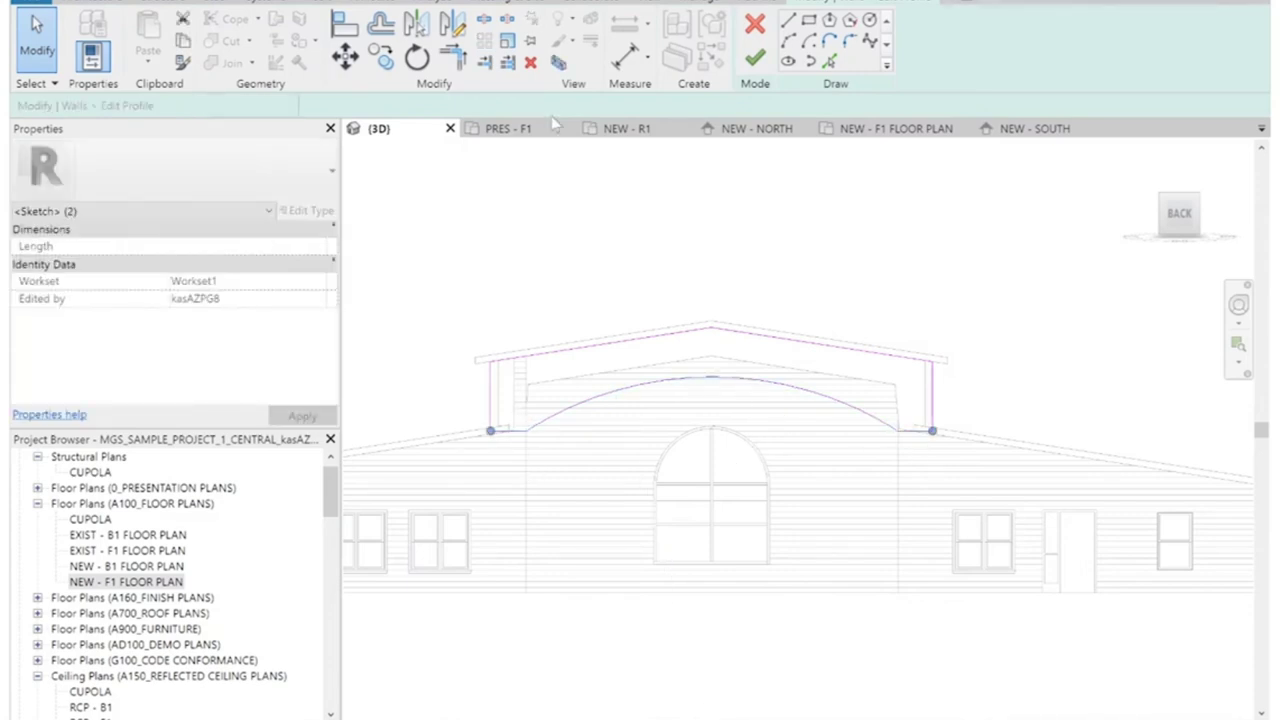
{"action": "left_click", "coordinate": [345, 57]}
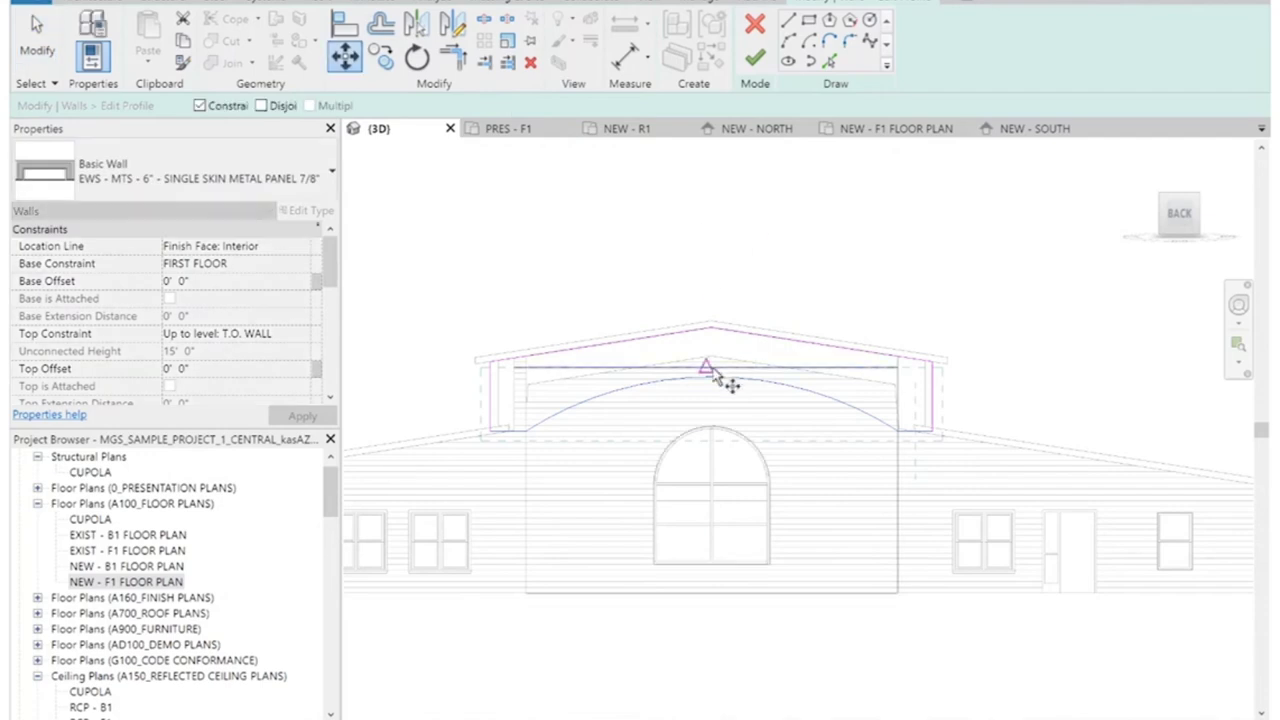
{"action": "left_click", "coordinate": [711, 200]}
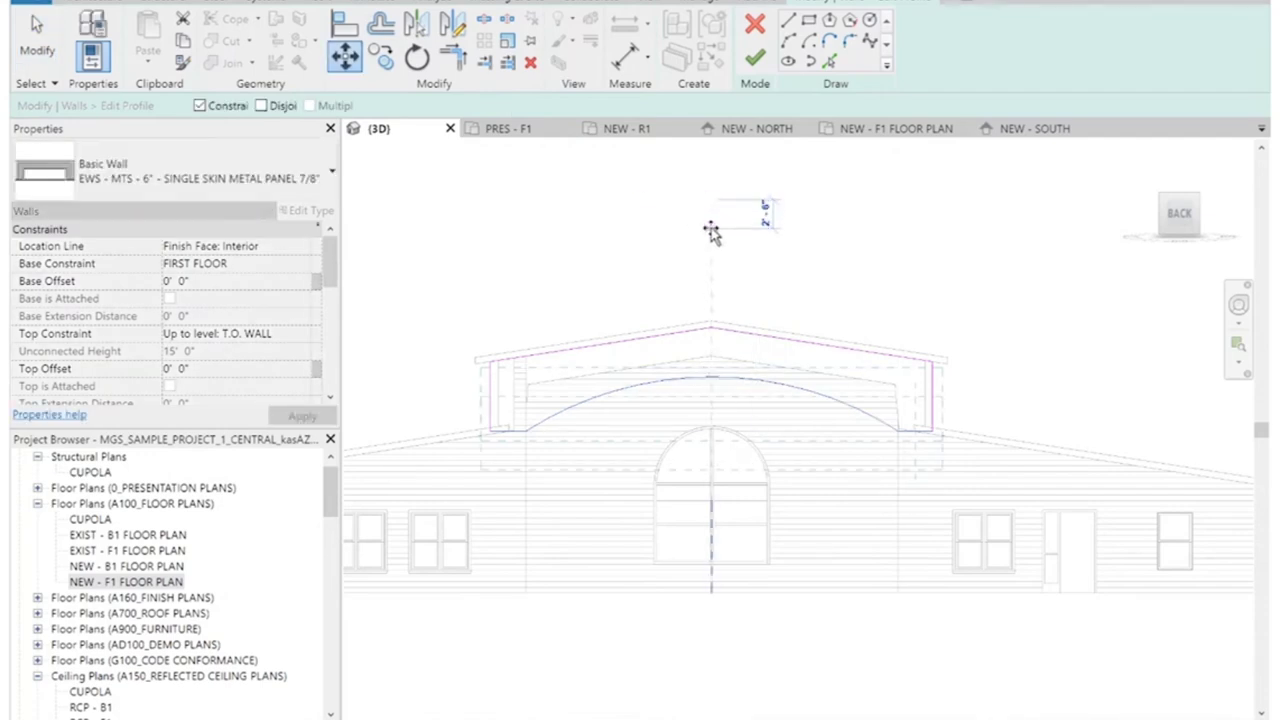
{"action": "type", "text": "2'"}
{"action": "key", "text": "Return"}
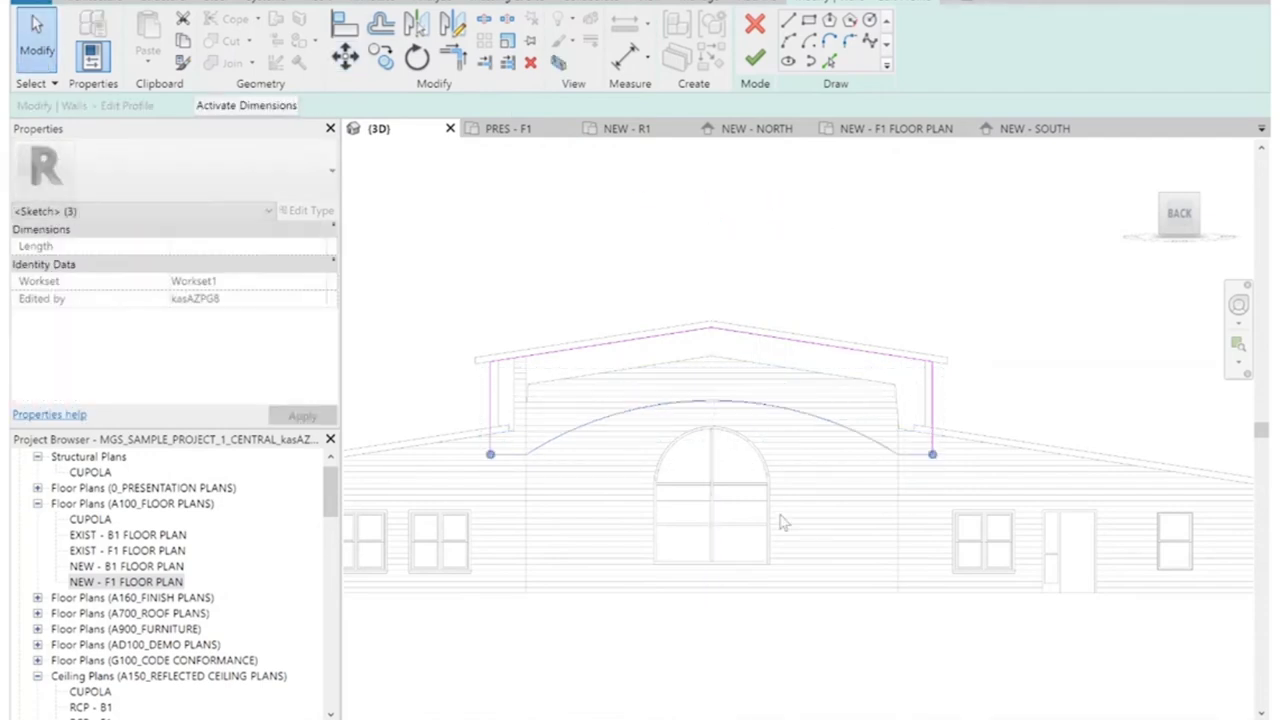
Reshape the arc in the rear gable wall's profile sketch to a radius of about 22'-0" and finish the profile.
{"action": "key", "text": "Escape"}
{"action": "left_click", "coordinate": [735, 406]}
{"action": "scroll", "coordinate": [716, 403], "scroll_direction": "up", "scroll_amount": 2}
{"action": "left_click_drag", "start_coordinate": [711, 401], "coordinate": [718, 356]}
{"action": "scroll", "coordinate": [796, 308], "scroll_direction": "down", "scroll_amount": 2}
{"action": "scroll", "coordinate": [790, 485], "scroll_direction": "up", "scroll_amount": 2}
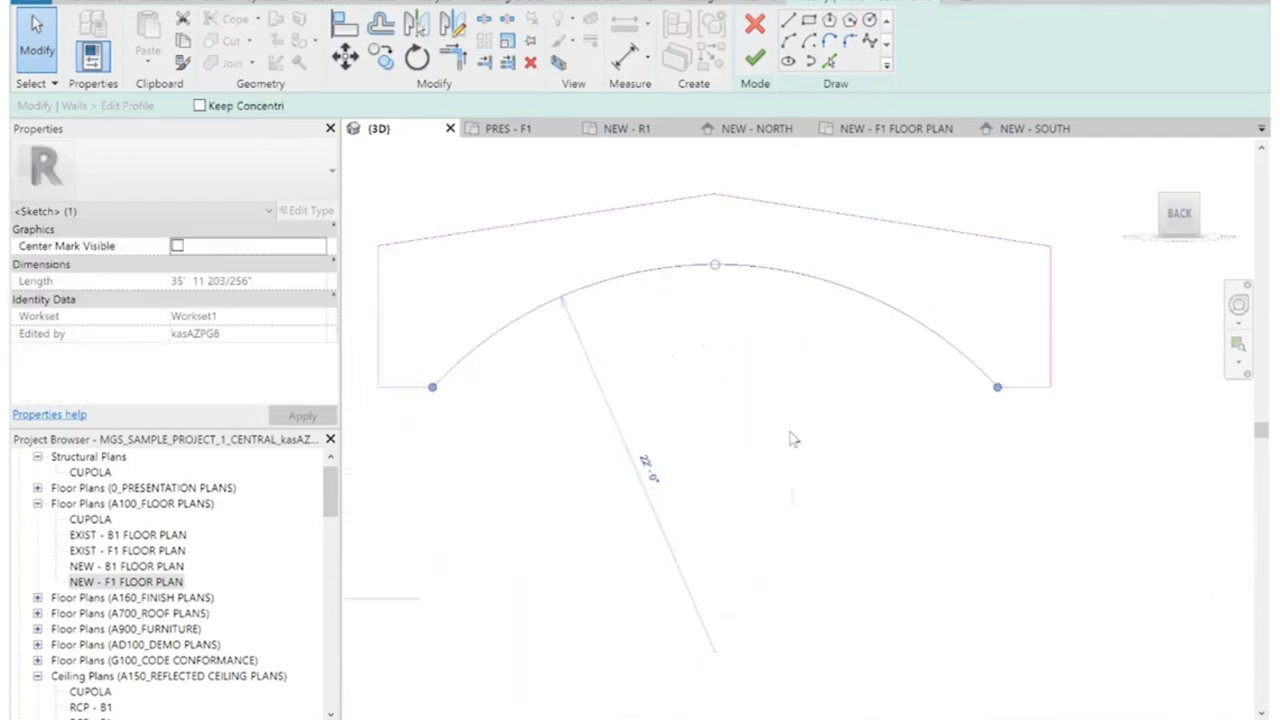
{"action": "left_click", "coordinate": [1034, 166]}
{"action": "left_click", "coordinate": [755, 58]}
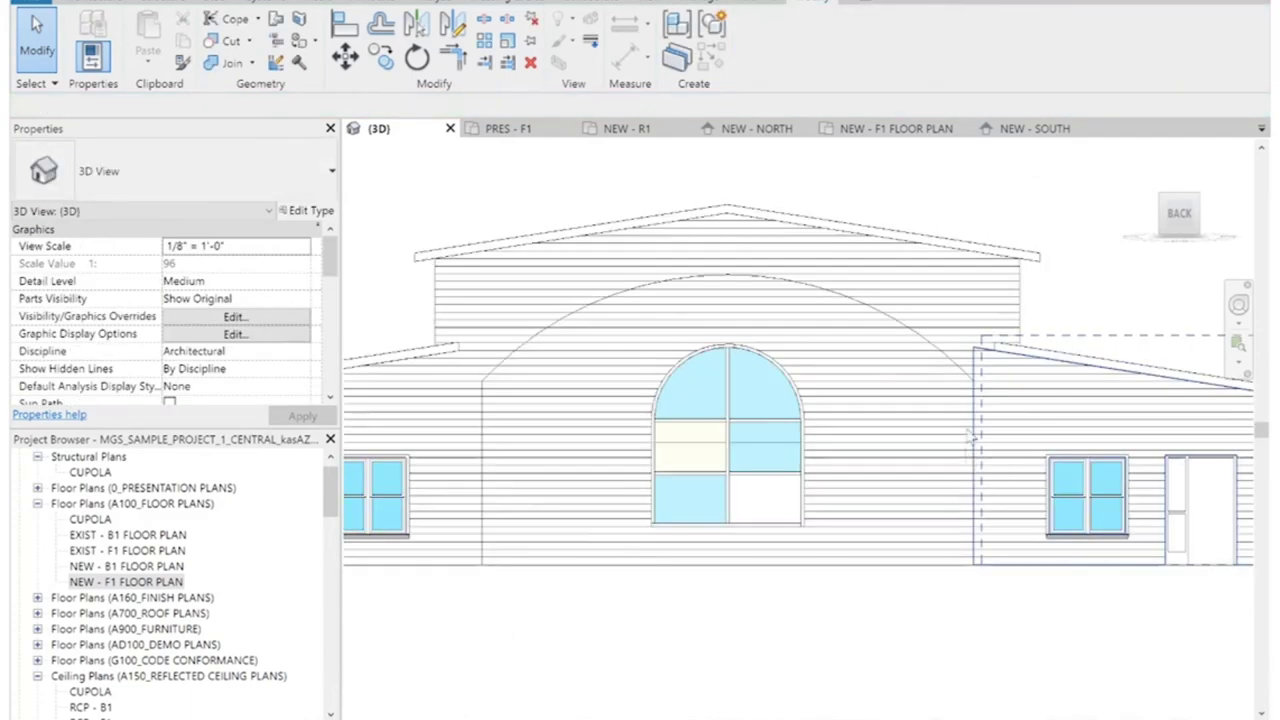
Join the geometry of the arched gable wall with the adjoining wing wall.
{"action": "left_click", "coordinate": [907, 312]}
{"action": "left_click", "coordinate": [220, 68]}
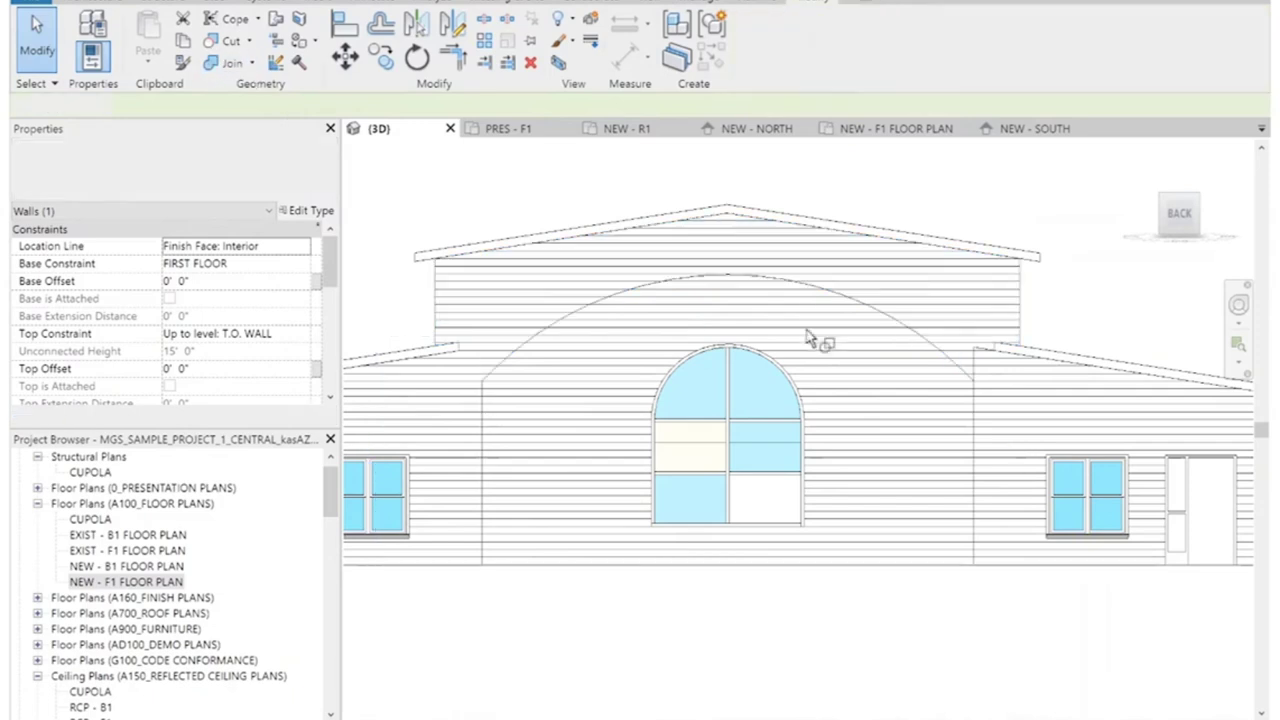
{"action": "left_click", "coordinate": [955, 365]}
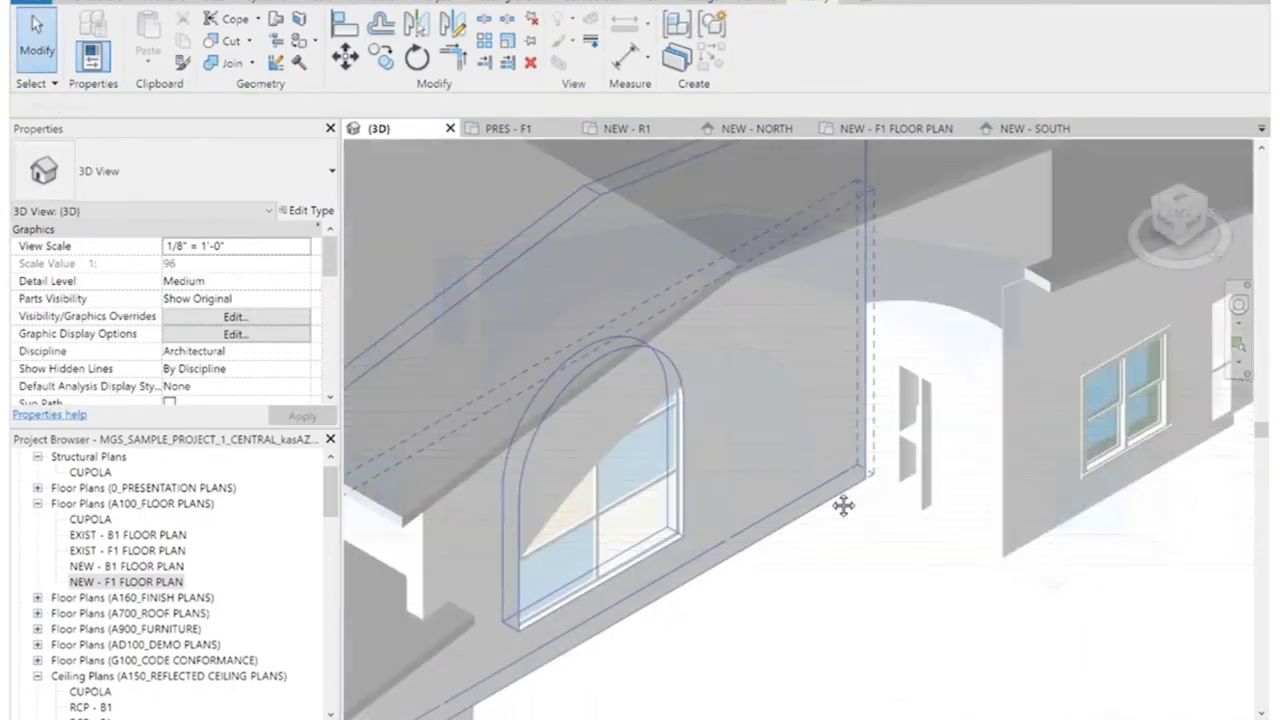
Align the arched gable wall's face flush with the adjoining wing wall, leaving the project unsaved when reminded.
{"action": "middle_click_drag", "start_coordinate": [844, 506], "coordinate": [971, 341]}
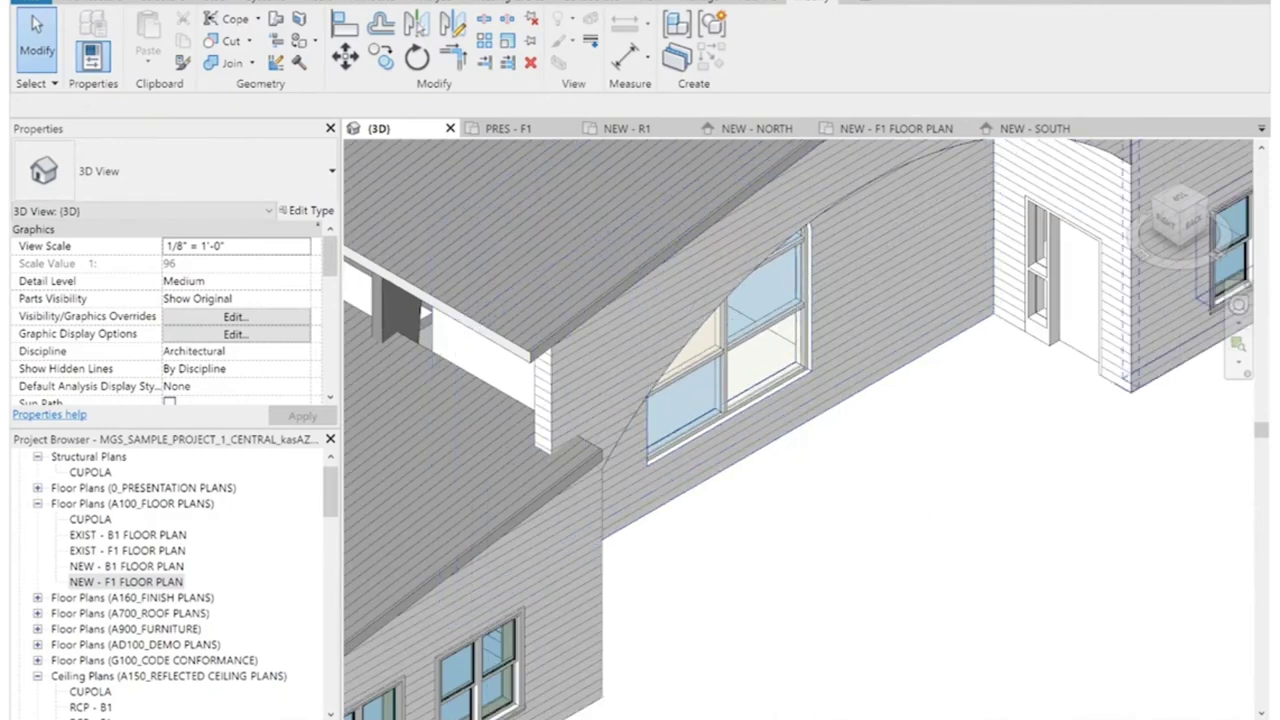
{"action": "scroll", "coordinate": [949, 491], "scroll_direction": "up", "scroll_amount": 8}
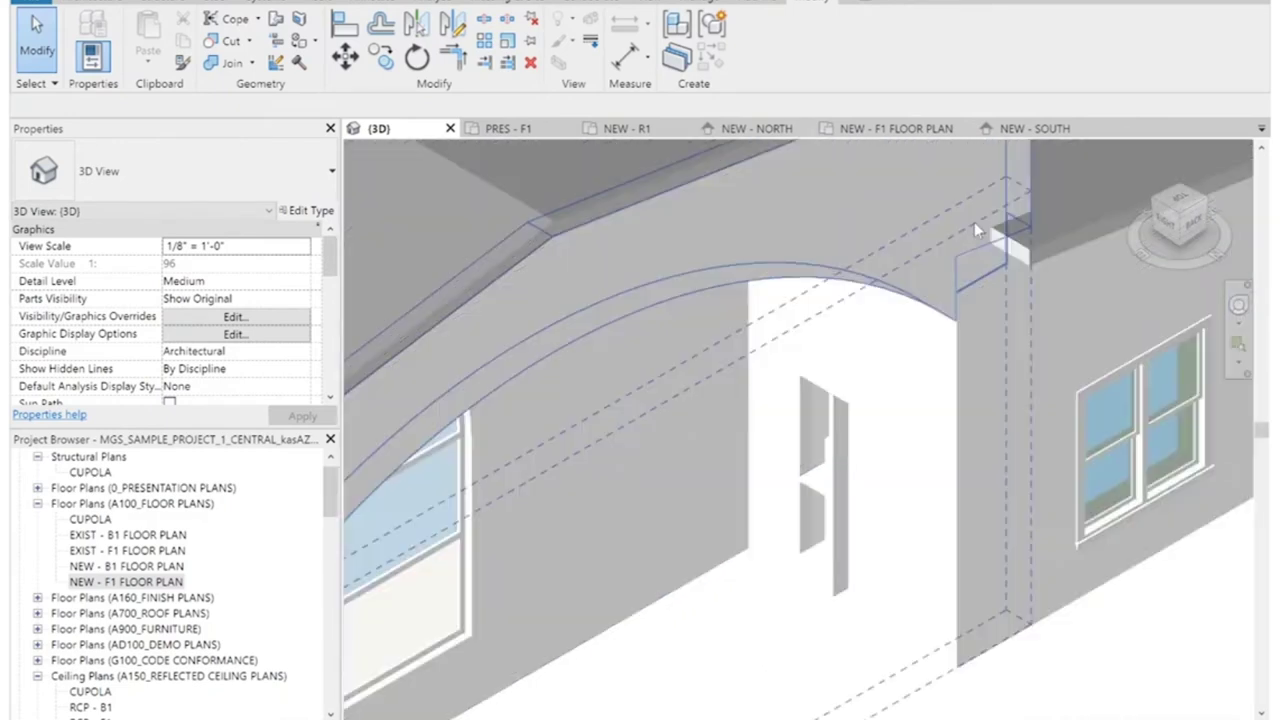
{"action": "scroll", "coordinate": [974, 222], "scroll_direction": "up", "scroll_amount": 6}
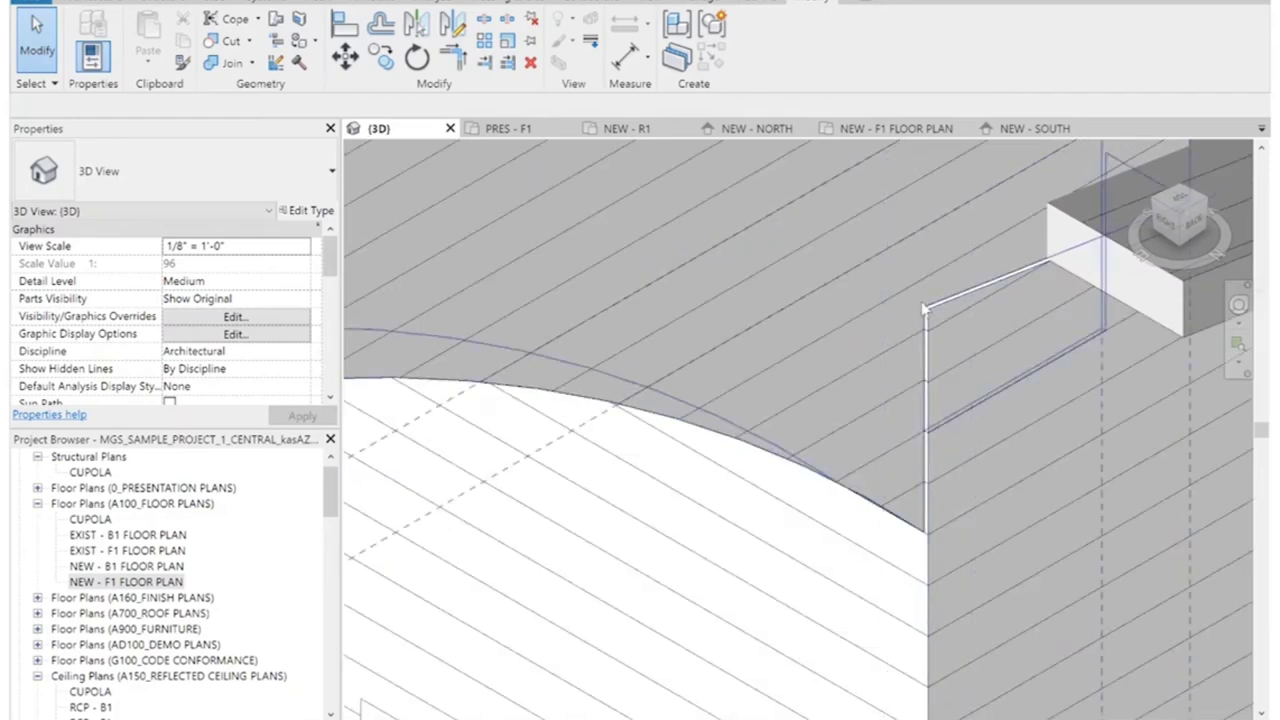
{"action": "scroll", "coordinate": [867, 280], "scroll_direction": "down", "scroll_amount": 8}
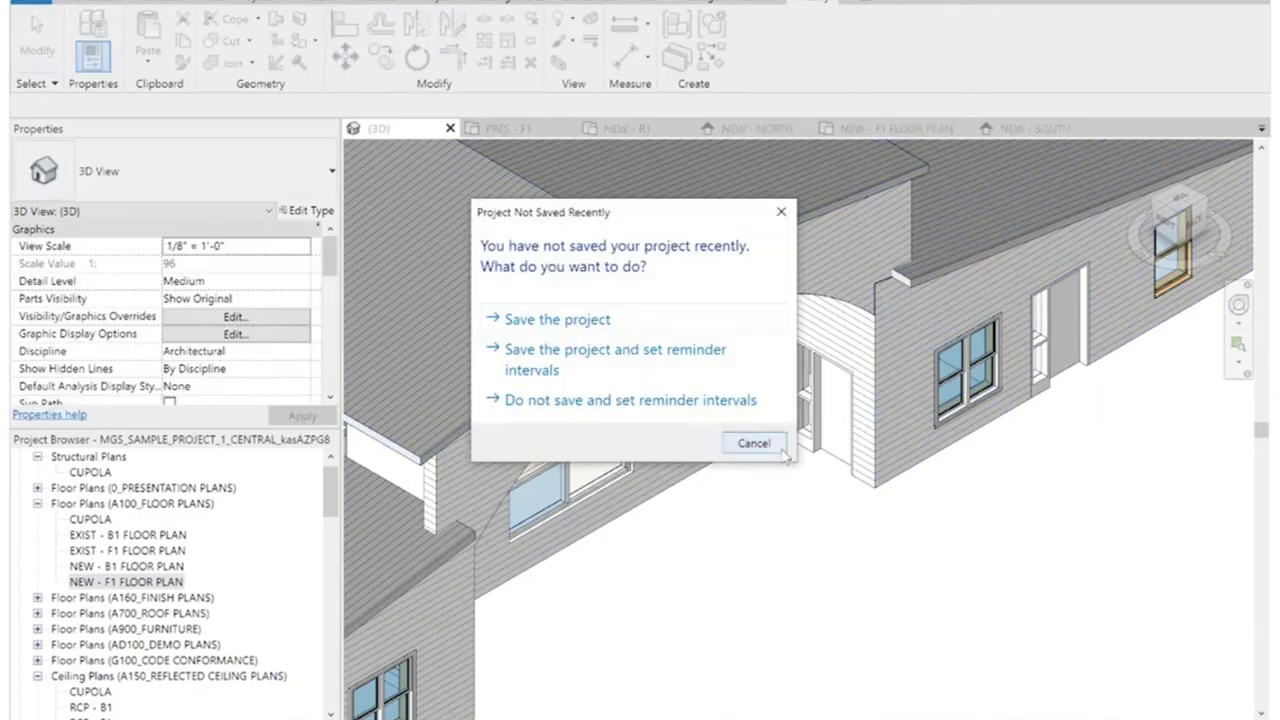
{"action": "left_click", "coordinate": [755, 447]}
{"action": "key", "text": "a"}
{"action": "key", "text": "l"}
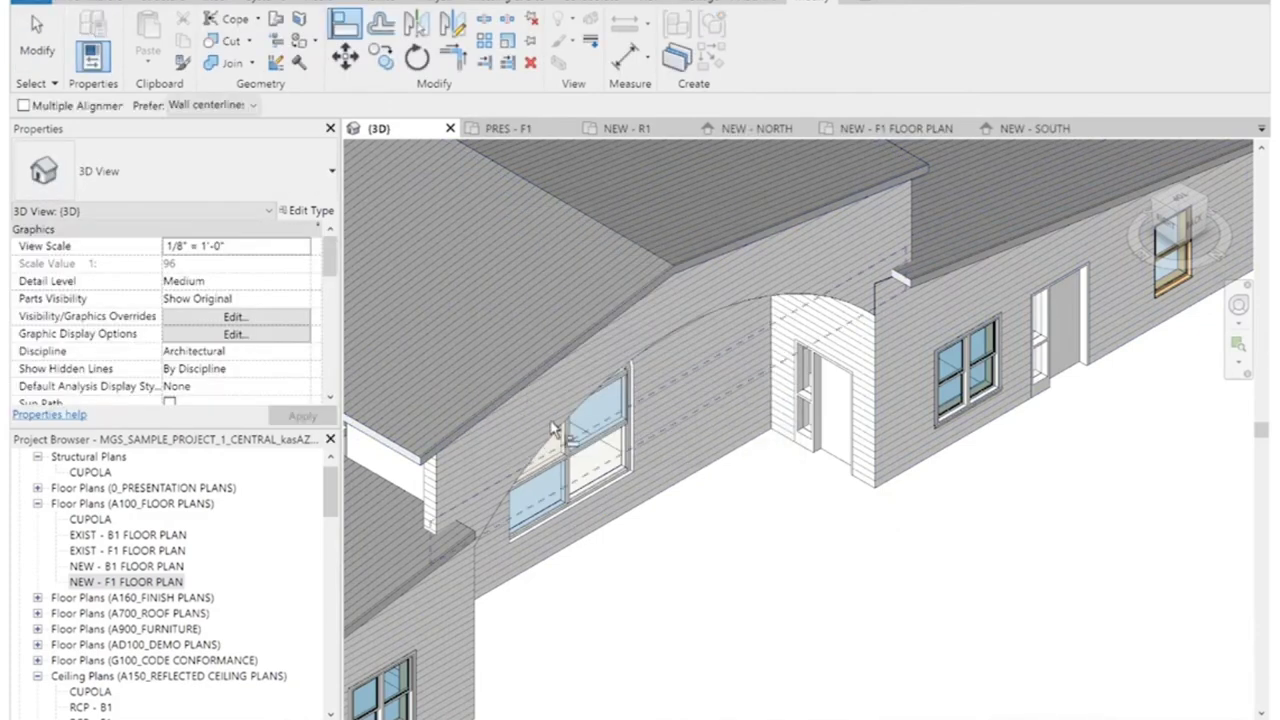
{"action": "scroll", "coordinate": [900, 285], "scroll_direction": "up", "scroll_amount": 6}
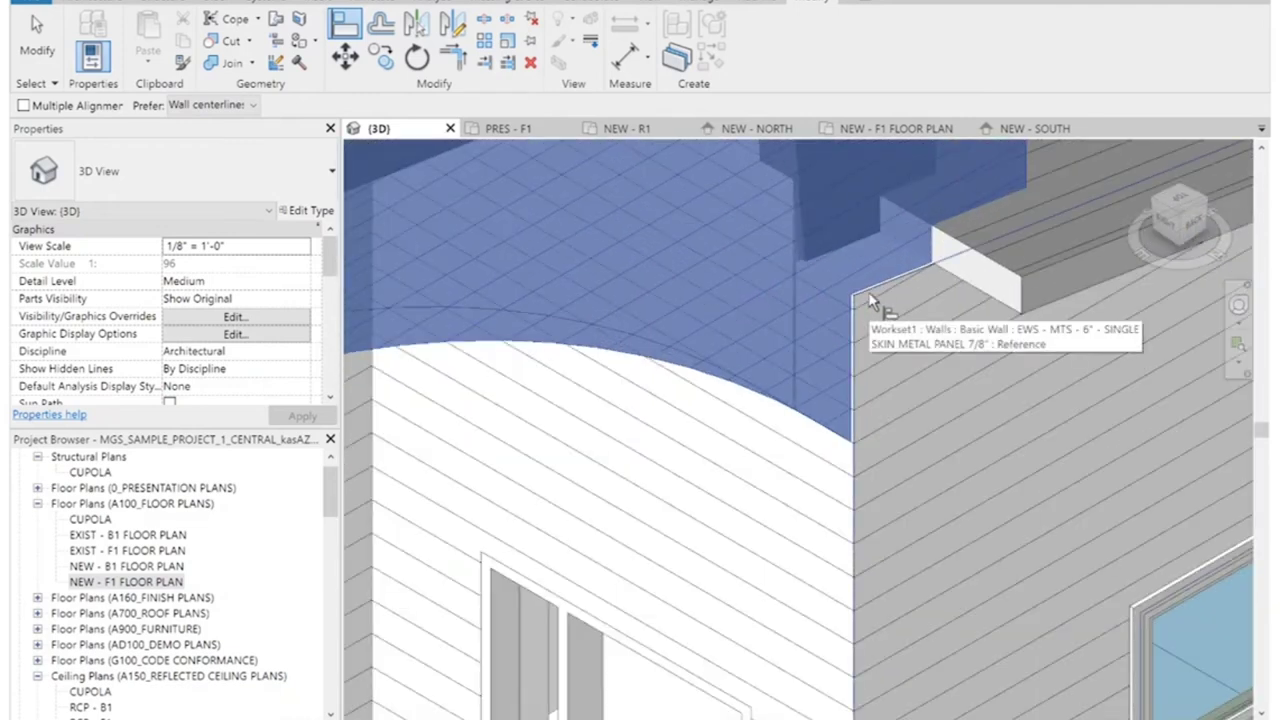
{"action": "key", "text": "Escape"}
Examine the arched opening from the back elevation and the walls around the entrance vestibule from the front corner.
{"action": "scroll", "coordinate": [770, 260], "scroll_direction": "down", "scroll_amount": 5}
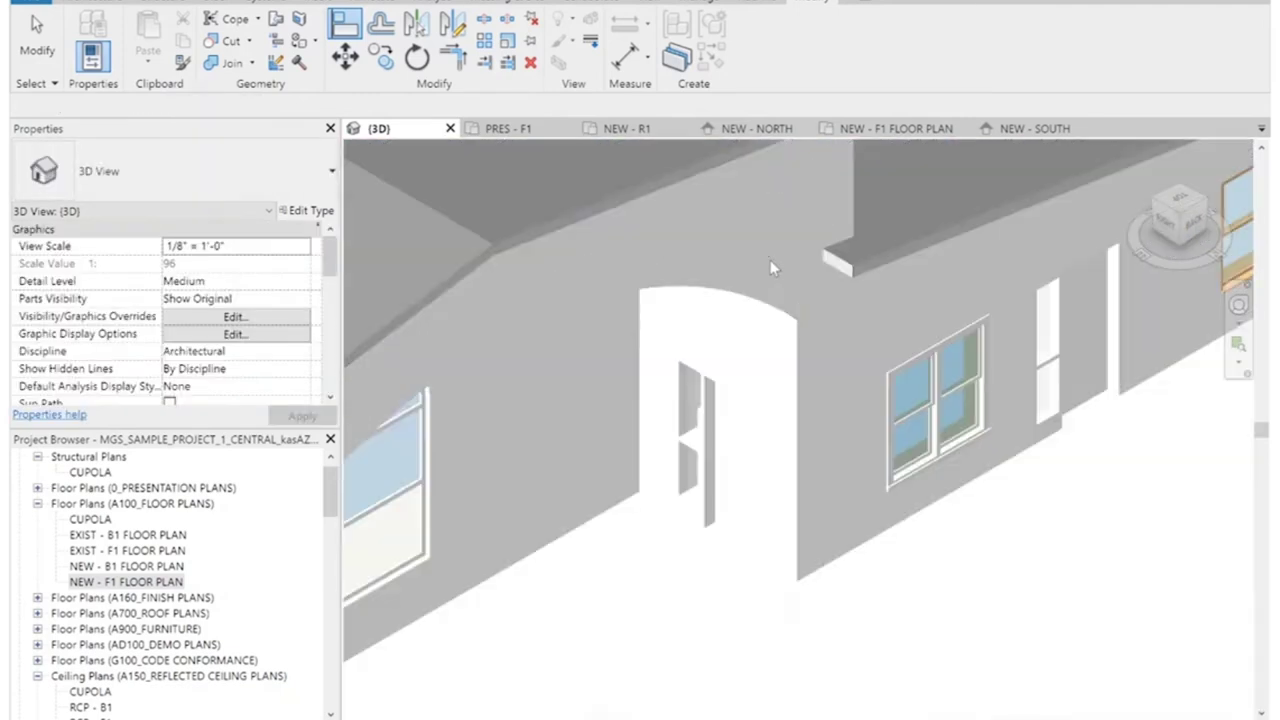
{"action": "scroll", "coordinate": [838, 280], "scroll_direction": "down", "scroll_amount": 5}
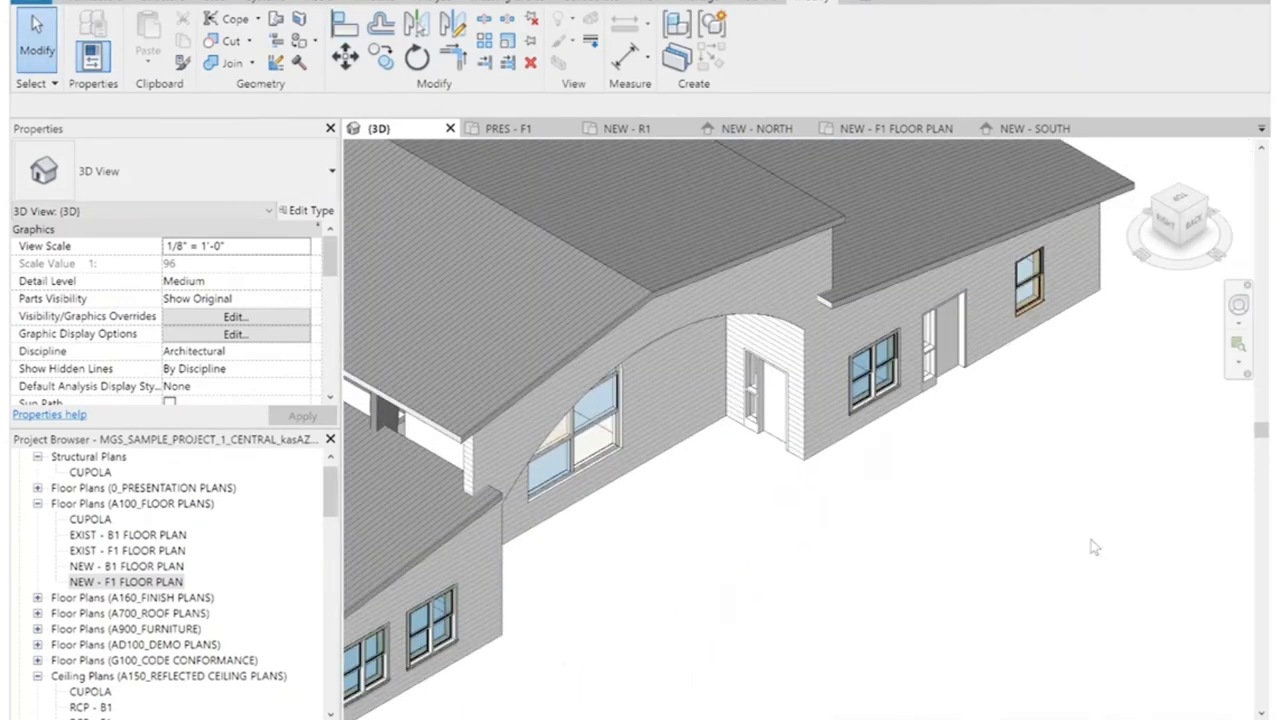
{"action": "scroll", "coordinate": [1097, 548], "scroll_direction": "down", "scroll_amount": 3}
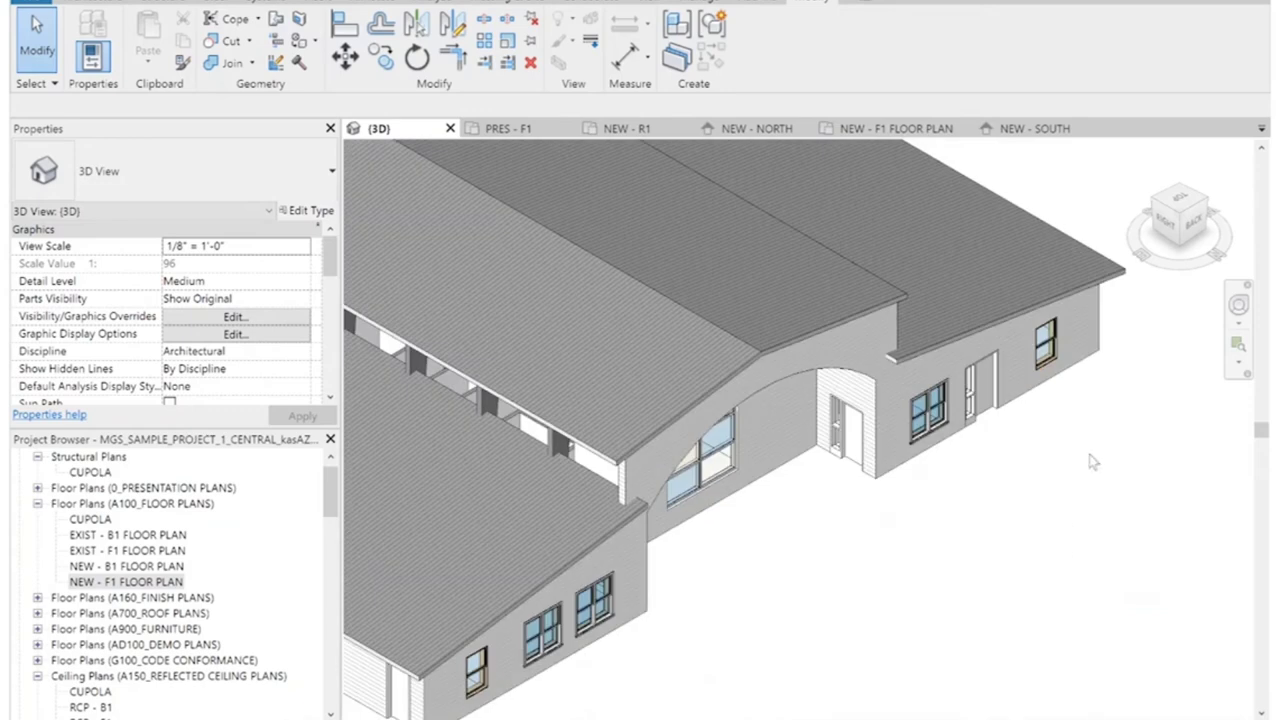
{"action": "left_click", "coordinate": [1197, 228]}
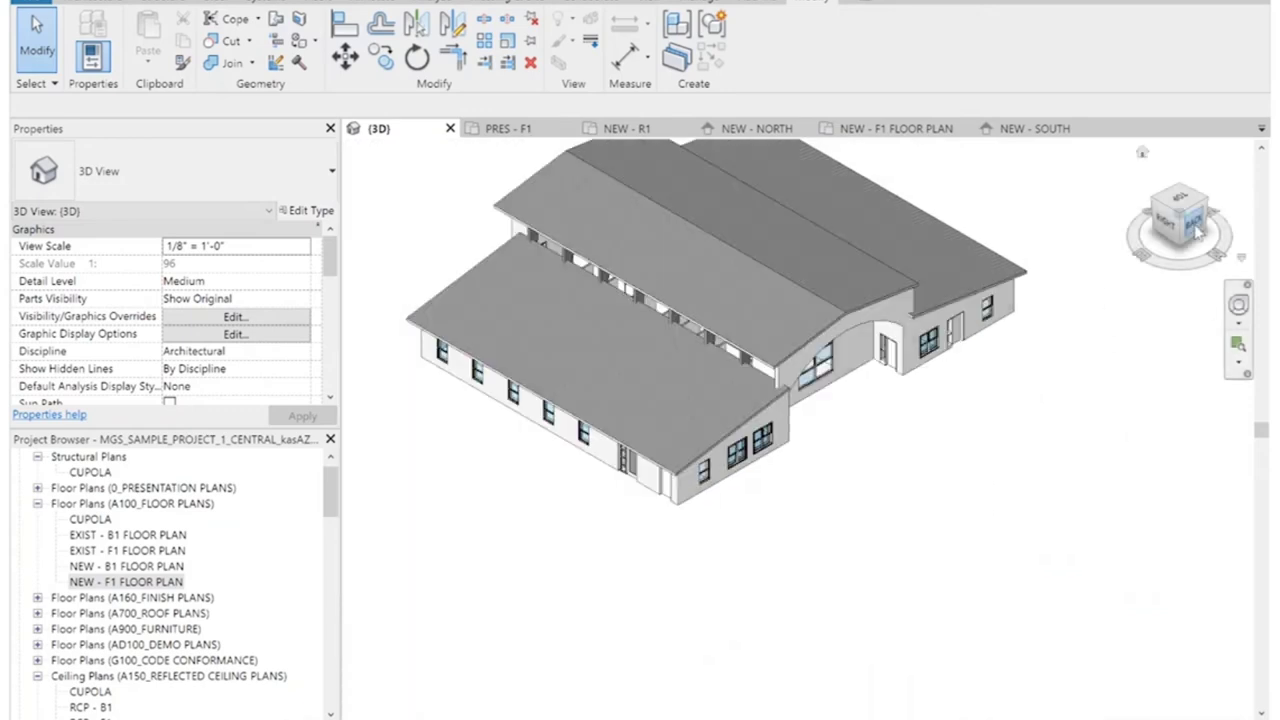
{"action": "left_click", "coordinate": [1195, 226]}
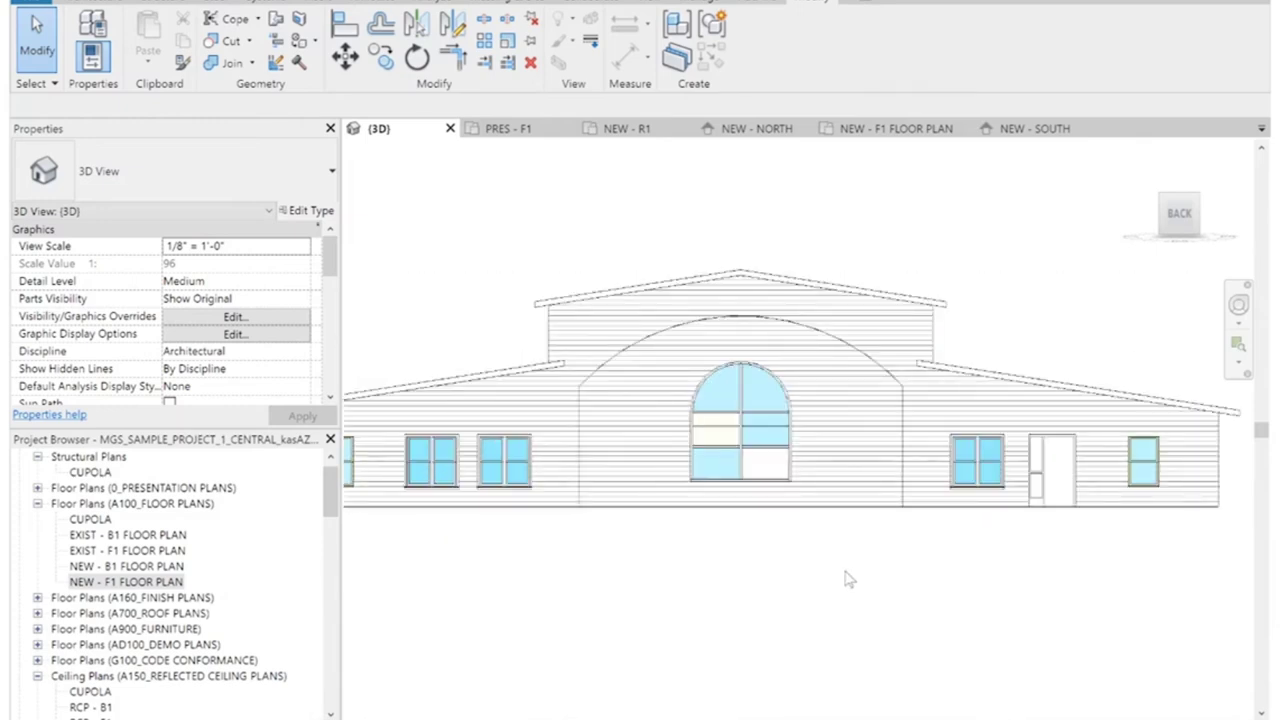
{"action": "left_click", "coordinate": [1165, 204]}
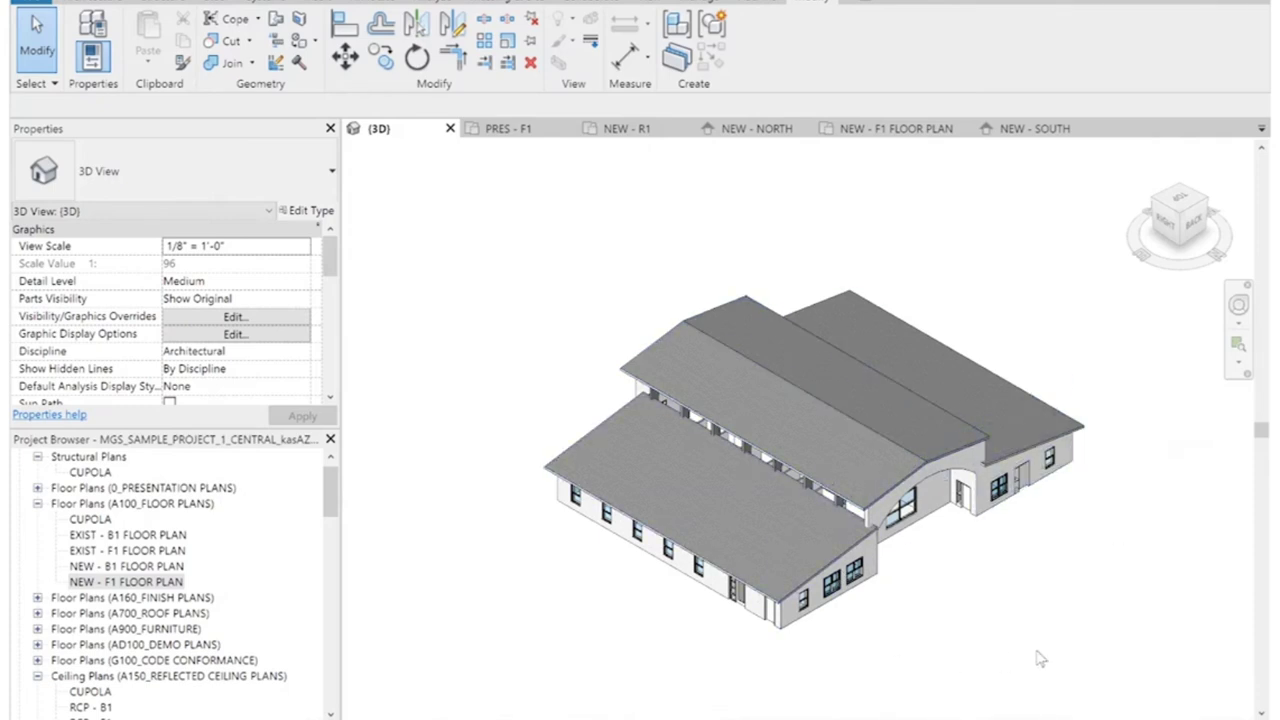
{"action": "left_click", "coordinate": [1155, 203]}
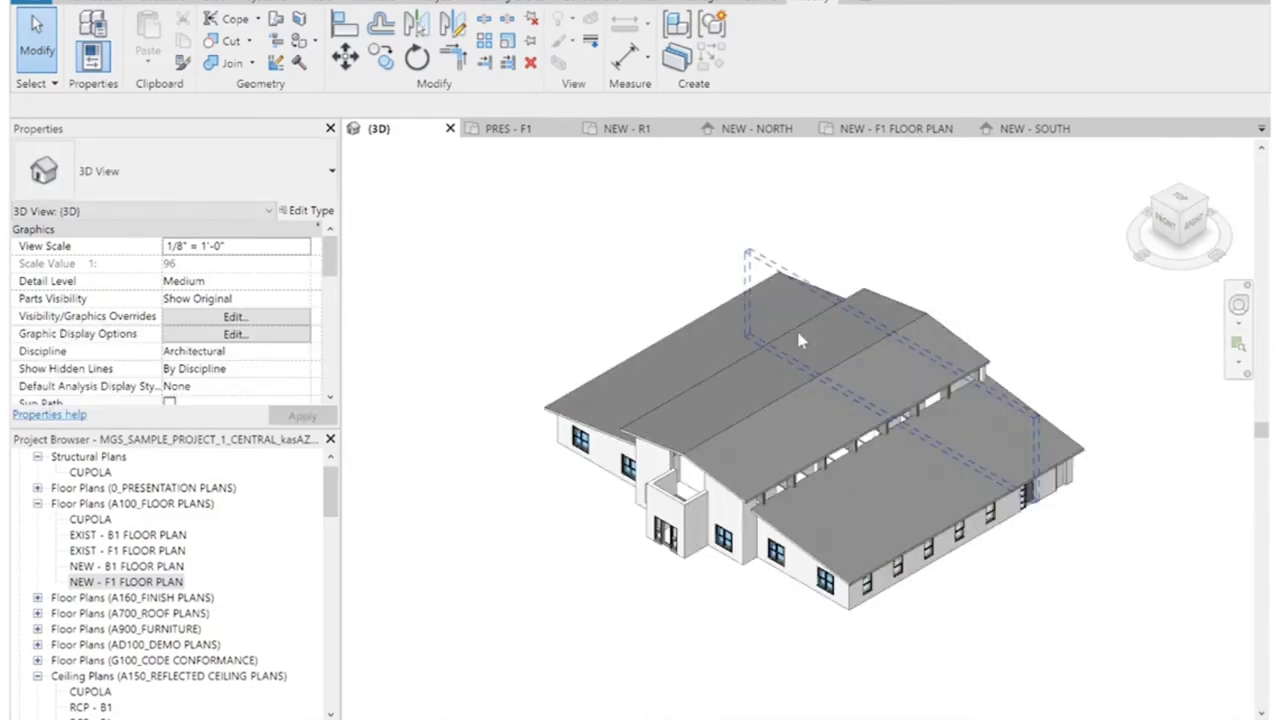
{"action": "scroll", "coordinate": [688, 535], "scroll_direction": "up", "scroll_amount": 4}
{"action": "scroll", "coordinate": [815, 478], "scroll_direction": "up", "scroll_amount": 4}
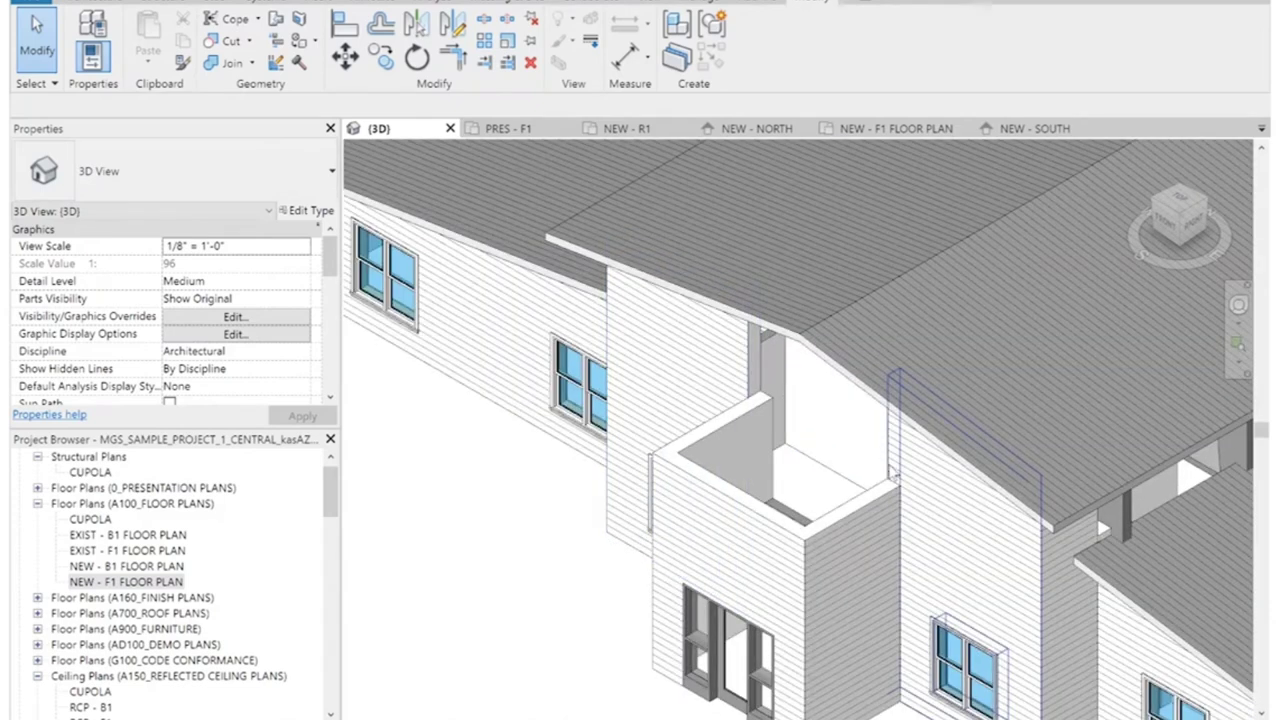
{"action": "scroll", "coordinate": [987, 465], "scroll_direction": "down", "scroll_amount": 2}
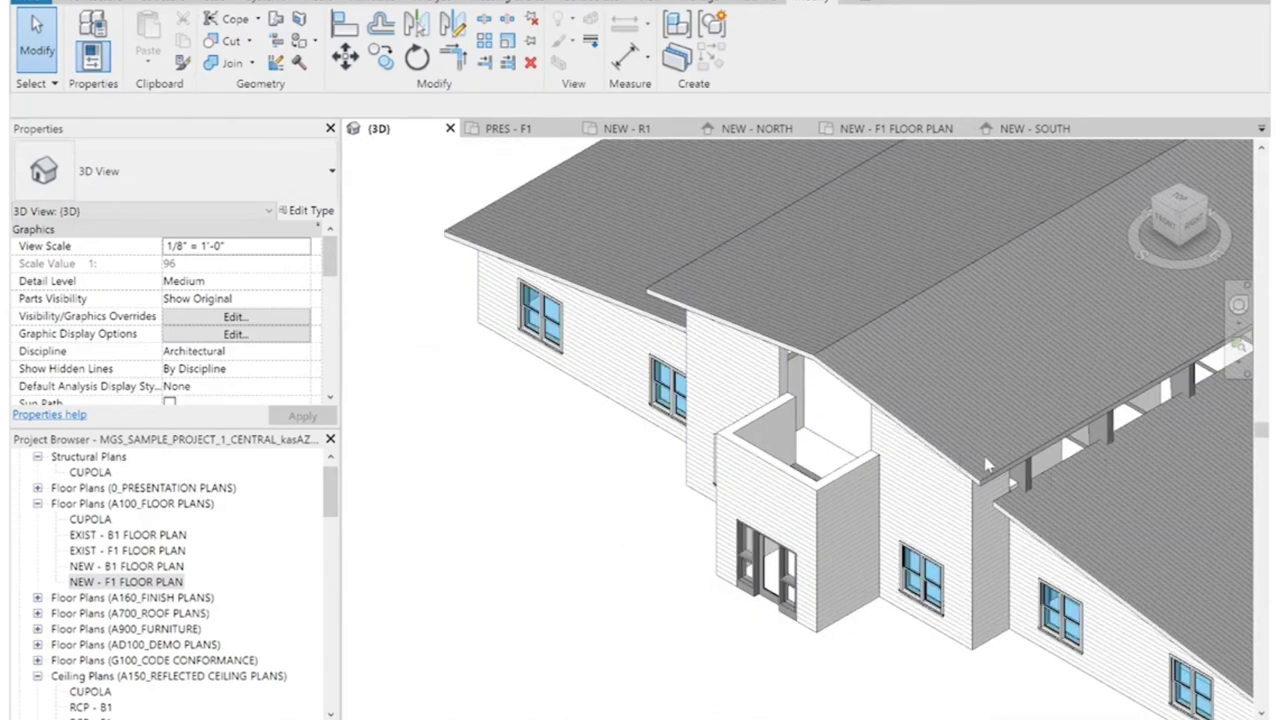
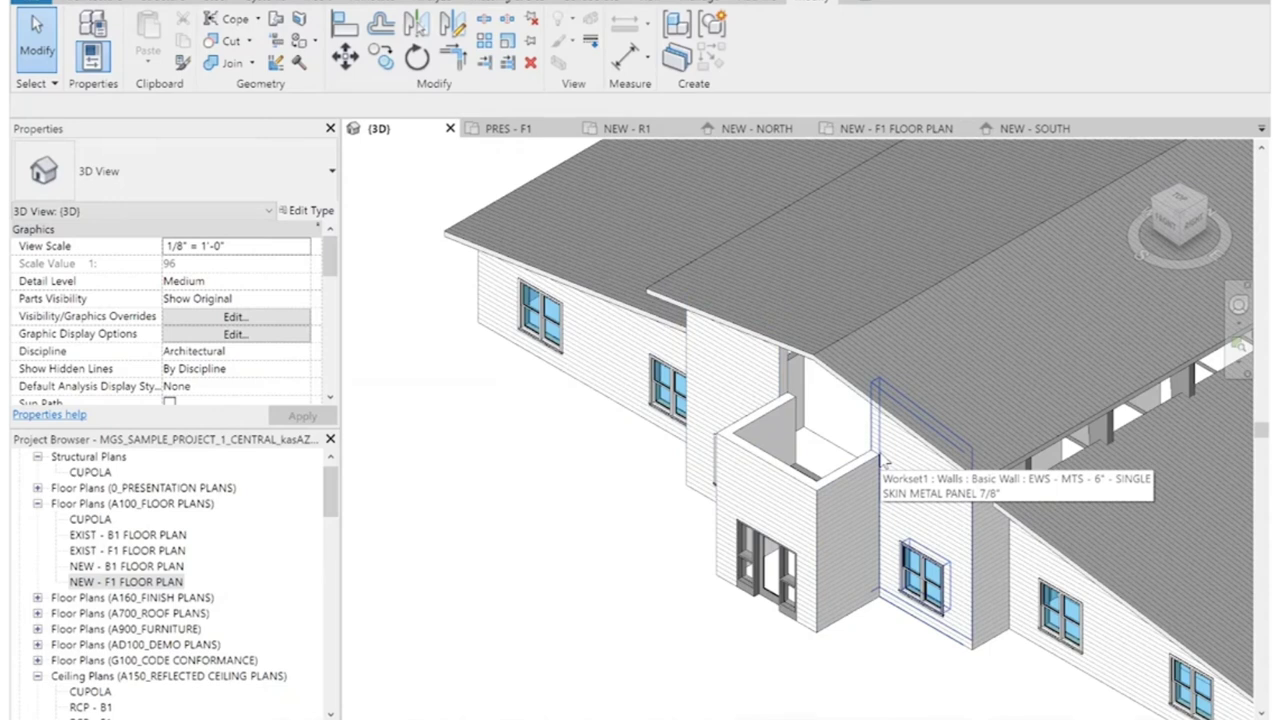
Delete the windowed front wall segment beside the vestibule and extend the opposite front wall to a corner with the remaining side wall.
{"action": "left_click", "coordinate": [883, 460]}
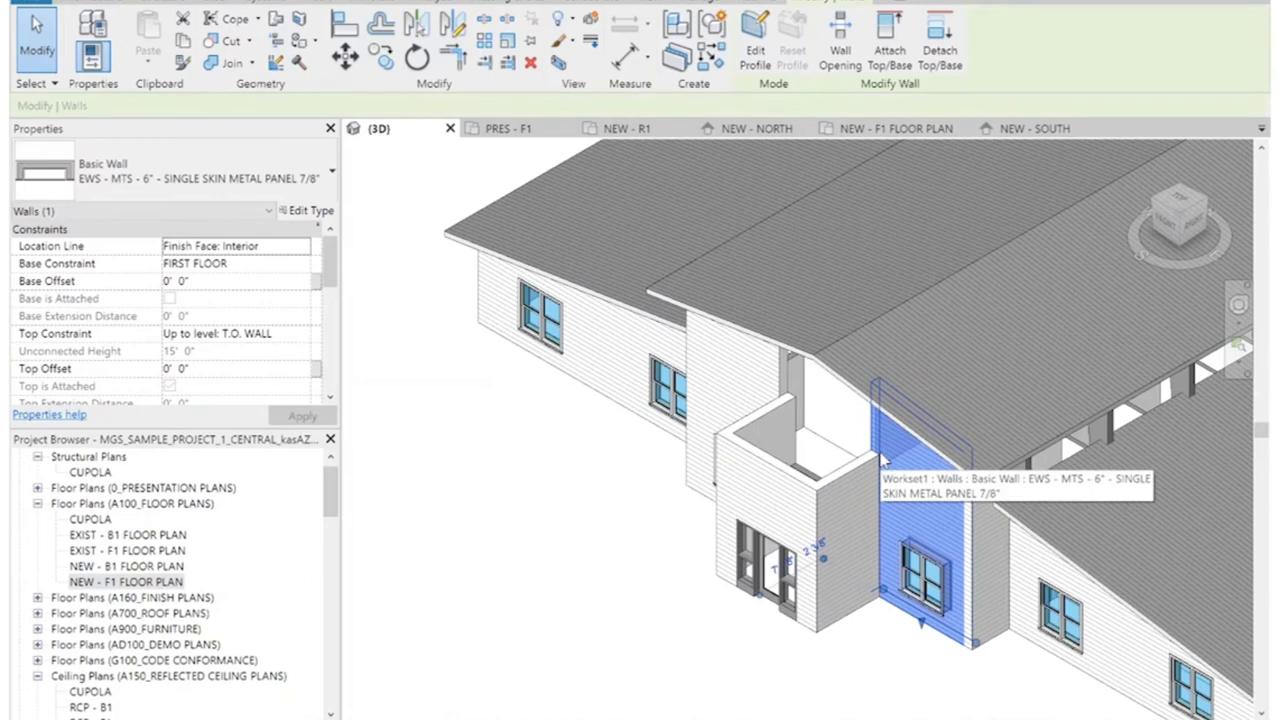
{"action": "key", "text": "Delete"}
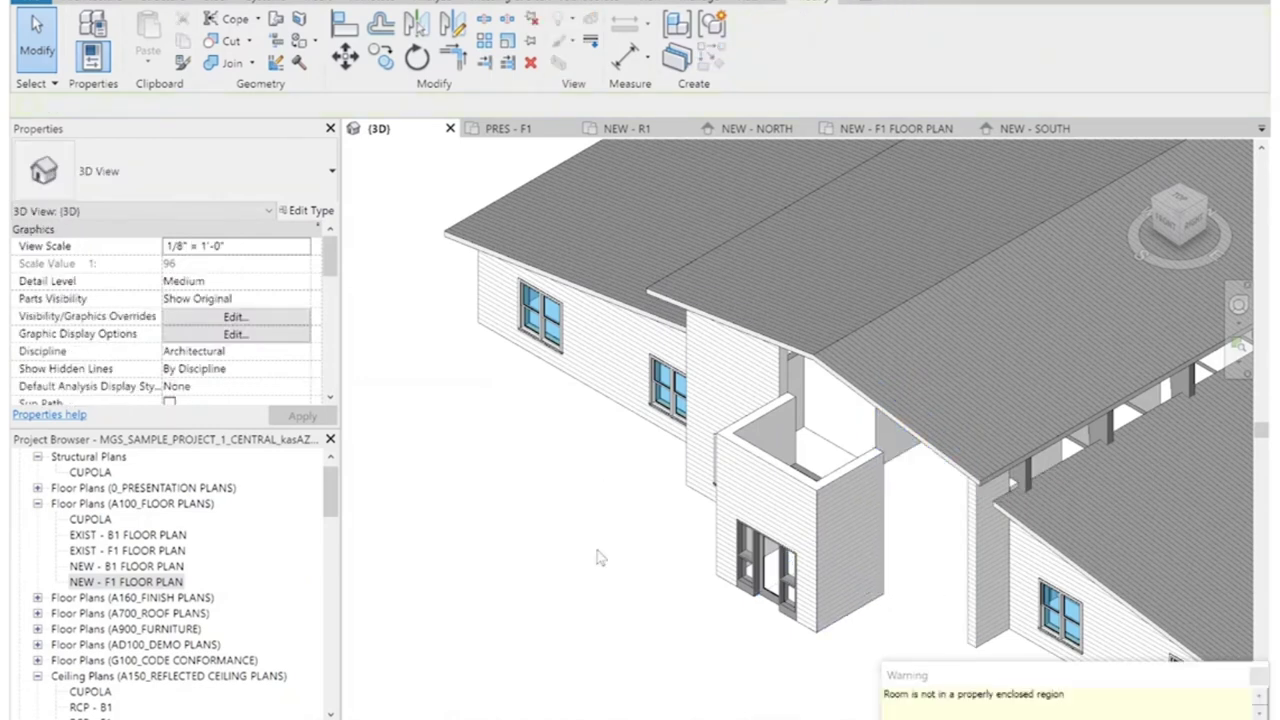
{"action": "left_click", "coordinate": [772, 372]}
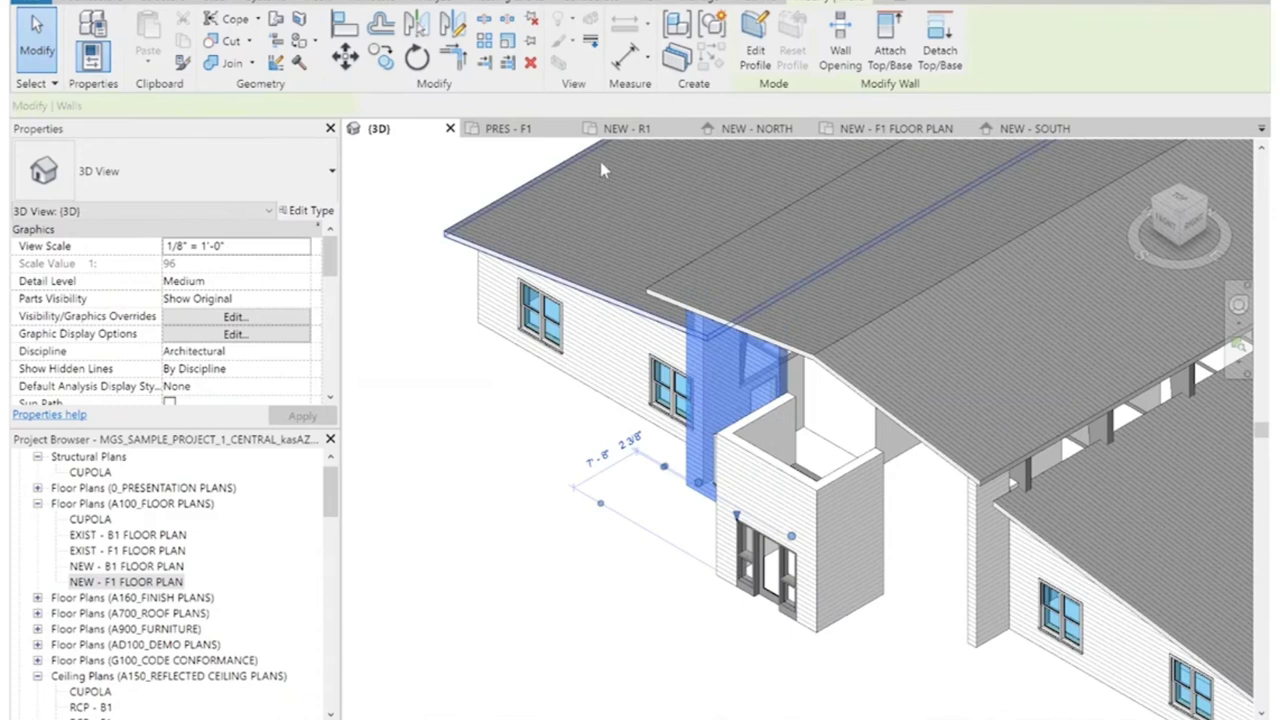
{"action": "left_click", "coordinate": [782, 373]}
{"action": "left_click", "coordinate": [985, 524]}
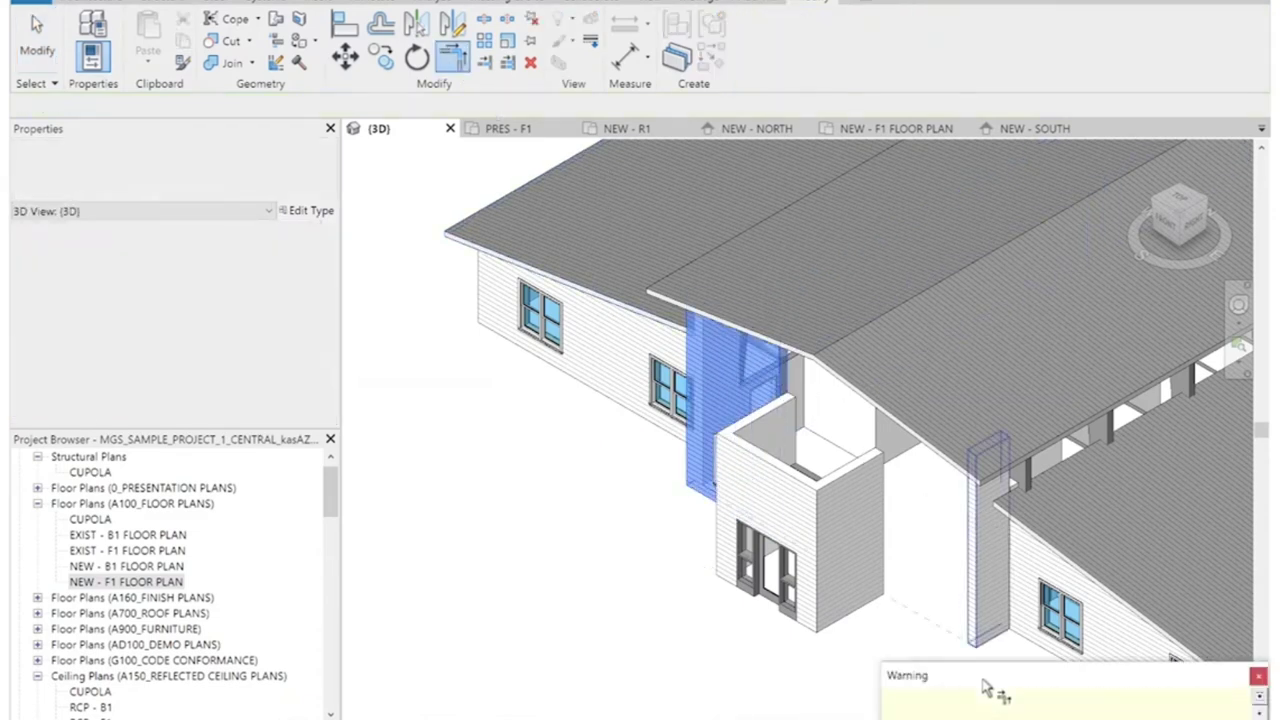
{"action": "left_click", "coordinate": [583, 625]}
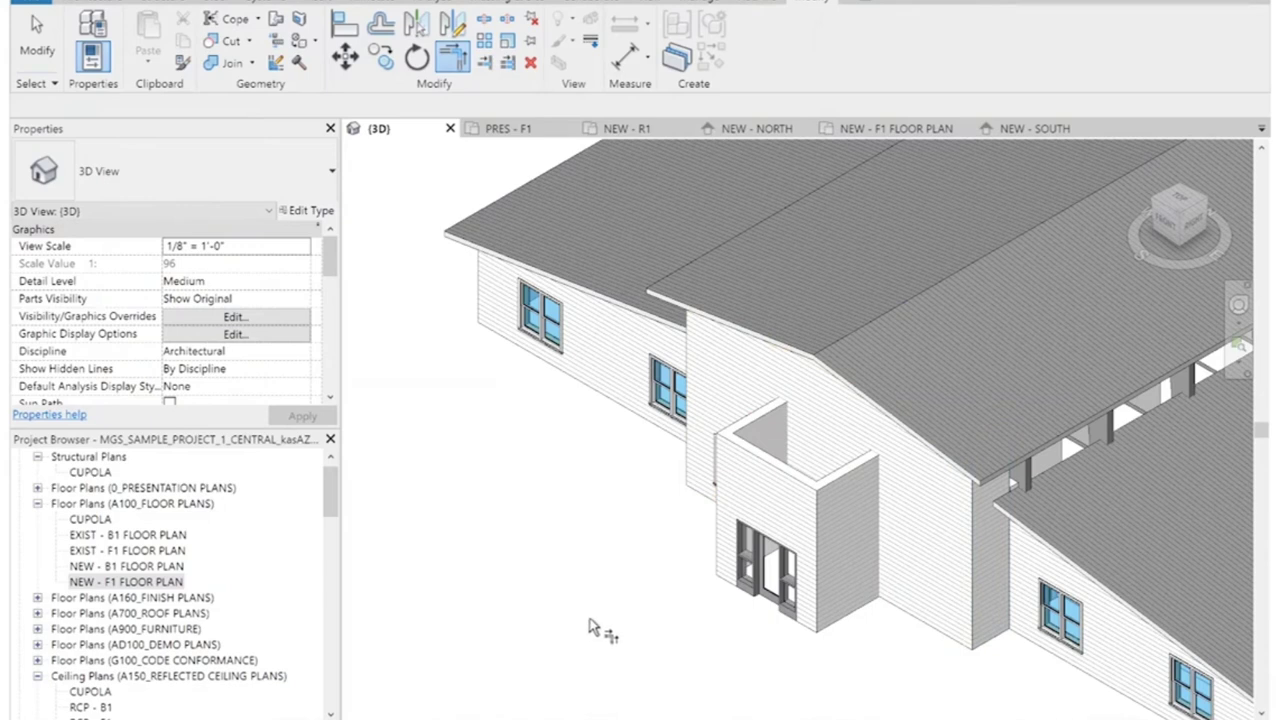
In the PRES - F1 plan, mirror the 60" x 56" double-hung window about the vestibule's centerline.
{"action": "left_click", "coordinate": [921, 626]}
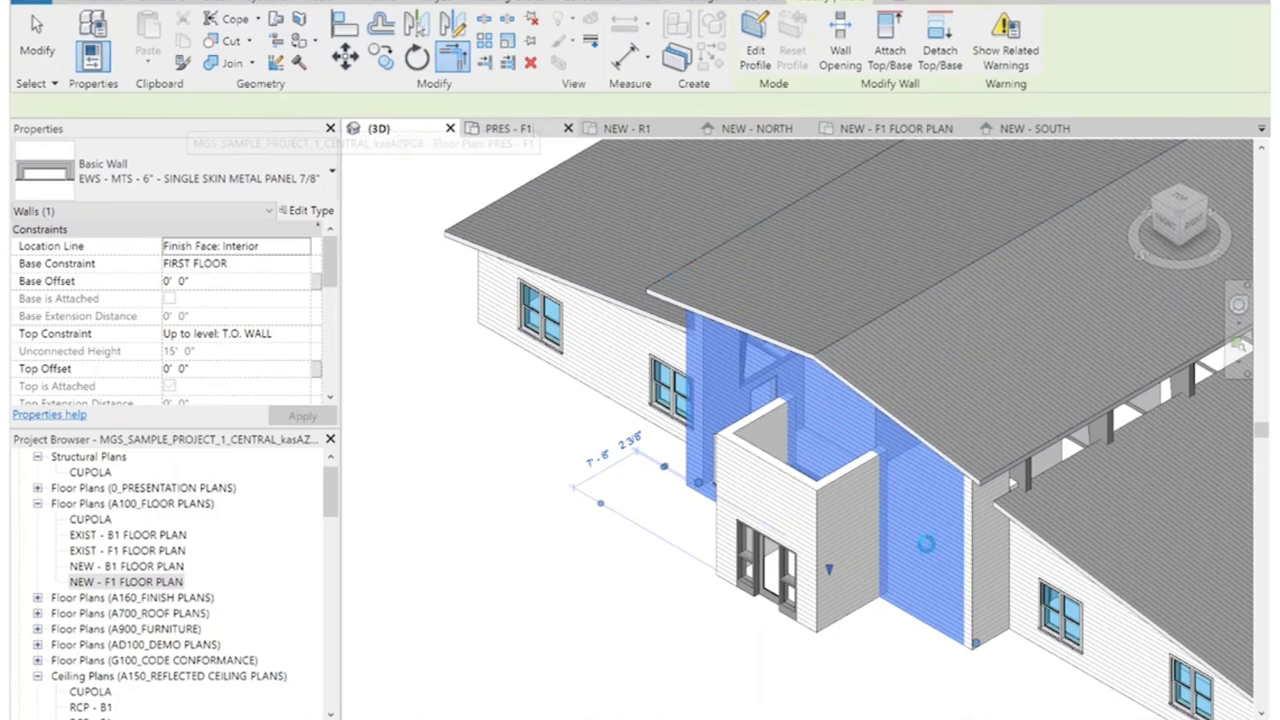
{"action": "left_click", "coordinate": [522, 132]}
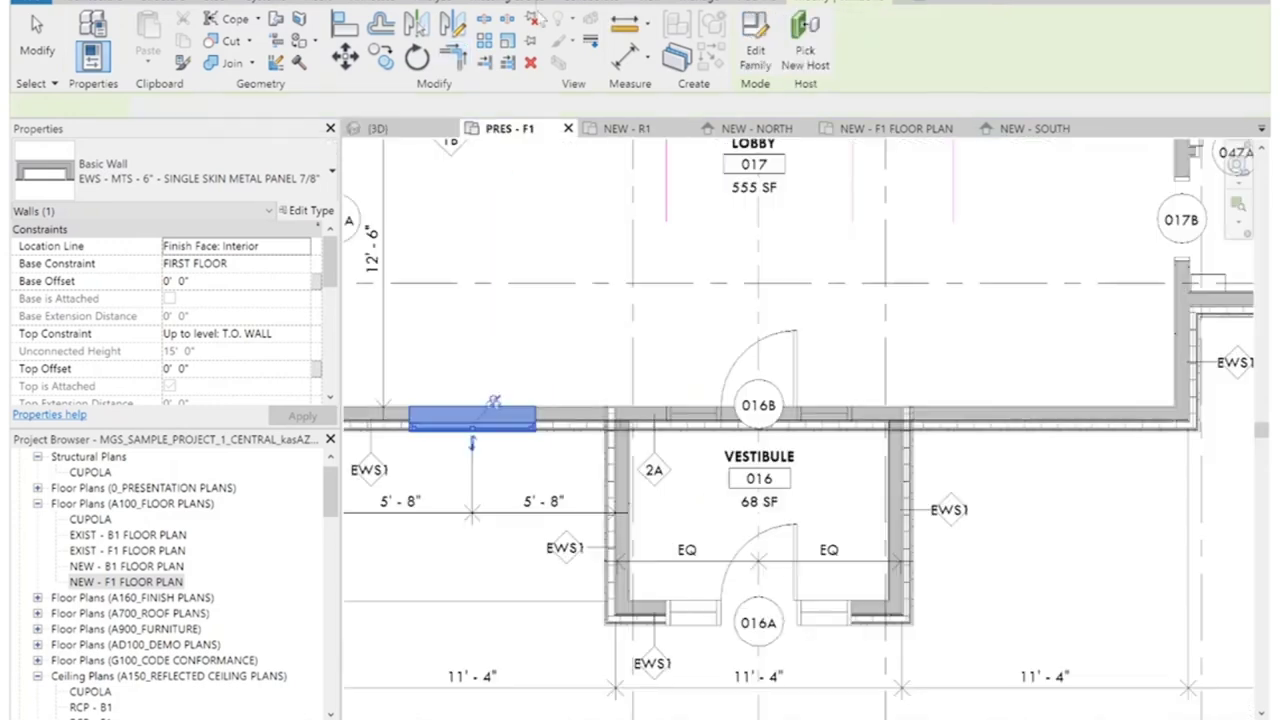
{"action": "left_click", "coordinate": [758, 292]}
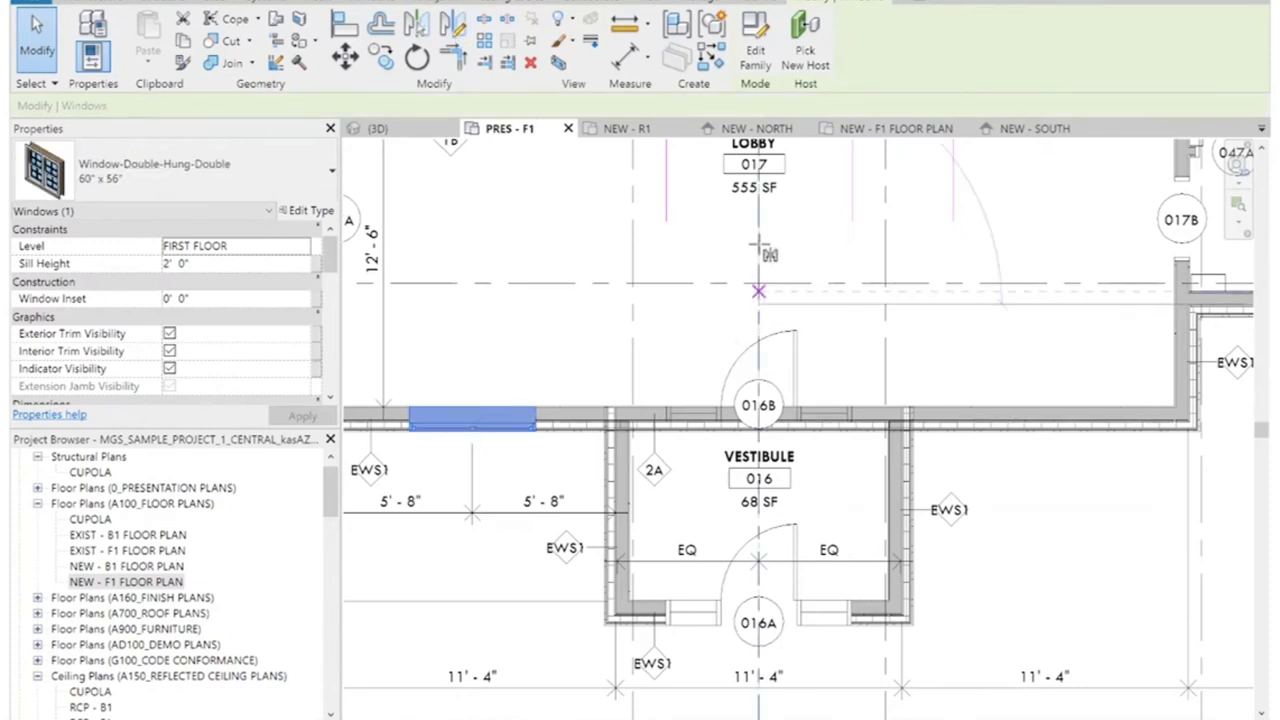
{"action": "left_click", "coordinate": [760, 252]}
{"action": "left_click", "coordinate": [1089, 527]}
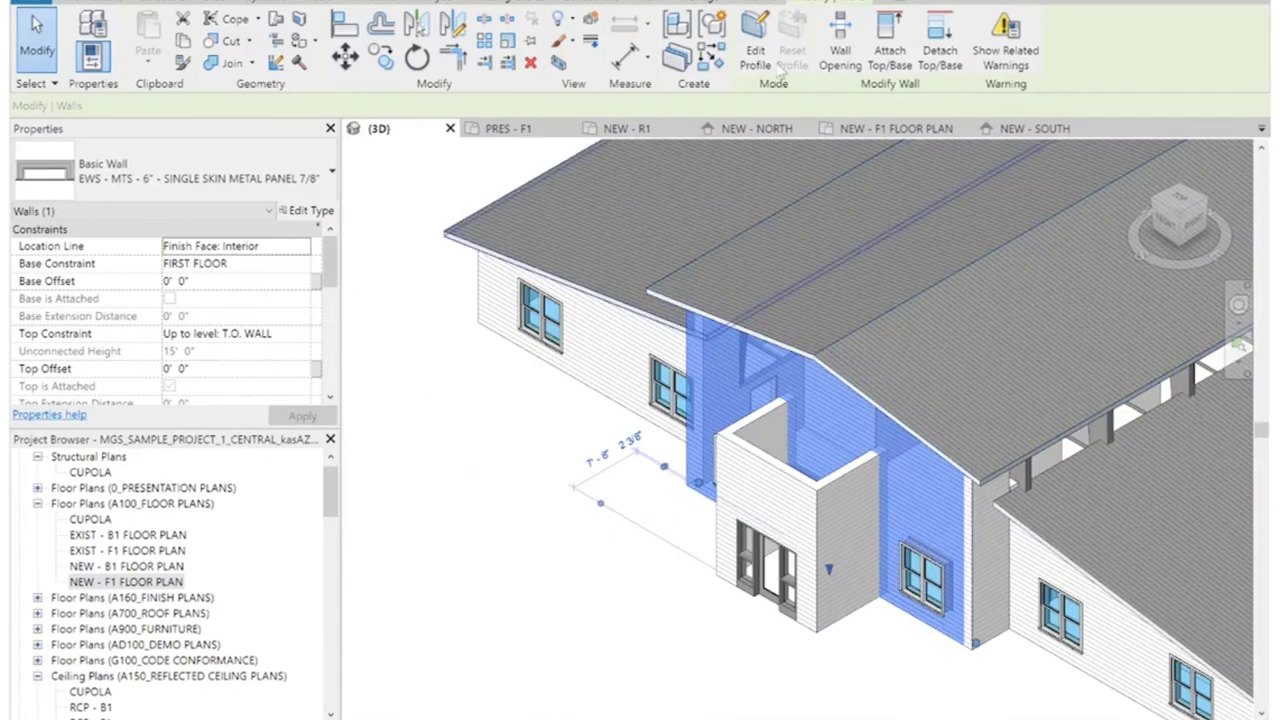
Edit the front wall's profile and sketch two 15'-0" vertical lines along the vestibule's side edges, from the top line to the base.
{"action": "left_click", "coordinate": [755, 40]}
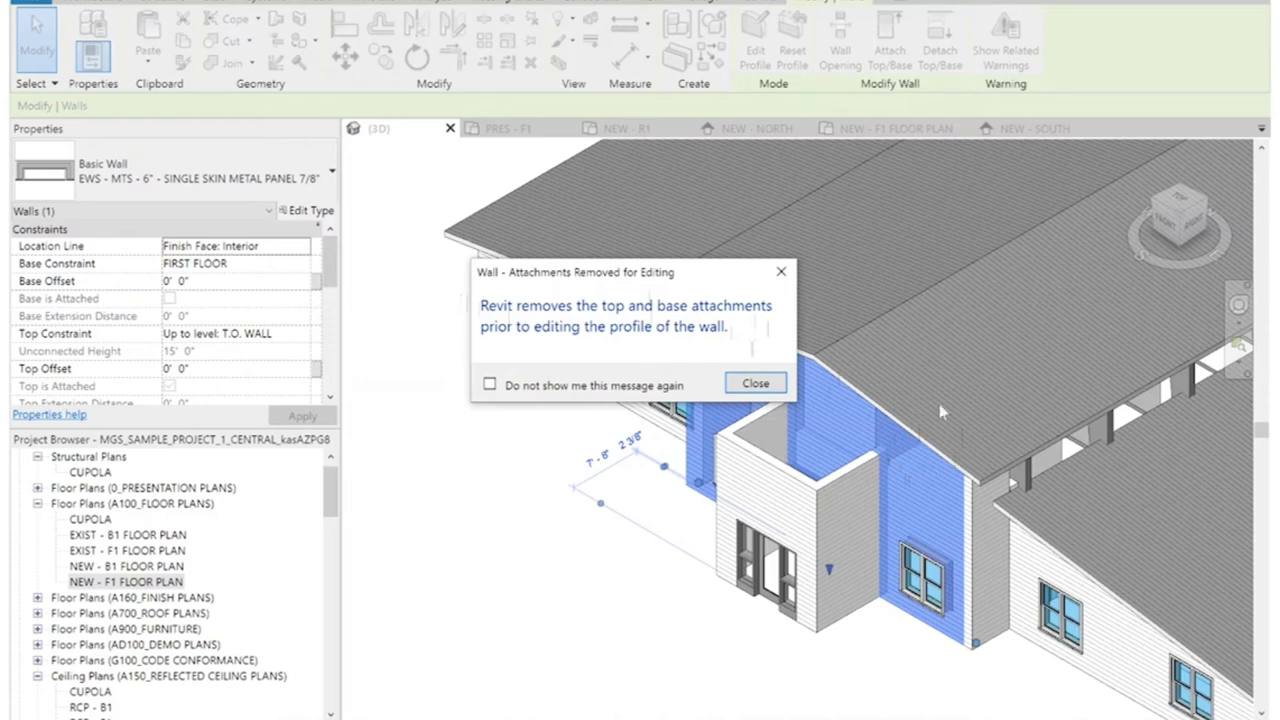
{"action": "left_click", "coordinate": [755, 384]}
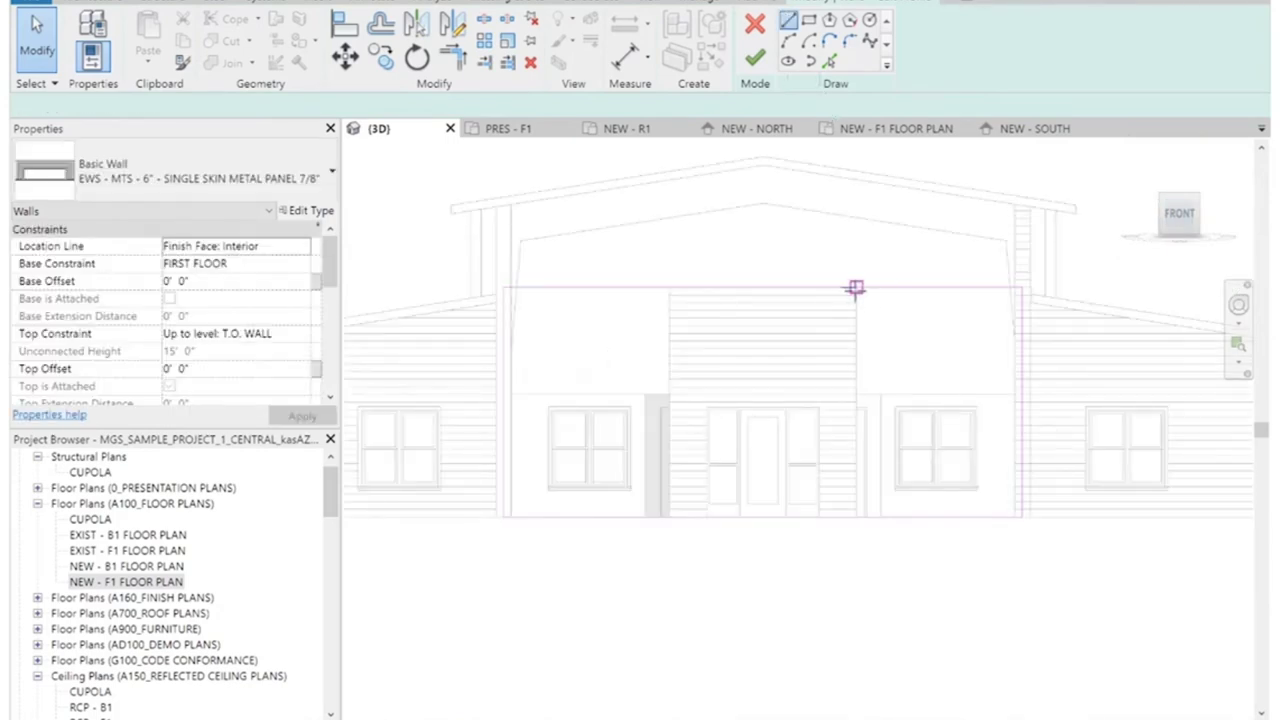
{"action": "left_click", "coordinate": [857, 290]}
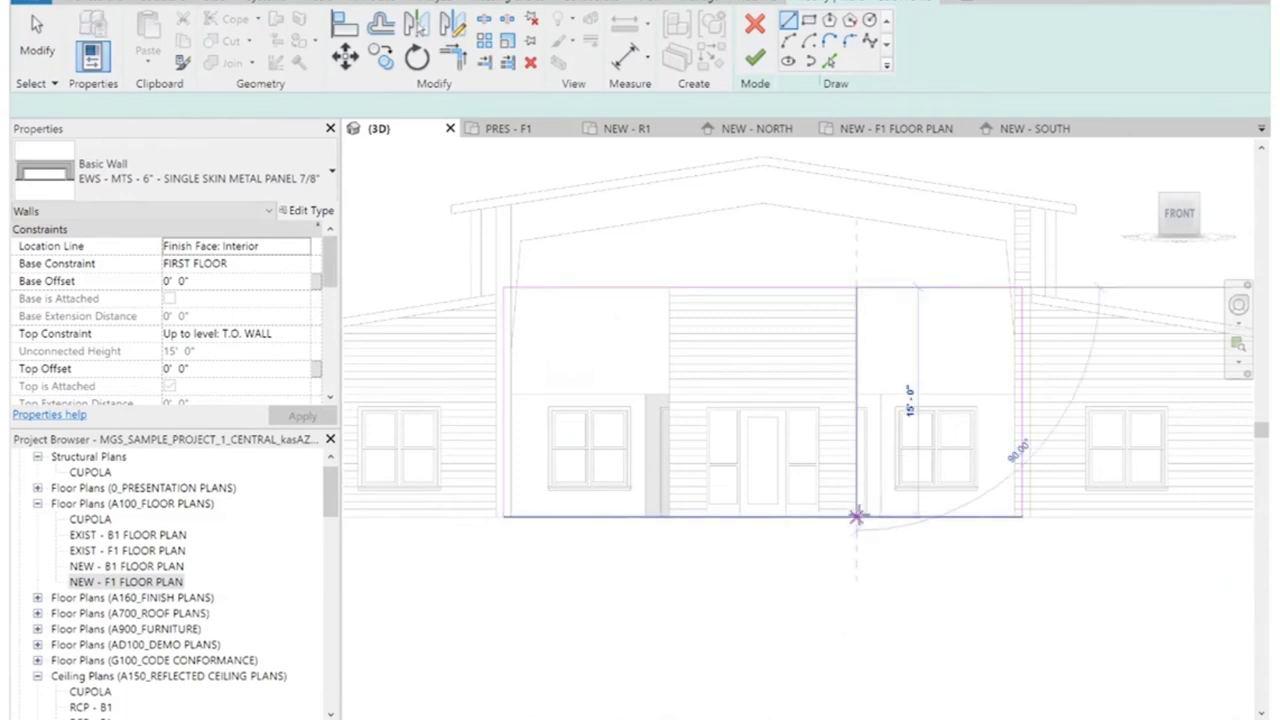
{"action": "left_click", "coordinate": [670, 288]}
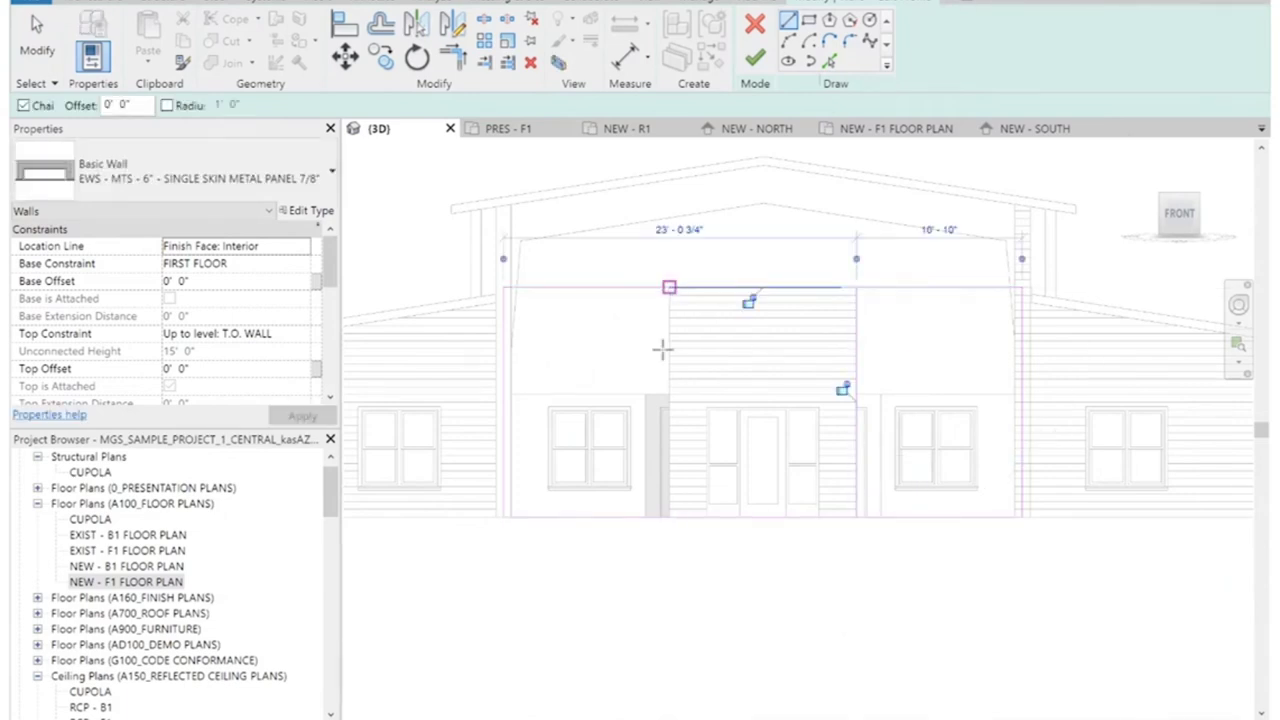
{"action": "left_click", "coordinate": [669, 517]}
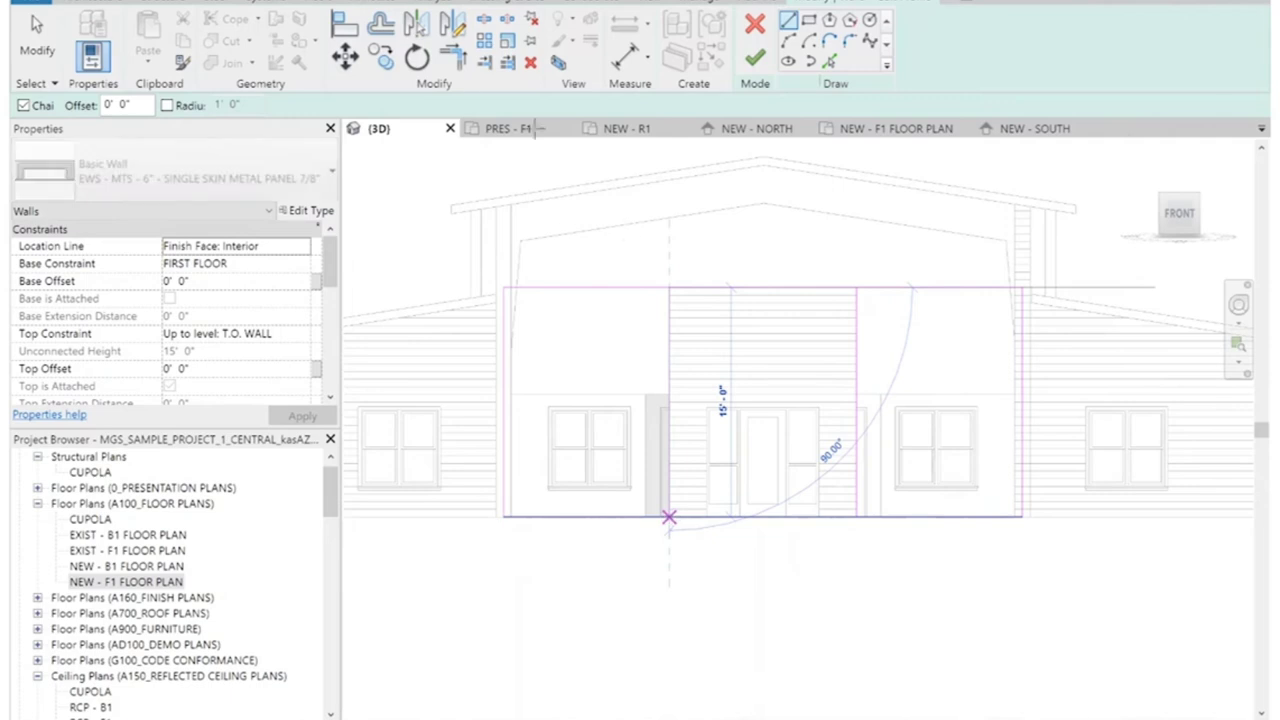
Split the front wall profile's base line between the two vertical lines and trim it back to them.
{"action": "left_click", "coordinate": [484, 19]}
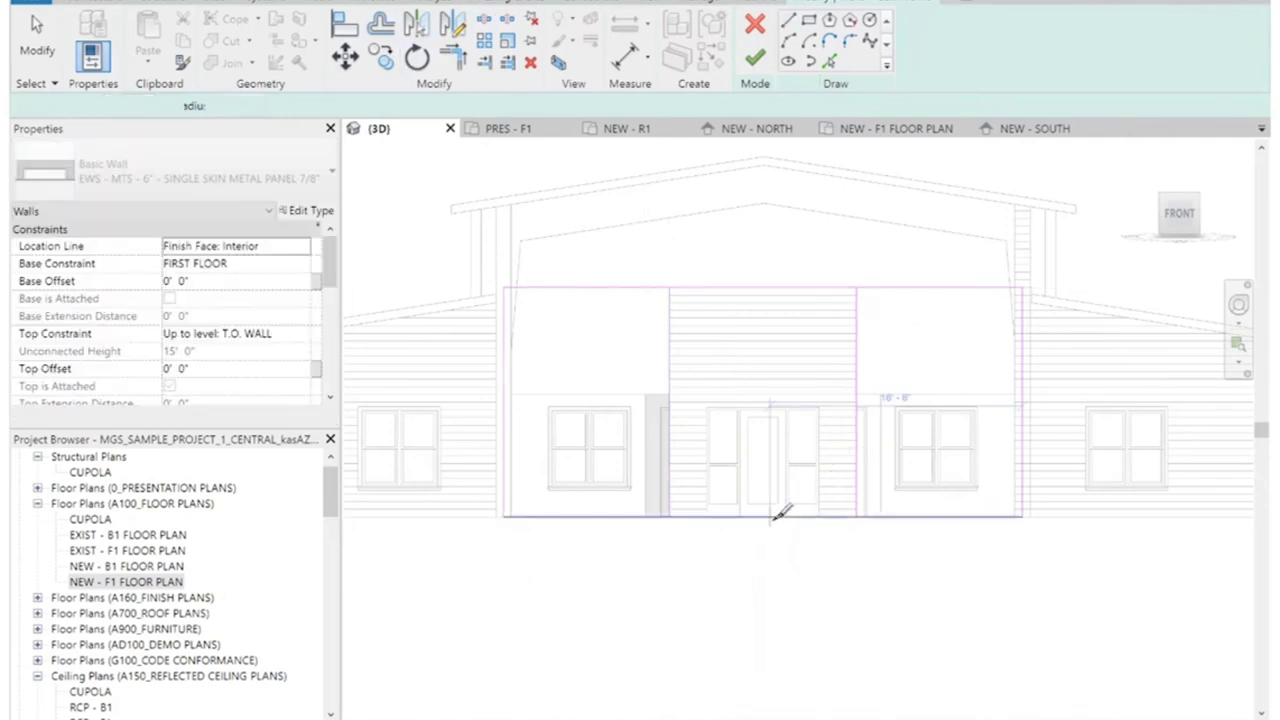
{"action": "left_click", "coordinate": [456, 60]}
{"action": "left_click", "coordinate": [906, 518]}
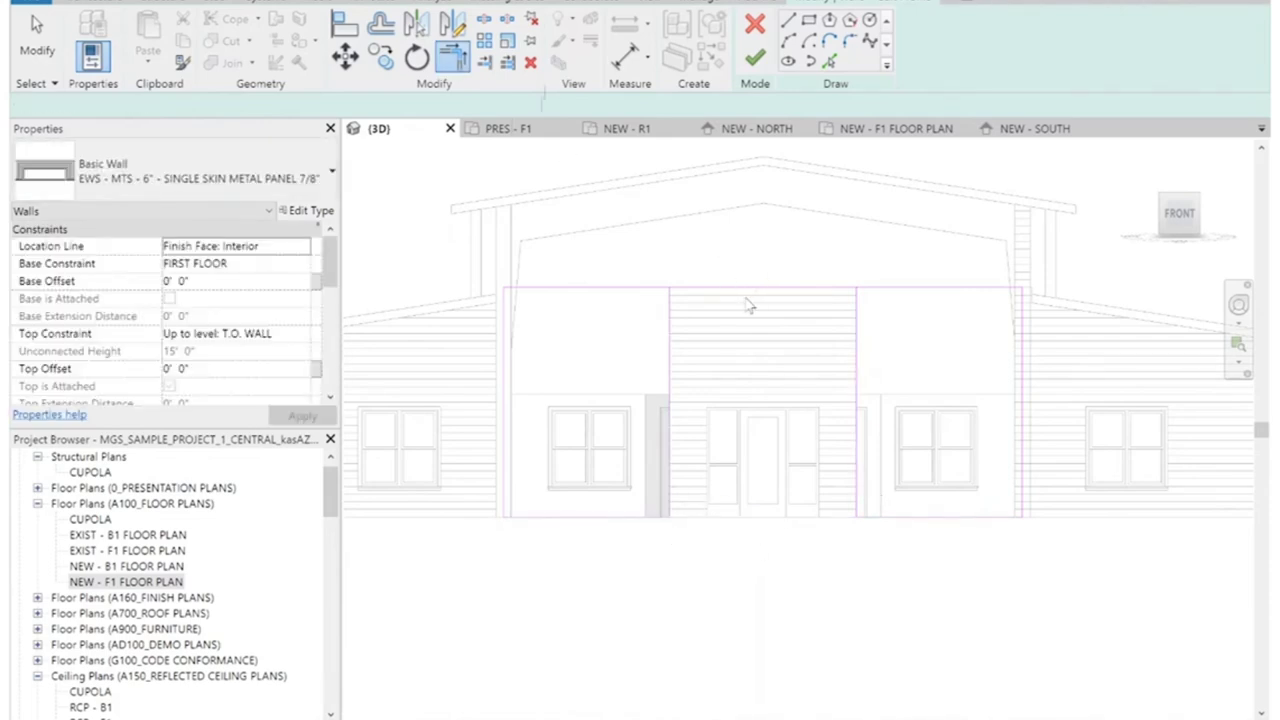
Split the profile's top line between the vertical lines, trim both halves to the verticals, and finish the front wall's profile.
{"action": "left_click", "coordinate": [484, 20]}
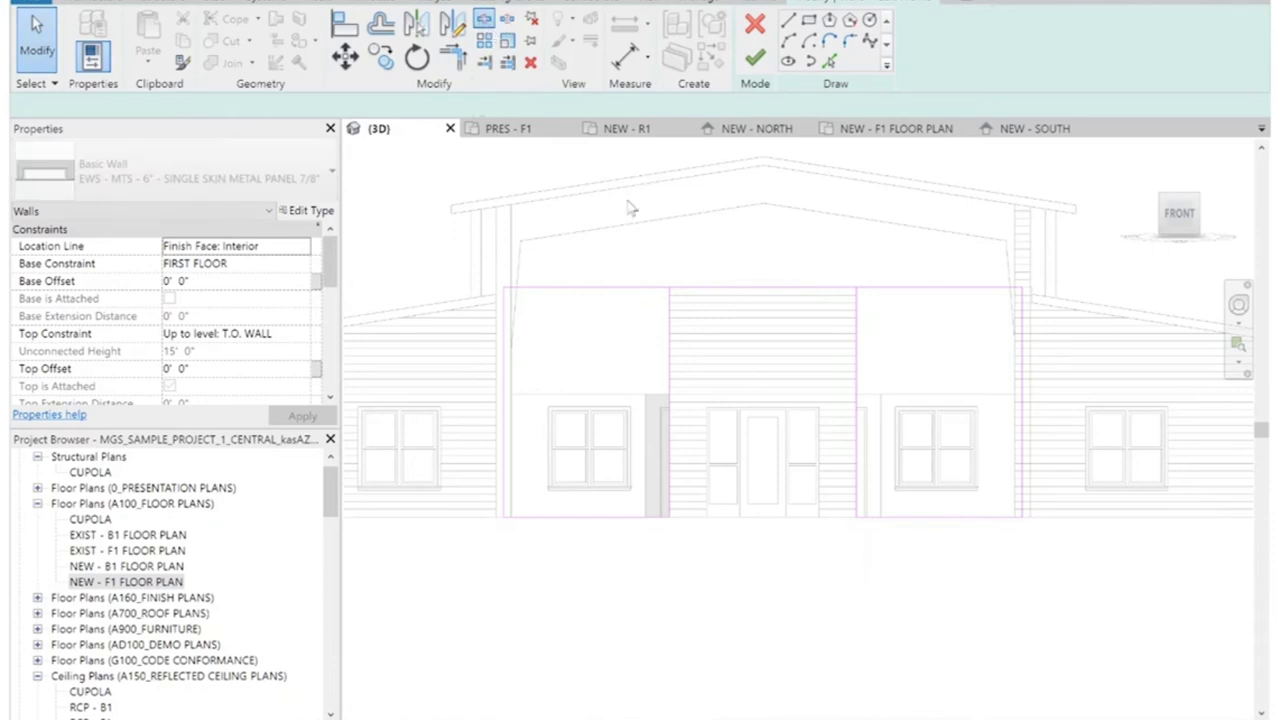
{"action": "left_click", "coordinate": [710, 287]}
{"action": "key", "text": "t"}
{"action": "key", "text": "r"}
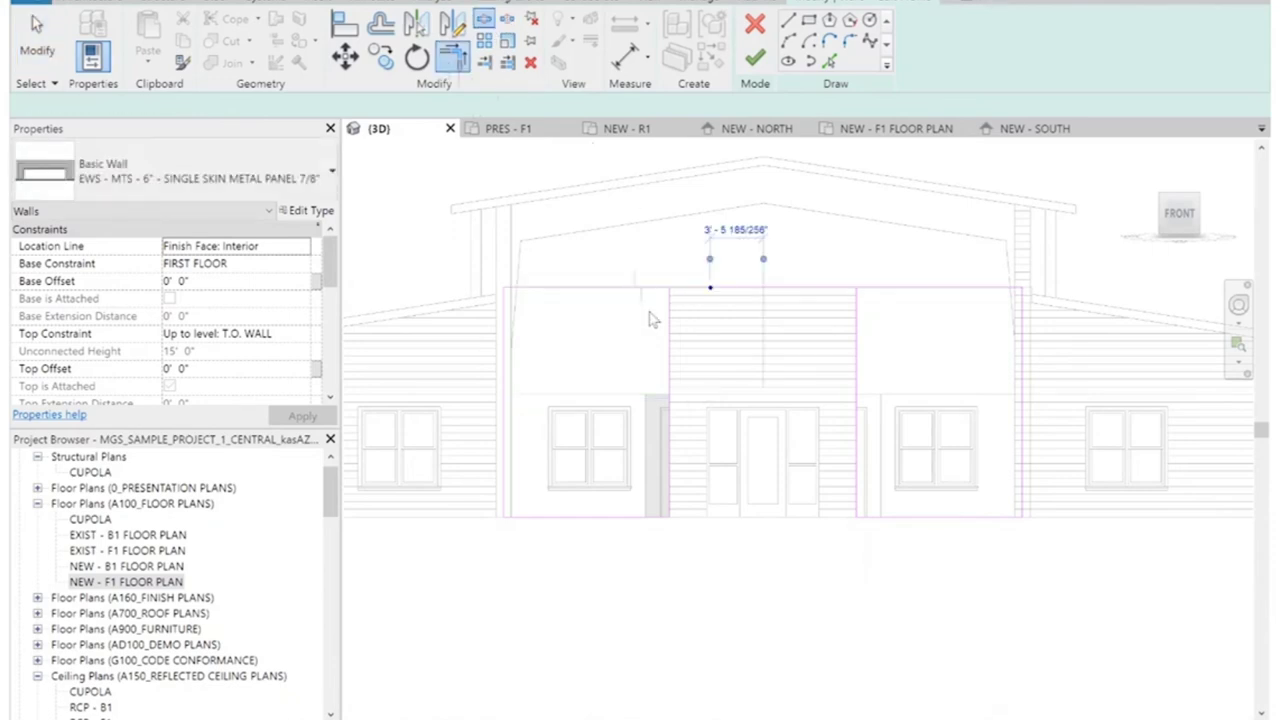
{"action": "left_click", "coordinate": [668, 322]}
{"action": "left_click", "coordinate": [636, 288]}
{"action": "left_click", "coordinate": [857, 312]}
{"action": "left_click", "coordinate": [884, 291]}
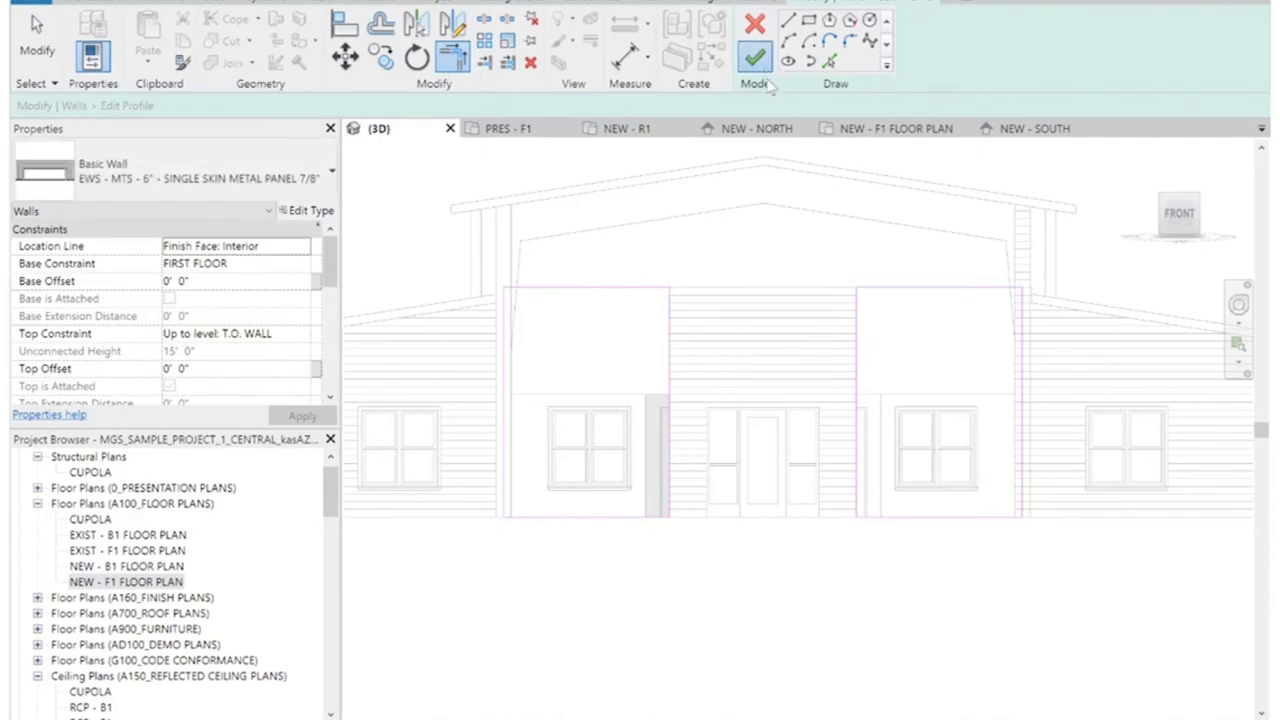
{"action": "left_click", "coordinate": [1029, 656]}
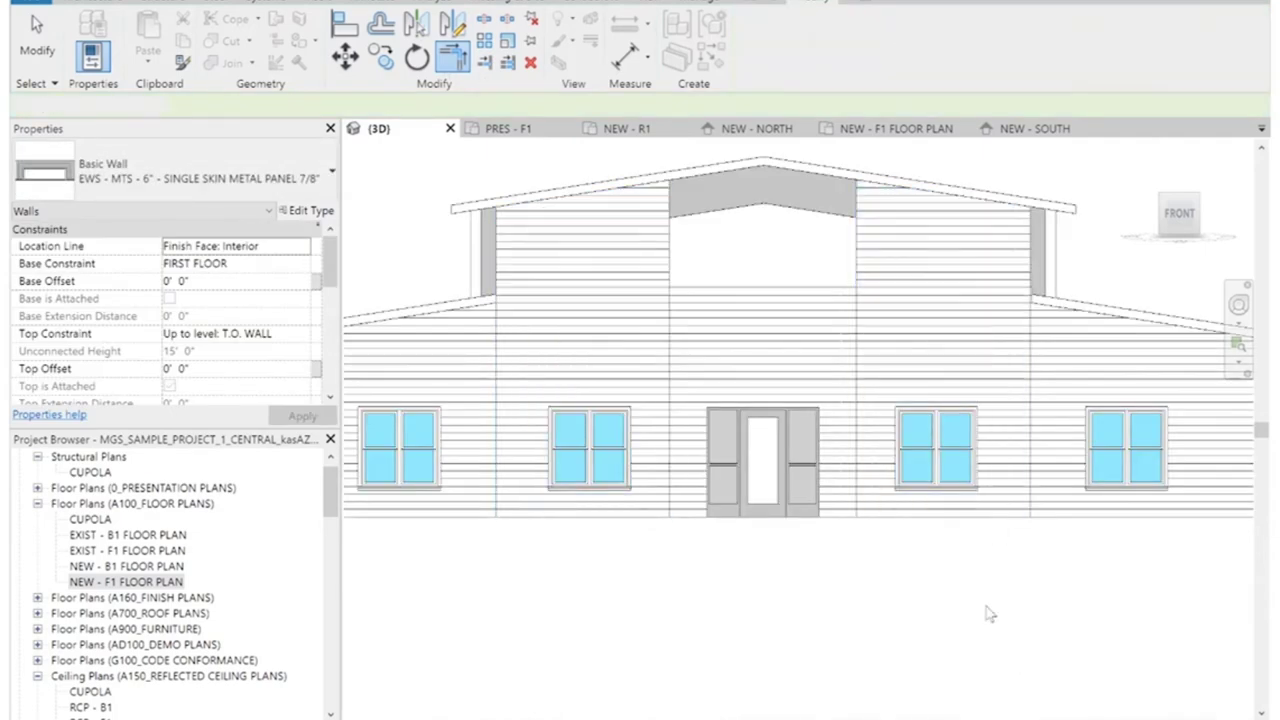
{"action": "left_click", "coordinate": [682, 252]}
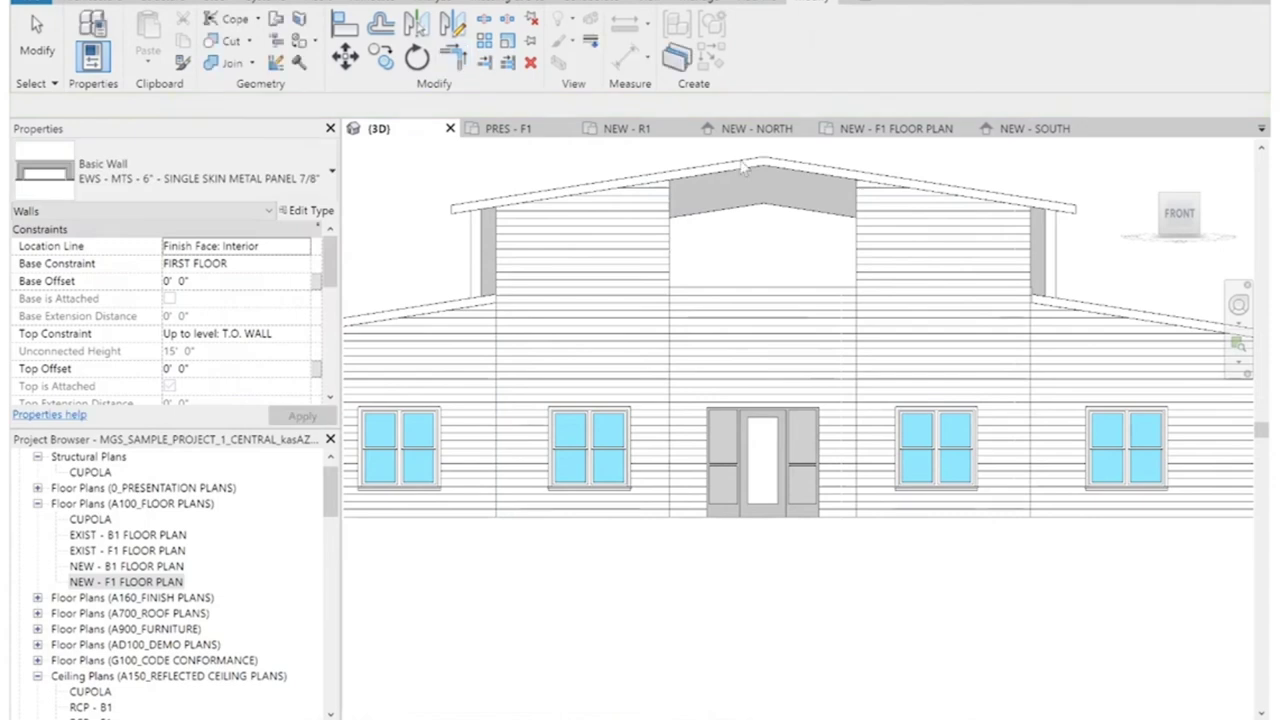
{"action": "key", "text": "Escape"}
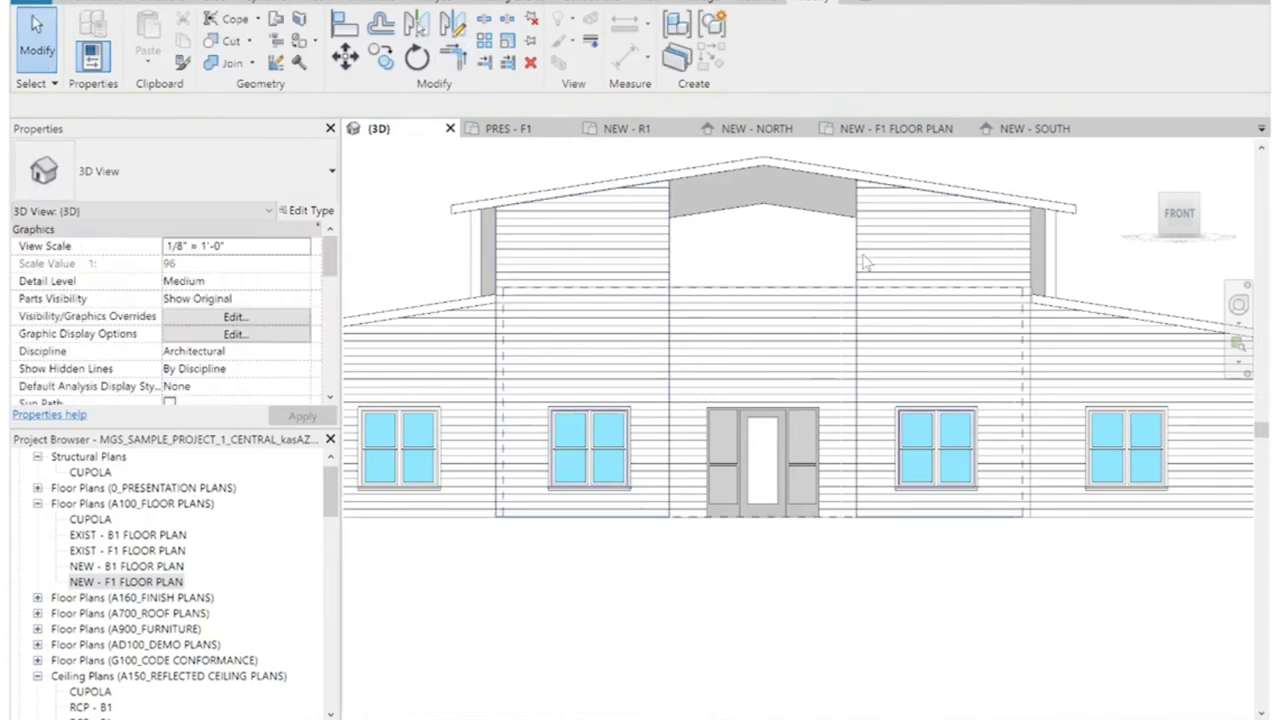
Reopen the front wall's profile and extend its top line across the vestibule gap to the opposite corner.
{"action": "double_click", "coordinate": [860, 320]}
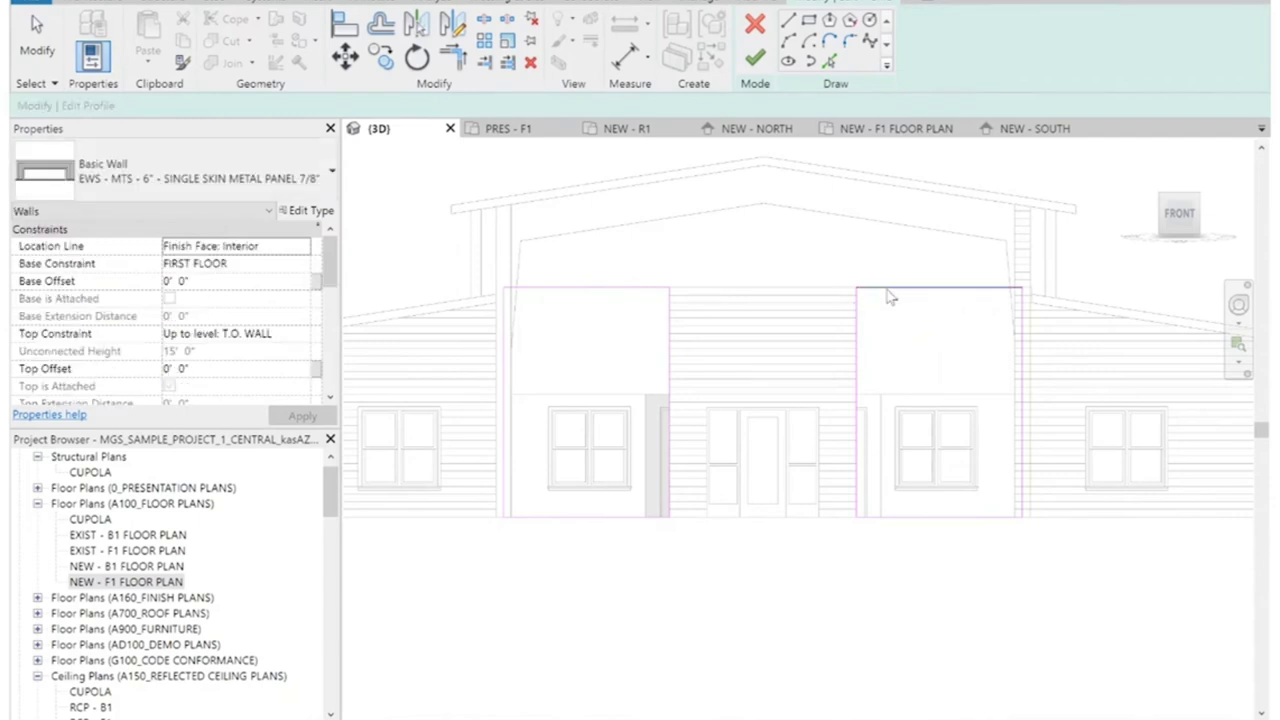
{"action": "left_click", "coordinate": [666, 289]}
{"action": "left_click_drag", "start_coordinate": [1000, 284], "coordinate": [1022, 287]}
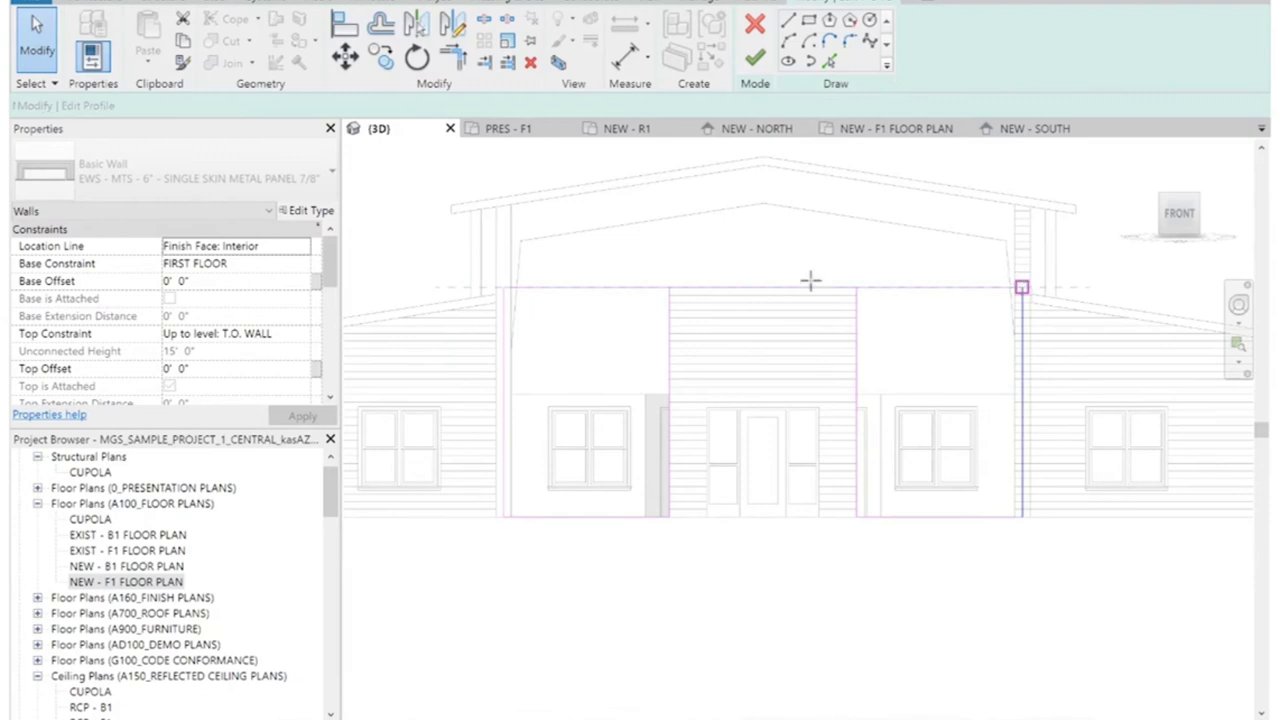
Sketch a 12'-2 3/4" horizontal line between the verticals just below the top line, trim the verticals to it, and finish the profile.
{"action": "left_click", "coordinate": [788, 20]}
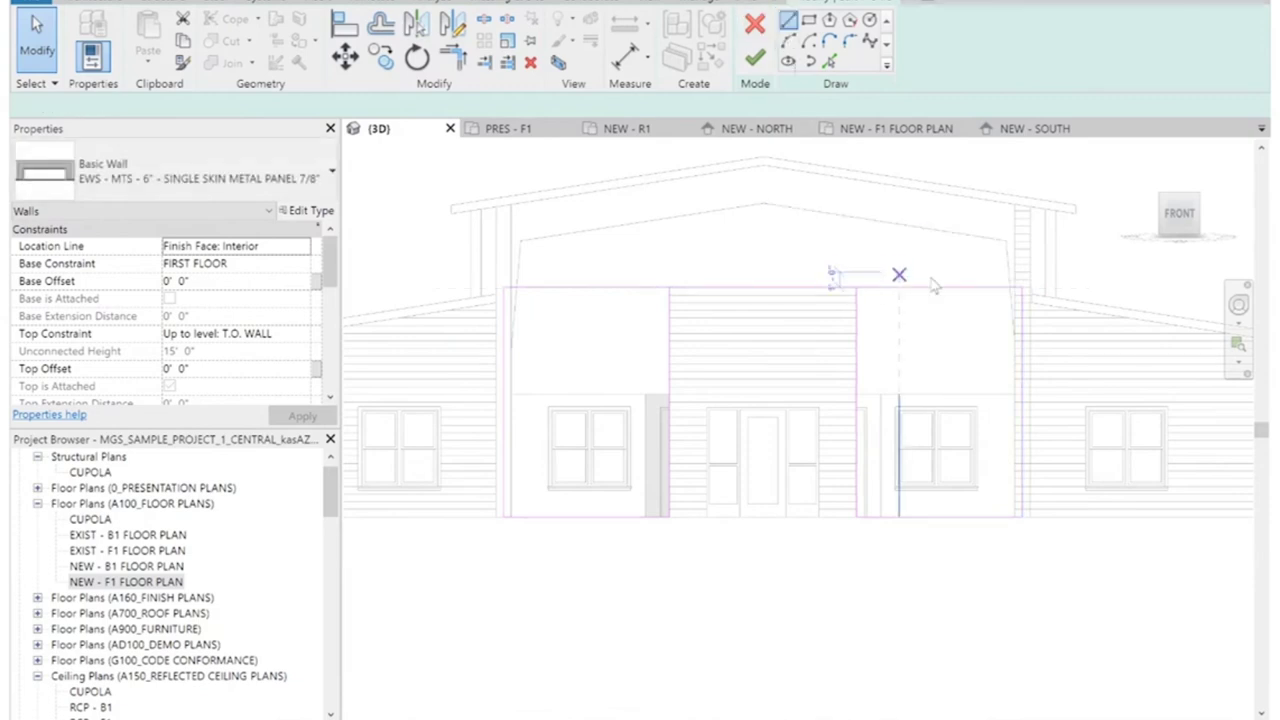
{"action": "left_click", "coordinate": [856, 310]}
{"action": "left_click", "coordinate": [670, 301]}
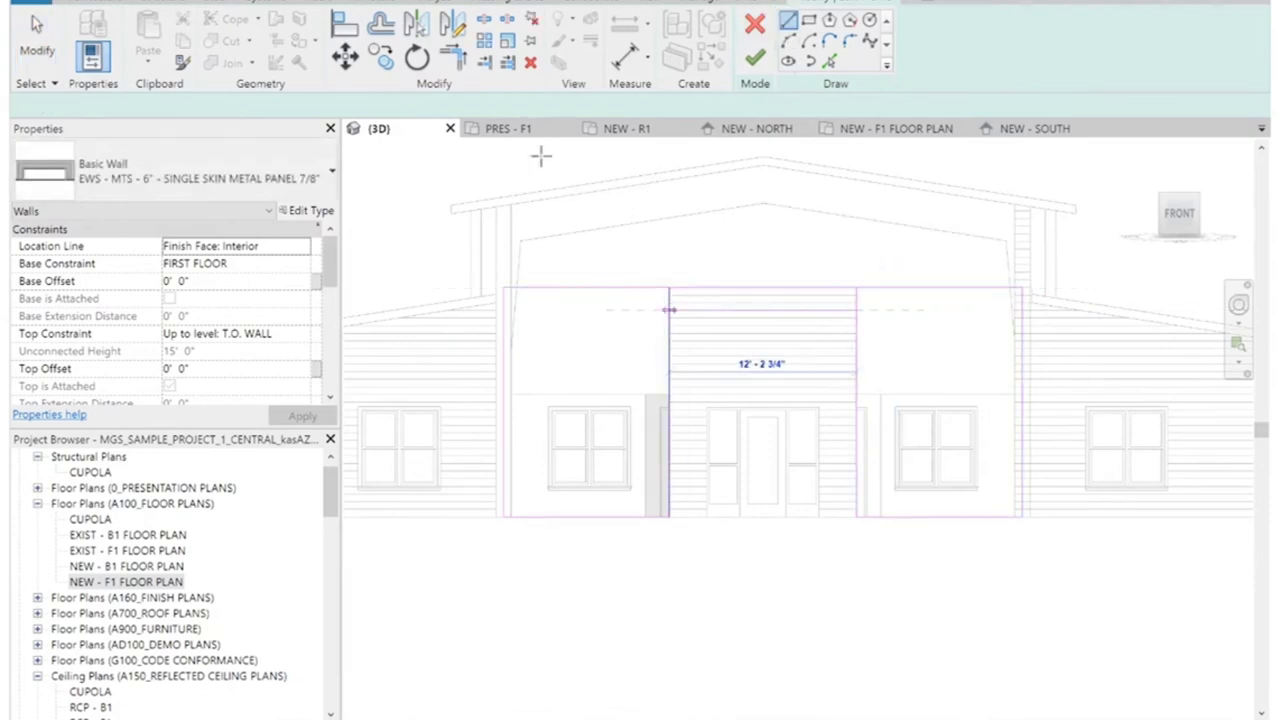
{"action": "key", "text": "Escape"}
{"action": "key", "text": "Escape"}
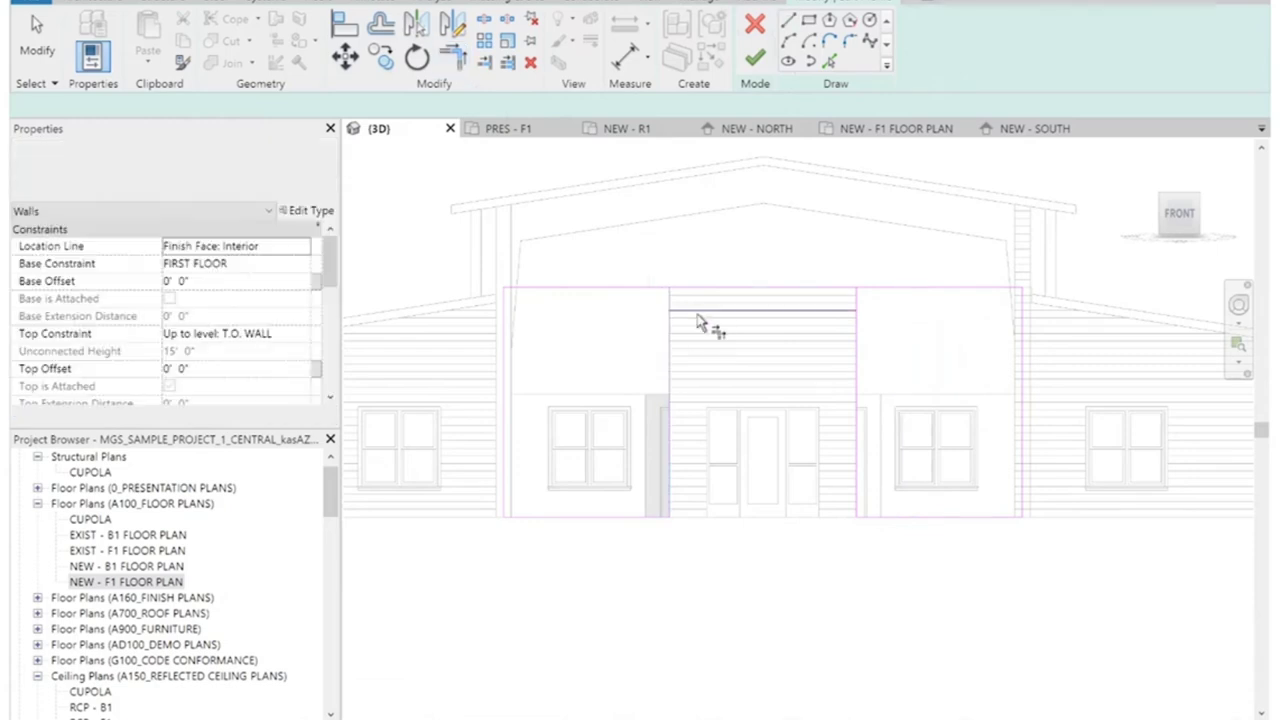
{"action": "left_click", "coordinate": [785, 312]}
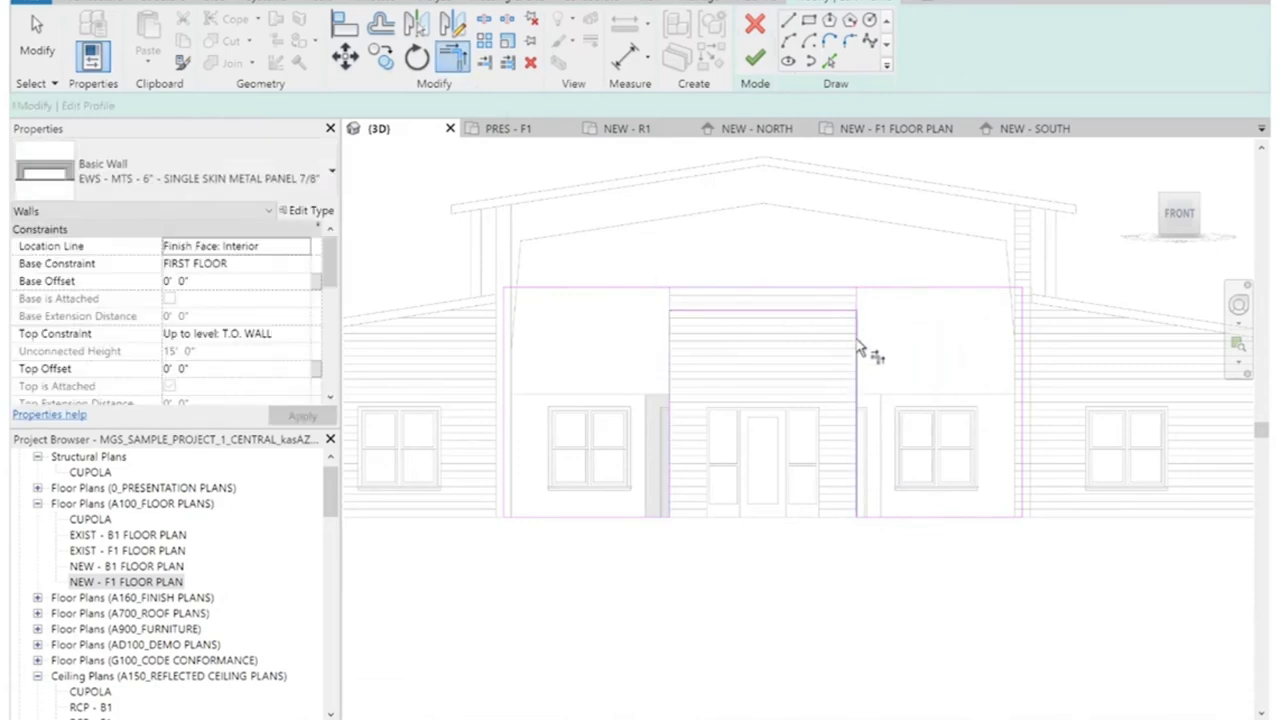
{"action": "left_click", "coordinate": [697, 313]}
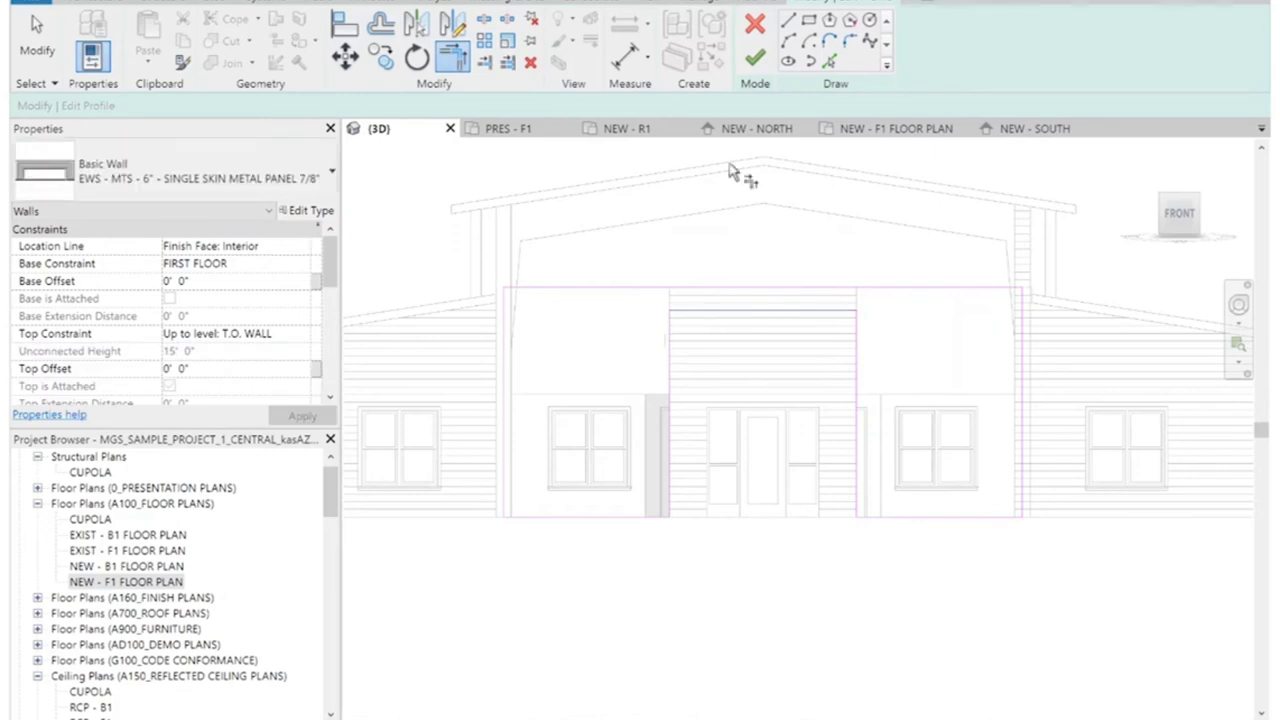
{"action": "left_click", "coordinate": [755, 58]}
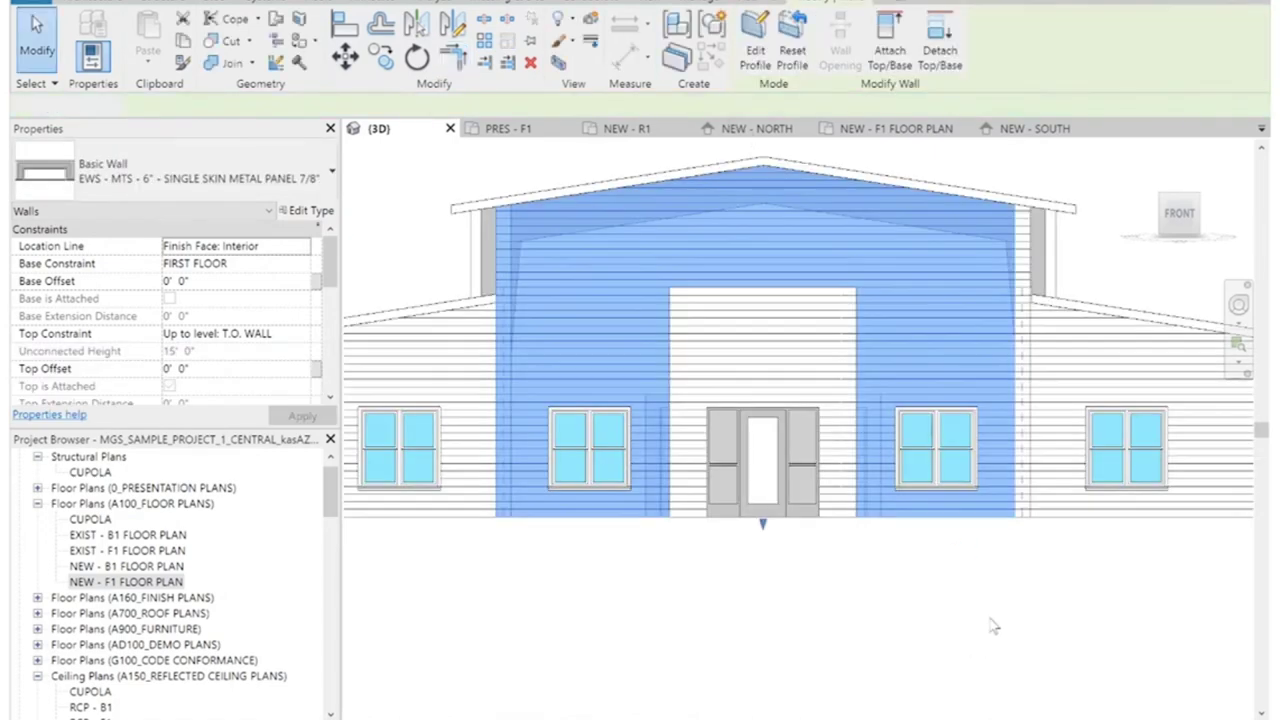
{"action": "left_click", "coordinate": [1005, 646]}
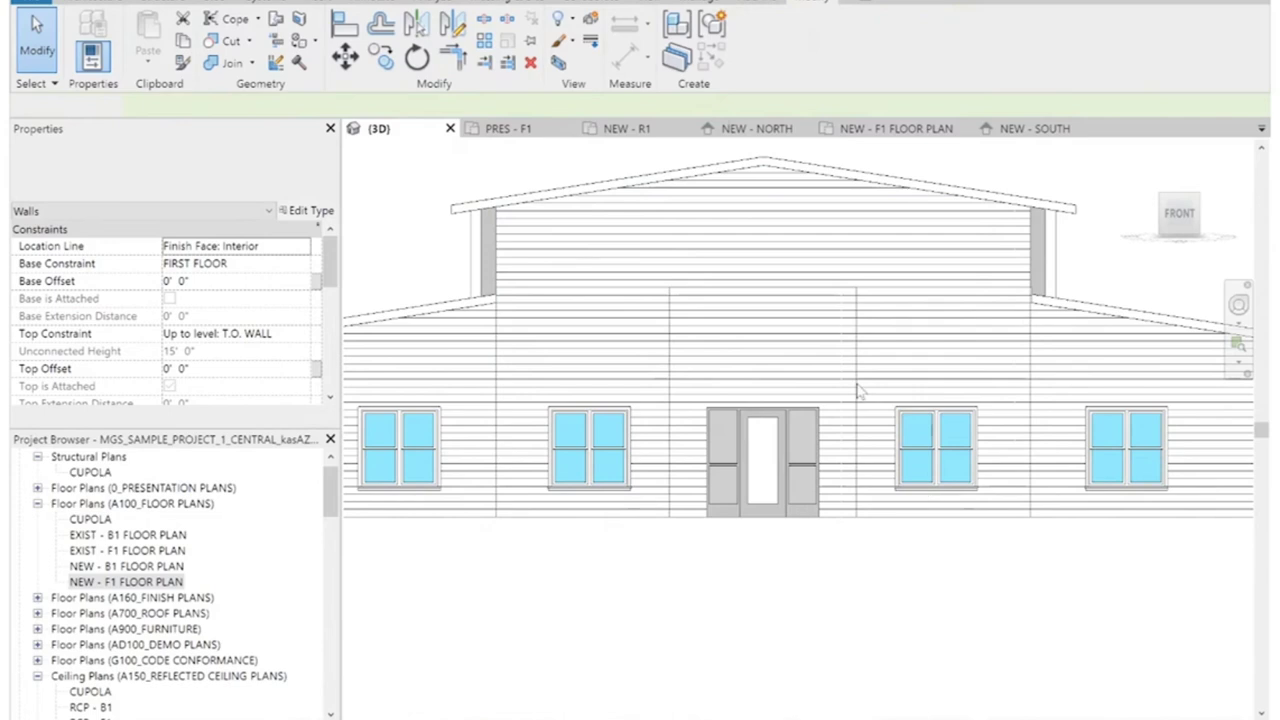
Copy the upper gable roof straight down over the entrance vestibule, to a level offset of about -12'-6".
{"action": "left_click", "coordinate": [1201, 201]}
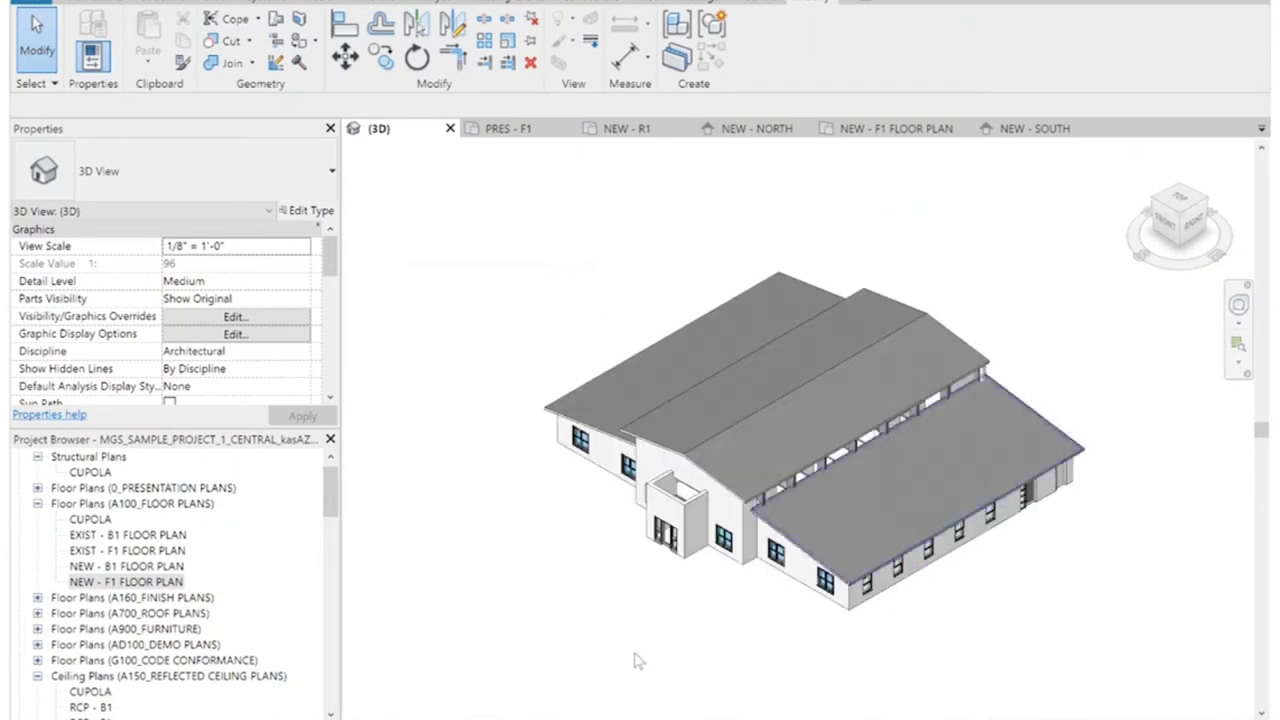
{"action": "scroll", "coordinate": [716, 507], "scroll_direction": "up", "scroll_amount": 5}
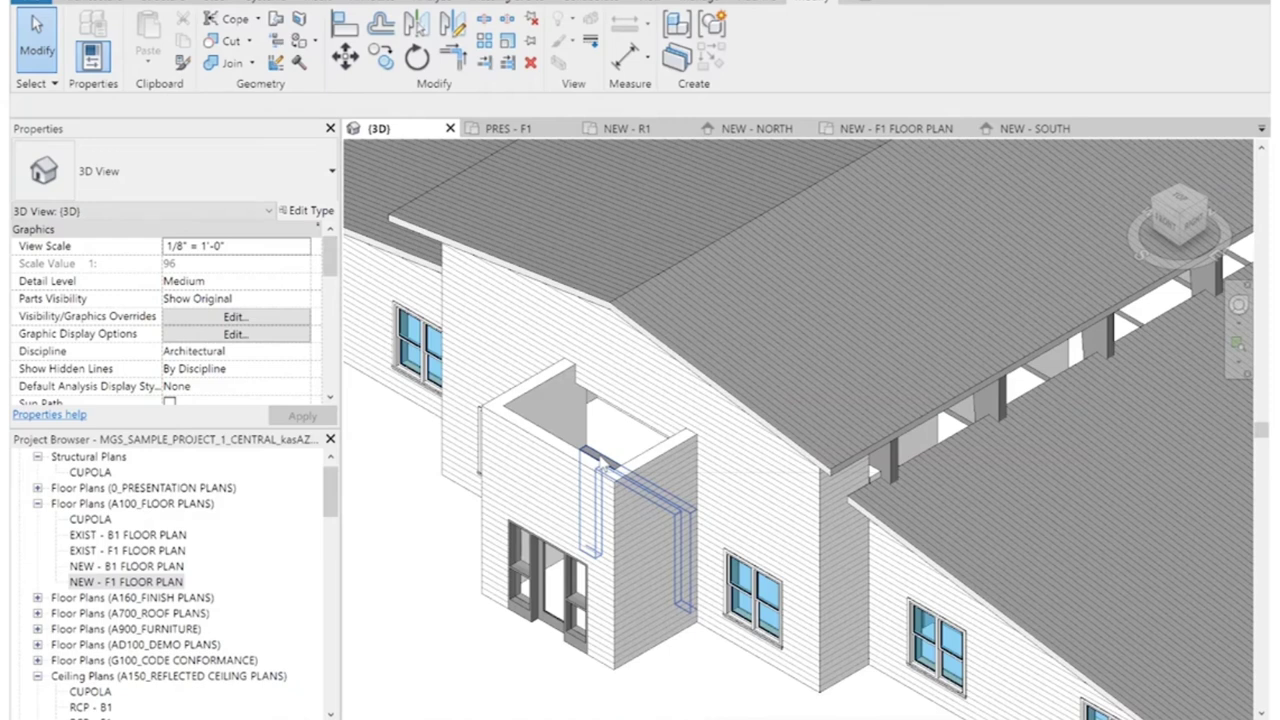
{"action": "scroll", "coordinate": [688, 533], "scroll_direction": "down", "scroll_amount": 4}
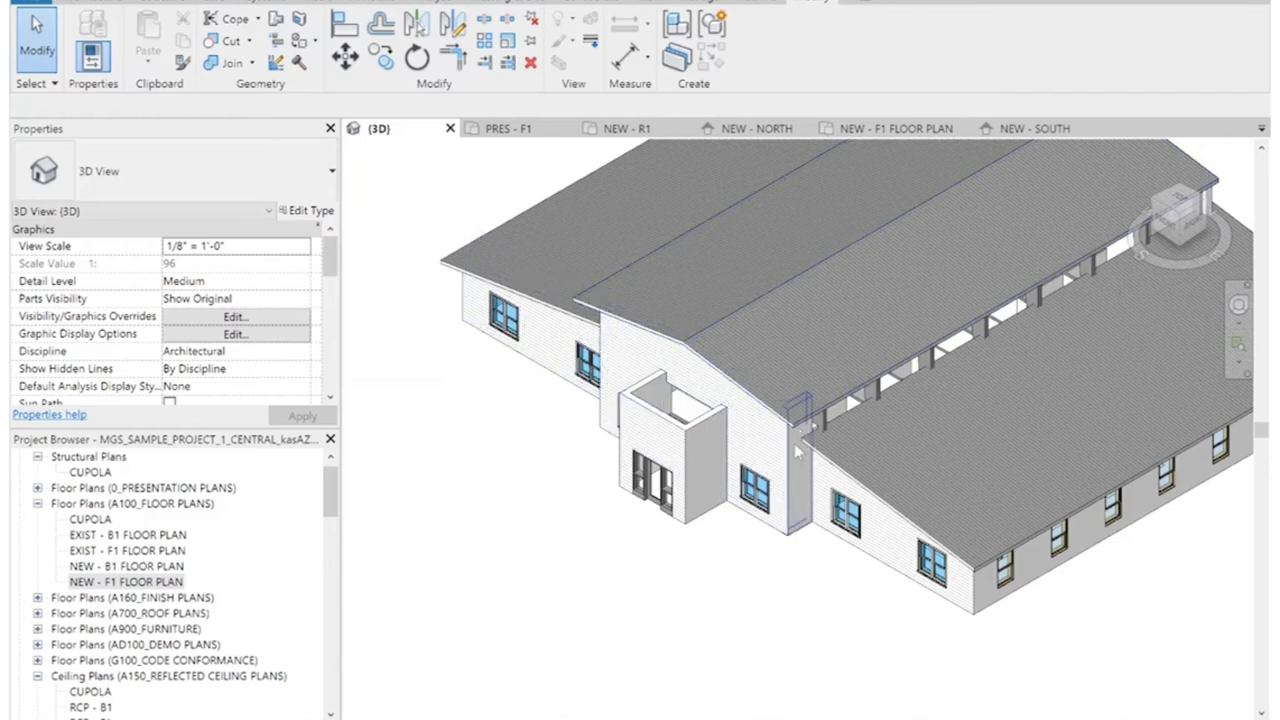
{"action": "left_click", "coordinate": [1178, 226]}
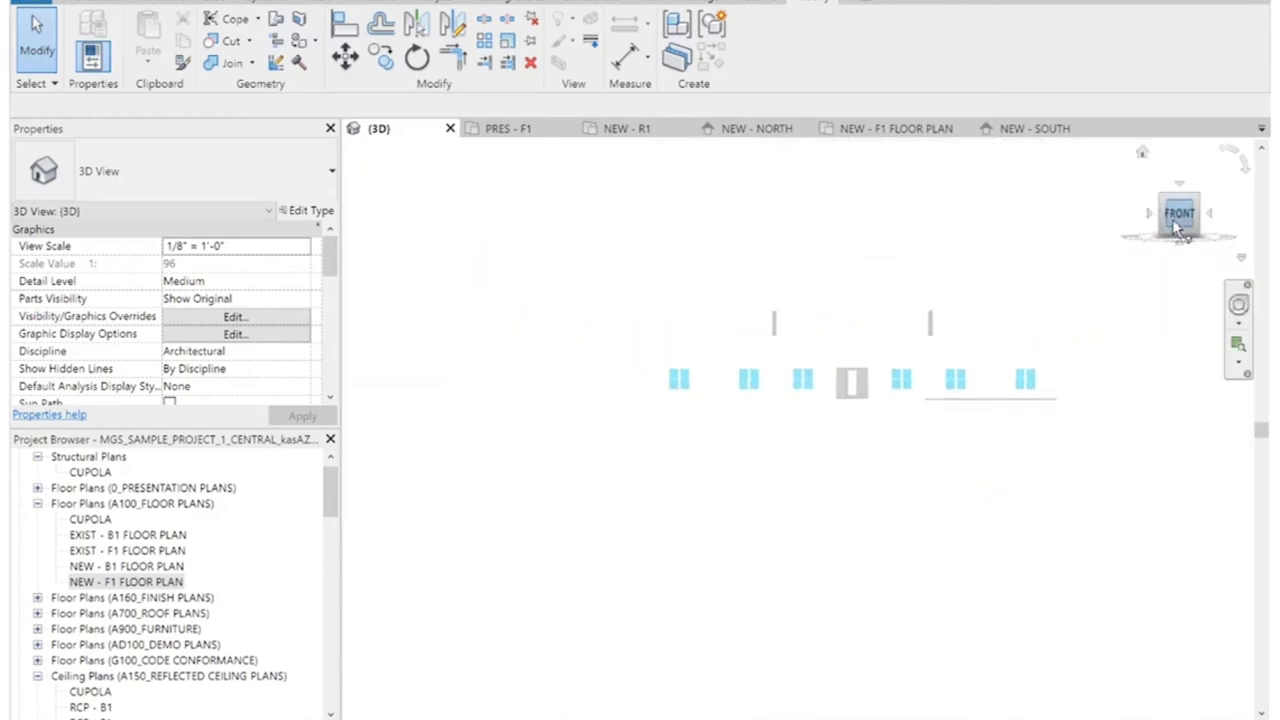
{"action": "scroll", "coordinate": [826, 432], "scroll_direction": "up", "scroll_amount": 5}
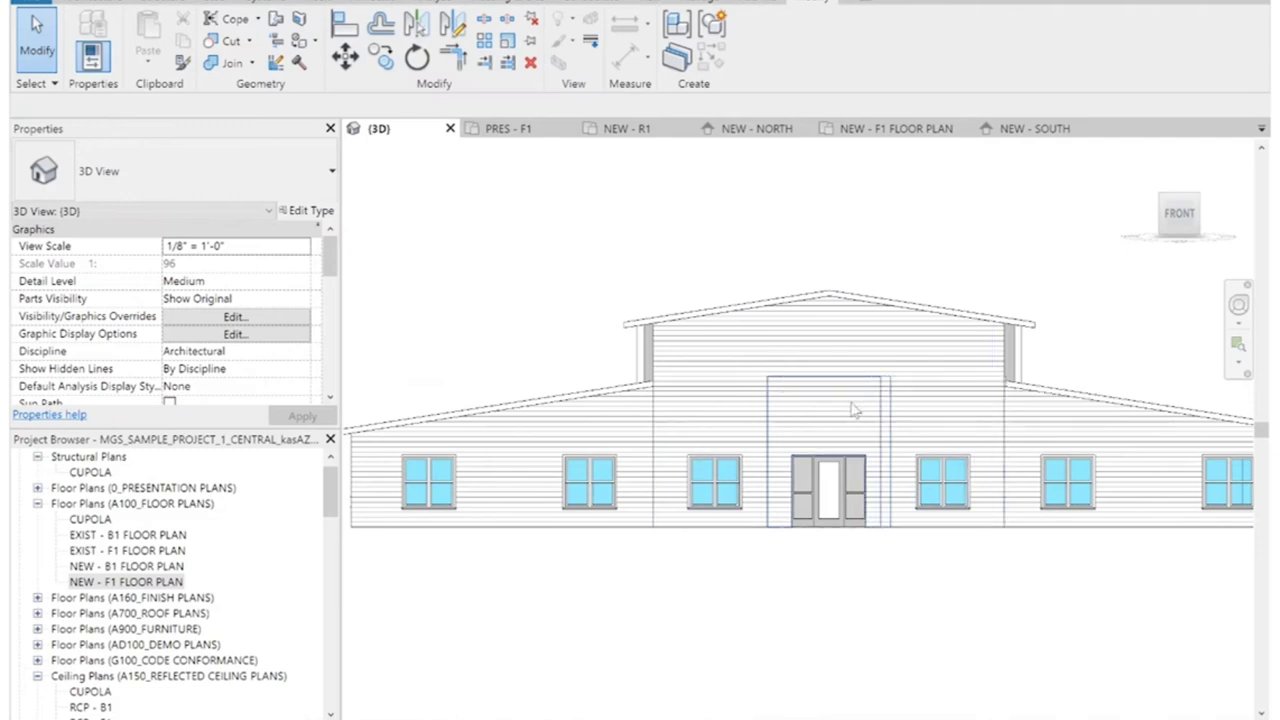
{"action": "left_click", "coordinate": [868, 300]}
{"action": "left_click", "coordinate": [386, 55]}
{"action": "left_click", "coordinate": [830, 296]}
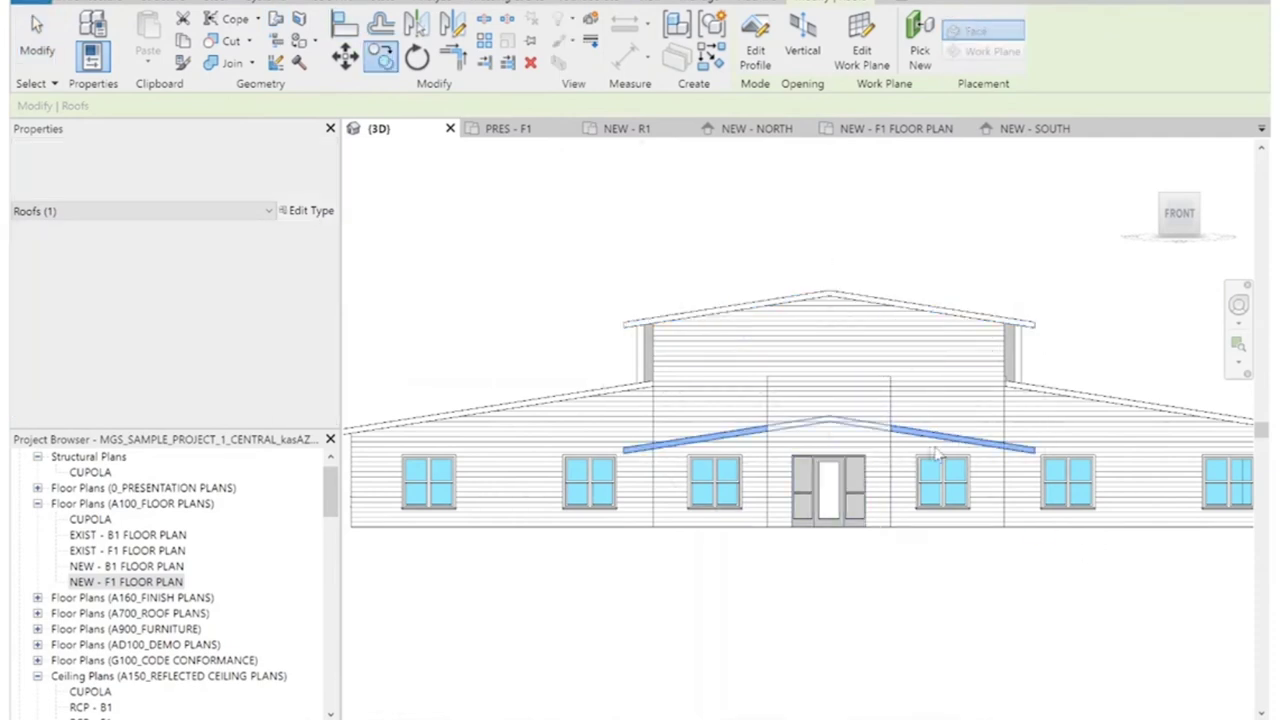
{"action": "key", "text": "Escape"}
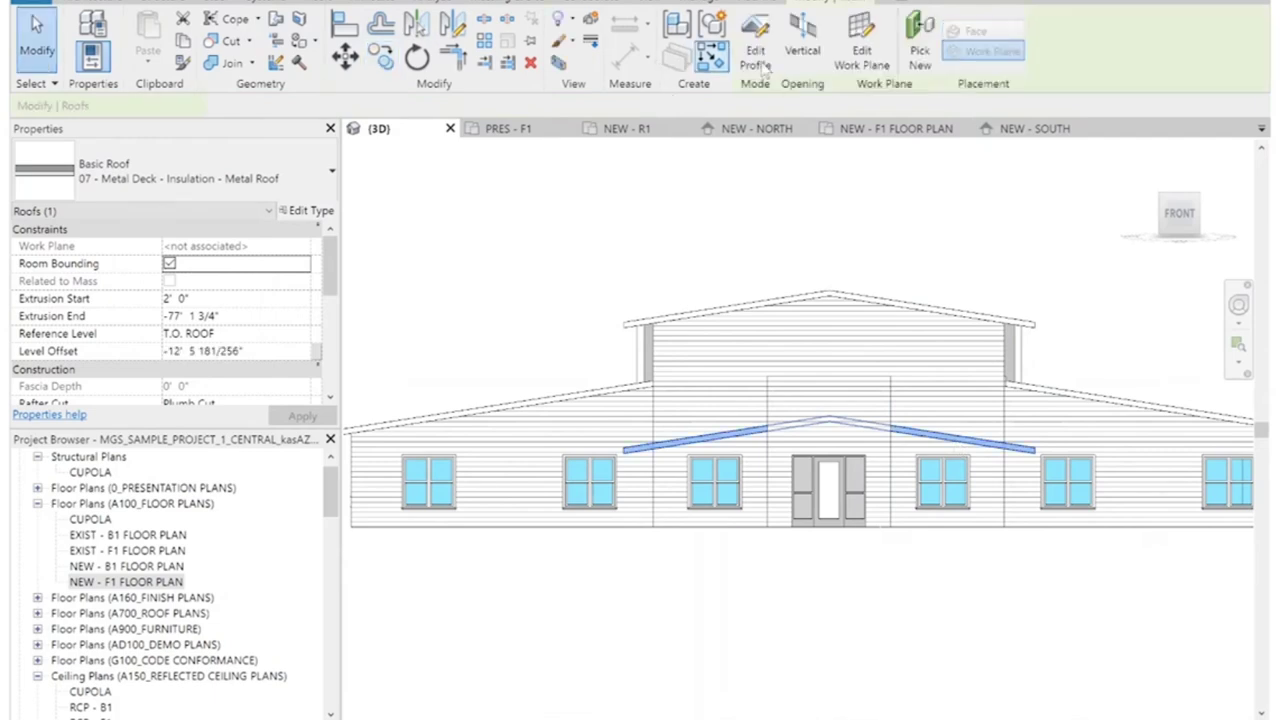
Change the copied roof's work plane by picking the entrance vestibule's front wall face as the new plane.
{"action": "left_click", "coordinate": [884, 62]}
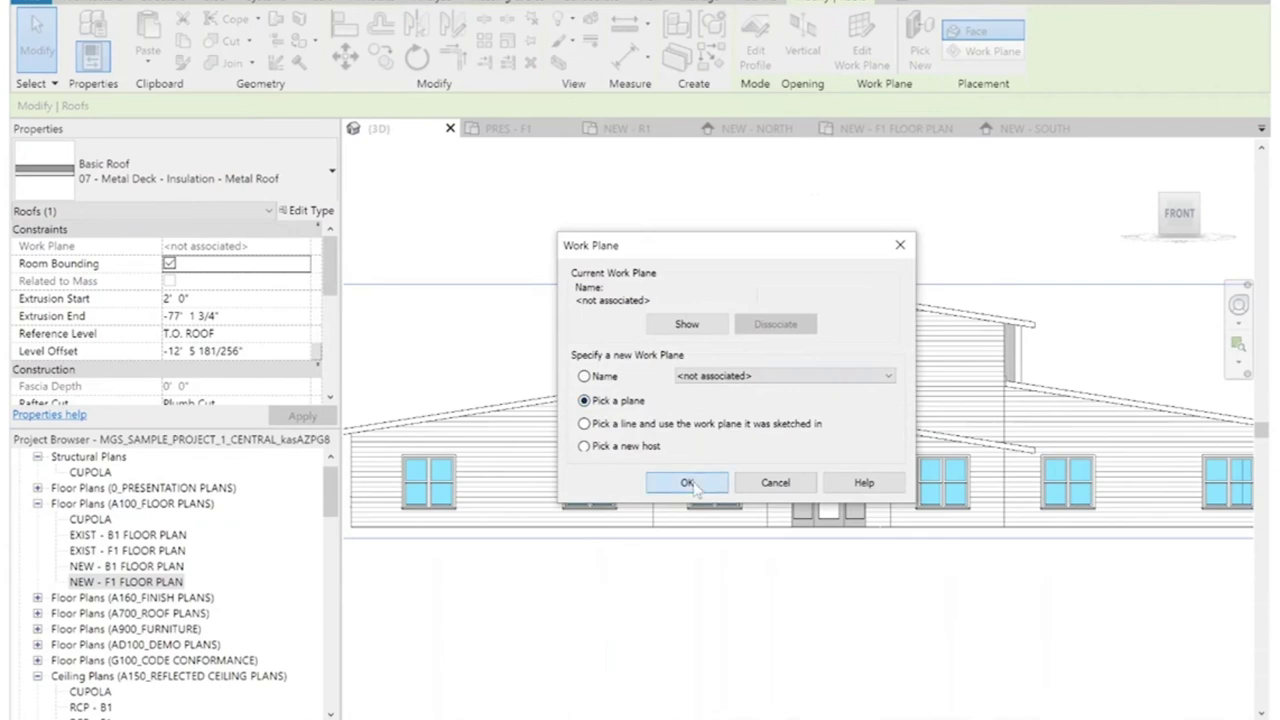
{"action": "left_click", "coordinate": [687, 482]}
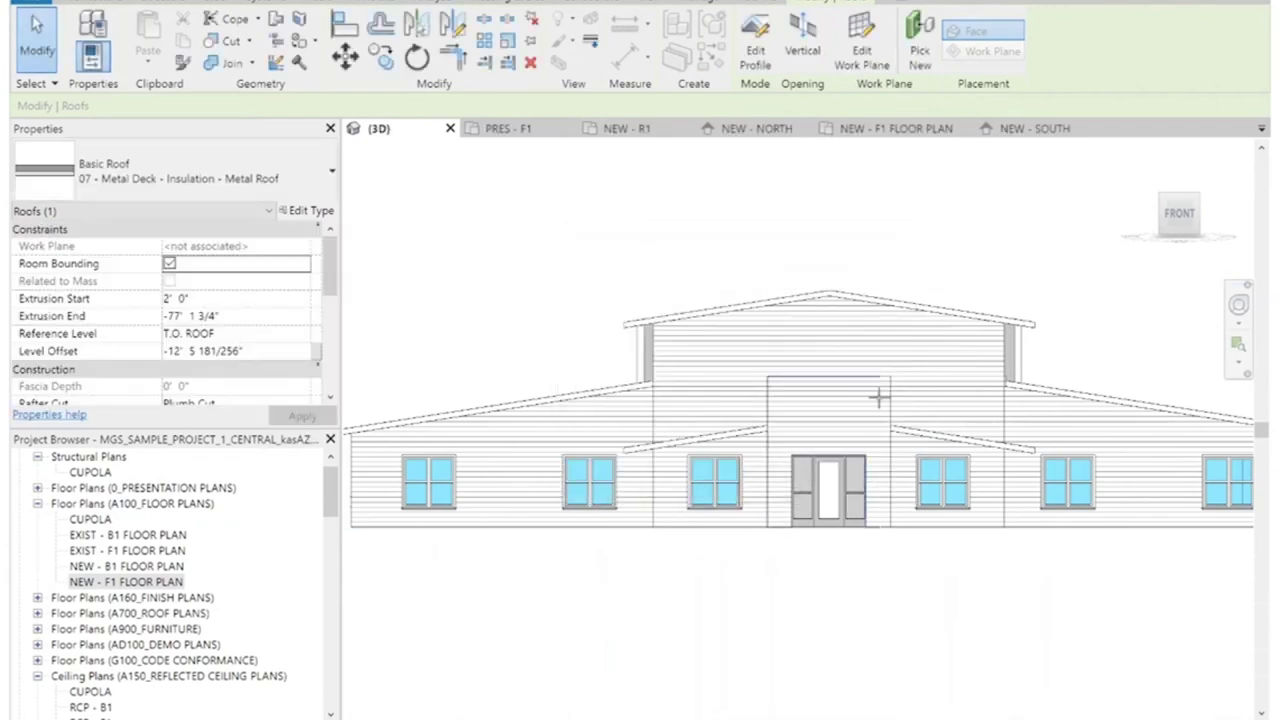
{"action": "left_click", "coordinate": [834, 384]}
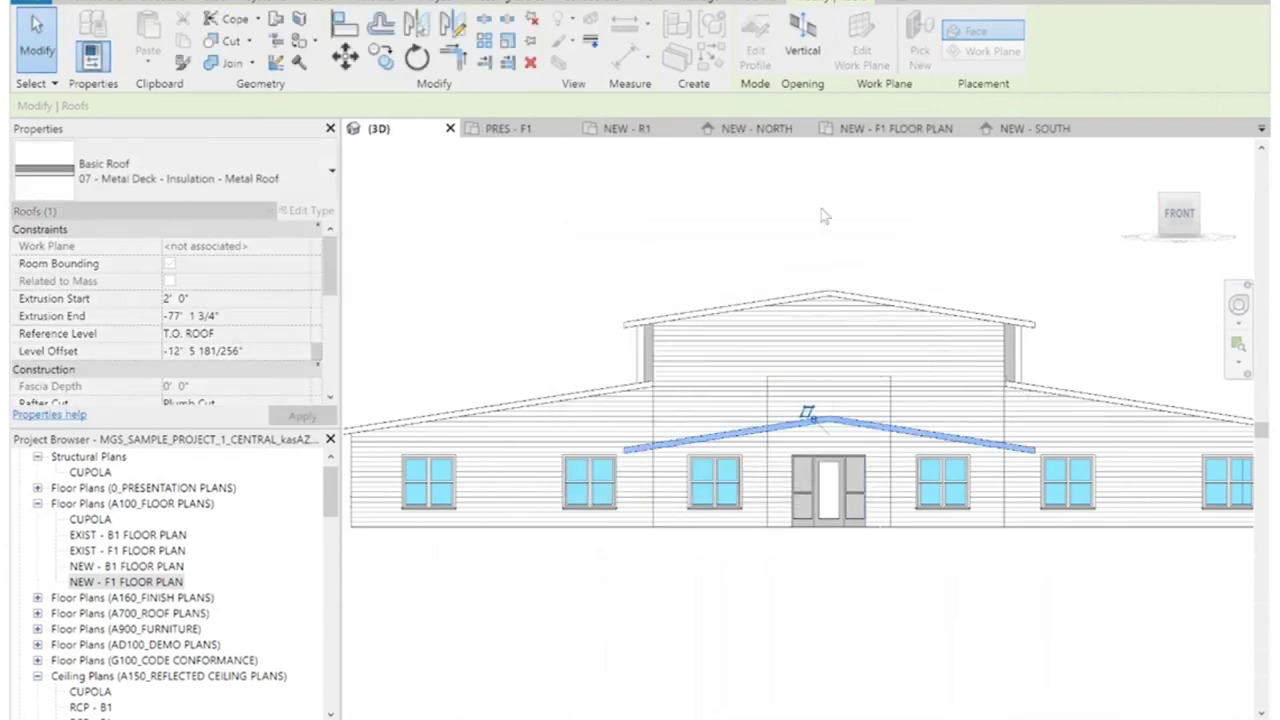
{"action": "key", "text": "Escape"}
In the NEW - SOUTH elevation, use a temporary detail line to measure the height from the wall base to the copied roof's underside peak.
{"action": "scroll", "coordinate": [905, 457], "scroll_direction": "up", "scroll_amount": 2}
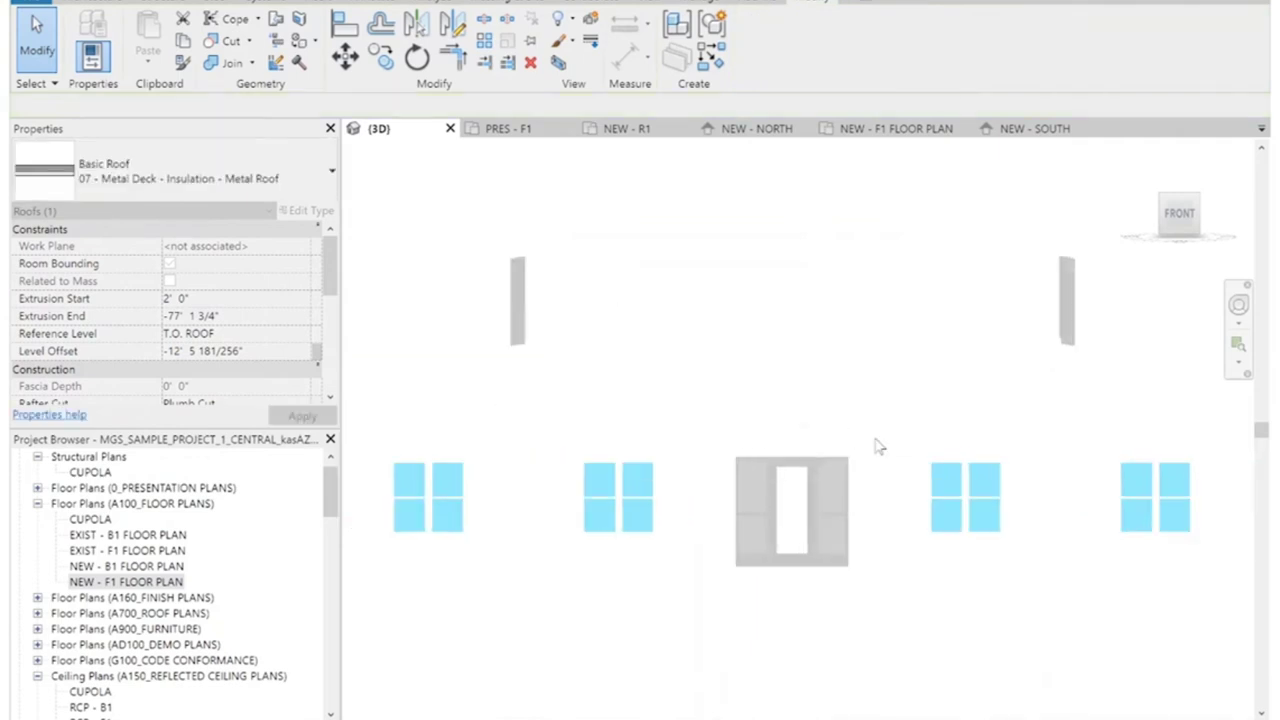
{"action": "left_click", "coordinate": [372, 2]}
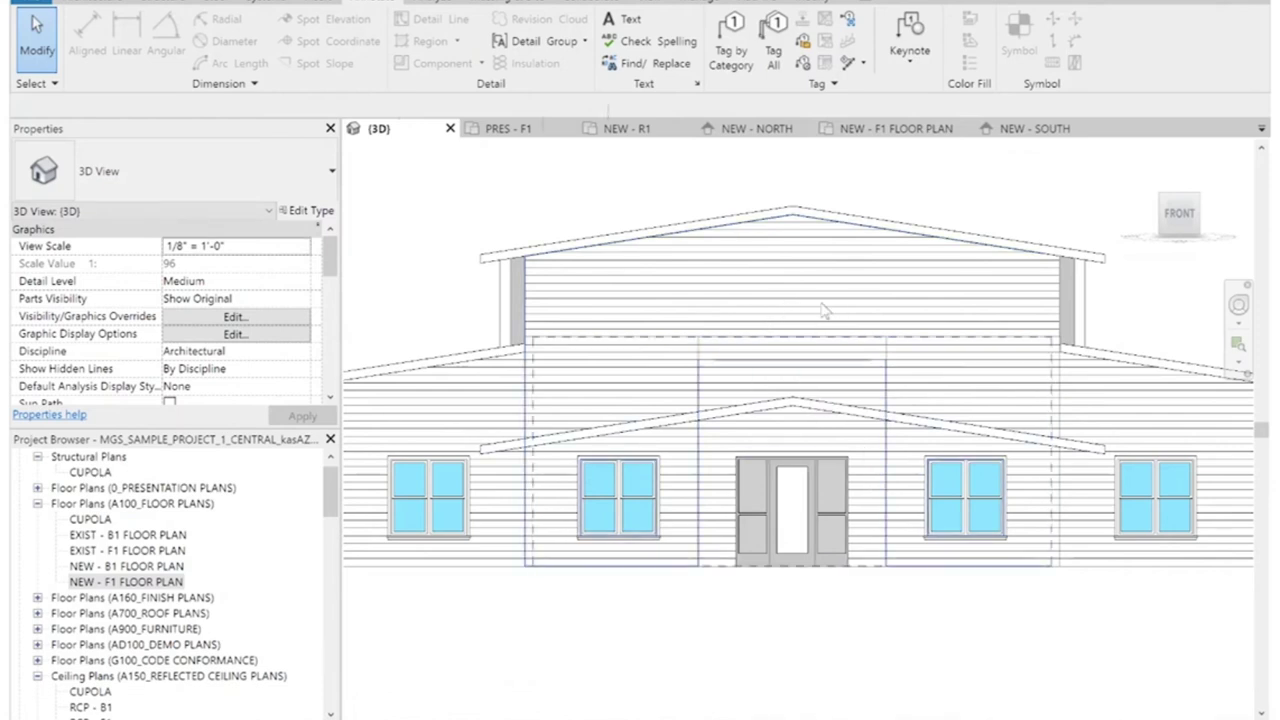
{"action": "scroll", "coordinate": [826, 396], "scroll_direction": "down", "scroll_amount": 2}
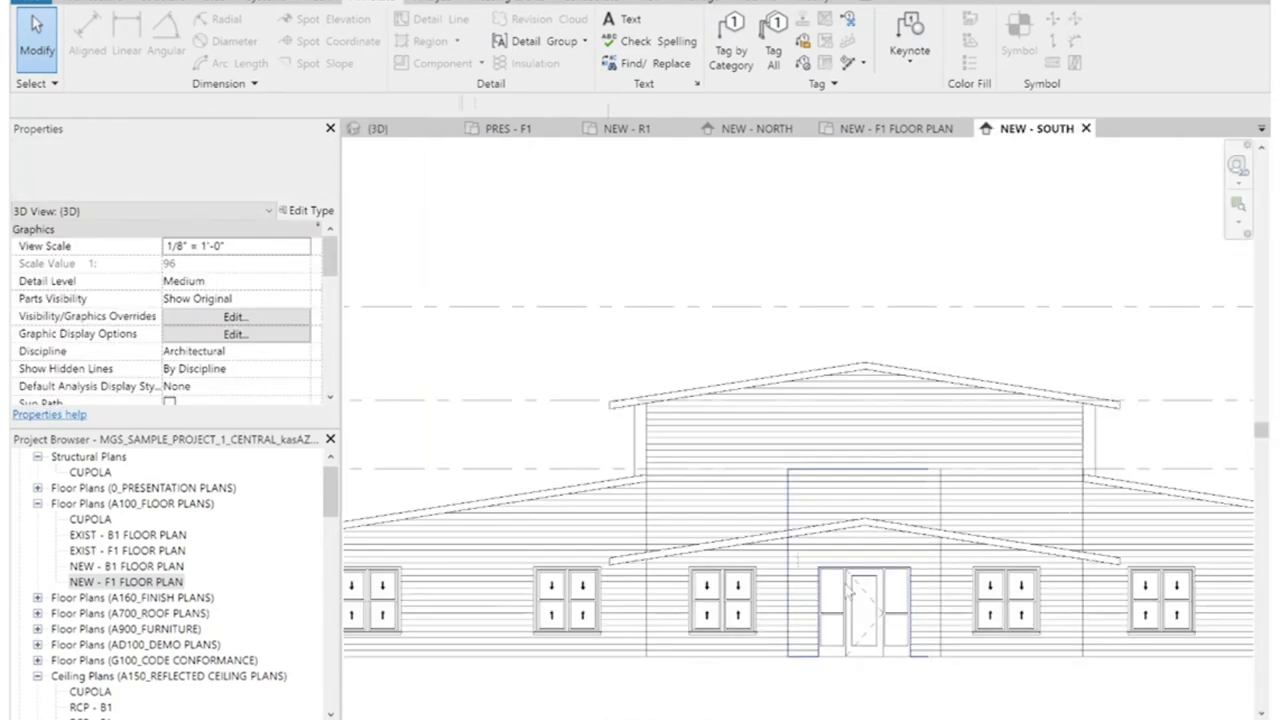
{"action": "left_click", "coordinate": [432, 19]}
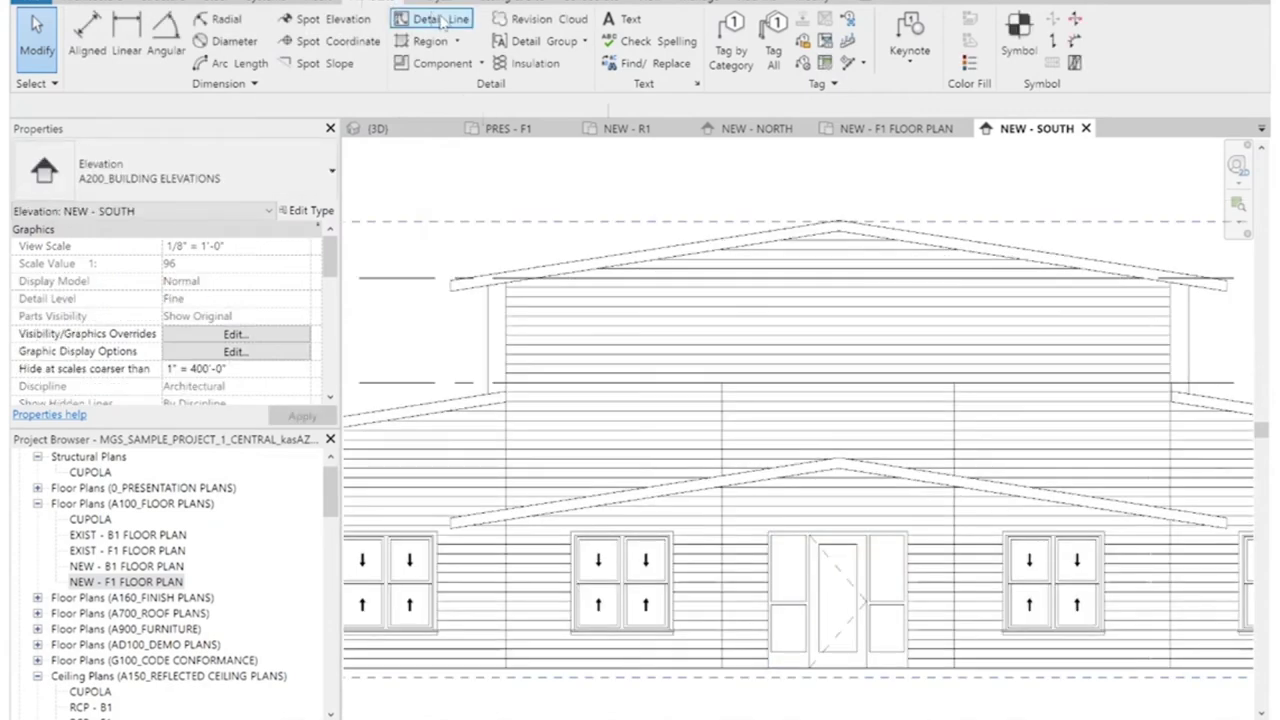
{"action": "left_click", "coordinate": [840, 464]}
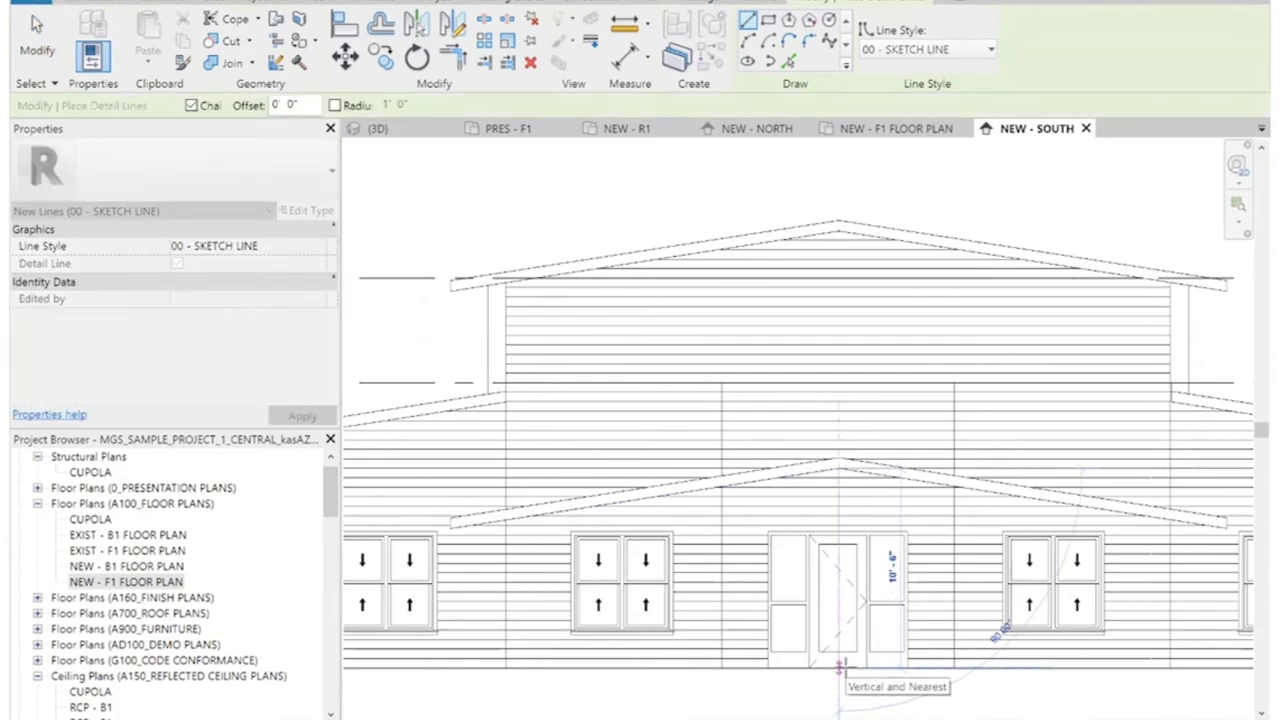
{"action": "key", "text": "Escape"}
{"action": "key", "text": "Escape"}
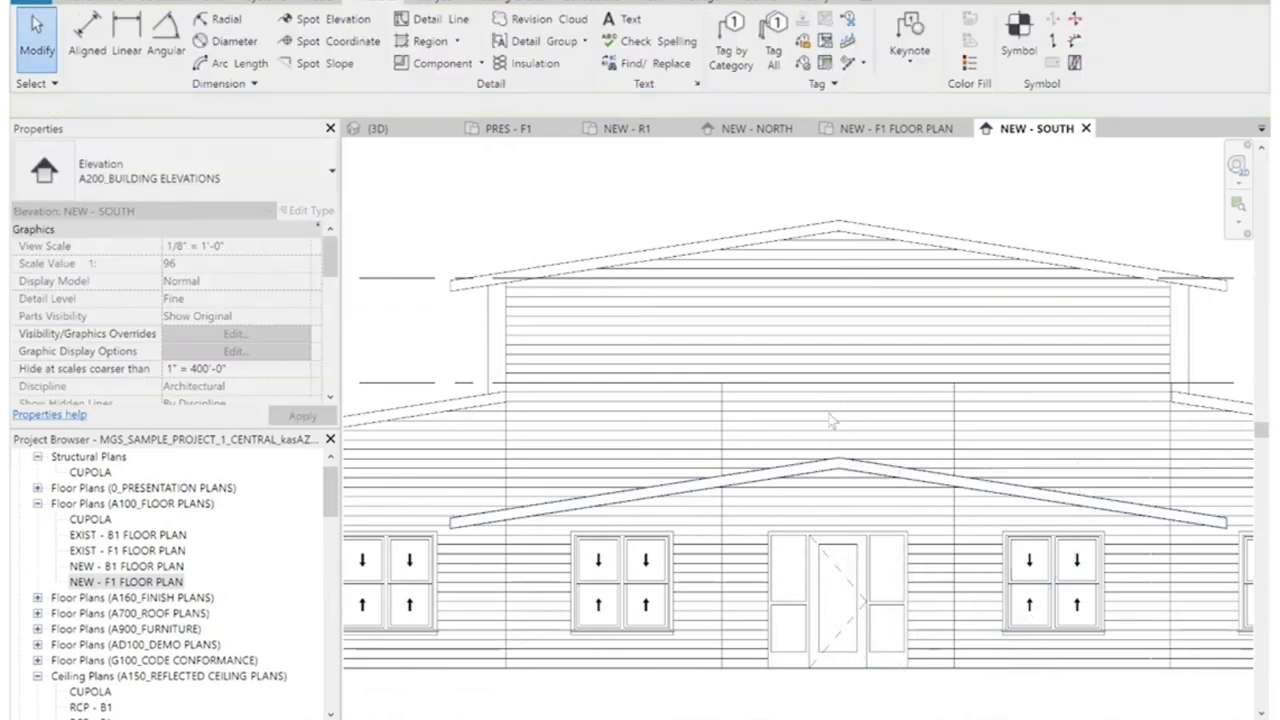
Move the copied gable roof over the entrance straight up by 1'-6".
{"action": "left_click", "coordinate": [816, 469]}
{"action": "left_click", "coordinate": [345, 57]}
{"action": "left_click", "coordinate": [861, 382]}
{"action": "type", "text": "1'"}
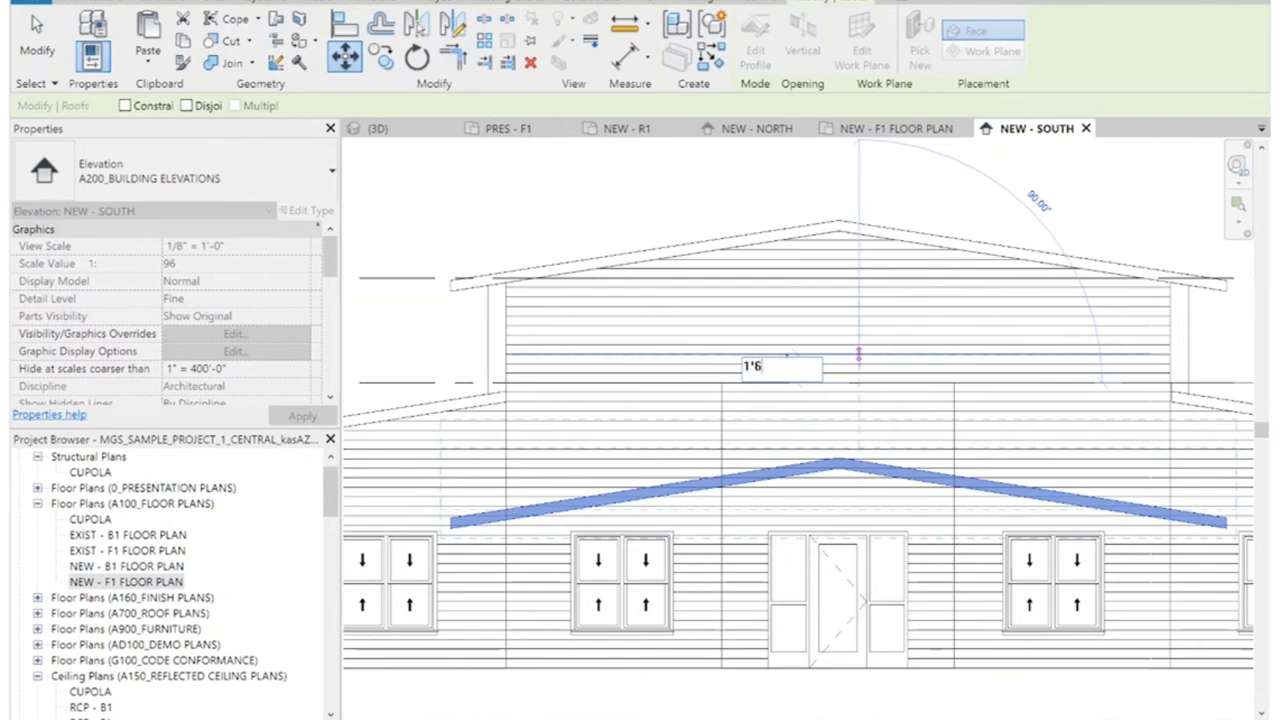
{"action": "type", "text": "6\""}
{"action": "key", "text": "Return"}
{"action": "key", "text": "Escape"}
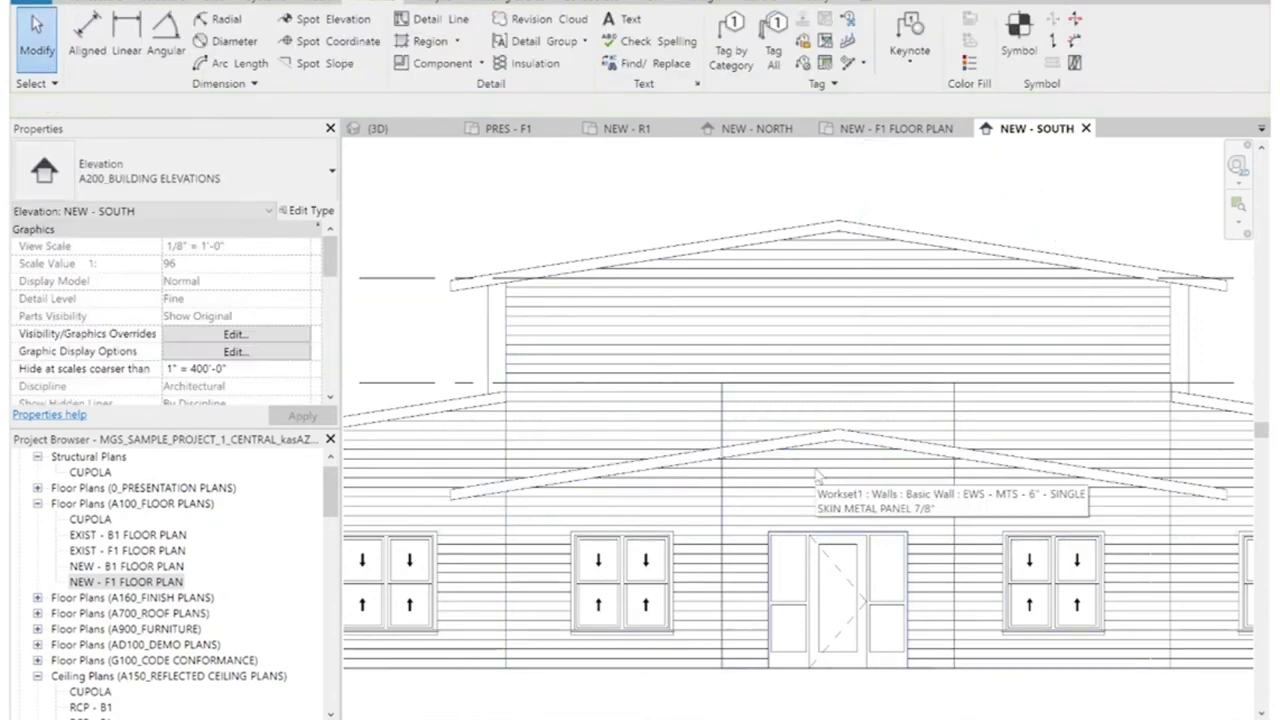
In the vestibule roof's profile sketch, draw a 2' line along each slope, running outward from each side edge of the vestibule.
{"action": "left_click", "coordinate": [581, 463]}
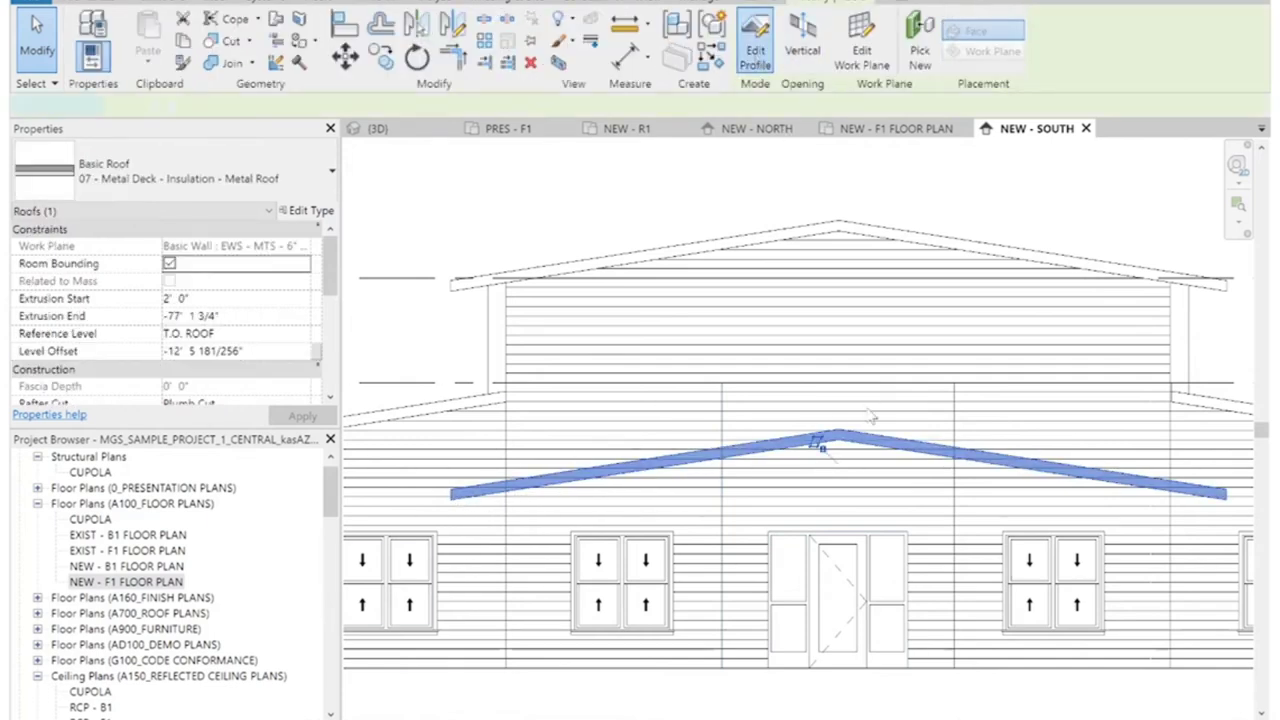
{"action": "double_click", "coordinate": [858, 441]}
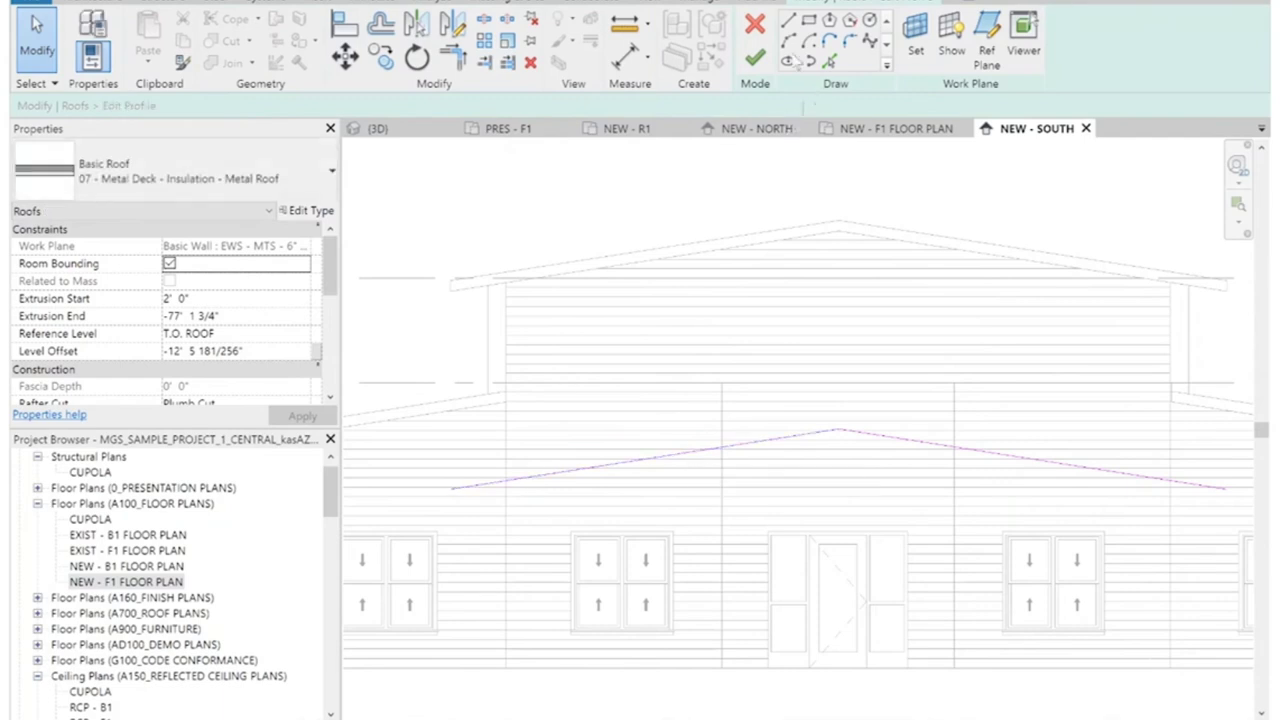
{"action": "left_click", "coordinate": [722, 446]}
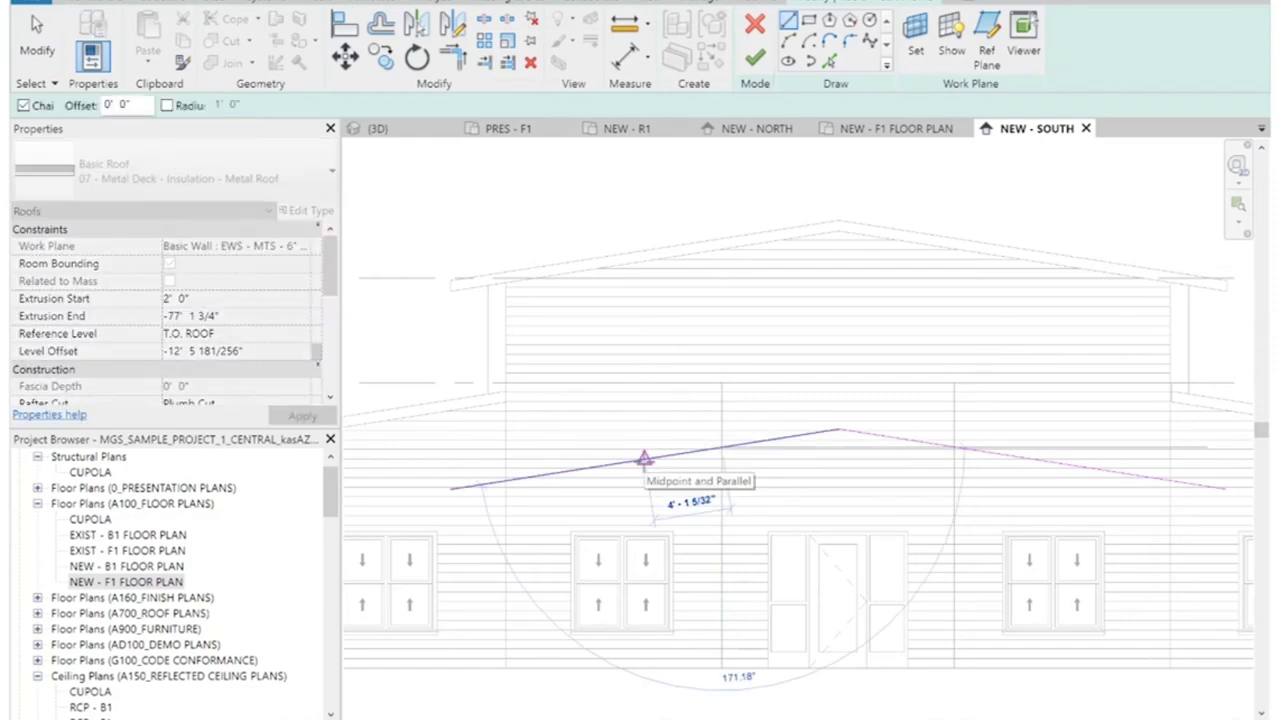
{"action": "type", "text": "2"}
{"action": "key", "text": "Return"}
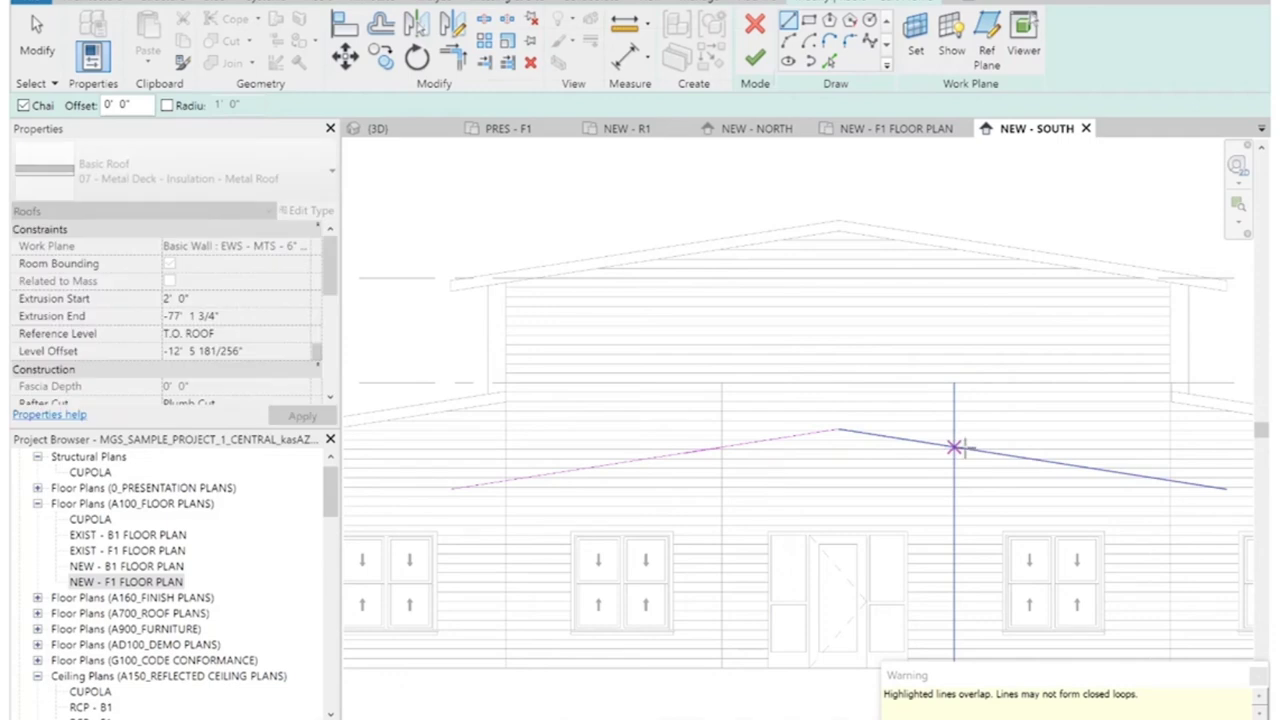
{"action": "left_click", "coordinate": [955, 447]}
{"action": "left_click", "coordinate": [998, 456]}
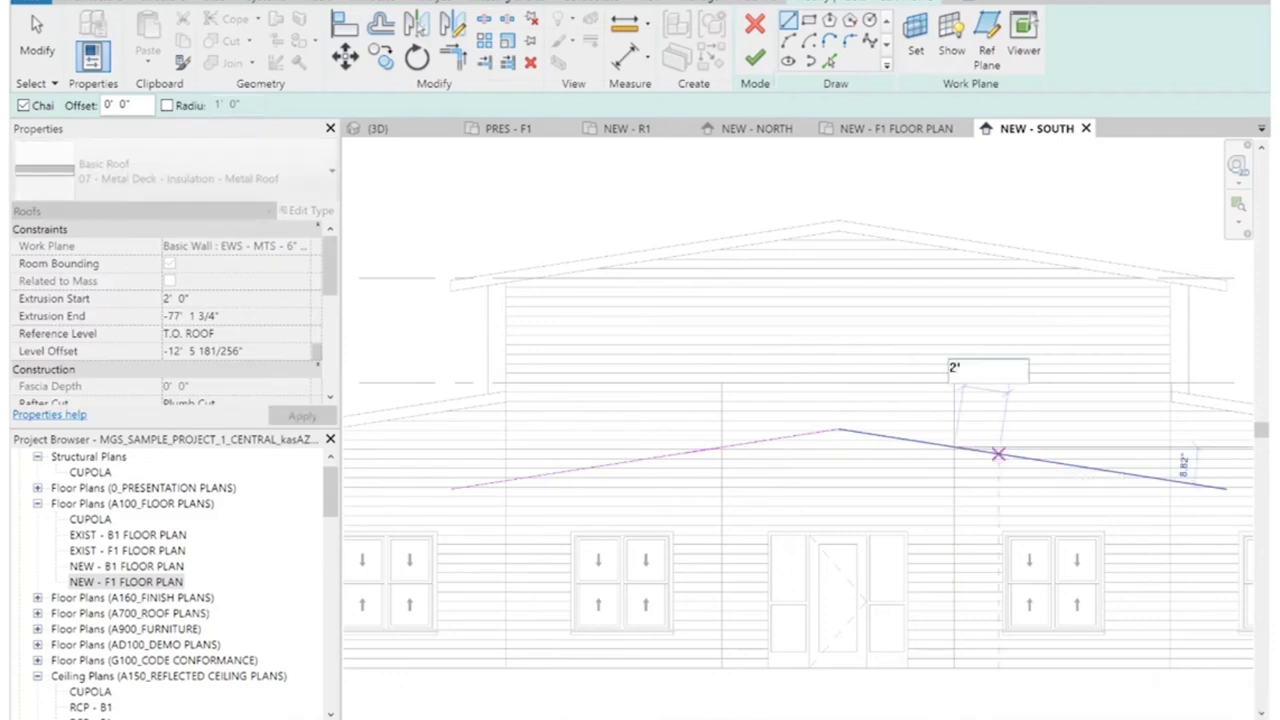
{"action": "key", "text": "Escape"}
{"action": "key", "text": "Escape"}
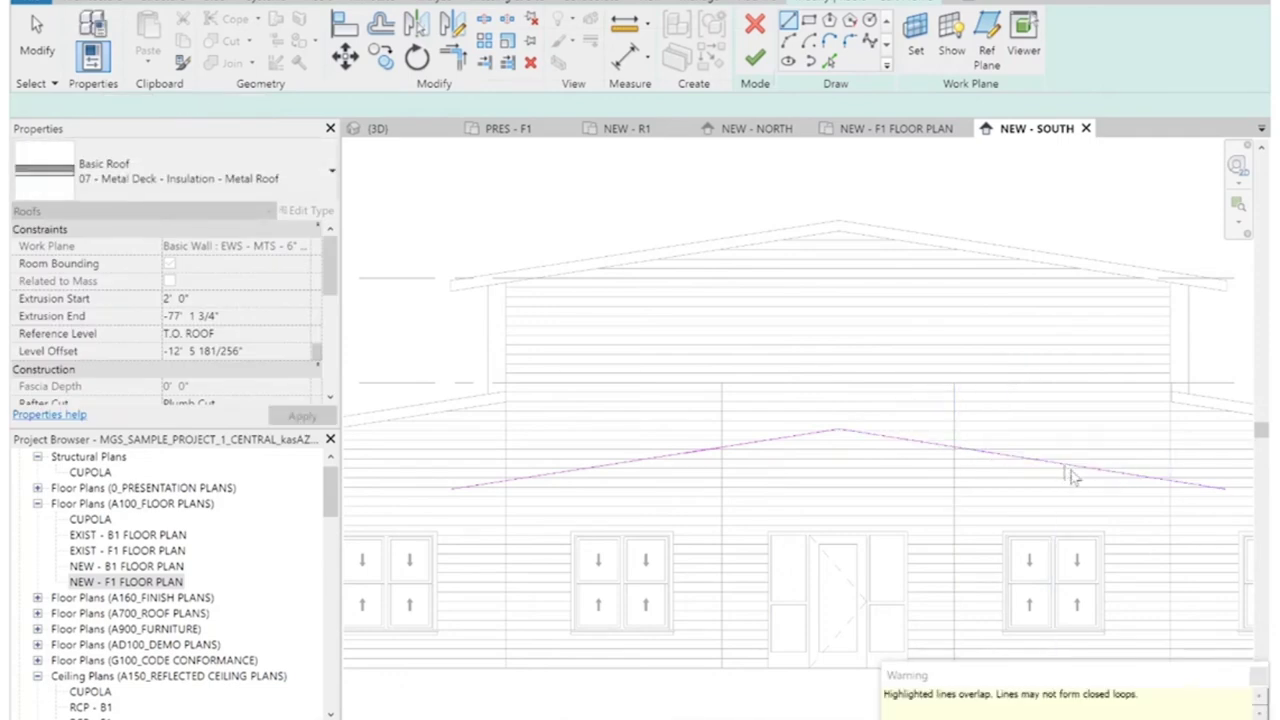
Delete the original long profile lines, trim the two short segments to meet at the ridge, and finish the roof profile.
{"action": "left_click", "coordinate": [1077, 467]}
{"action": "key", "text": "Delete"}
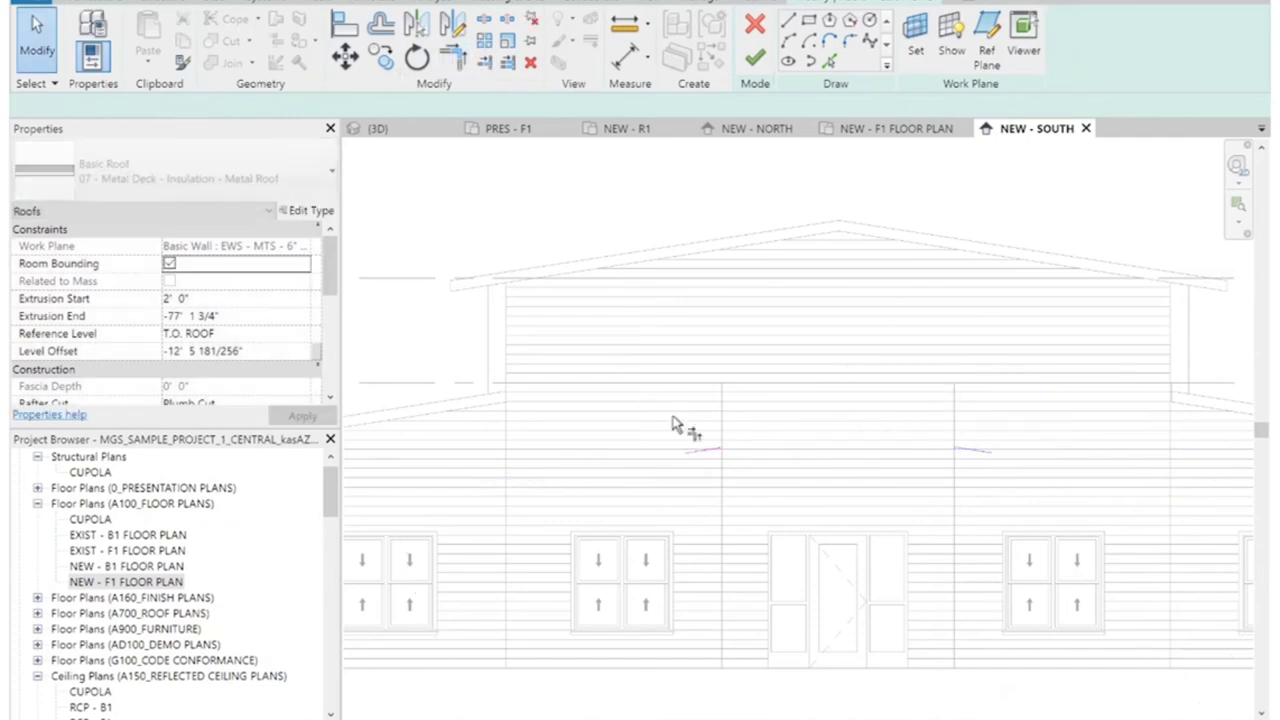
{"action": "key", "text": "t"}
{"action": "key", "text": "r"}
{"action": "left_click", "coordinate": [705, 450]}
{"action": "left_click", "coordinate": [978, 451]}
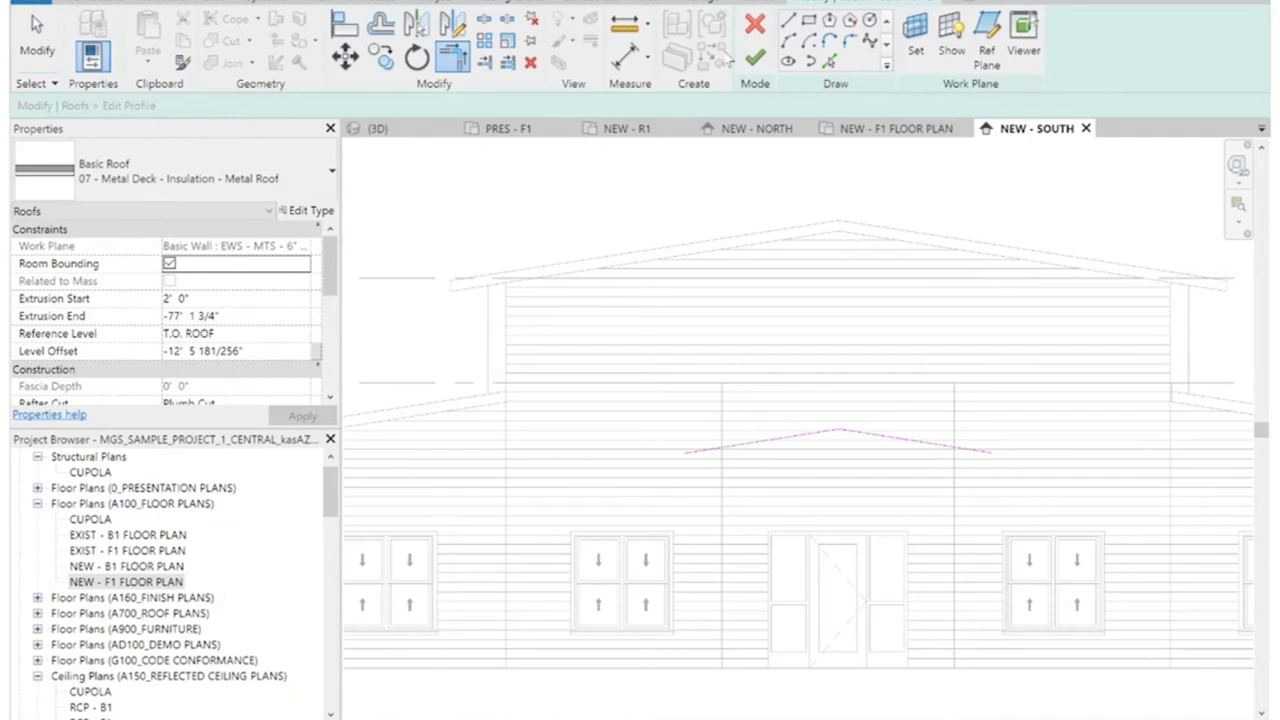
{"action": "left_click", "coordinate": [754, 58]}
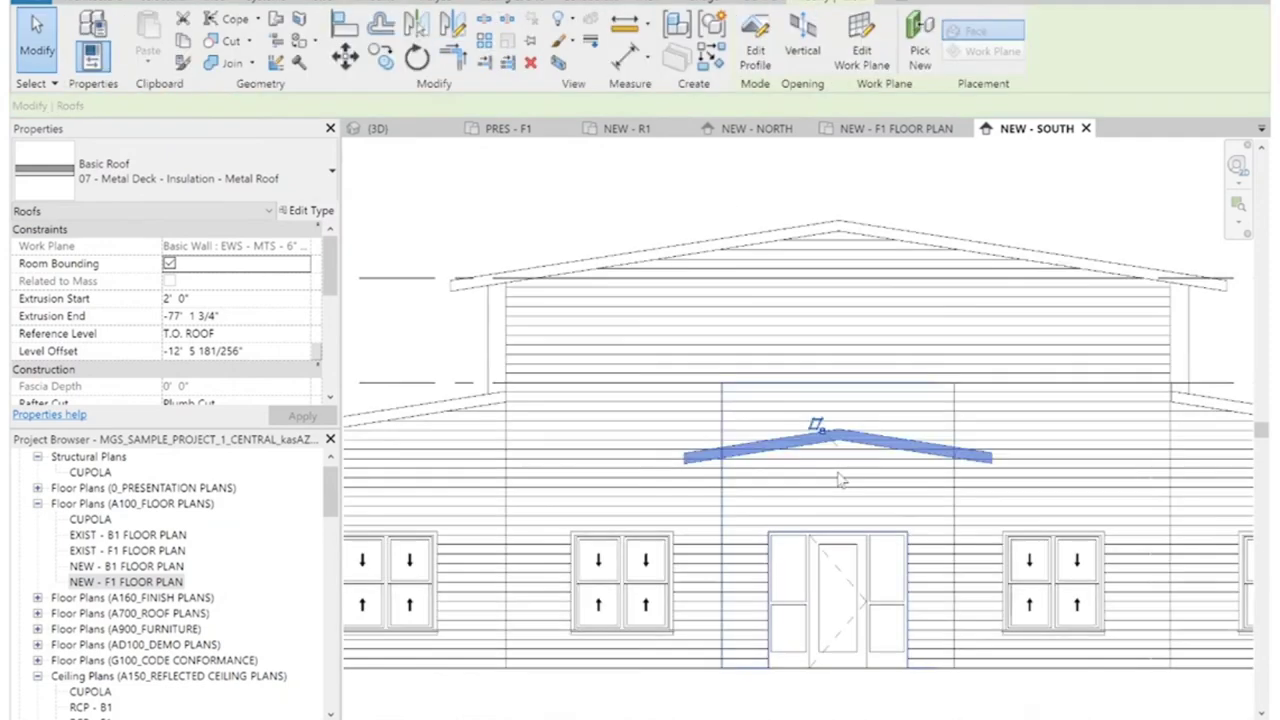
{"action": "key", "text": "Escape"}
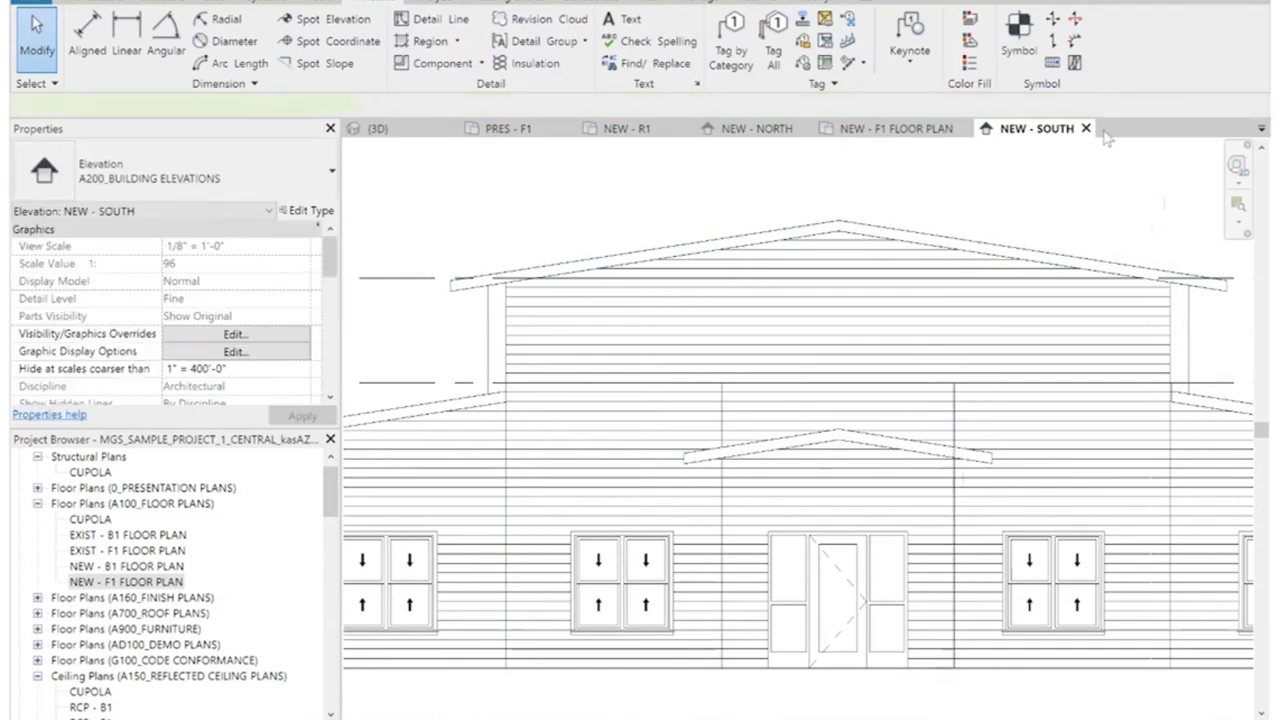
In the 3D view, set the vestibule roof's extrusion end to 4' 0".
{"action": "left_click", "coordinate": [389, 135]}
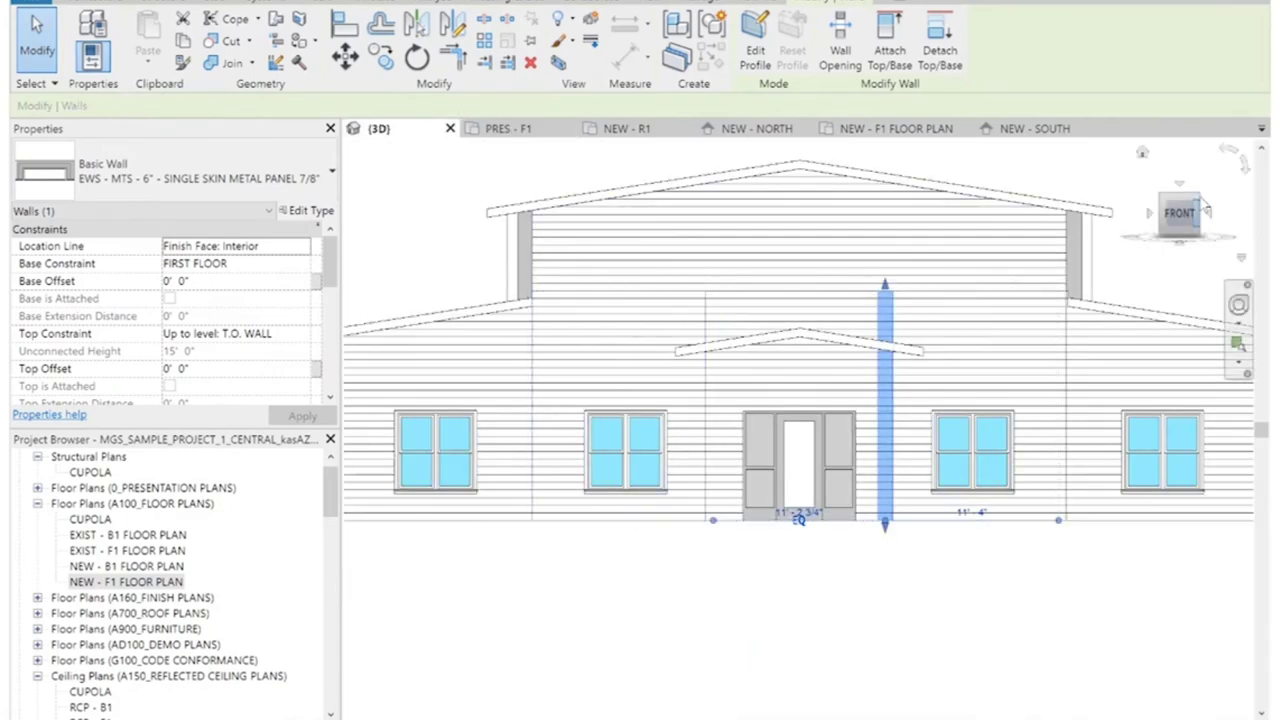
{"action": "left_click", "coordinate": [1197, 198]}
{"action": "key", "text": "Escape"}
{"action": "scroll", "coordinate": [958, 398], "scroll_direction": "down", "scroll_amount": 2}
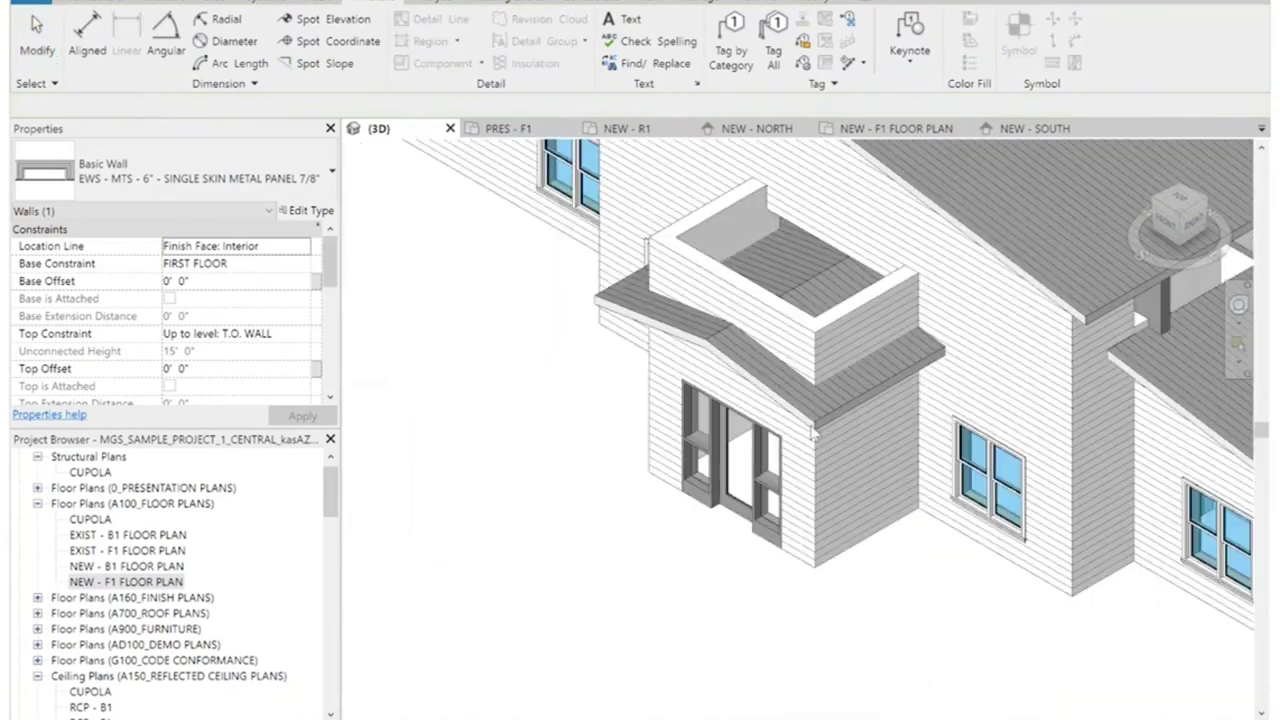
{"action": "key", "text": "Escape"}
{"action": "left_click", "coordinate": [826, 140]}
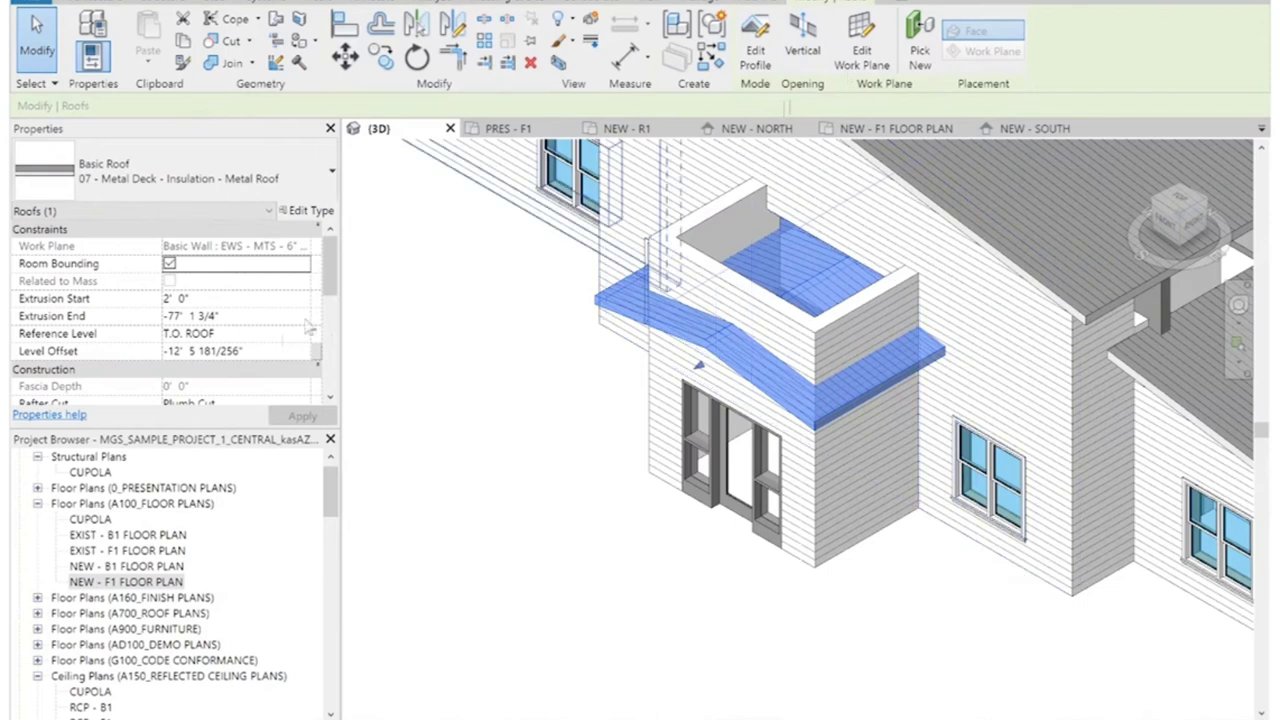
{"action": "left_click", "coordinate": [262, 316]}
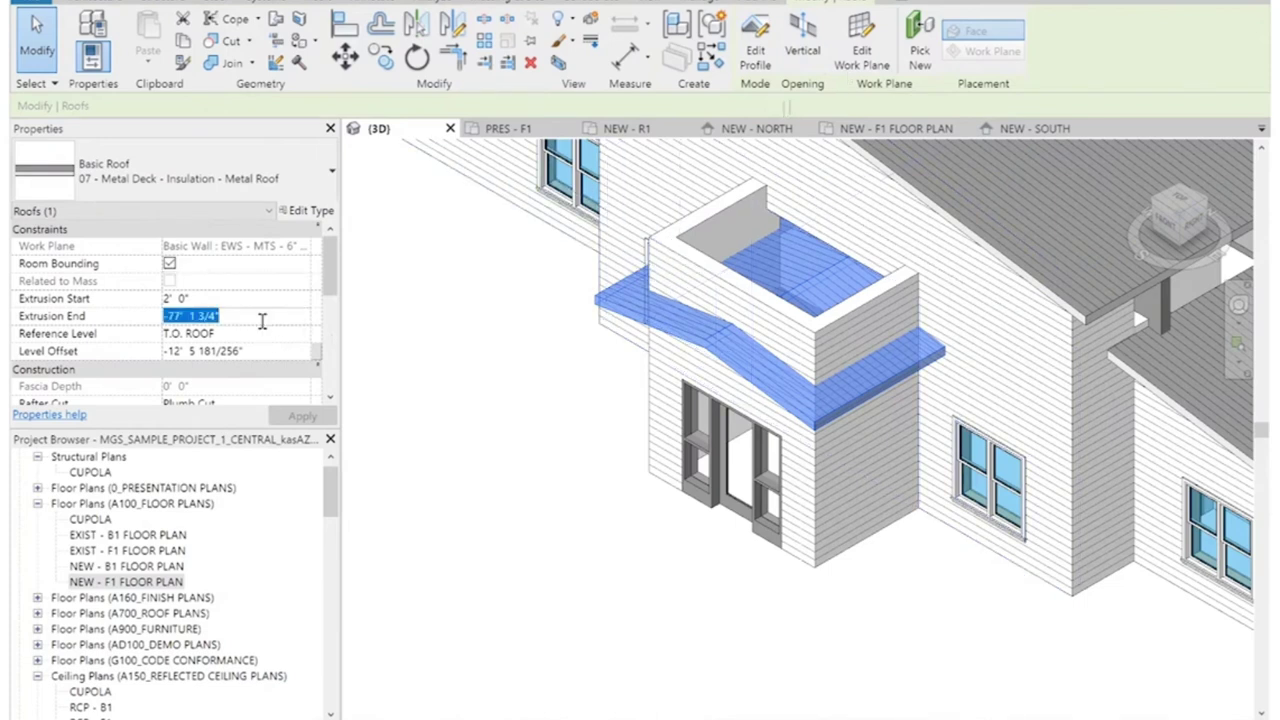
{"action": "type", "text": "4' 0\""}
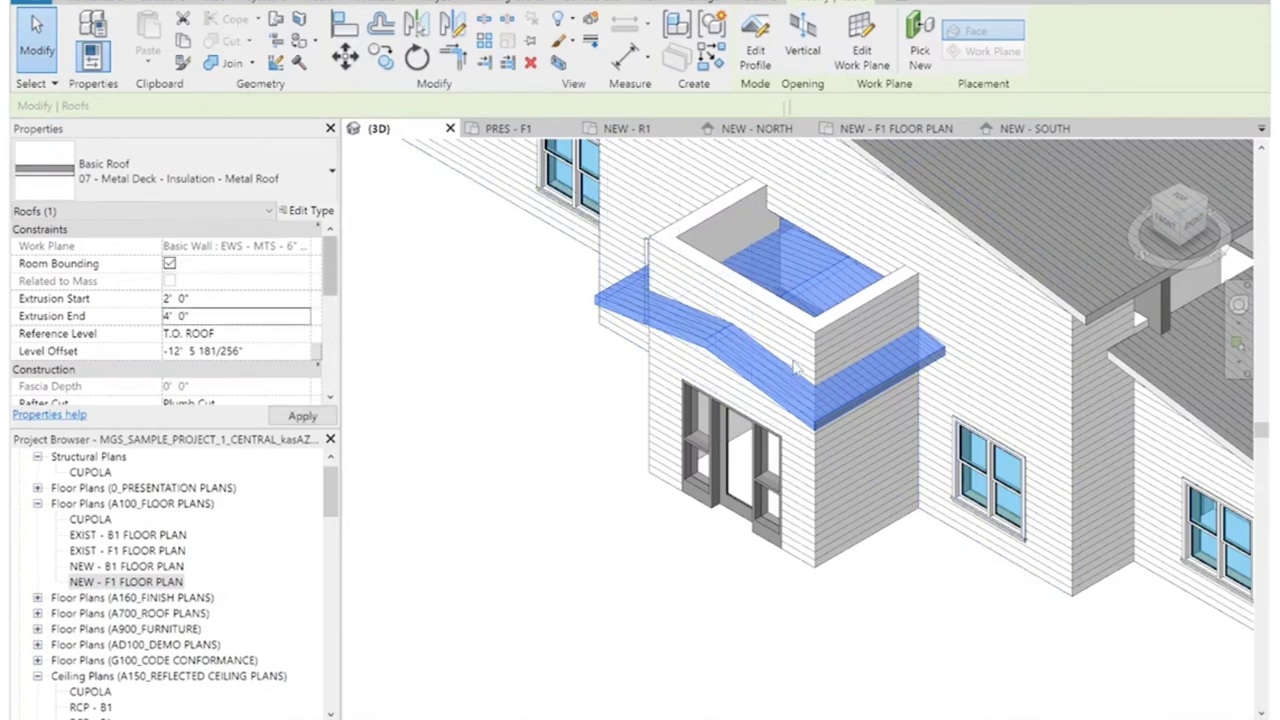
{"action": "key", "text": "Escape"}
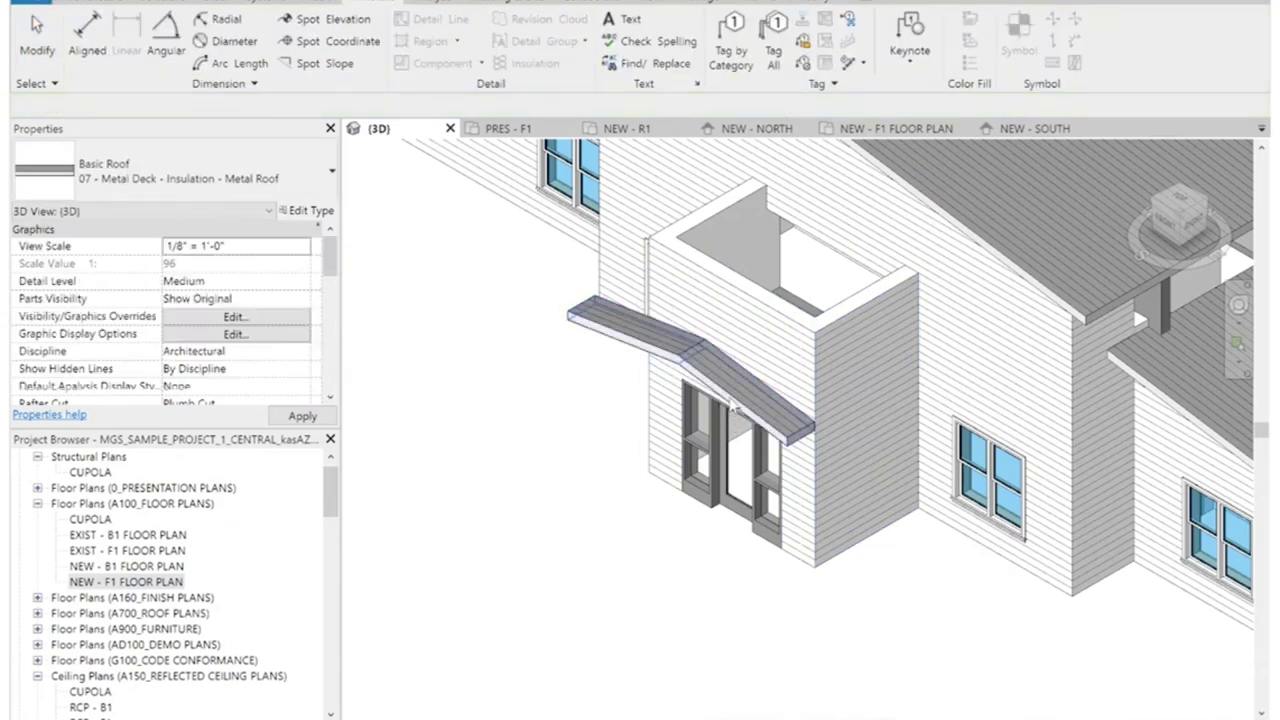
Align the vestibule roof's back edge with the front face of the main building wall.
{"action": "left_click", "coordinate": [690, 345]}
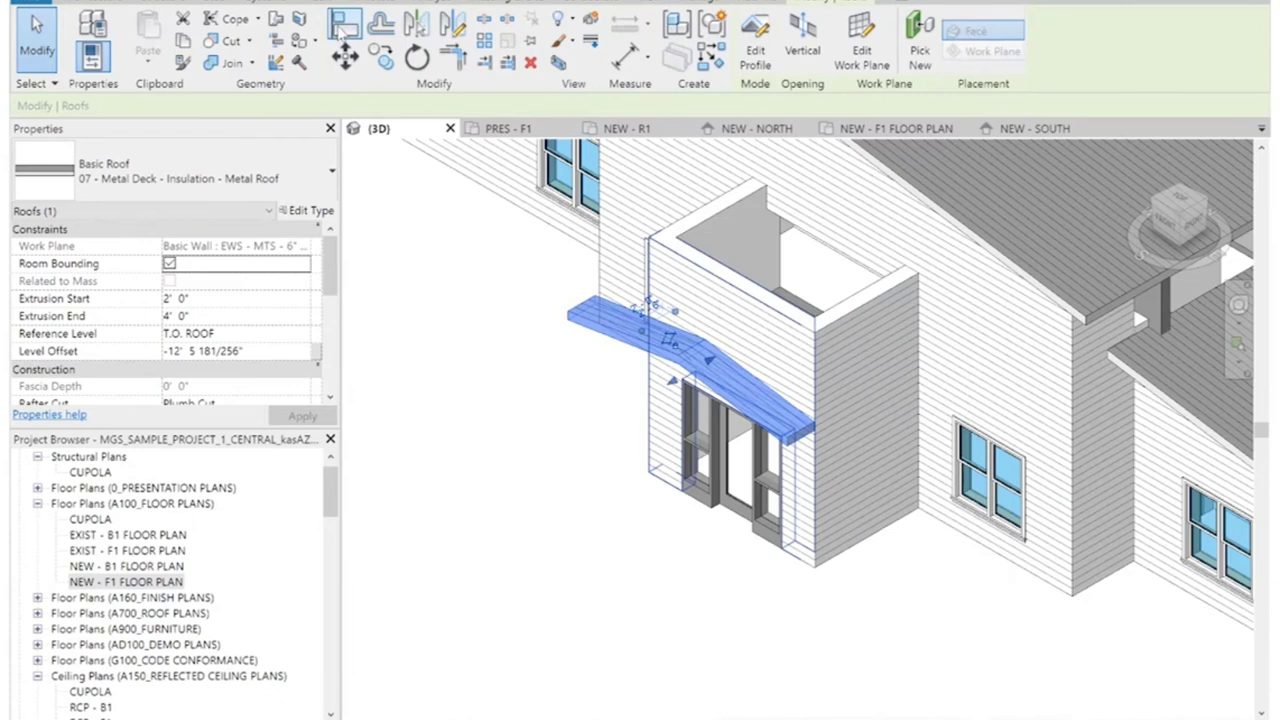
{"action": "key", "text": "Escape"}
{"action": "key", "text": "a"}
{"action": "key", "text": "l"}
{"action": "left_click", "coordinate": [1012, 360]}
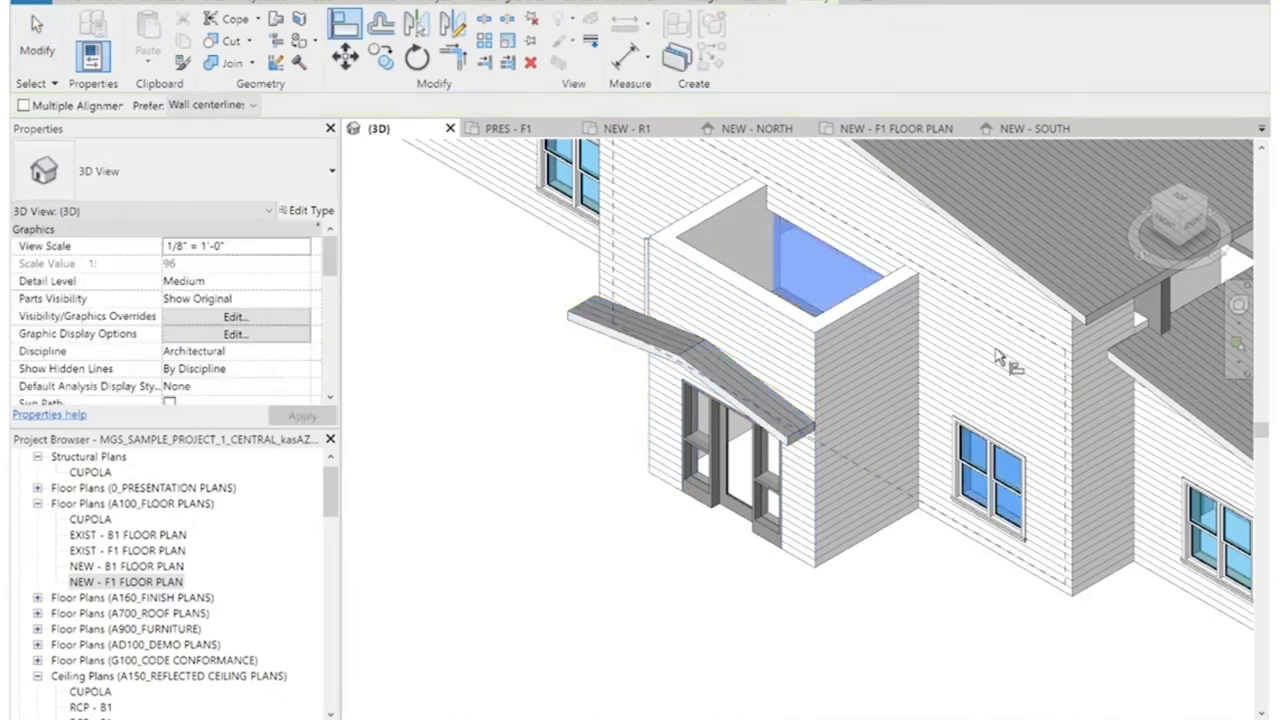
{"action": "left_click", "coordinate": [740, 372]}
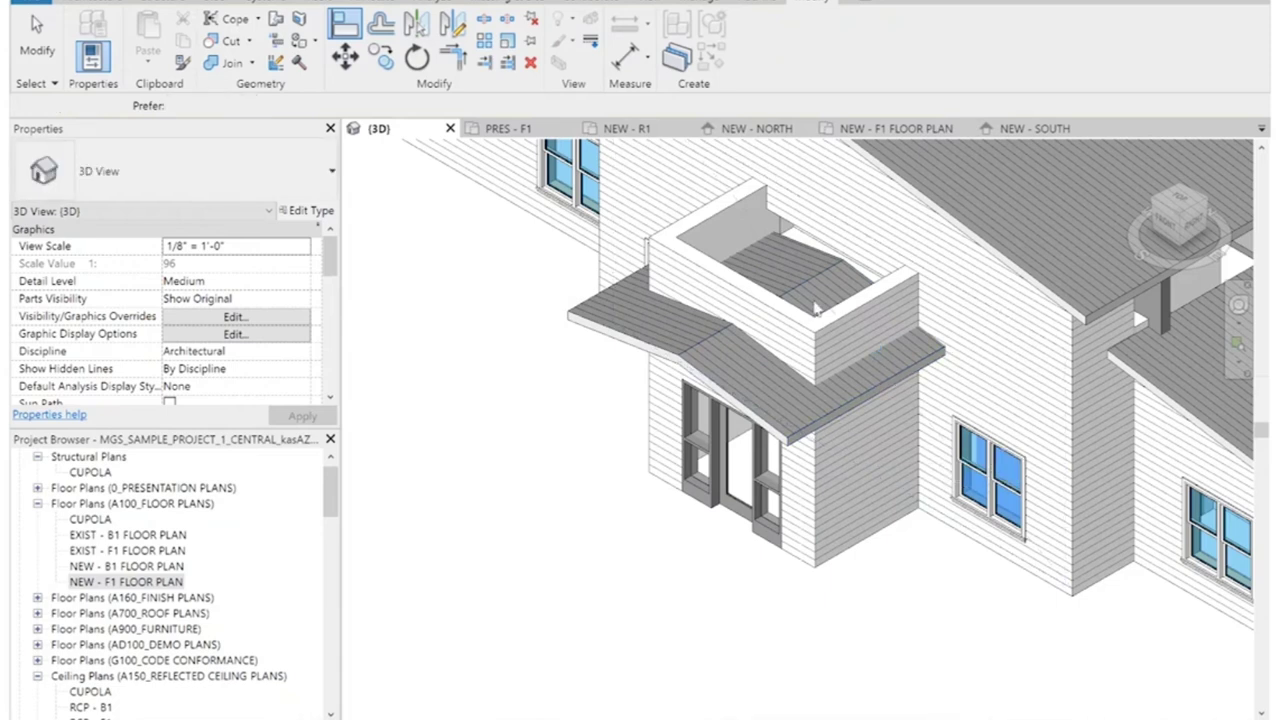
{"action": "key", "text": "Escape"}
Attach the tops of the vestibule's front wall and both side walls to the underside of the vestibule roof.
{"action": "left_click", "coordinate": [830, 340]}
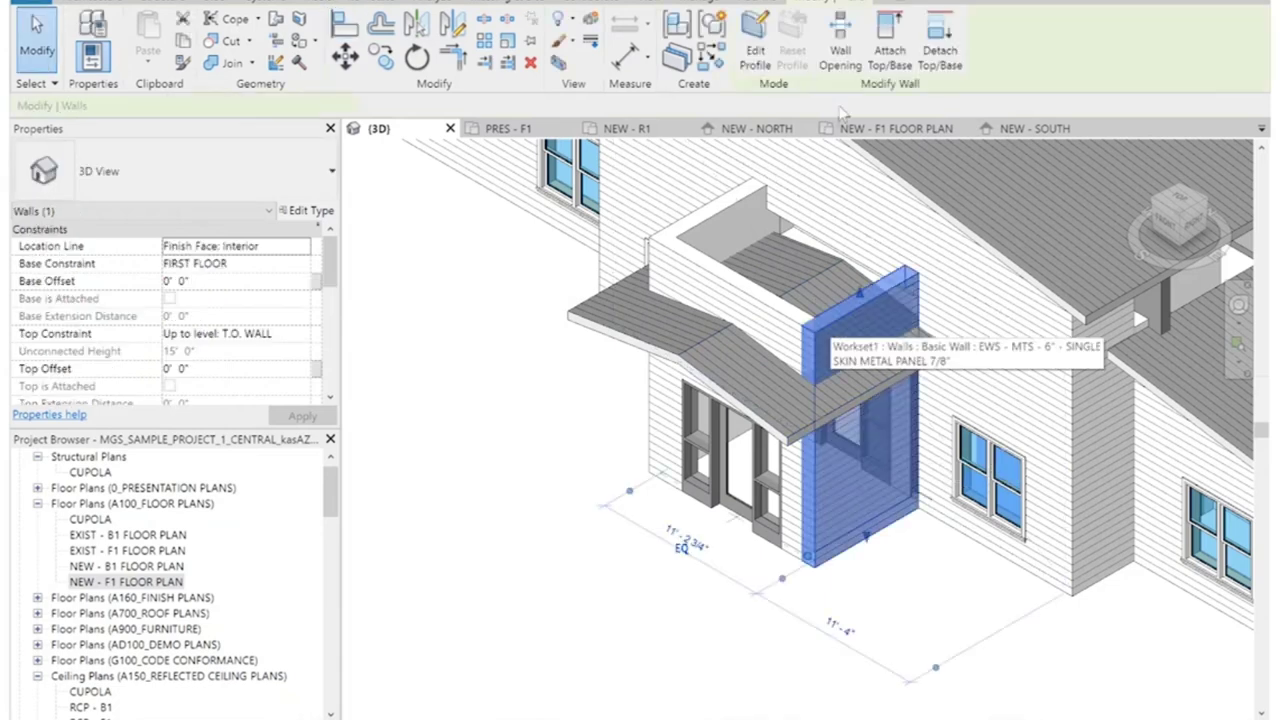
{"action": "left_click", "coordinate": [892, 62]}
{"action": "left_click", "coordinate": [855, 372]}
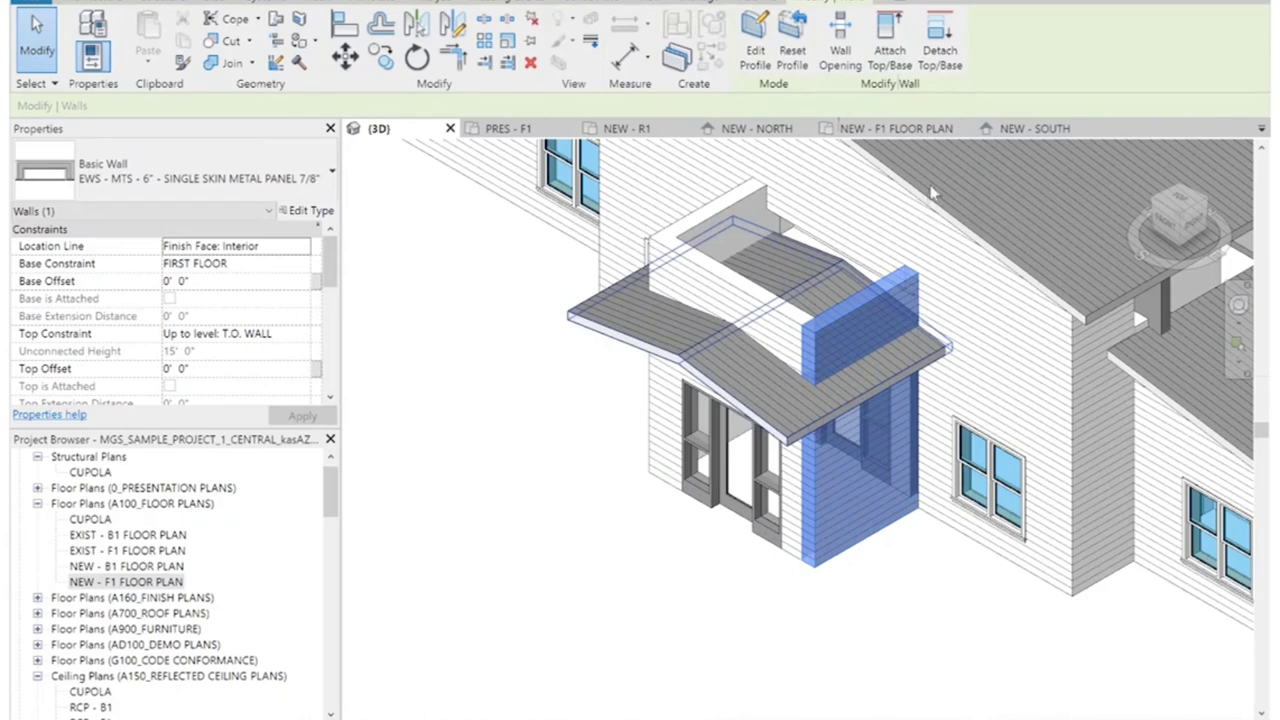
{"action": "left_click", "coordinate": [805, 362]}
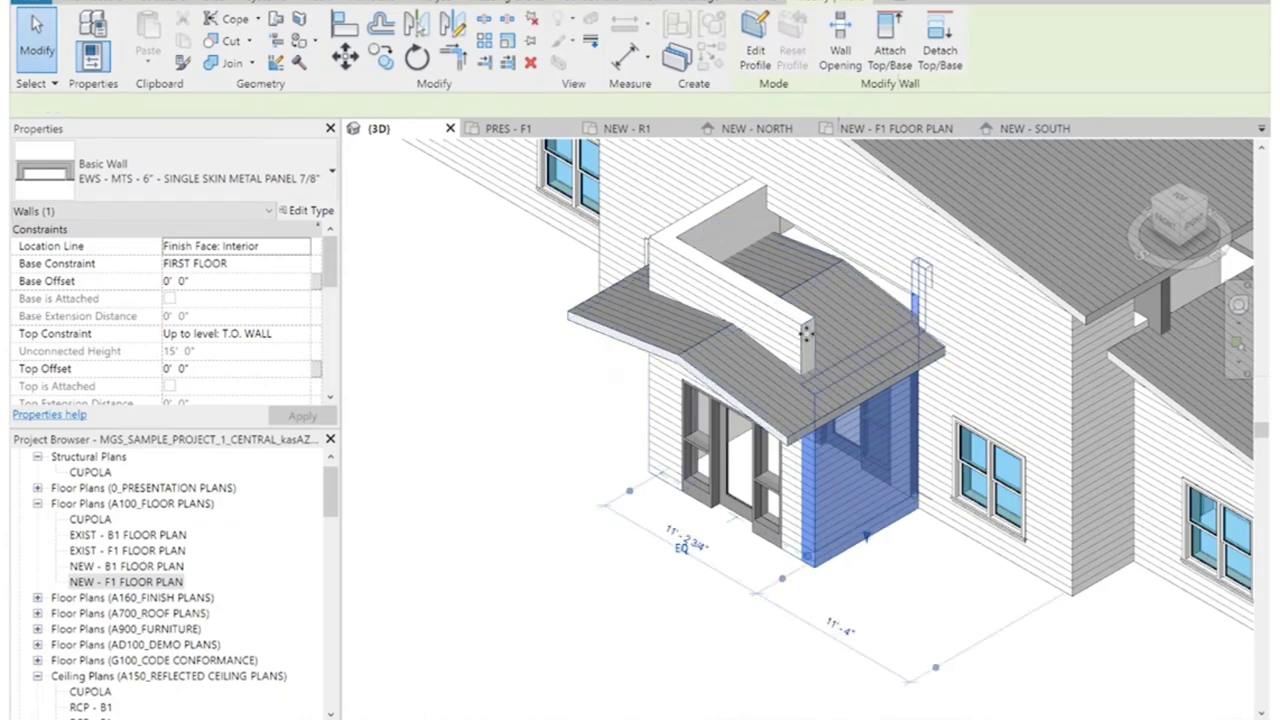
{"action": "key", "text": "Escape"}
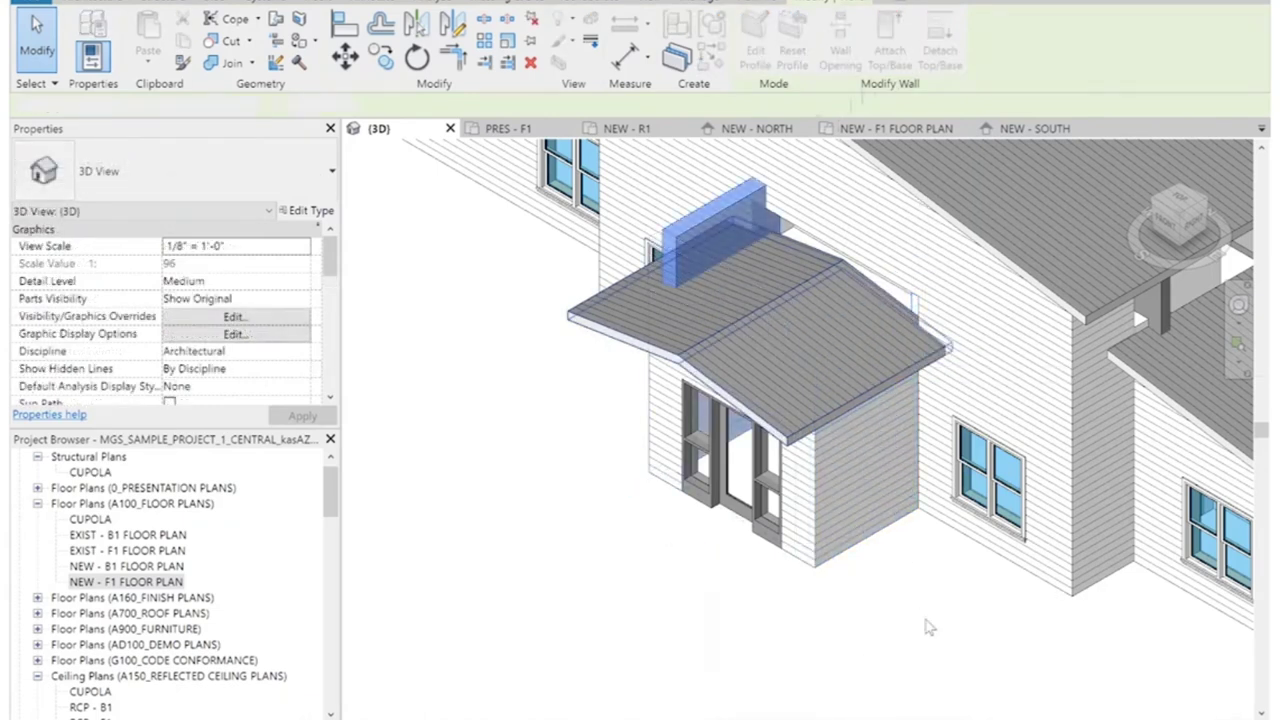
{"action": "left_click", "coordinate": [925, 620]}
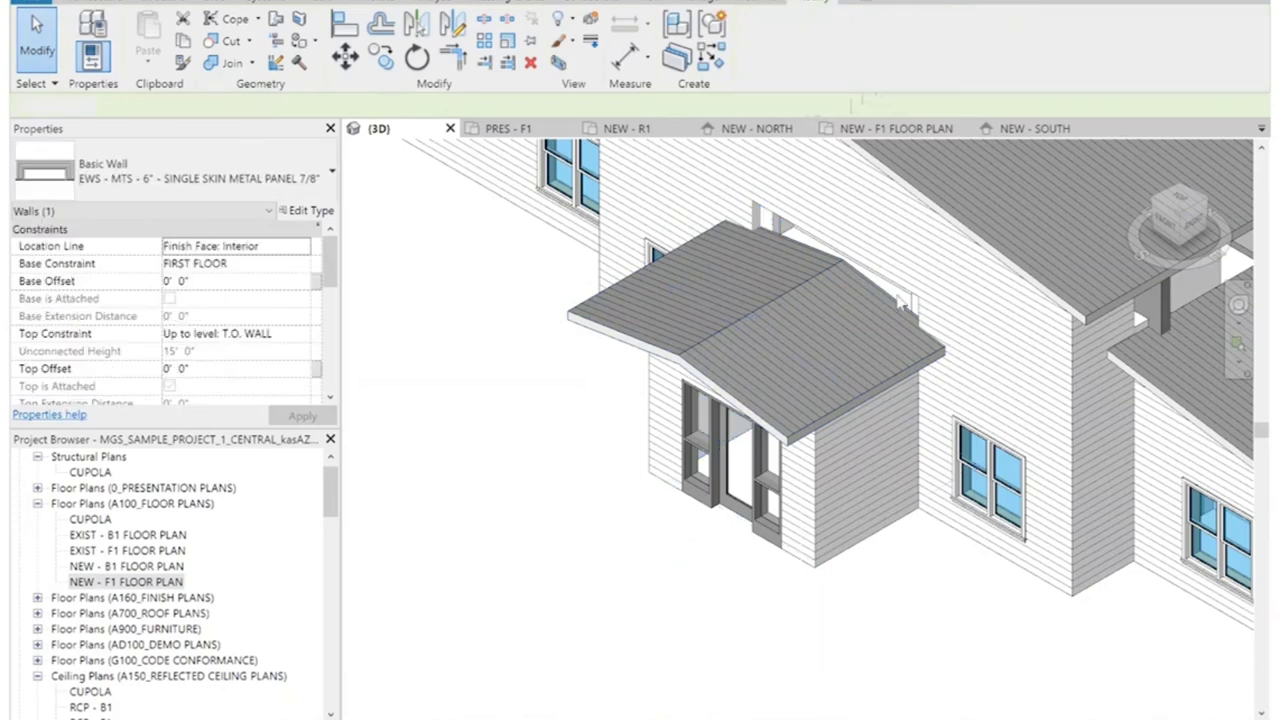
{"action": "key", "text": "Escape"}
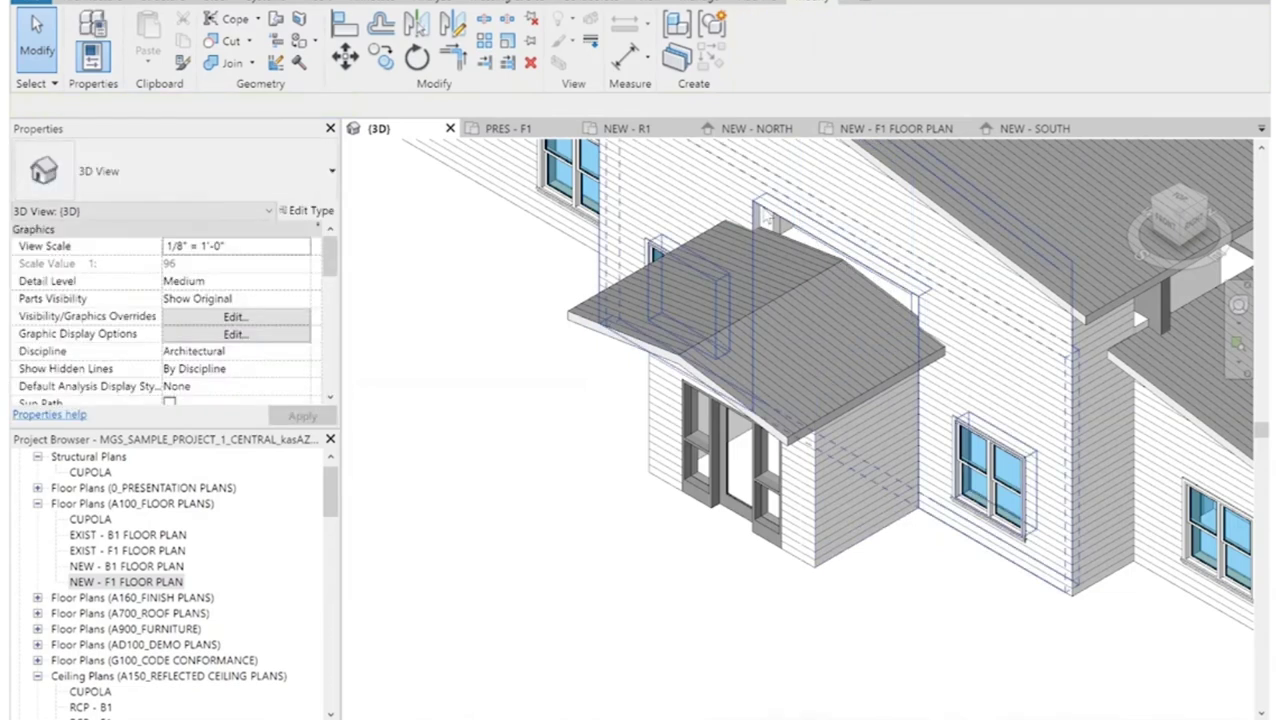
Edit the main front wall's profile, lowering the top line of the vestibule opening to about 11'-0" above the base, beneath the vestibule roof.
{"action": "left_click", "coordinate": [758, 63]}
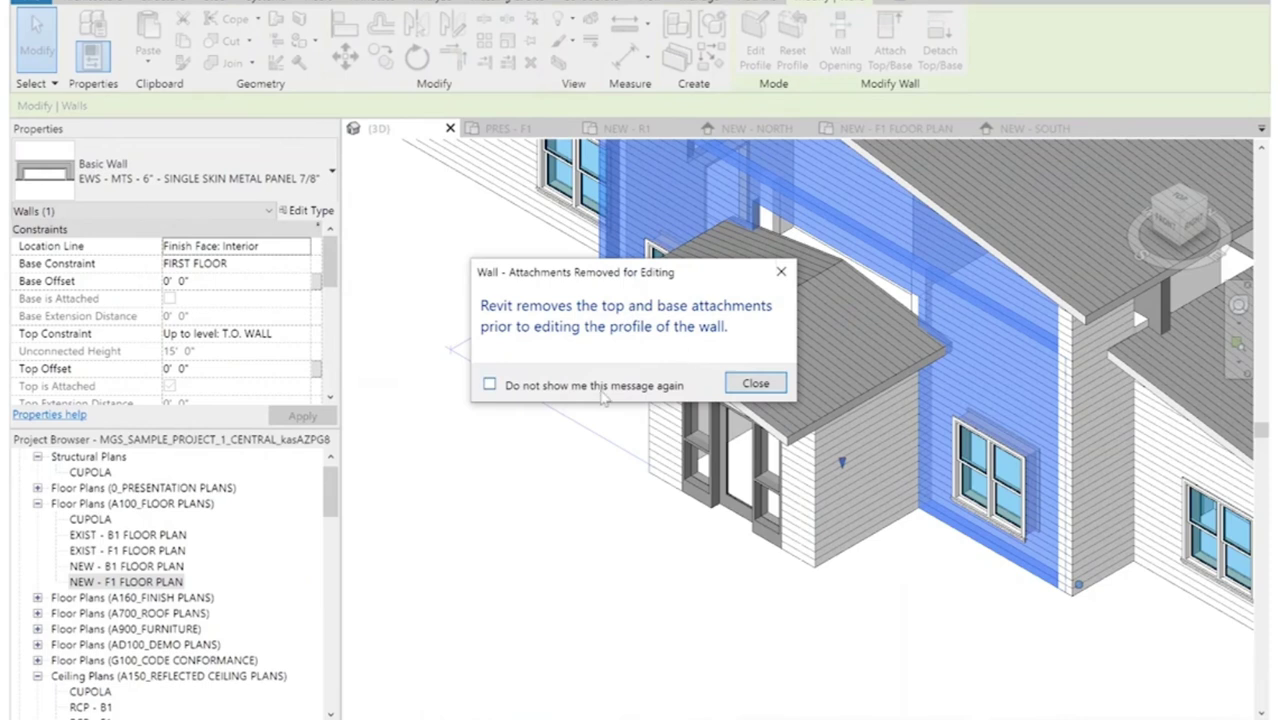
{"action": "left_click", "coordinate": [755, 384]}
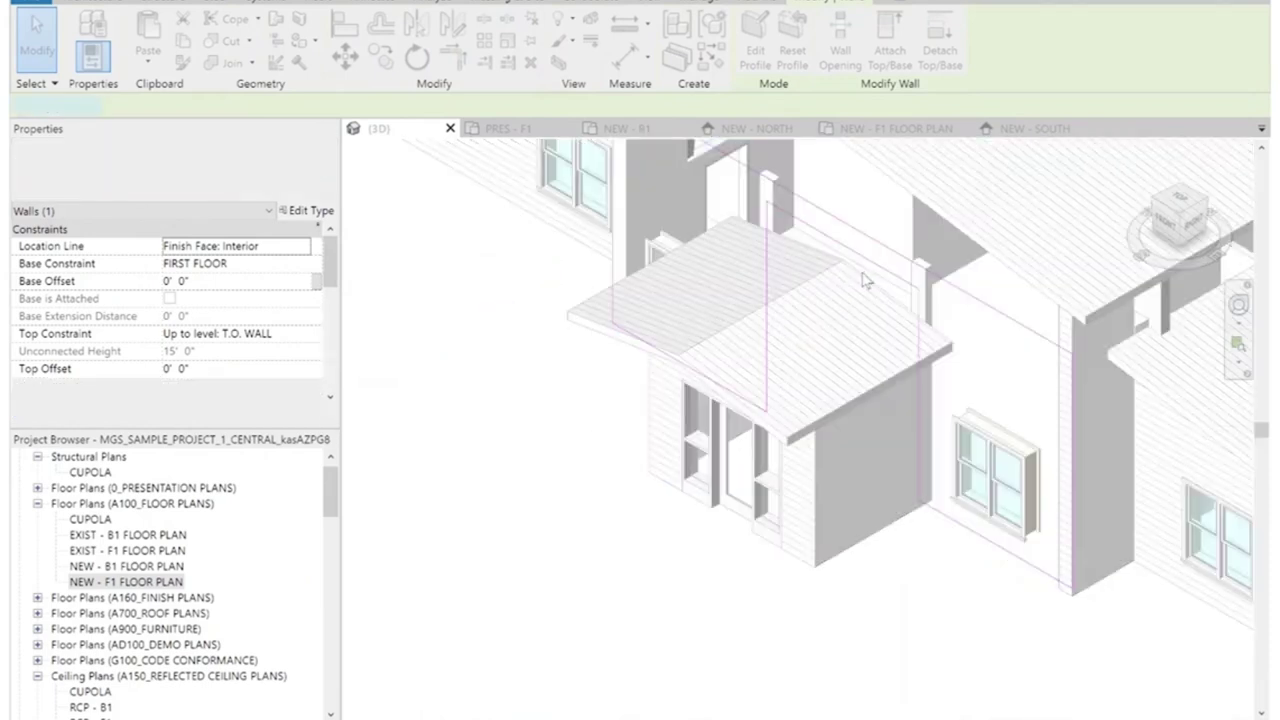
{"action": "left_click", "coordinate": [865, 297]}
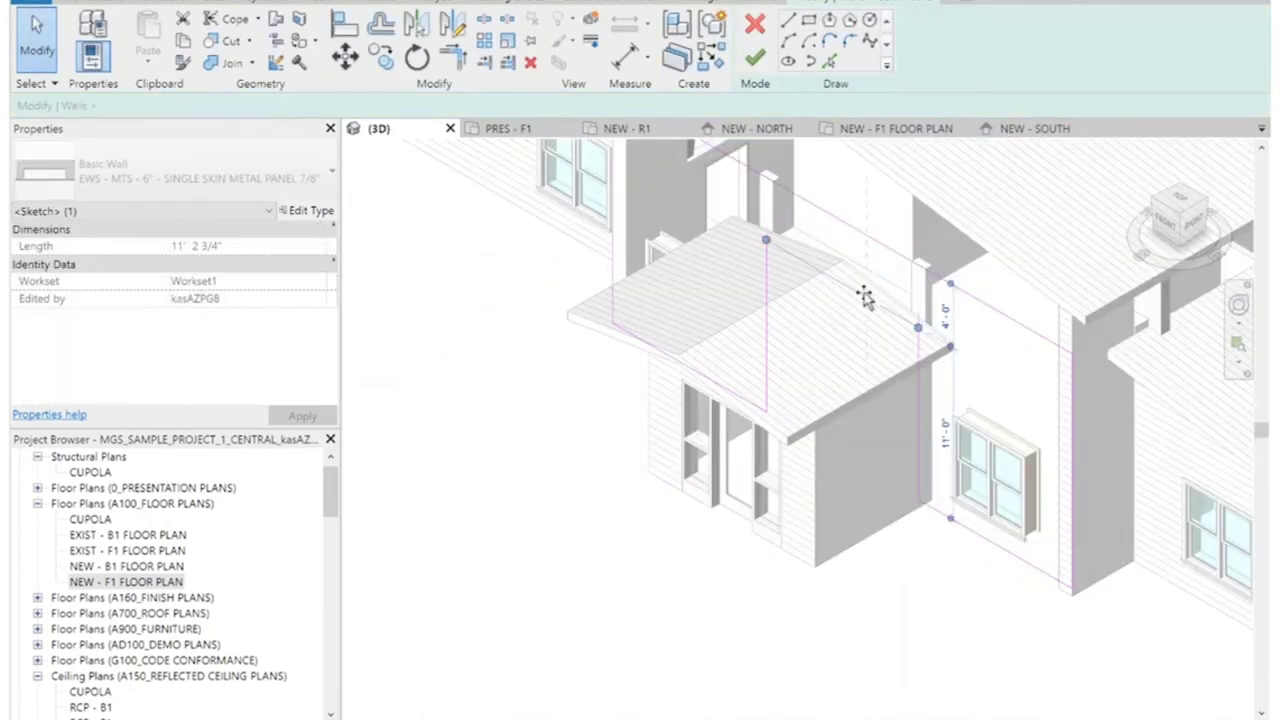
{"action": "left_click", "coordinate": [994, 611]}
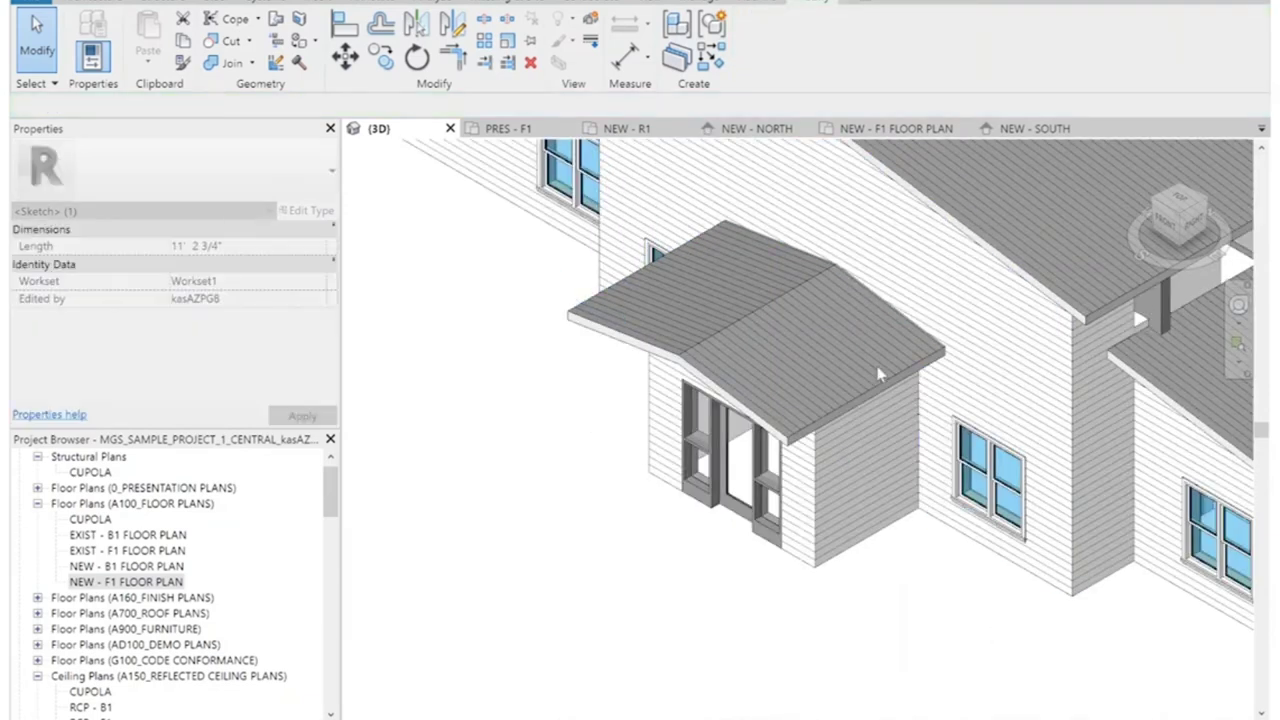
Examine the finished vestibule roof and the corner where the main gable wall meets the lower side roof in 3D.
{"action": "scroll", "coordinate": [951, 397], "scroll_direction": "down", "scroll_amount": 2}
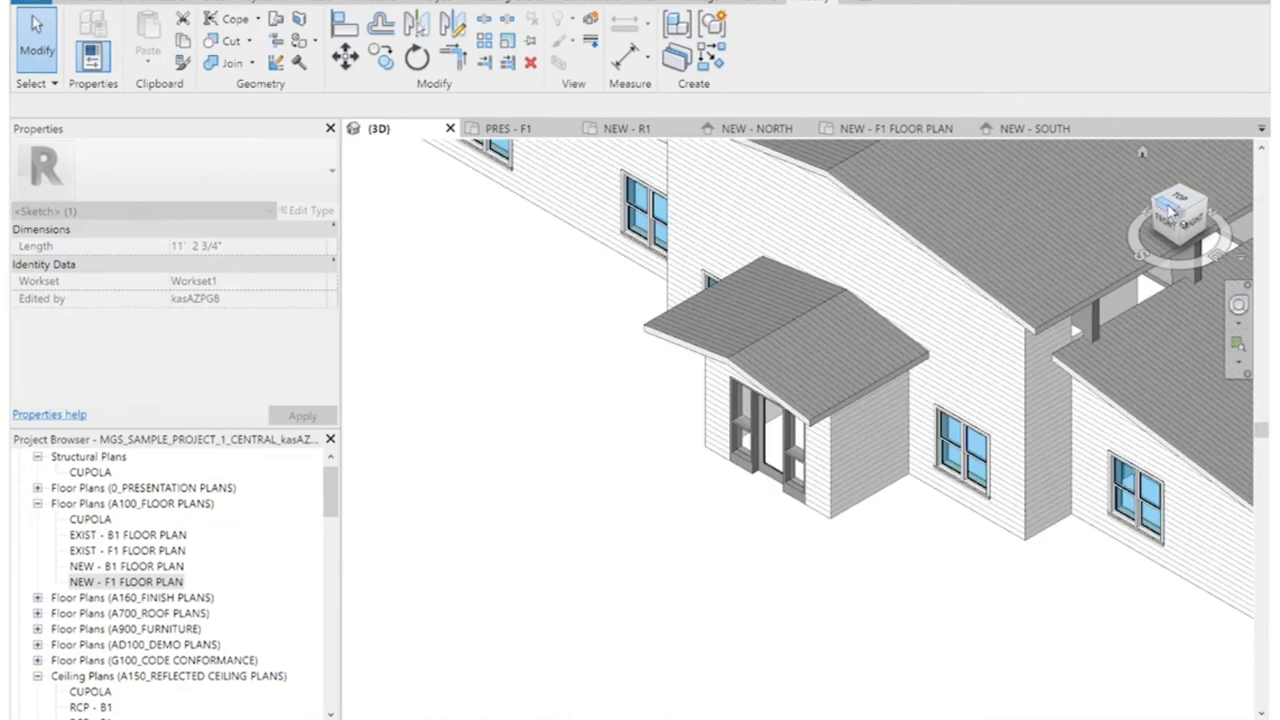
{"action": "left_click", "coordinate": [1198, 213]}
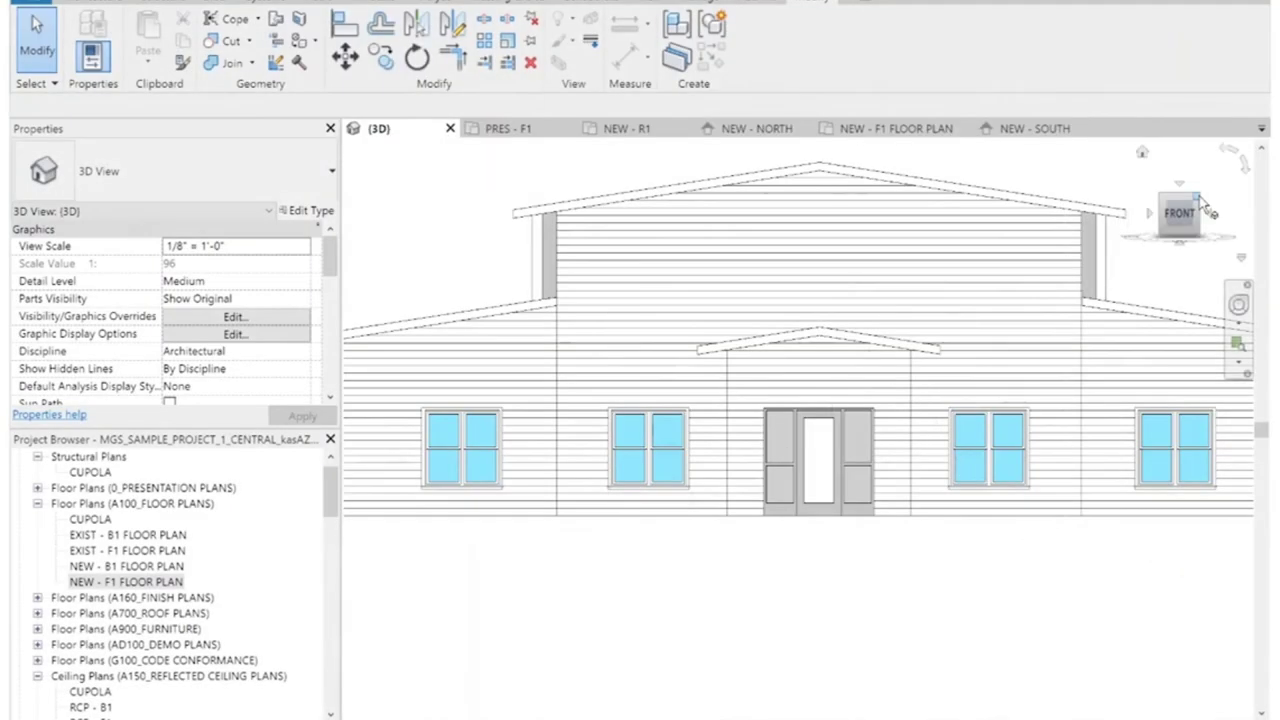
{"action": "left_click_drag", "start_coordinate": [1200, 208], "coordinate": [1158, 224]}
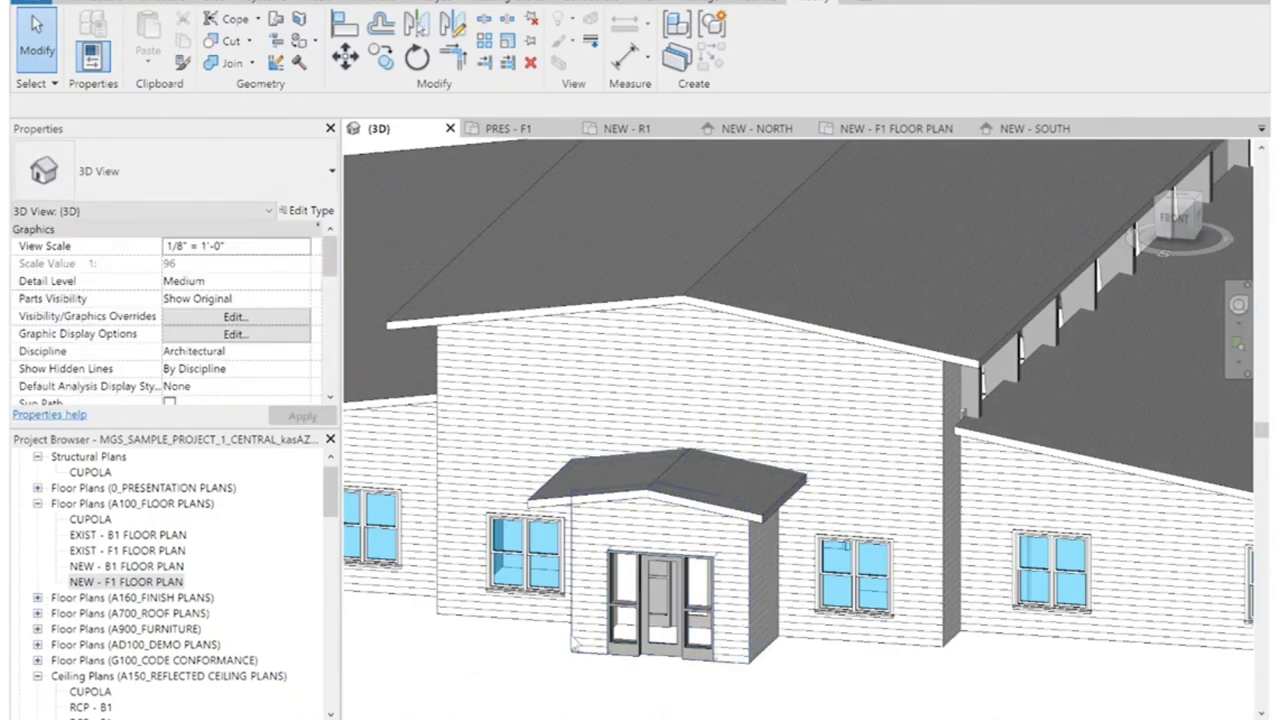
{"action": "scroll", "coordinate": [751, 450], "scroll_direction": "down", "scroll_amount": 2}
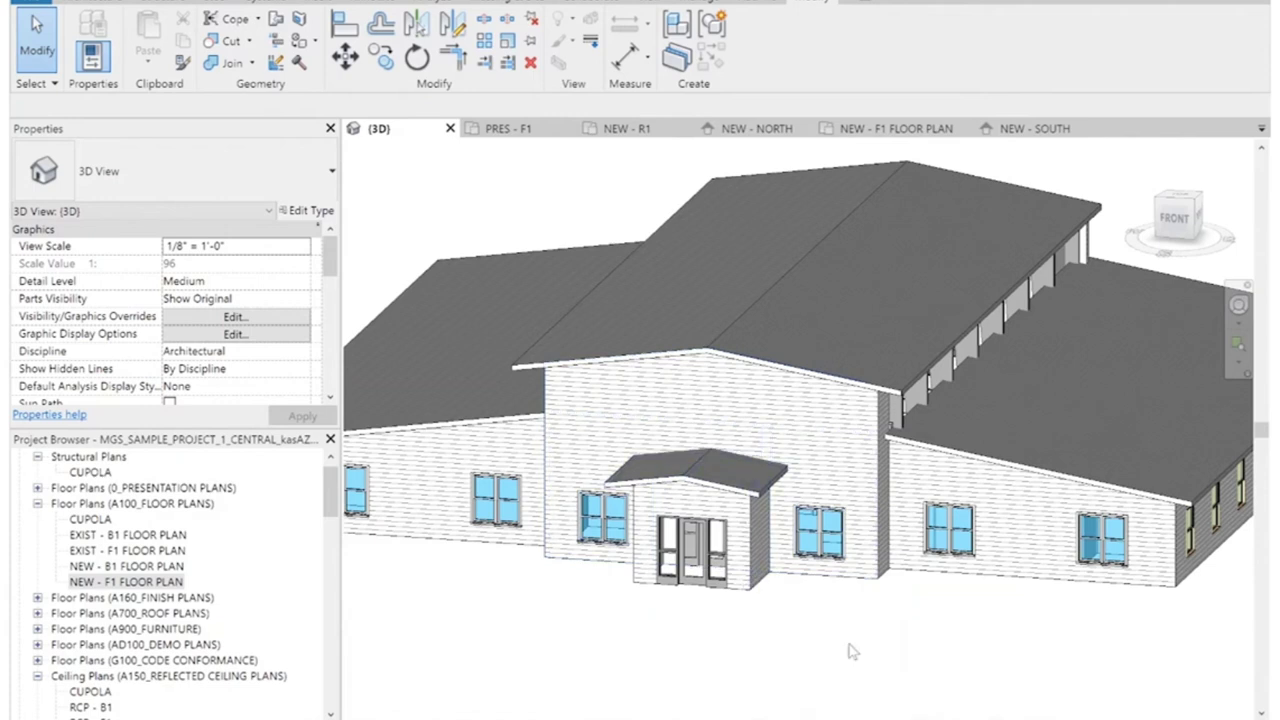
{"action": "scroll", "coordinate": [998, 415], "scroll_direction": "down", "scroll_amount": 2}
{"action": "scroll", "coordinate": [998, 415], "scroll_direction": "up", "scroll_amount": 8}
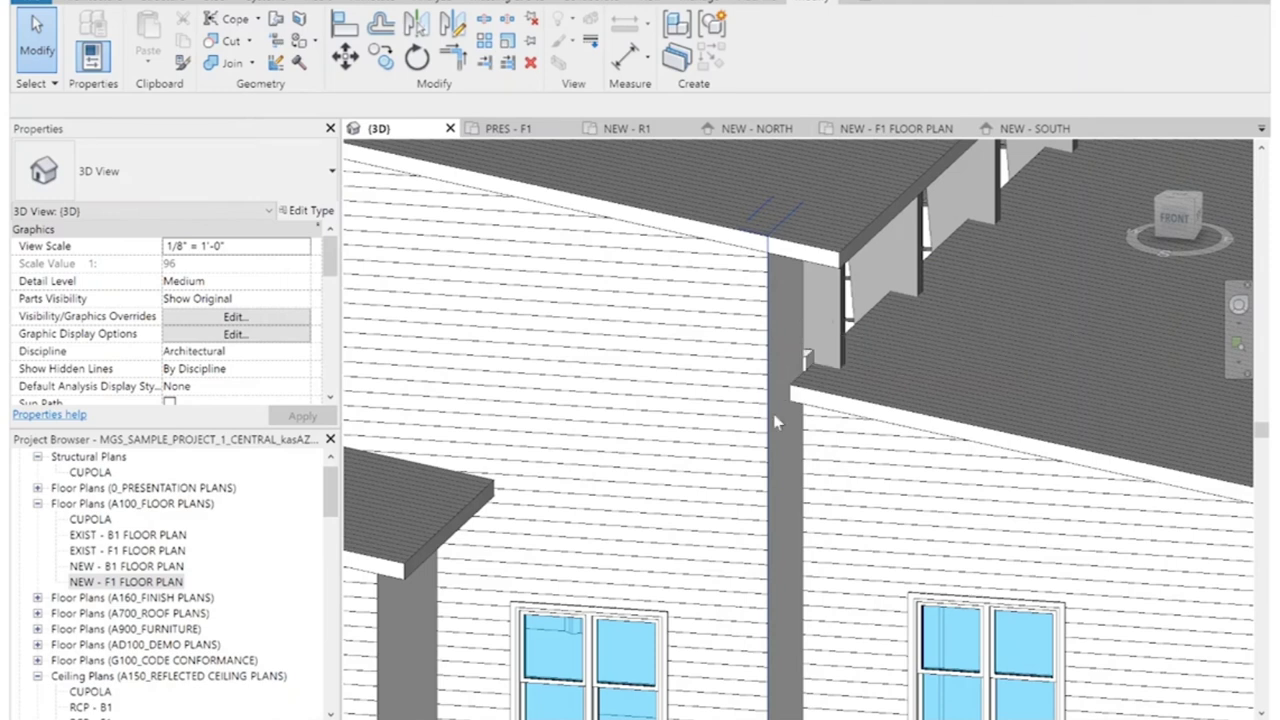
{"action": "scroll", "coordinate": [800, 324], "scroll_direction": "down", "scroll_amount": 4}
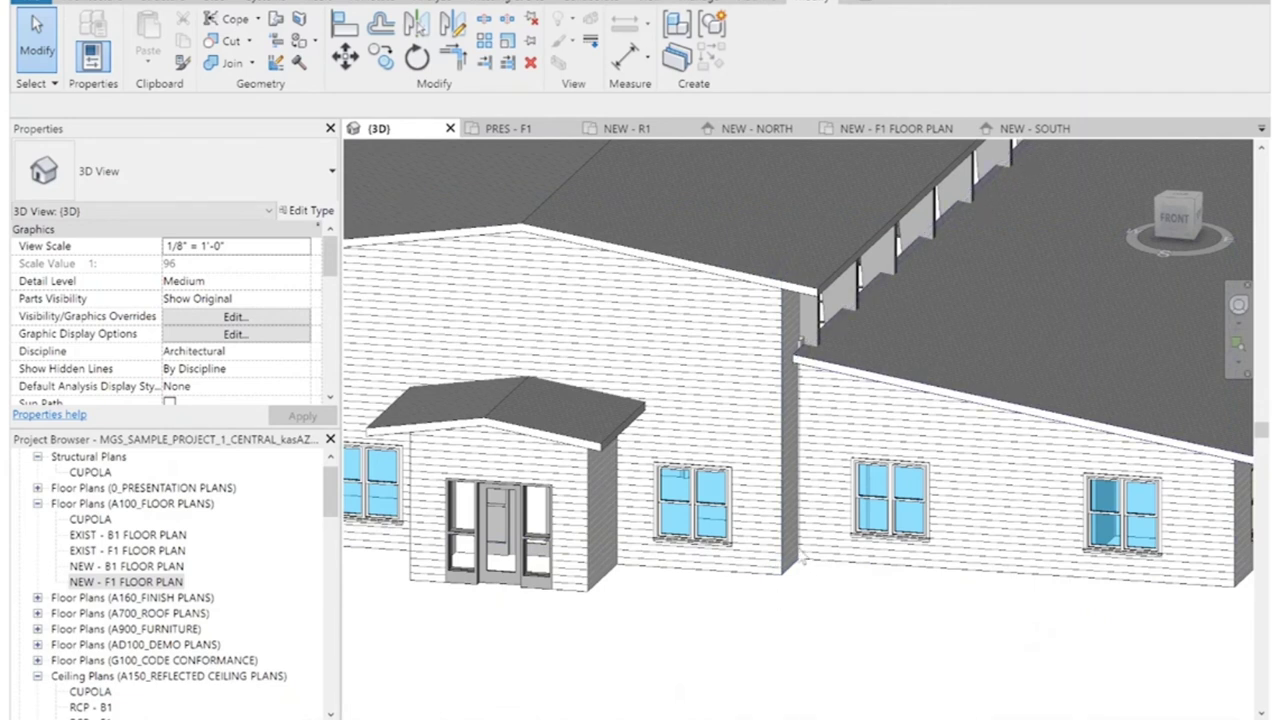
Try to draw a section across the front of the lobby in the PRES - F1 plan.
{"action": "scroll", "coordinate": [800, 560], "scroll_direction": "down", "scroll_amount": 3}
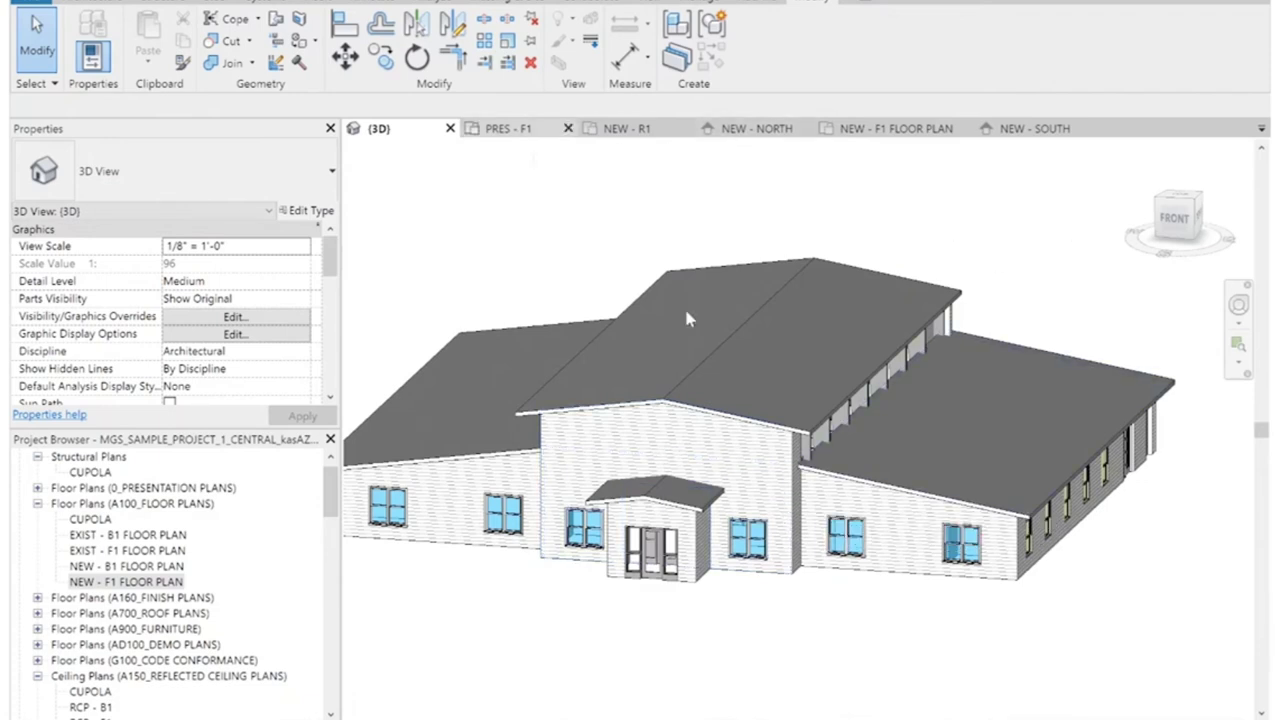
{"action": "scroll", "coordinate": [829, 526], "scroll_direction": "down", "scroll_amount": 5}
{"action": "key", "text": "s"}
{"action": "key", "text": "e"}
{"action": "scroll", "coordinate": [840, 517], "scroll_direction": "down", "scroll_amount": 3}
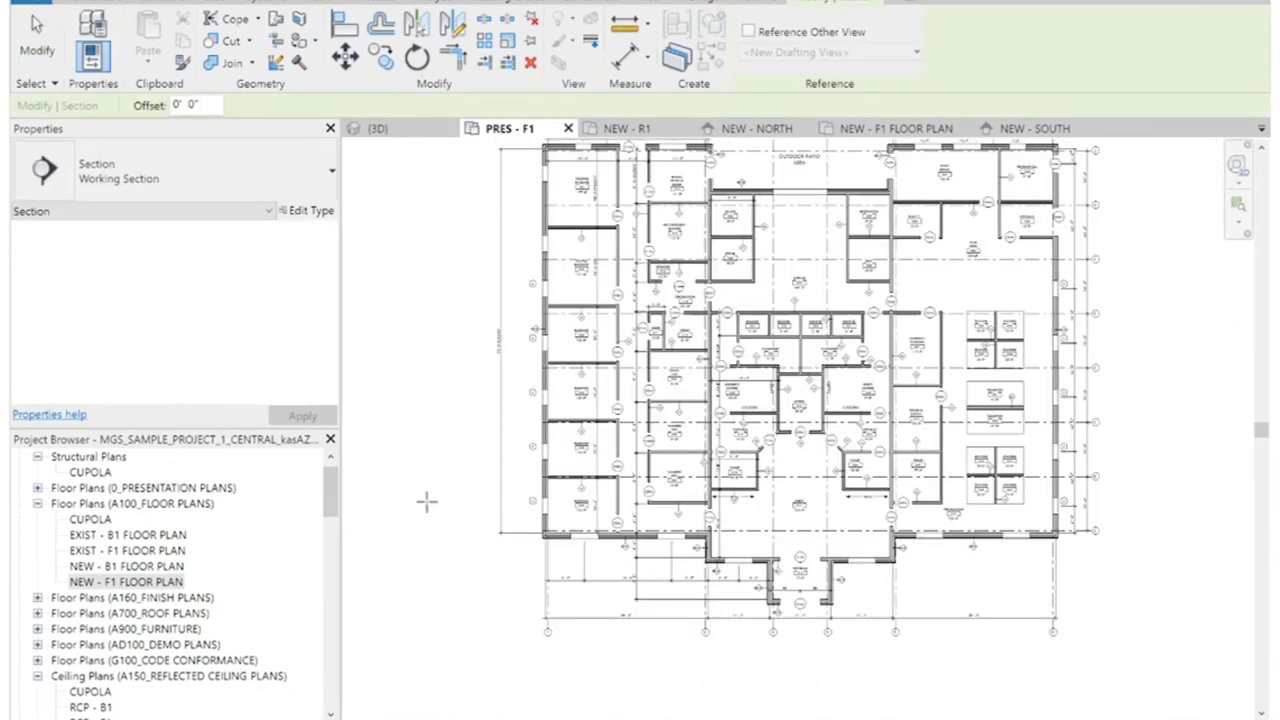
{"action": "left_click", "coordinate": [474, 498]}
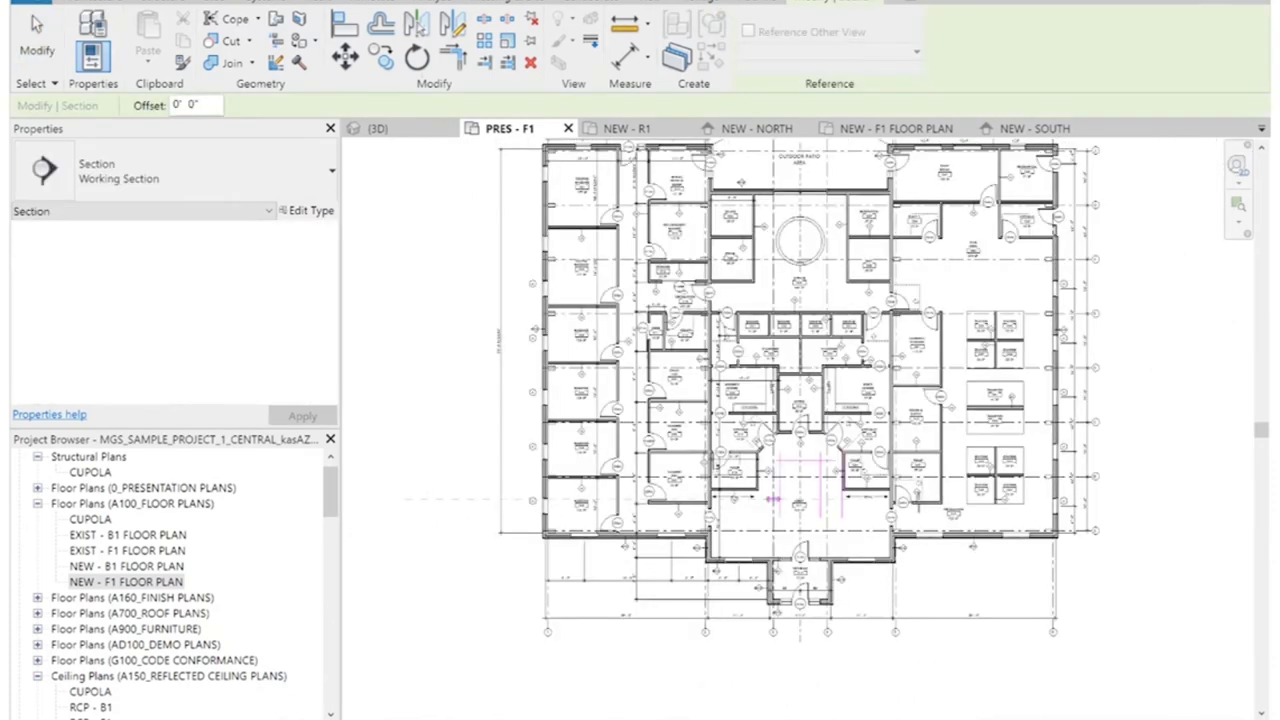
{"action": "left_click", "coordinate": [1115, 499]}
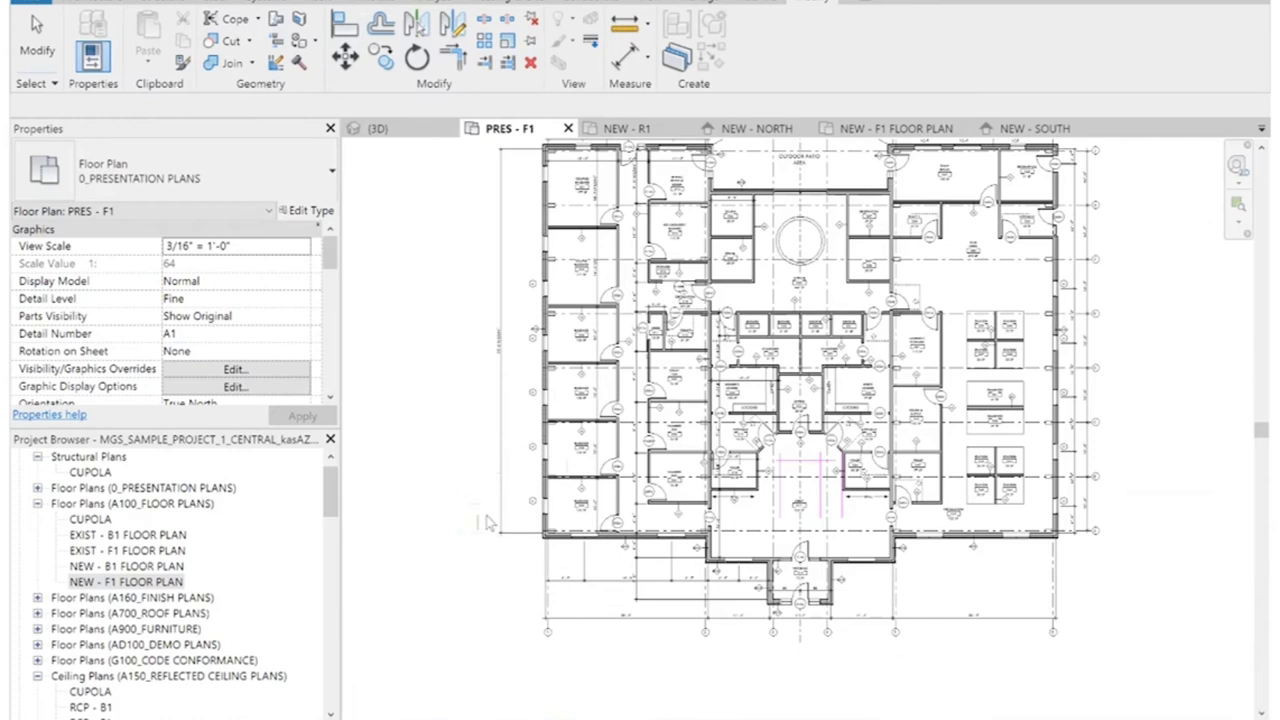
{"action": "key", "text": "r"}
{"action": "key", "text": "h"}
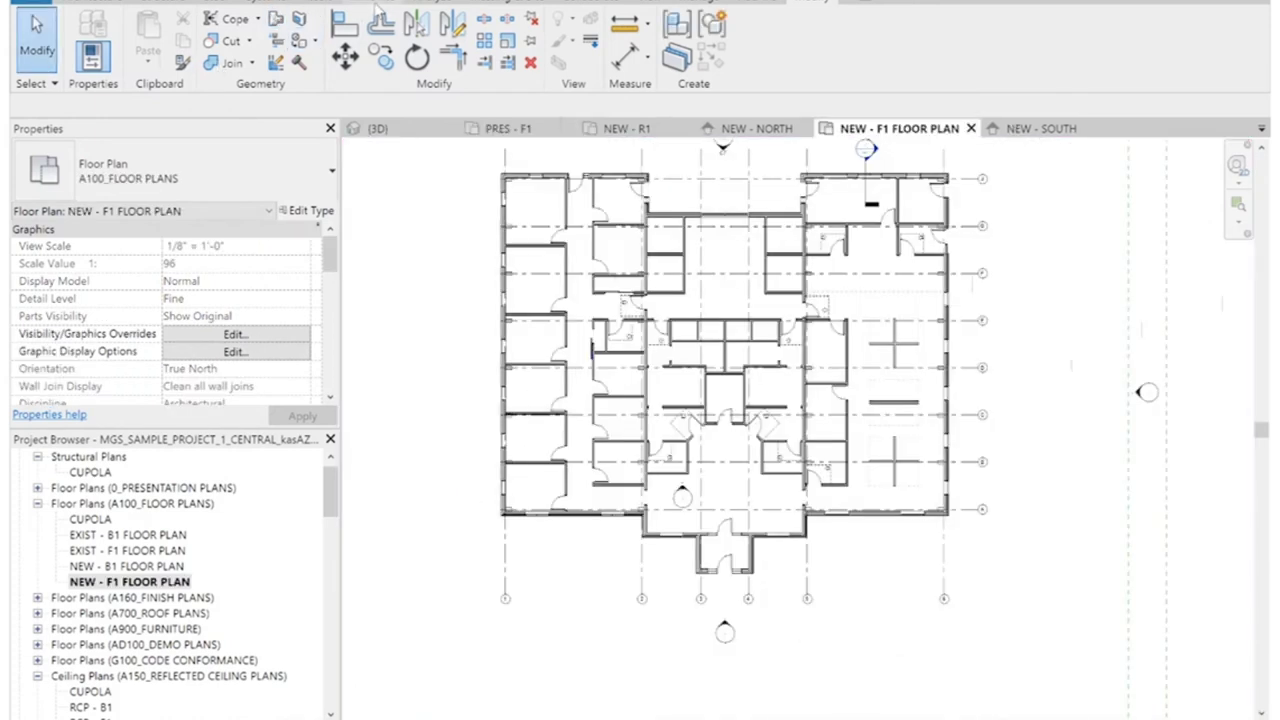
Draw a Working Section across the full building width just behind the front walls in the NEW - F1 floor plan, and open its view.
{"action": "left_click", "coordinate": [425, 1]}
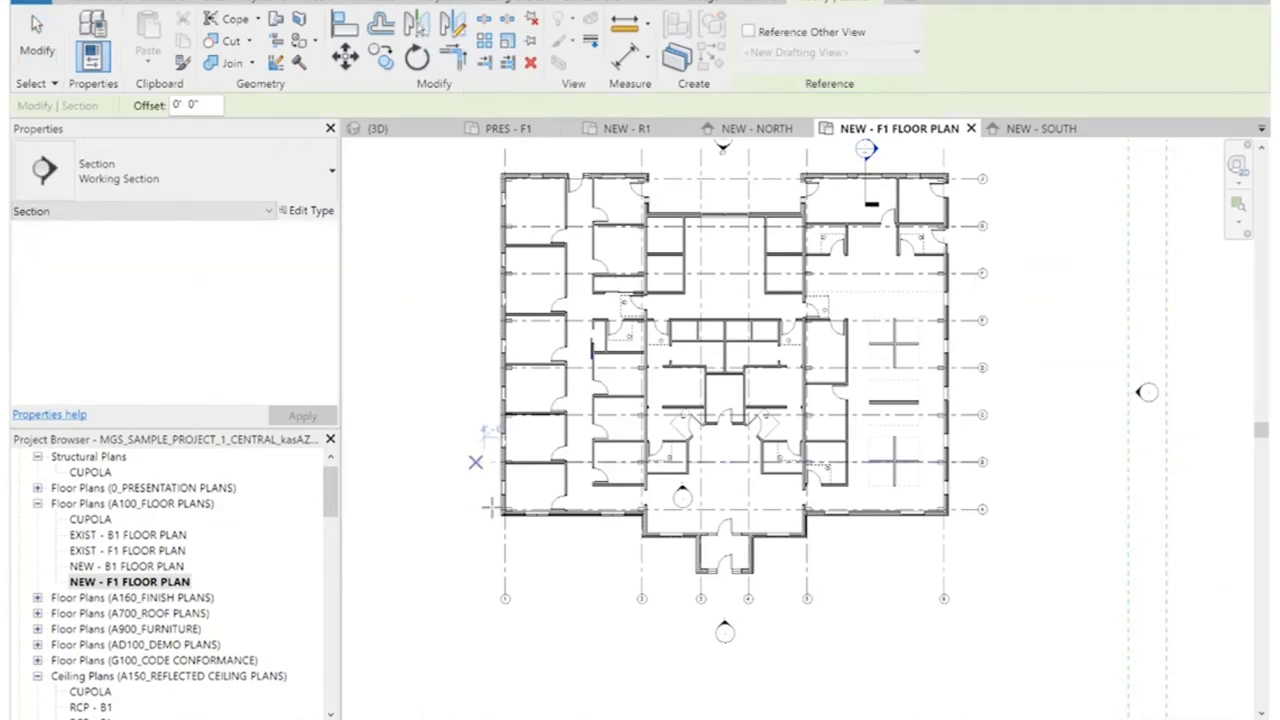
{"action": "left_click", "coordinate": [457, 491]}
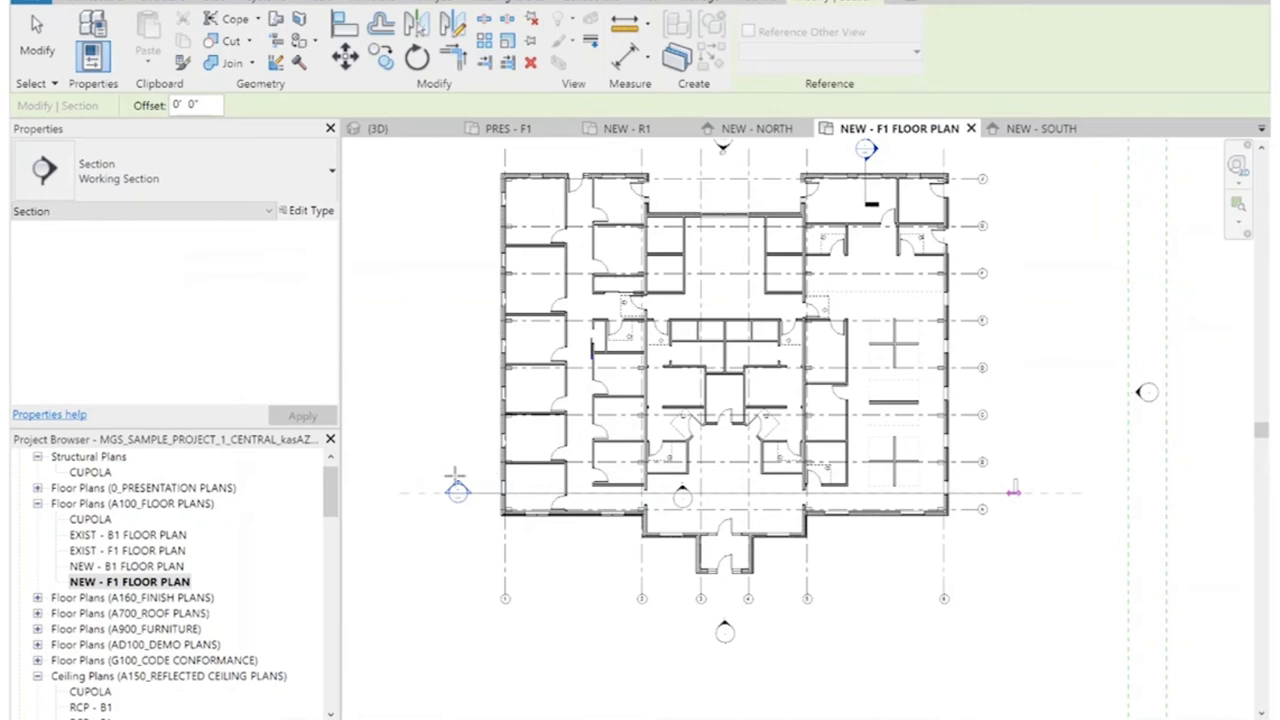
{"action": "key", "text": "Escape"}
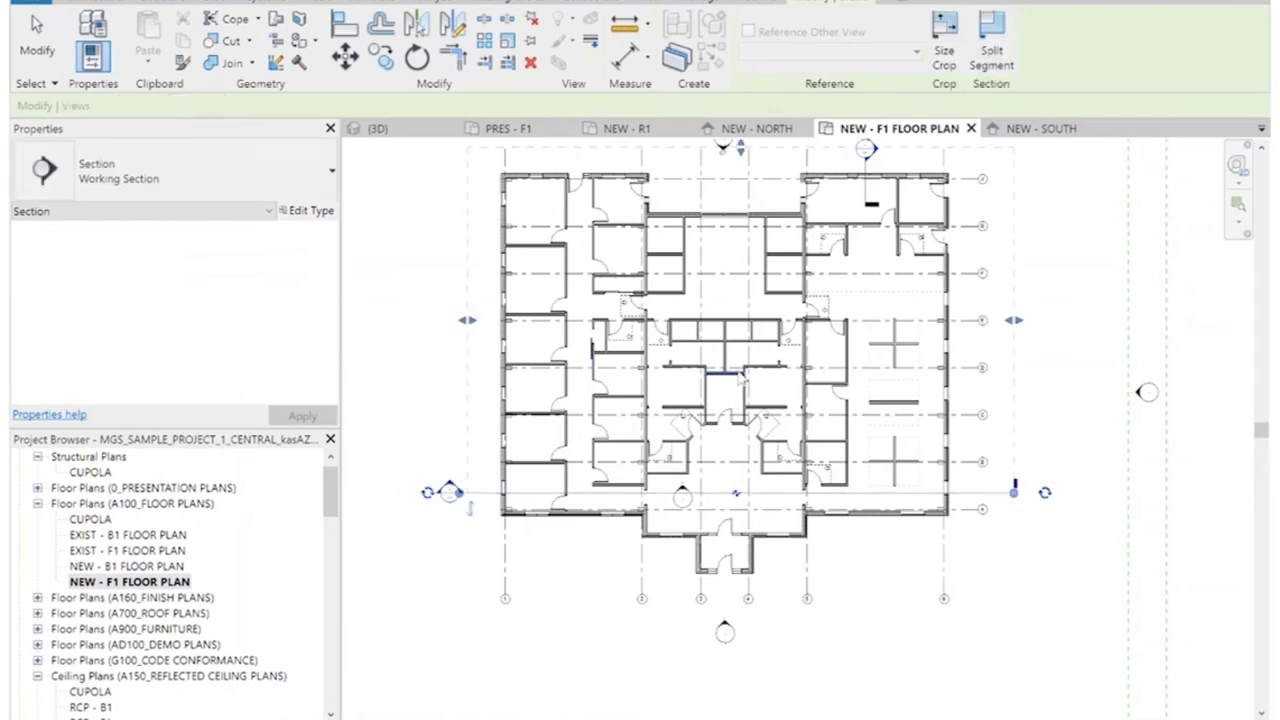
{"action": "double_click", "coordinate": [449, 490]}
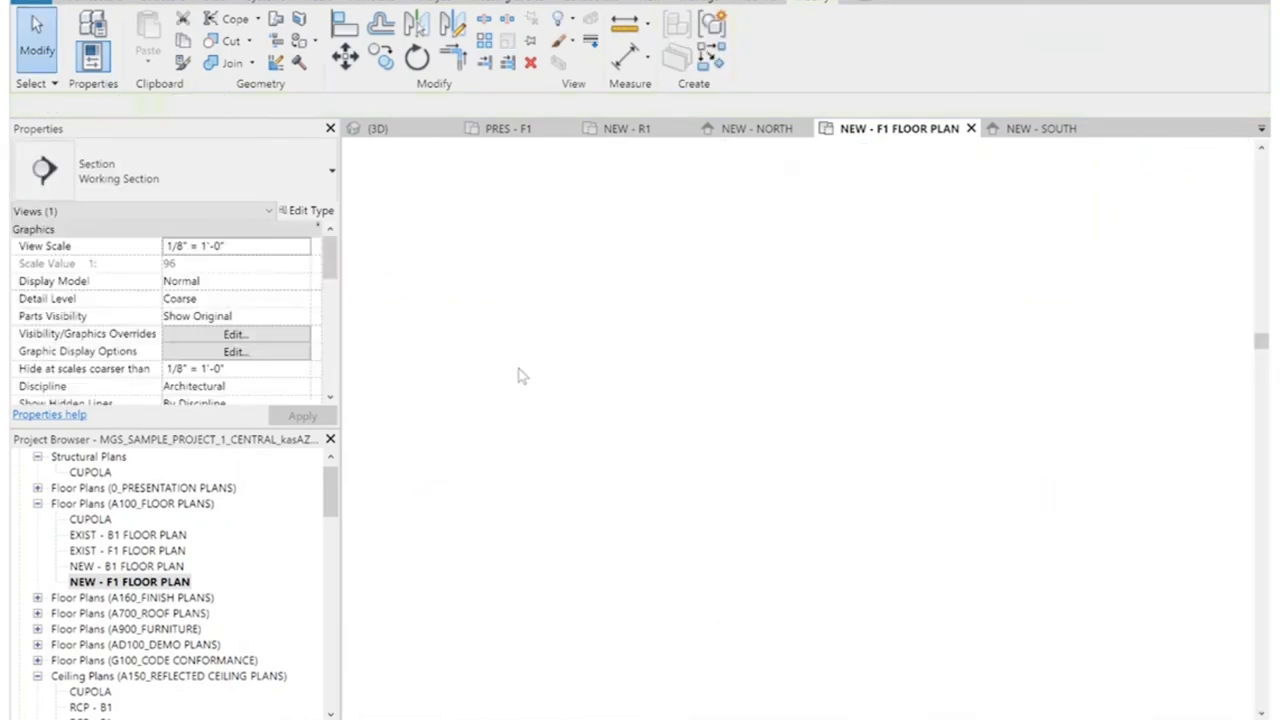
Examine in the section how the raised side walls on both sides sit between the main roof and the lower roofs.
{"action": "scroll", "coordinate": [668, 390], "scroll_direction": "up", "scroll_amount": 3}
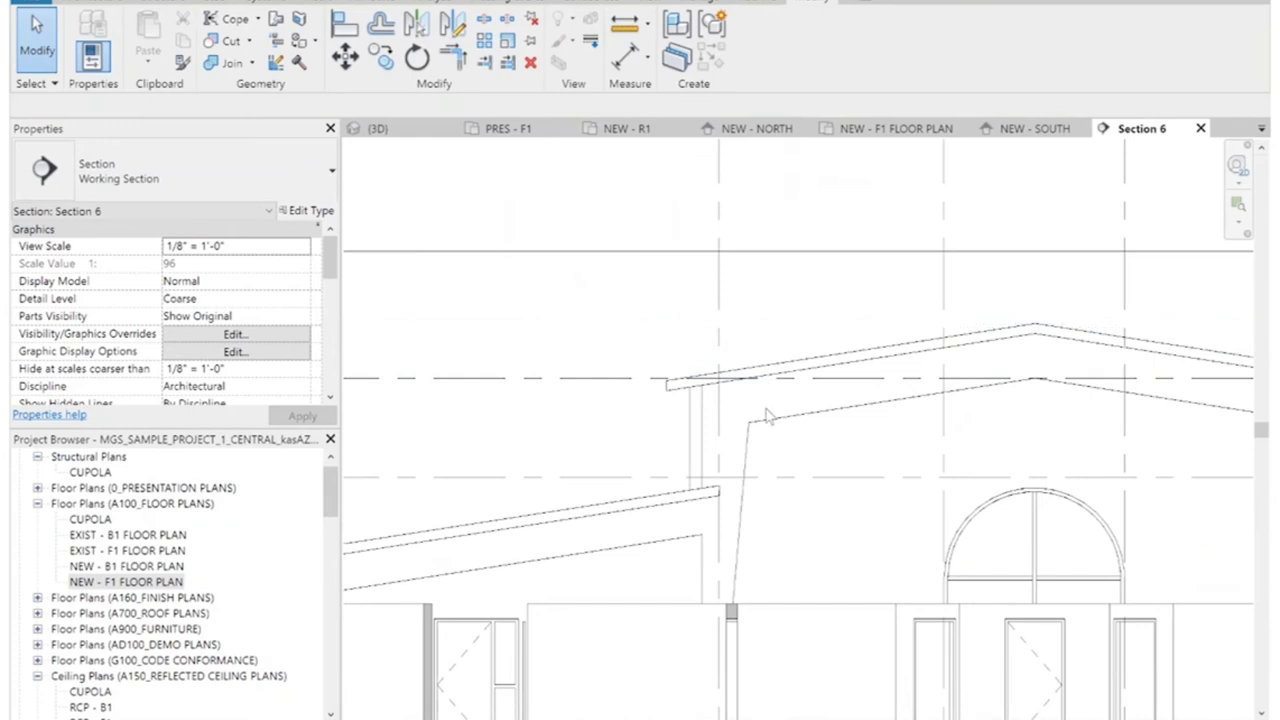
{"action": "left_click", "coordinate": [697, 416]}
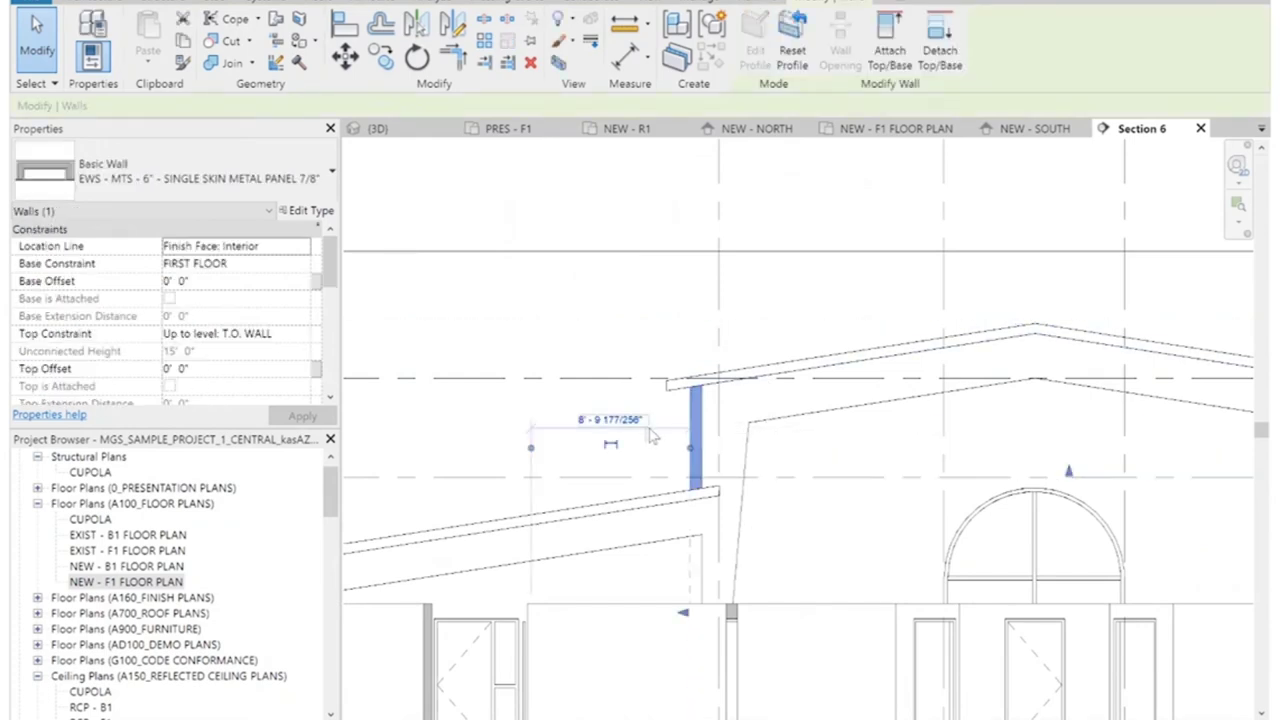
{"action": "scroll", "coordinate": [651, 435], "scroll_direction": "down", "scroll_amount": 3}
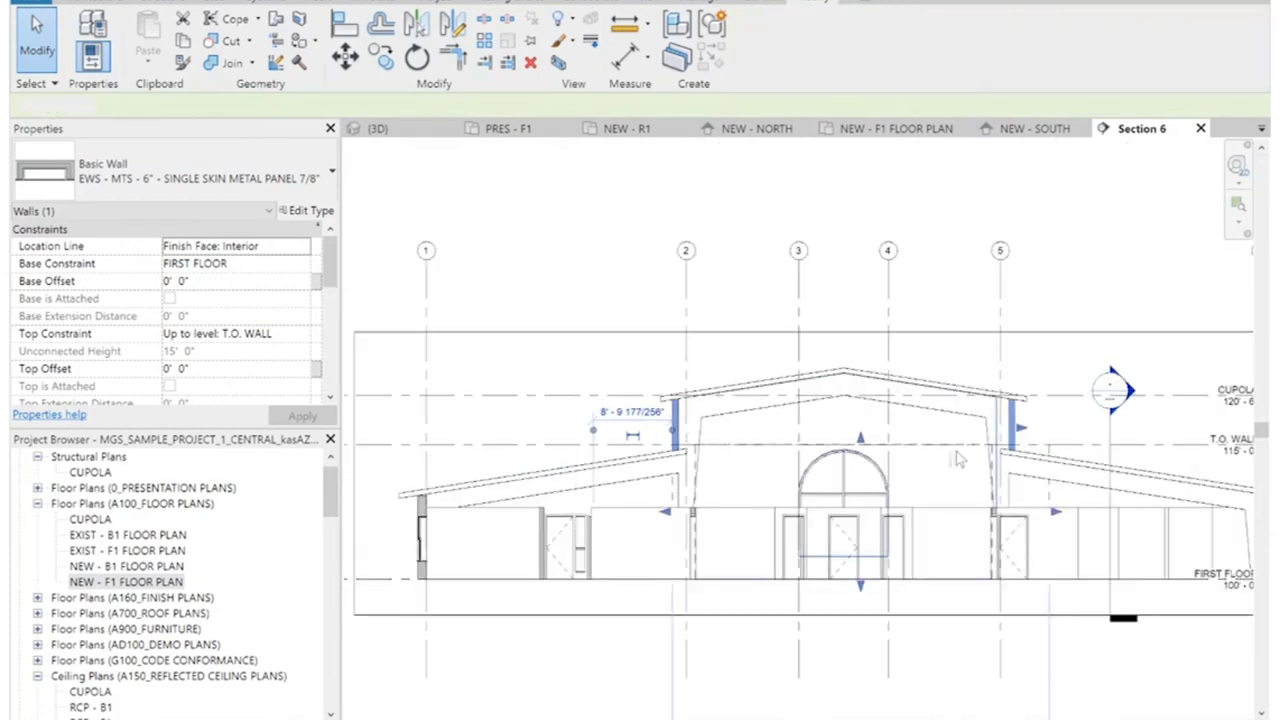
{"action": "scroll", "coordinate": [1018, 466], "scroll_direction": "up", "scroll_amount": 4}
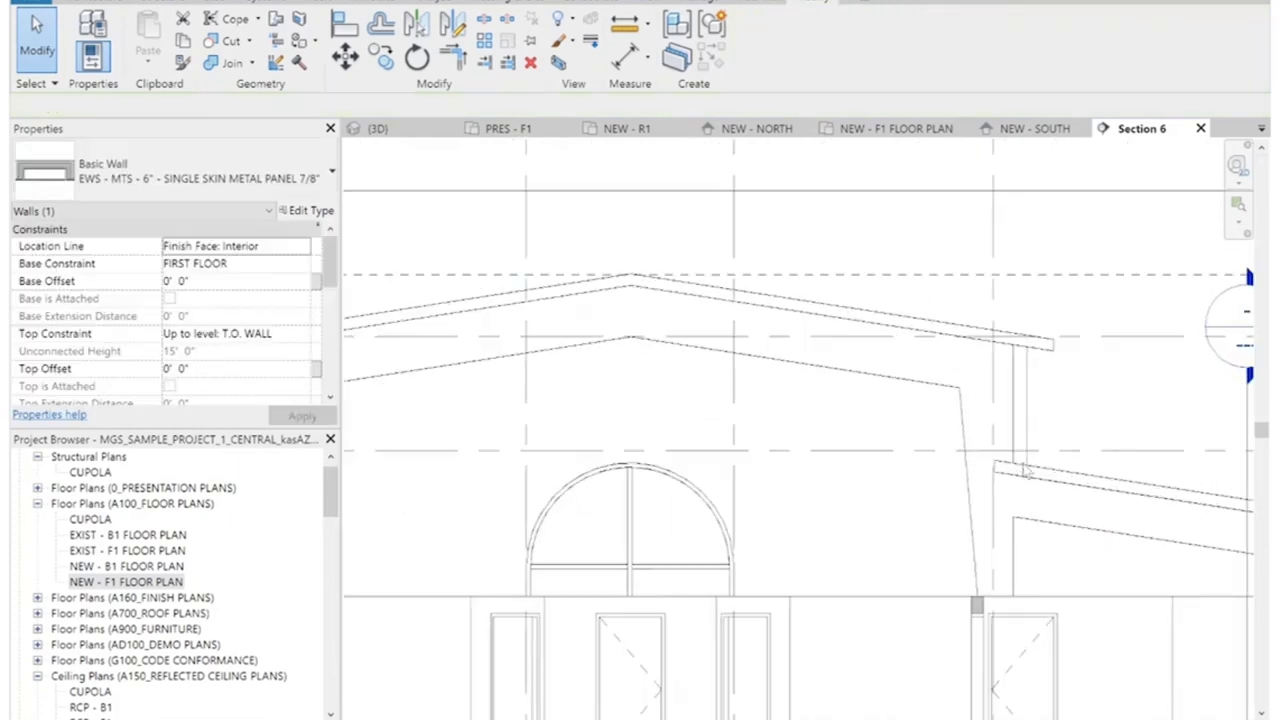
{"action": "scroll", "coordinate": [1025, 470], "scroll_direction": "up", "scroll_amount": 2}
{"action": "key", "text": "Escape"}
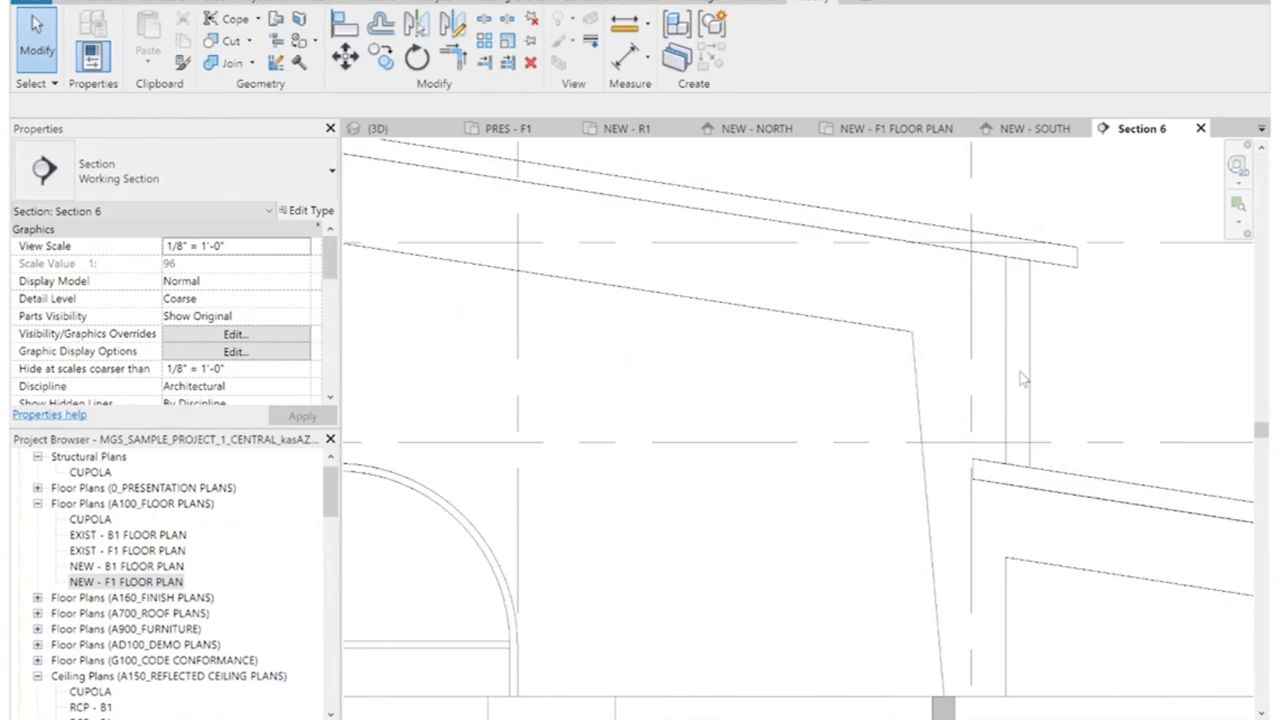
{"action": "scroll", "coordinate": [1022, 378], "scroll_direction": "down", "scroll_amount": 5}
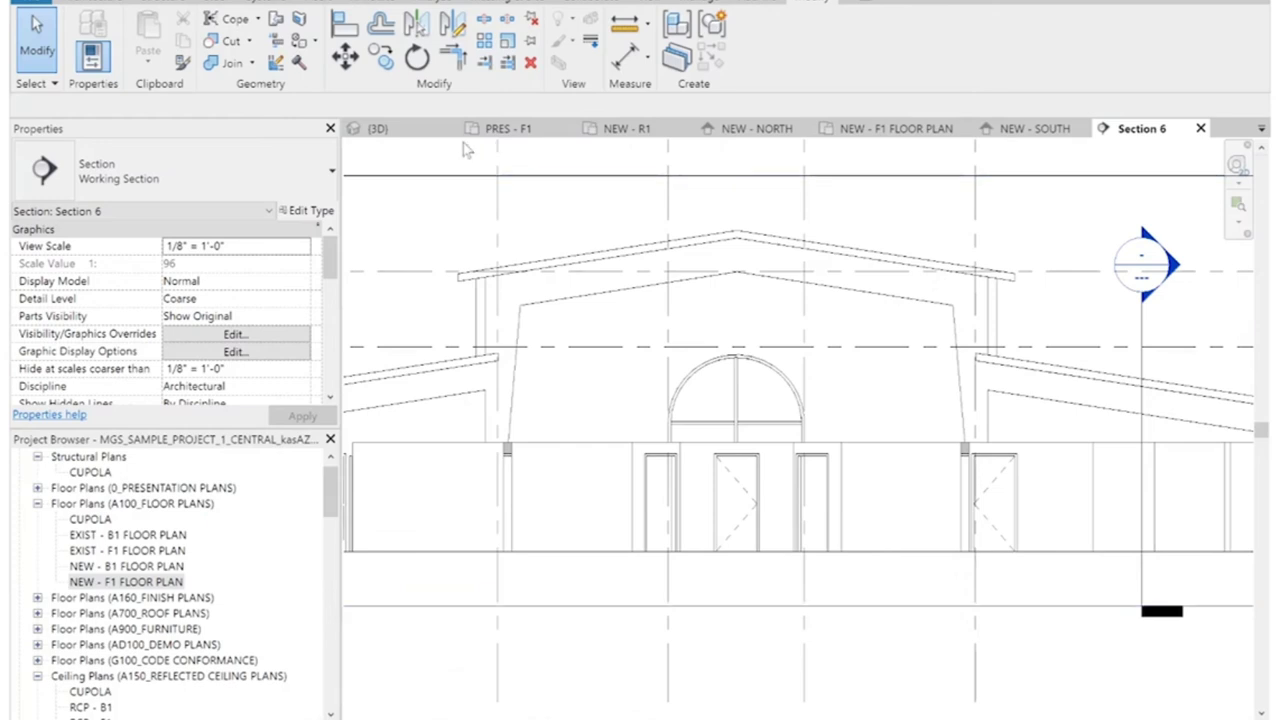
Examine the main side wall and adjacent column near opening 017B in the PRES - F1 plan.
{"action": "left_click", "coordinate": [516, 130]}
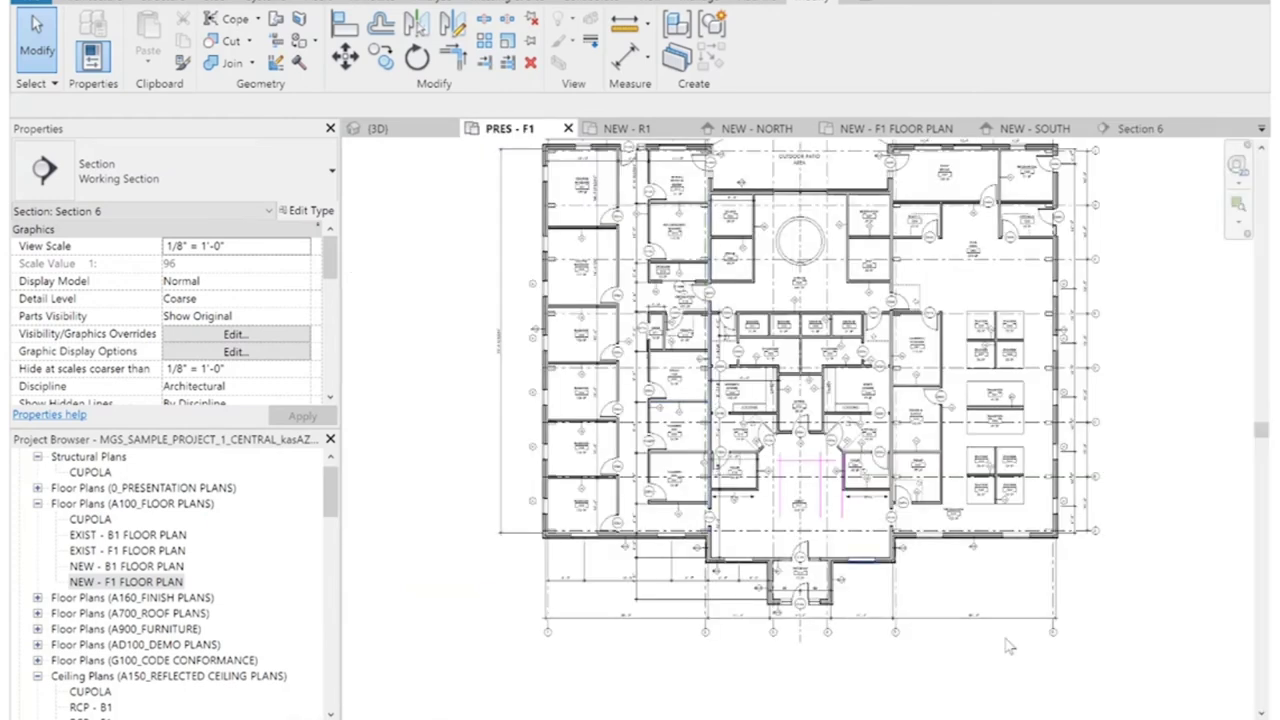
{"action": "scroll", "coordinate": [890, 562], "scroll_direction": "up", "scroll_amount": 3}
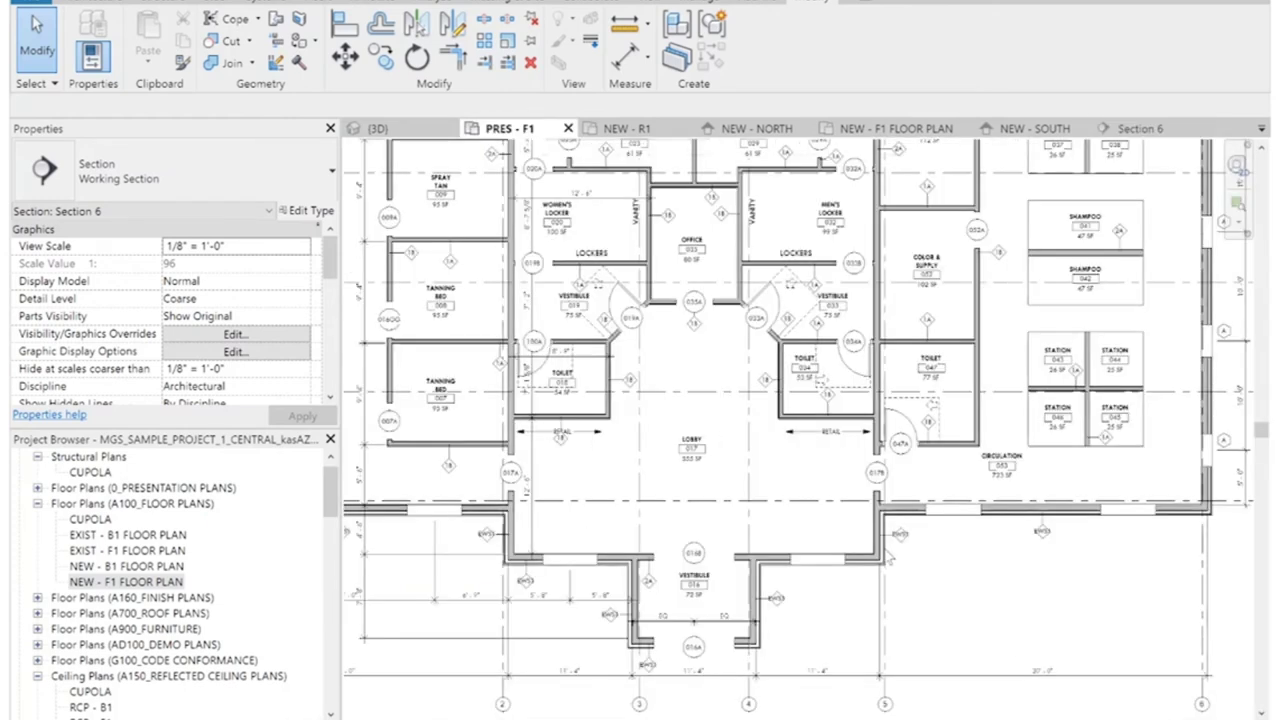
{"action": "scroll", "coordinate": [888, 560], "scroll_direction": "up", "scroll_amount": 4}
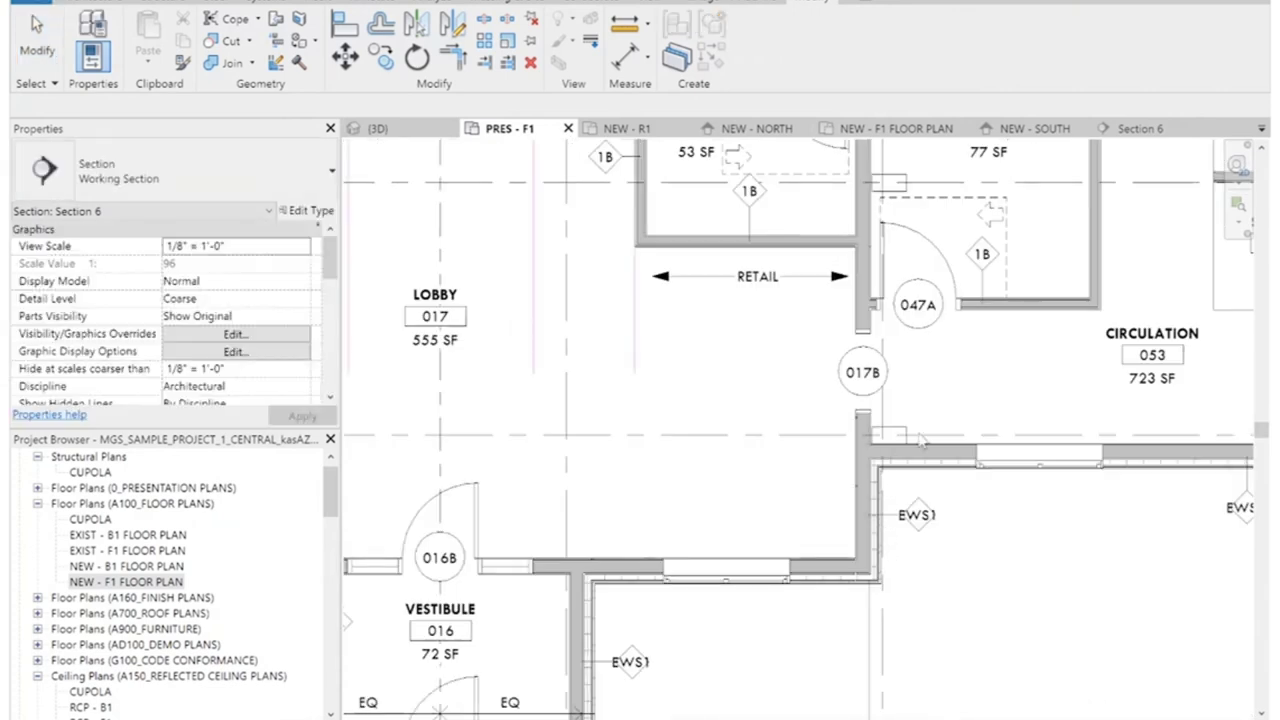
{"action": "scroll", "coordinate": [920, 438], "scroll_direction": "up", "scroll_amount": 4}
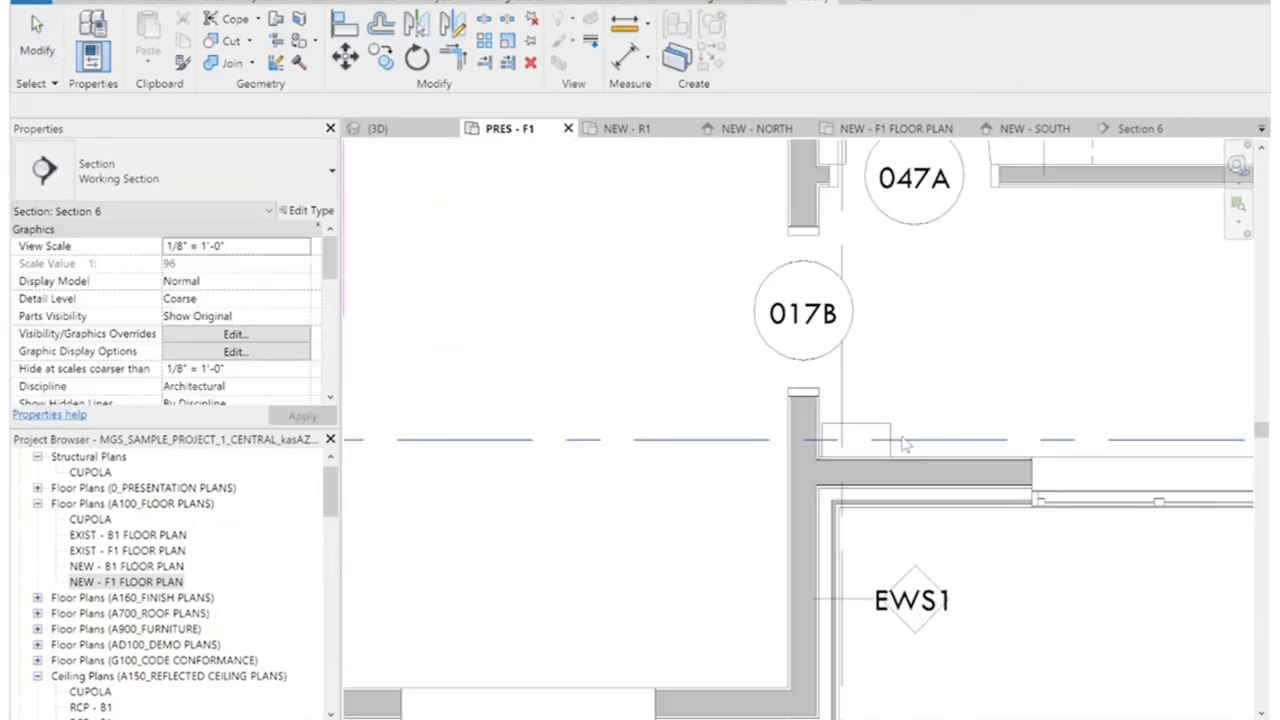
{"action": "left_click", "coordinate": [807, 540]}
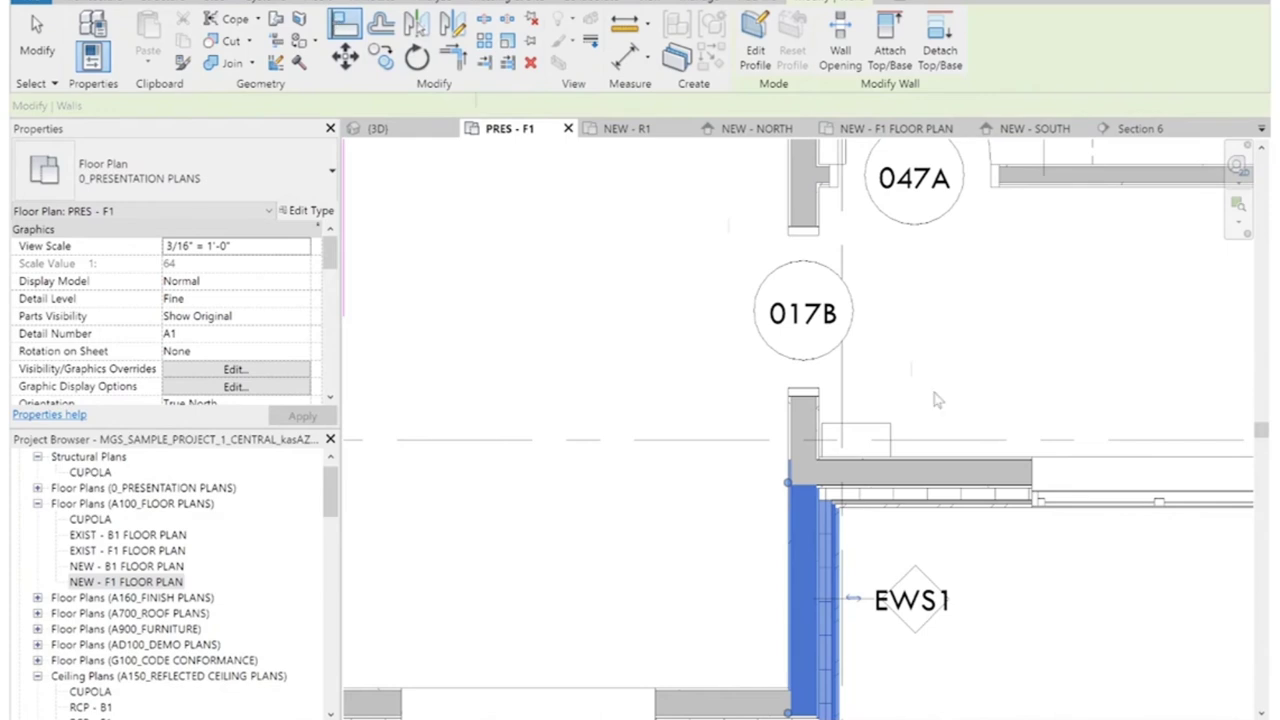
{"action": "key", "text": "Escape"}
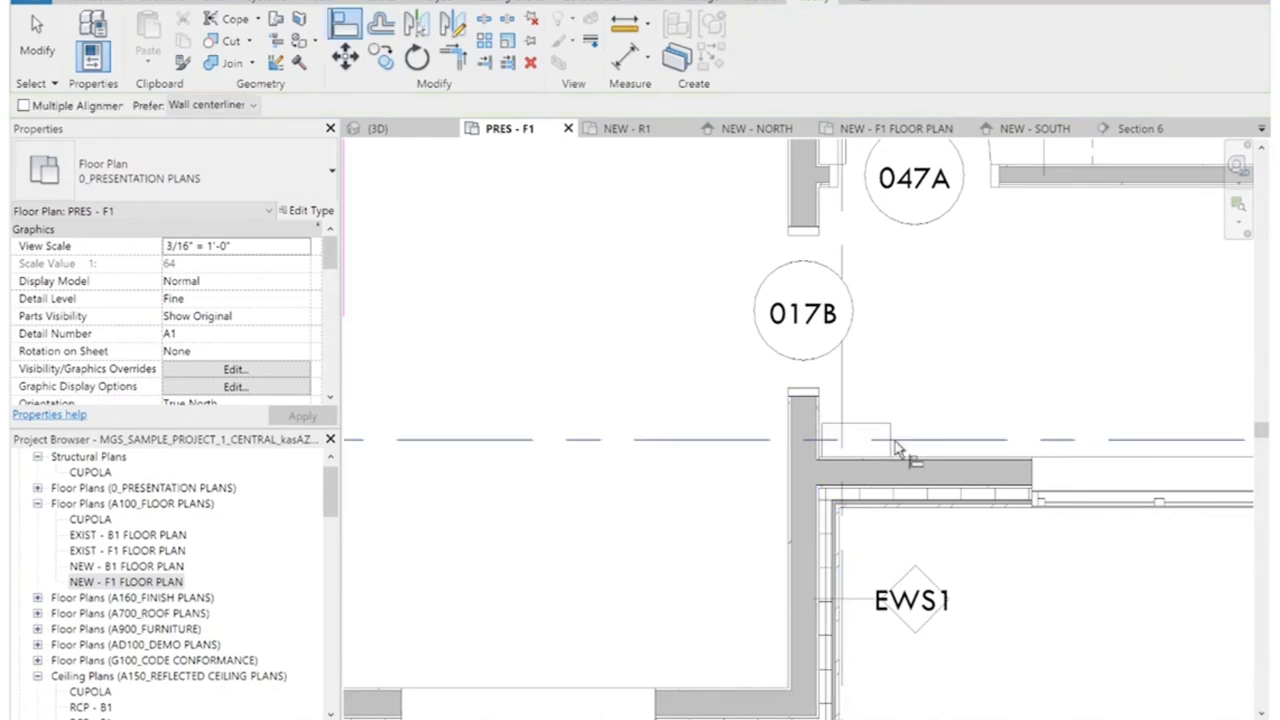
{"action": "left_click", "coordinate": [886, 458]}
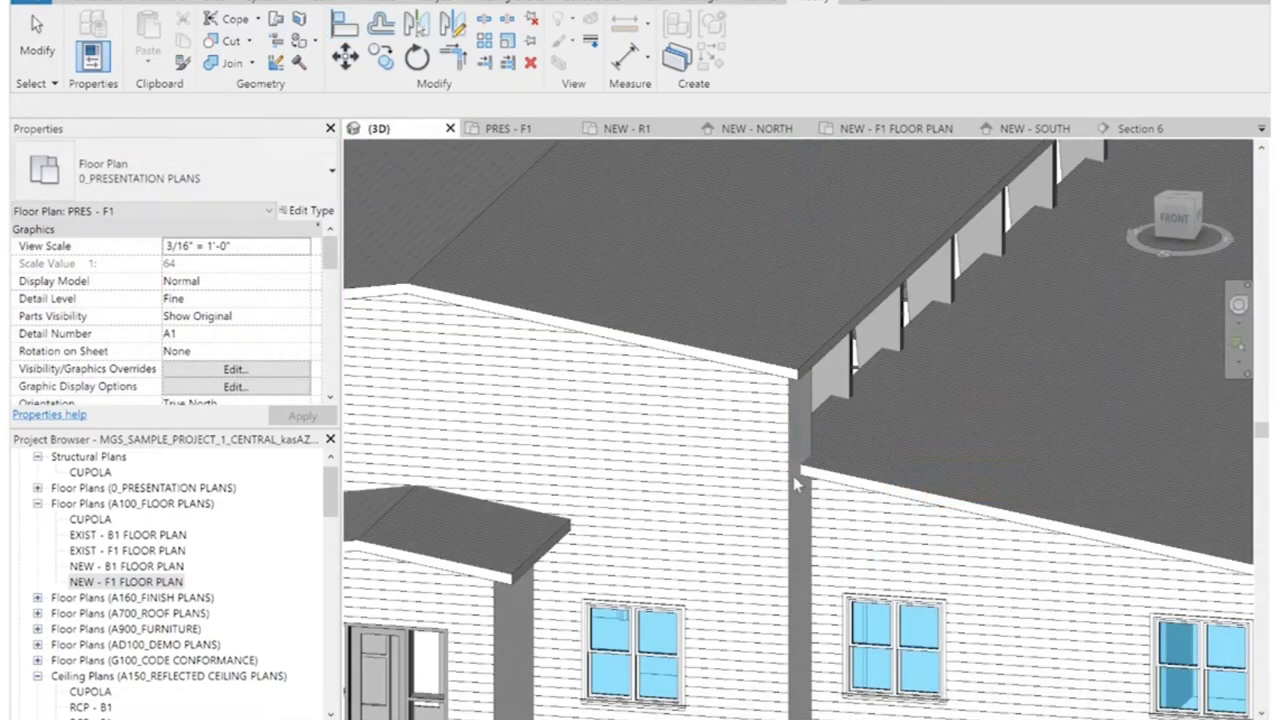
Copy the short side wall at the main gable's corner a short distance toward the rear, working from the right side of the 3D model.
{"action": "scroll", "coordinate": [859, 372], "scroll_direction": "down", "scroll_amount": 5}
{"action": "scroll", "coordinate": [1034, 233], "scroll_direction": "up", "scroll_amount": 3}
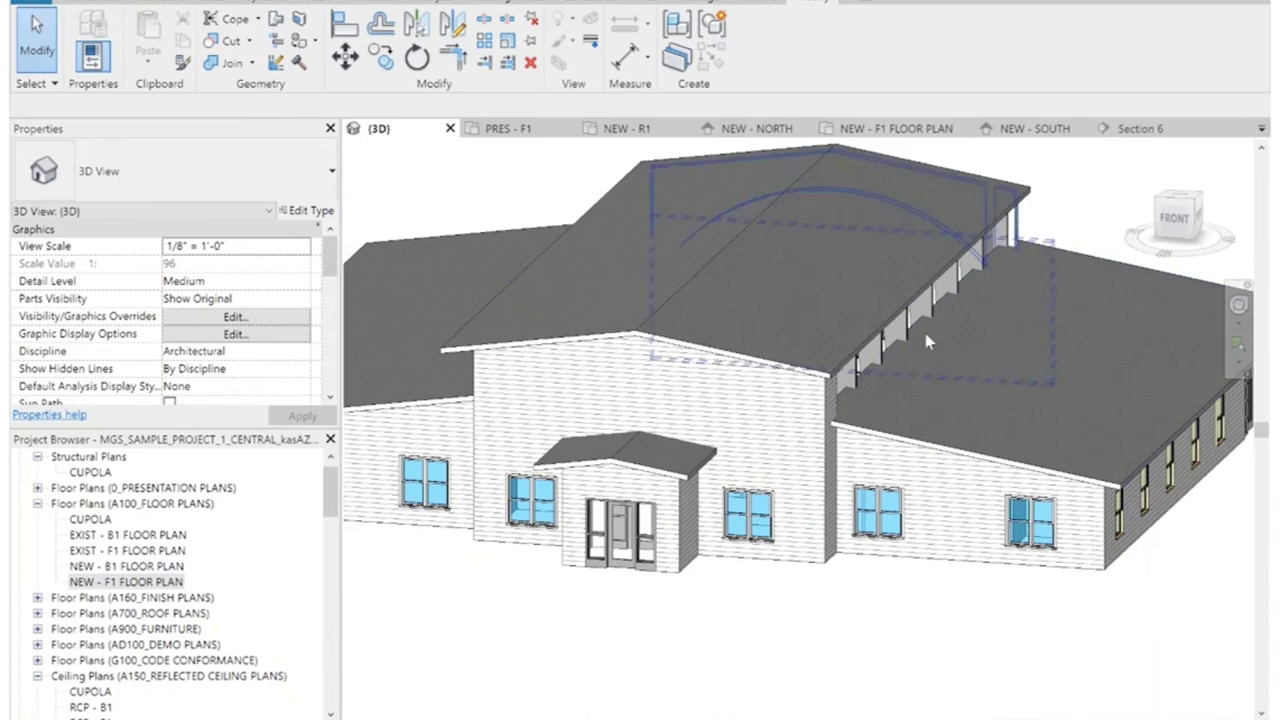
{"action": "left_click", "coordinate": [826, 490]}
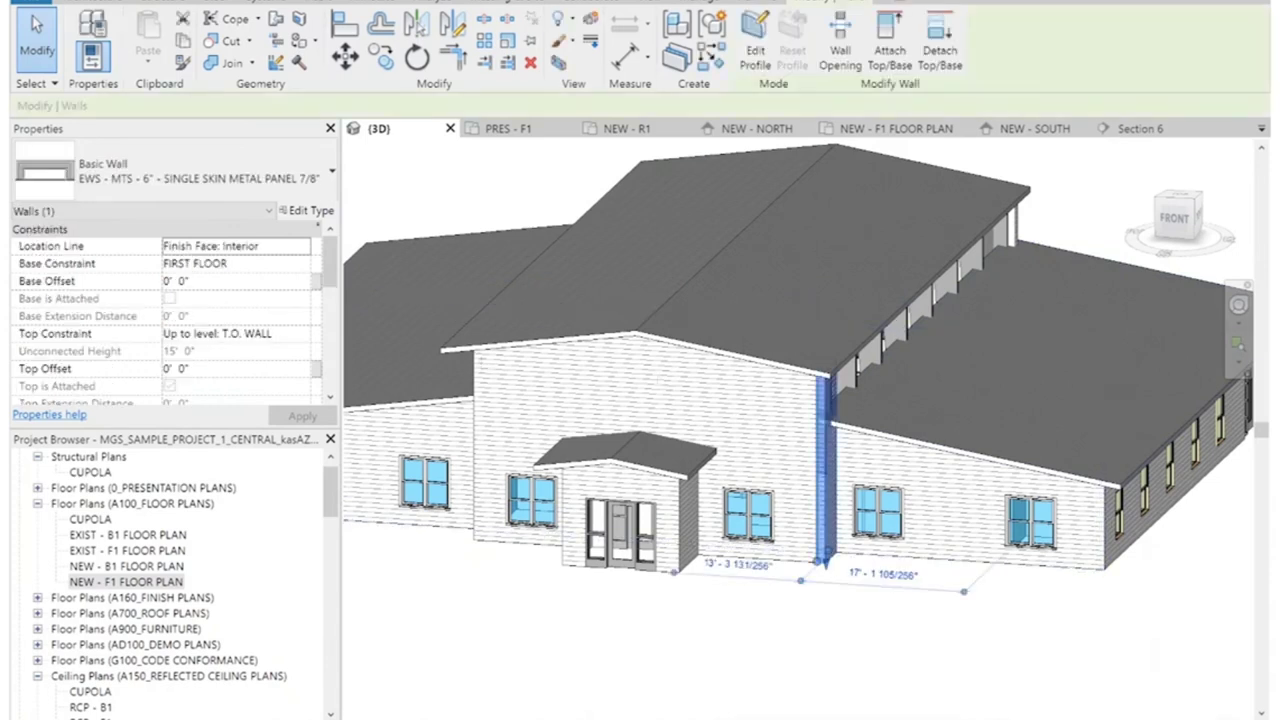
{"action": "left_click", "coordinate": [1205, 228]}
{"action": "scroll", "coordinate": [640, 370], "scroll_direction": "down", "scroll_amount": 2}
{"action": "scroll", "coordinate": [577, 346], "scroll_direction": "down", "scroll_amount": 1}
{"action": "left_click", "coordinate": [577, 346]}
{"action": "left_click", "coordinate": [693, 302]}
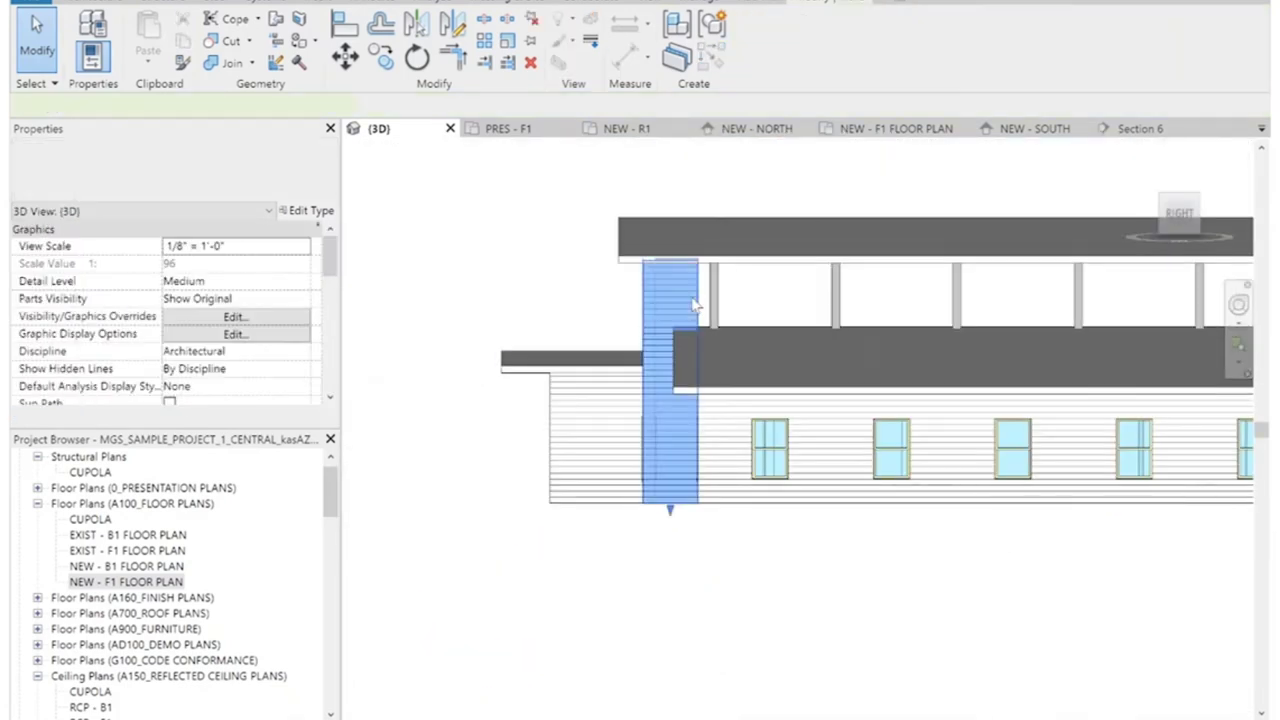
{"action": "left_click", "coordinate": [780, 228]}
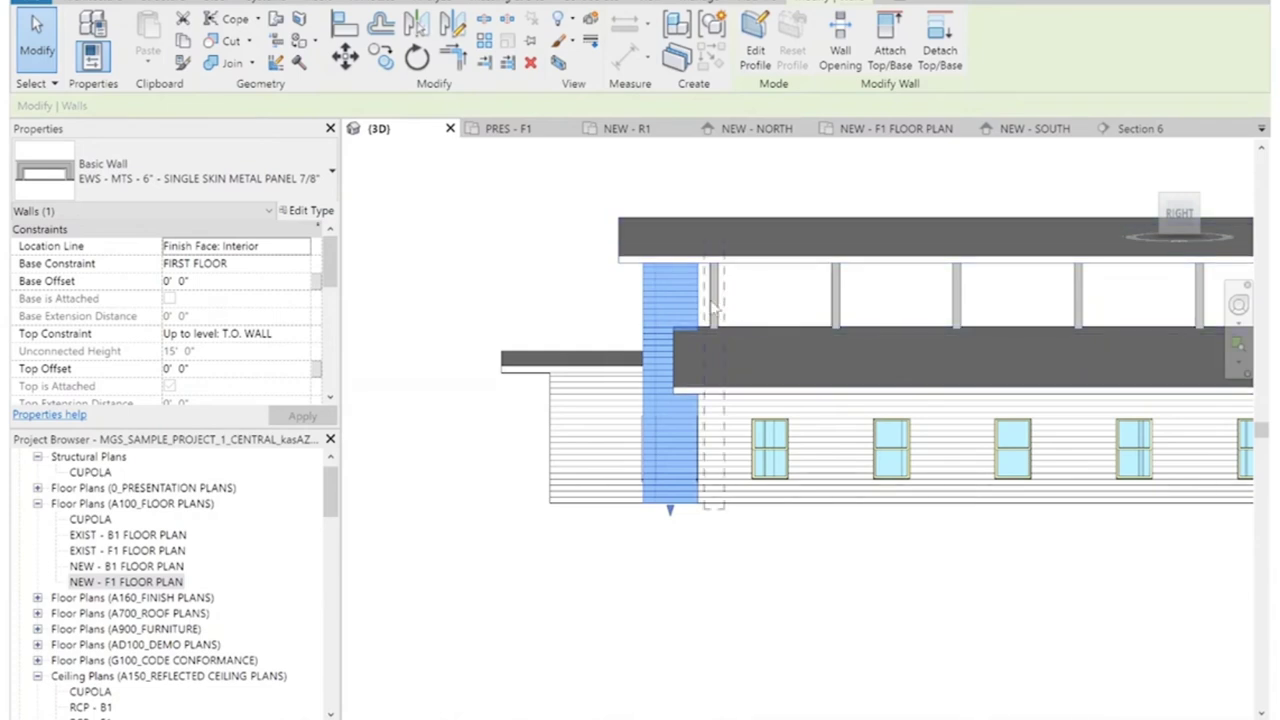
{"action": "middle_click_drag", "start_coordinate": [768, 328], "coordinate": [598, 331]}
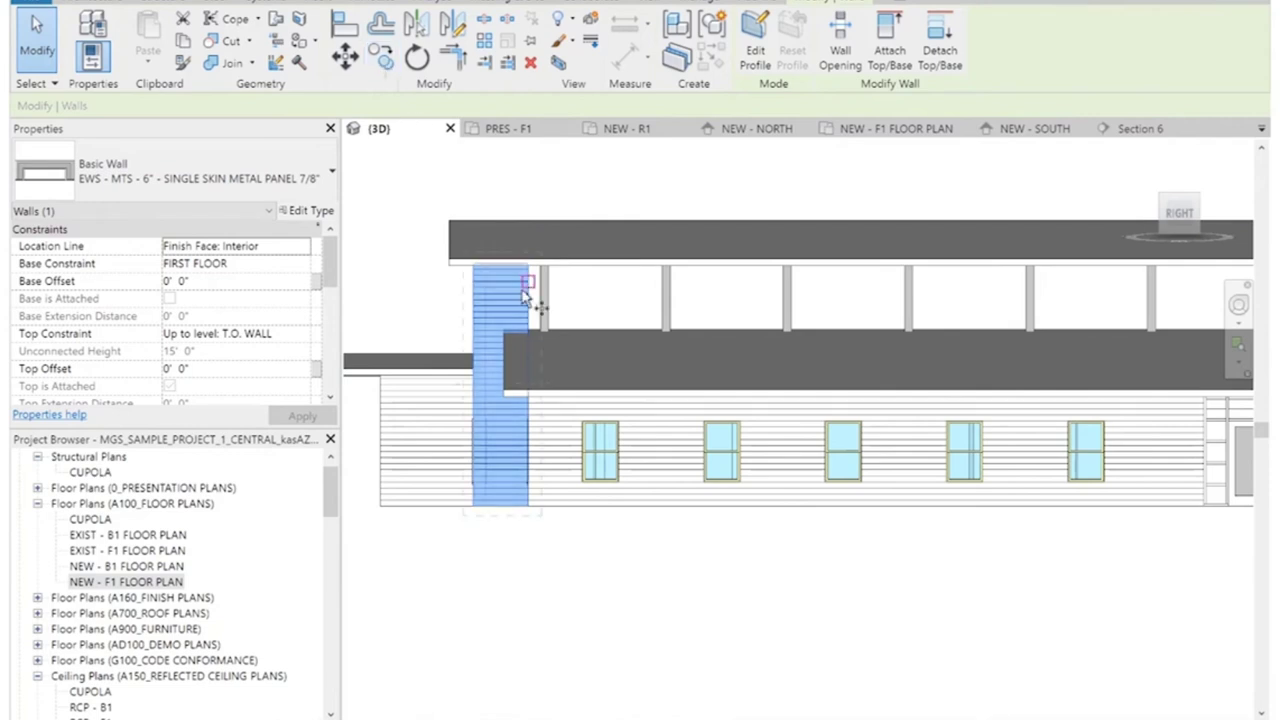
{"action": "left_click", "coordinate": [687, 356]}
Edit the copied wall's profile, raising its bottom edge to just above the top of the lower side roof.
{"action": "left_click", "coordinate": [757, 55]}
{"action": "left_click", "coordinate": [756, 384]}
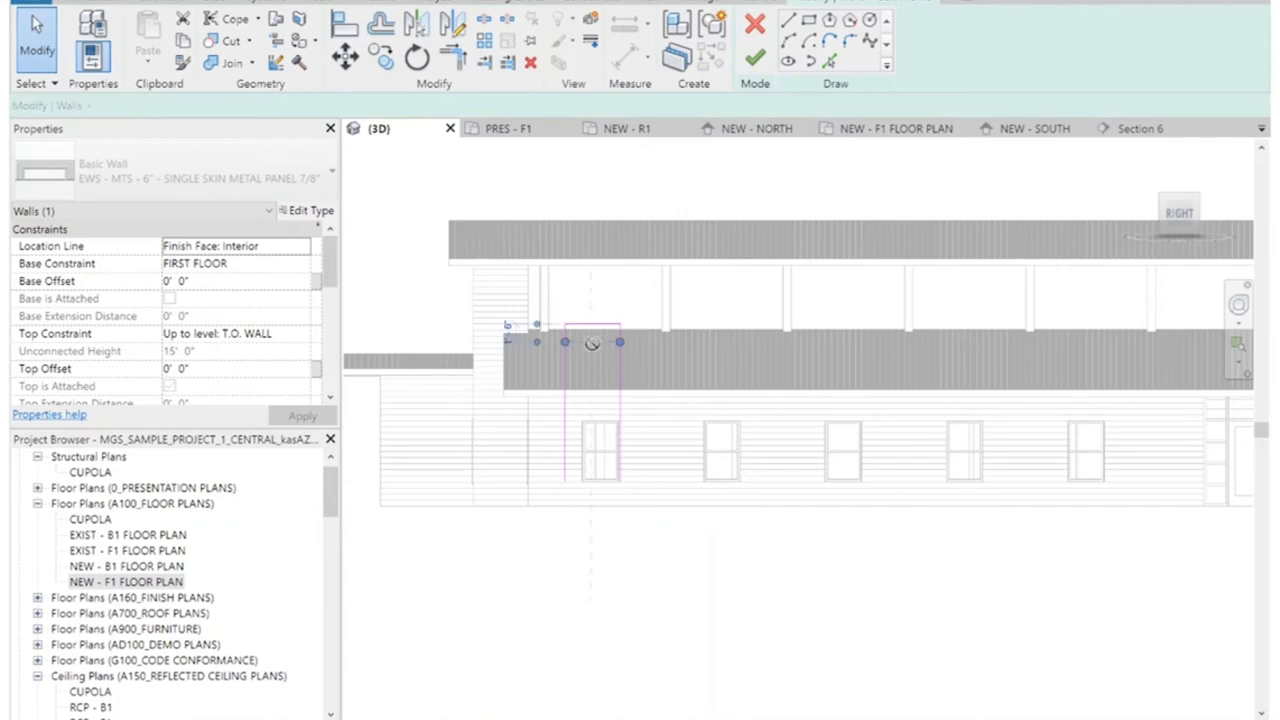
{"action": "left_click", "coordinate": [1200, 719]}
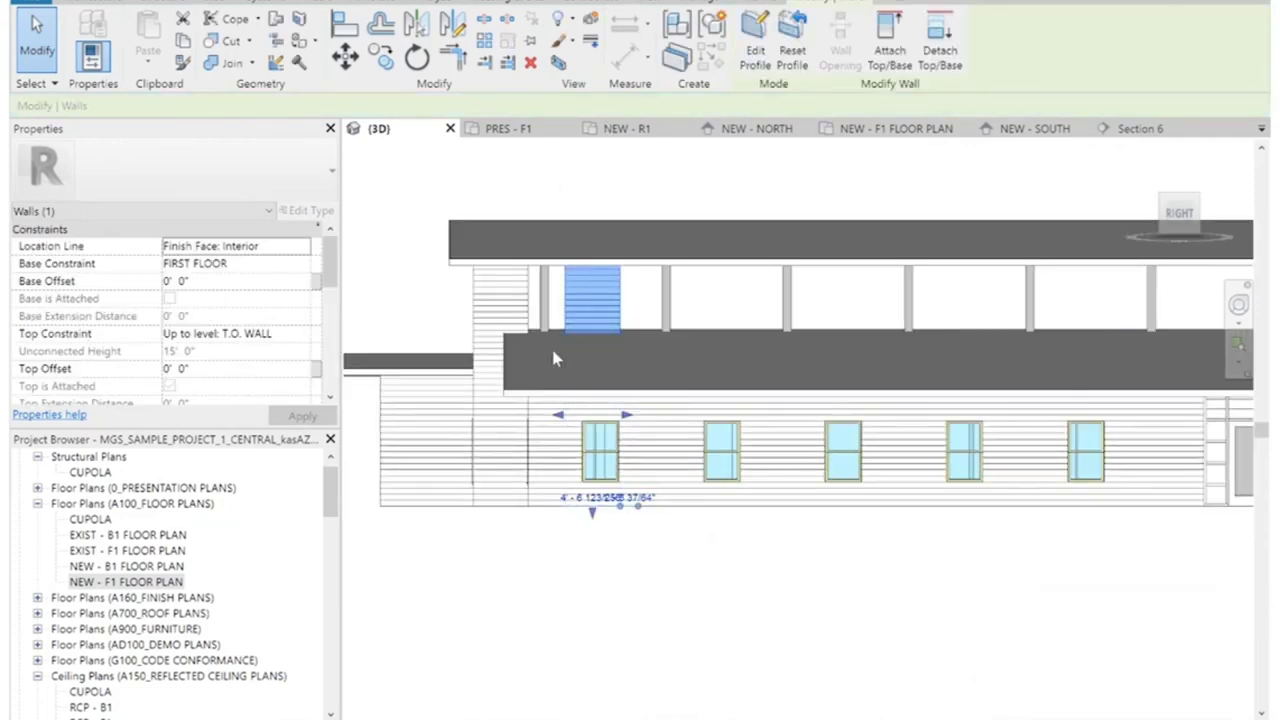
Stretch the clerestory wall forward to the short side wall and back to the rearmost column, closing the gap between the two roofs.
{"action": "scroll", "coordinate": [565, 420], "scroll_direction": "up", "scroll_amount": 4}
{"action": "left_click_drag", "start_coordinate": [508, 260], "coordinate": [500, 237]}
{"action": "scroll", "coordinate": [531, 354], "scroll_direction": "down", "scroll_amount": 5}
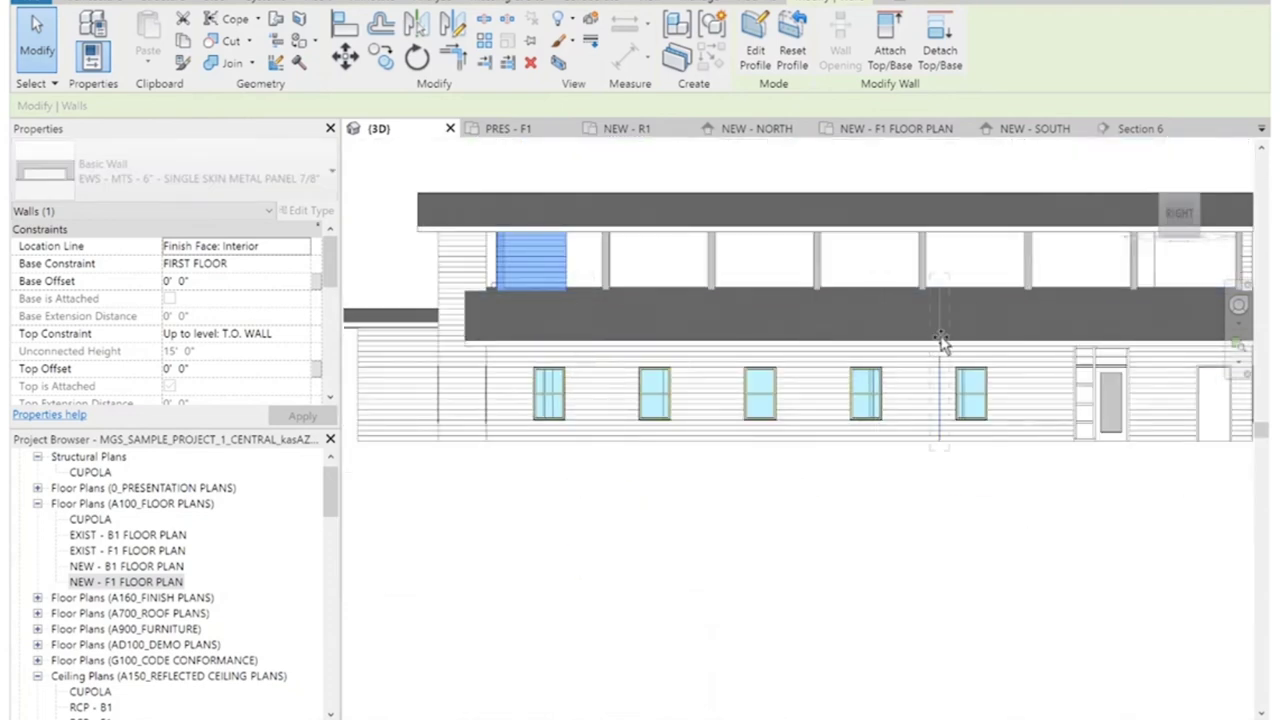
{"action": "middle_click_drag", "start_coordinate": [943, 343], "coordinate": [674, 349]}
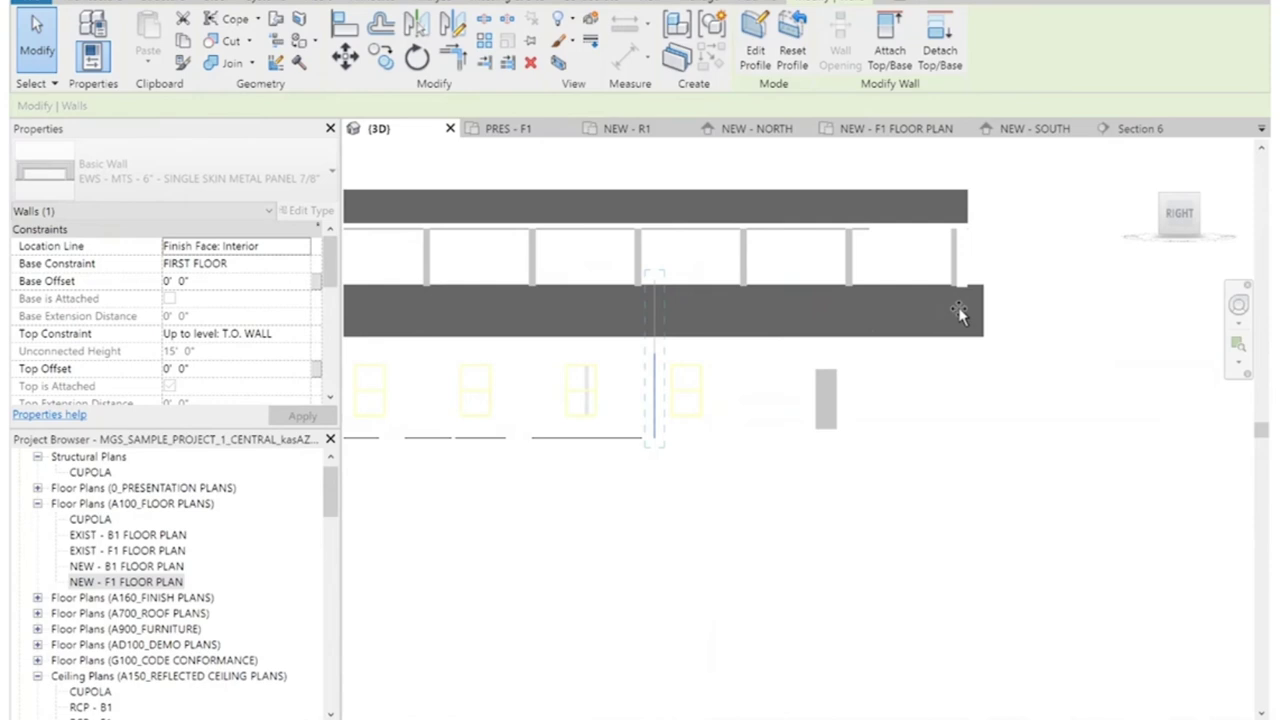
{"action": "left_click_drag", "start_coordinate": [960, 313], "coordinate": [993, 370]}
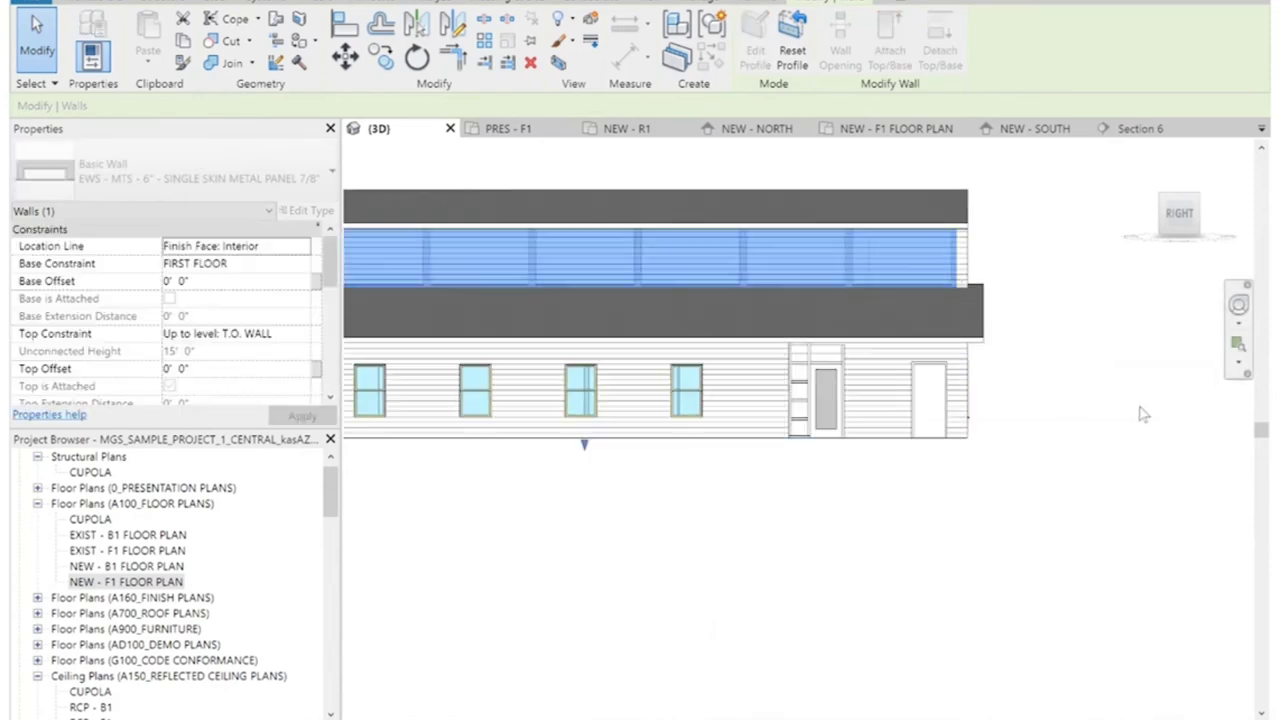
{"action": "left_click", "coordinate": [1110, 373]}
Align the rear edge of the main gable roof with the rear edge of the lower side roof.
{"action": "scroll", "coordinate": [1110, 373], "scroll_direction": "down", "scroll_amount": 3}
{"action": "scroll", "coordinate": [486, 323], "scroll_direction": "up", "scroll_amount": 4}
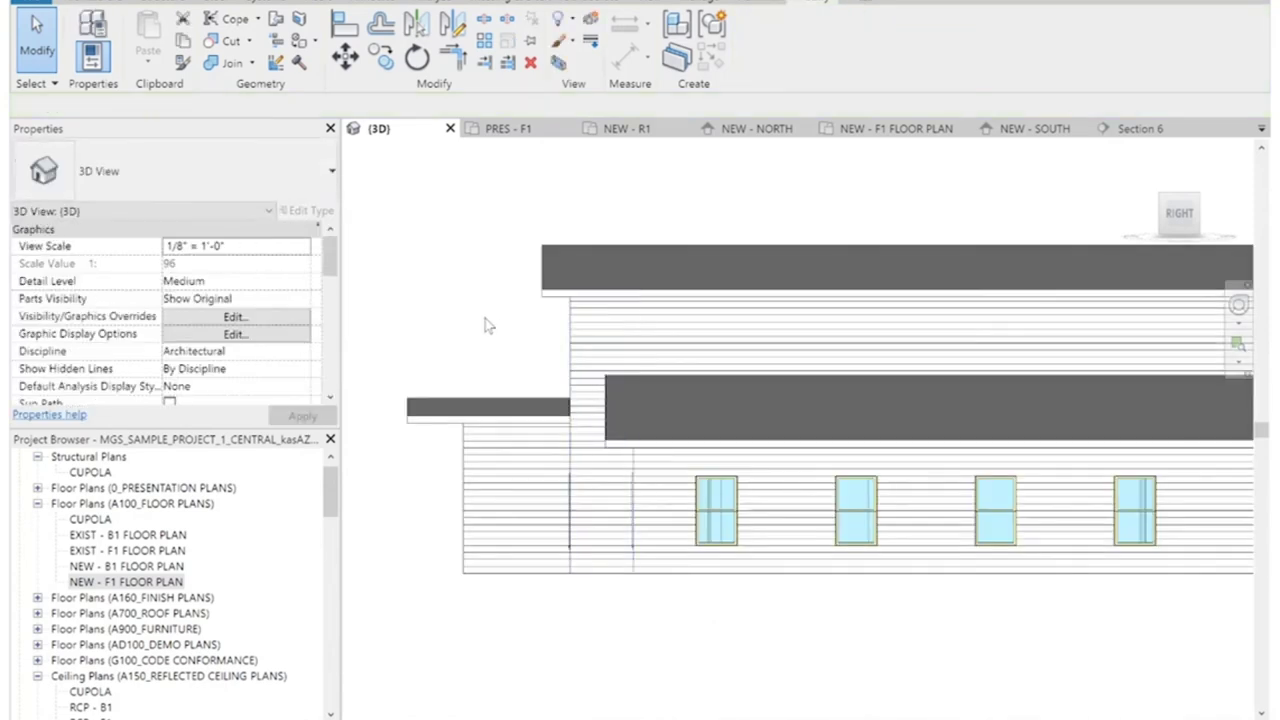
{"action": "scroll", "coordinate": [477, 318], "scroll_direction": "down", "scroll_amount": 2}
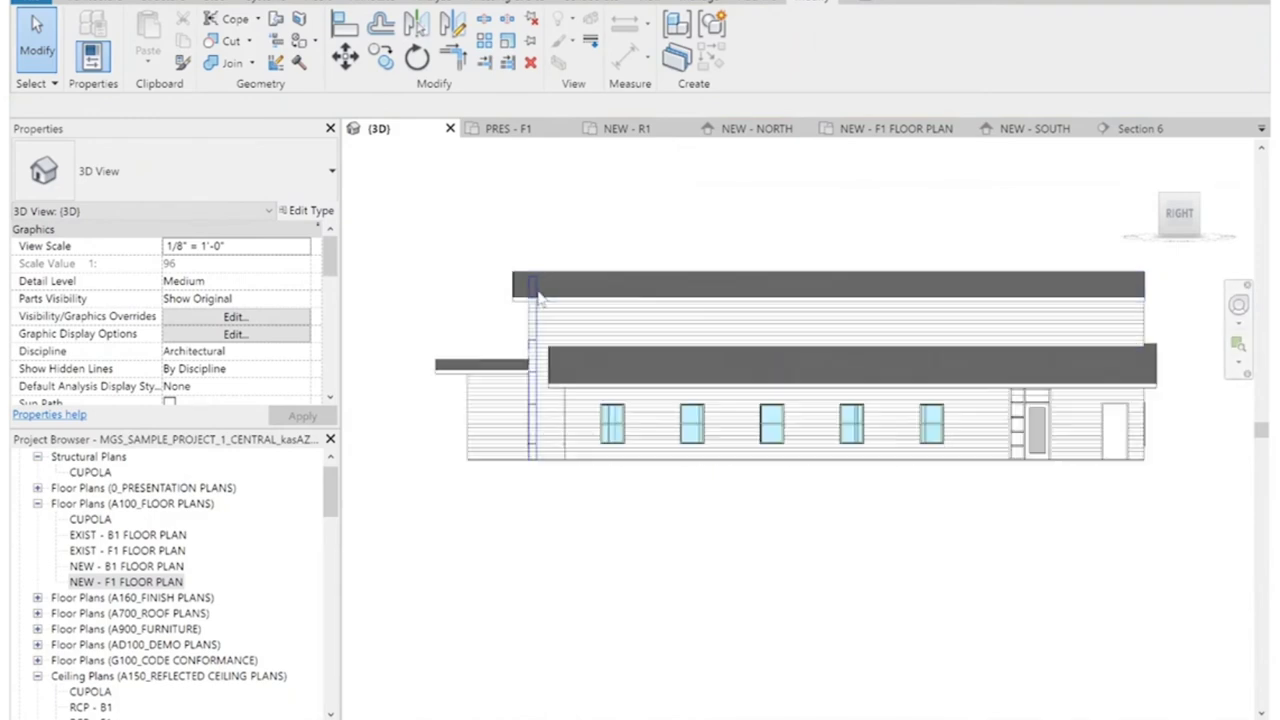
{"action": "left_click", "coordinate": [845, 300]}
{"action": "scroll", "coordinate": [845, 300], "scroll_direction": "up", "scroll_amount": 2}
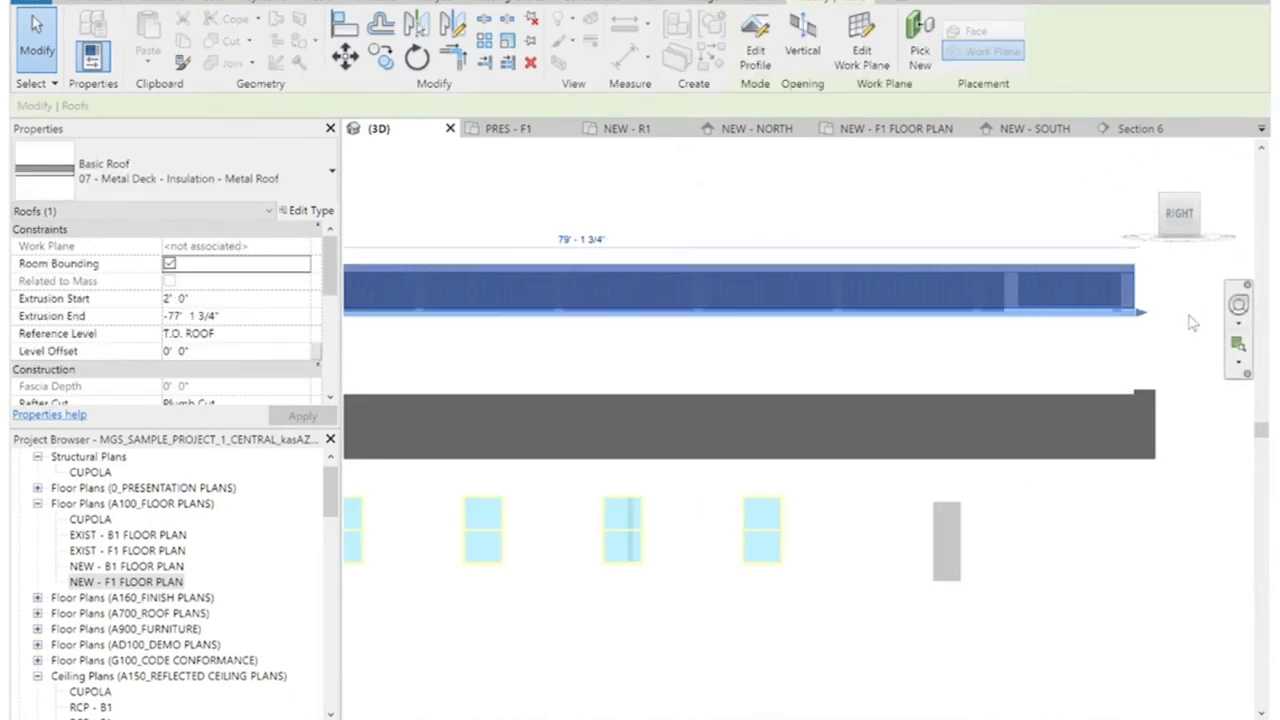
{"action": "left_click", "coordinate": [1170, 202]}
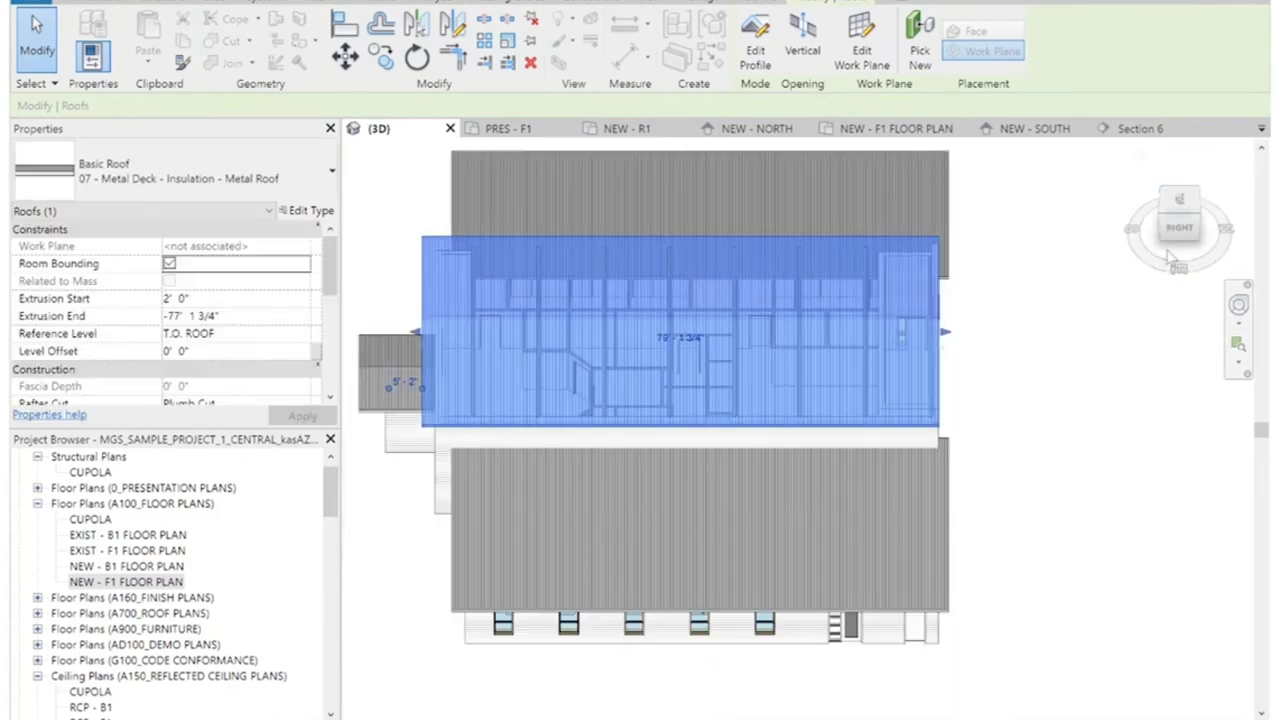
{"action": "left_click", "coordinate": [1175, 262]}
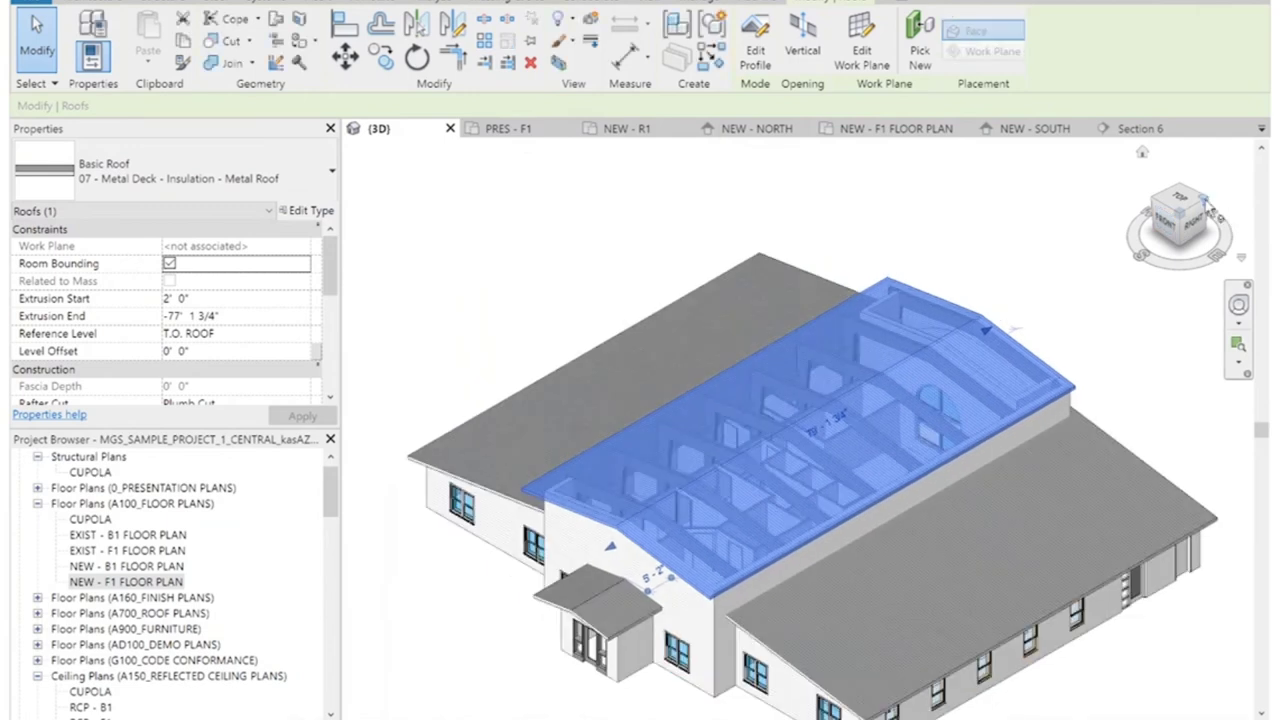
{"action": "left_click", "coordinate": [1204, 201]}
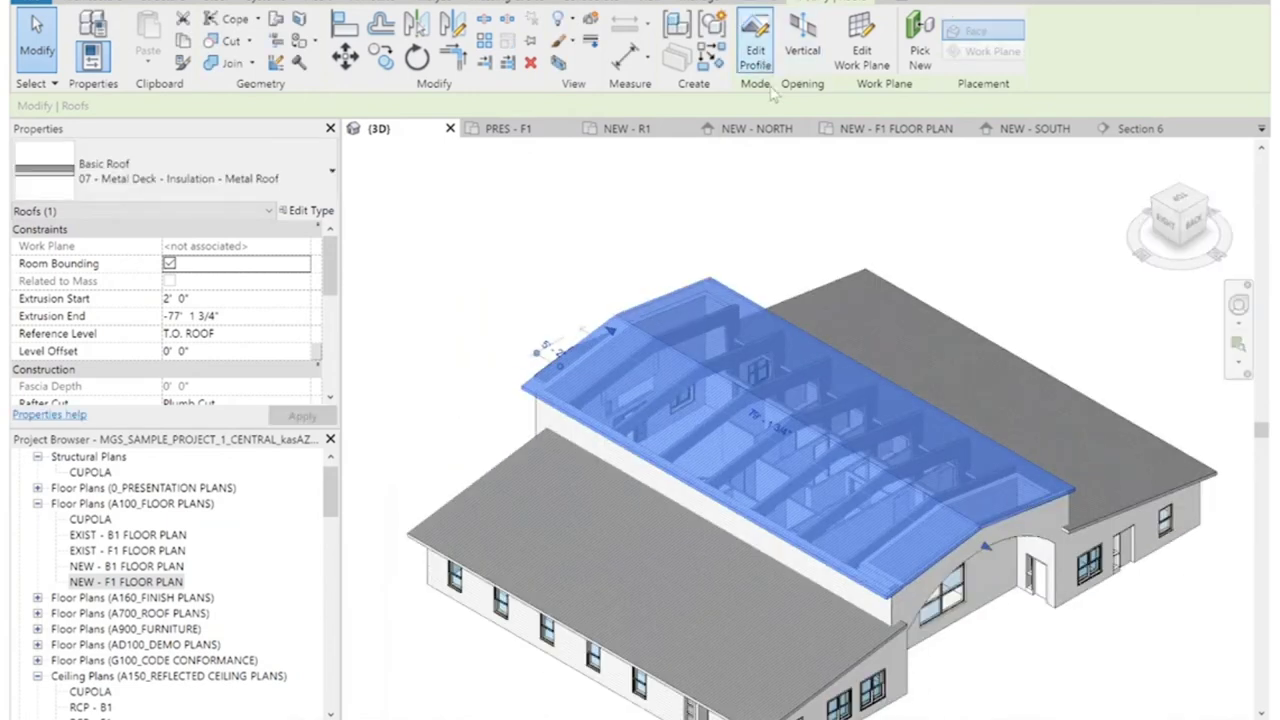
{"action": "left_click", "coordinate": [344, 24]}
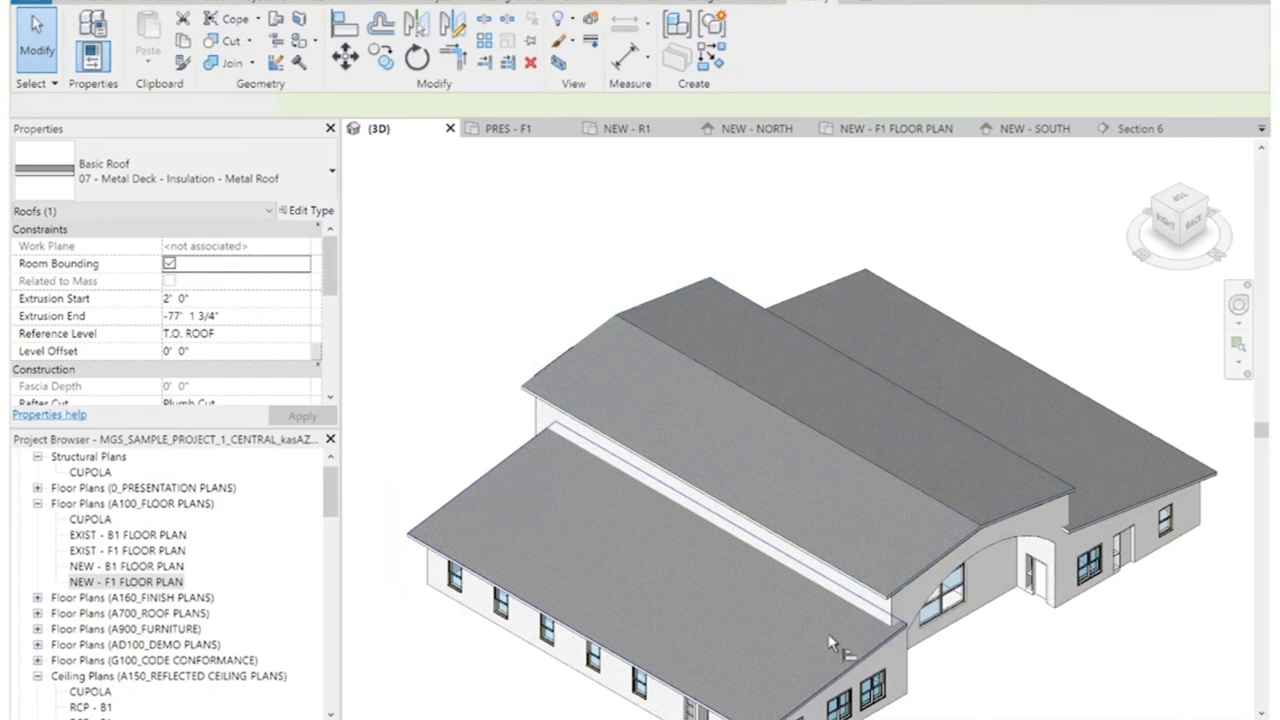
{"action": "scroll", "coordinate": [882, 635], "scroll_direction": "up", "scroll_amount": 3}
{"action": "left_click", "coordinate": [883, 659]}
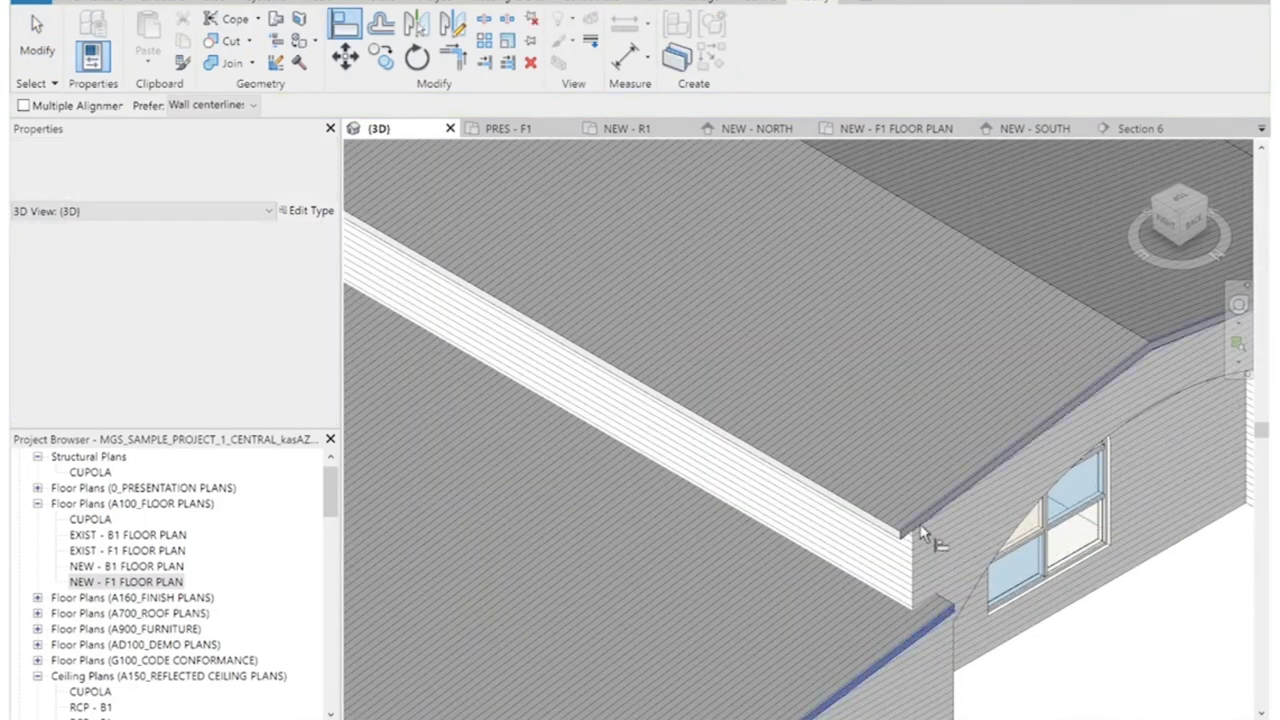
{"action": "left_click", "coordinate": [889, 516]}
{"action": "scroll", "coordinate": [756, 426], "scroll_direction": "down", "scroll_amount": 8}
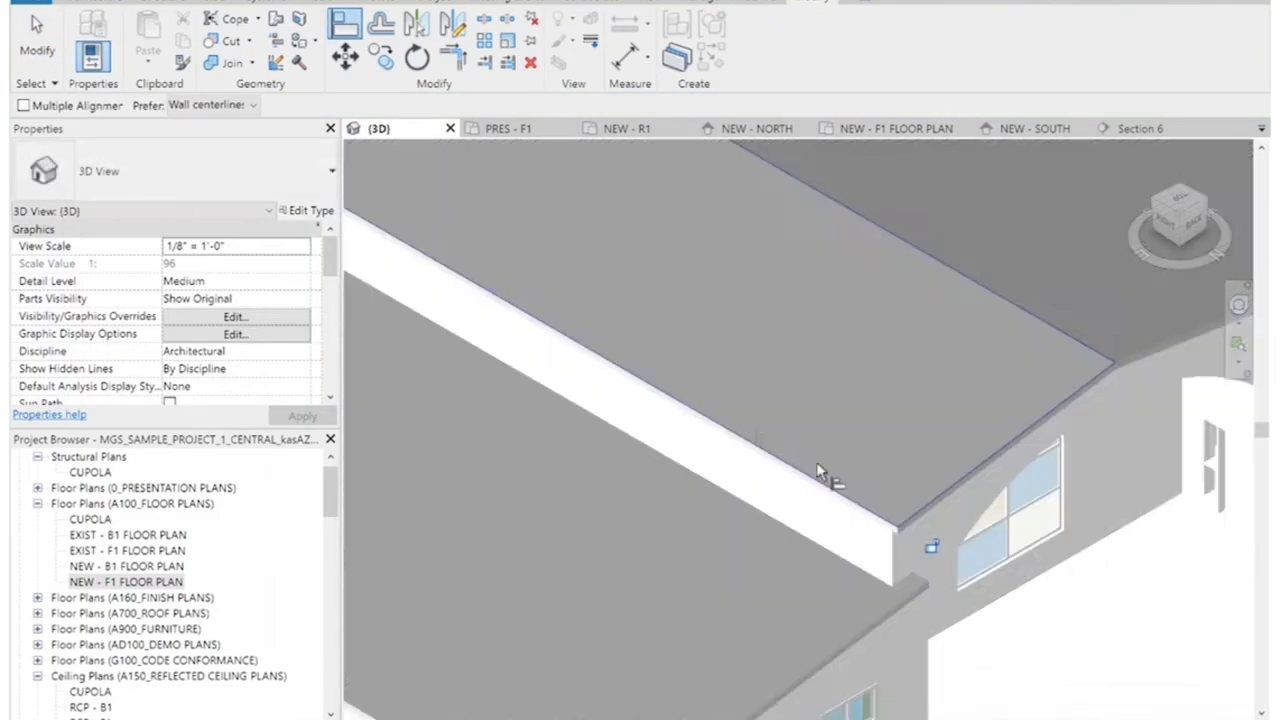
{"action": "key", "text": "Escape"}
{"action": "scroll", "coordinate": [867, 478], "scroll_direction": "up", "scroll_amount": 5}
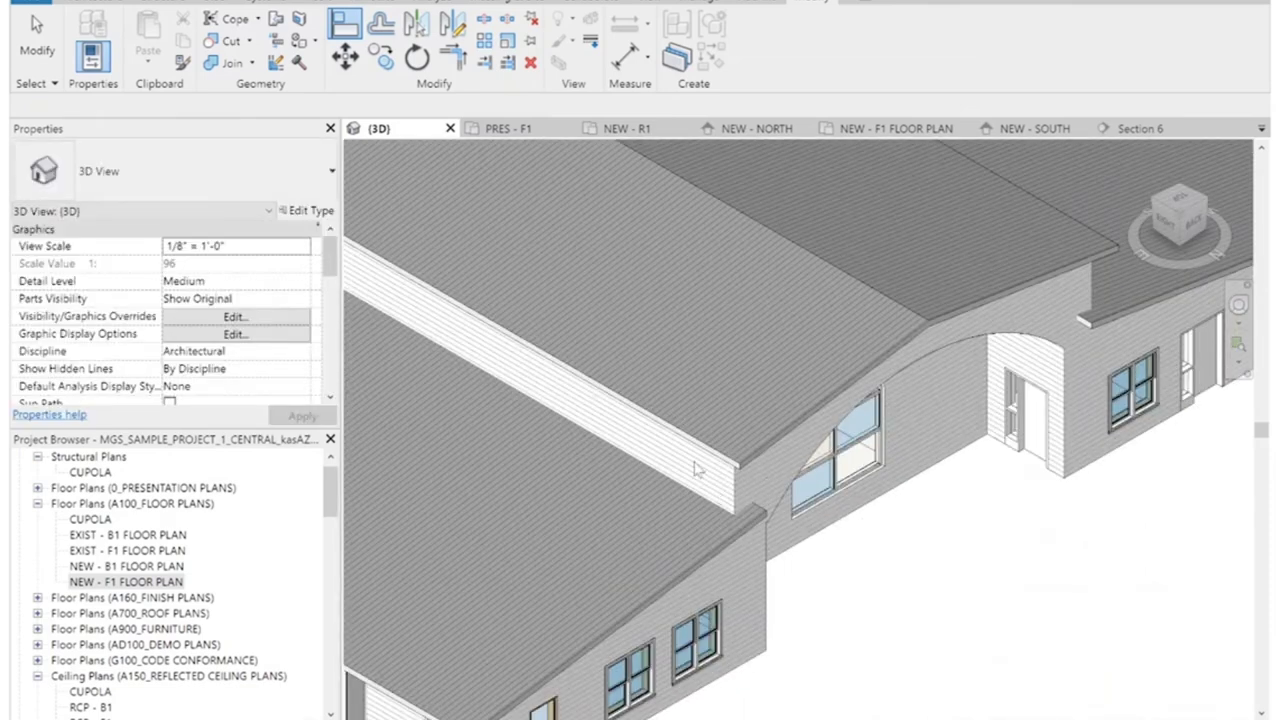
{"action": "key", "text": "Escape"}
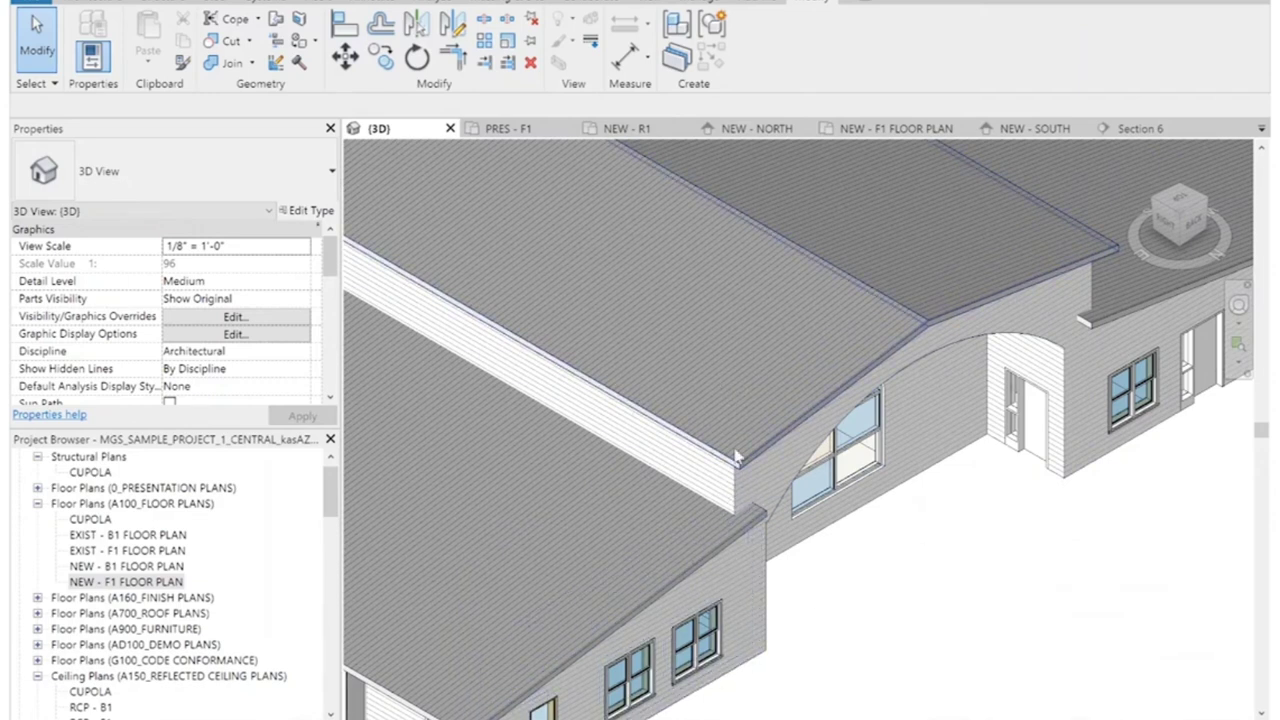
Examine the rear corner where the main and lower roofs meet, and the clerestory gap on the building's opposite side.
{"action": "scroll", "coordinate": [759, 533], "scroll_direction": "up", "scroll_amount": 3}
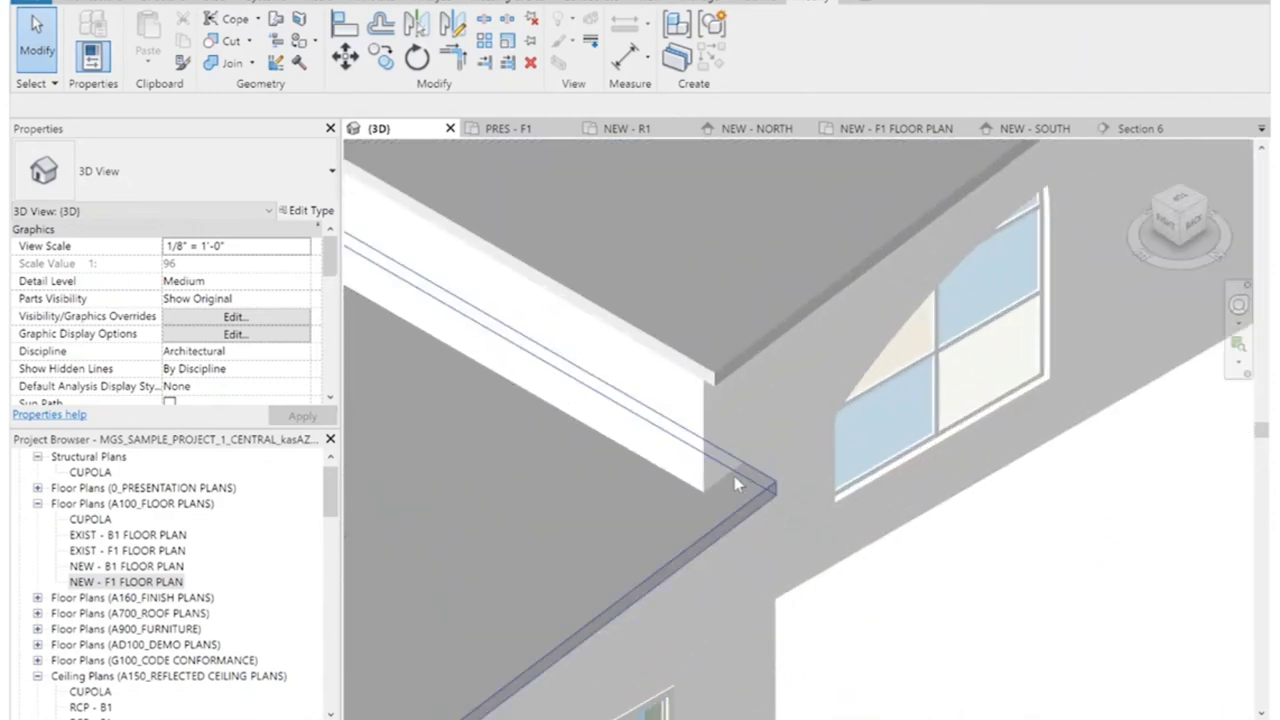
{"action": "scroll", "coordinate": [730, 485], "scroll_direction": "down", "scroll_amount": 5}
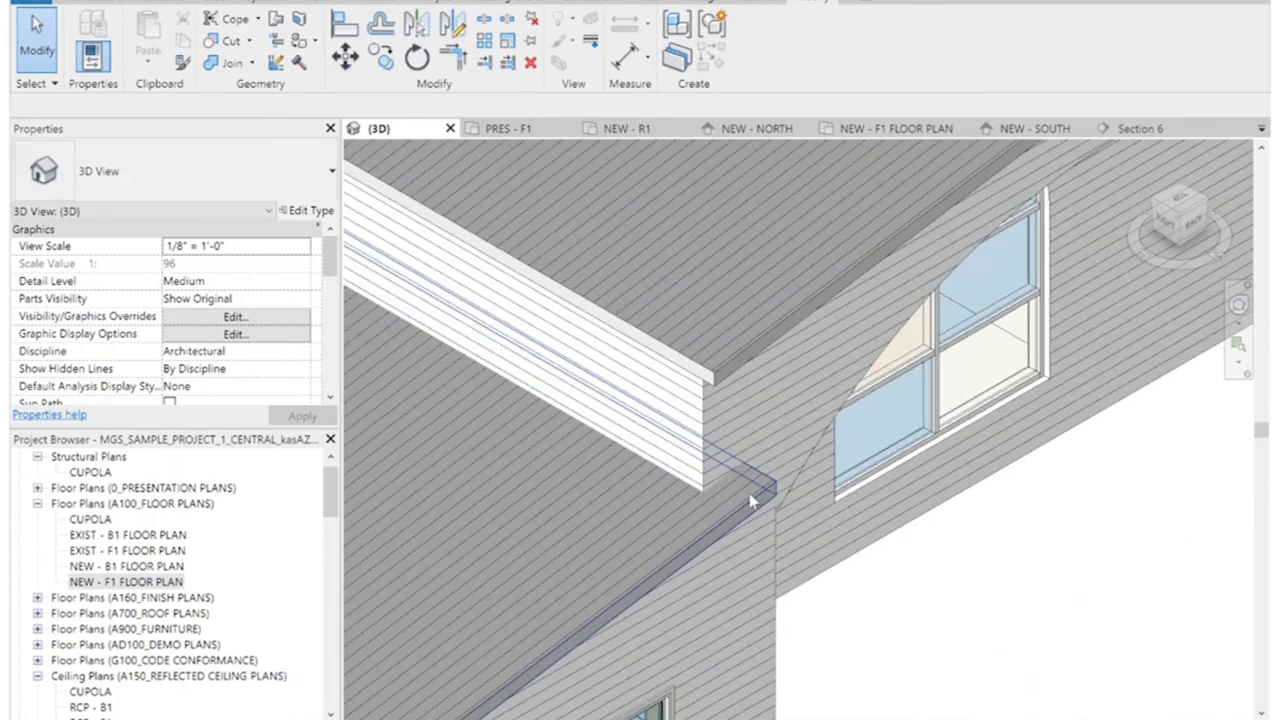
{"action": "scroll", "coordinate": [1067, 541], "scroll_direction": "down", "scroll_amount": 3}
{"action": "left_click", "coordinate": [1156, 205]}
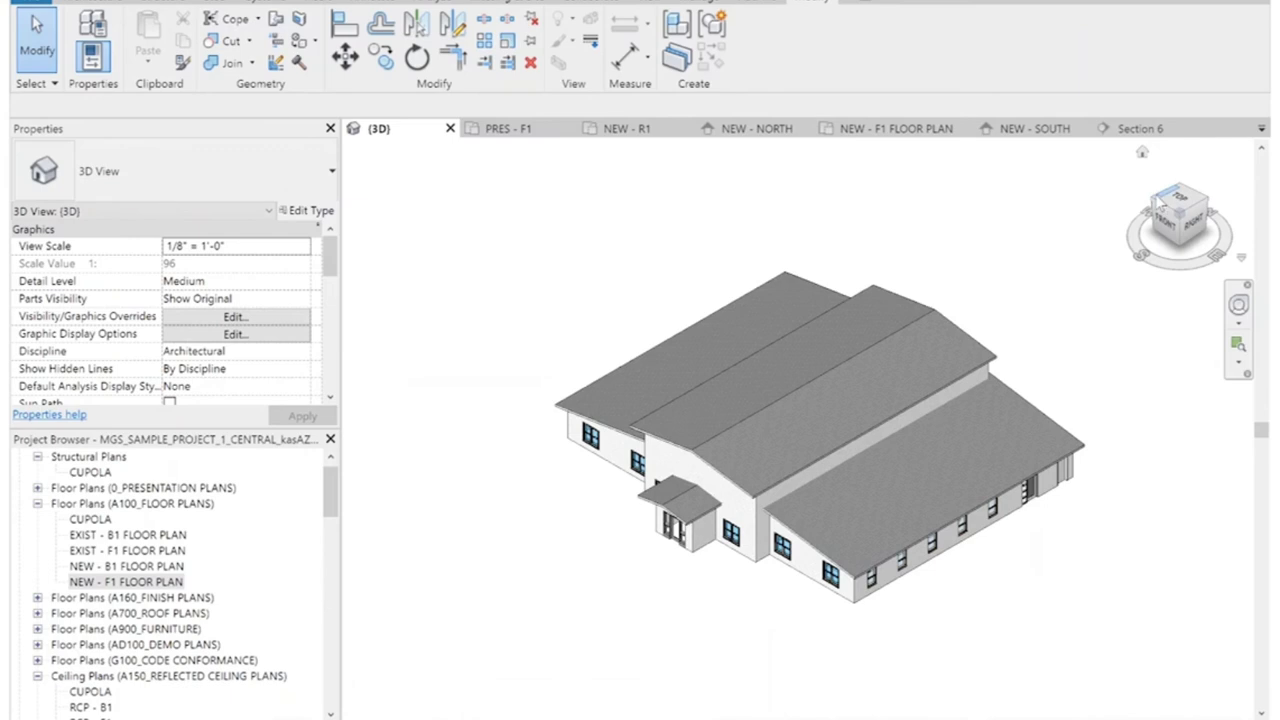
{"action": "left_click", "coordinate": [1158, 199]}
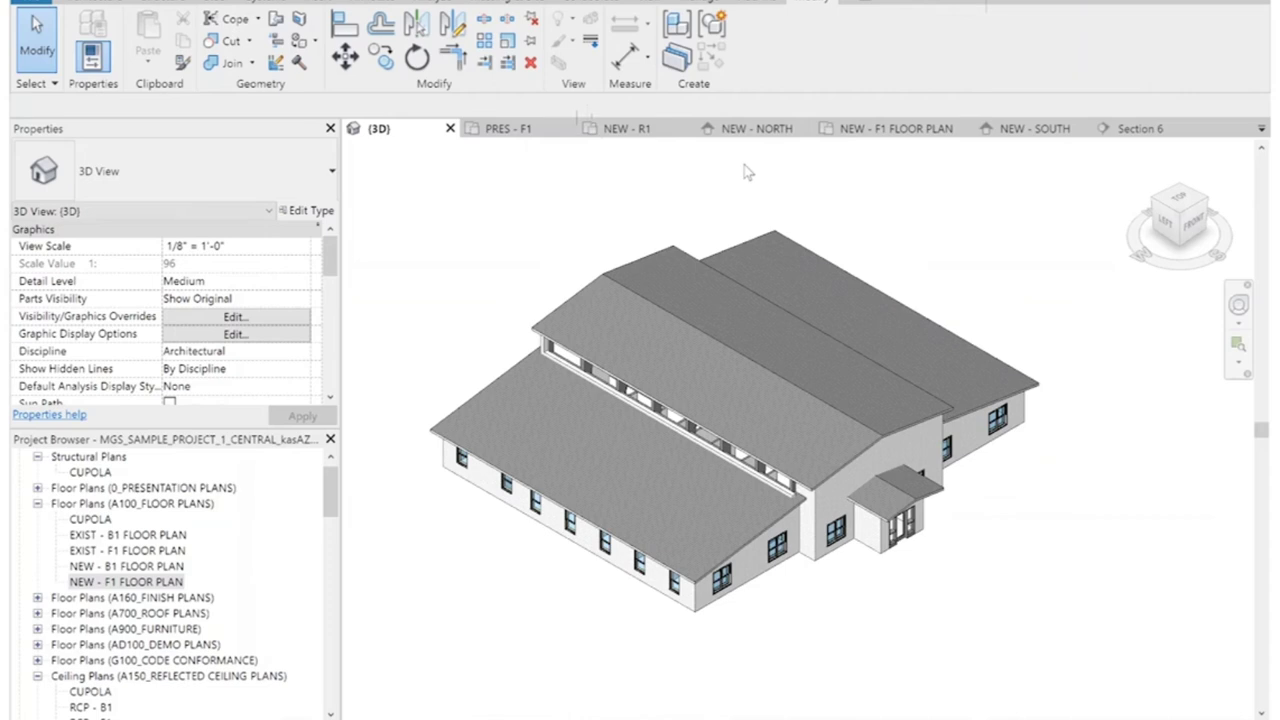
Mirror the clerestory wall about the vertical axis through the main roof's ridge in Section 6, keeping the original.
{"action": "left_click", "coordinate": [1140, 128]}
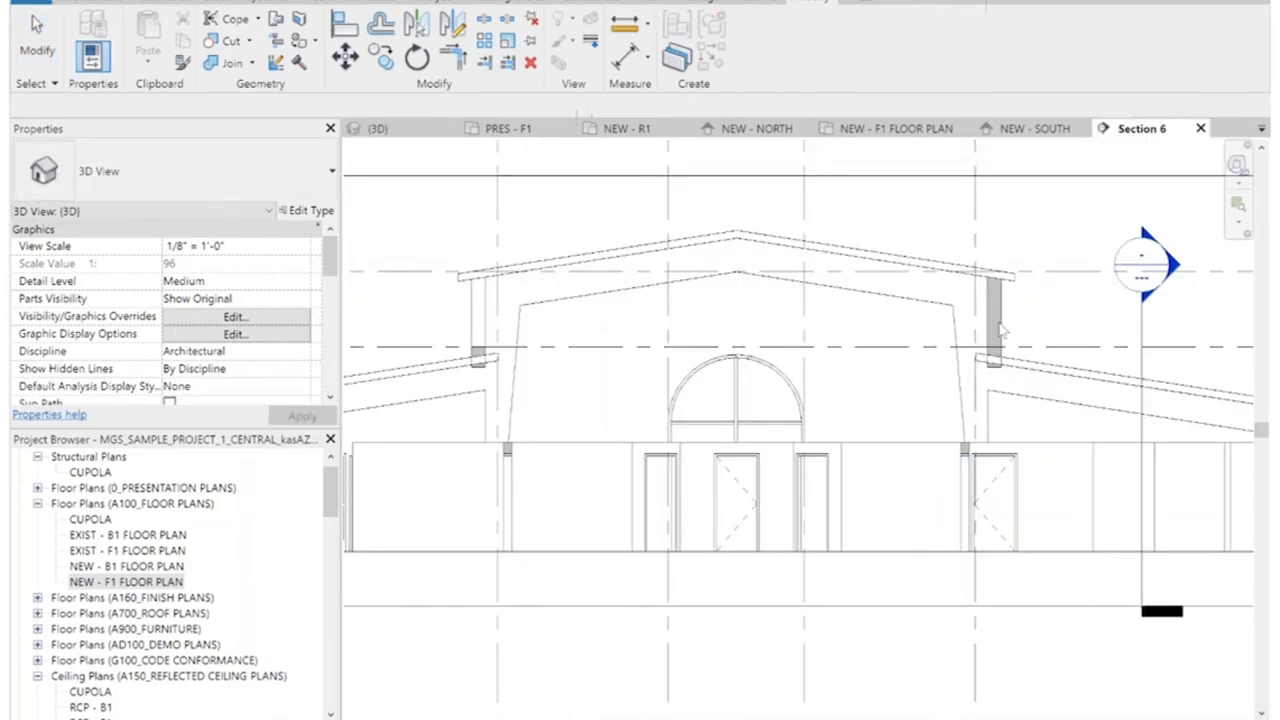
{"action": "scroll", "coordinate": [1002, 334], "scroll_direction": "up", "scroll_amount": 3}
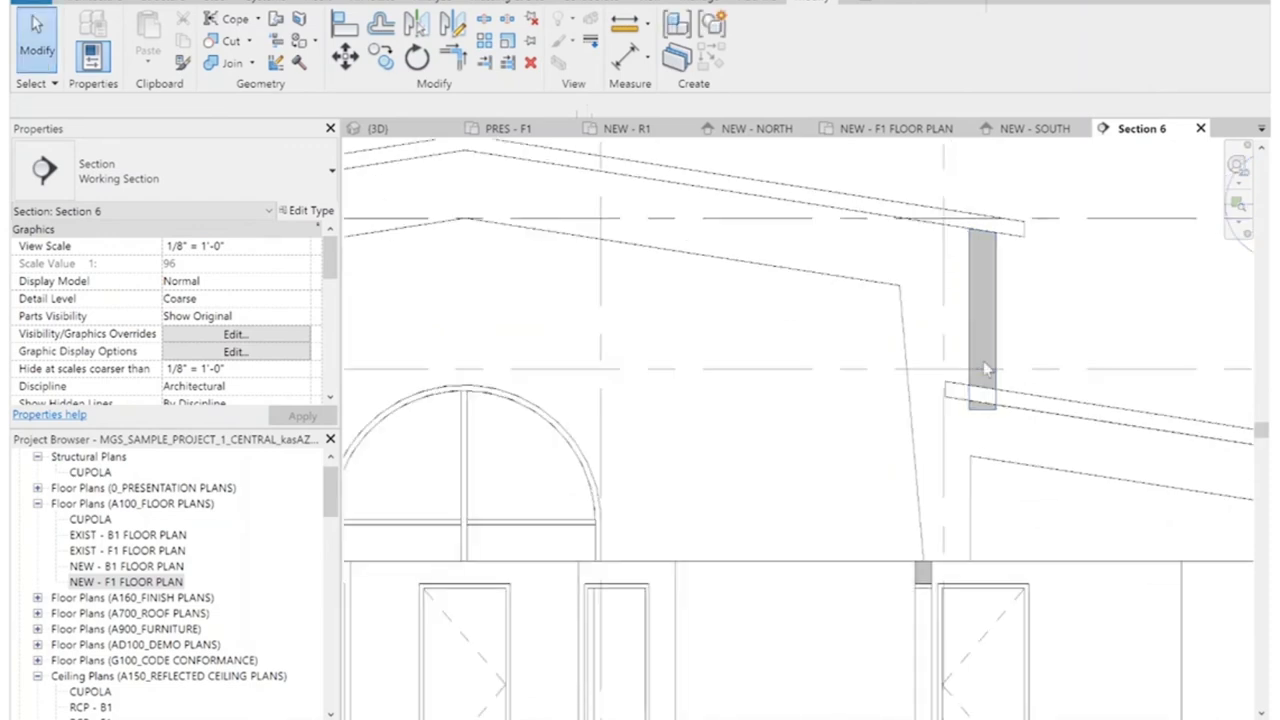
{"action": "left_click", "coordinate": [997, 311]}
{"action": "scroll", "coordinate": [1000, 320], "scroll_direction": "down", "scroll_amount": 2}
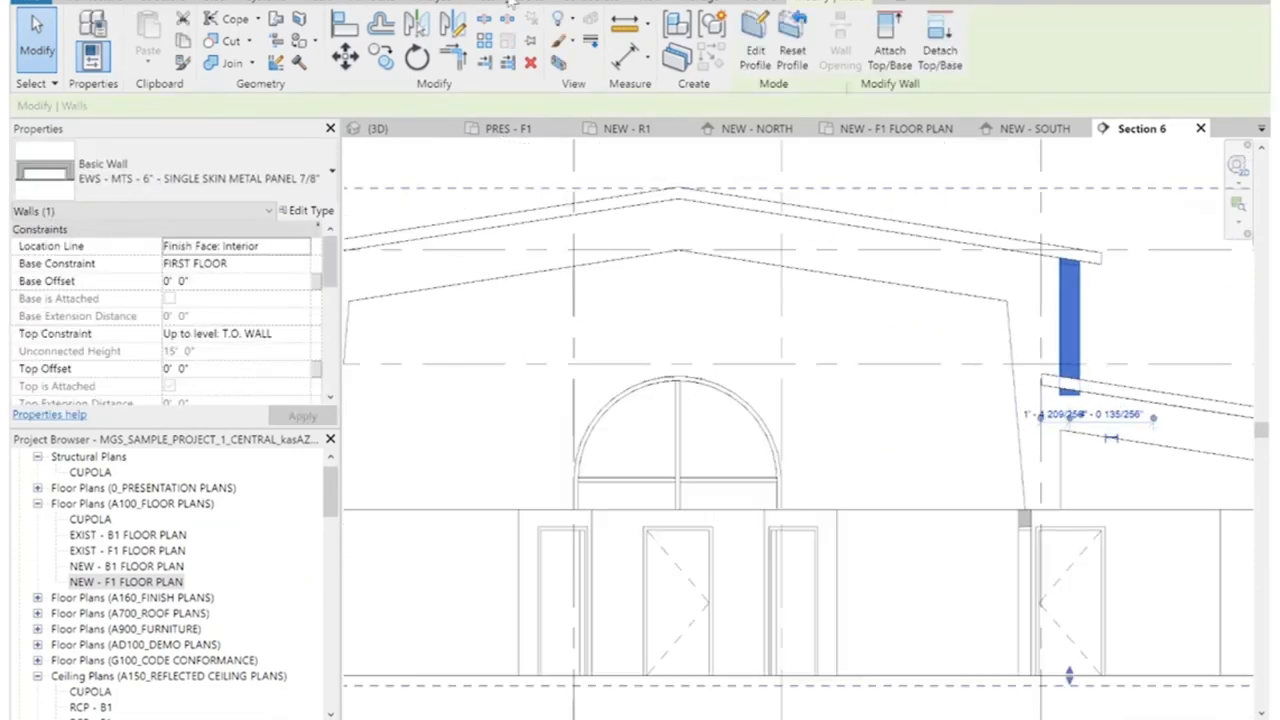
{"action": "scroll", "coordinate": [677, 200], "scroll_direction": "up", "scroll_amount": 1}
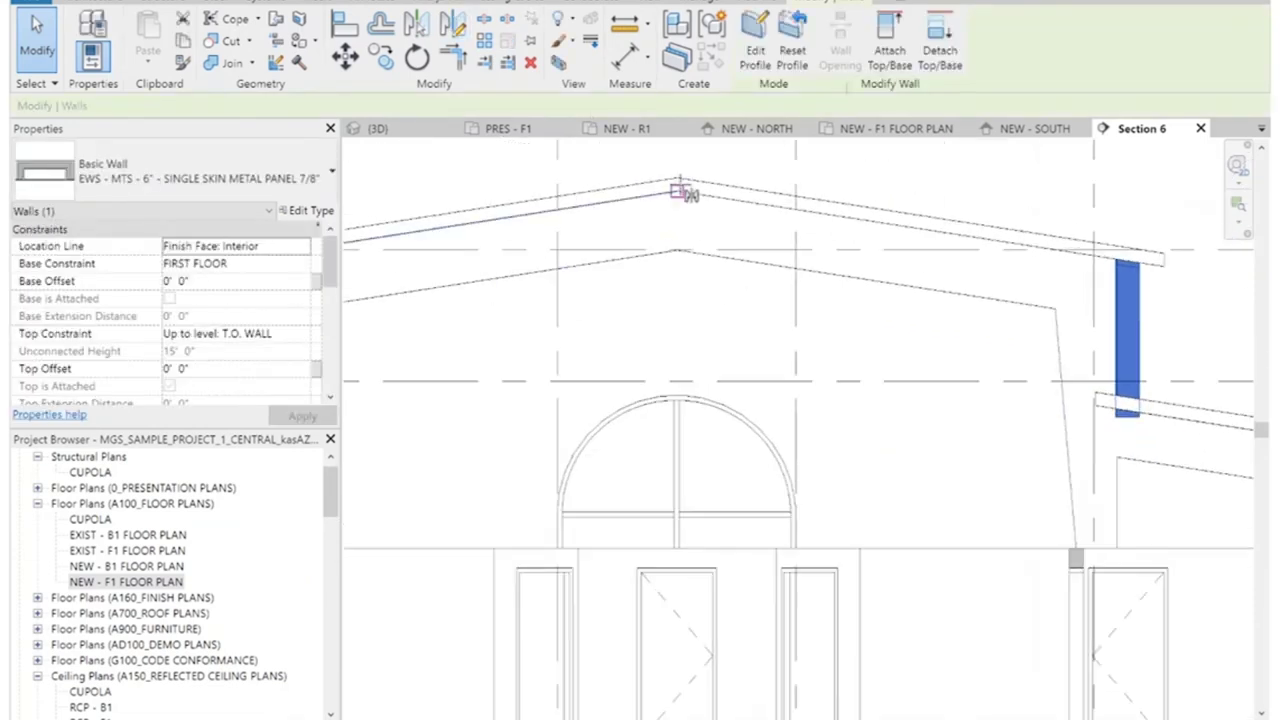
{"action": "left_click", "coordinate": [677, 181]}
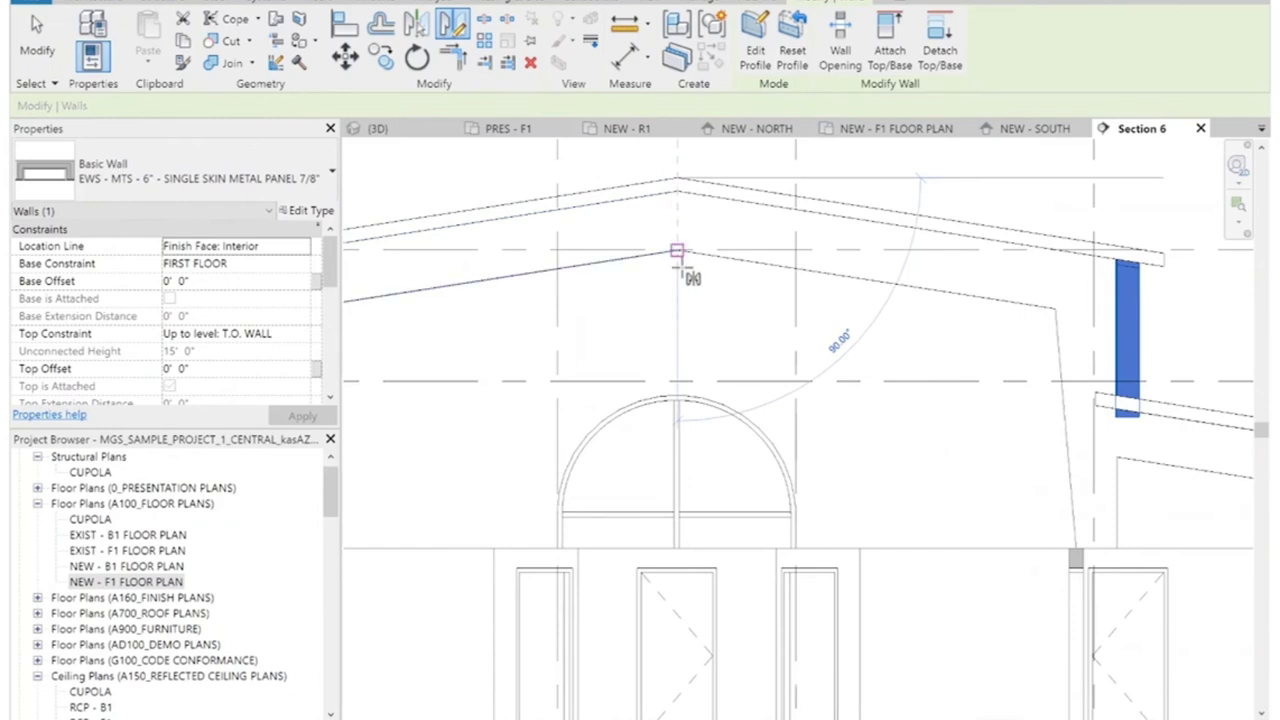
{"action": "left_click", "coordinate": [1181, 397]}
{"action": "scroll", "coordinate": [1190, 405], "scroll_direction": "down", "scroll_amount": 2}
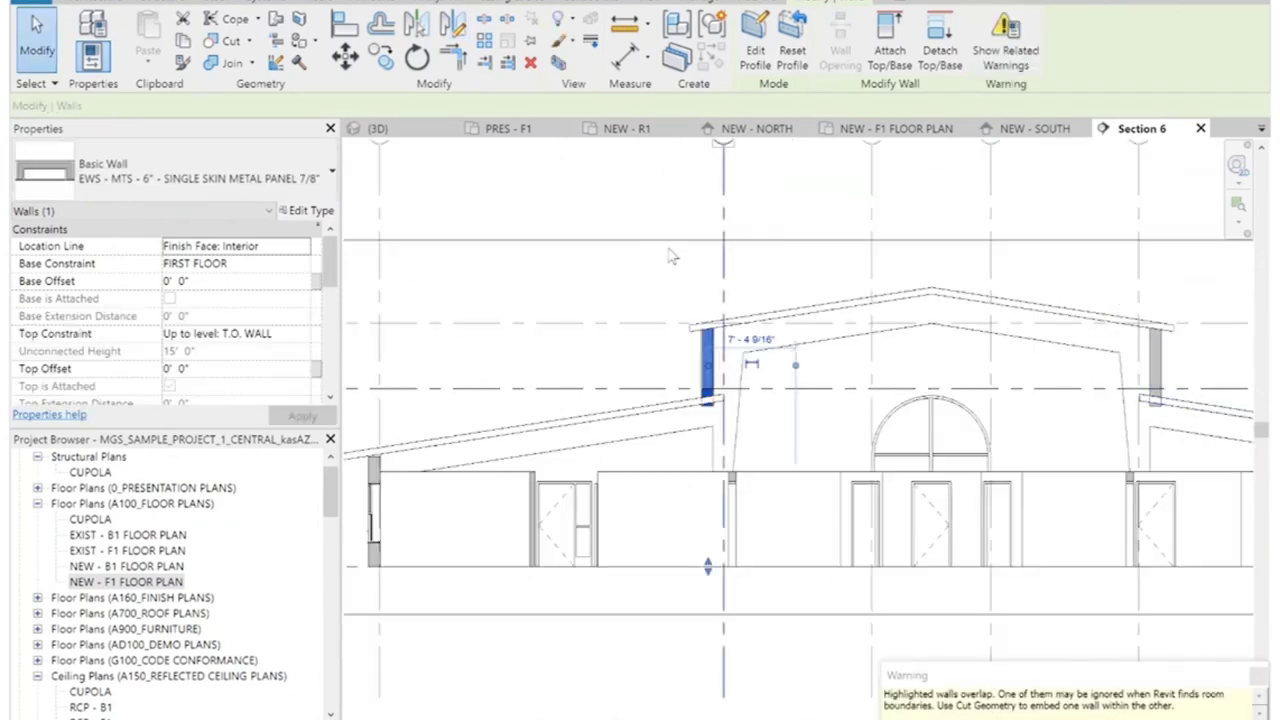
{"action": "left_click", "coordinate": [645, 188]}
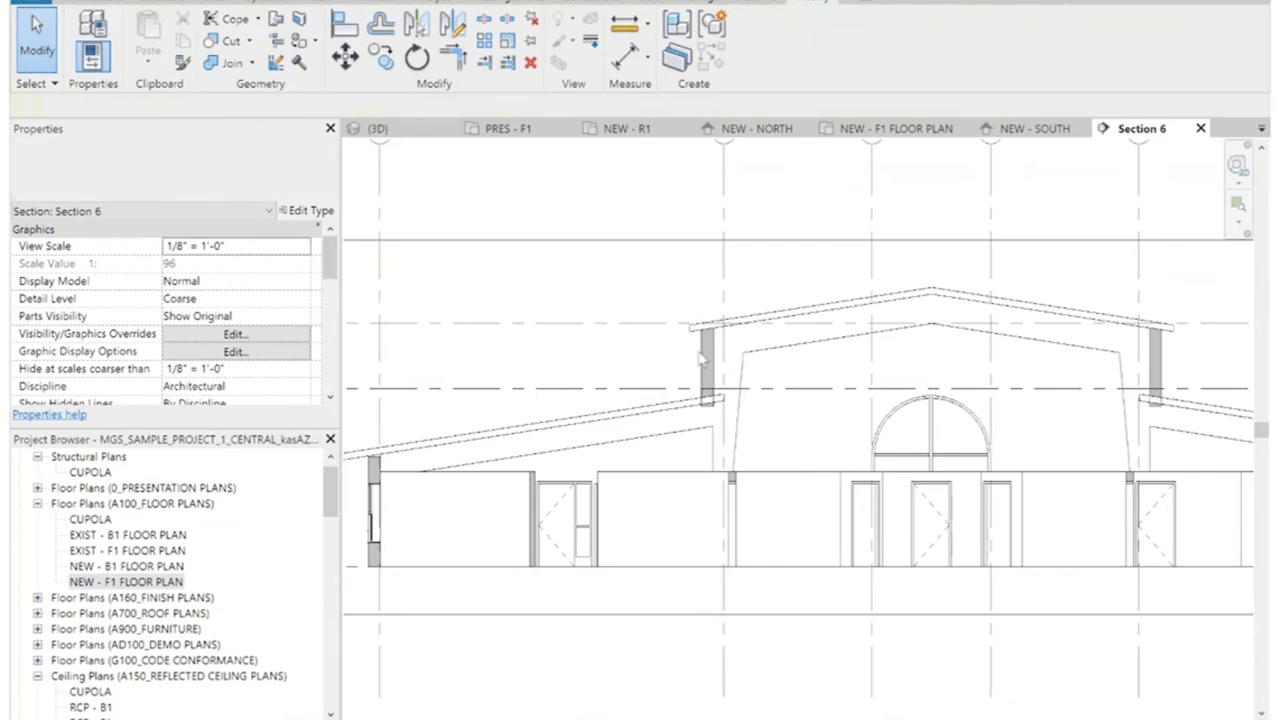
Align the short front side wall with the outer face of the mirrored clerestory wall in the 3D model.
{"action": "scroll", "coordinate": [718, 350], "scroll_direction": "up", "scroll_amount": 4}
{"action": "scroll", "coordinate": [704, 381], "scroll_direction": "up", "scroll_amount": 2}
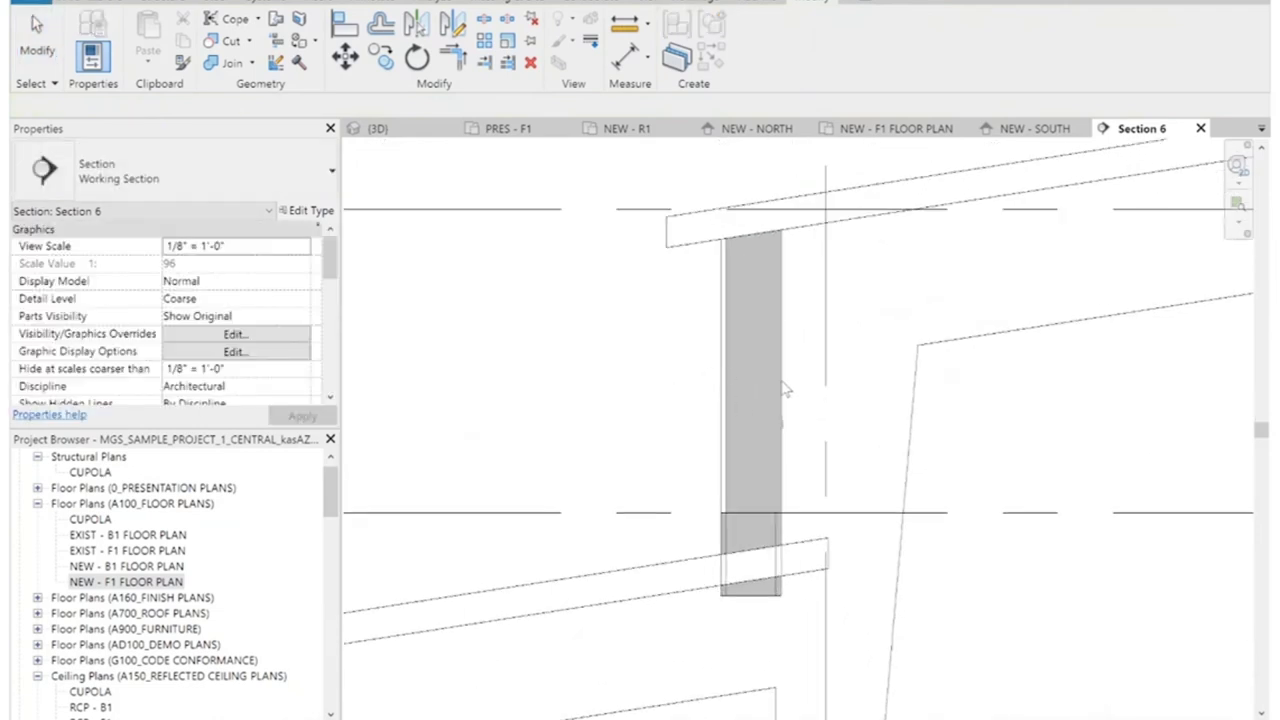
{"action": "left_click", "coordinate": [822, 176]}
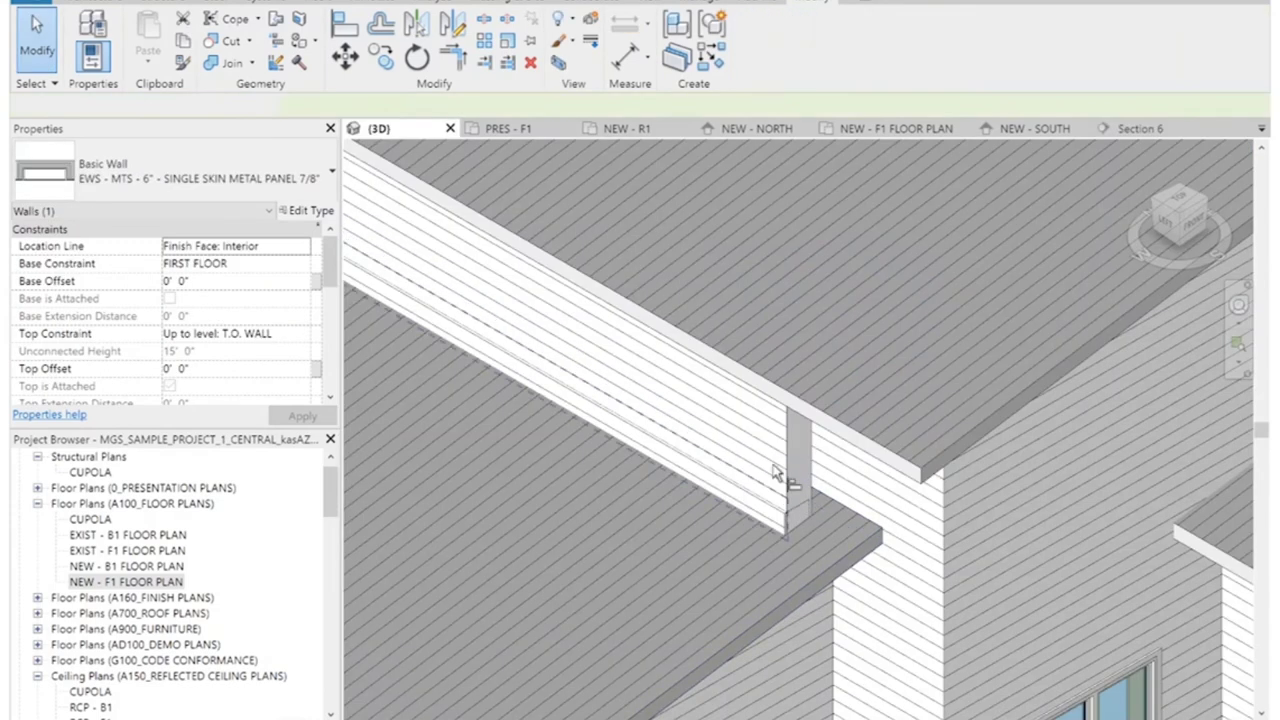
{"action": "key", "text": "a"}
{"action": "key", "text": "l"}
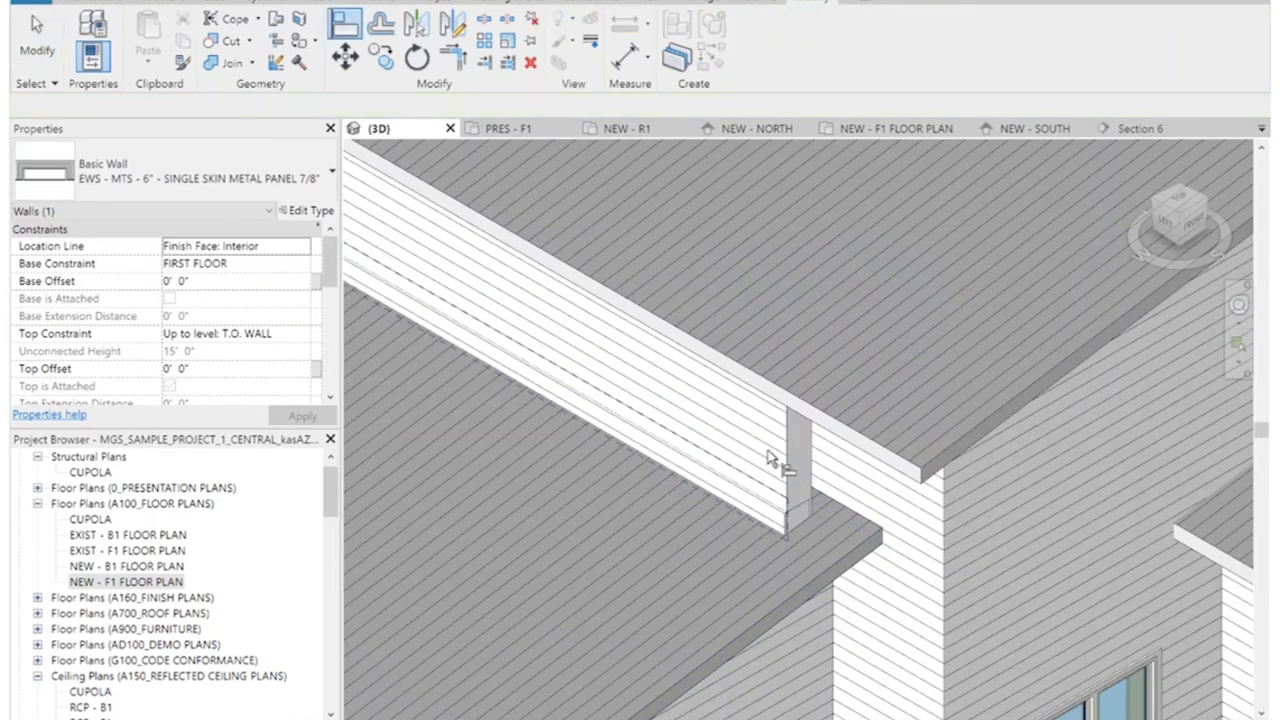
{"action": "left_click", "coordinate": [772, 452]}
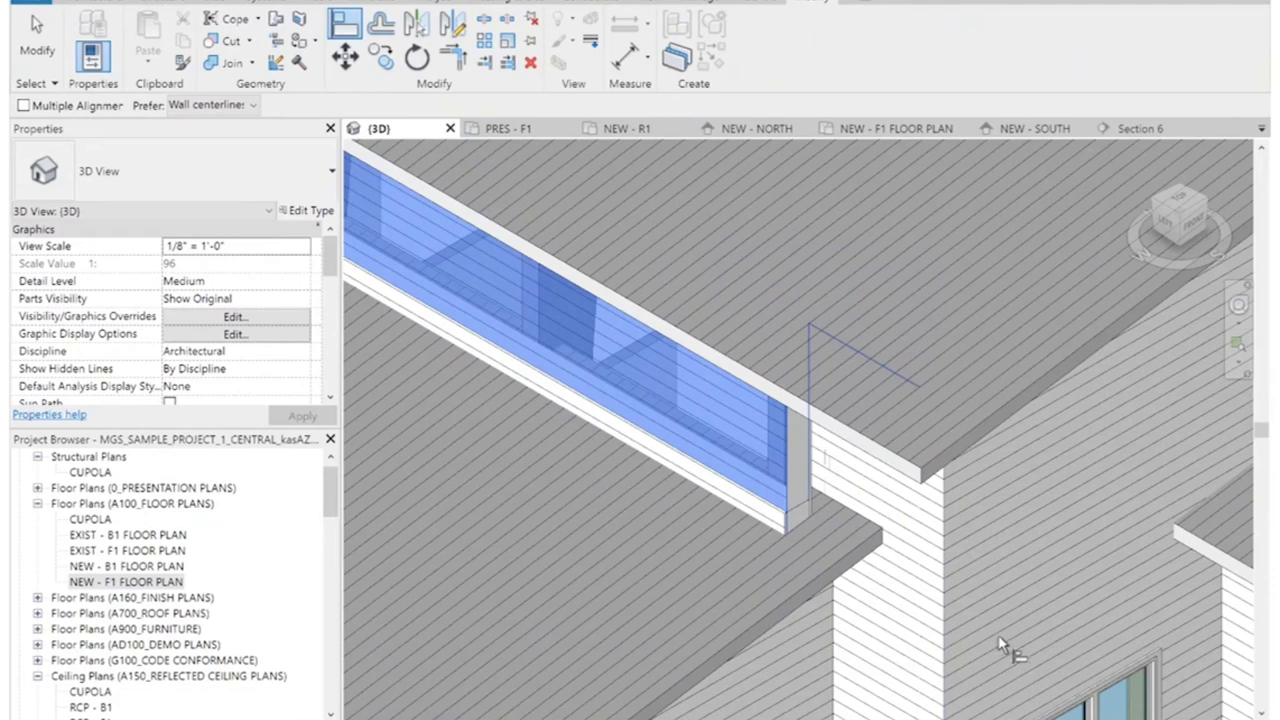
{"action": "left_click", "coordinate": [1037, 577]}
{"action": "key", "text": "Escape"}
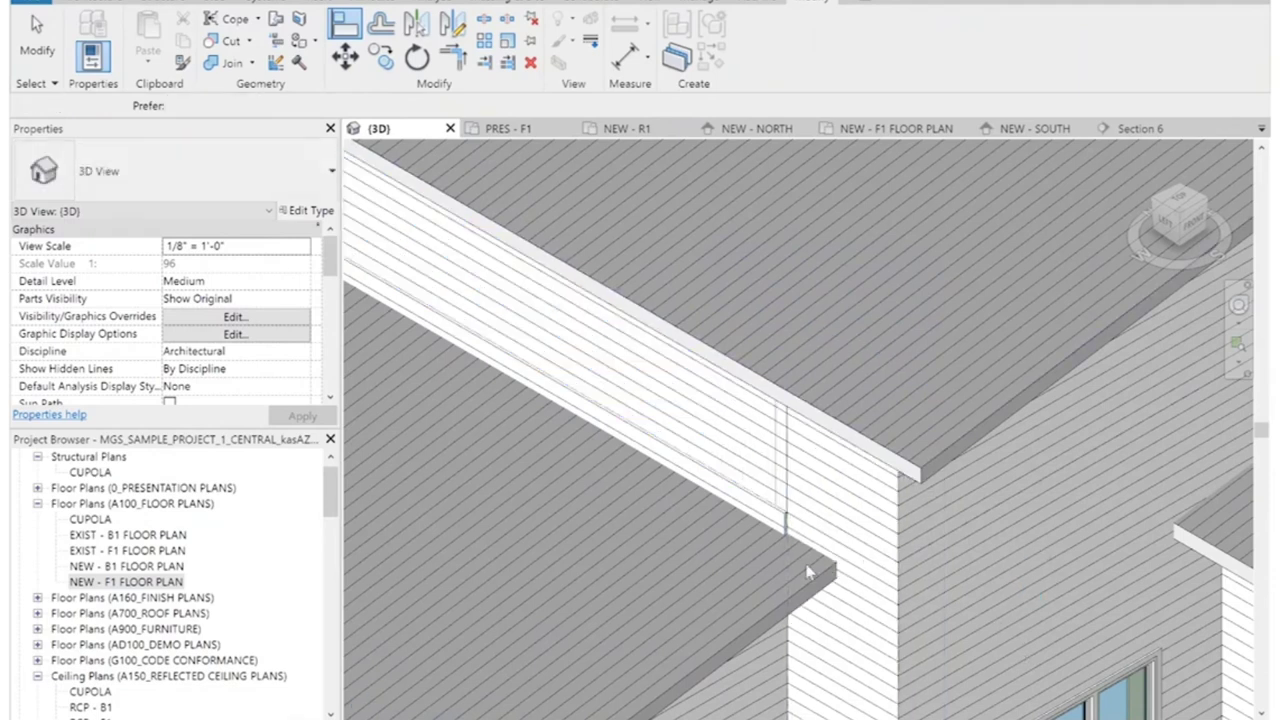
Join the mirrored clerestory wall's geometry with the short front side wall into one continuous face.
{"action": "middle_click_drag", "start_coordinate": [926, 537], "coordinate": [1091, 505]}
{"action": "key", "text": "j"}
{"action": "key", "text": "g"}
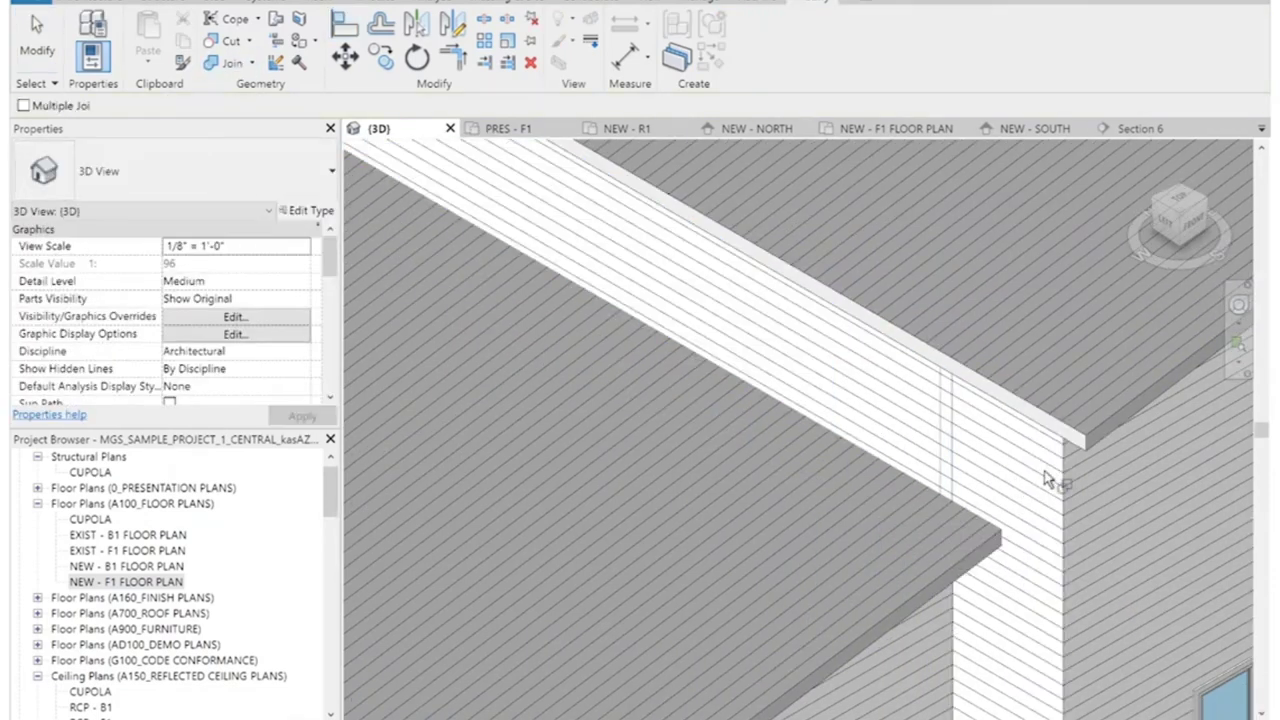
{"action": "left_click", "coordinate": [962, 462]}
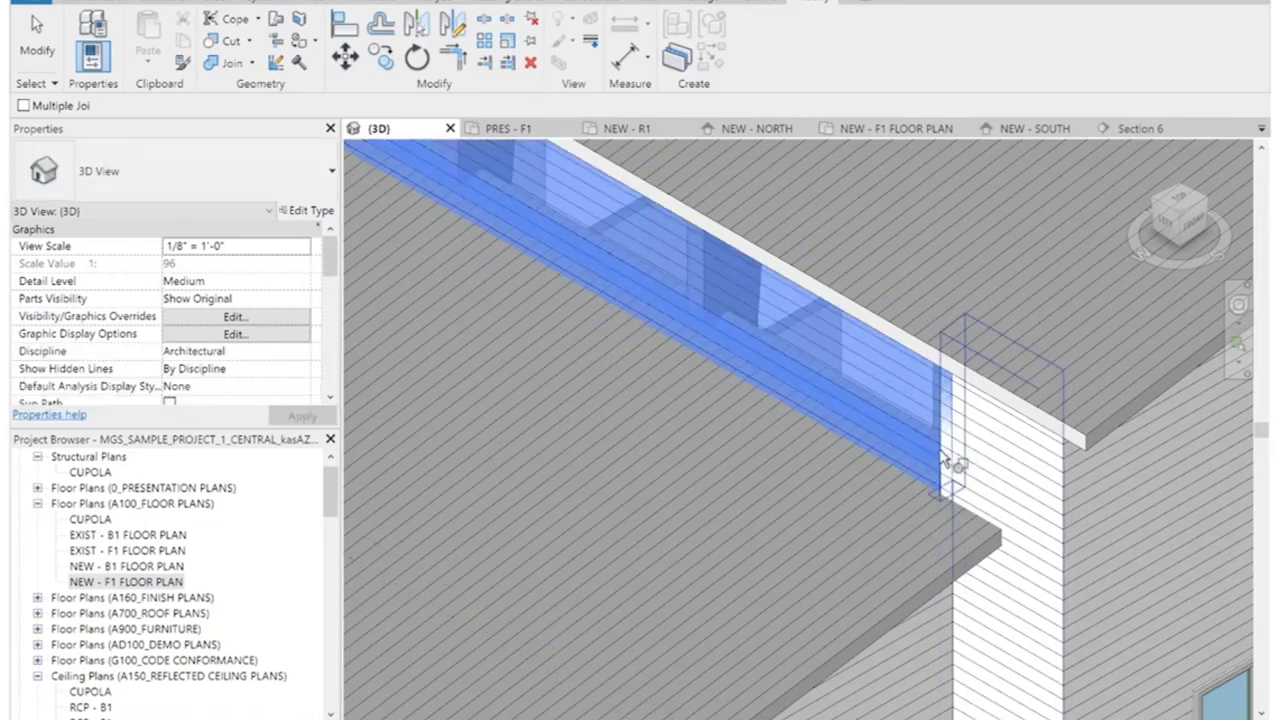
{"action": "scroll", "coordinate": [969, 422], "scroll_direction": "down", "scroll_amount": 4}
{"action": "left_click", "coordinate": [966, 432]}
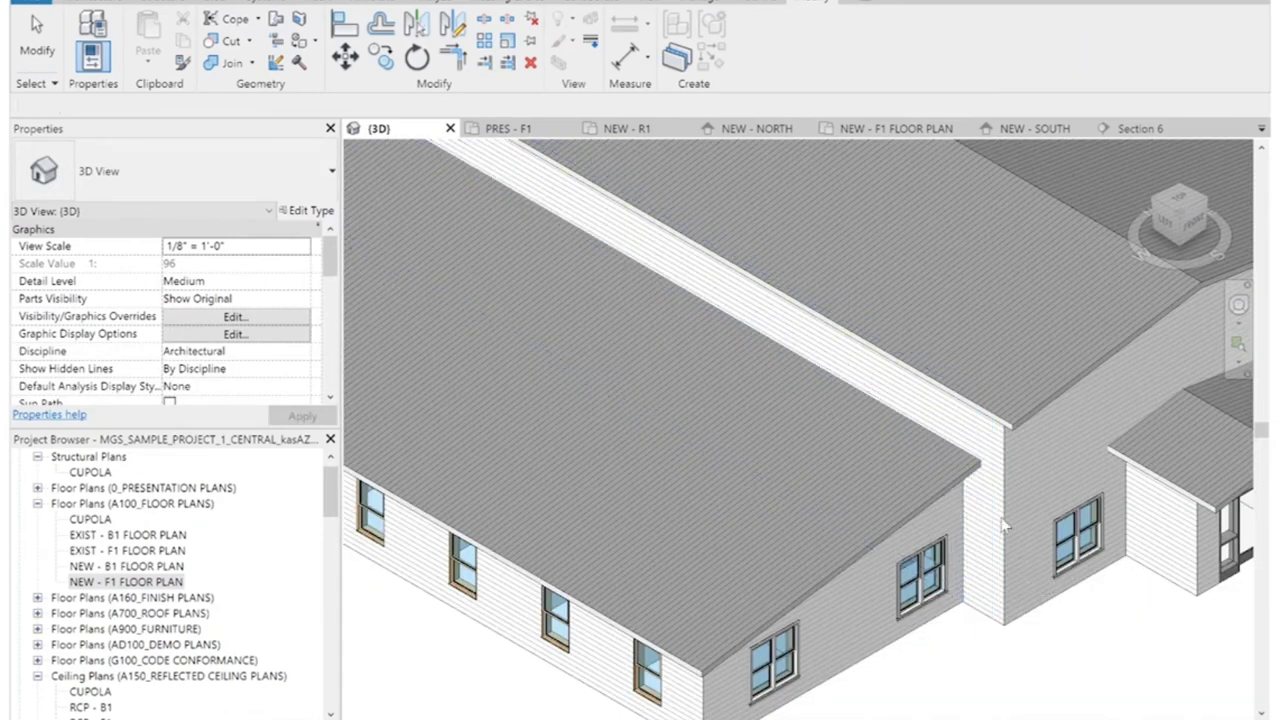
{"action": "scroll", "coordinate": [1089, 530], "scroll_direction": "down", "scroll_amount": 5}
{"action": "key", "text": "Escape"}
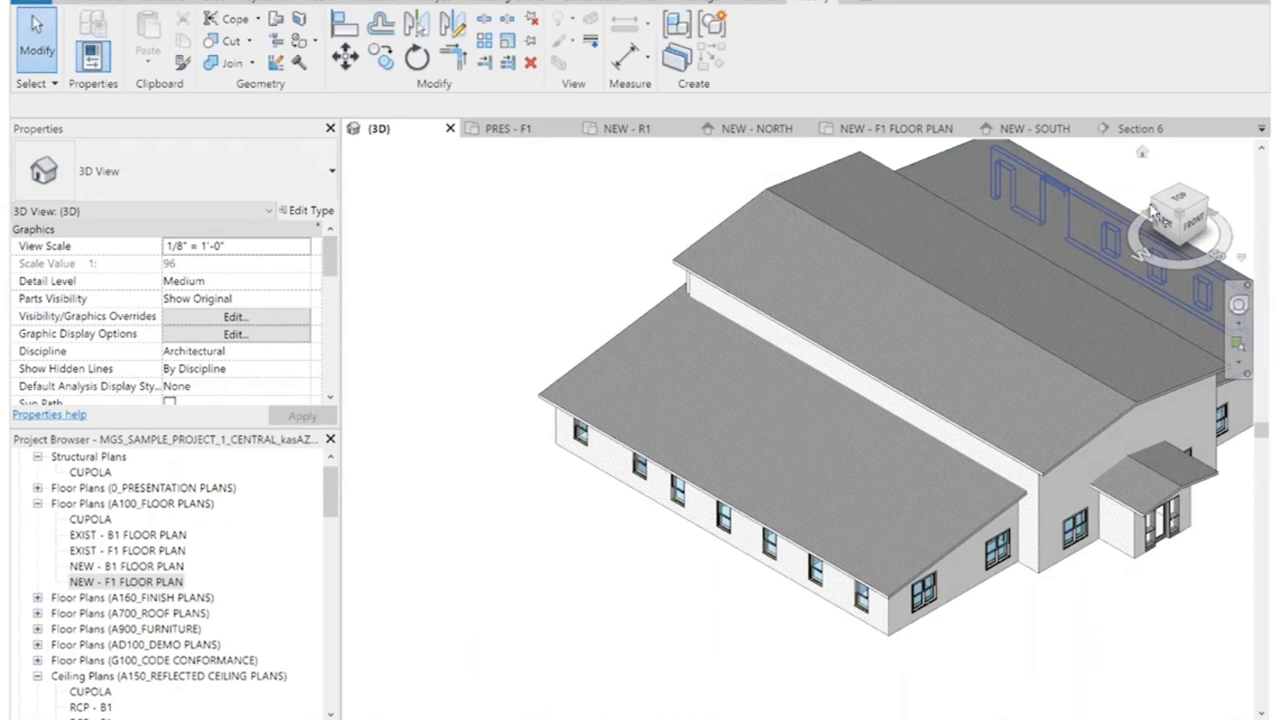
Align the short wall return at the rear corner with the outer face of the clerestory wall.
{"action": "left_click", "coordinate": [1158, 207]}
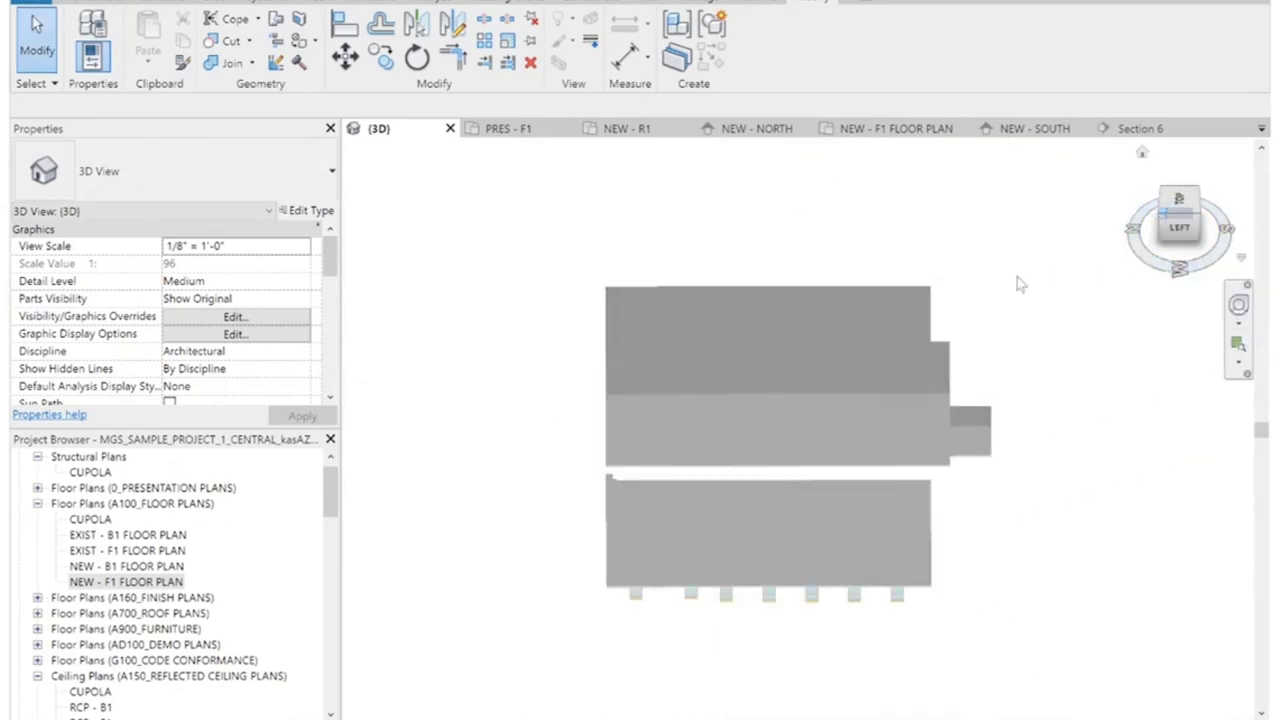
{"action": "left_click", "coordinate": [1158, 211]}
{"action": "scroll", "coordinate": [763, 496], "scroll_direction": "up", "scroll_amount": 4}
{"action": "scroll", "coordinate": [762, 493], "scroll_direction": "down", "scroll_amount": 2}
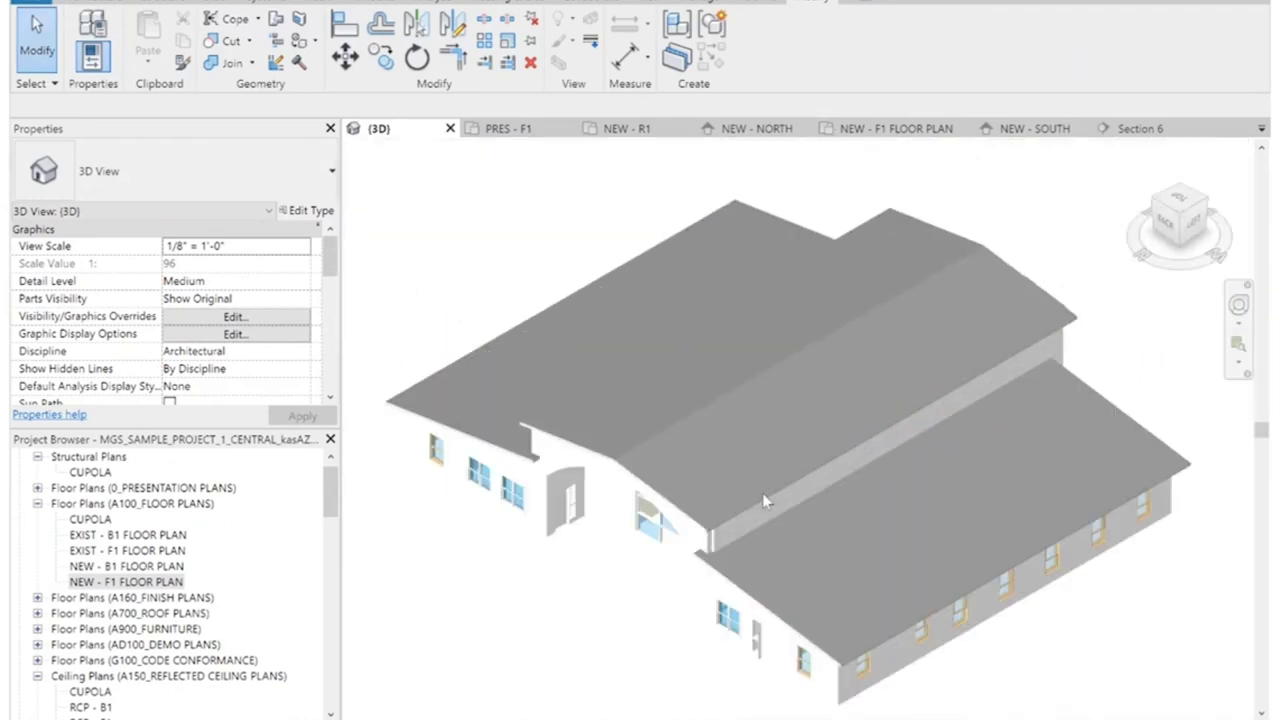
{"action": "scroll", "coordinate": [677, 573], "scroll_direction": "up", "scroll_amount": 6}
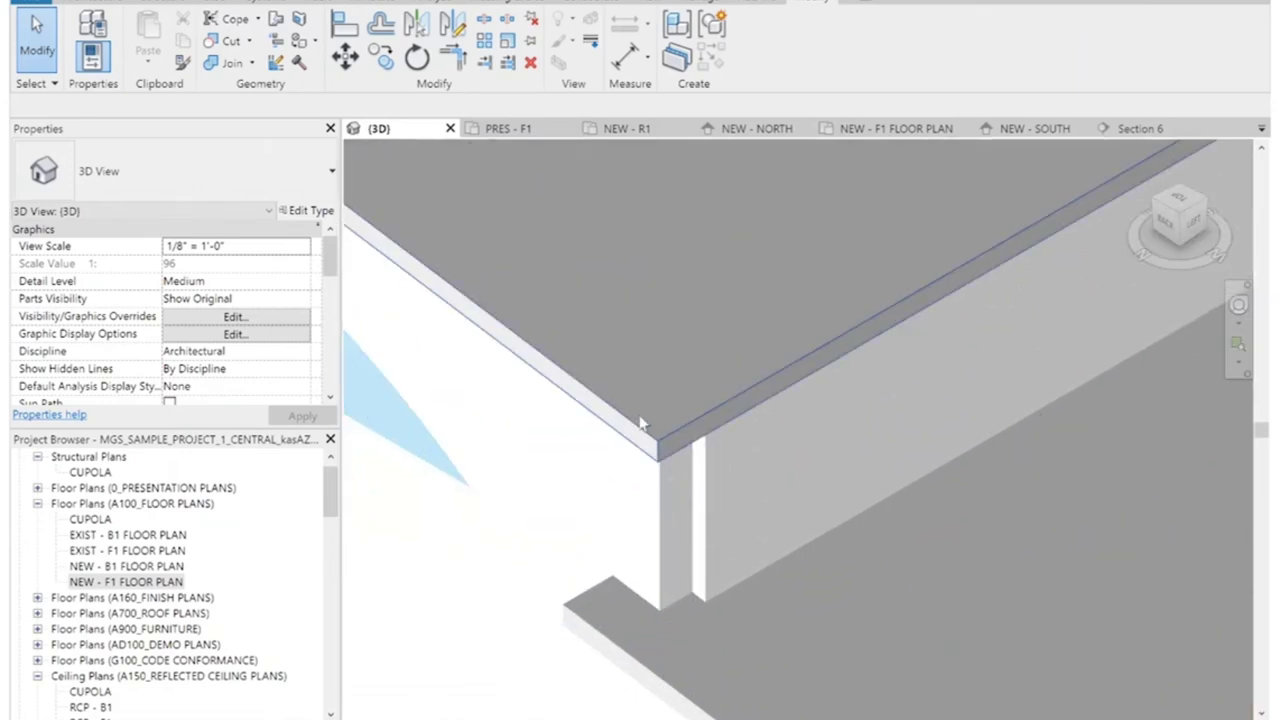
{"action": "left_click", "coordinate": [345, 24]}
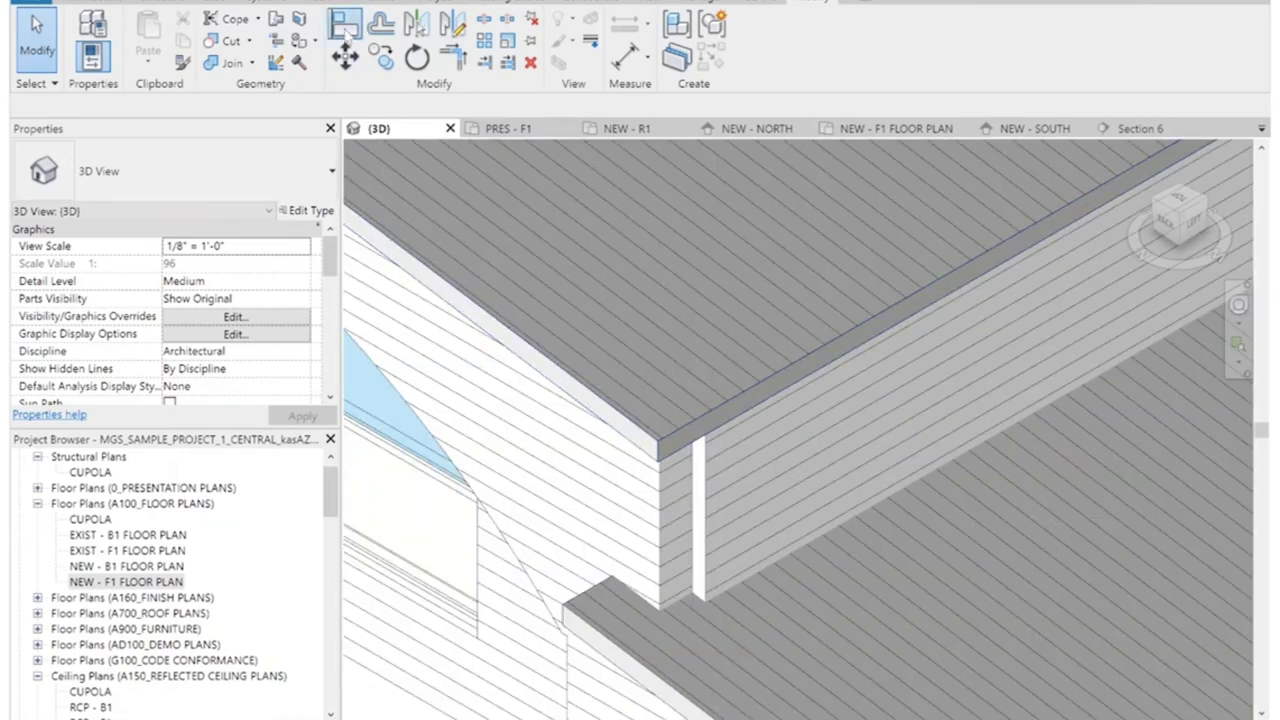
{"action": "left_click", "coordinate": [717, 473]}
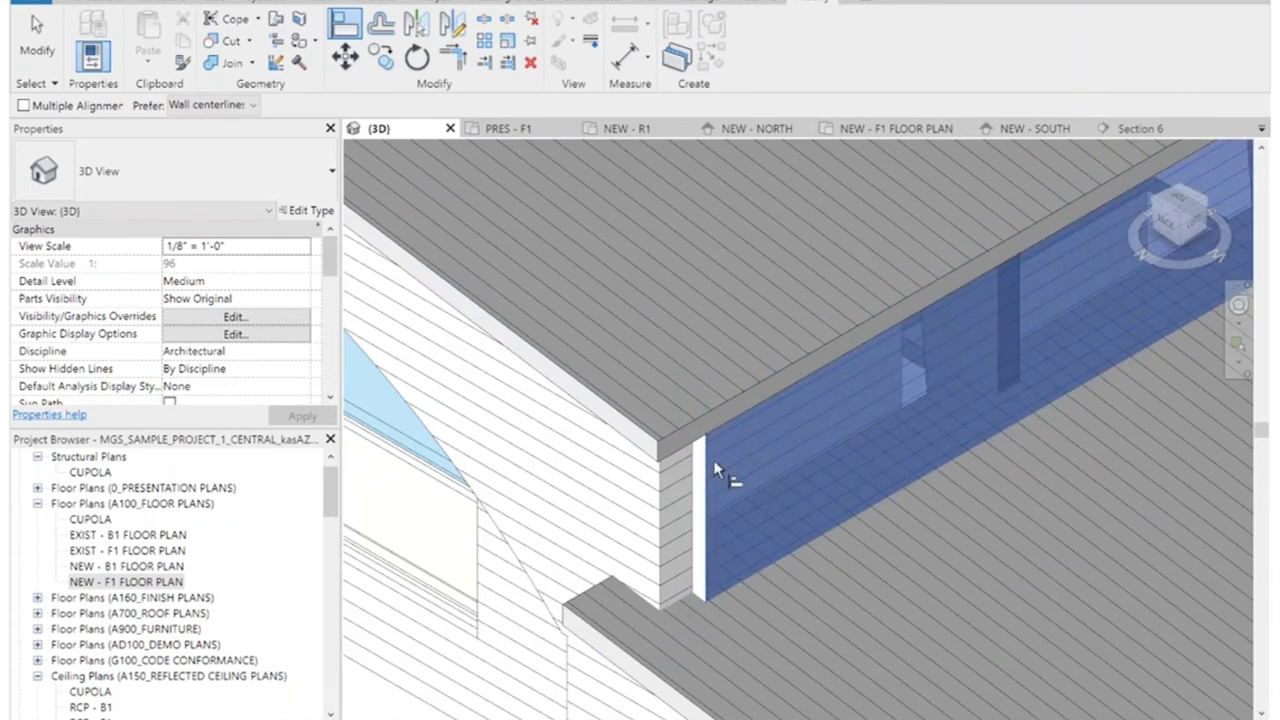
{"action": "key", "text": "Escape"}
{"action": "key", "text": "Escape"}
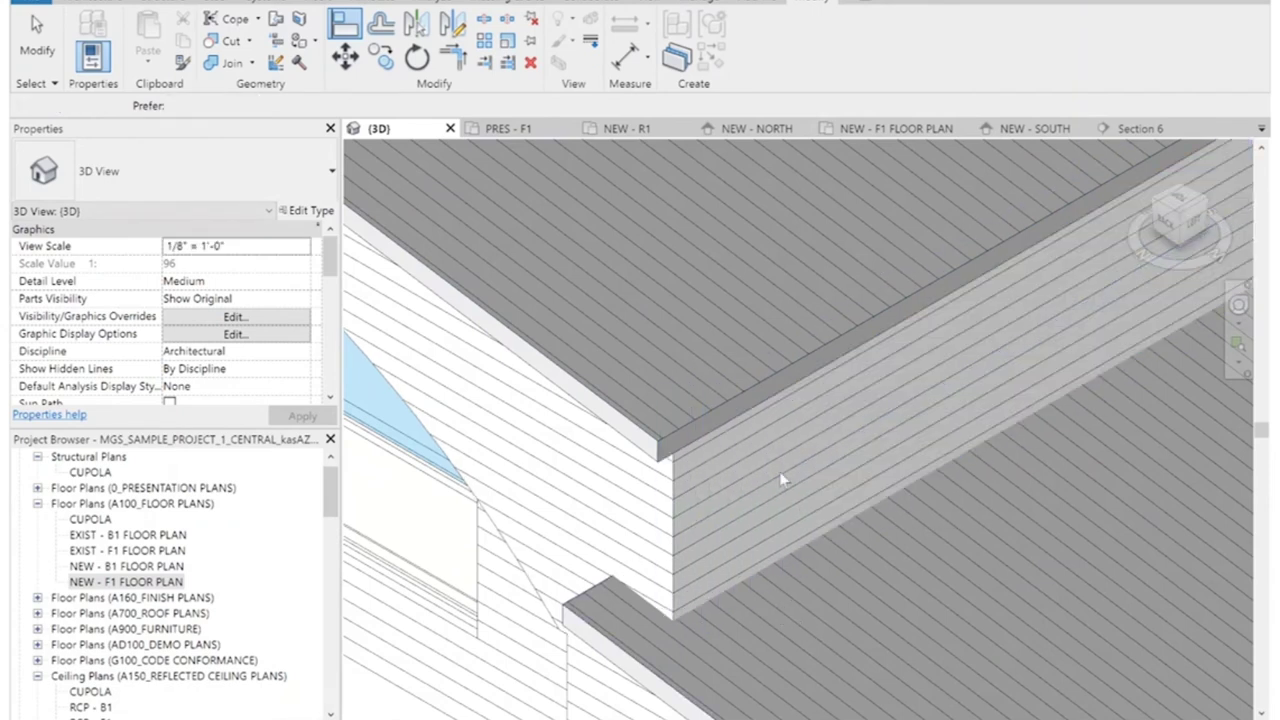
Try to attach the top of the rear arched gable wall to the main roof.
{"action": "scroll", "coordinate": [690, 465], "scroll_direction": "down", "scroll_amount": 4}
{"action": "scroll", "coordinate": [807, 533], "scroll_direction": "down", "scroll_amount": 5}
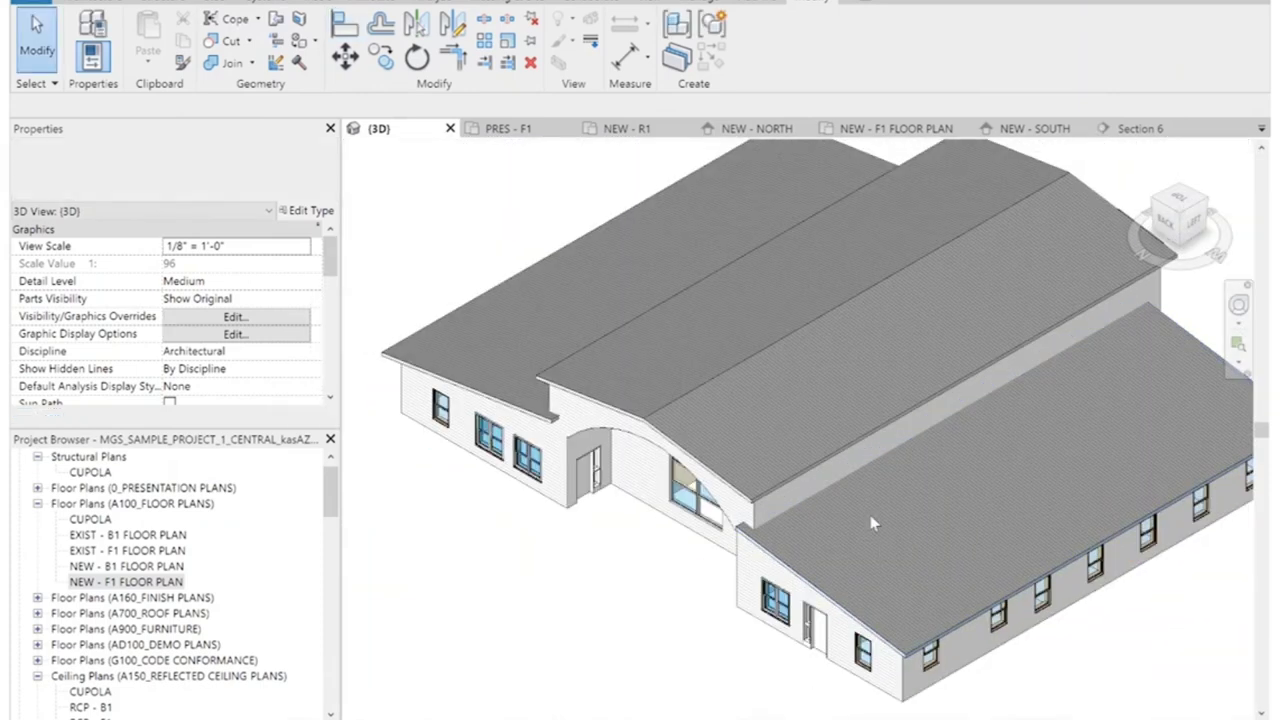
{"action": "left_click", "coordinate": [1163, 222]}
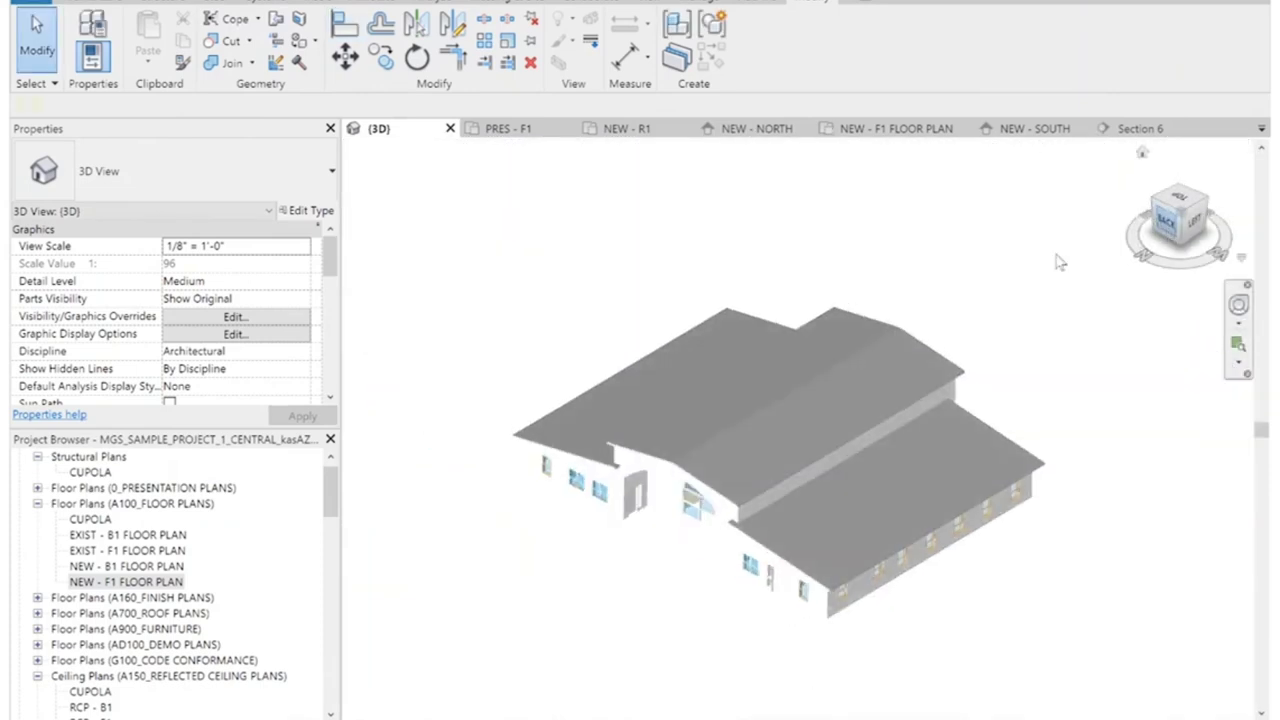
{"action": "scroll", "coordinate": [680, 445], "scroll_direction": "up", "scroll_amount": 4}
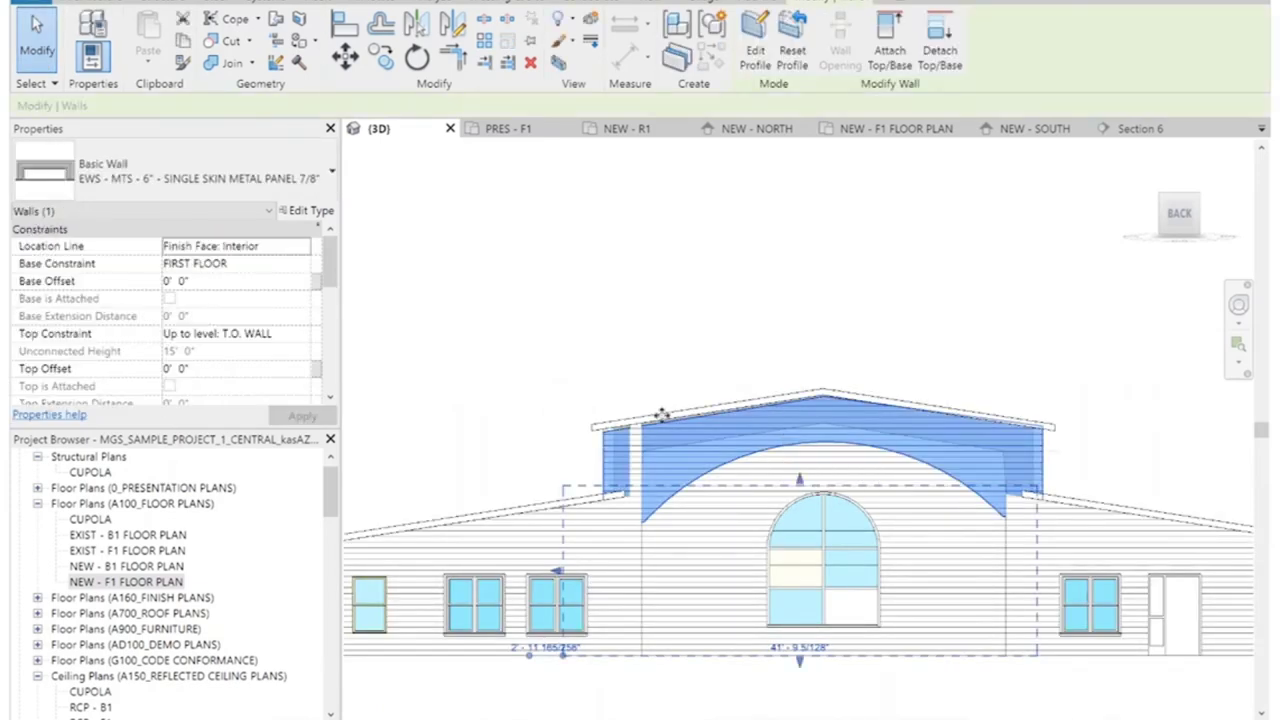
{"action": "scroll", "coordinate": [797, 404], "scroll_direction": "up", "scroll_amount": 4}
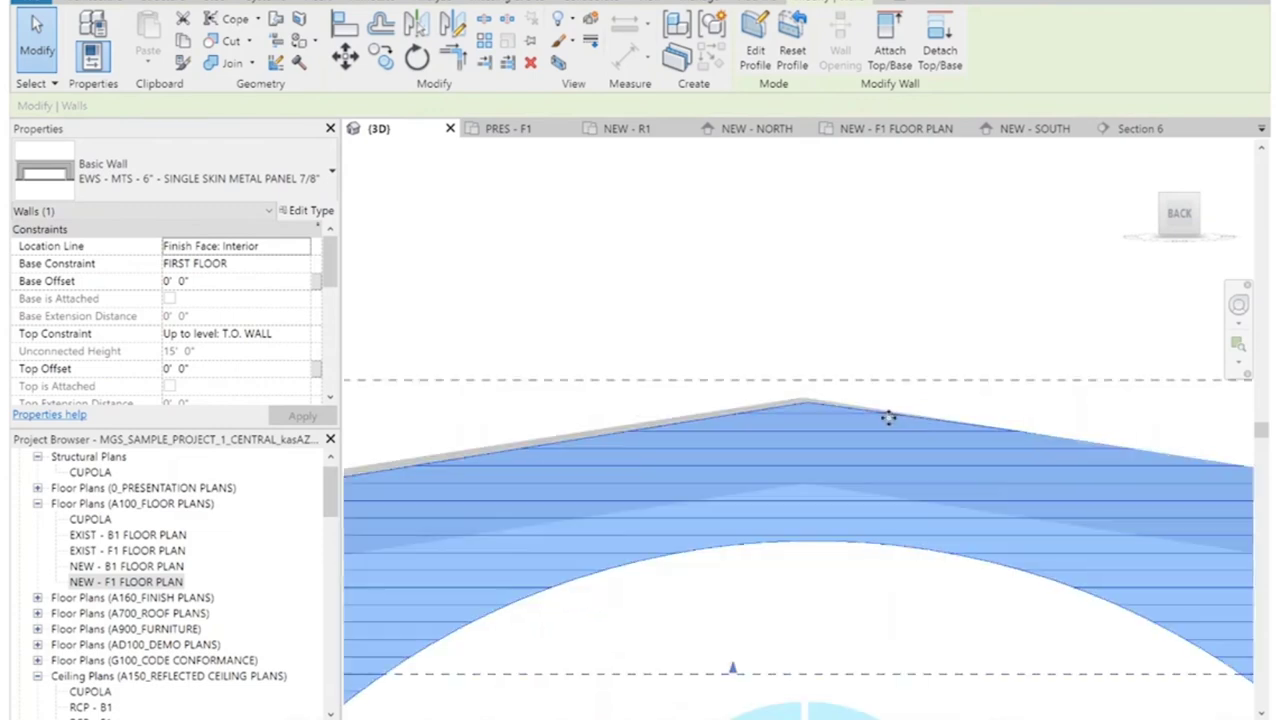
{"action": "scroll", "coordinate": [711, 385], "scroll_direction": "down", "scroll_amount": 3}
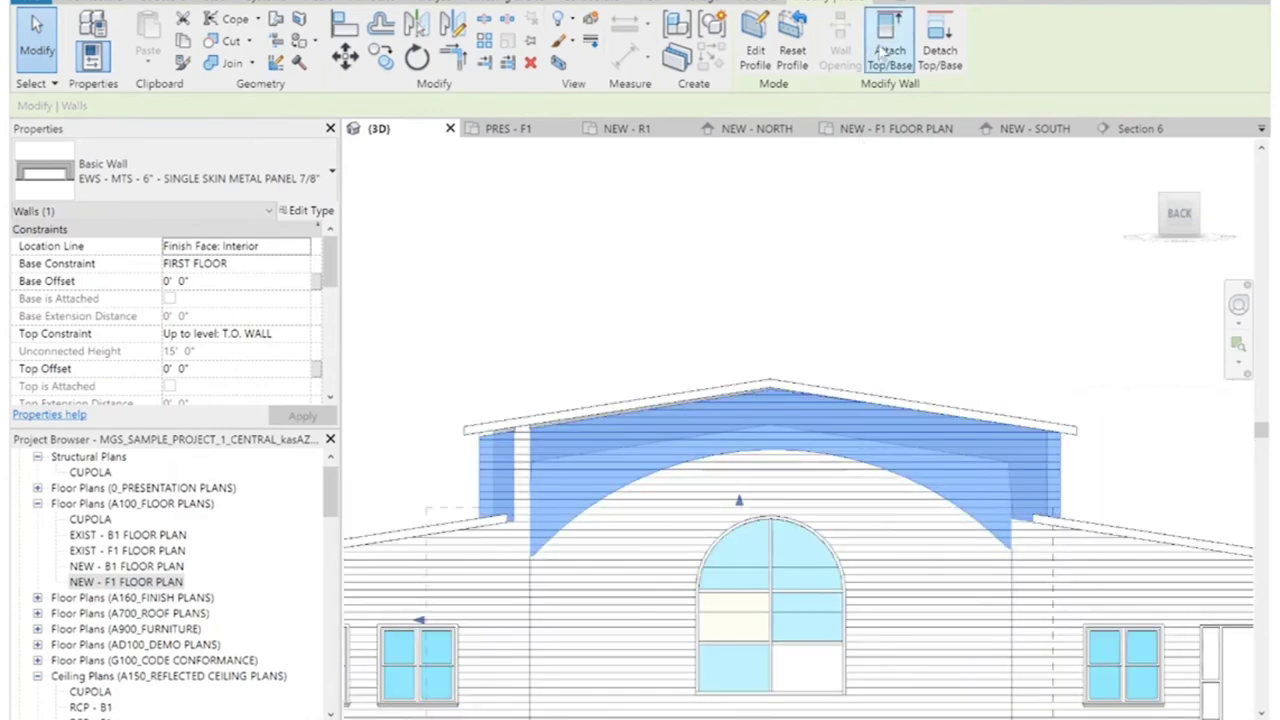
{"action": "left_click", "coordinate": [864, 405]}
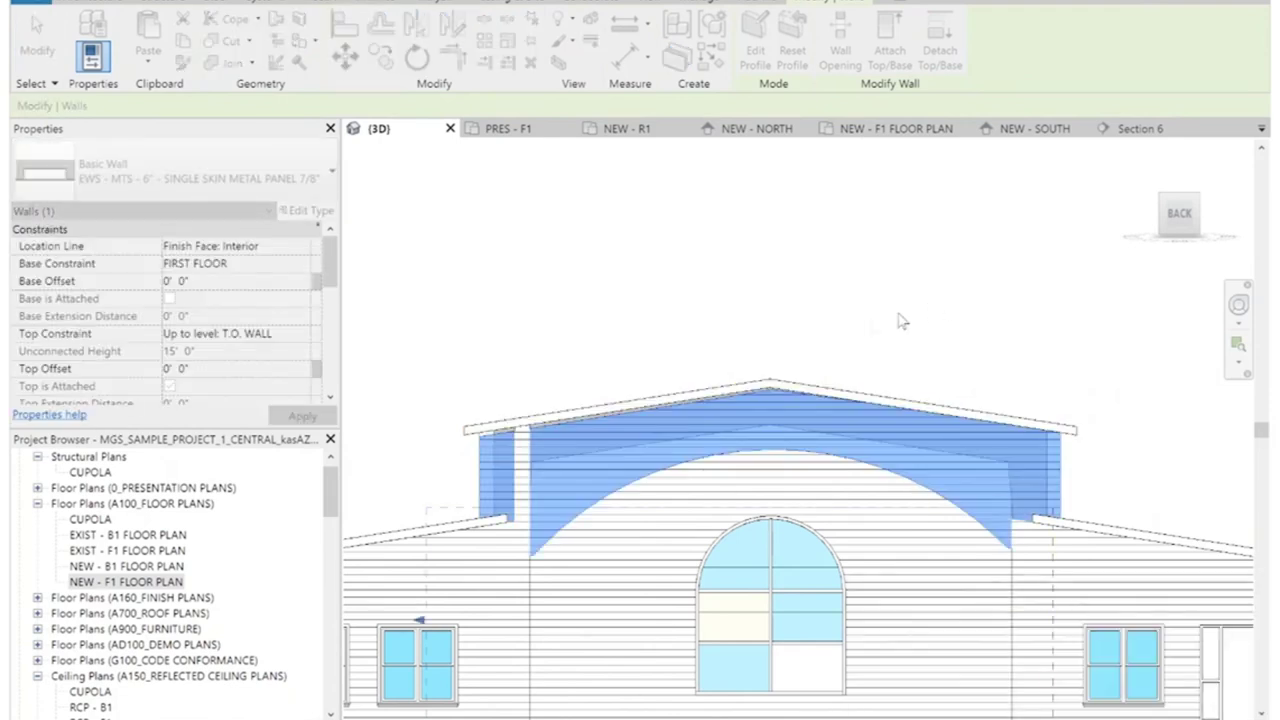
{"action": "left_click", "coordinate": [931, 306]}
Edit the rear gable wall's profile so its top follows the roof underside and its sides extend to the clerestory walls.
{"action": "double_click", "coordinate": [790, 440]}
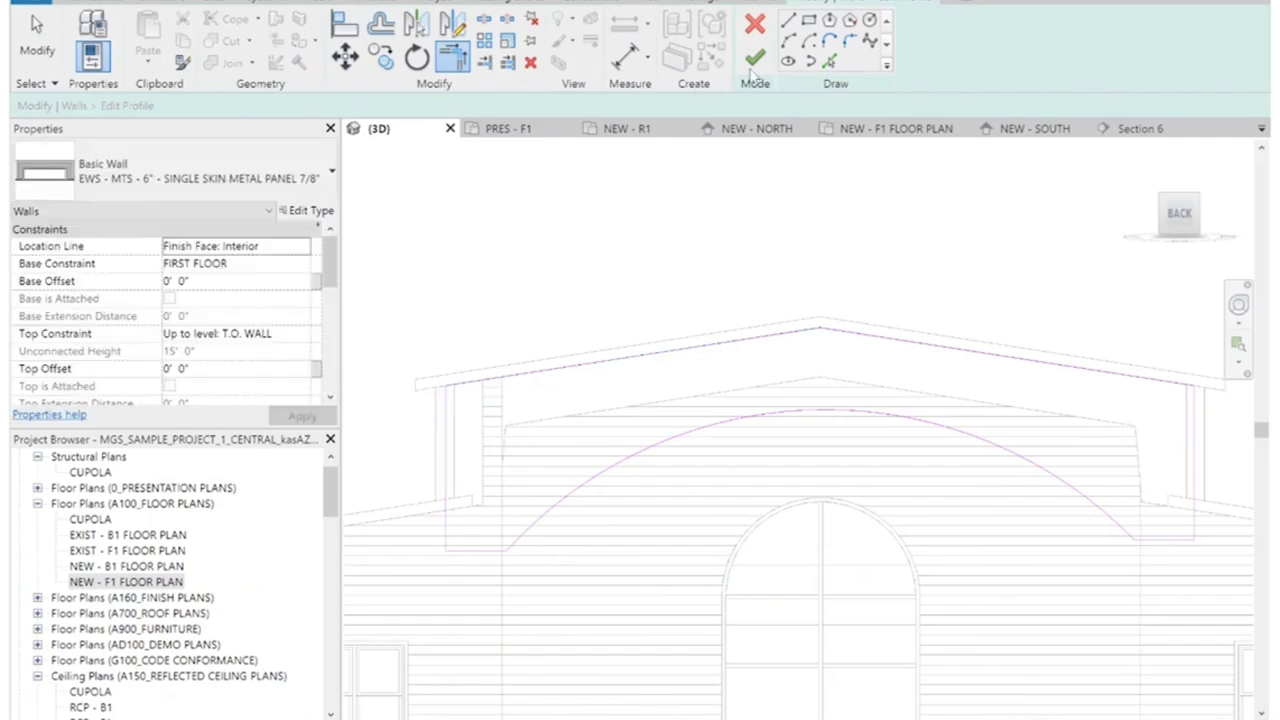
{"action": "left_click", "coordinate": [754, 60]}
{"action": "left_click", "coordinate": [997, 217]}
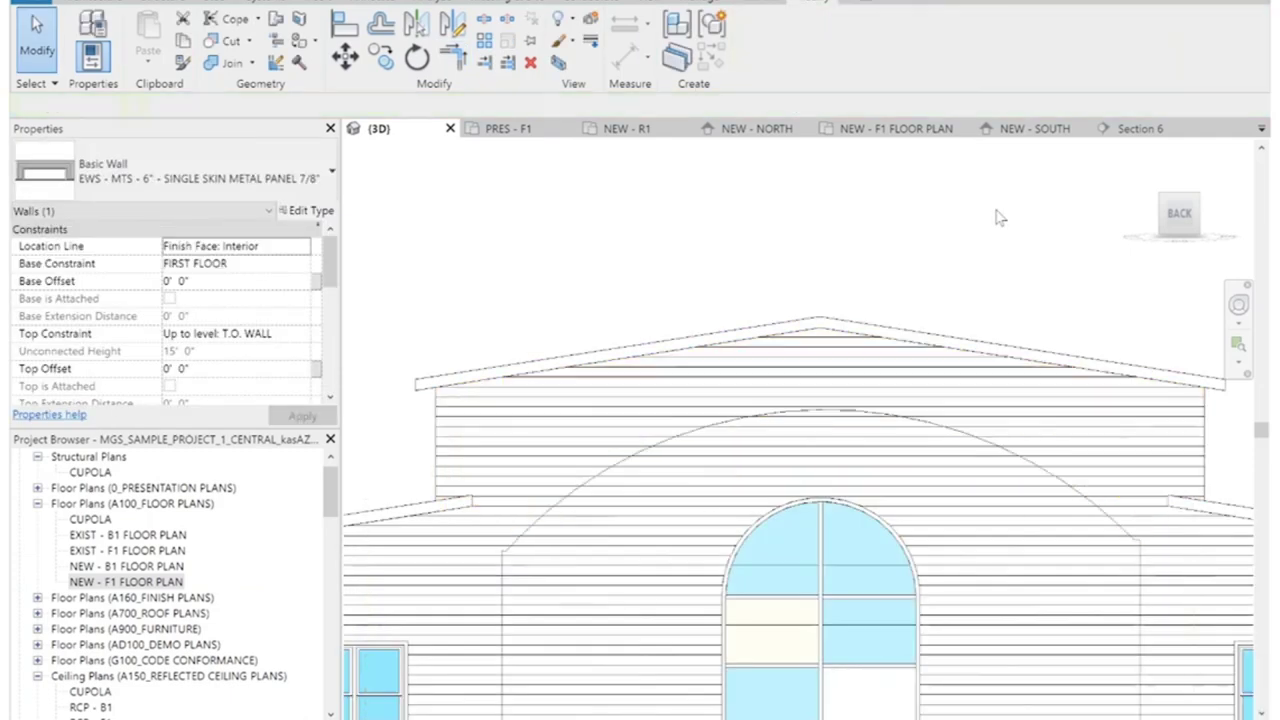
Open the main roof's profile and sketch a vertical guide line about 2'-6" up from the gable wall's outer corner.
{"action": "scroll", "coordinate": [563, 259], "scroll_direction": "down", "scroll_amount": 1}
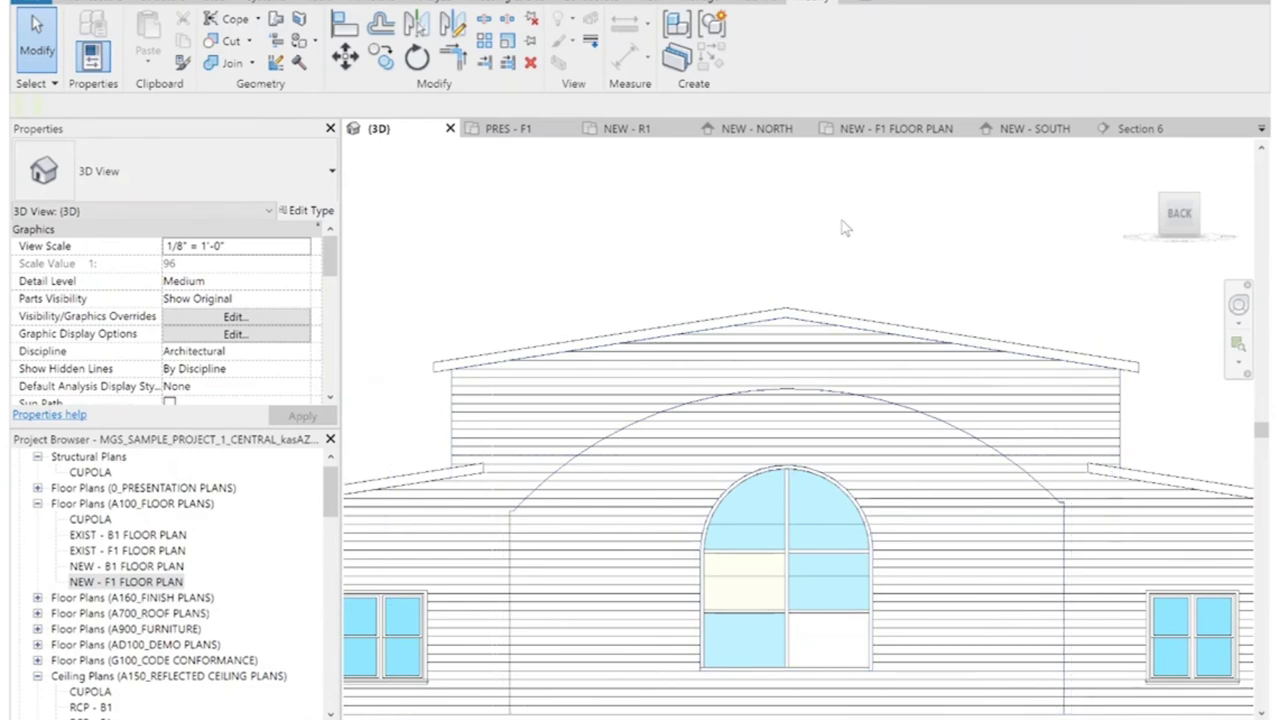
{"action": "double_click", "coordinate": [1020, 350]}
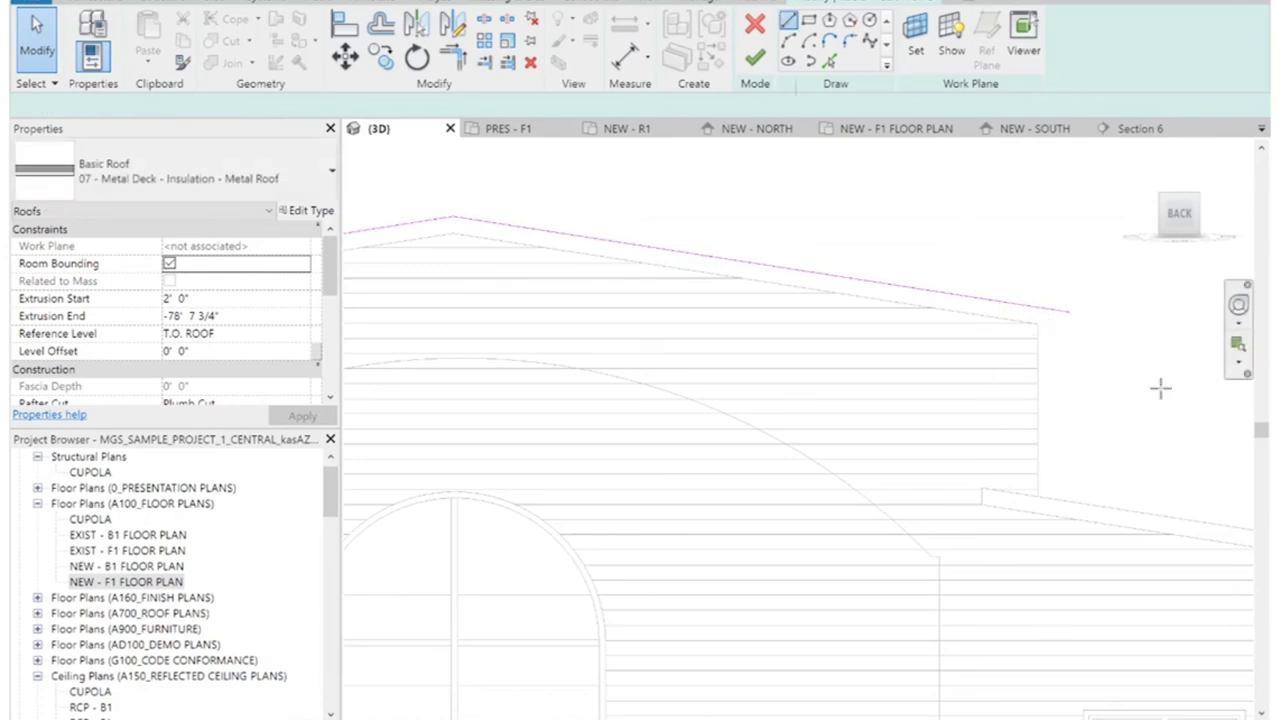
{"action": "left_click", "coordinate": [1034, 324]}
{"action": "left_click", "coordinate": [1034, 252]}
{"action": "key", "text": "Escape"}
{"action": "key", "text": "Escape"}
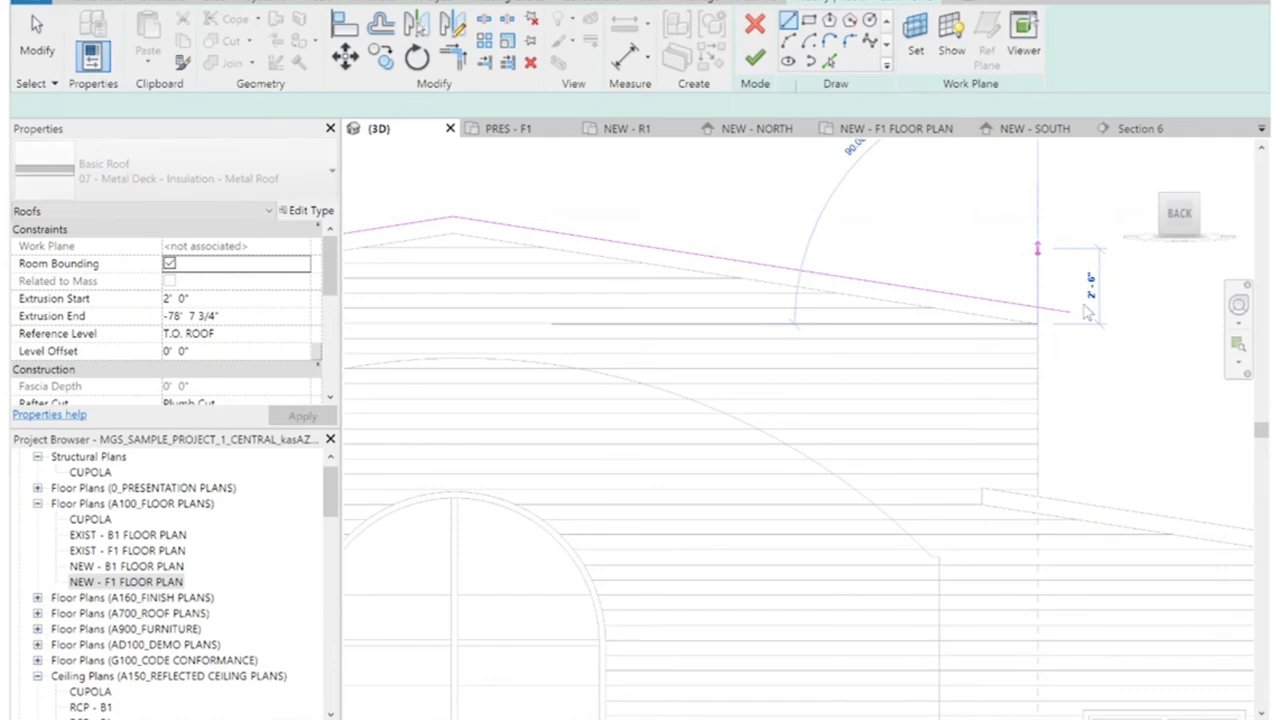
Draw a 2'-0" overhang line along the roof slope, outward from the vertical guide line.
{"action": "scroll", "coordinate": [1086, 308], "scroll_direction": "up", "scroll_amount": 3}
{"action": "scroll", "coordinate": [1090, 316], "scroll_direction": "up", "scroll_amount": 1}
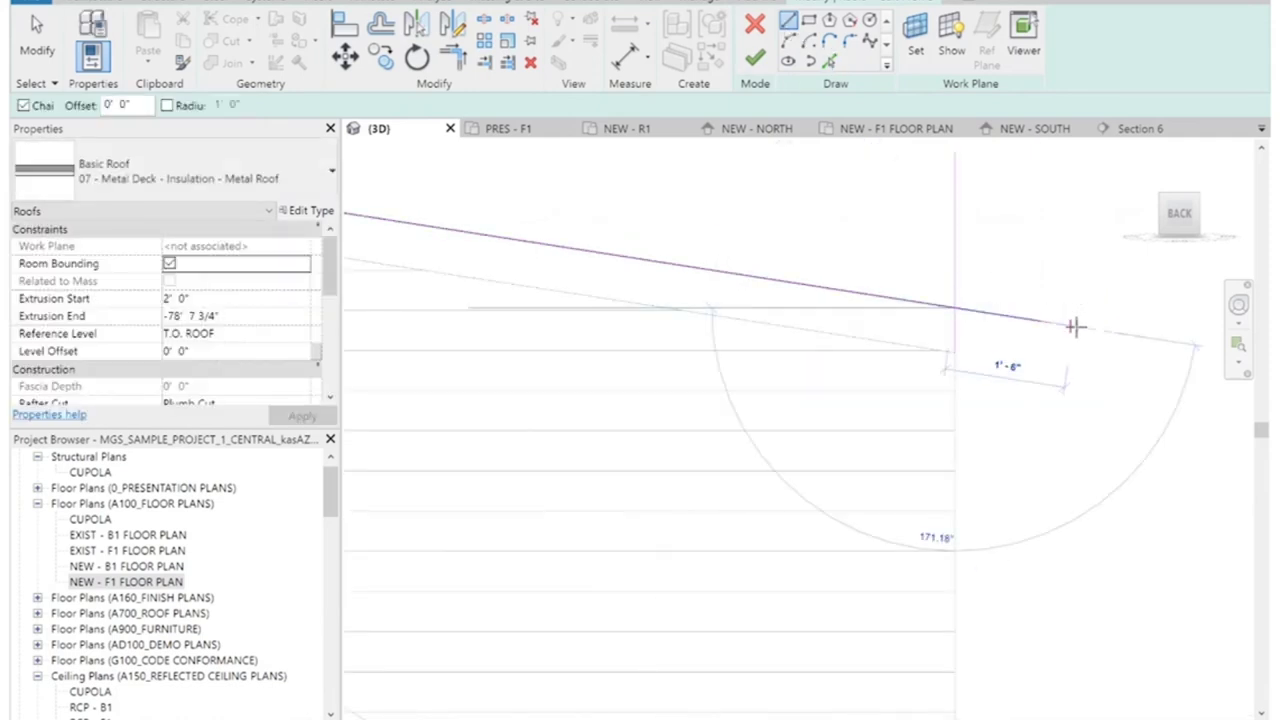
{"action": "key", "text": "Return"}
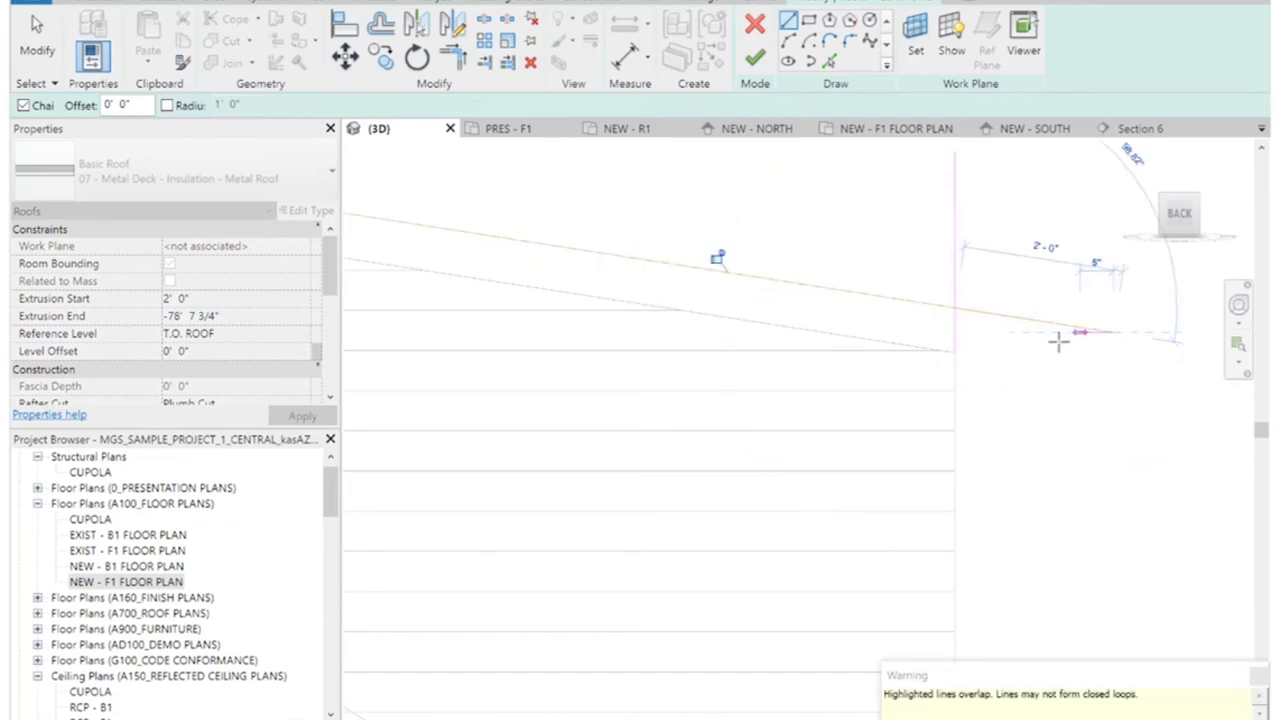
{"action": "key", "text": "Escape"}
{"action": "key", "text": "Escape"}
Delete the original slope line on the overhang side and the vertical guide line from the roof profile.
{"action": "key", "text": "Tab"}
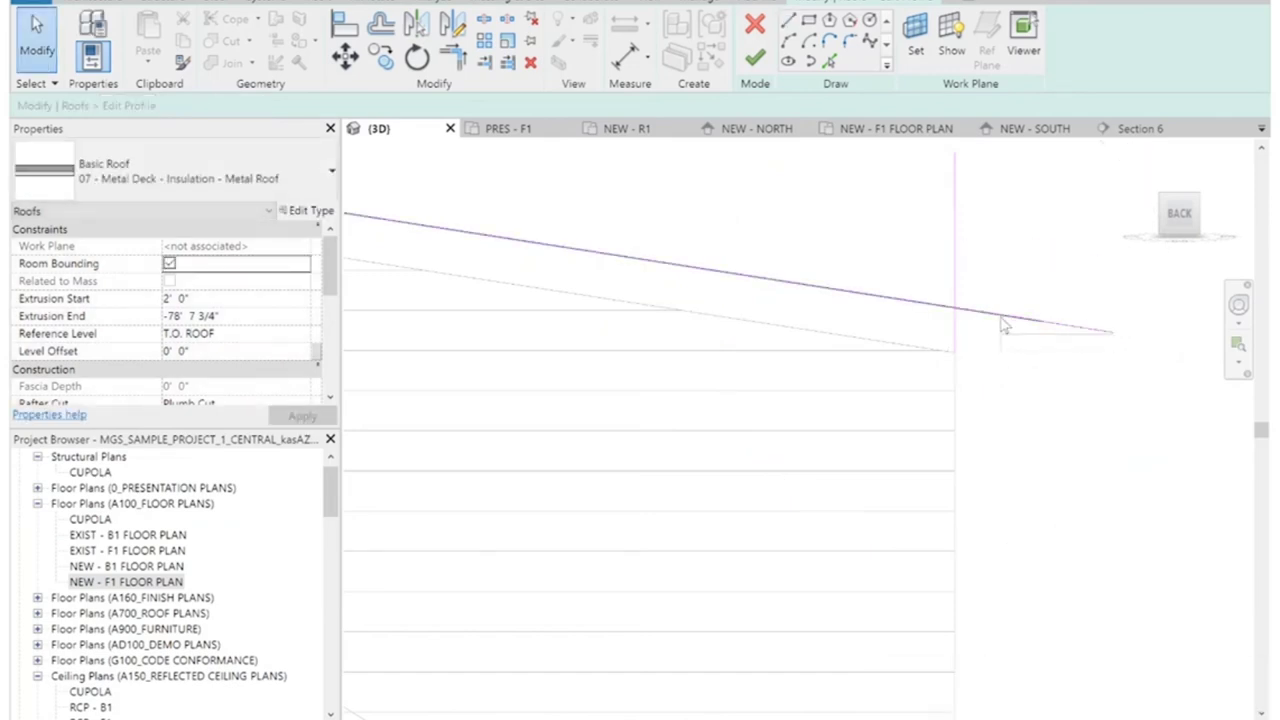
{"action": "left_click", "coordinate": [1001, 318]}
{"action": "key", "text": "Delete"}
{"action": "scroll", "coordinate": [1102, 400], "scroll_direction": "down", "scroll_amount": 3}
{"action": "left_click_drag", "start_coordinate": [1040, 347], "coordinate": [1060, 344]}
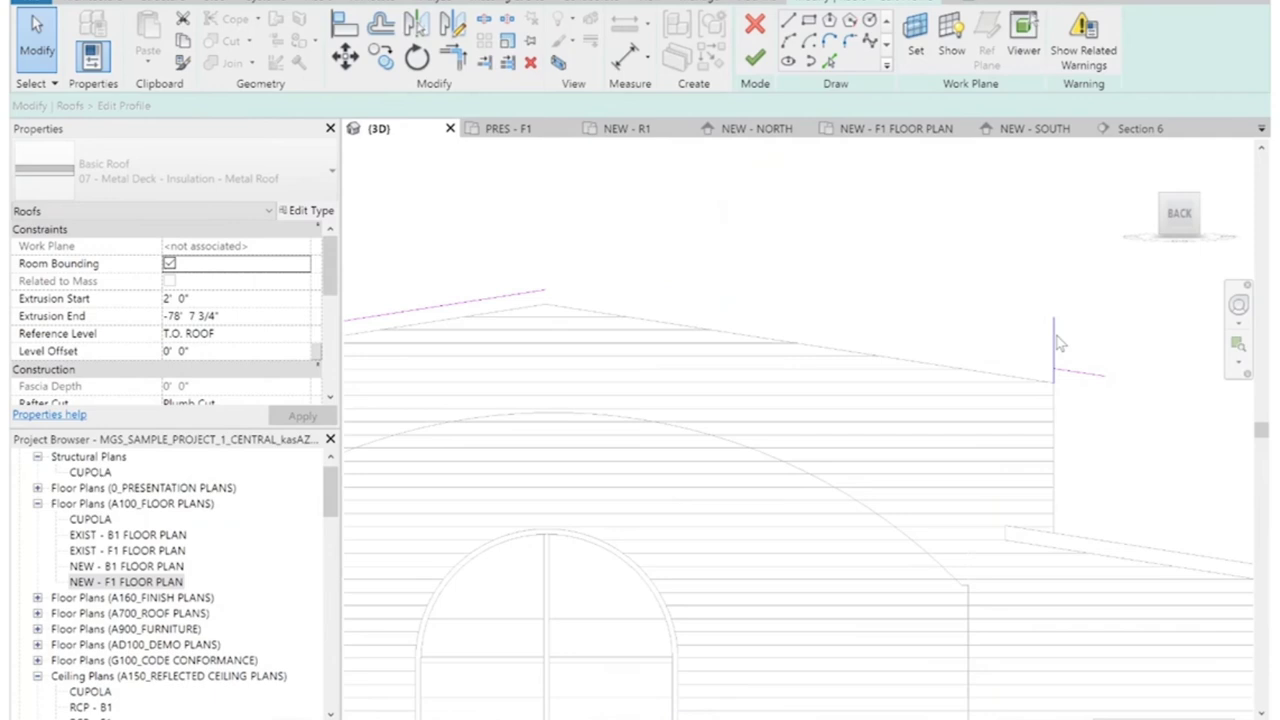
Mirror the 2'-0" overhang line about the vertical axis through the roof ridge, keeping the original.
{"action": "left_click", "coordinate": [1095, 377]}
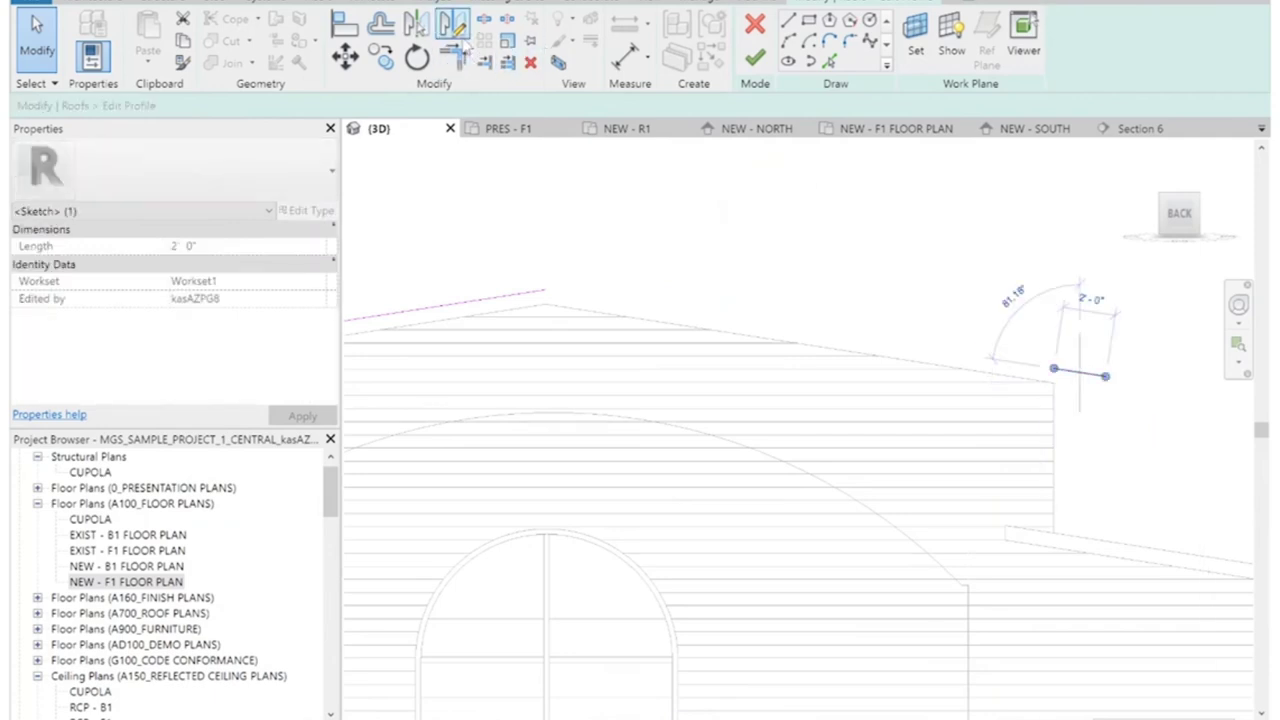
{"action": "left_click", "coordinate": [545, 305]}
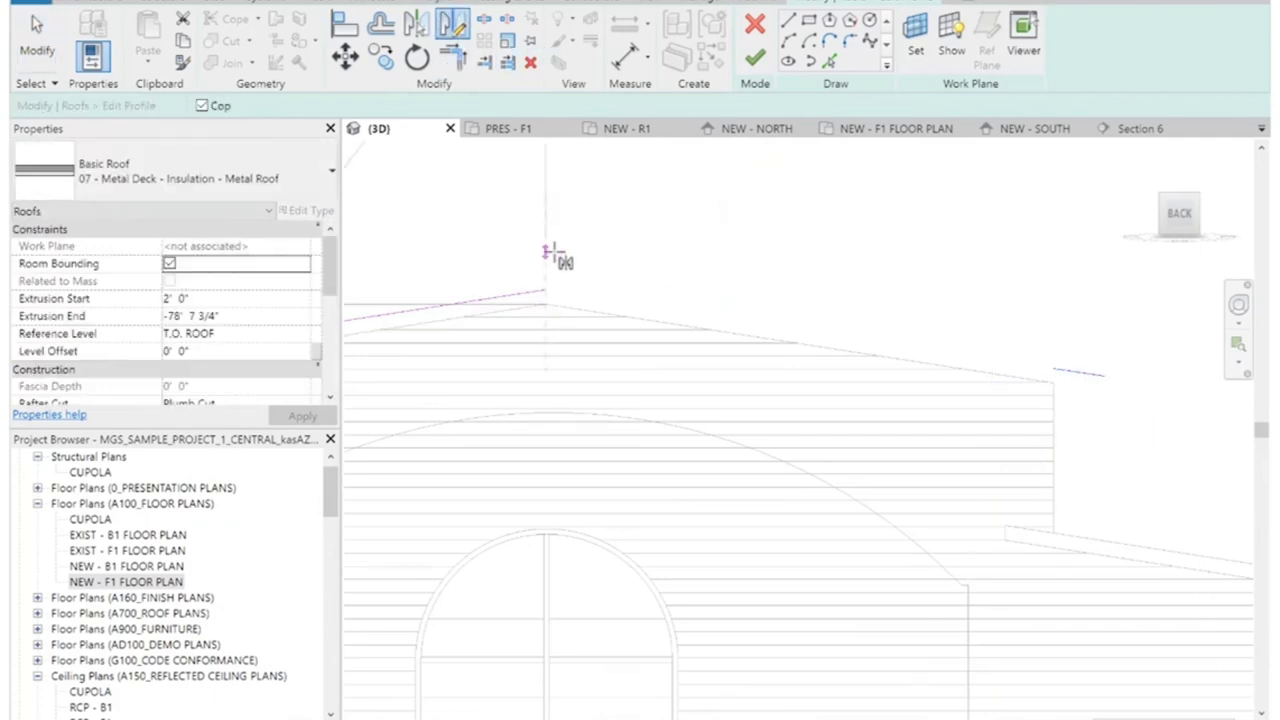
Trim the roof profile lines into one continuous outline meeting at the ridge and finish the profile edit.
{"action": "scroll", "coordinate": [971, 277], "scroll_direction": "down", "scroll_amount": 3}
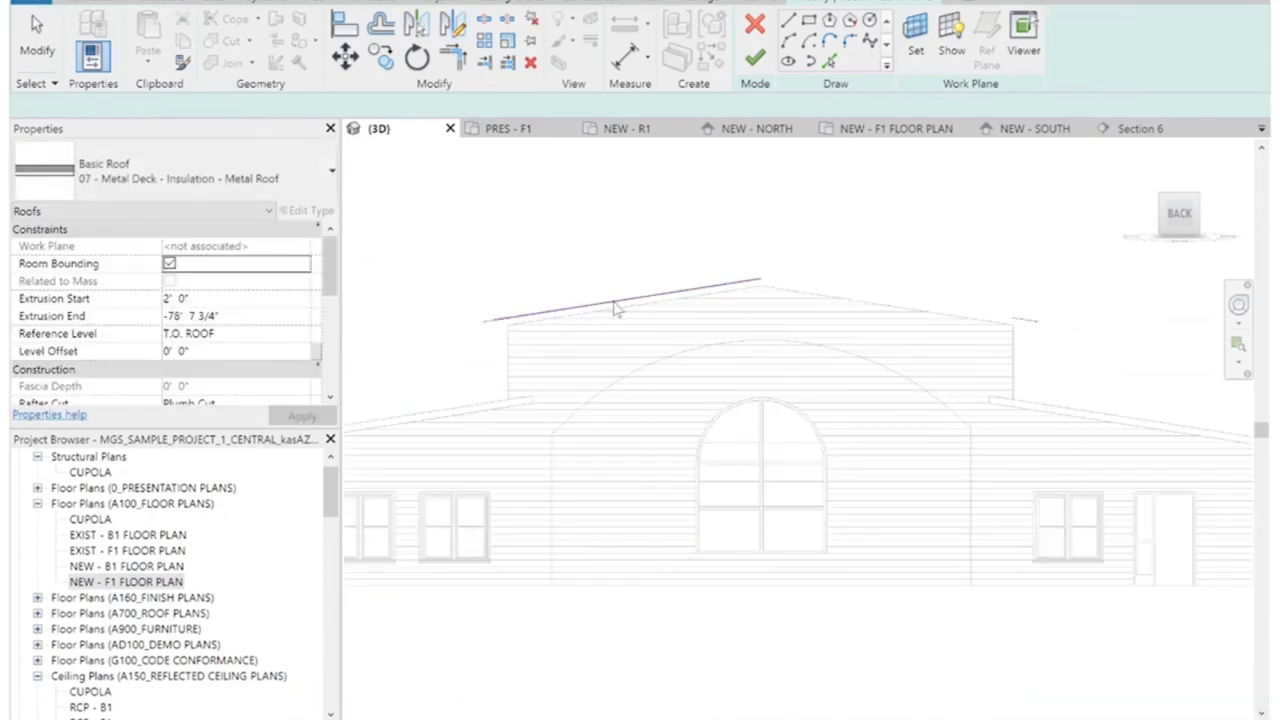
{"action": "left_click", "coordinate": [452, 60]}
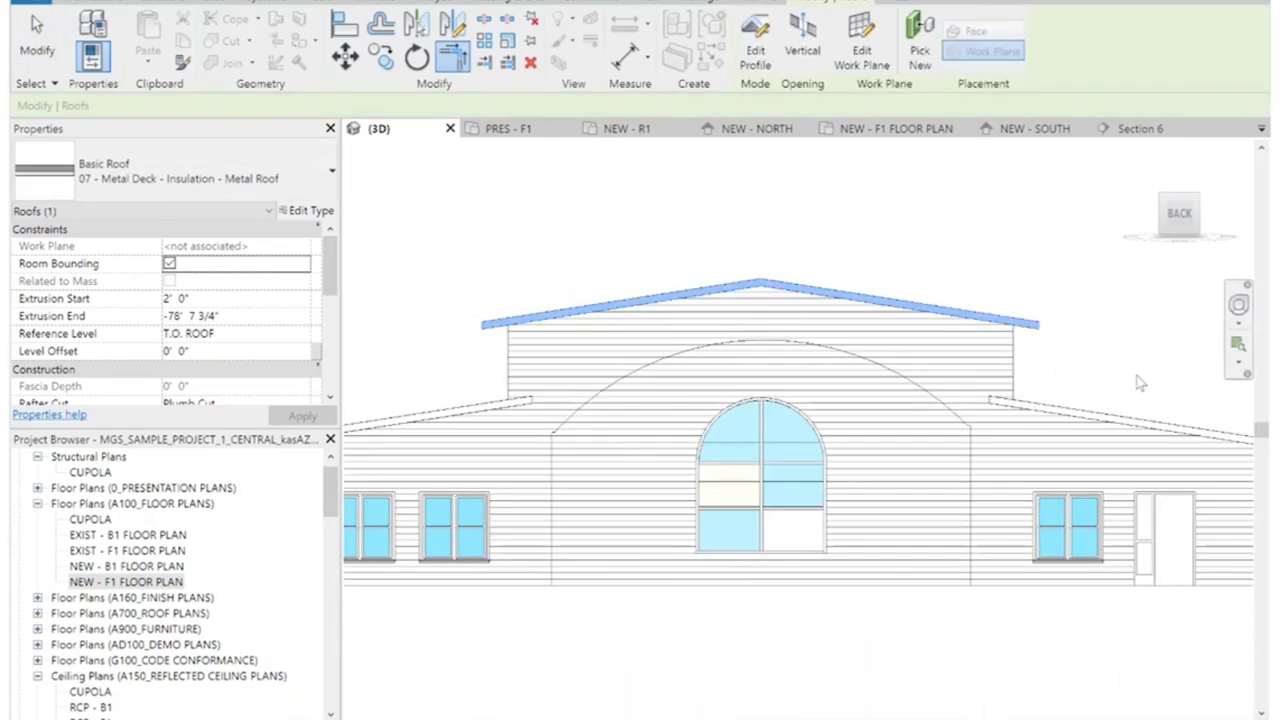
{"action": "left_click", "coordinate": [1136, 377]}
Examine the edited main roof from the rear and at the front entrance gable.
{"action": "scroll", "coordinate": [1136, 377], "scroll_direction": "down", "scroll_amount": 1}
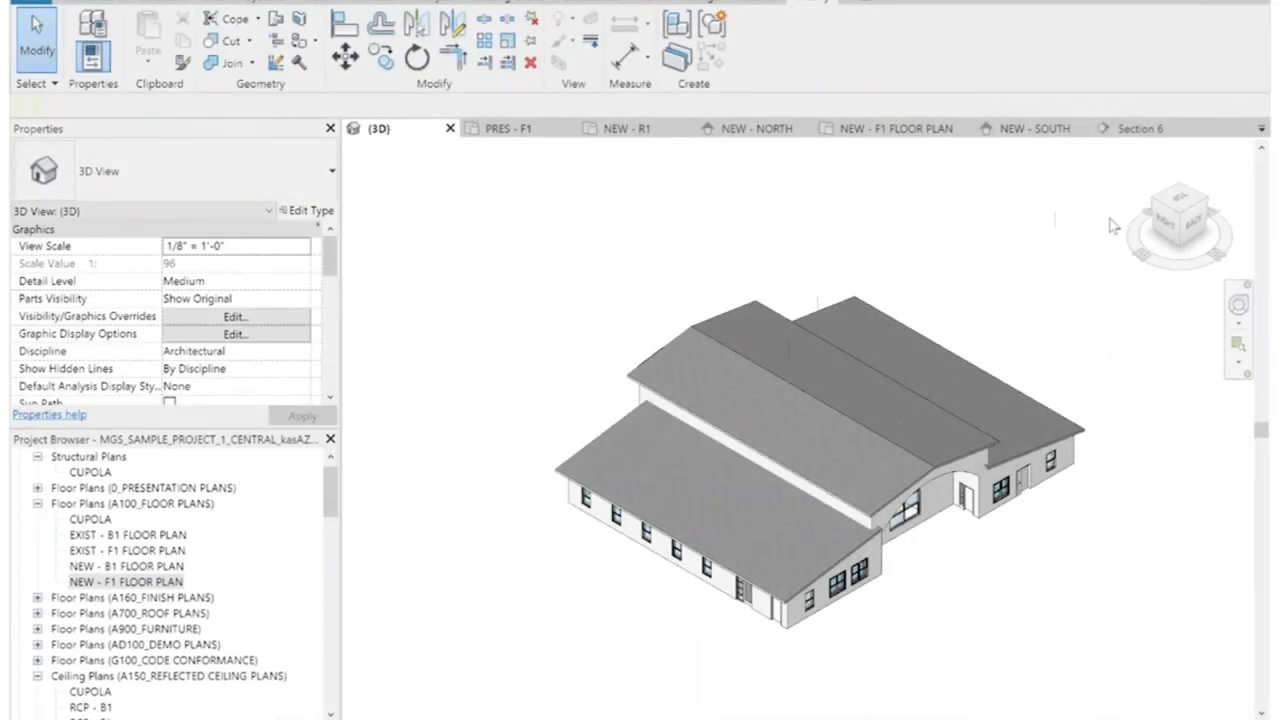
{"action": "left_click", "coordinate": [1155, 203]}
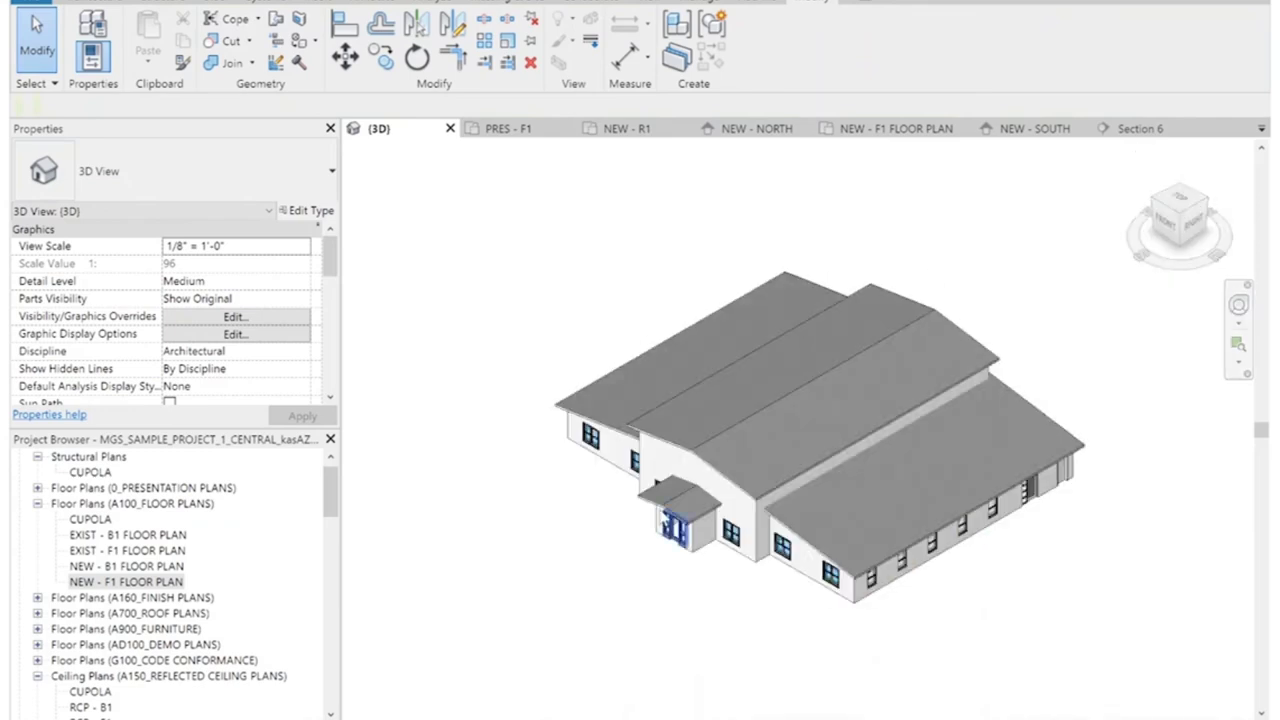
{"action": "scroll", "coordinate": [686, 350], "scroll_direction": "up", "scroll_amount": 5}
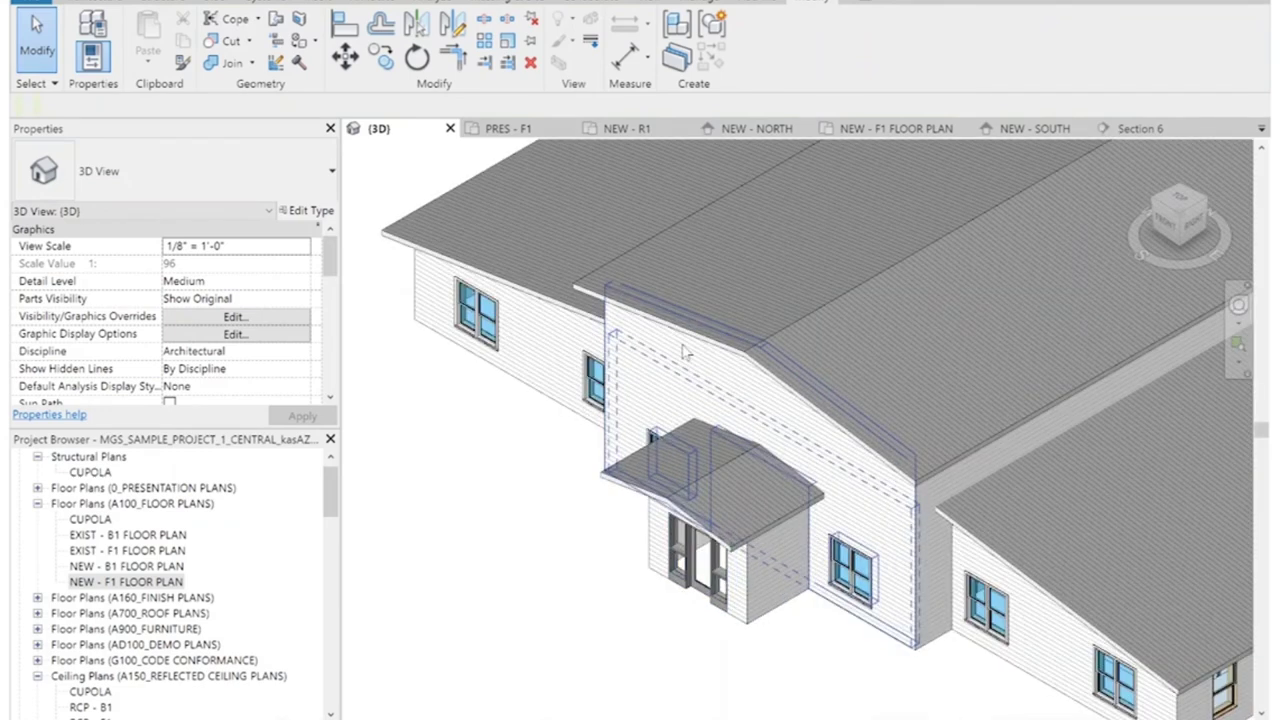
{"action": "scroll", "coordinate": [684, 351], "scroll_direction": "down", "scroll_amount": 3}
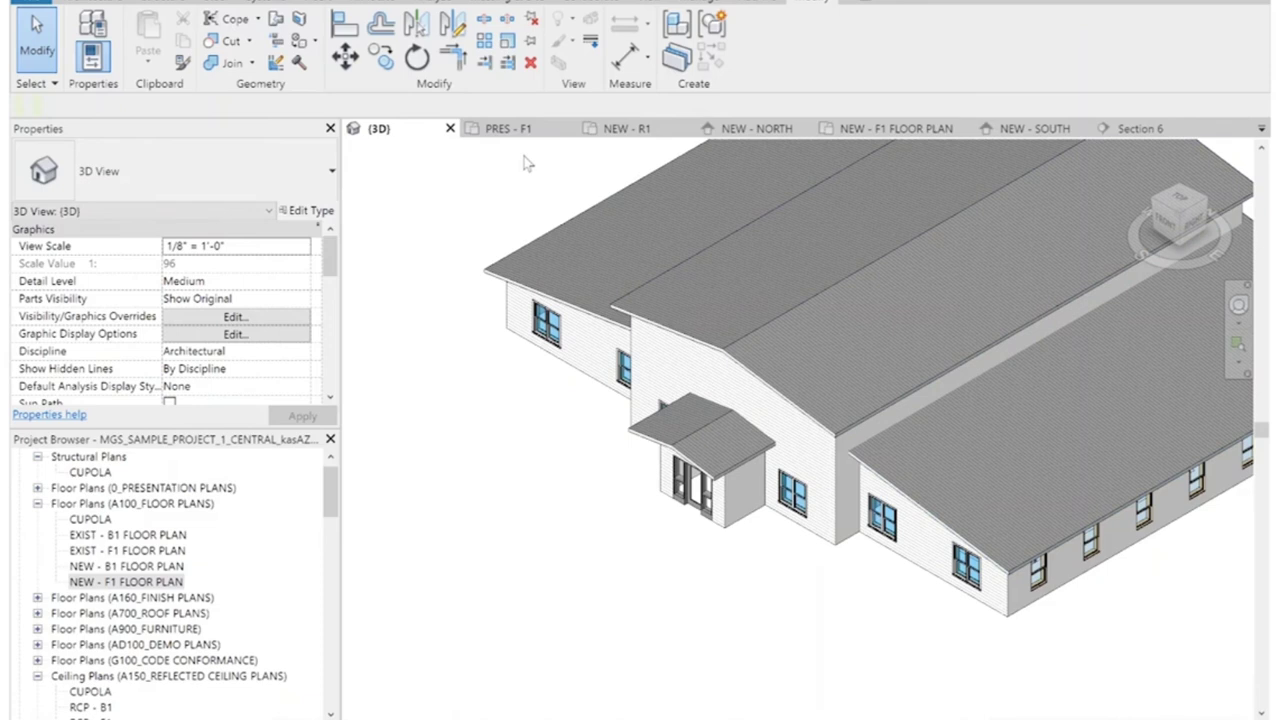
{"action": "left_click", "coordinate": [76, 3]}
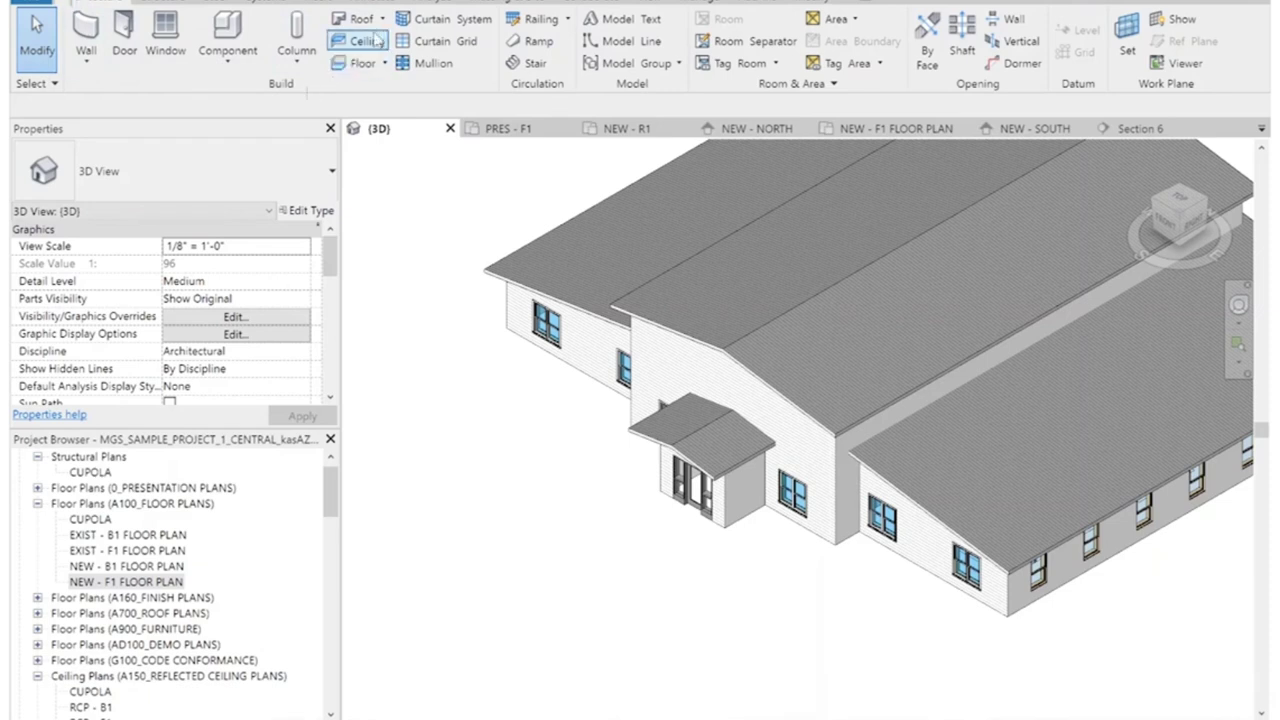
{"action": "left_click", "coordinate": [382, 19]}
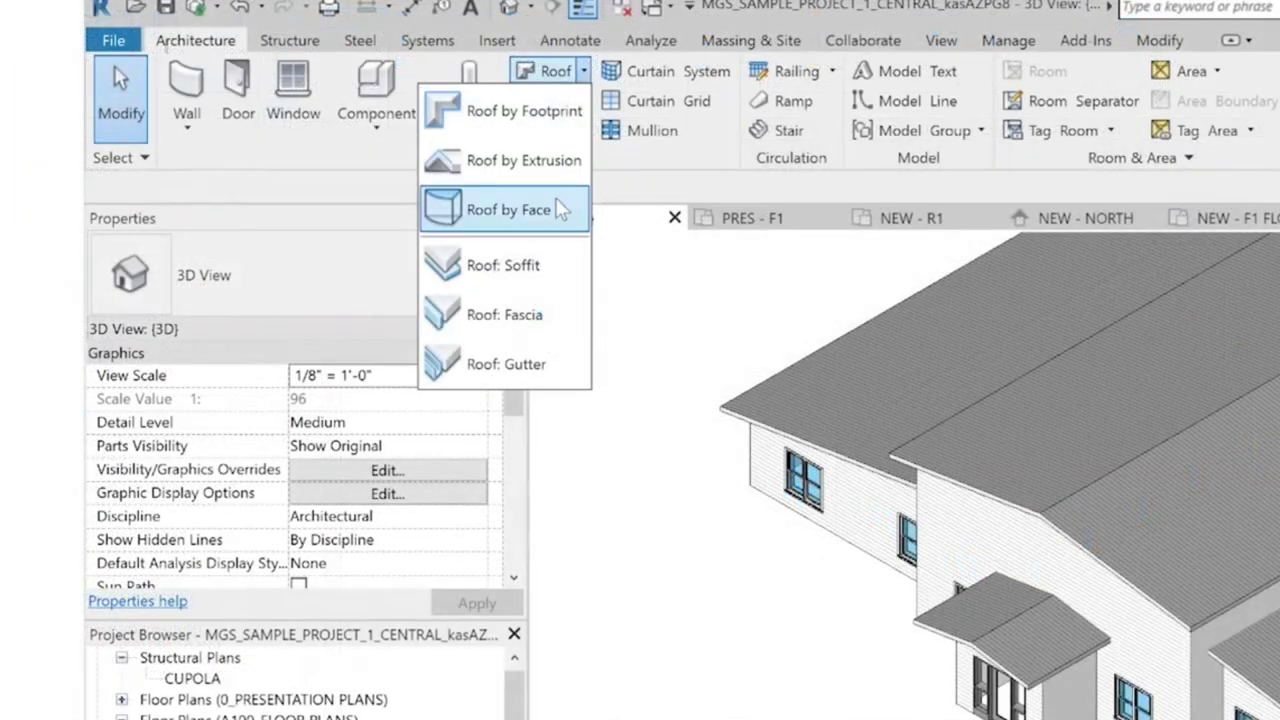
{"action": "left_click", "coordinate": [533, 316]}
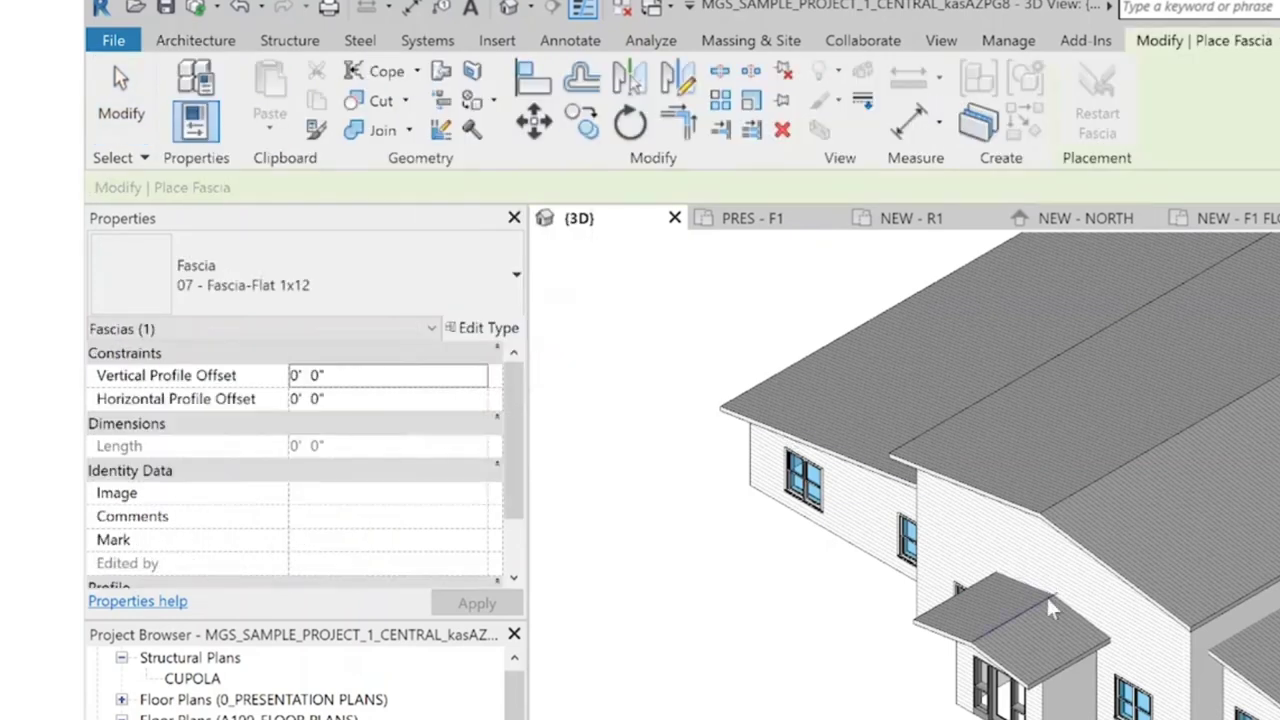
{"action": "left_click", "coordinate": [366, 273]}
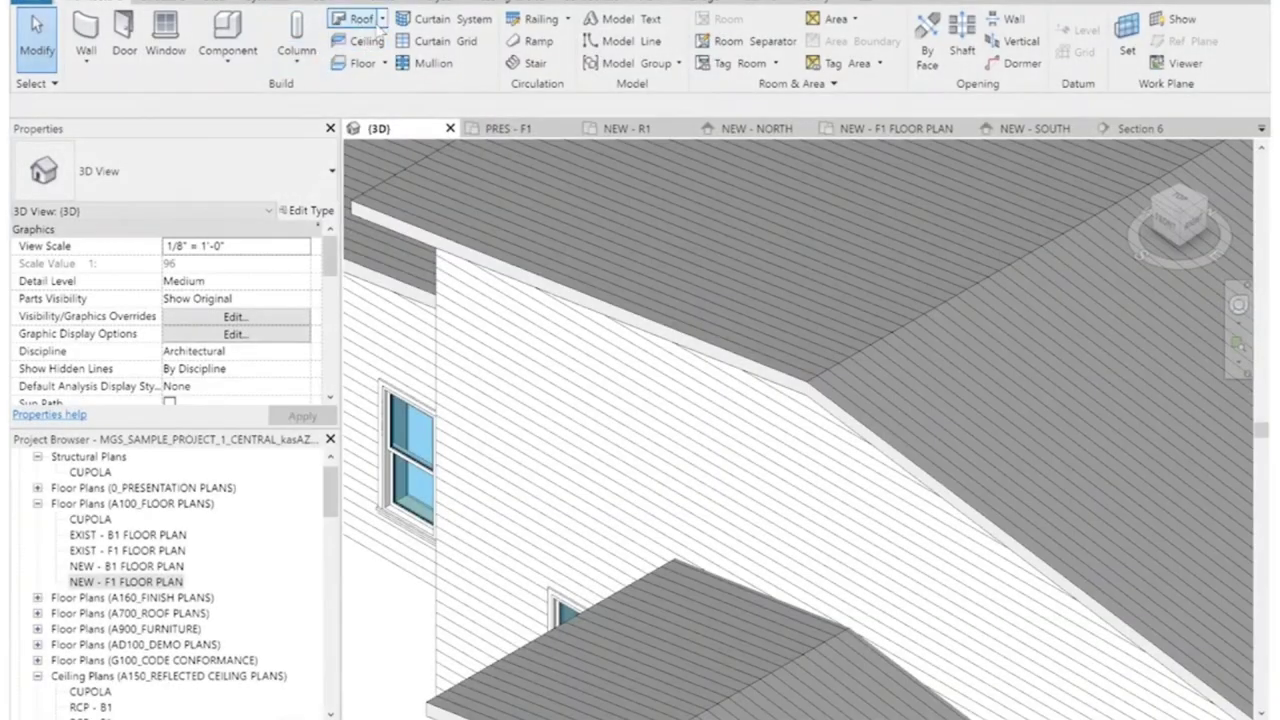
Add fascia around the main roof, covering the front gable slopes and the long eave edge, and finish the placement.
{"action": "left_click", "coordinate": [382, 19]}
{"action": "left_click", "coordinate": [323, 200]}
{"action": "left_click", "coordinate": [805, 388]}
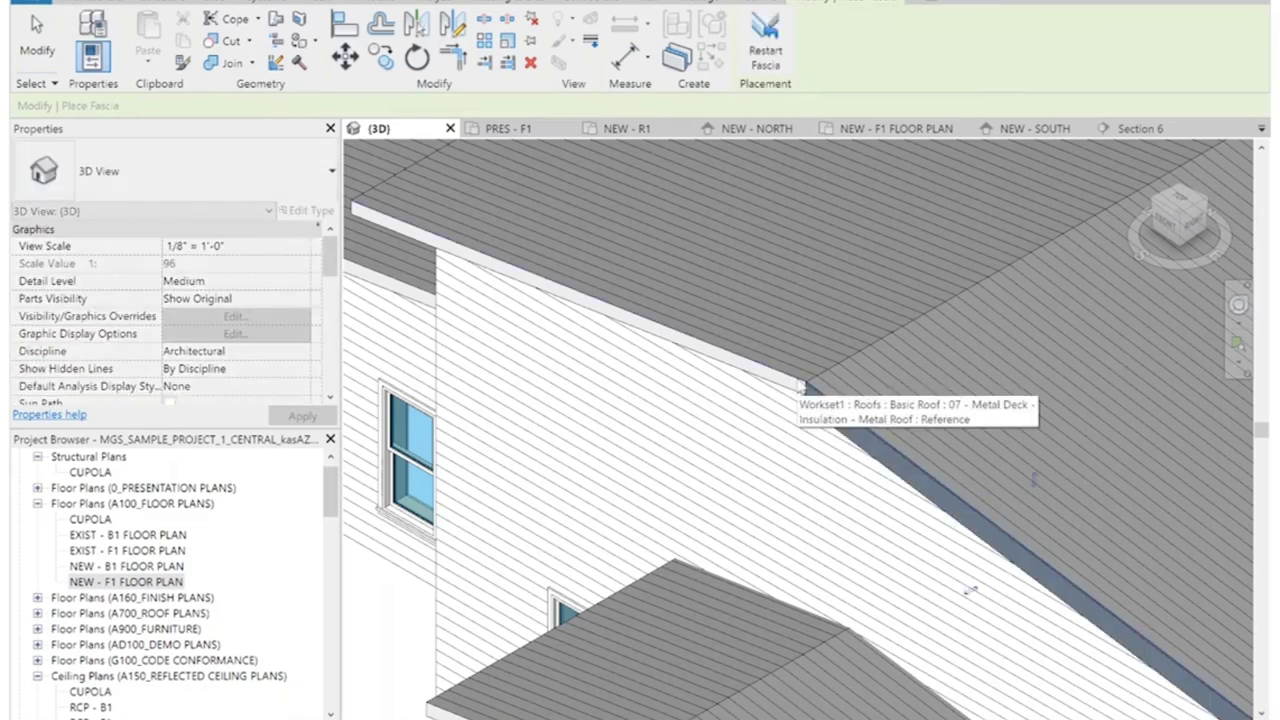
{"action": "scroll", "coordinate": [797, 381], "scroll_direction": "down", "scroll_amount": 5}
{"action": "scroll", "coordinate": [966, 475], "scroll_direction": "up", "scroll_amount": 5}
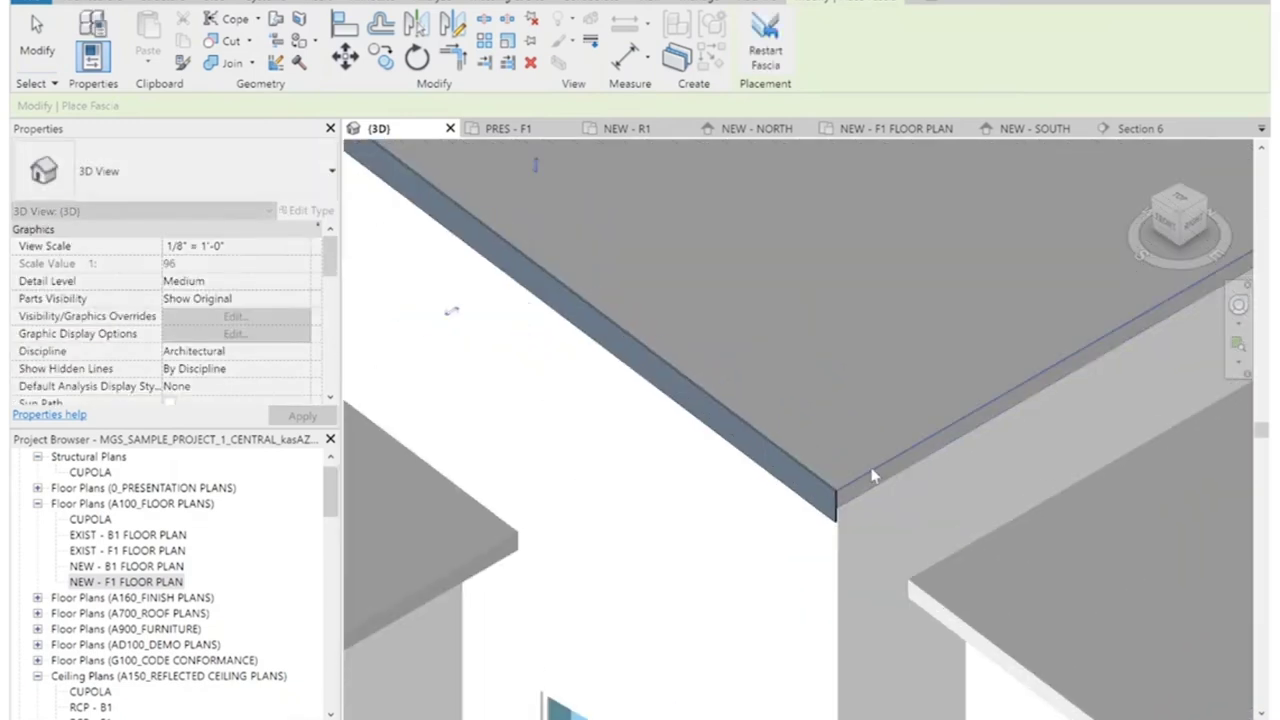
{"action": "left_click", "coordinate": [871, 470]}
{"action": "scroll", "coordinate": [842, 508], "scroll_direction": "up", "scroll_amount": 3}
{"action": "scroll", "coordinate": [913, 457], "scroll_direction": "down", "scroll_amount": 5}
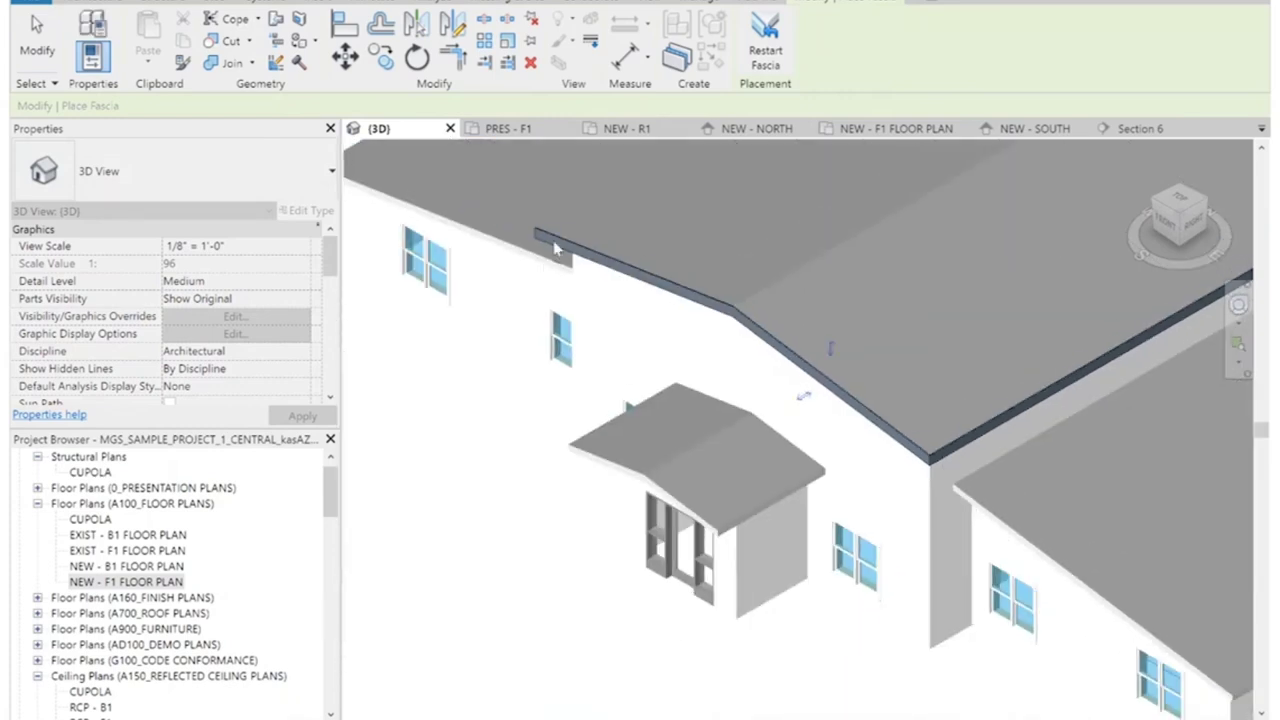
{"action": "scroll", "coordinate": [555, 248], "scroll_direction": "up", "scroll_amount": 6}
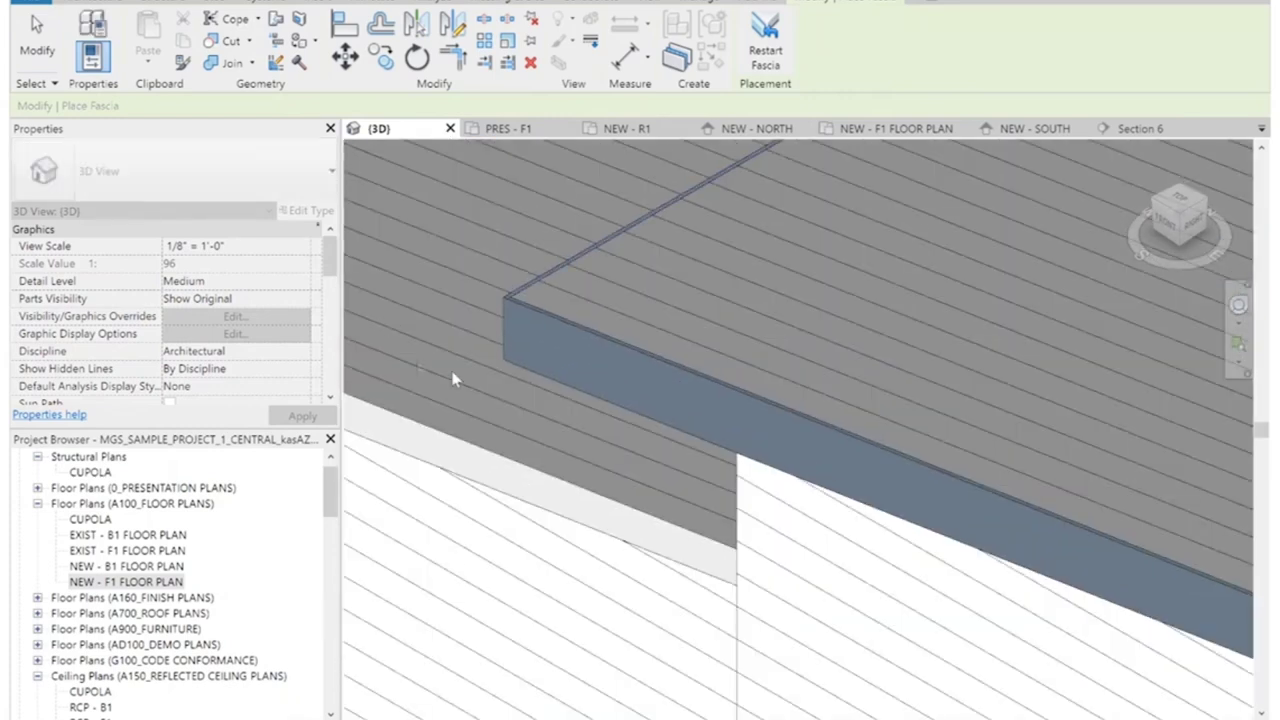
{"action": "scroll", "coordinate": [453, 378], "scroll_direction": "down", "scroll_amount": 6}
{"action": "scroll", "coordinate": [858, 240], "scroll_direction": "up", "scroll_amount": 5}
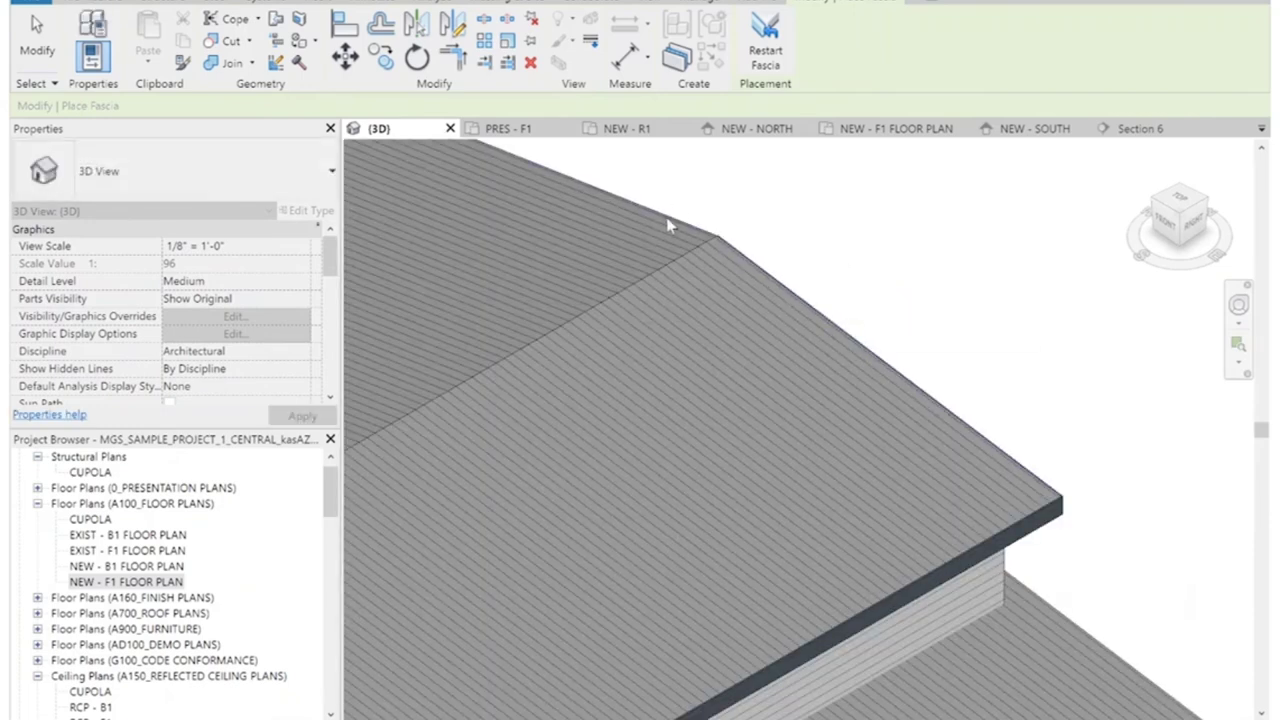
{"action": "scroll", "coordinate": [925, 312], "scroll_direction": "down", "scroll_amount": 5}
{"action": "key", "text": "Escape"}
{"action": "key", "text": "Escape"}
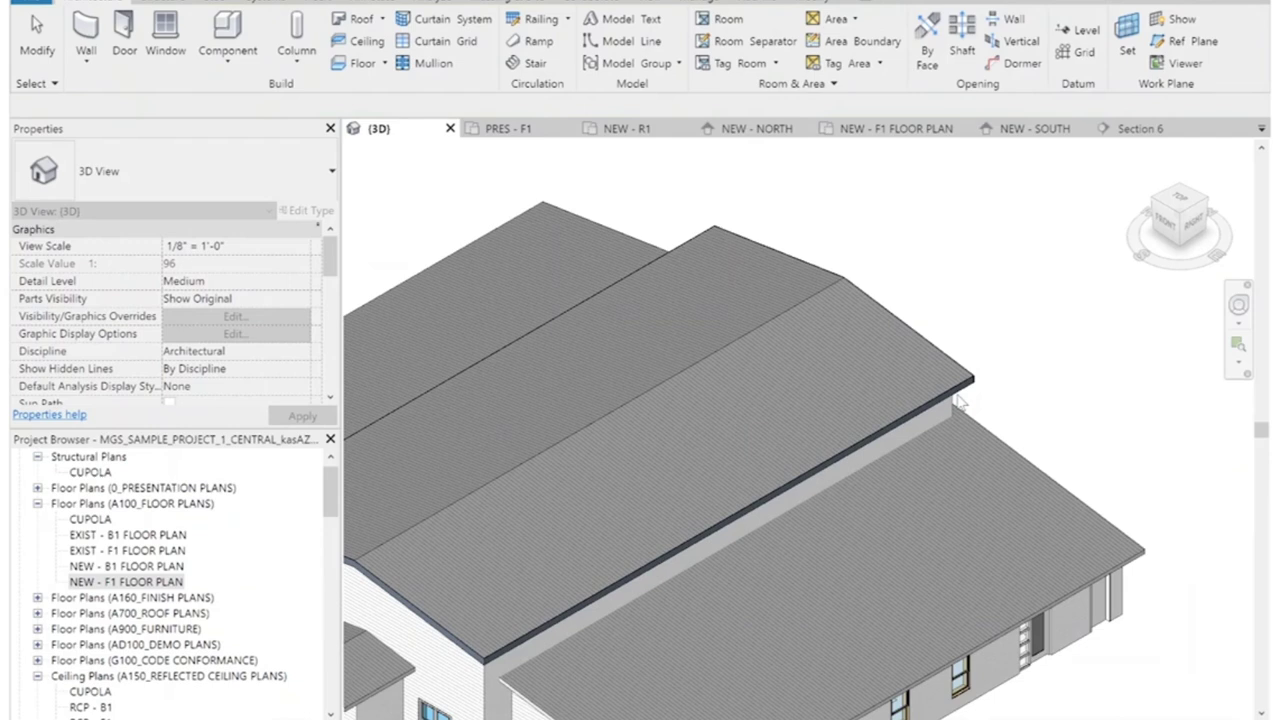
{"action": "scroll", "coordinate": [1048, 332], "scroll_direction": "down", "scroll_amount": 3}
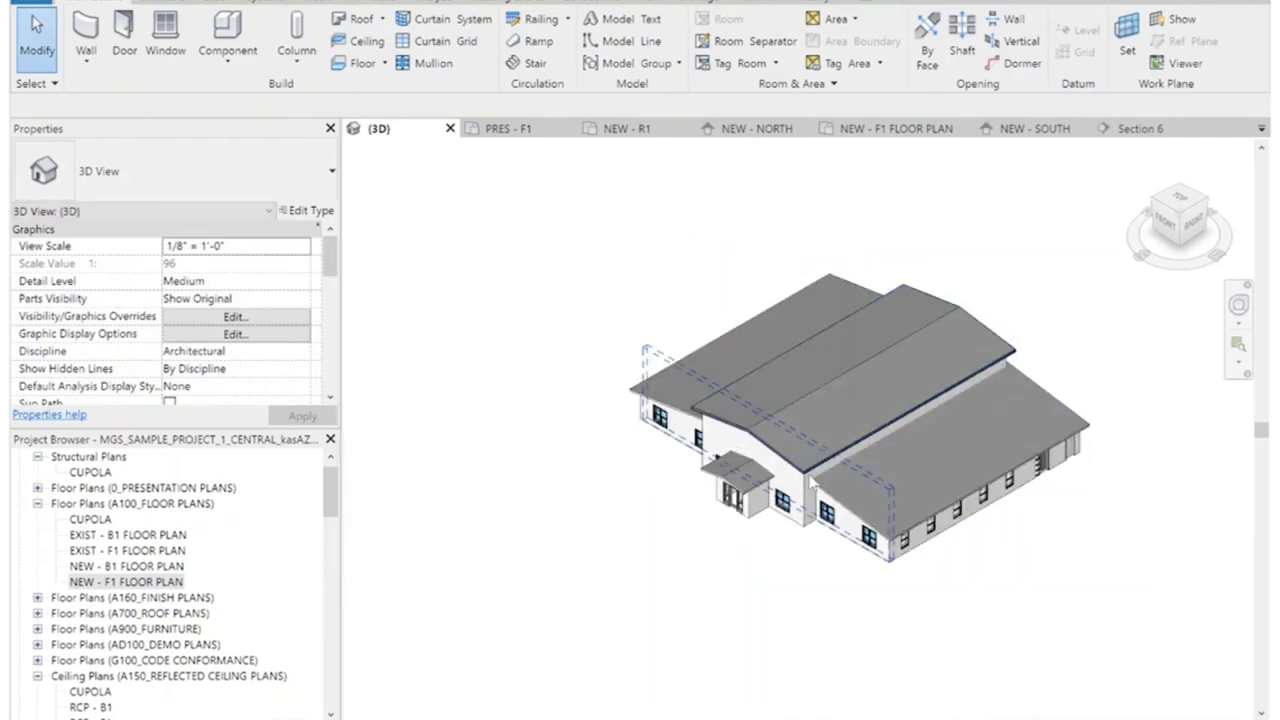
Place a 07 - Gutter - Bevel 5" x 5" gutter along the main roof's eave on the building's right side.
{"action": "scroll", "coordinate": [818, 470], "scroll_direction": "up", "scroll_amount": 3}
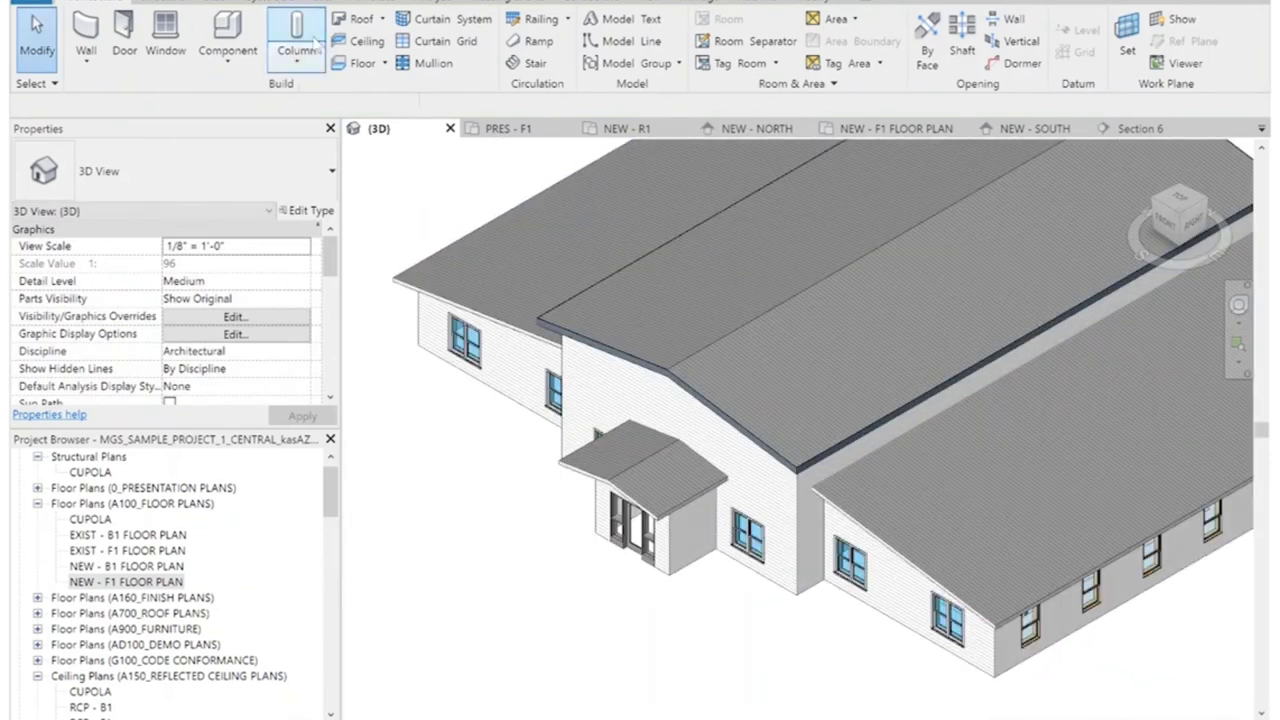
{"action": "left_click", "coordinate": [384, 22]}
{"action": "left_click", "coordinate": [310, 234]}
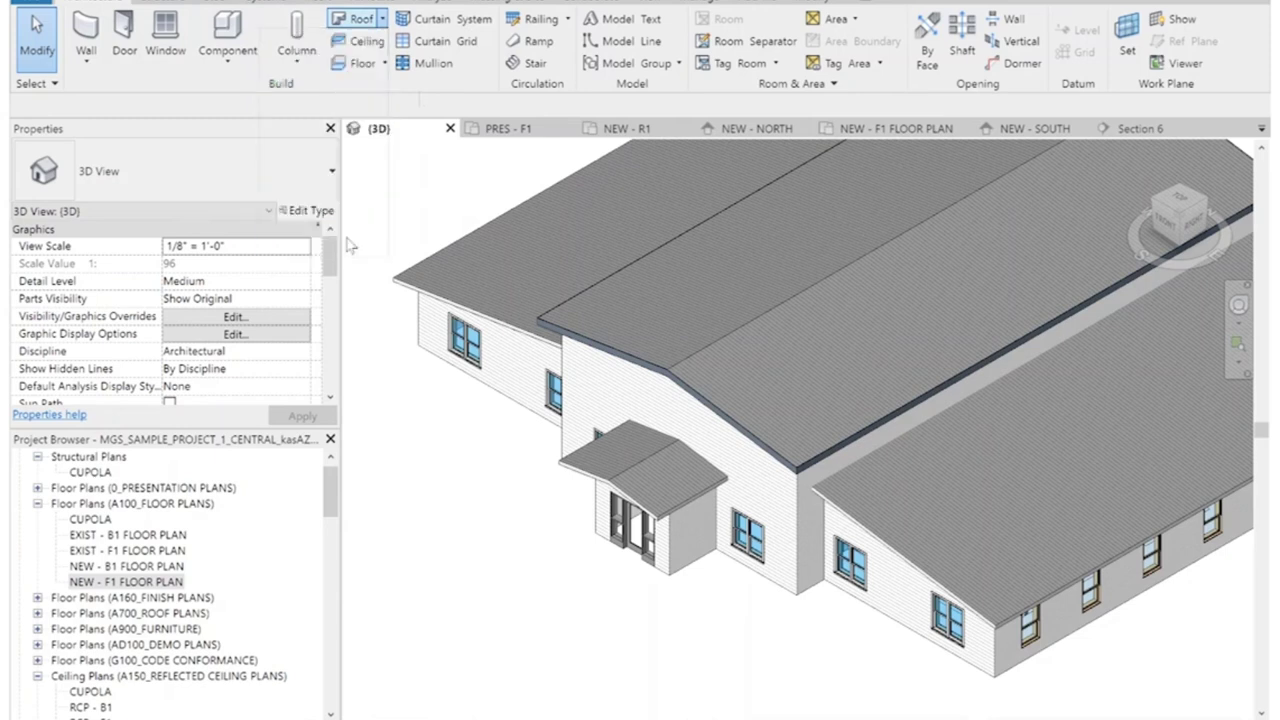
{"action": "scroll", "coordinate": [818, 452], "scroll_direction": "up", "scroll_amount": 5}
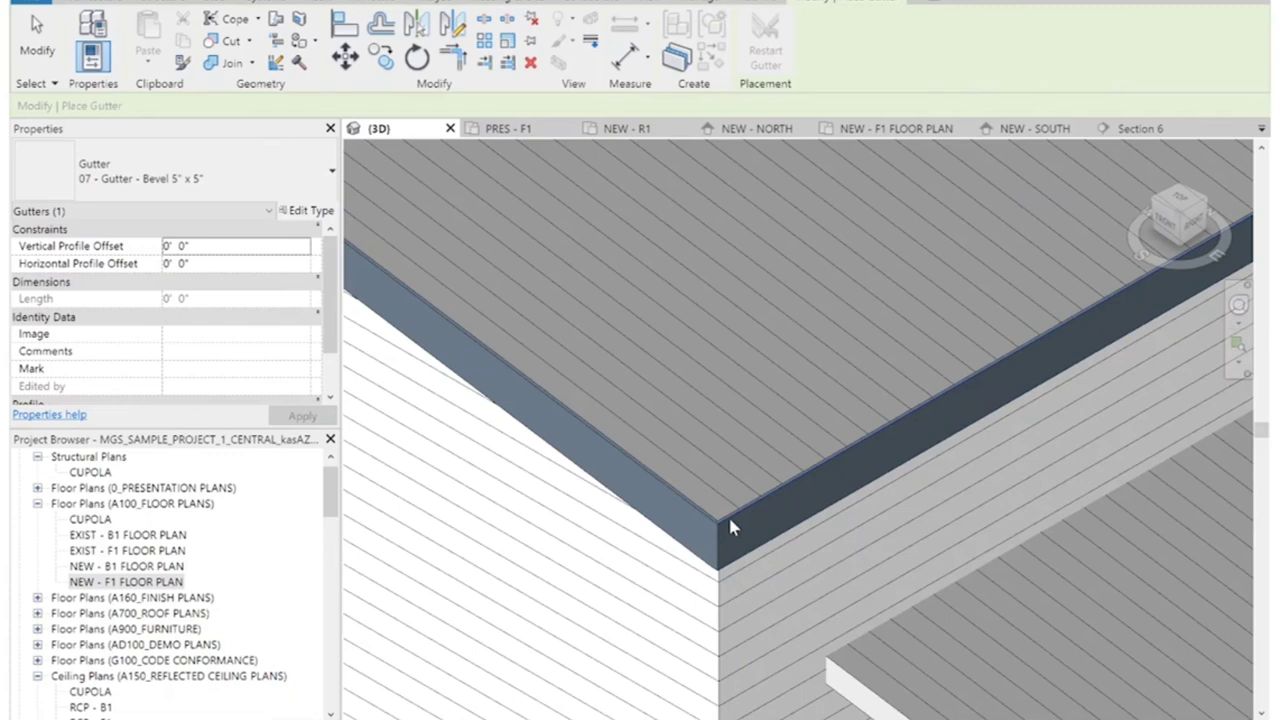
{"action": "left_click", "coordinate": [728, 514]}
{"action": "scroll", "coordinate": [807, 556], "scroll_direction": "up", "scroll_amount": 3}
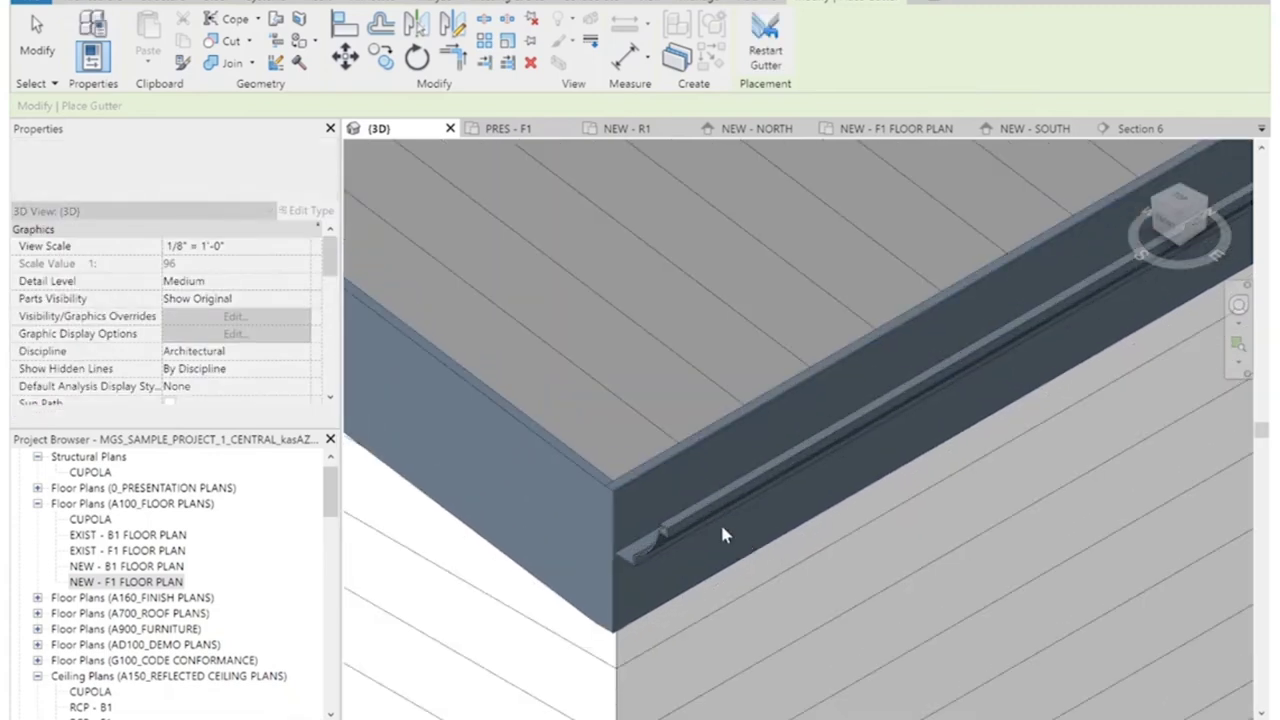
{"action": "key", "text": "Escape"}
{"action": "scroll", "coordinate": [737, 480], "scroll_direction": "down", "scroll_amount": 3}
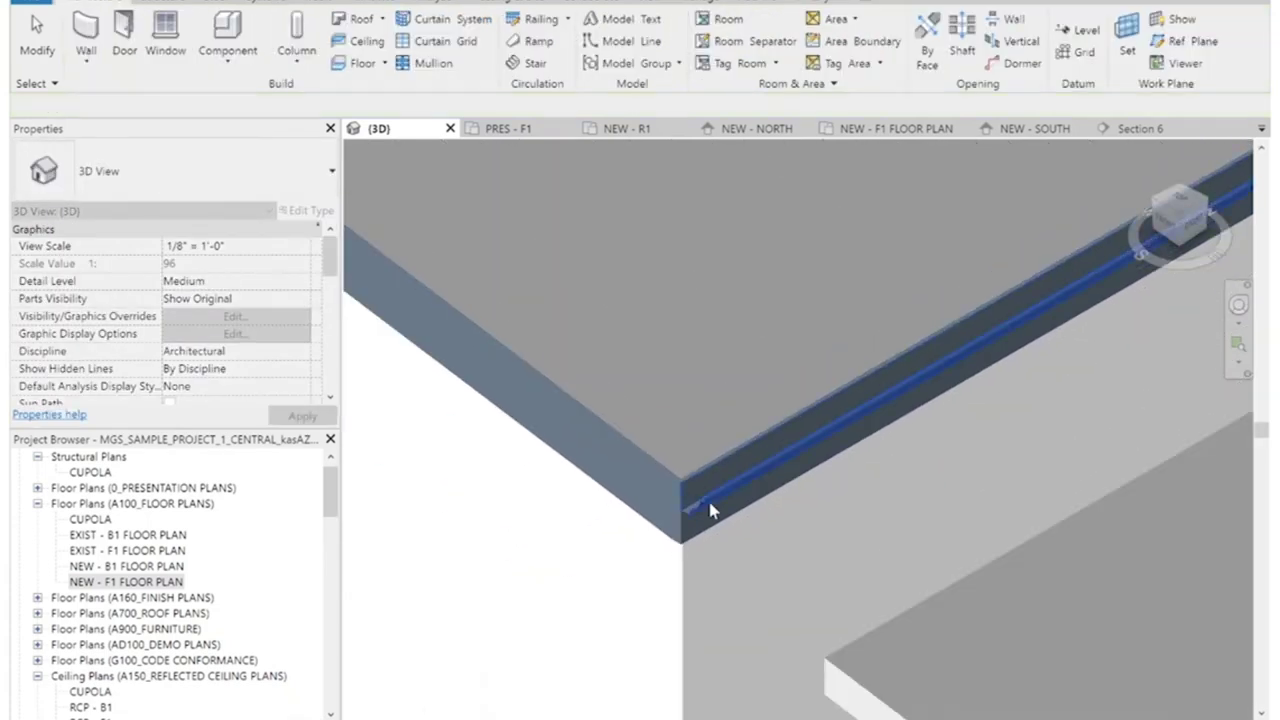
{"action": "scroll", "coordinate": [710, 505], "scroll_direction": "up", "scroll_amount": 3}
{"action": "key", "text": "Escape"}
{"action": "scroll", "coordinate": [640, 450], "scroll_direction": "up", "scroll_amount": 3}
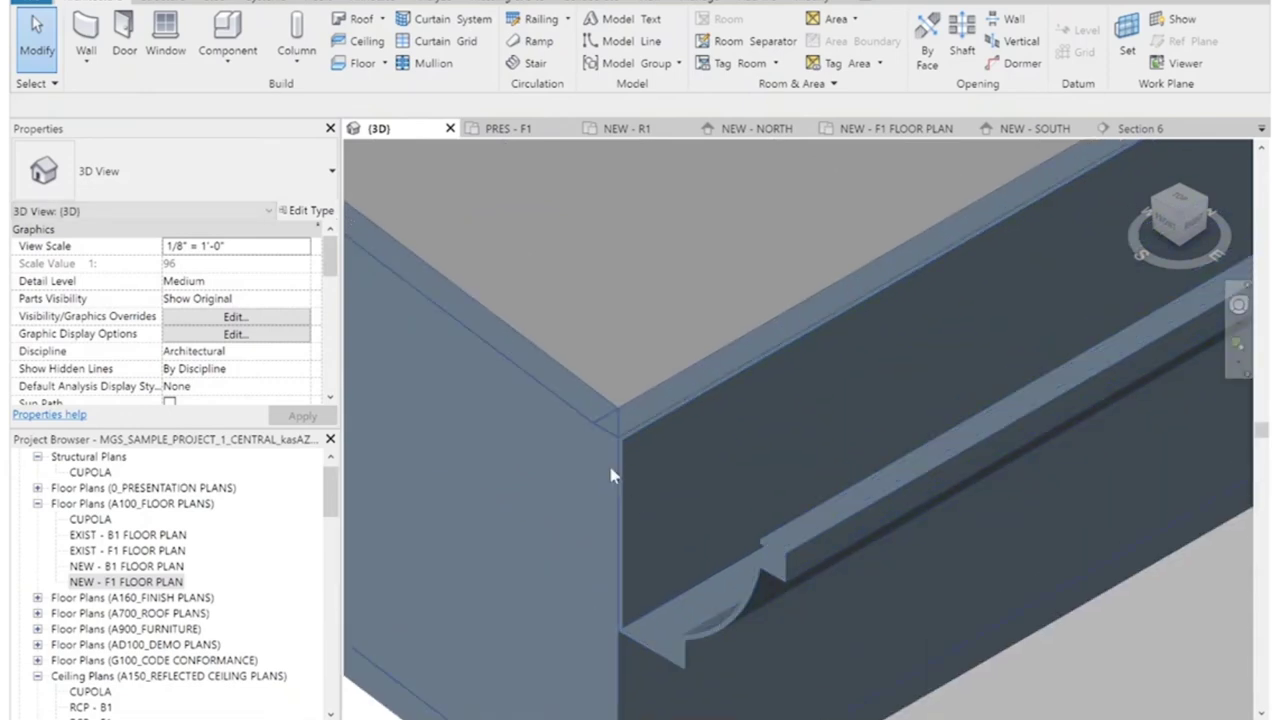
{"action": "scroll", "coordinate": [613, 498], "scroll_direction": "down", "scroll_amount": 3}
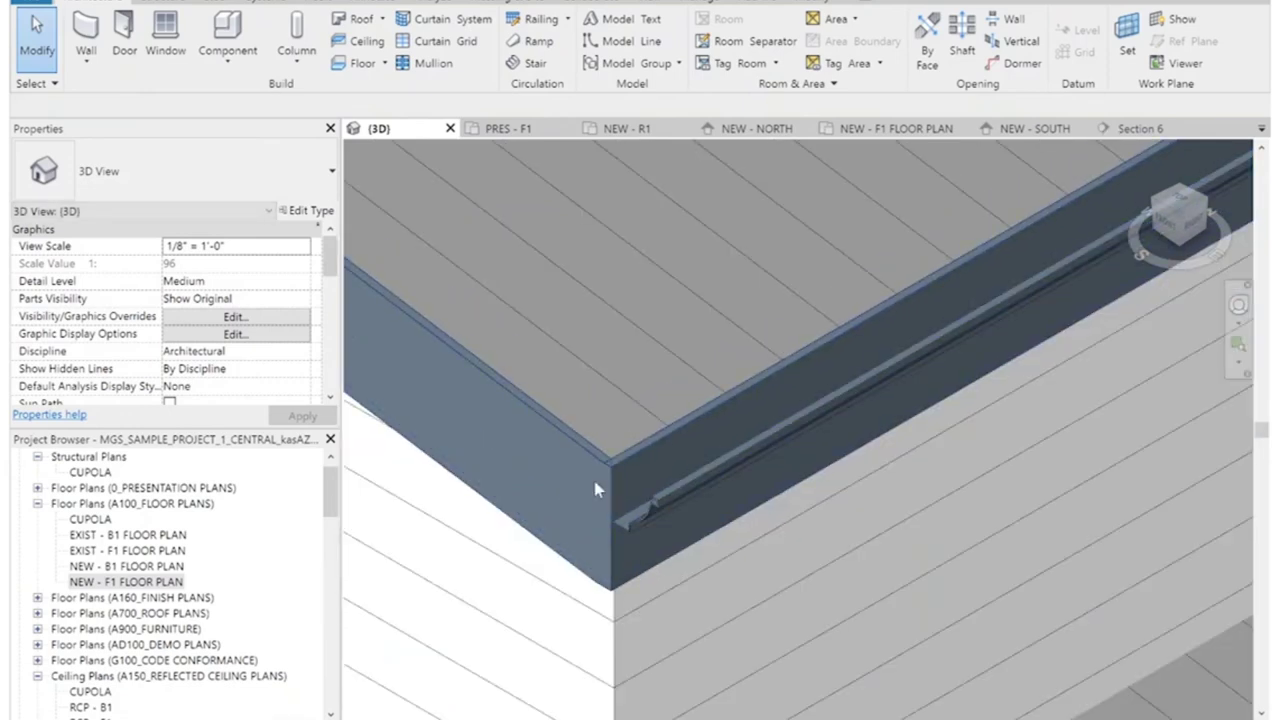
Place a matching gutter along the main roof's eave on the building's left side.
{"action": "scroll", "coordinate": [638, 457], "scroll_direction": "down", "scroll_amount": 5}
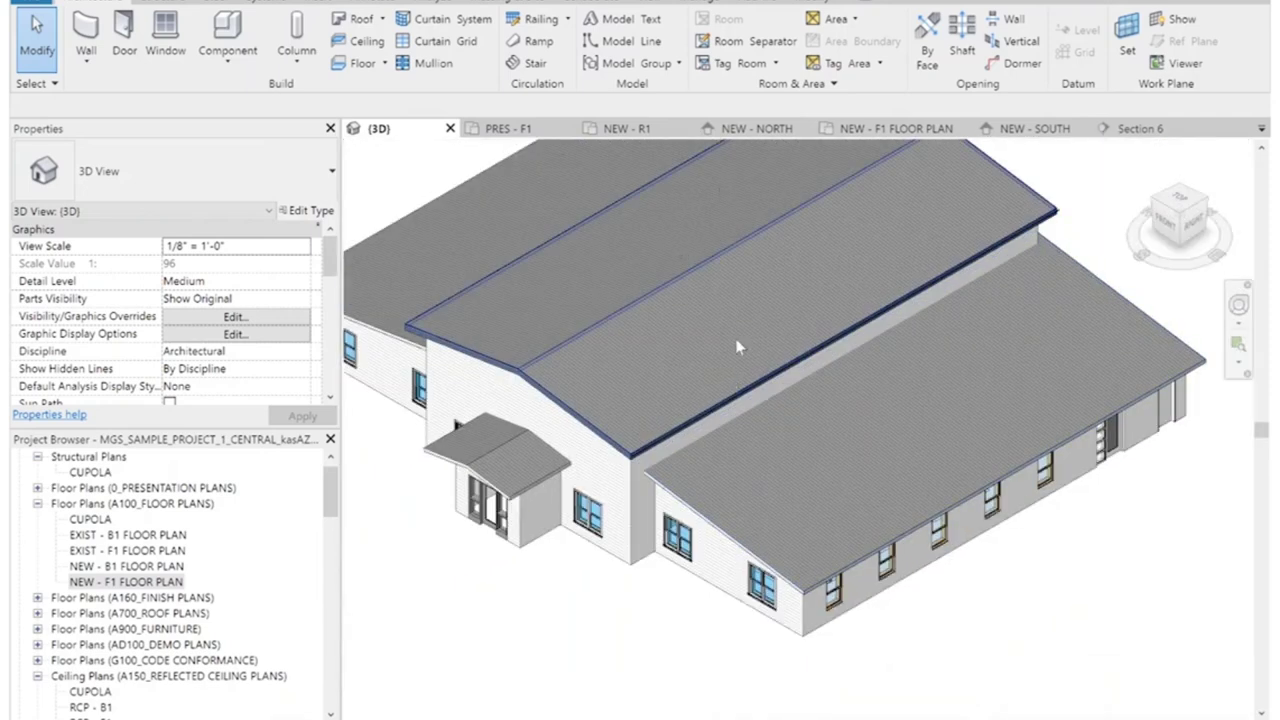
{"action": "scroll", "coordinate": [1108, 540], "scroll_direction": "down", "scroll_amount": 2}
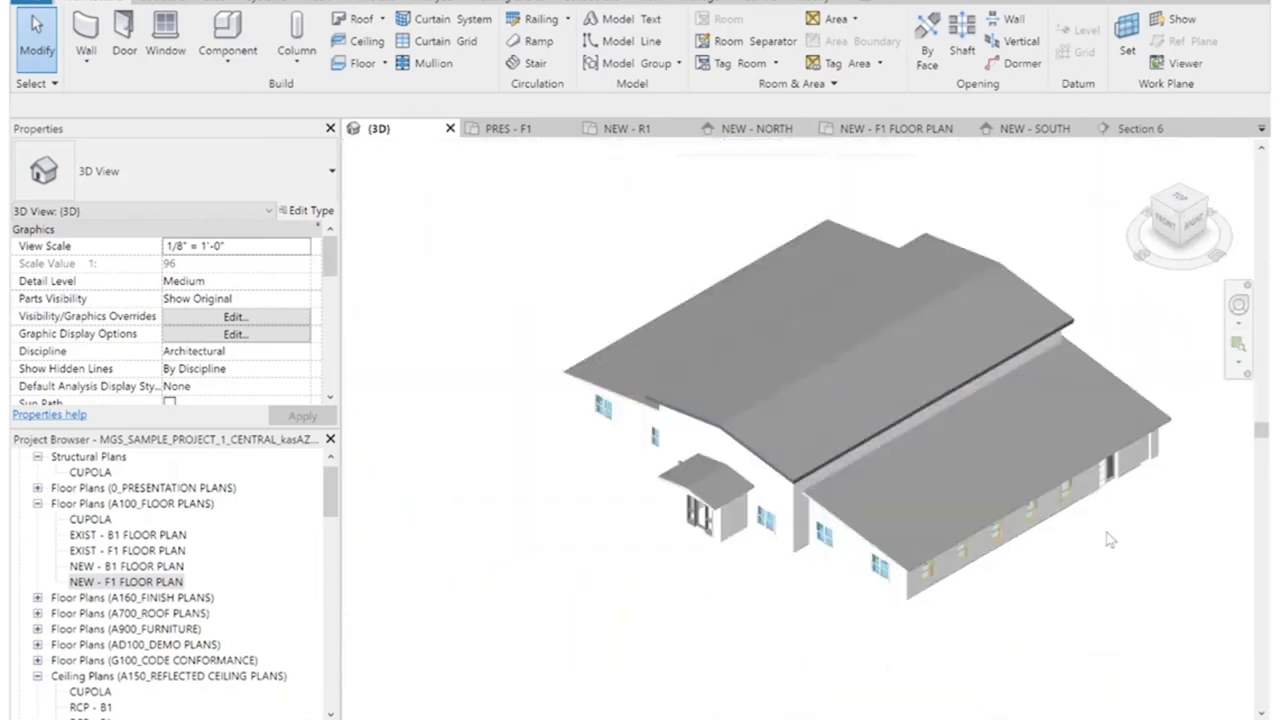
{"action": "scroll", "coordinate": [849, 436], "scroll_direction": "up", "scroll_amount": 5}
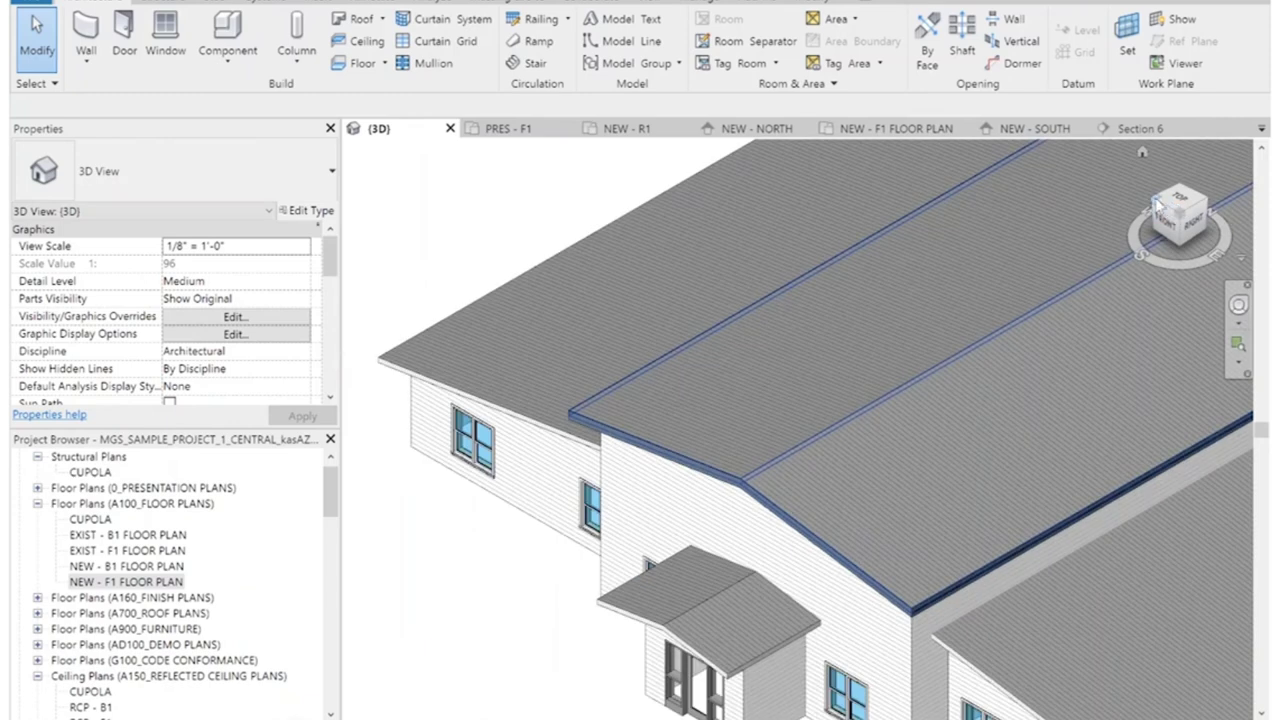
{"action": "left_click", "coordinate": [1158, 205]}
{"action": "middle_click_drag", "start_coordinate": [1143, 547], "coordinate": [965, 550]}
{"action": "scroll", "coordinate": [965, 550], "scroll_direction": "up", "scroll_amount": 2}
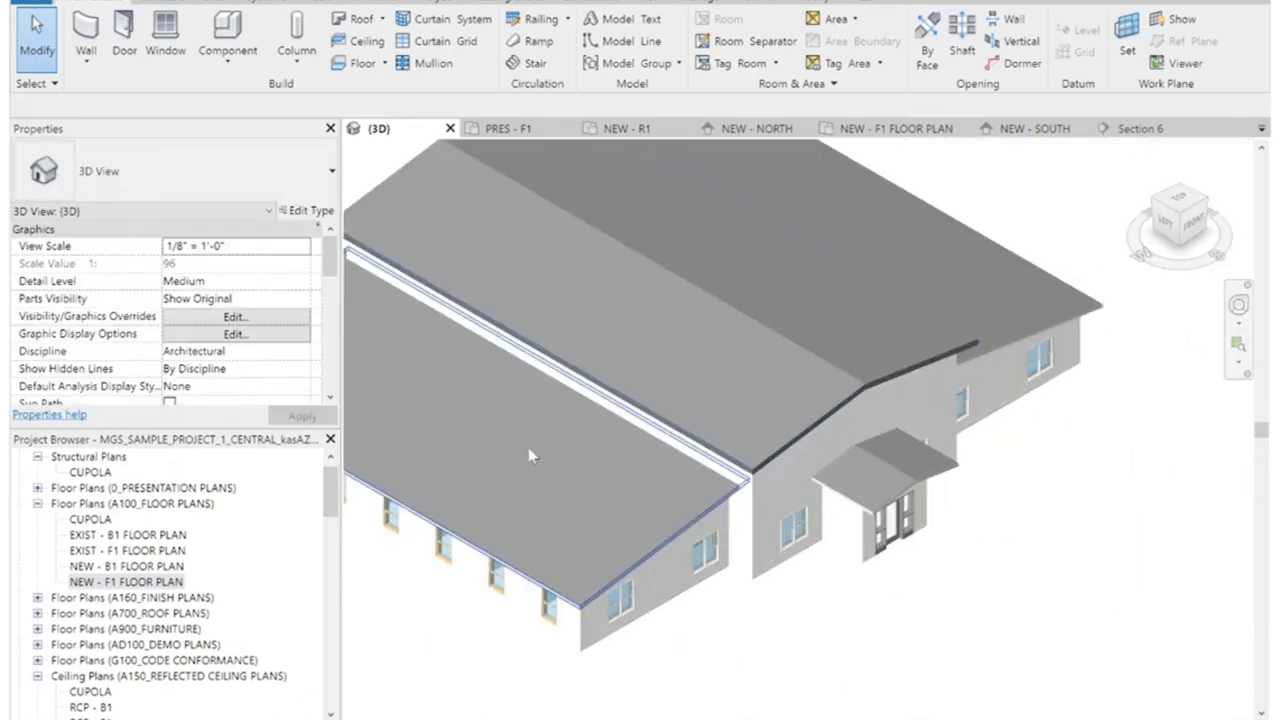
{"action": "left_click", "coordinate": [370, 18]}
{"action": "left_click", "coordinate": [320, 238]}
{"action": "scroll", "coordinate": [733, 475], "scroll_direction": "up", "scroll_amount": 1}
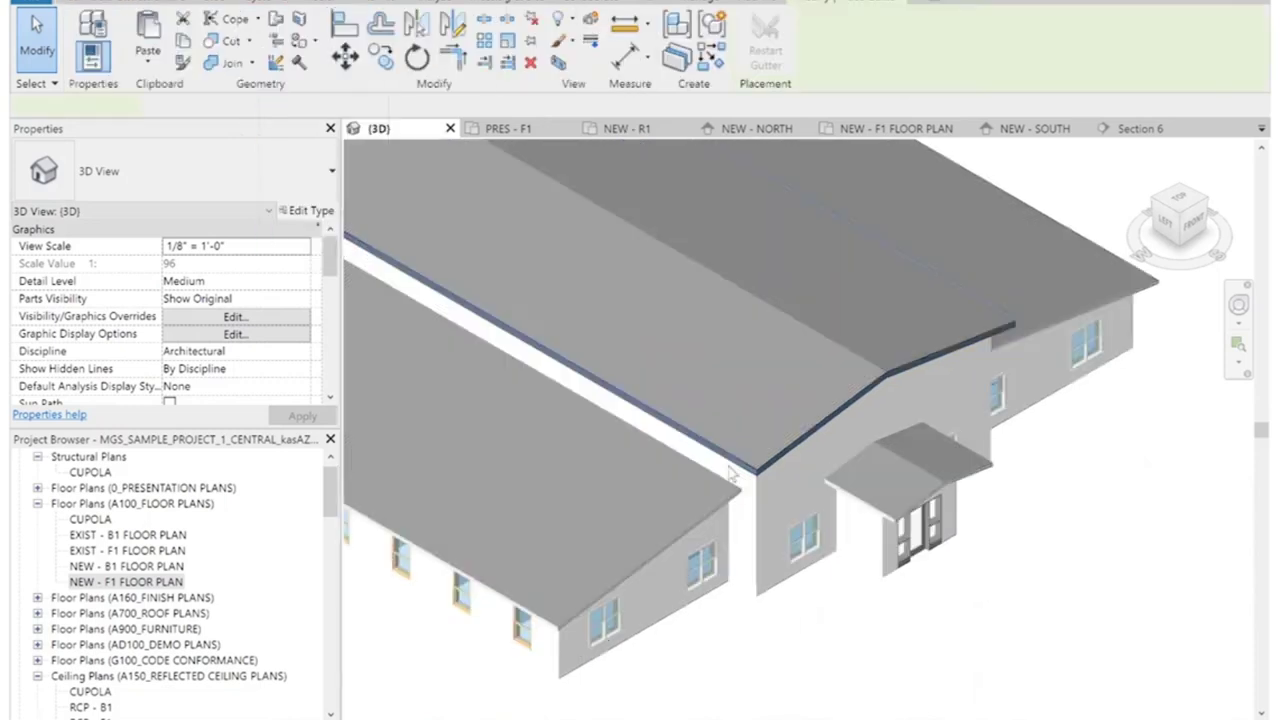
{"action": "scroll", "coordinate": [732, 474], "scroll_direction": "up", "scroll_amount": 3}
{"action": "left_click", "coordinate": [792, 476]}
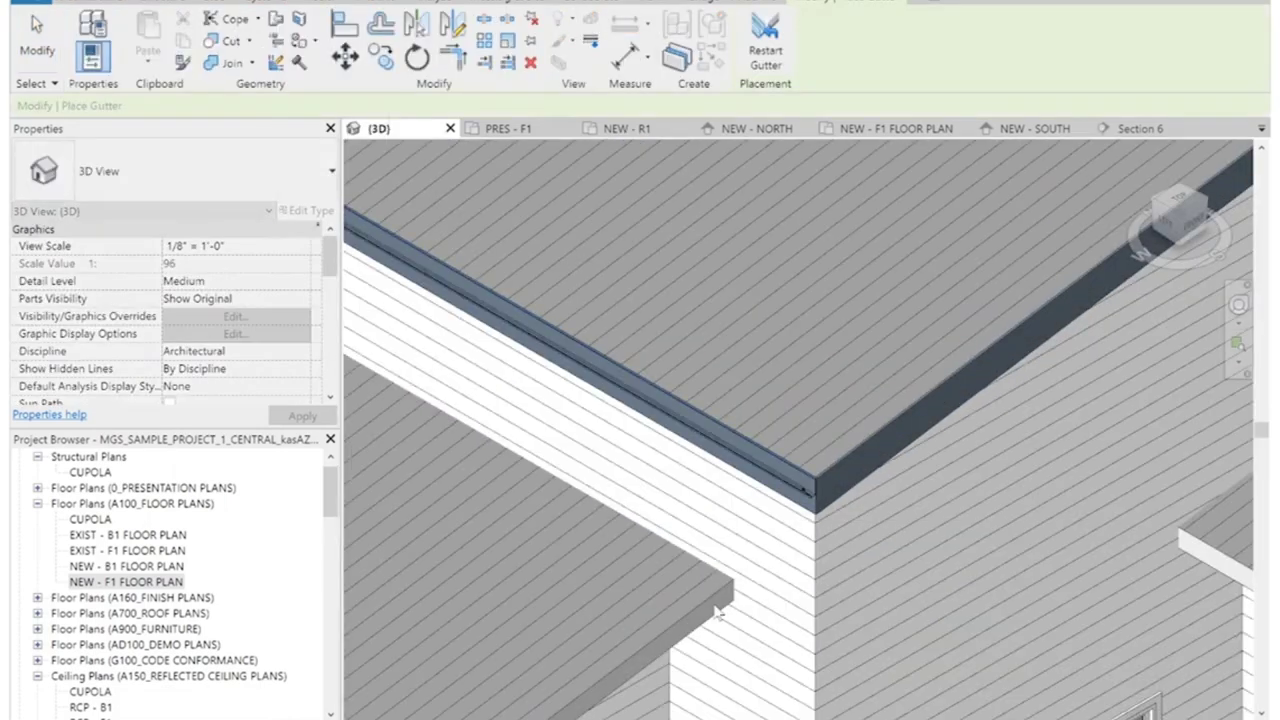
{"action": "key", "text": "Escape"}
{"action": "key", "text": "Escape"}
{"action": "scroll", "coordinate": [800, 359], "scroll_direction": "down", "scroll_amount": 5}
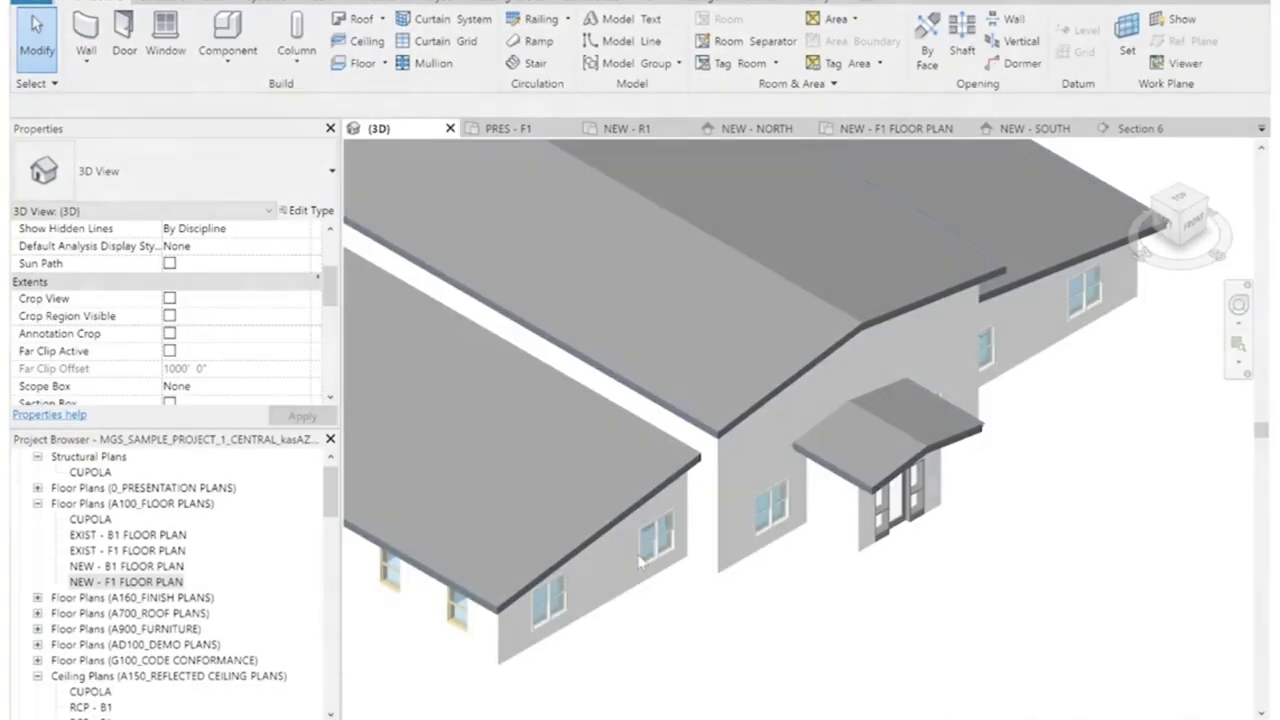
Pull the rear edge of the front entrance roof back toward the main building wall.
{"action": "scroll", "coordinate": [880, 470], "scroll_direction": "up", "scroll_amount": 5}
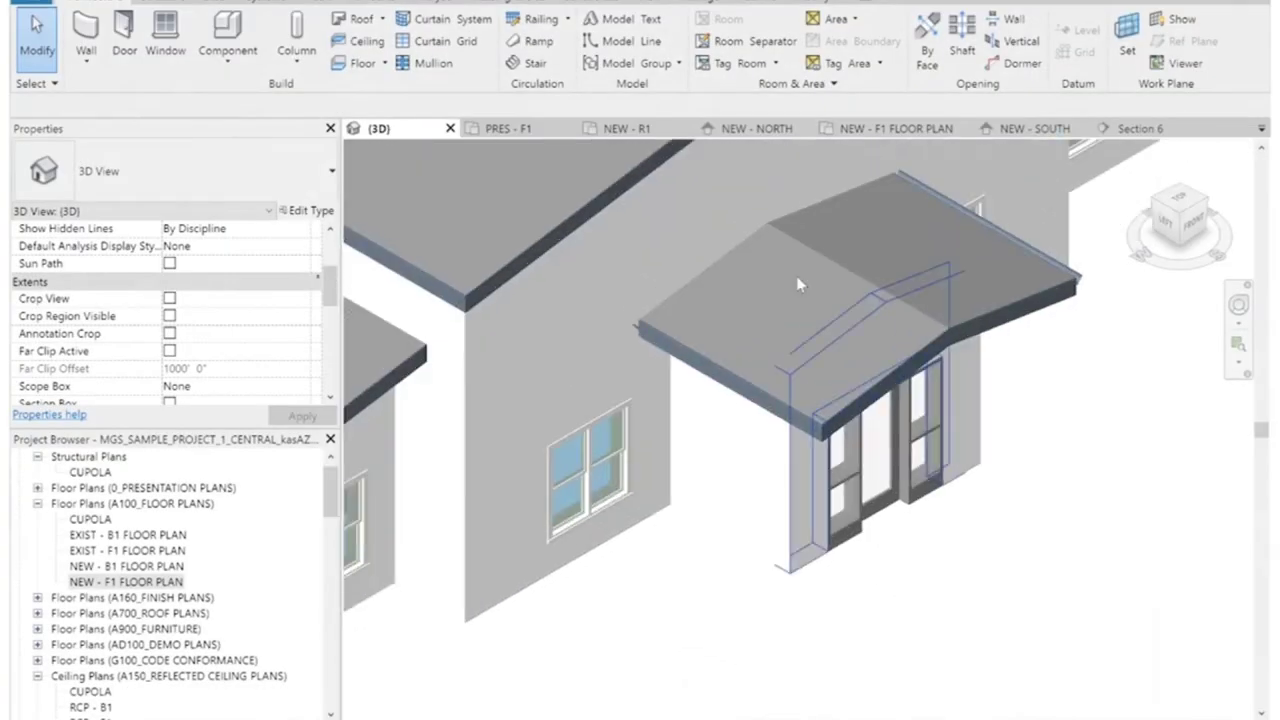
{"action": "scroll", "coordinate": [885, 424], "scroll_direction": "up", "scroll_amount": 3}
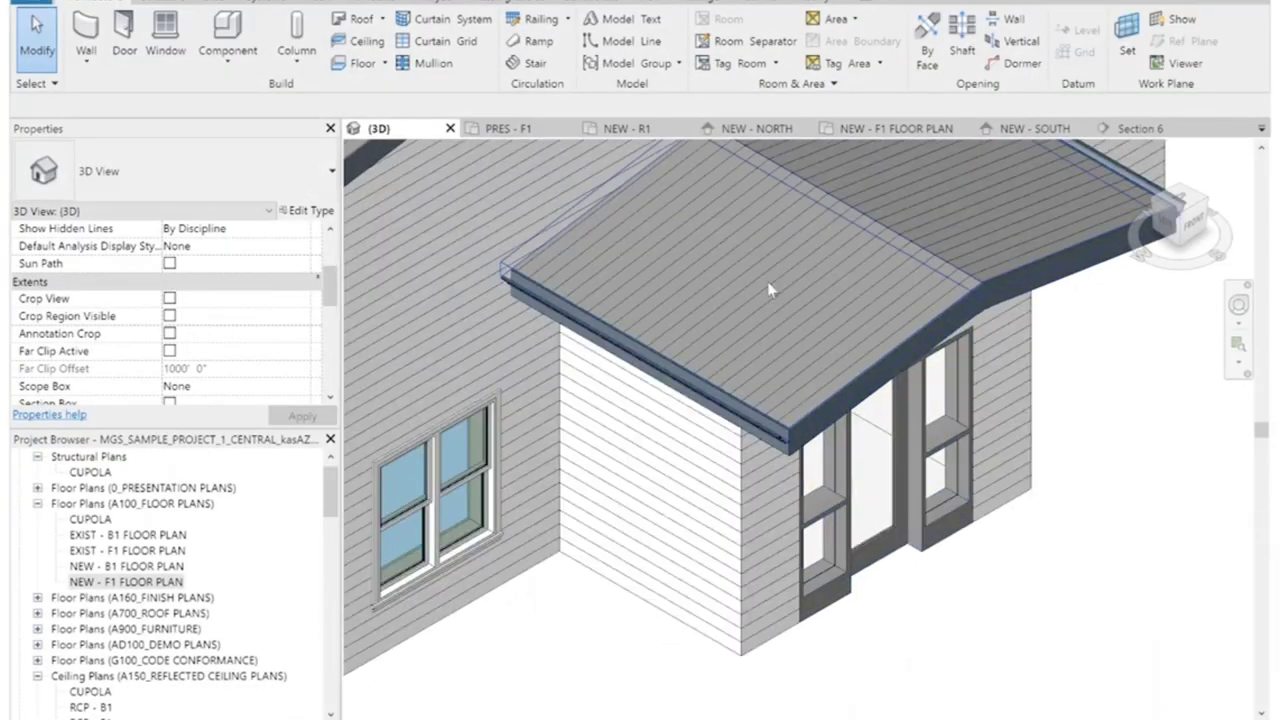
{"action": "scroll", "coordinate": [694, 272], "scroll_direction": "down", "scroll_amount": 3}
{"action": "left_click", "coordinate": [637, 219]}
{"action": "key", "text": "Escape"}
{"action": "left_click", "coordinate": [796, 227]}
{"action": "left_click", "coordinate": [800, 233]}
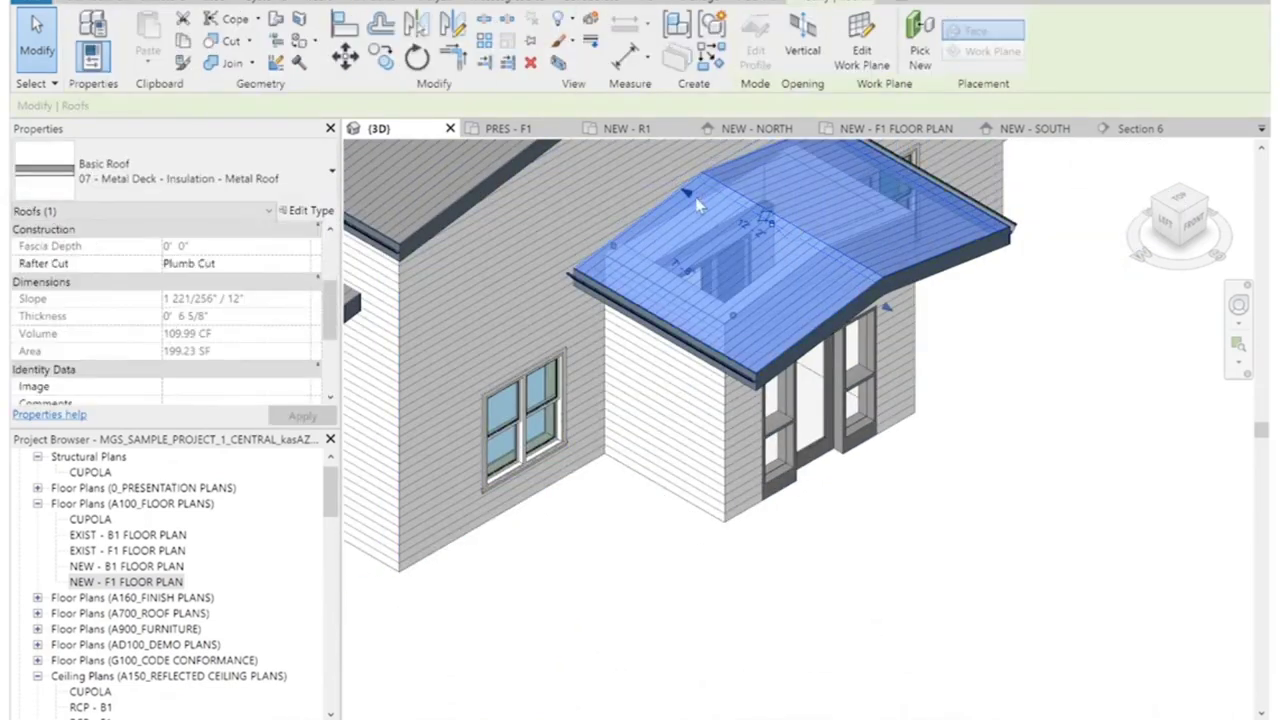
{"action": "left_click_drag", "start_coordinate": [690, 198], "coordinate": [705, 207]}
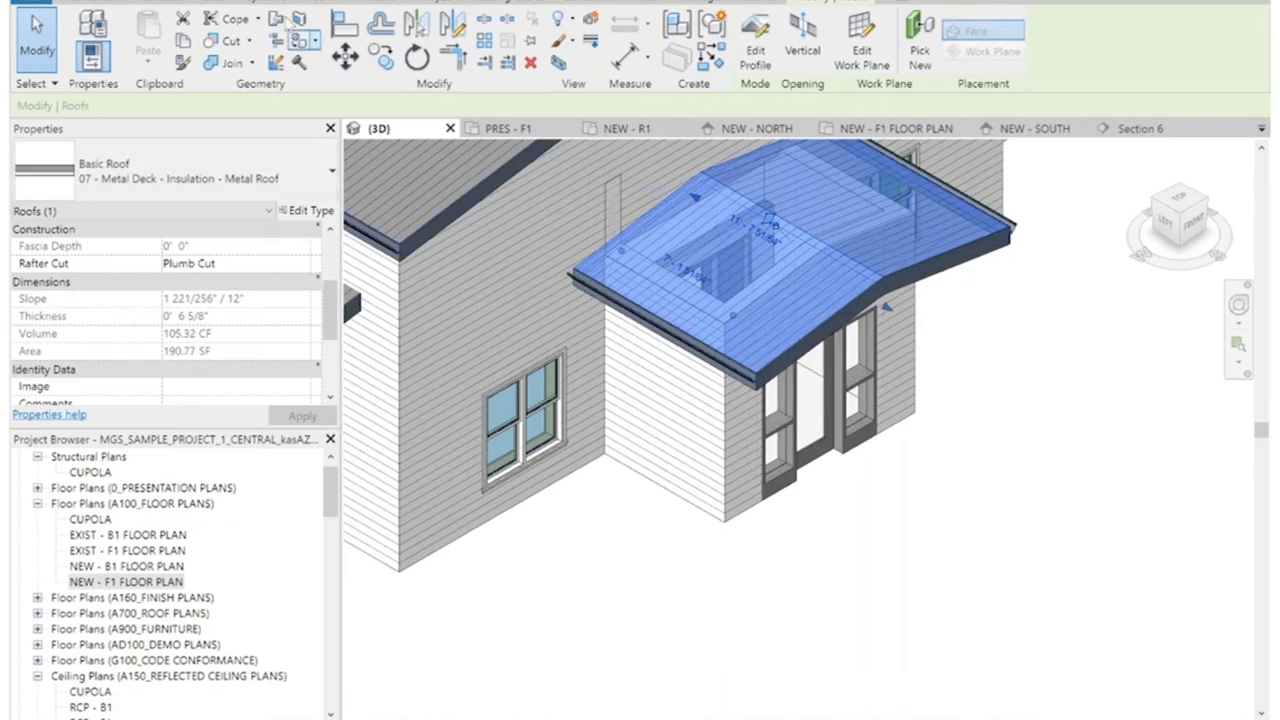
Align the entrance roof's rear edge with the face of the main building wall.
{"action": "key", "text": "Escape"}
{"action": "key", "text": "a"}
{"action": "key", "text": "l"}
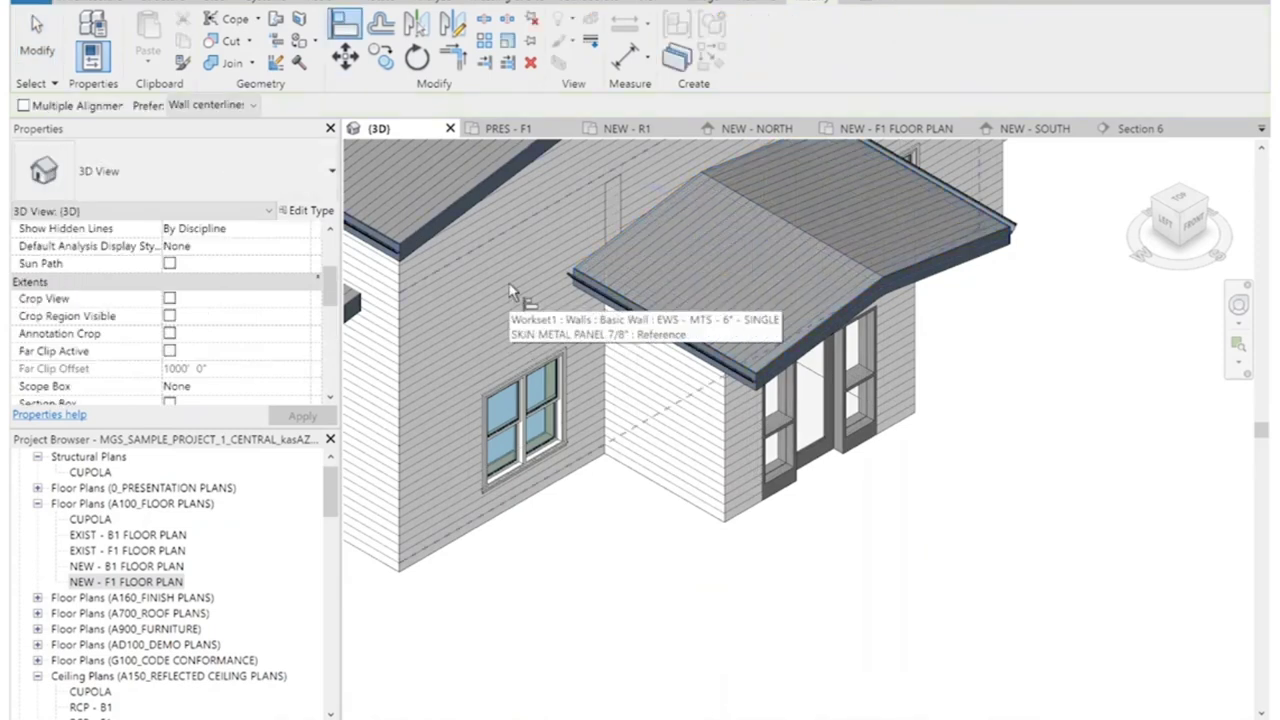
{"action": "left_click", "coordinate": [609, 241]}
{"action": "key", "text": "Escape"}
{"action": "key", "text": "Escape"}
Shorten the wall end of the entrance roof's left-side gutter to meet the end of the fascia.
{"action": "scroll", "coordinate": [603, 286], "scroll_direction": "up", "scroll_amount": 3}
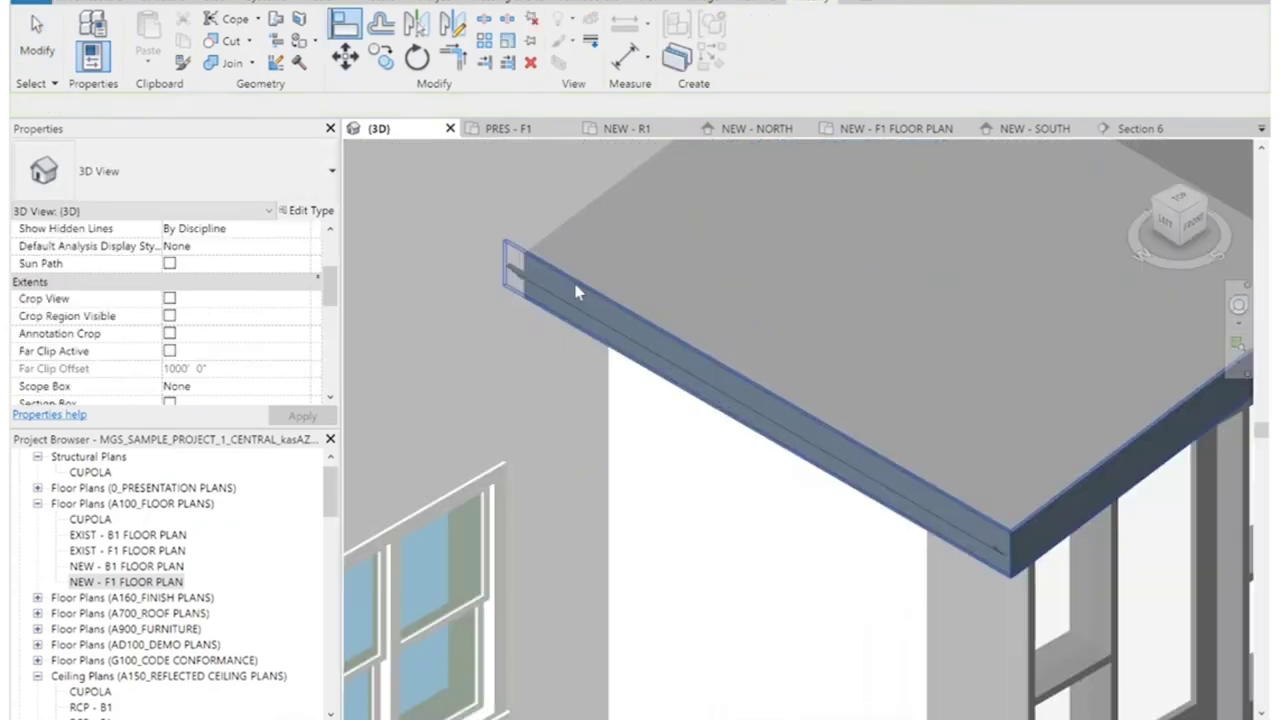
{"action": "left_click", "coordinate": [560, 297]}
{"action": "scroll", "coordinate": [505, 244], "scroll_direction": "up", "scroll_amount": 3}
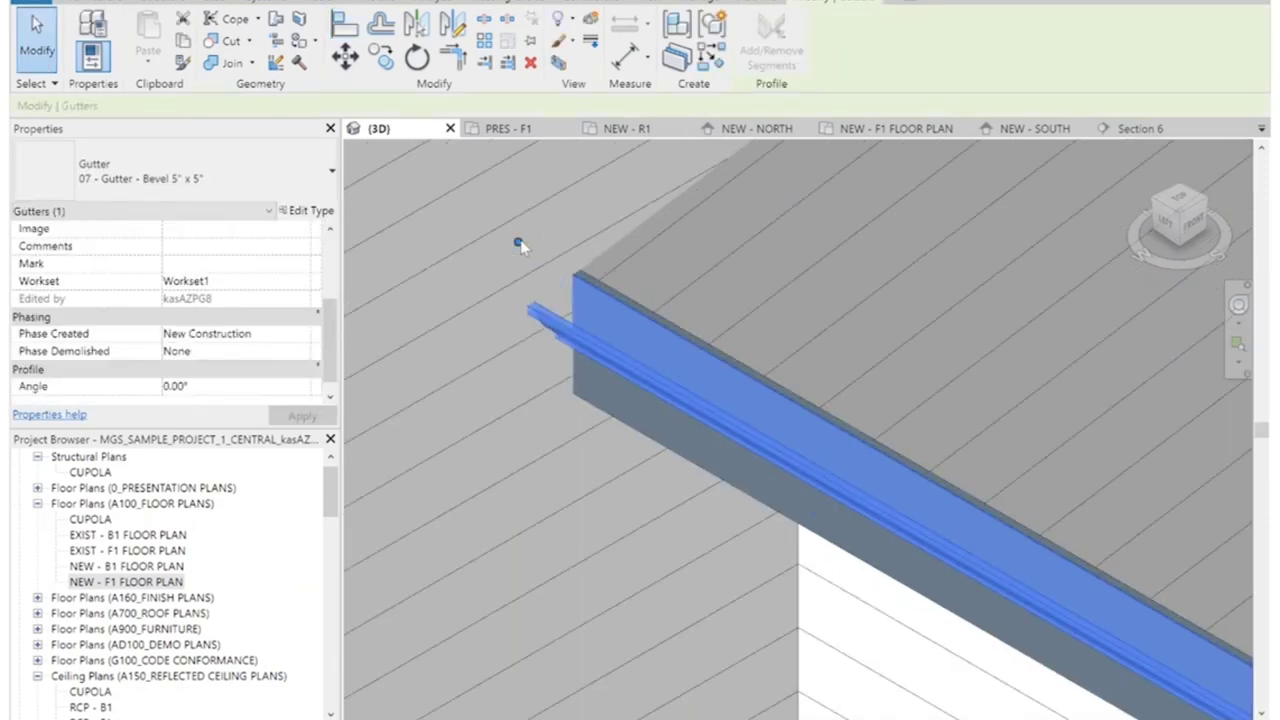
{"action": "left_click_drag", "start_coordinate": [566, 271], "coordinate": [577, 274]}
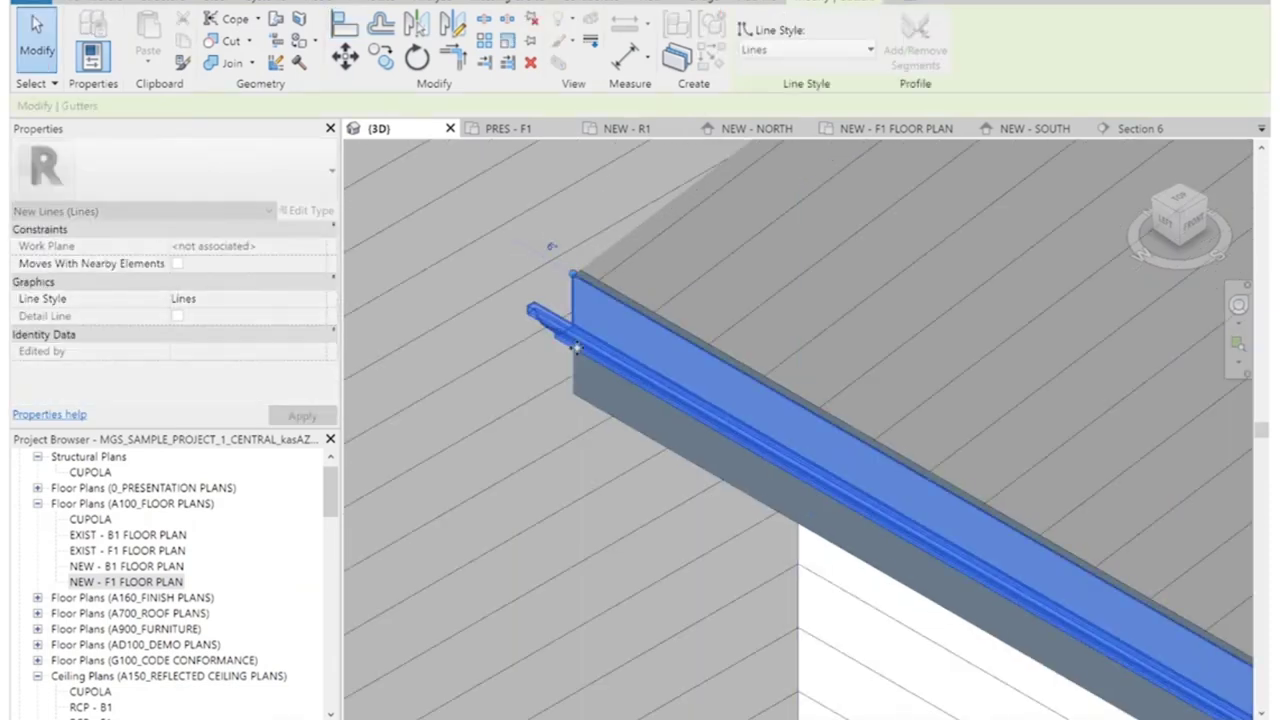
{"action": "scroll", "coordinate": [570, 360], "scroll_direction": "down", "scroll_amount": 3}
{"action": "scroll", "coordinate": [570, 360], "scroll_direction": "down", "scroll_amount": 2}
{"action": "key", "text": "Escape"}
Shorten the wall end of the gutter on the entrance roof's opposite eave to the main building wall.
{"action": "left_click", "coordinate": [891, 193]}
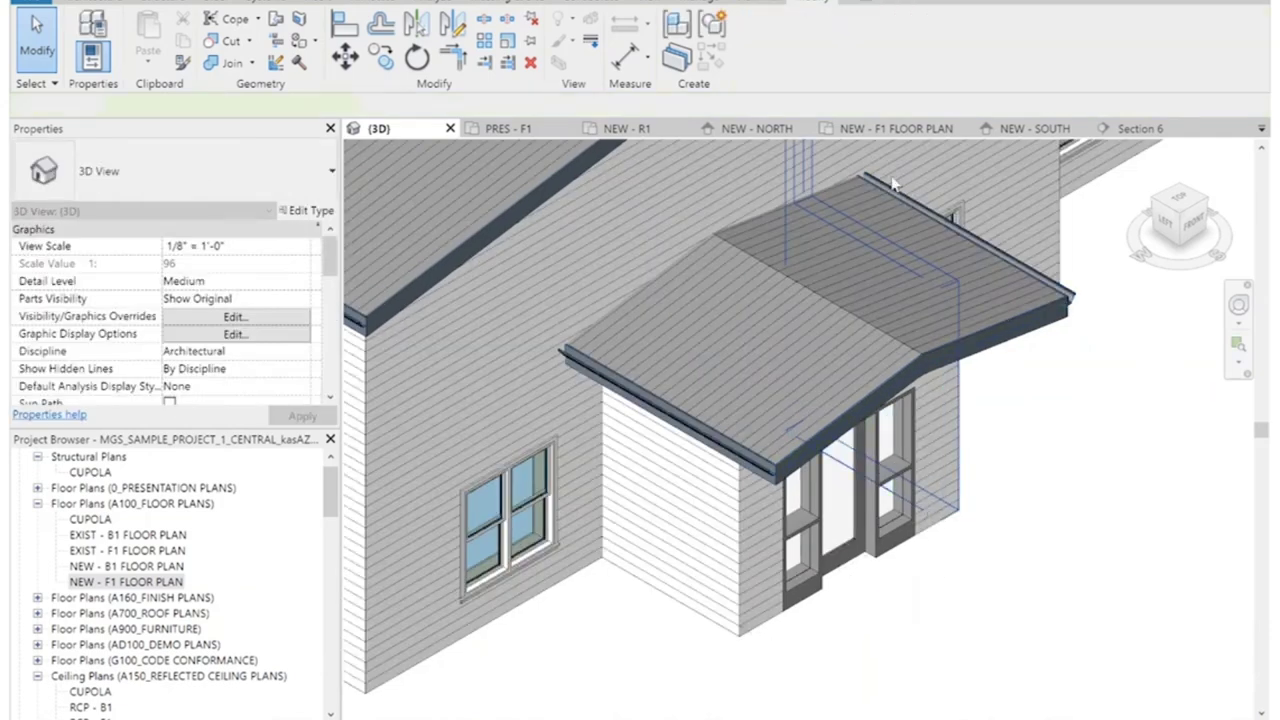
{"action": "key", "text": "Escape"}
{"action": "scroll", "coordinate": [890, 197], "scroll_direction": "up", "scroll_amount": 4}
{"action": "scroll", "coordinate": [858, 197], "scroll_direction": "down", "scroll_amount": 4}
{"action": "left_click", "coordinate": [860, 195]}
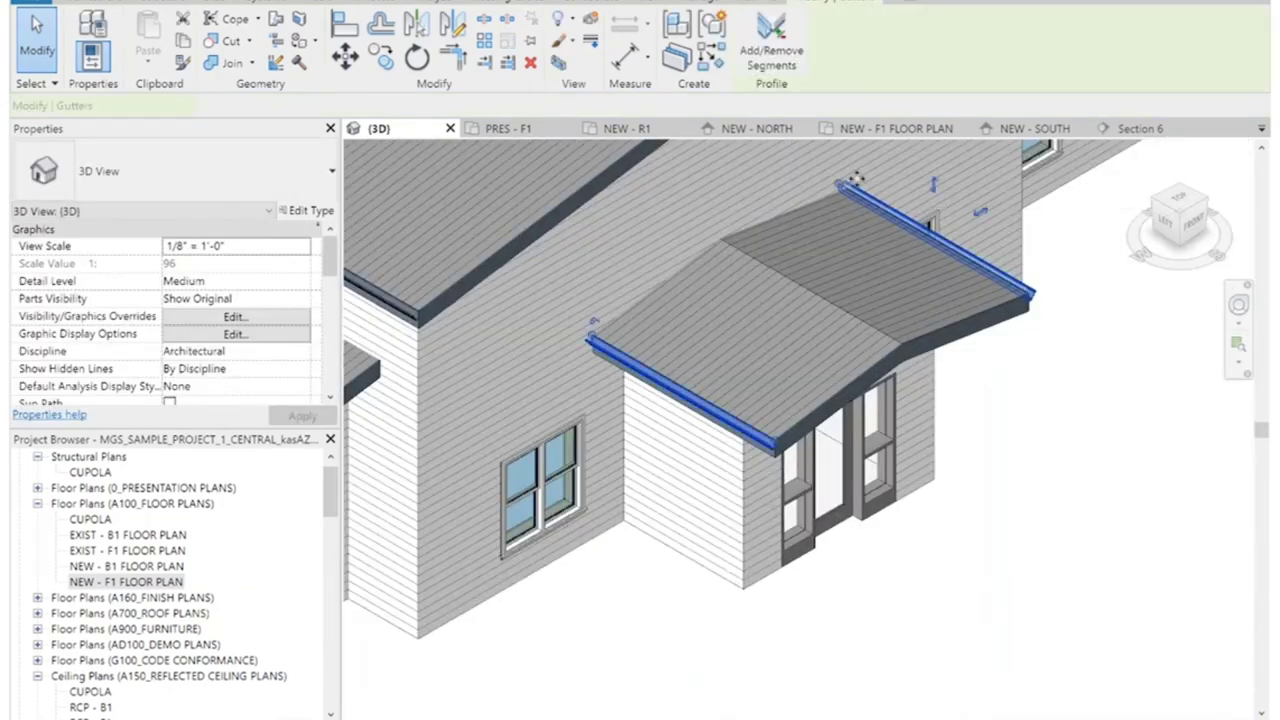
{"action": "scroll", "coordinate": [853, 183], "scroll_direction": "up", "scroll_amount": 4}
{"action": "left_click_drag", "start_coordinate": [801, 196], "coordinate": [826, 207]}
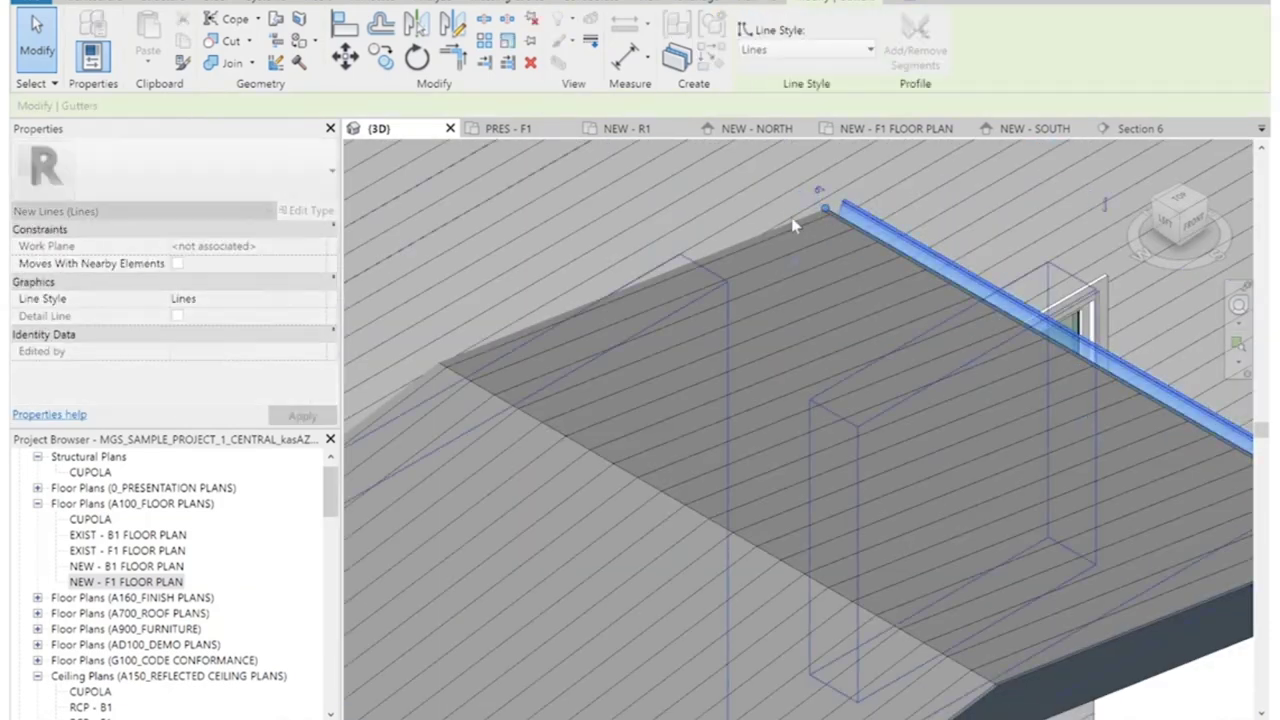
{"action": "scroll", "coordinate": [793, 221], "scroll_direction": "down", "scroll_amount": 5}
{"action": "left_click", "coordinate": [1003, 483]}
{"action": "scroll", "coordinate": [914, 400], "scroll_direction": "up", "scroll_amount": 3}
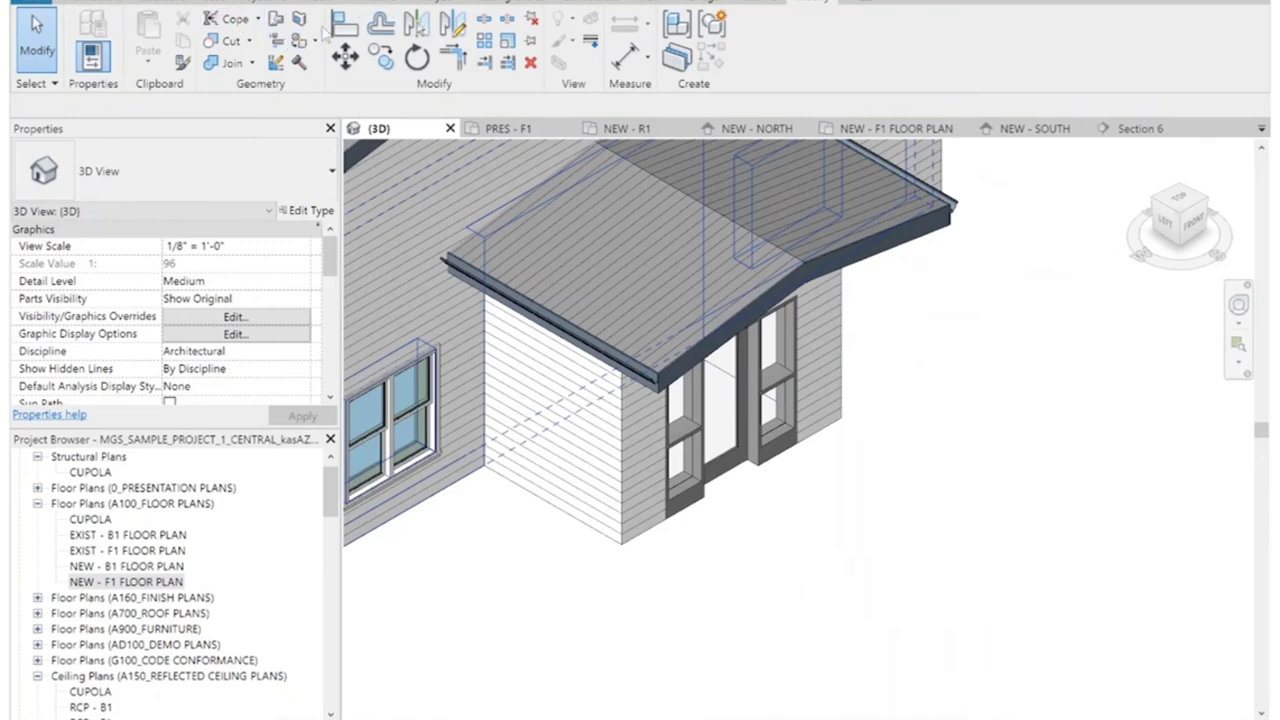
{"action": "left_click", "coordinate": [112, 5]}
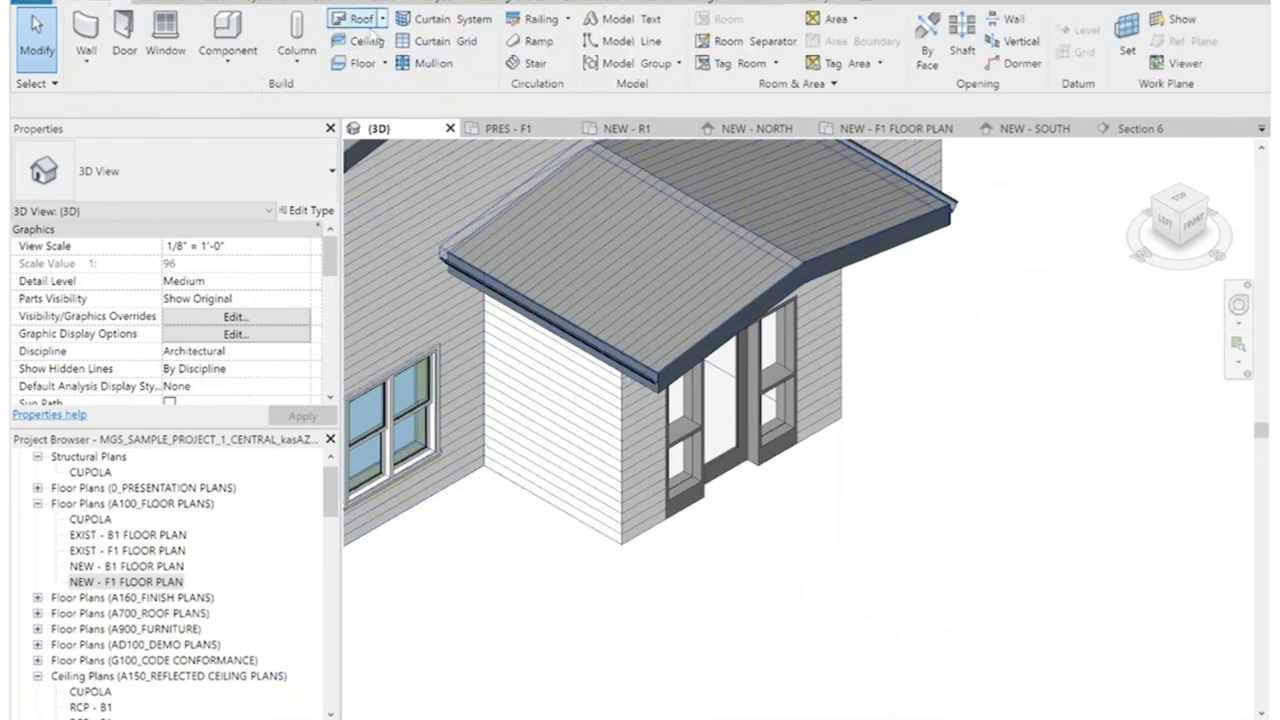
{"action": "scroll", "coordinate": [982, 488], "scroll_direction": "down", "scroll_amount": 2}
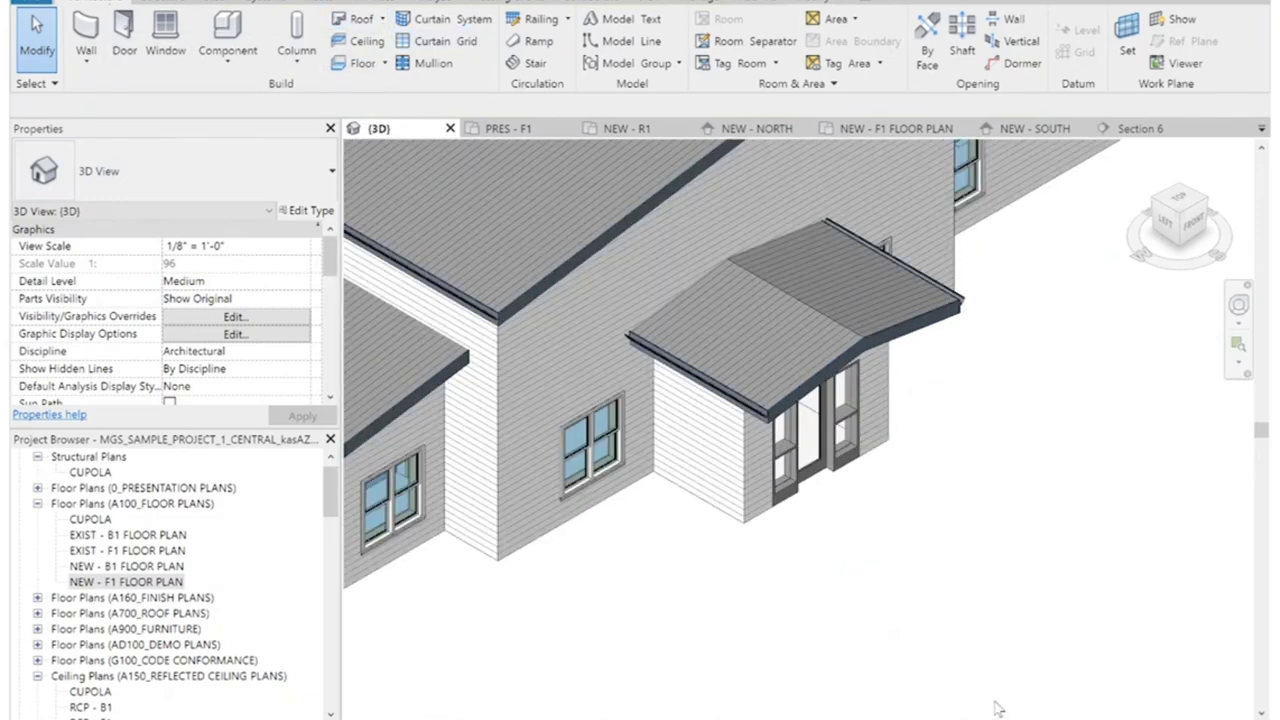
Create a roof soffit on the T.O. WALL level, using the front entrance roof's footprint as its boundary.
{"action": "scroll", "coordinate": [965, 524], "scroll_direction": "down", "scroll_amount": 3}
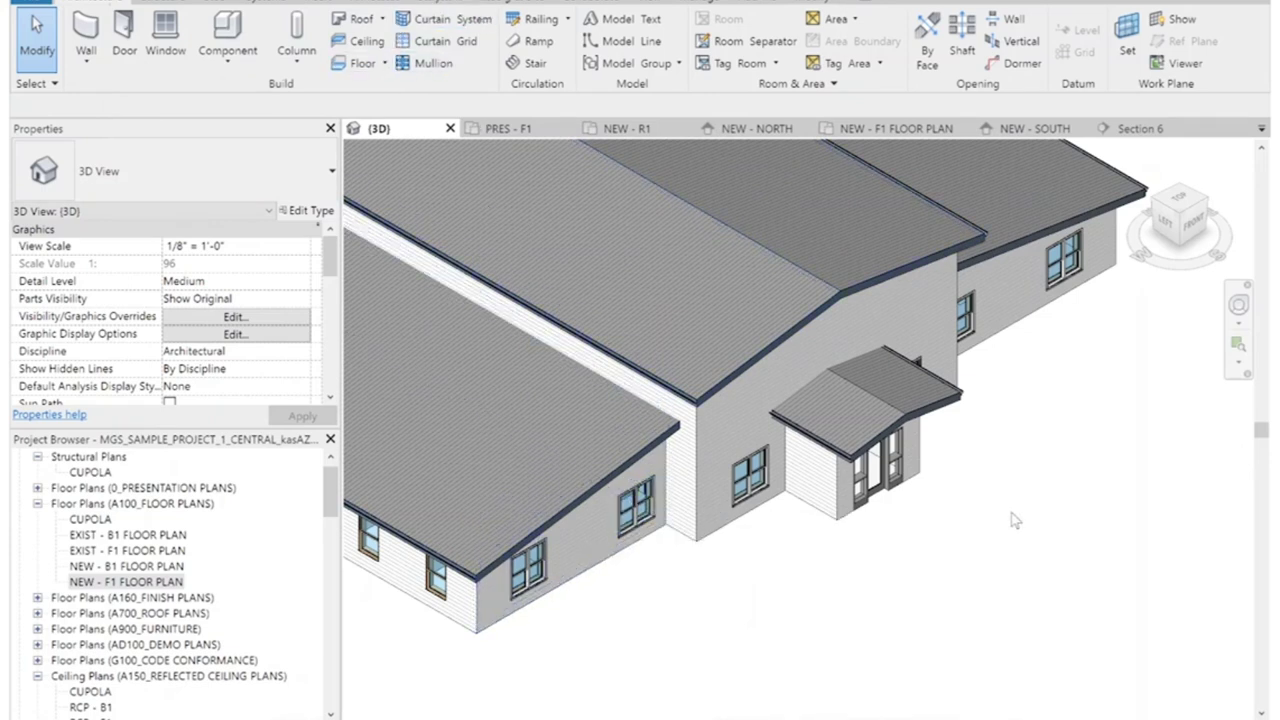
{"action": "left_click", "coordinate": [382, 20]}
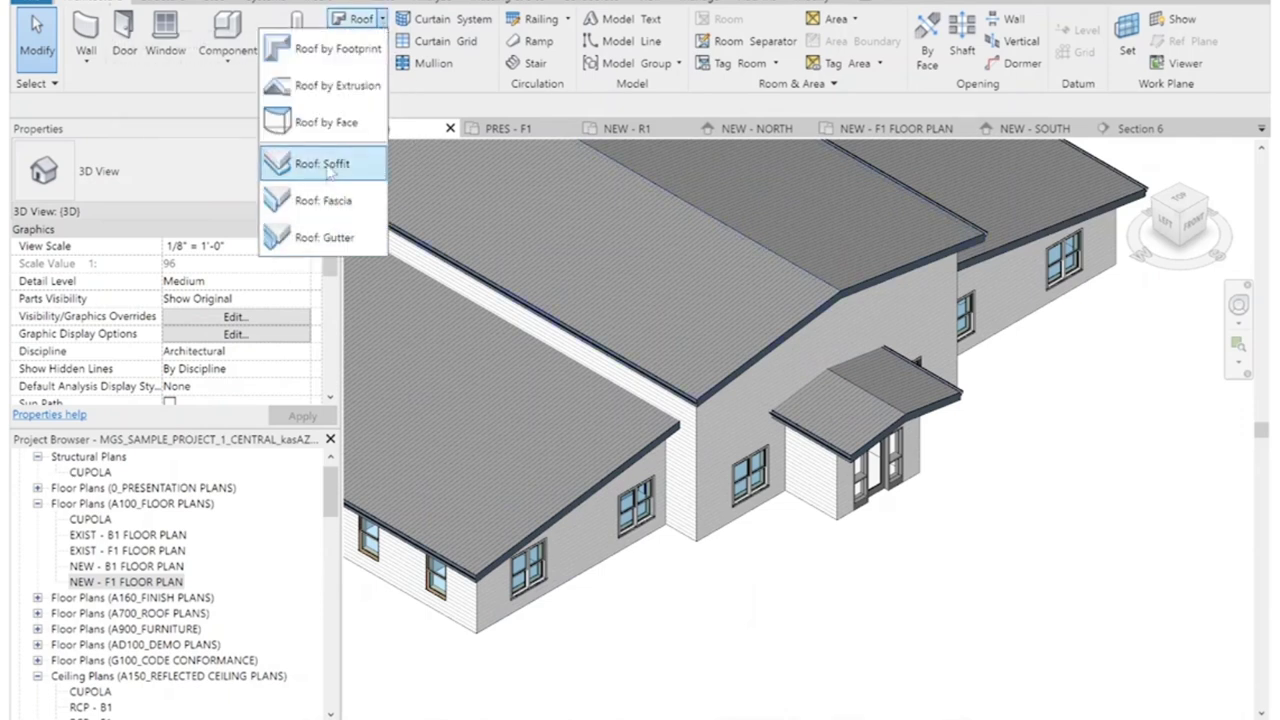
{"action": "left_click", "coordinate": [331, 164]}
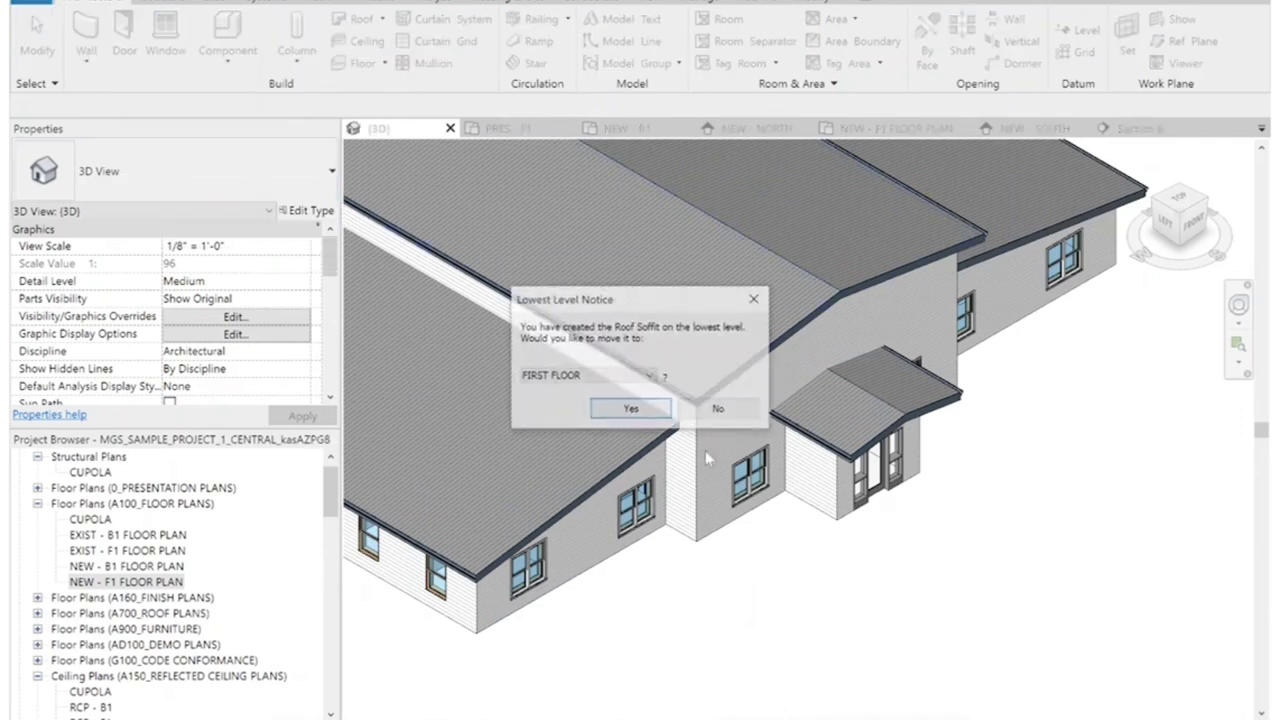
{"action": "left_click", "coordinate": [598, 377]}
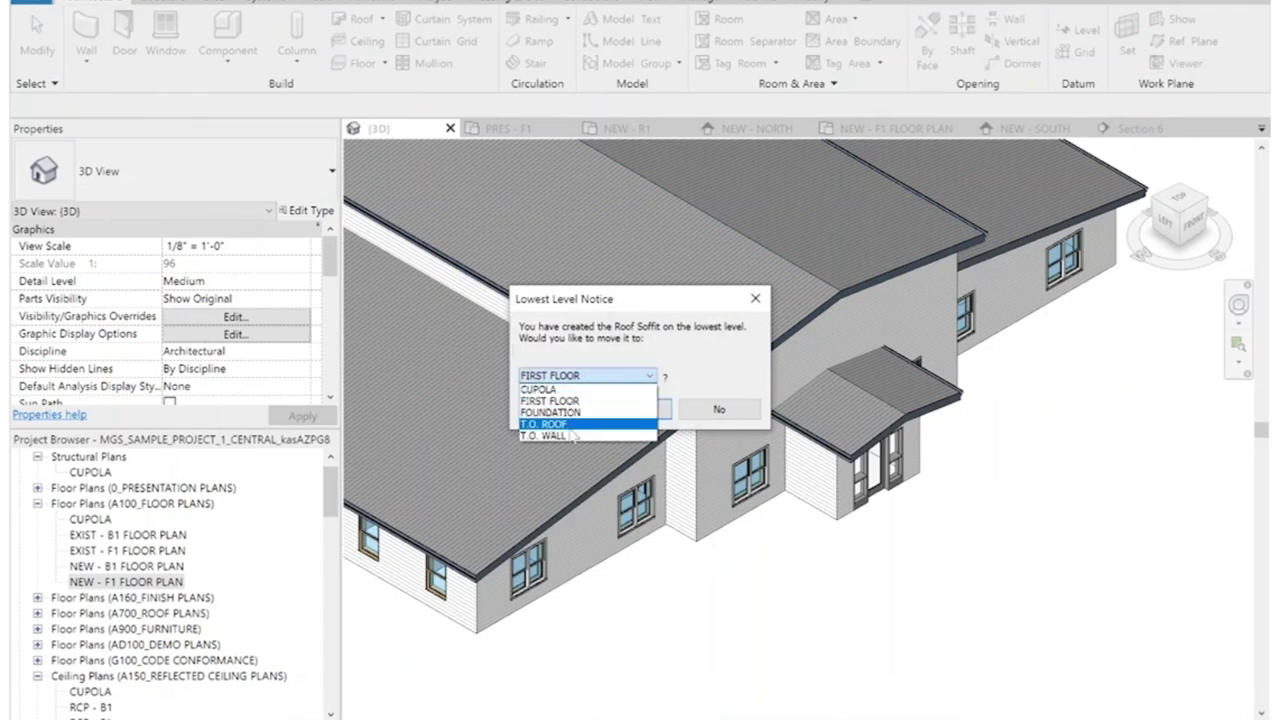
{"action": "left_click", "coordinate": [565, 437]}
{"action": "left_click", "coordinate": [630, 409]}
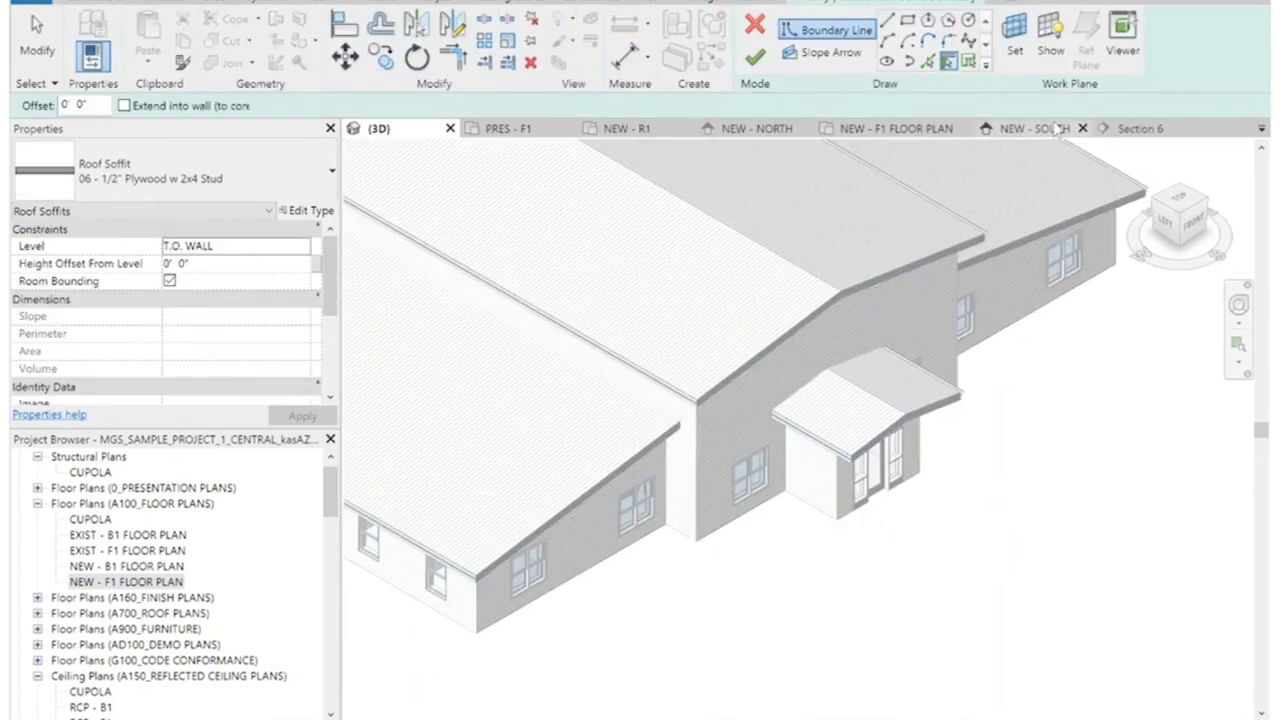
{"action": "left_click", "coordinate": [969, 62]}
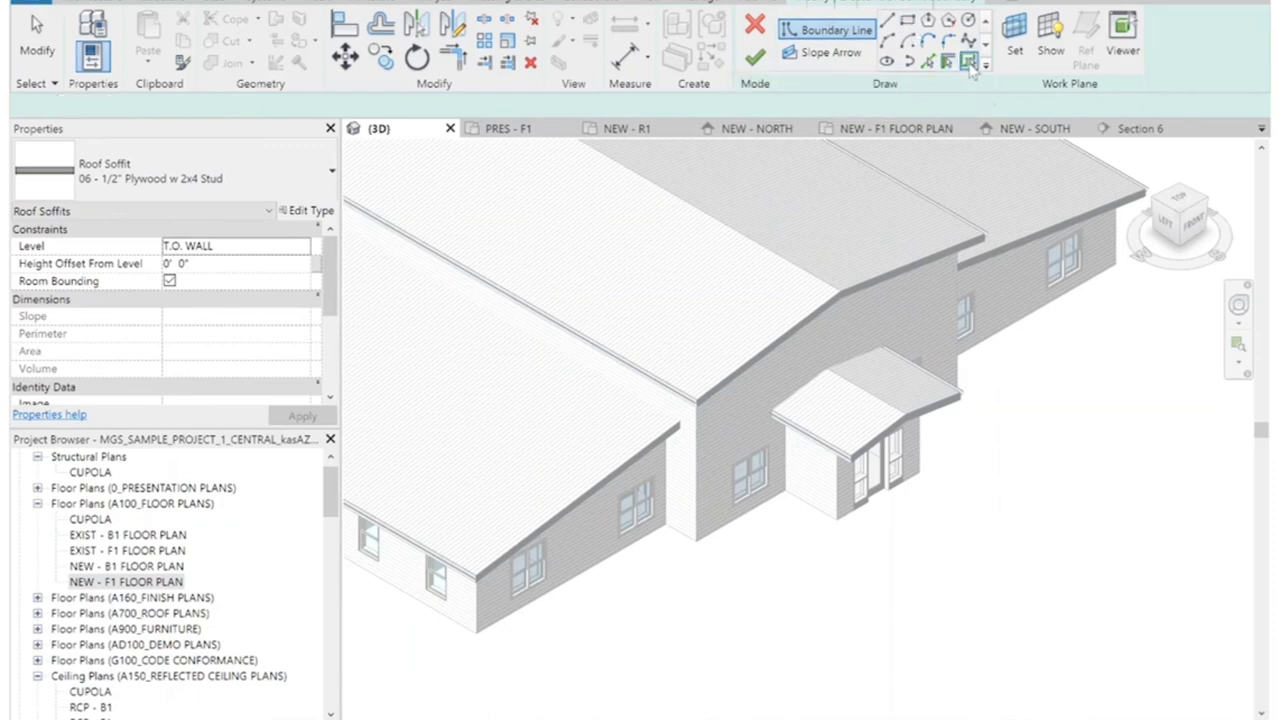
{"action": "left_click", "coordinate": [896, 432]}
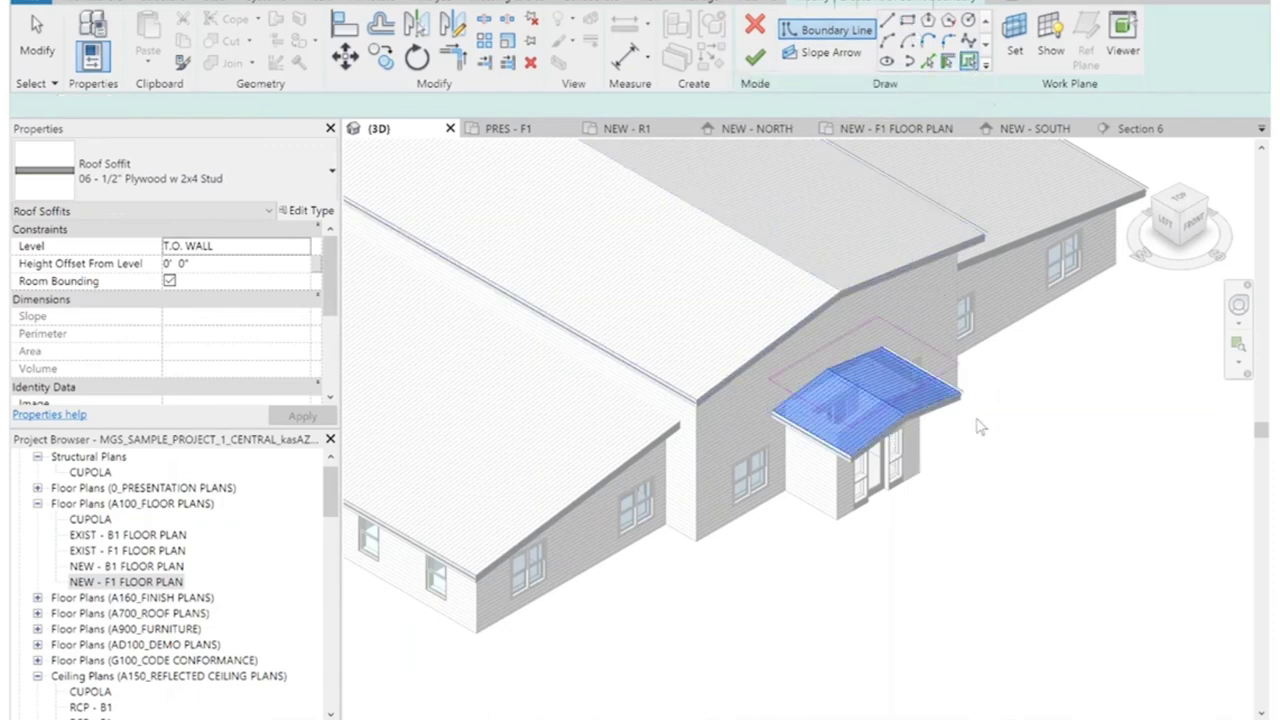
{"action": "scroll", "coordinate": [982, 415], "scroll_direction": "up", "scroll_amount": 4}
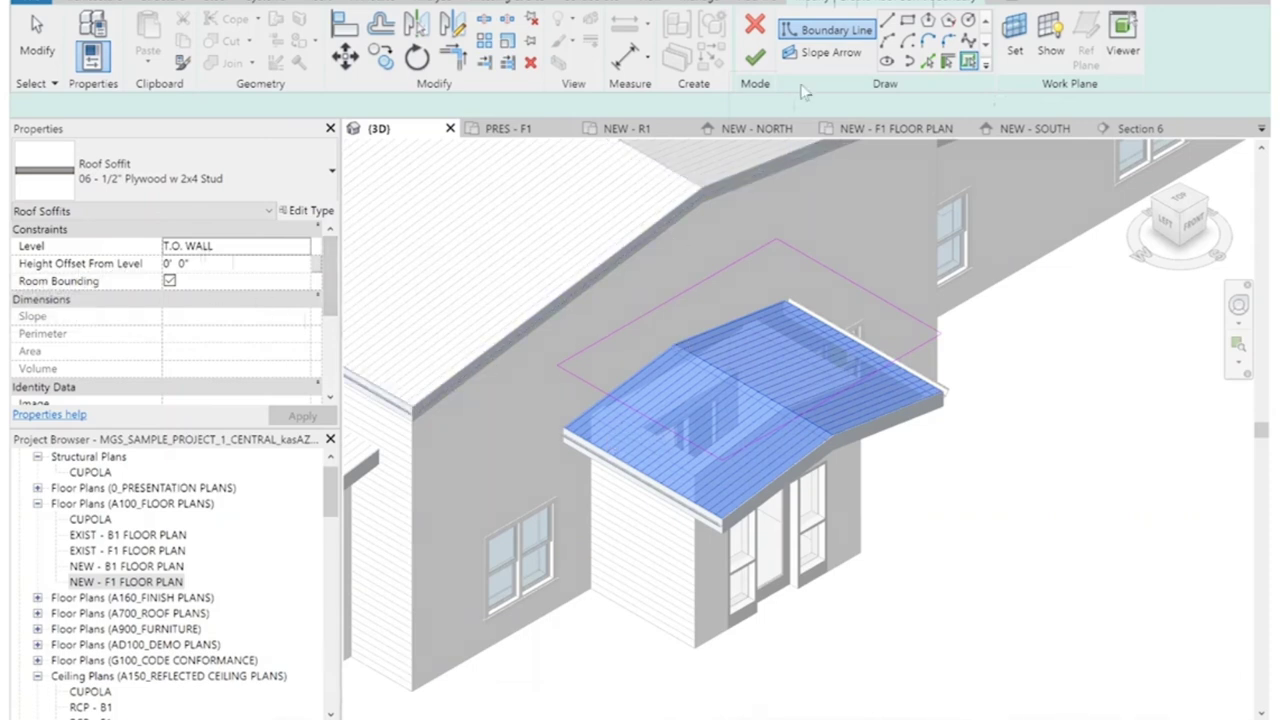
{"action": "left_click", "coordinate": [755, 57]}
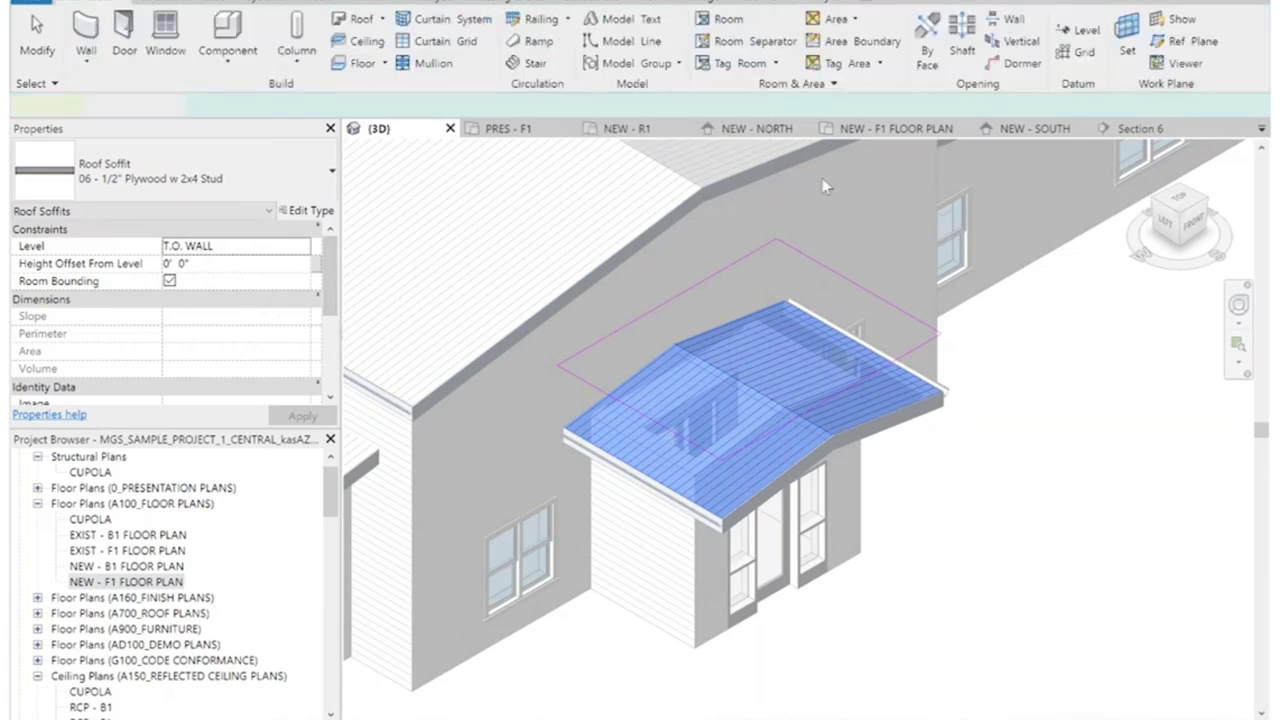
{"action": "left_click", "coordinate": [1166, 594]}
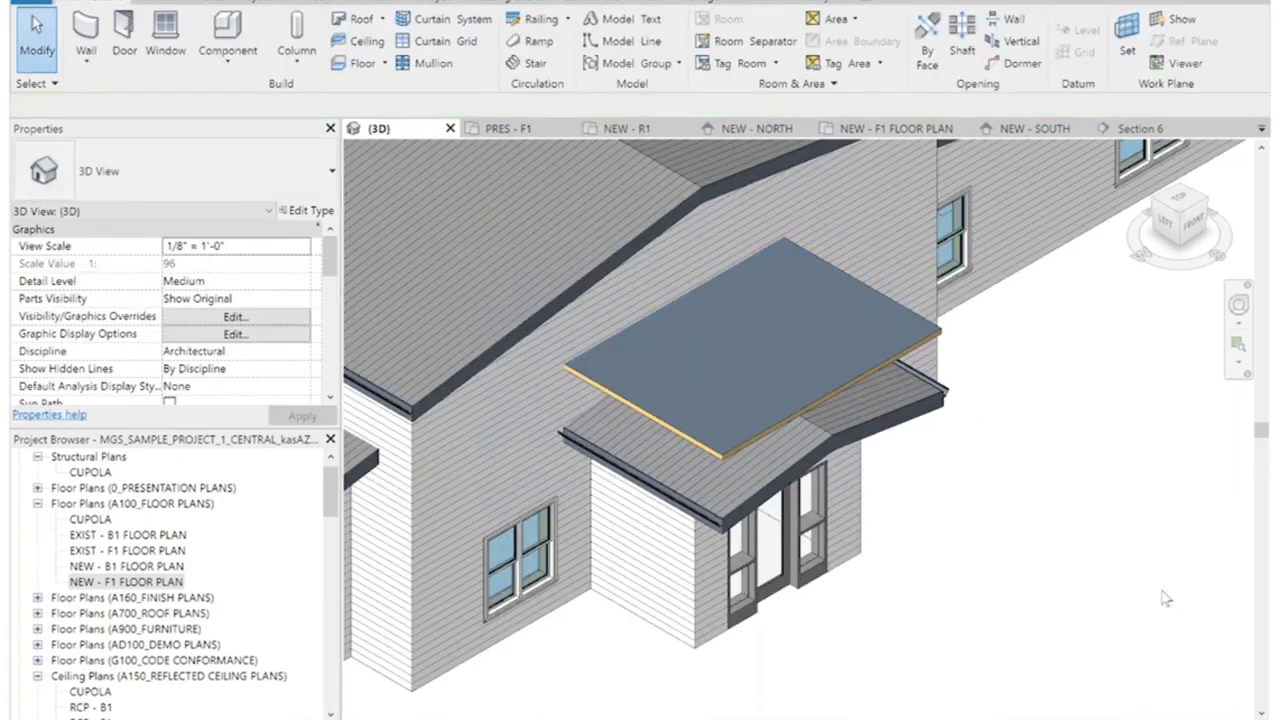
In the front view, move the soffit down to the lower edge of the entrance roof's eaves.
{"action": "left_click", "coordinate": [724, 458]}
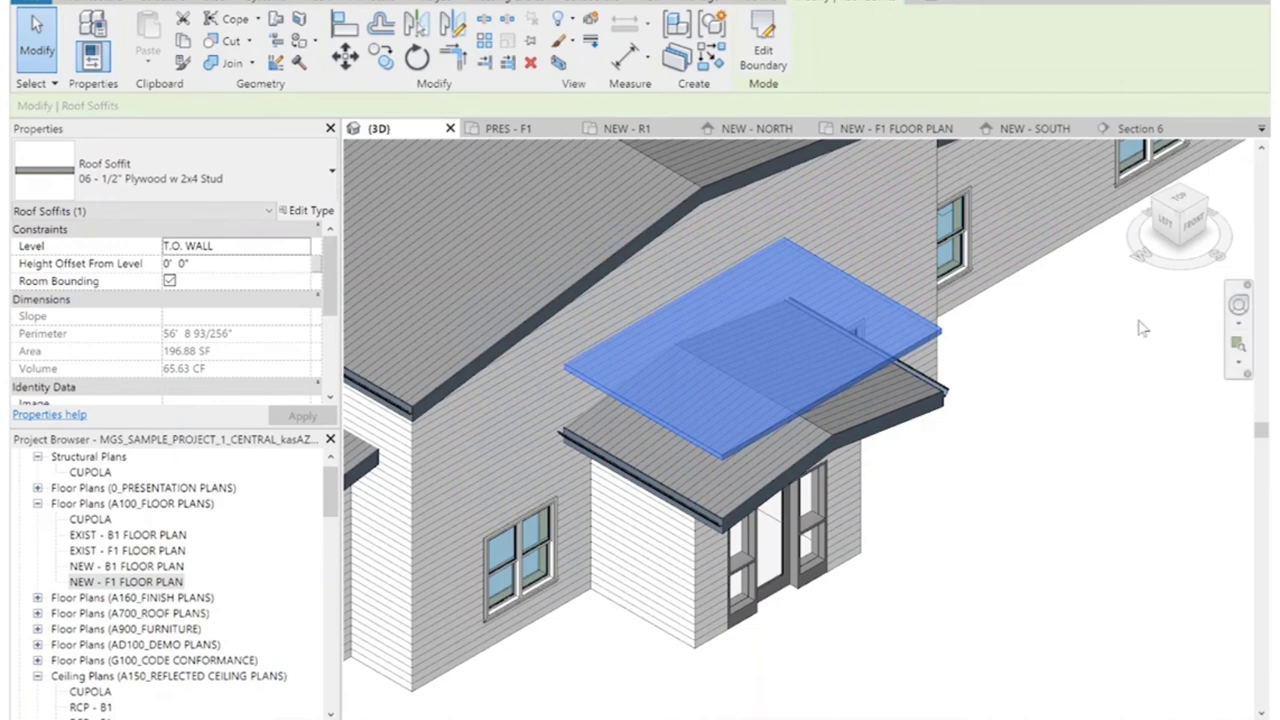
{"action": "left_click", "coordinate": [1207, 225]}
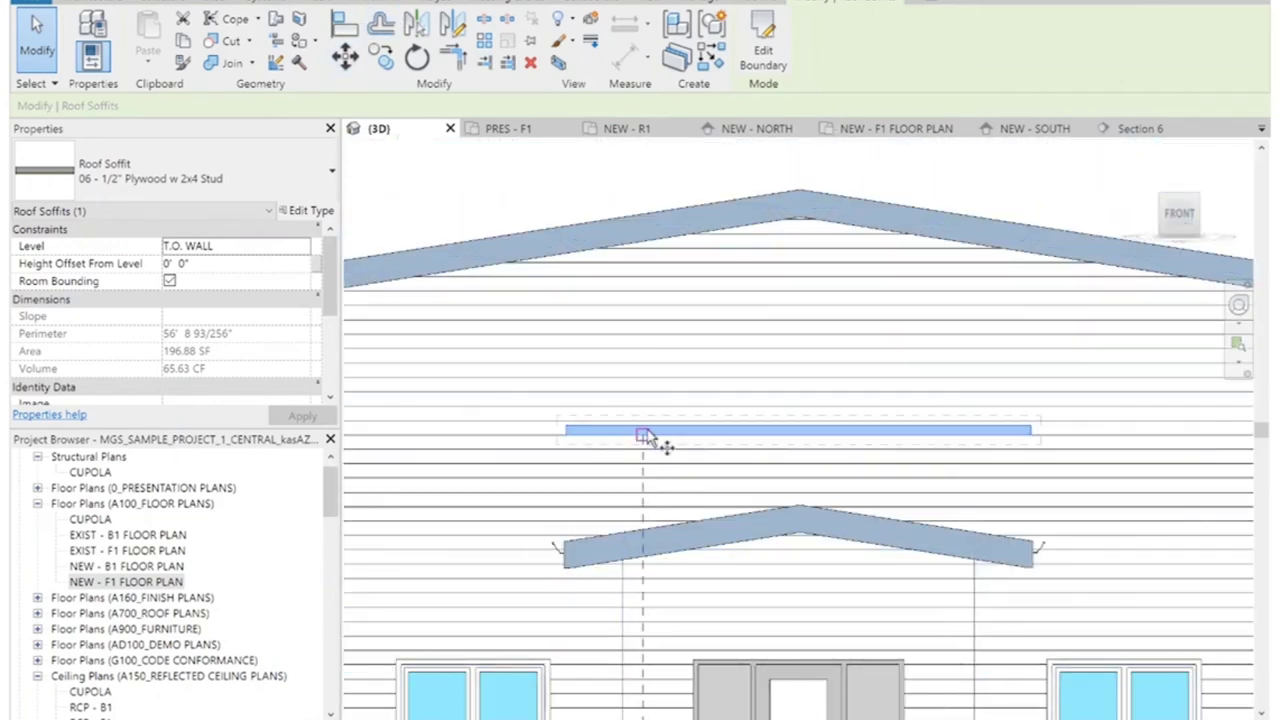
{"action": "key", "text": "m"}
{"action": "key", "text": "v"}
{"action": "left_click", "coordinate": [567, 431]}
{"action": "left_click", "coordinate": [567, 573]}
{"action": "key", "text": "Escape"}
{"action": "left_click", "coordinate": [645, 572]}
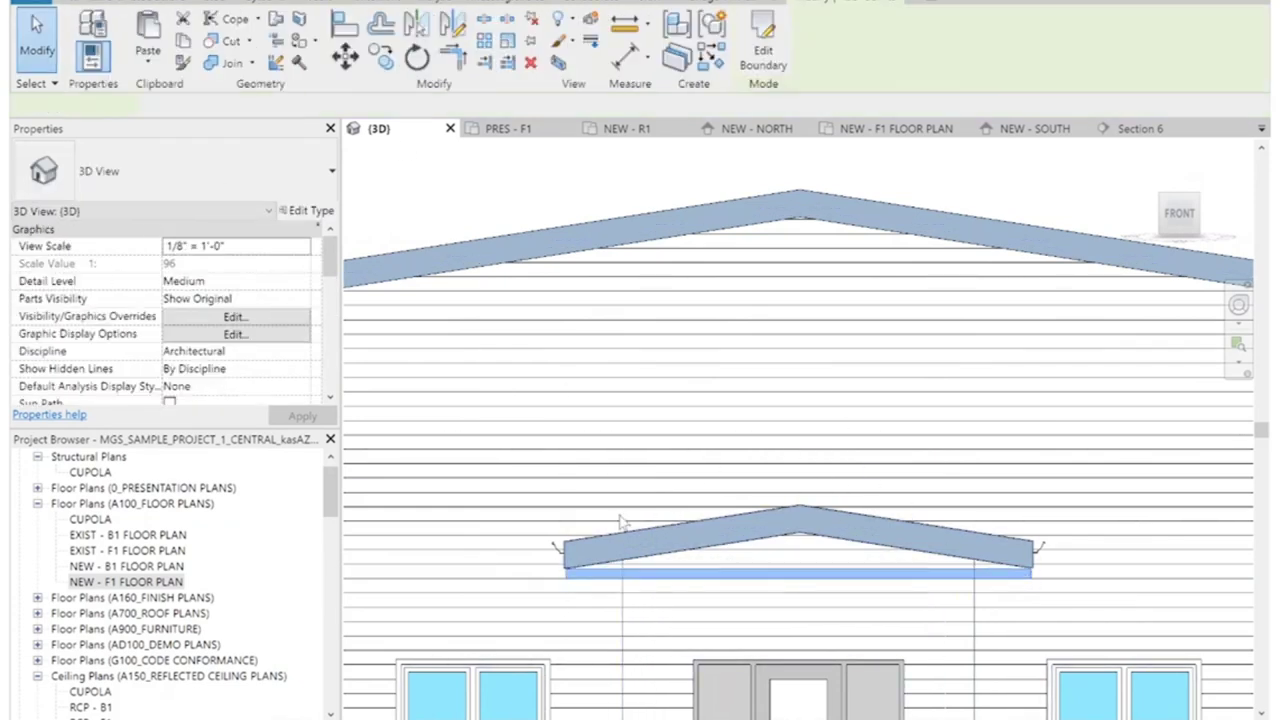
Raise the soffit so its underside is flush with the bottom corner of the entrance roof's eave.
{"action": "scroll", "coordinate": [558, 575], "scroll_direction": "up", "scroll_amount": 2}
{"action": "scroll", "coordinate": [562, 575], "scroll_direction": "up", "scroll_amount": 4}
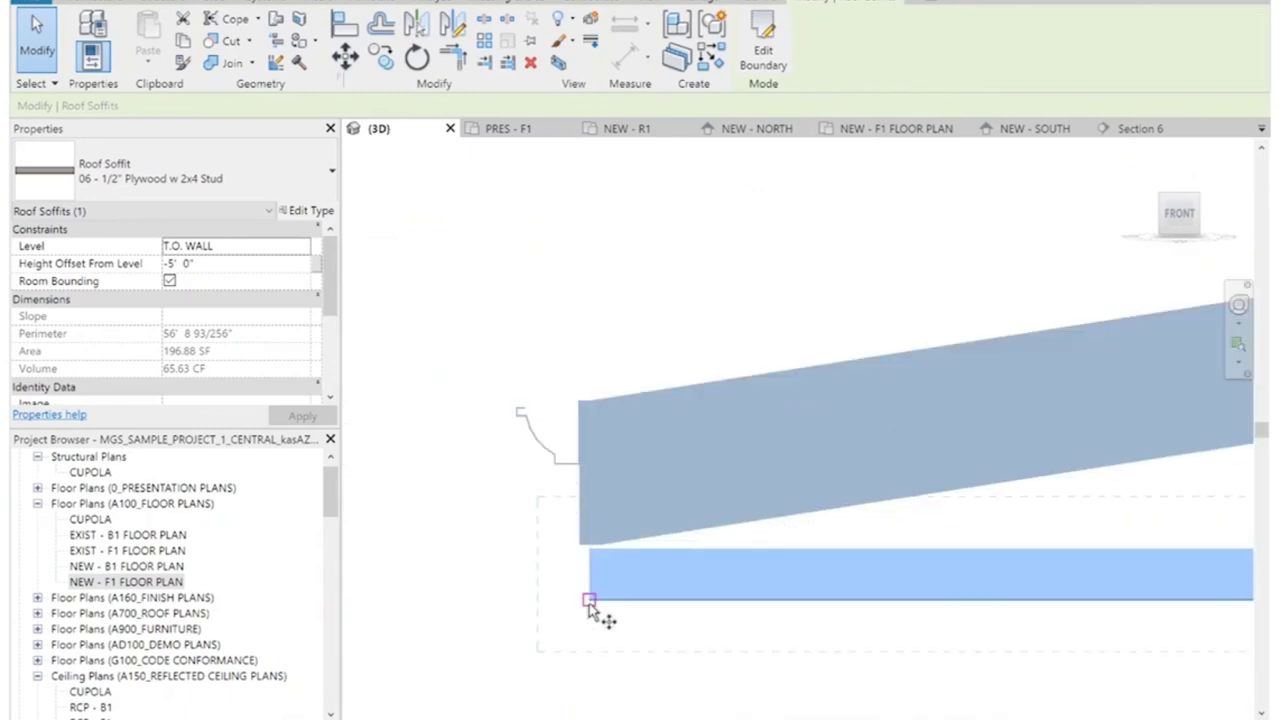
{"action": "key", "text": "m"}
{"action": "key", "text": "v"}
{"action": "left_click", "coordinate": [590, 601]}
{"action": "left_click", "coordinate": [590, 545]}
{"action": "left_click", "coordinate": [584, 461]}
{"action": "scroll", "coordinate": [626, 376], "scroll_direction": "down", "scroll_amount": 5}
{"action": "key", "text": "Escape"}
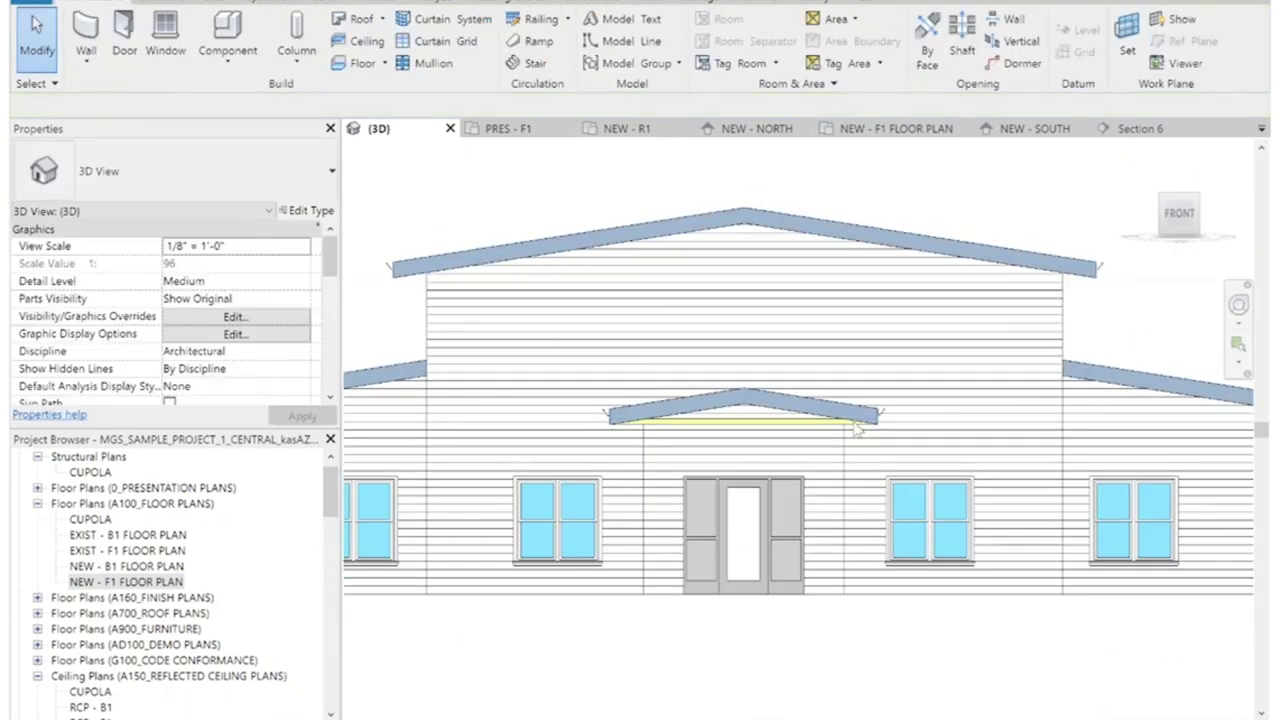
{"action": "left_click", "coordinate": [1163, 197]}
{"action": "scroll", "coordinate": [971, 623], "scroll_direction": "up", "scroll_amount": 6}
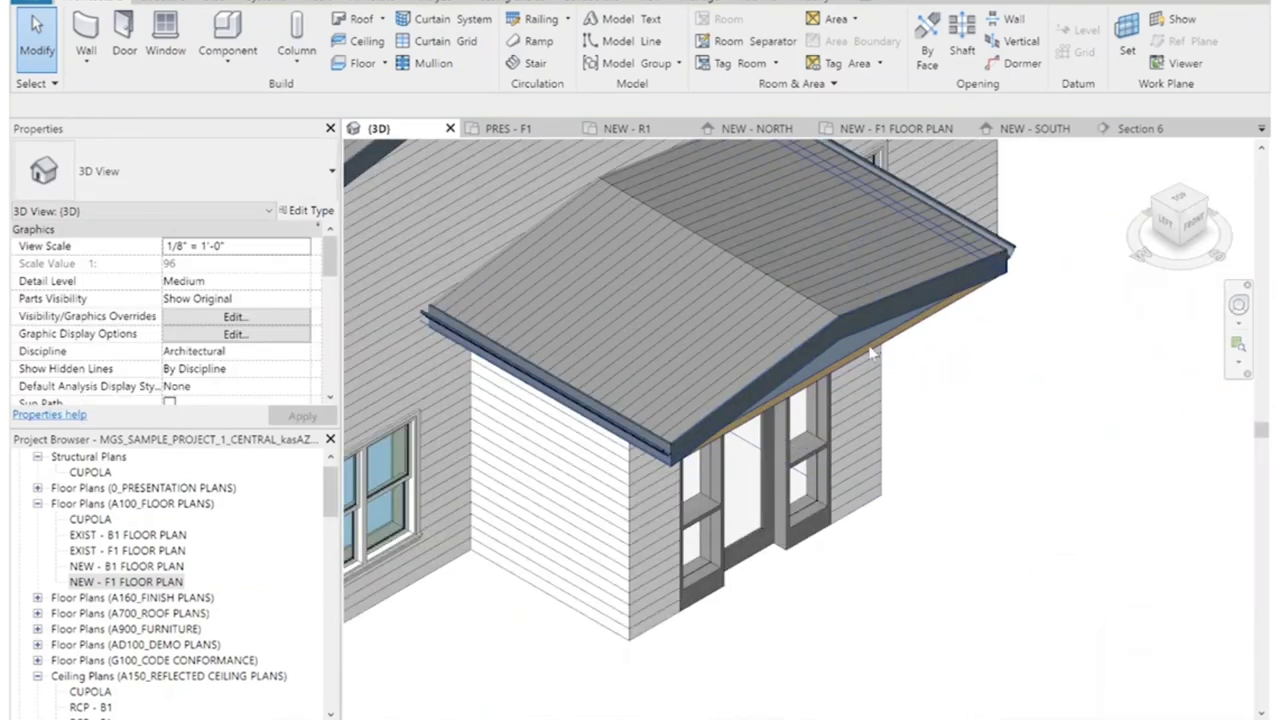
{"action": "scroll", "coordinate": [842, 392], "scroll_direction": "down", "scroll_amount": 1}
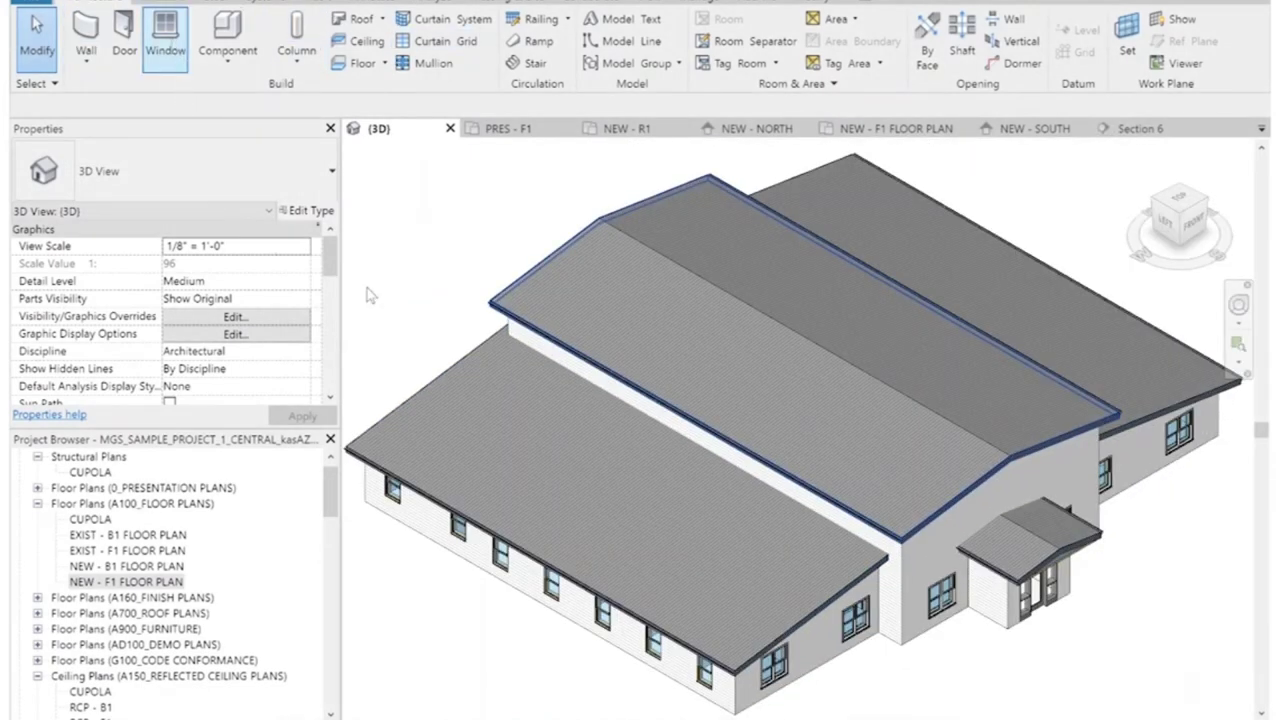
Place two 28" x 72" skylights side by side on the left slope of the main roof, near its rear end.
{"action": "left_click", "coordinate": [167, 52]}
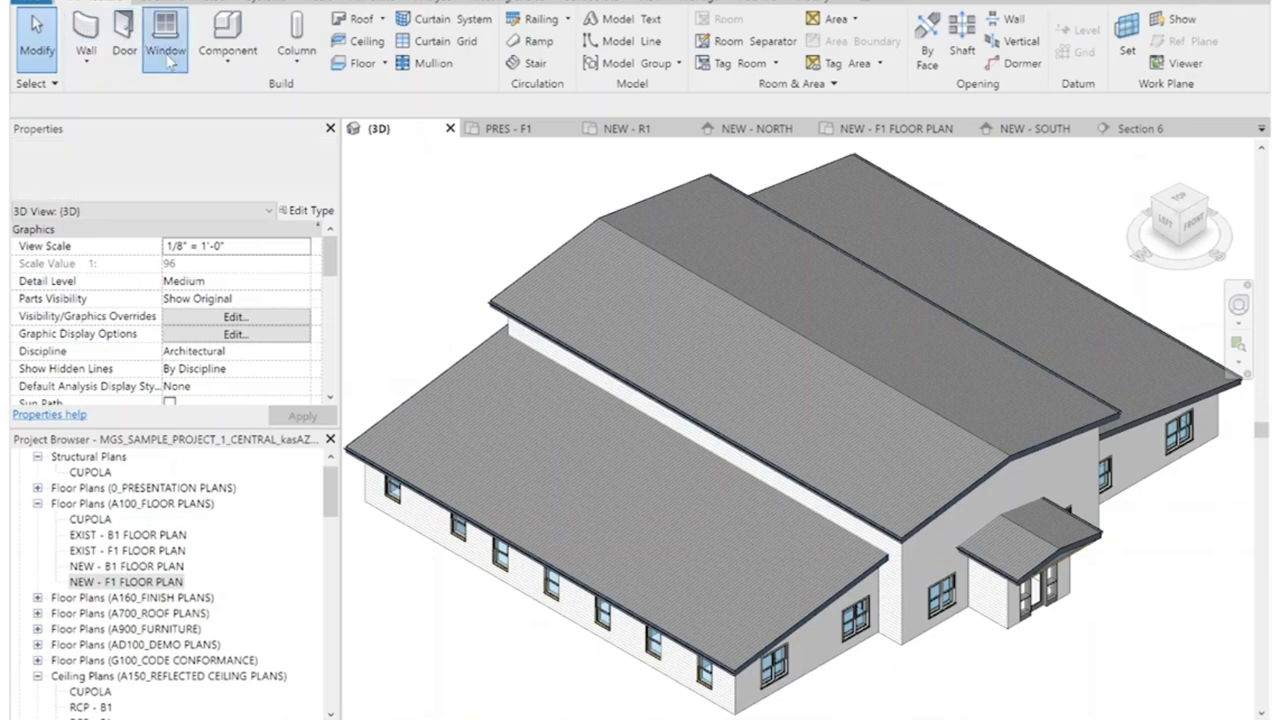
{"action": "left_click", "coordinate": [750, 442]}
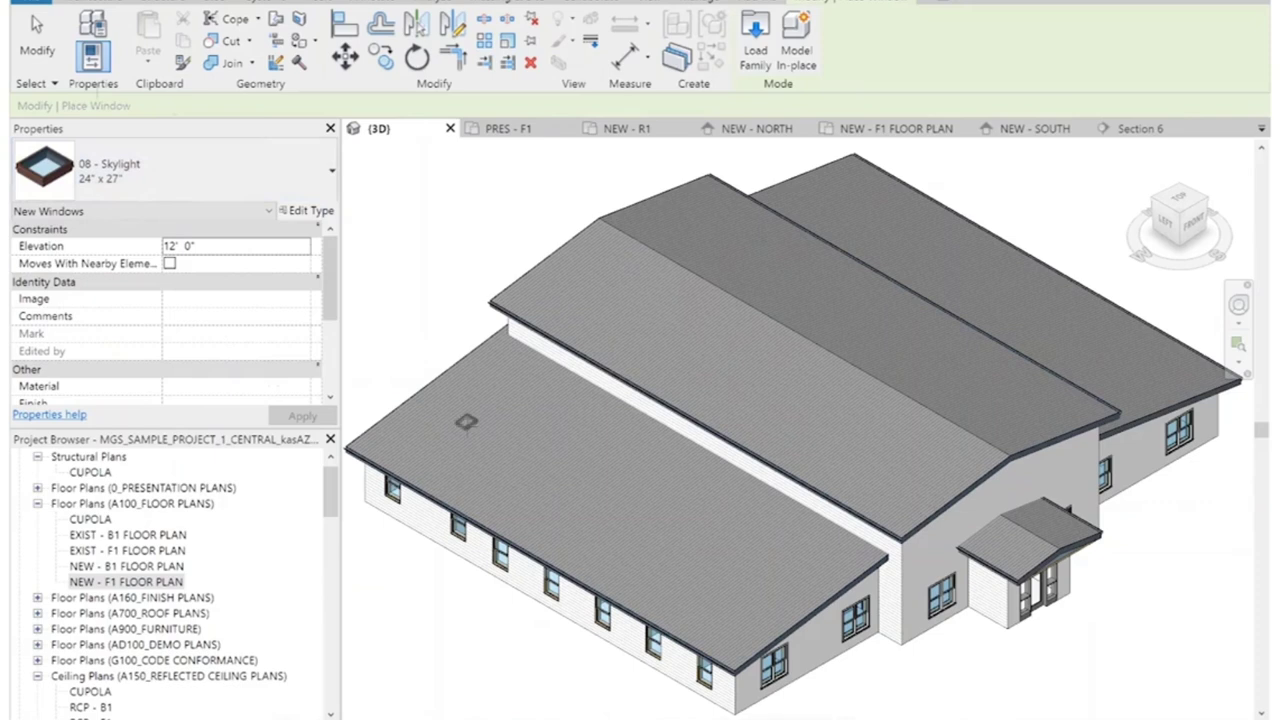
{"action": "left_click", "coordinate": [150, 165]}
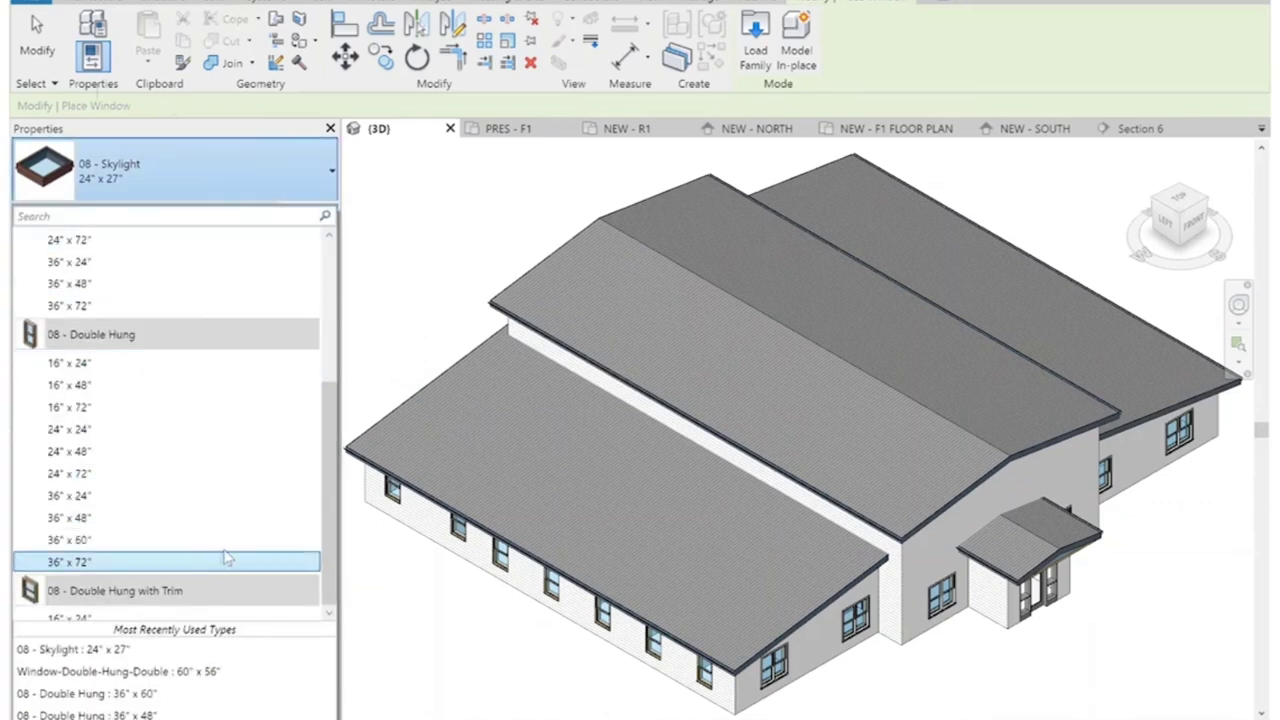
{"action": "type", "text": "sky"}
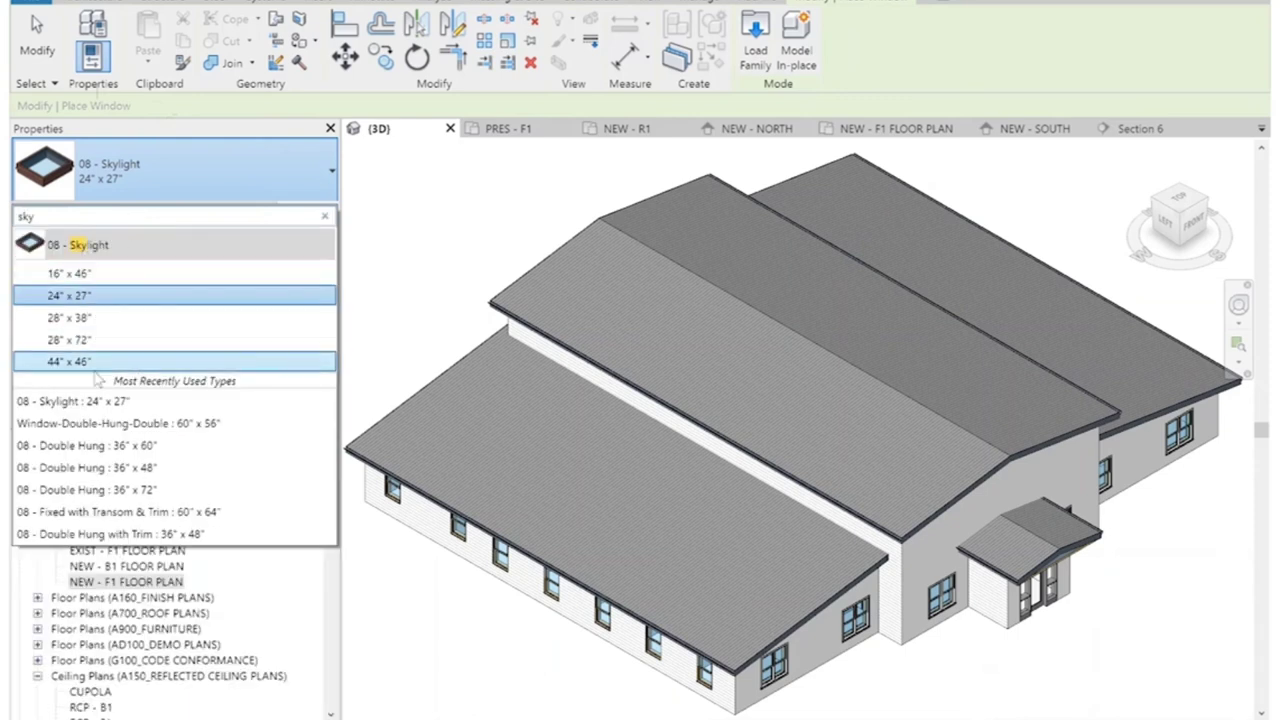
{"action": "left_click", "coordinate": [80, 339]}
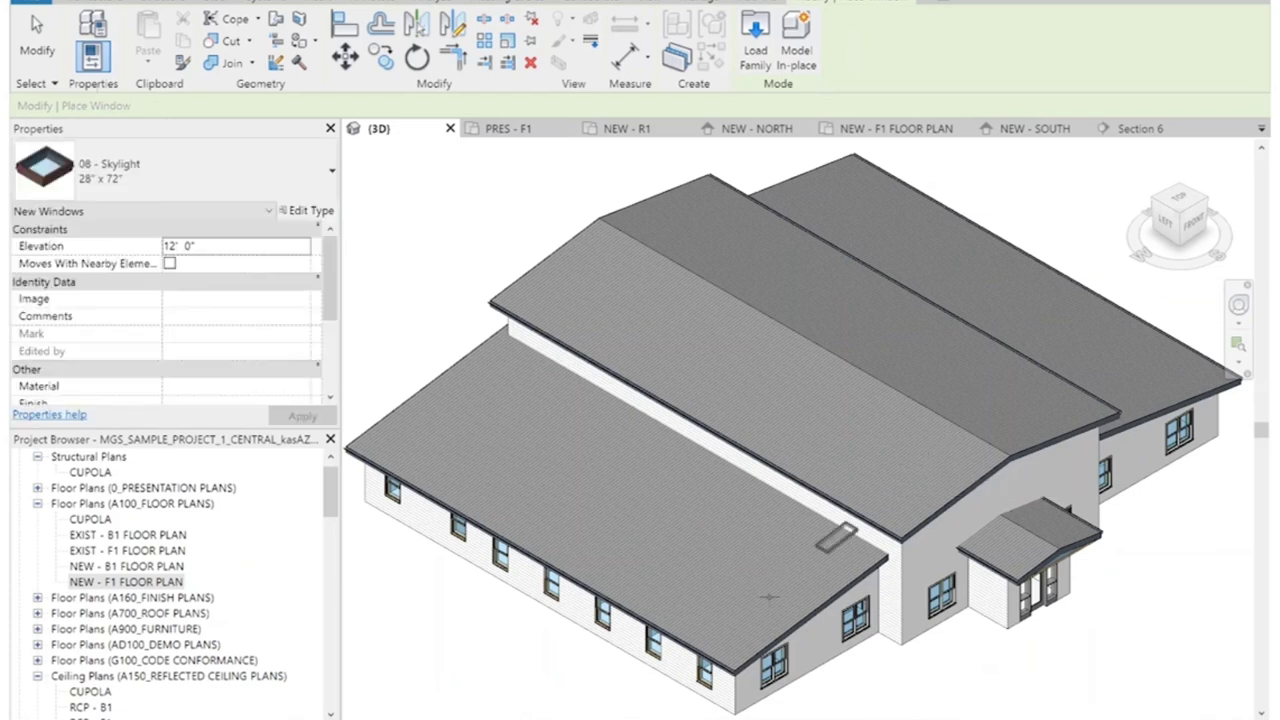
{"action": "left_click", "coordinate": [628, 297]}
{"action": "left_click", "coordinate": [630, 297]}
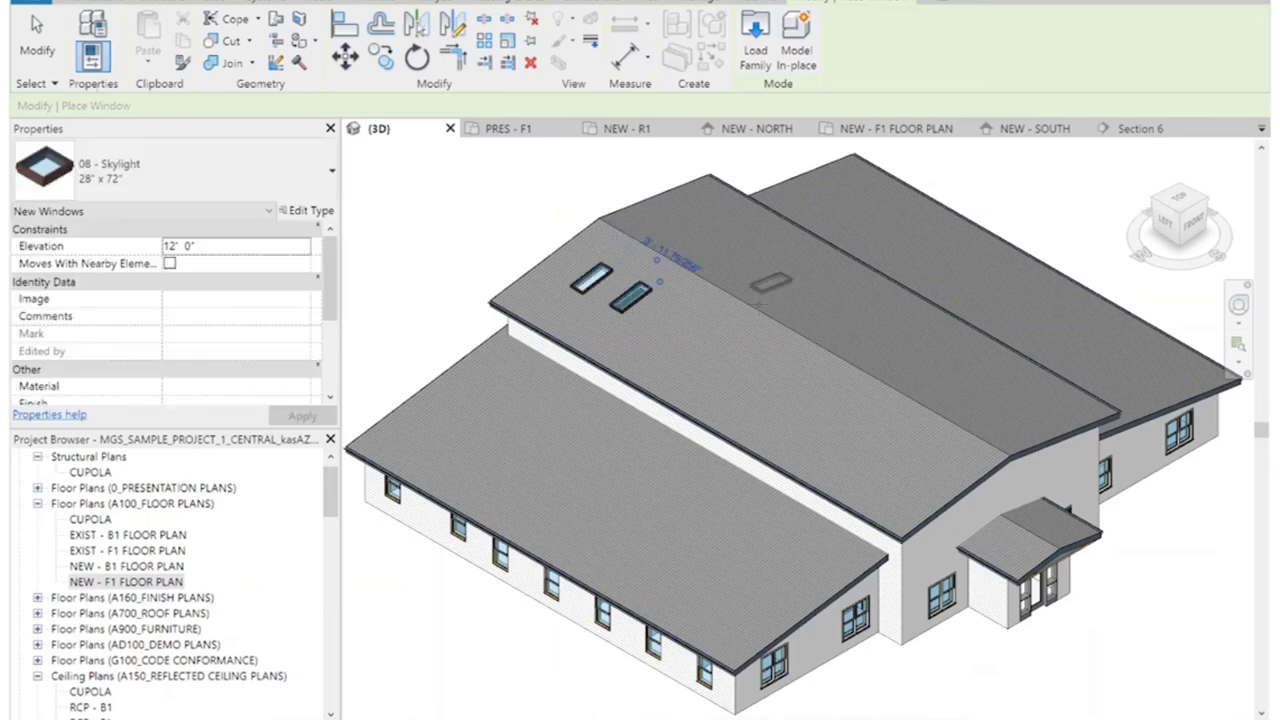
{"action": "key", "text": "Escape"}
{"action": "key", "text": "Escape"}
Inspect the two skylights up close and shift the second one slightly farther from the first along the roof.
{"action": "scroll", "coordinate": [670, 231], "scroll_direction": "up", "scroll_amount": 4}
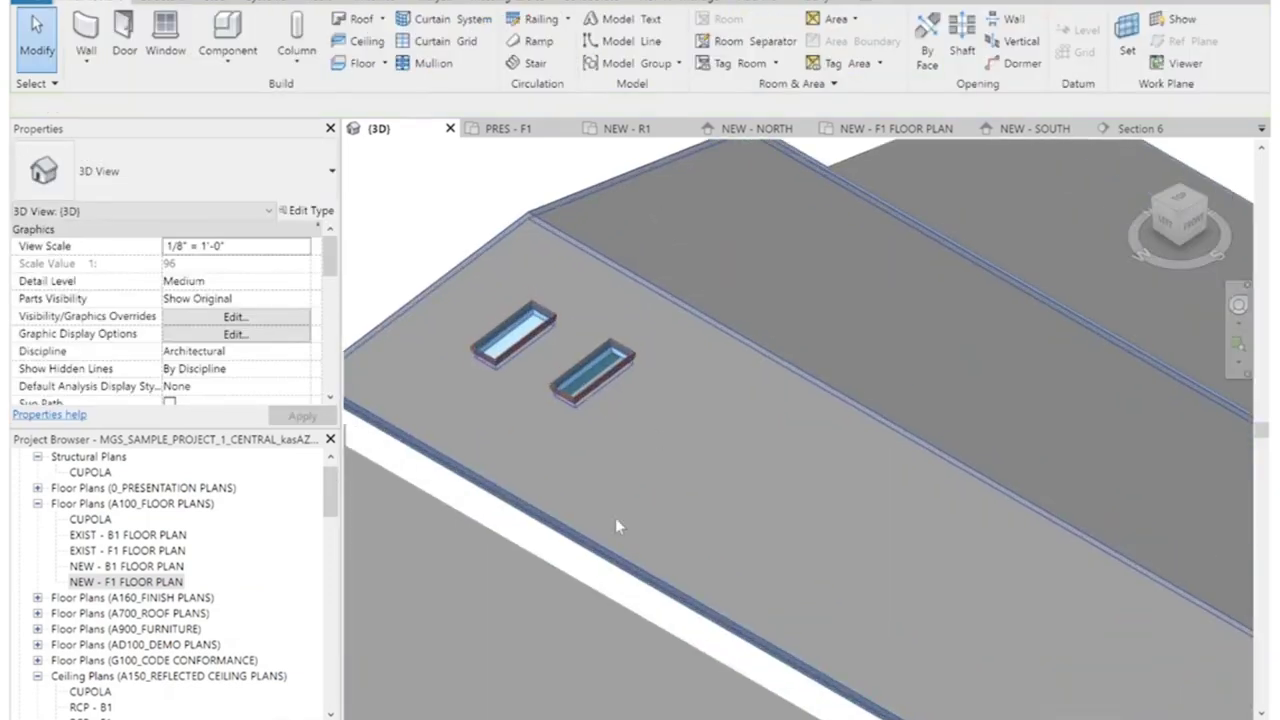
{"action": "scroll", "coordinate": [629, 409], "scroll_direction": "up", "scroll_amount": 5}
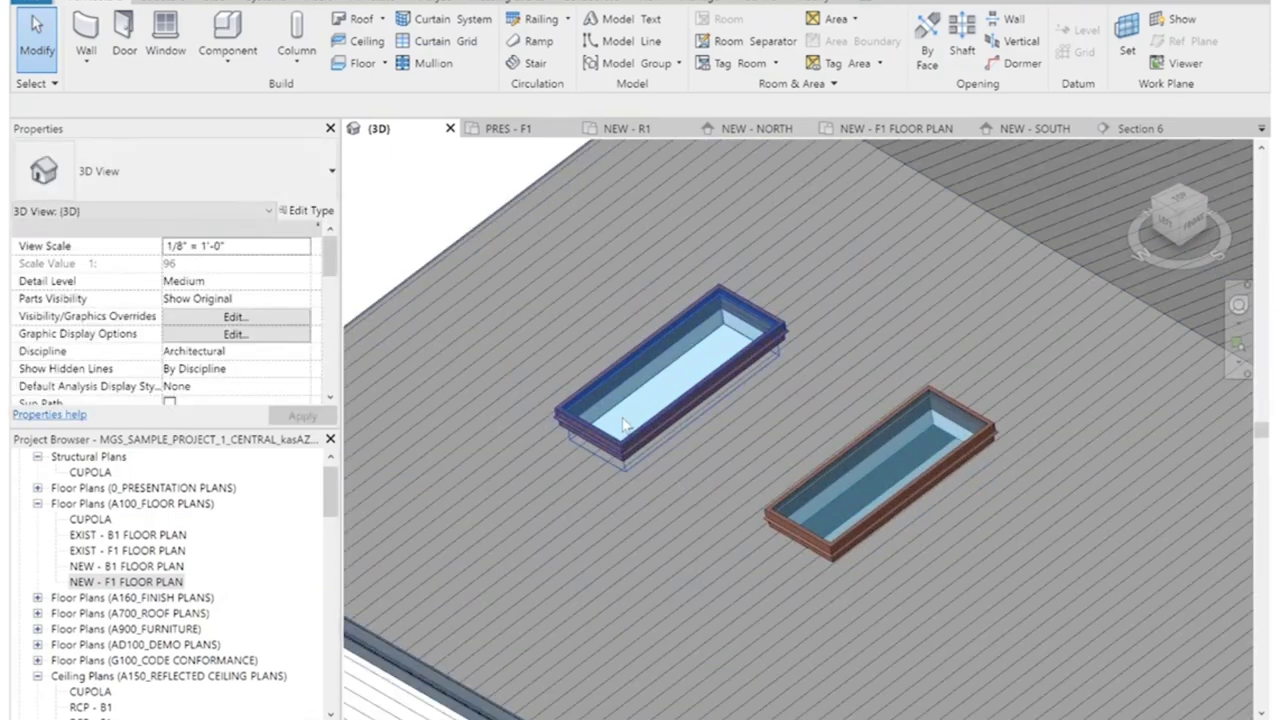
{"action": "left_click", "coordinate": [621, 438]}
{"action": "scroll", "coordinate": [690, 370], "scroll_direction": "up", "scroll_amount": 3}
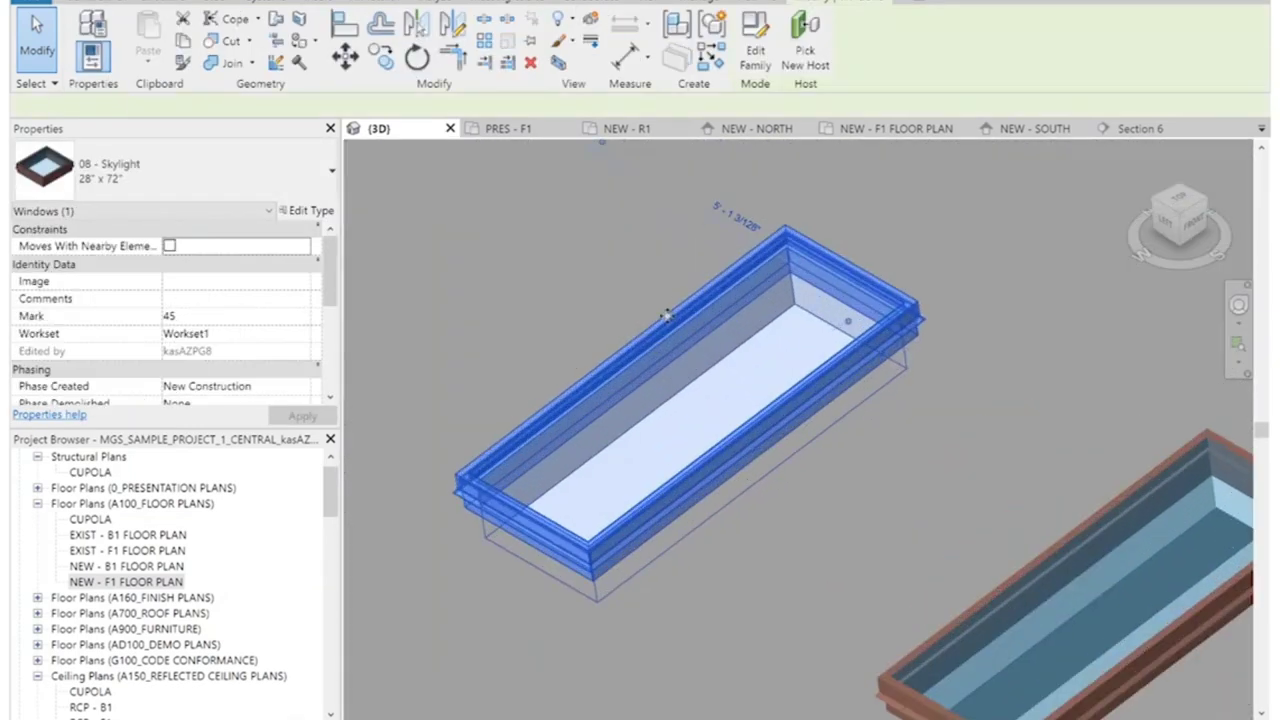
{"action": "scroll", "coordinate": [645, 318], "scroll_direction": "down", "scroll_amount": 4}
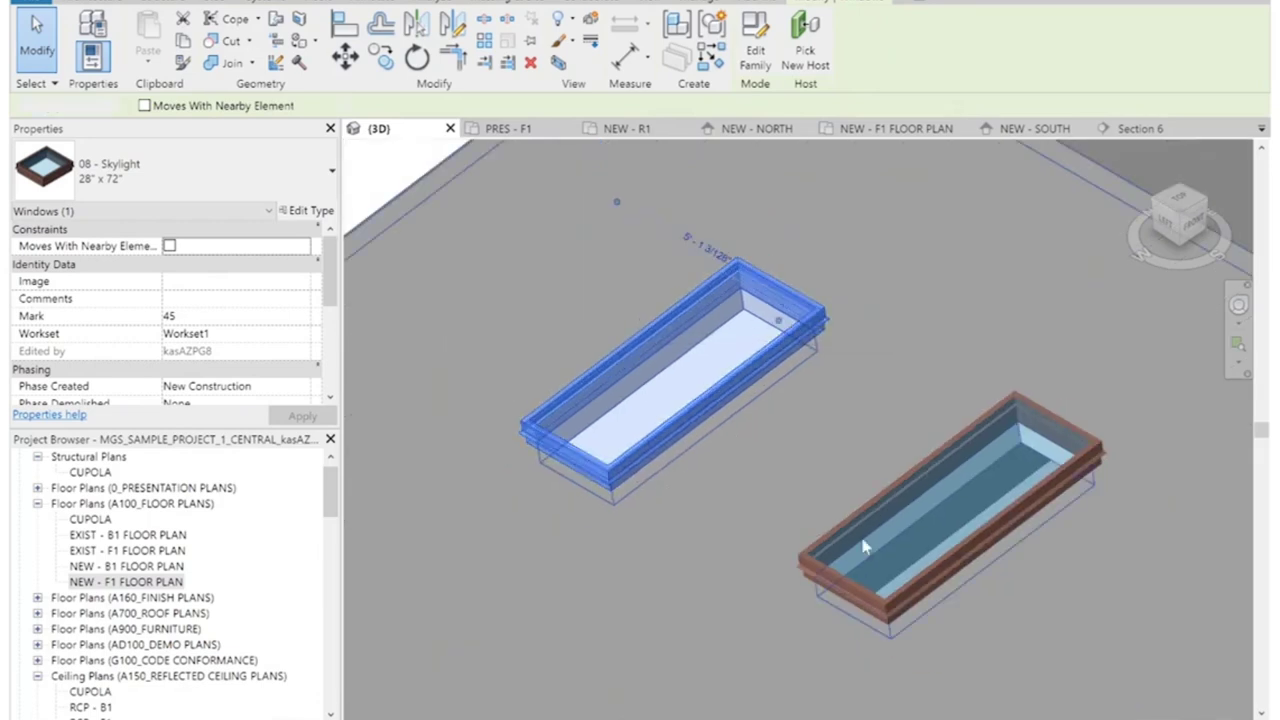
{"action": "key", "text": "Escape"}
{"action": "scroll", "coordinate": [894, 509], "scroll_direction": "up", "scroll_amount": 2}
{"action": "left_click", "coordinate": [935, 545]}
{"action": "scroll", "coordinate": [935, 545], "scroll_direction": "up", "scroll_amount": 3}
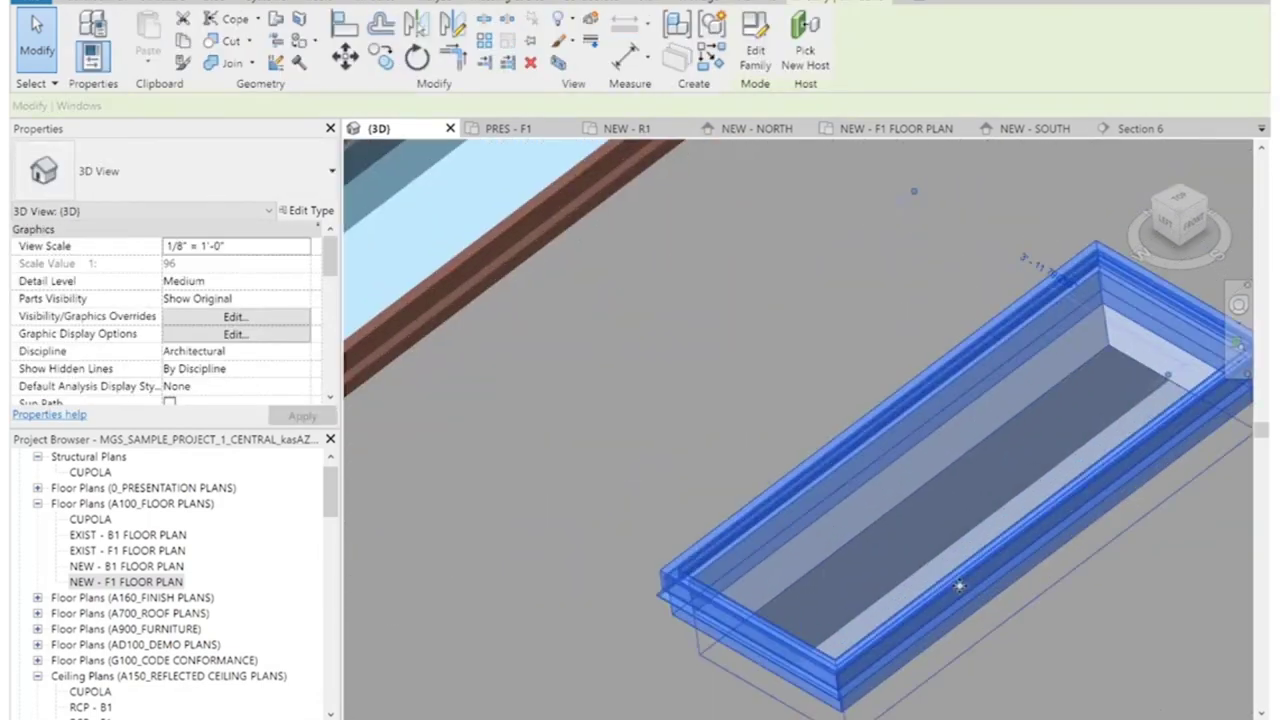
{"action": "scroll", "coordinate": [935, 462], "scroll_direction": "down", "scroll_amount": 3}
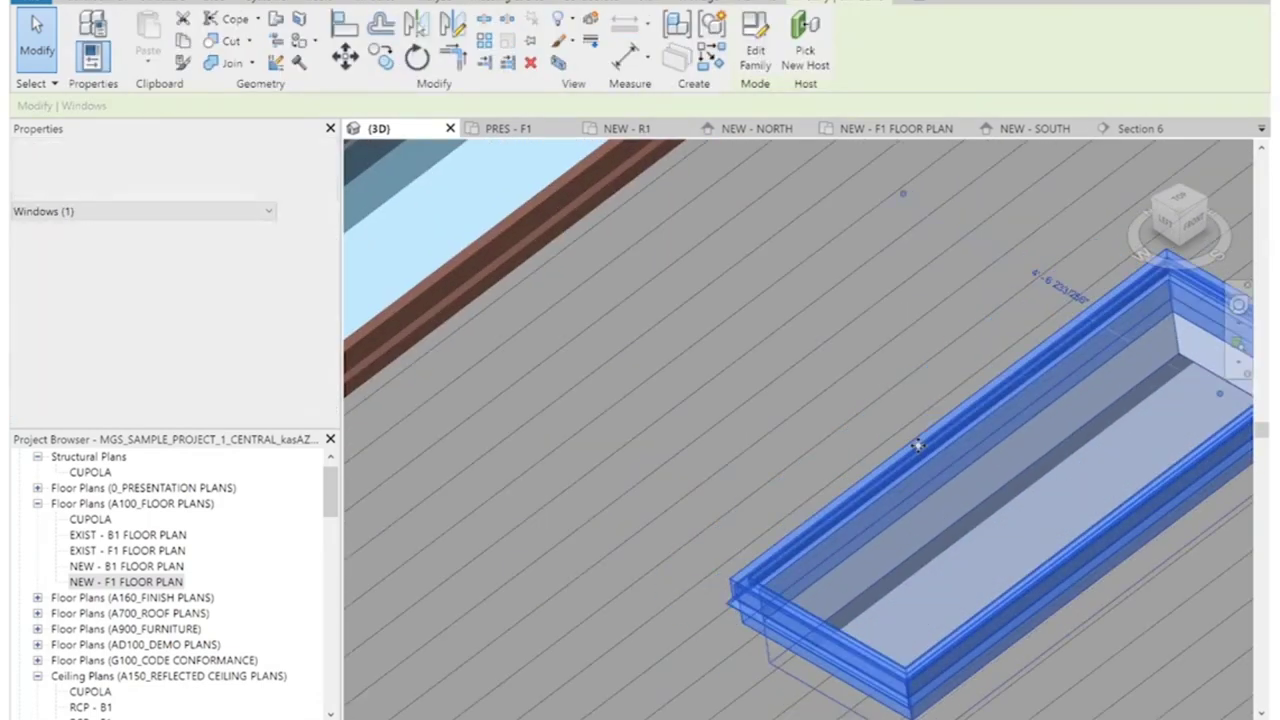
{"action": "key", "text": "Escape"}
{"action": "scroll", "coordinate": [645, 385], "scroll_direction": "down", "scroll_amount": 3}
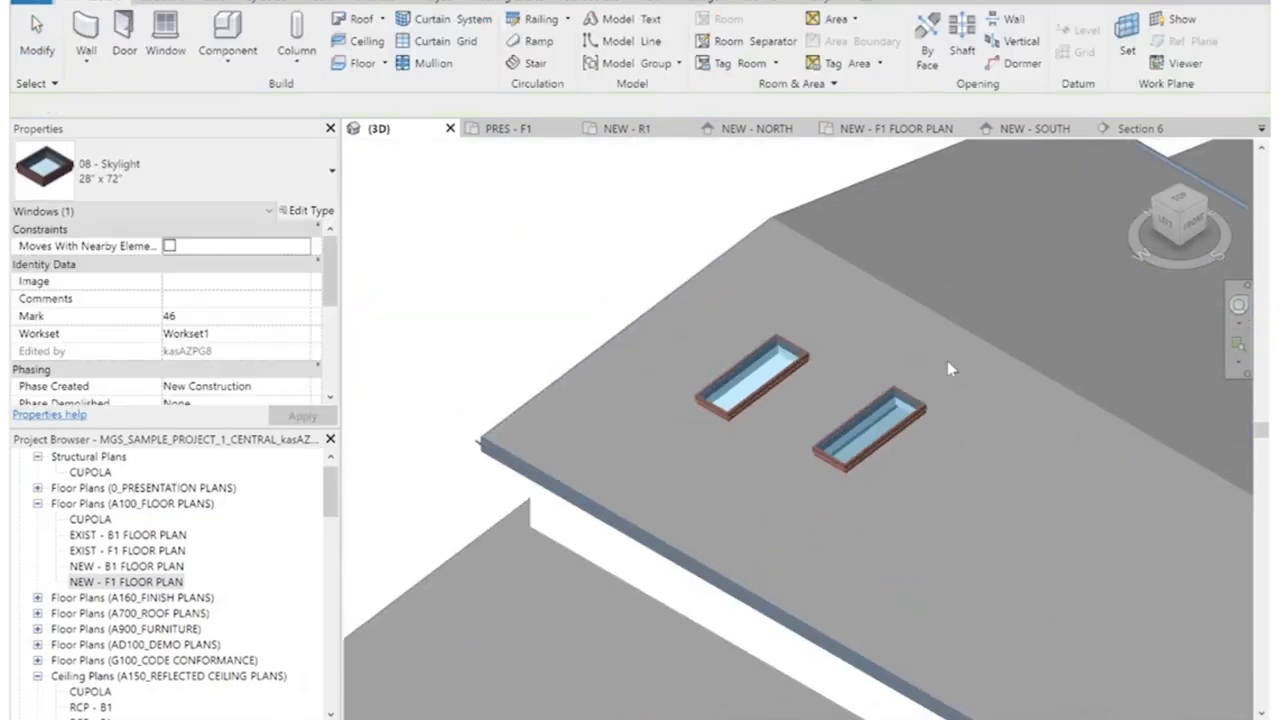
{"action": "scroll", "coordinate": [591, 277], "scroll_direction": "down", "scroll_amount": 4}
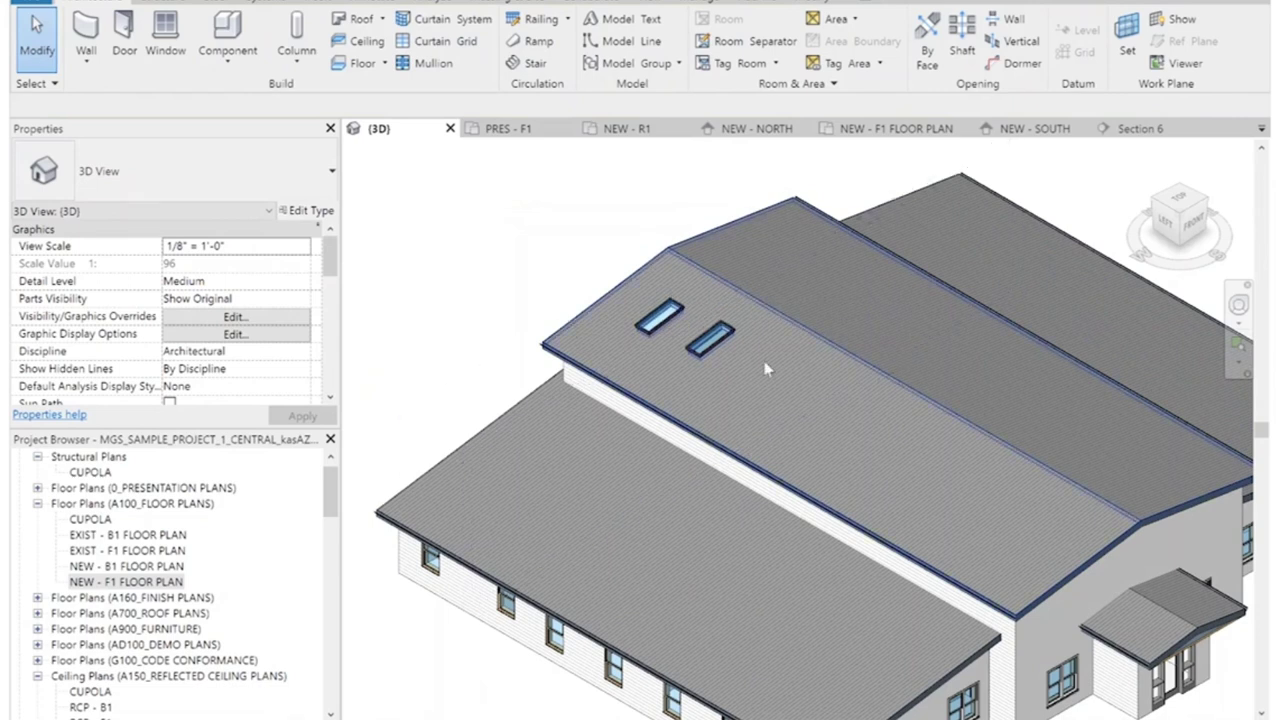
{"action": "left_click", "coordinate": [1176, 198]}
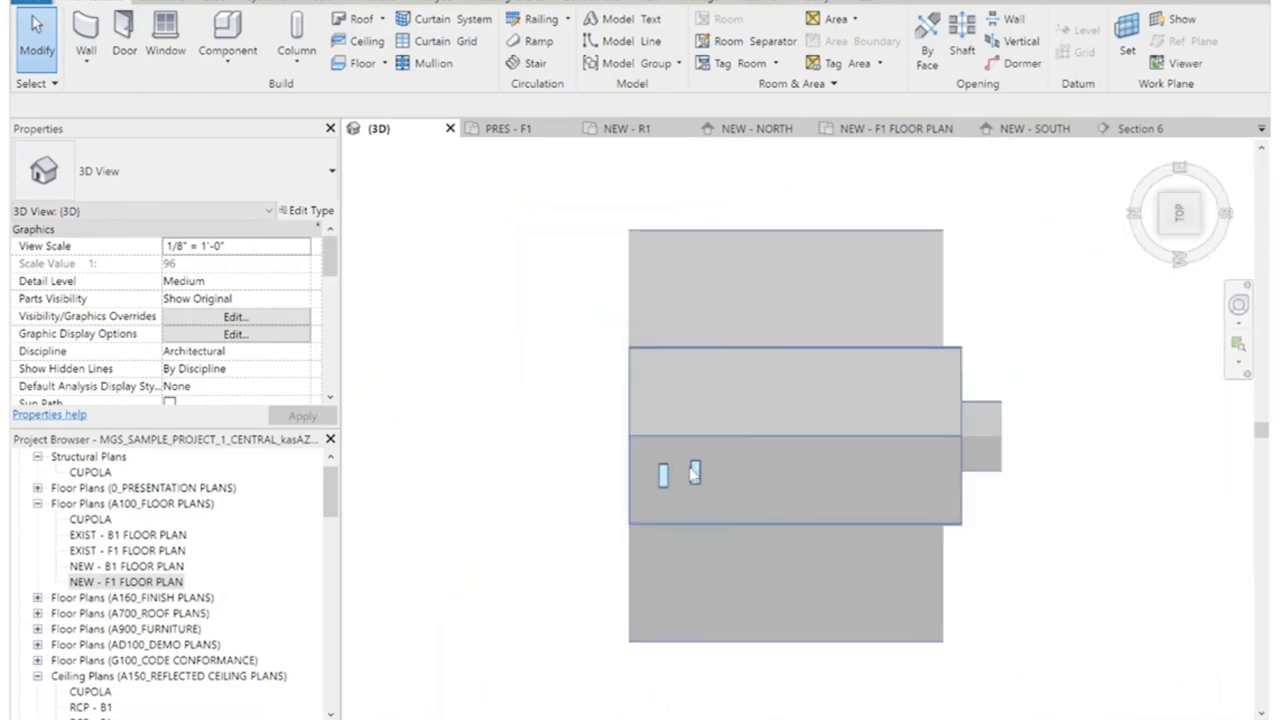
{"action": "scroll", "coordinate": [623, 506], "scroll_direction": "up", "scroll_amount": 5}
{"action": "left_click", "coordinate": [810, 424]}
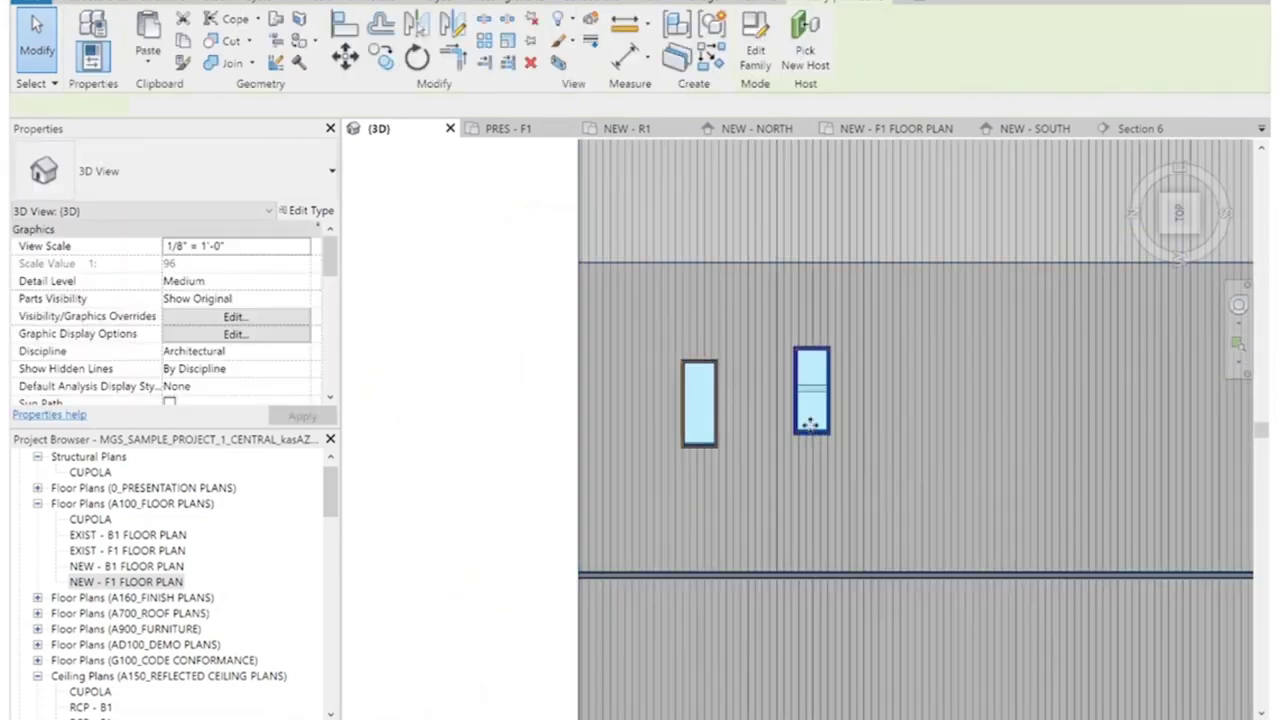
{"action": "left_click", "coordinate": [345, 24]}
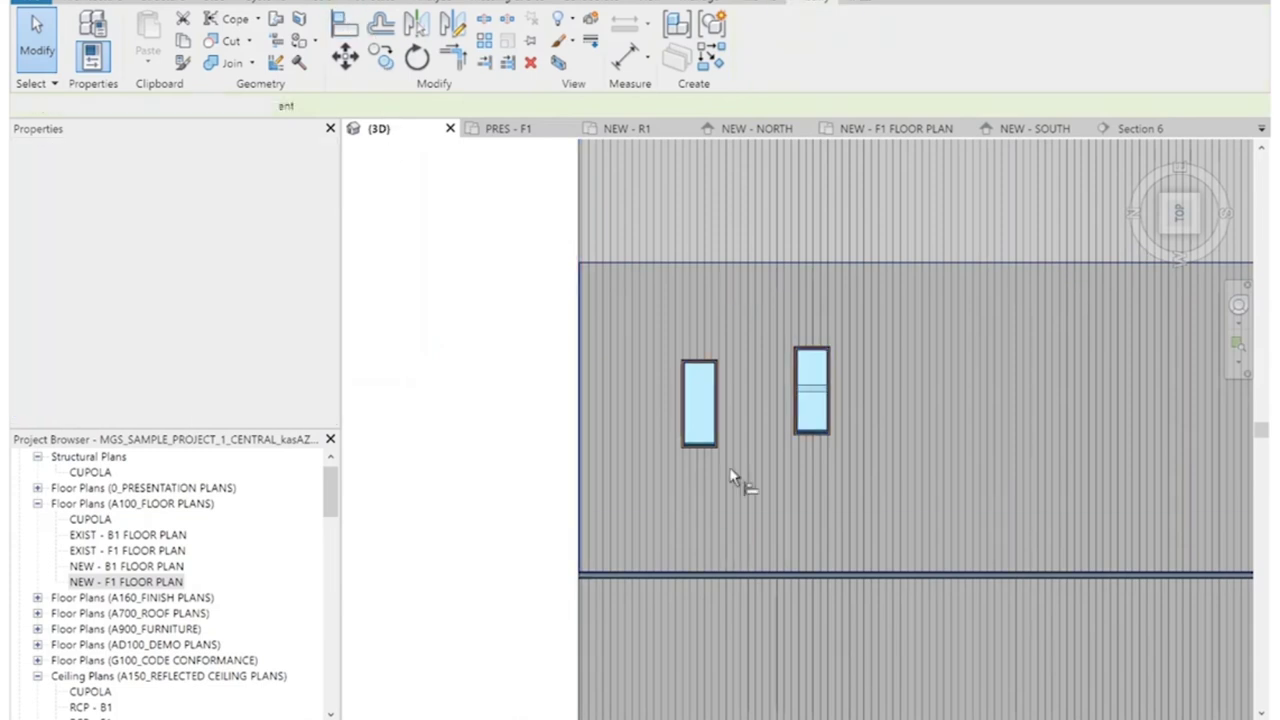
{"action": "scroll", "coordinate": [730, 477], "scroll_direction": "up", "scroll_amount": 3}
{"action": "key", "text": "a"}
{"action": "key", "text": "l"}
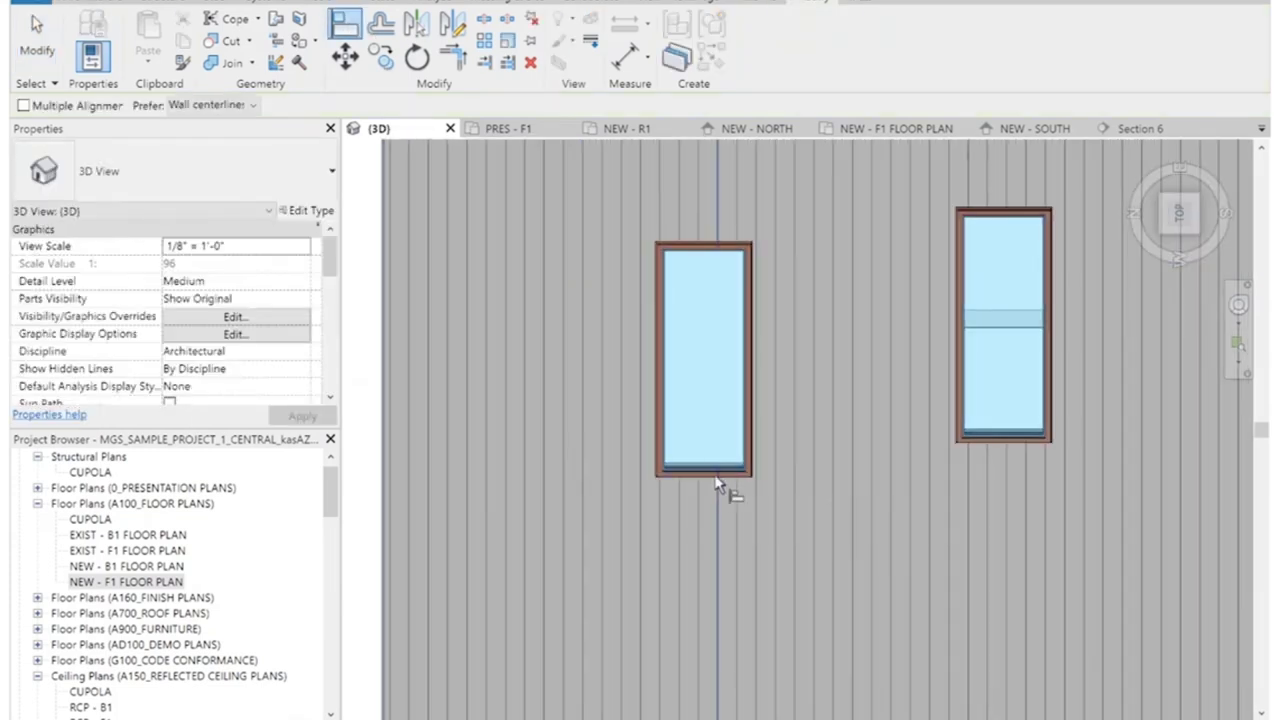
{"action": "key", "text": "Escape"}
{"action": "scroll", "coordinate": [917, 411], "scroll_direction": "down", "scroll_amount": 6}
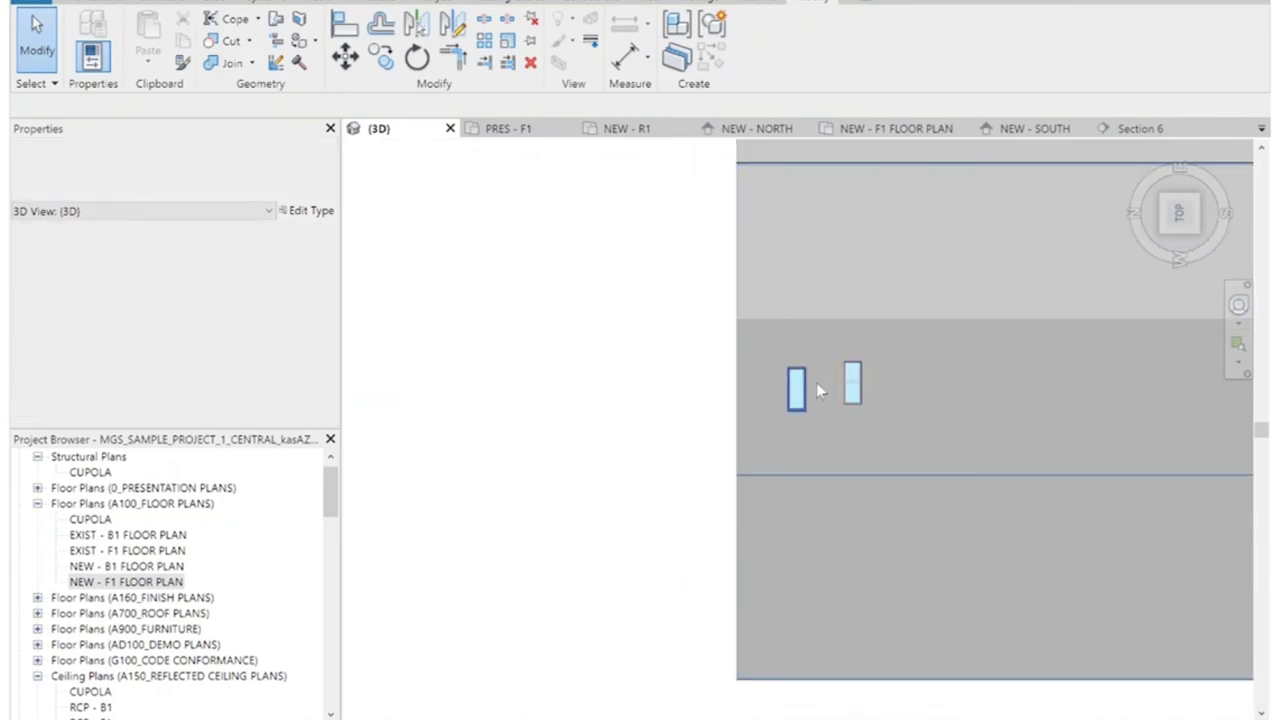
{"action": "left_click", "coordinate": [1200, 235]}
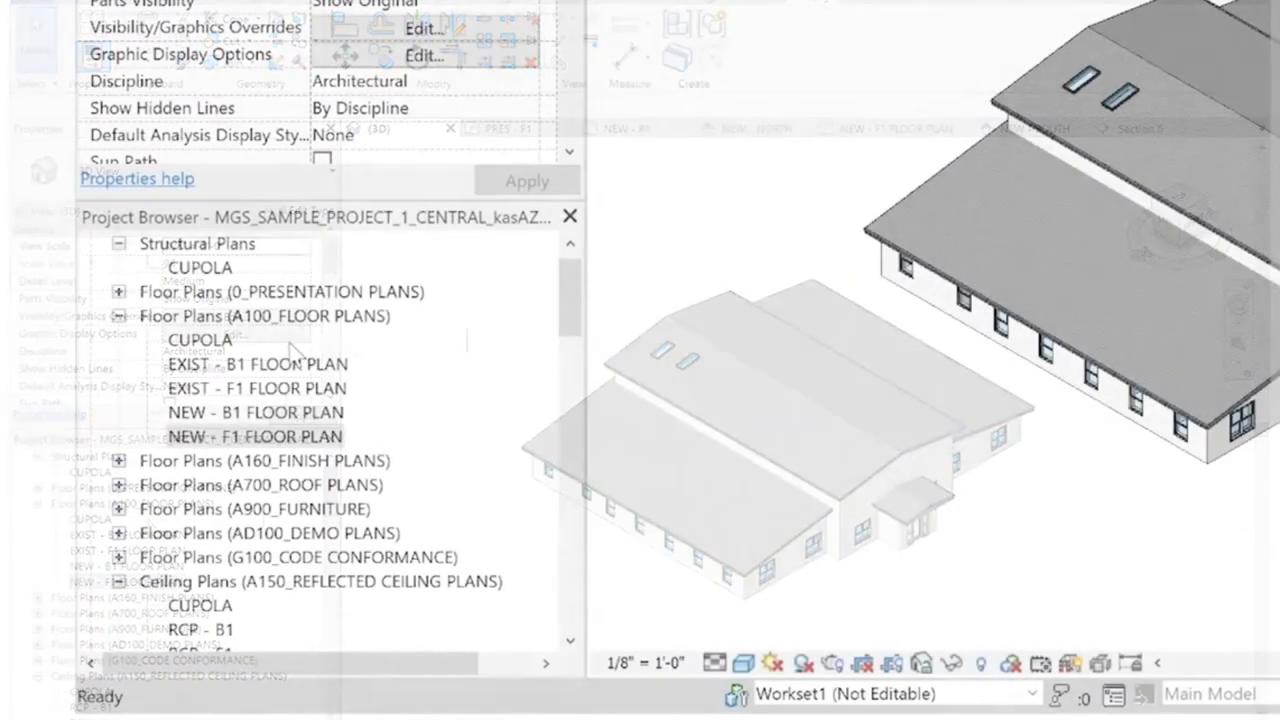
Open the NEW - R1 roof plan placed on sheet A105 - ROOF PLAN.
{"action": "scroll", "coordinate": [150, 530], "scroll_direction": "down", "scroll_amount": 3}
{"action": "scroll", "coordinate": [289, 366], "scroll_direction": "down", "scroll_amount": 8}
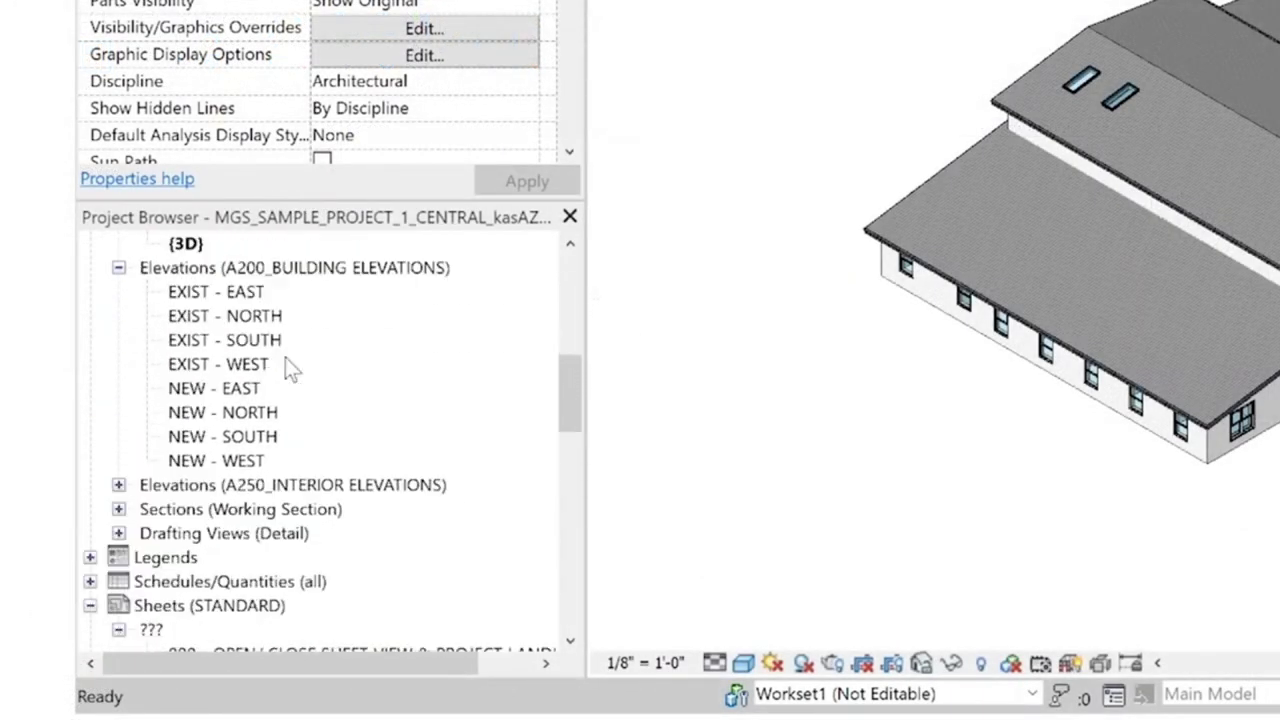
{"action": "scroll", "coordinate": [286, 363], "scroll_direction": "down", "scroll_amount": 3}
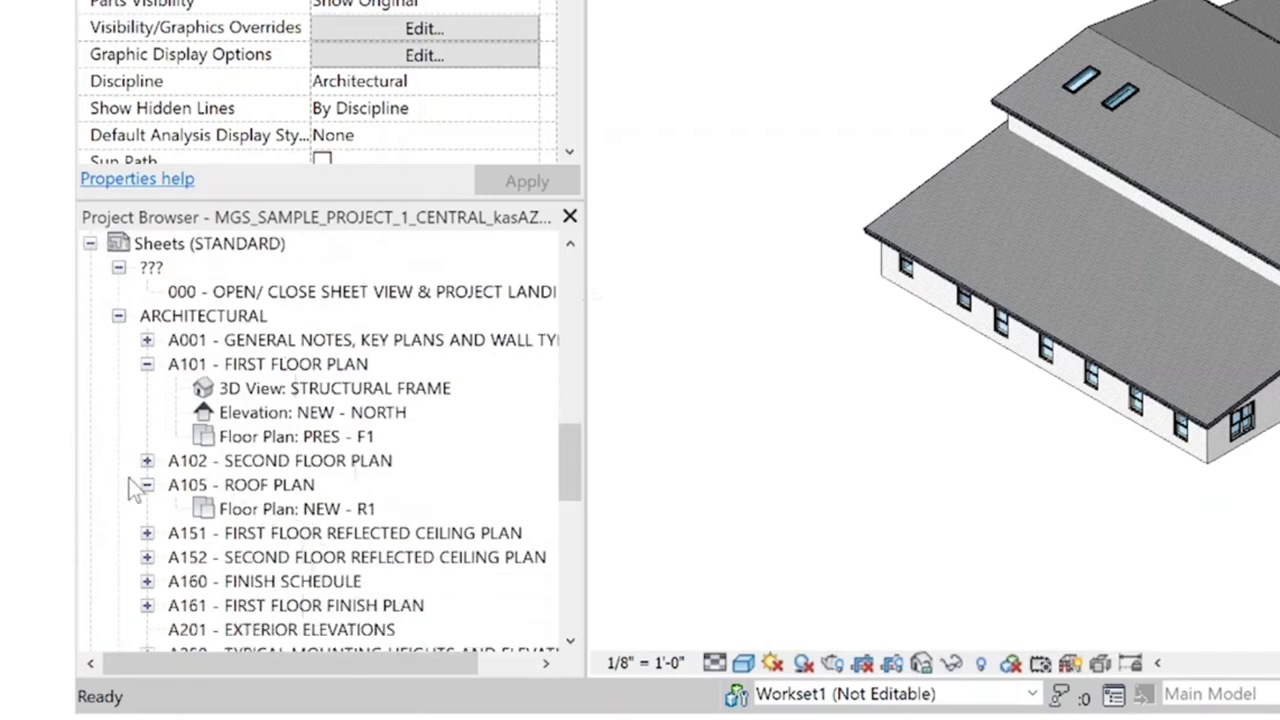
{"action": "double_click", "coordinate": [277, 510]}
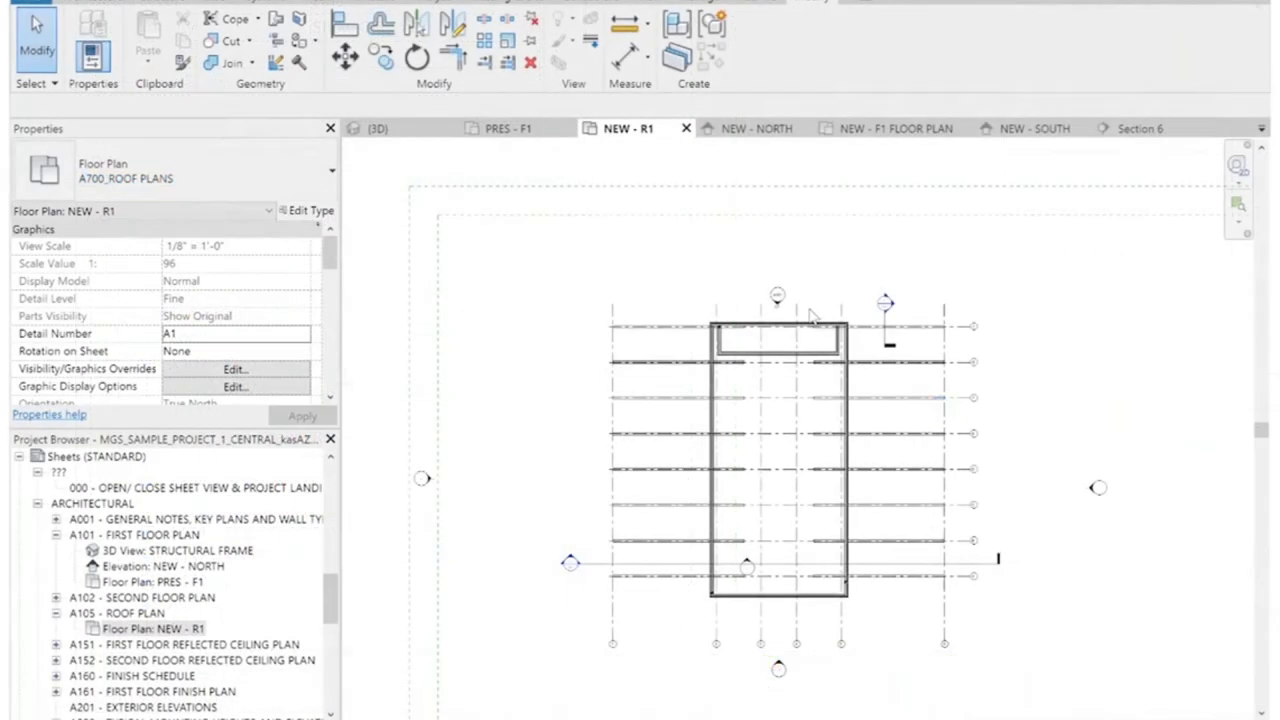
{"action": "scroll", "coordinate": [755, 420], "scroll_direction": "up", "scroll_amount": 3}
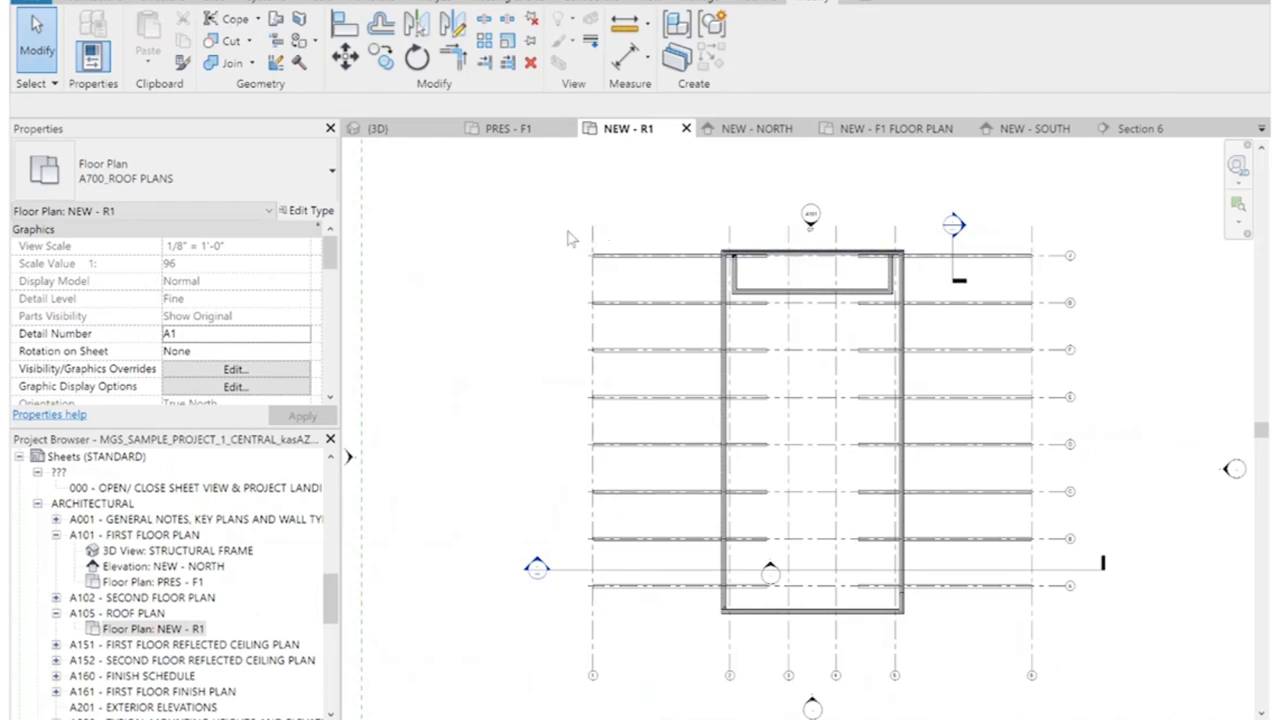
In the roof plan's view range, set the top of the primary range to Unlimited.
{"action": "scroll", "coordinate": [262, 300], "scroll_direction": "down", "scroll_amount": 4}
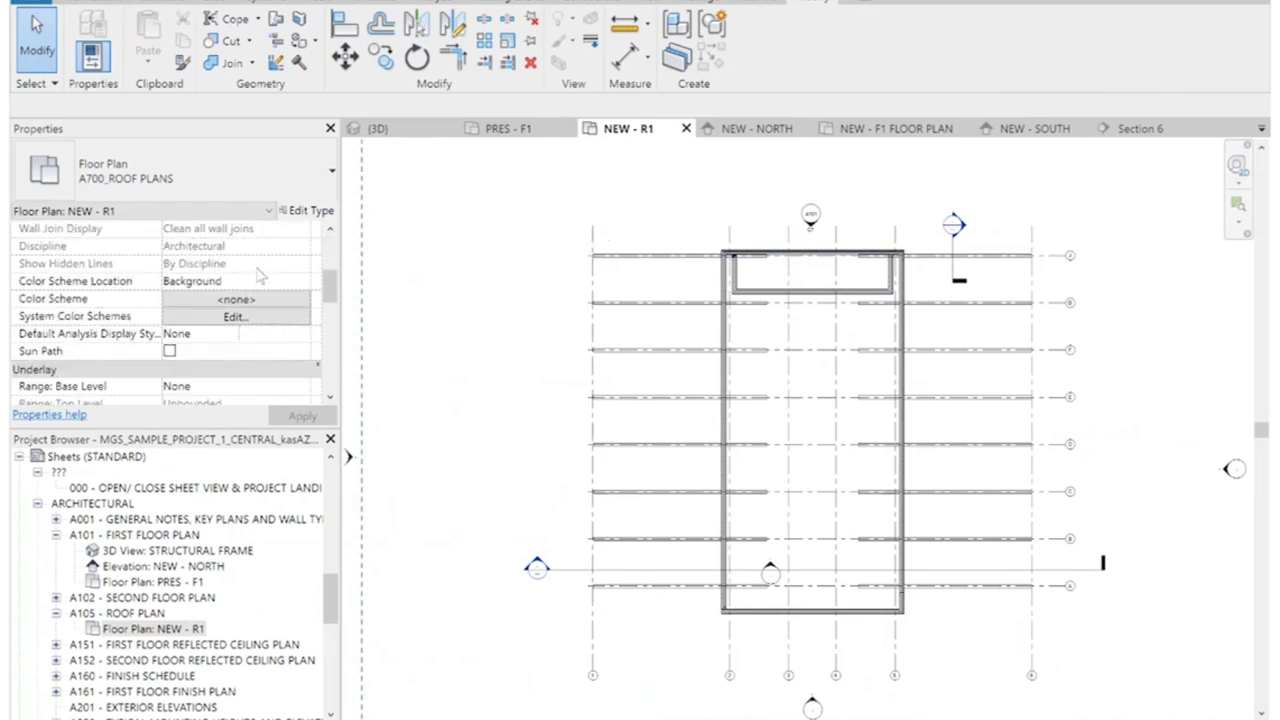
{"action": "scroll", "coordinate": [262, 275], "scroll_direction": "down", "scroll_amount": 3}
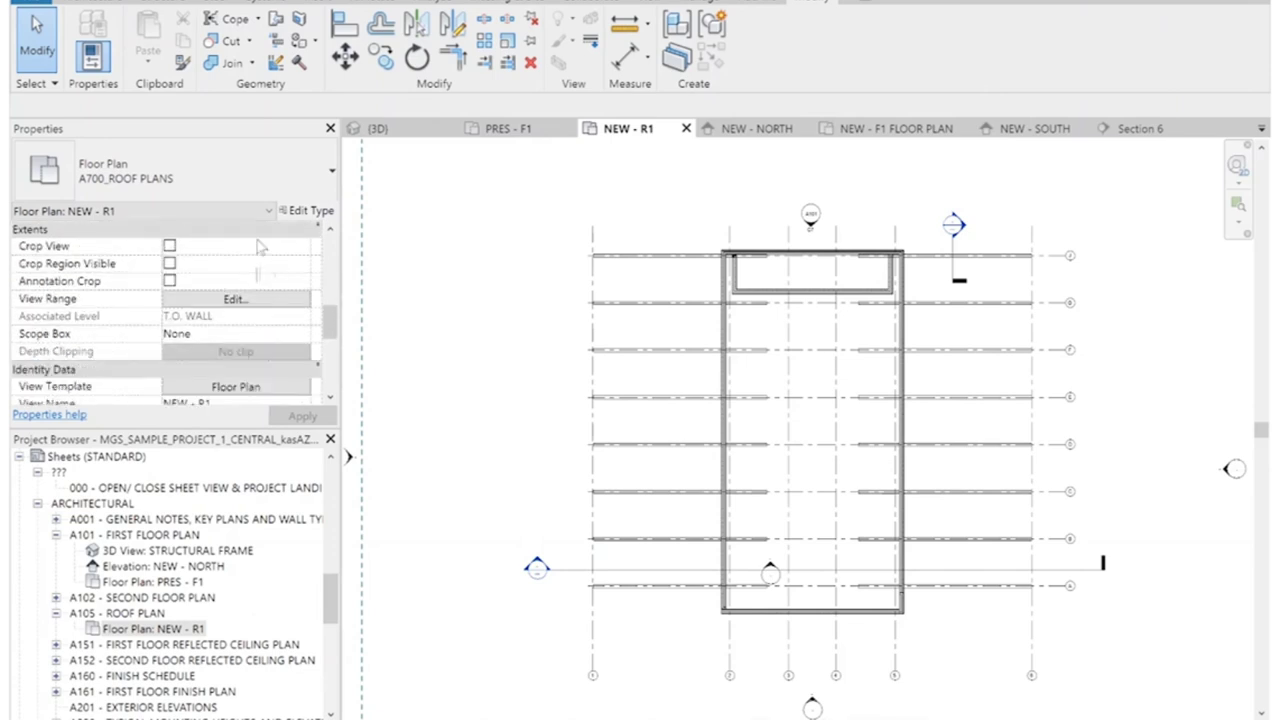
{"action": "left_click", "coordinate": [232, 301]}
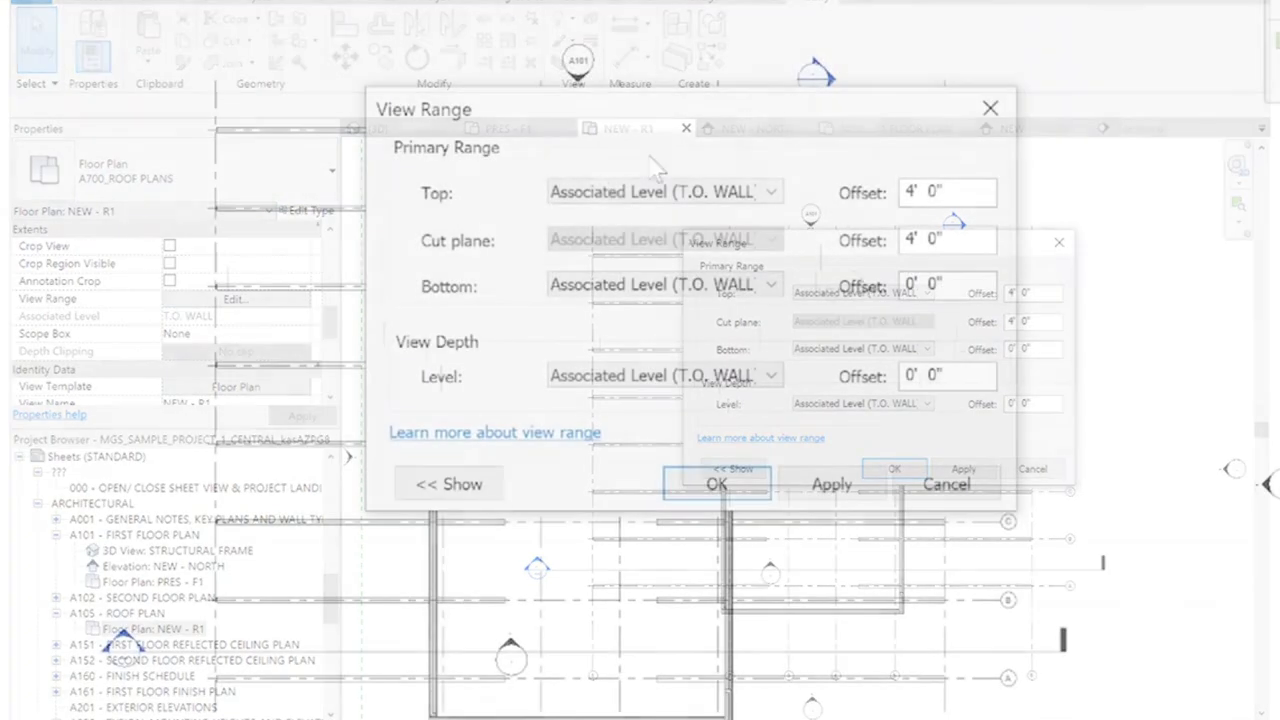
{"action": "left_click", "coordinate": [918, 292]}
{"action": "left_click", "coordinate": [779, 136]}
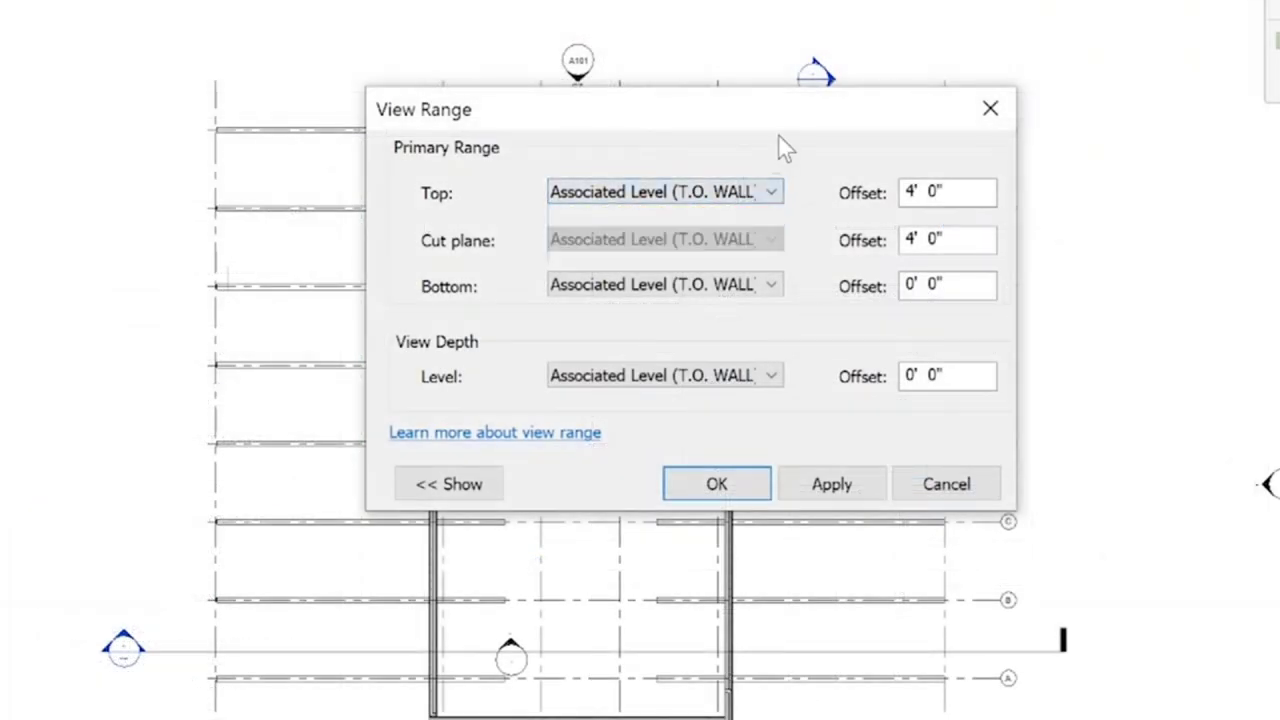
{"action": "left_click", "coordinate": [710, 192]}
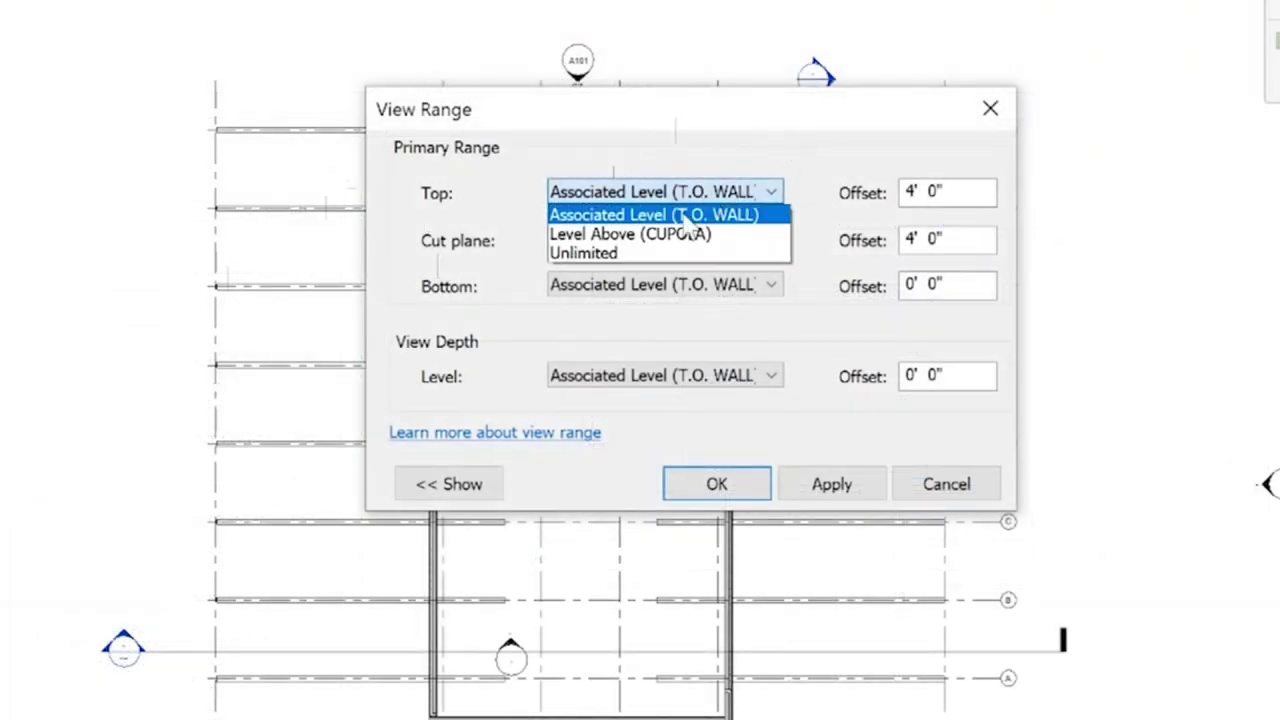
{"action": "left_click", "coordinate": [624, 256]}
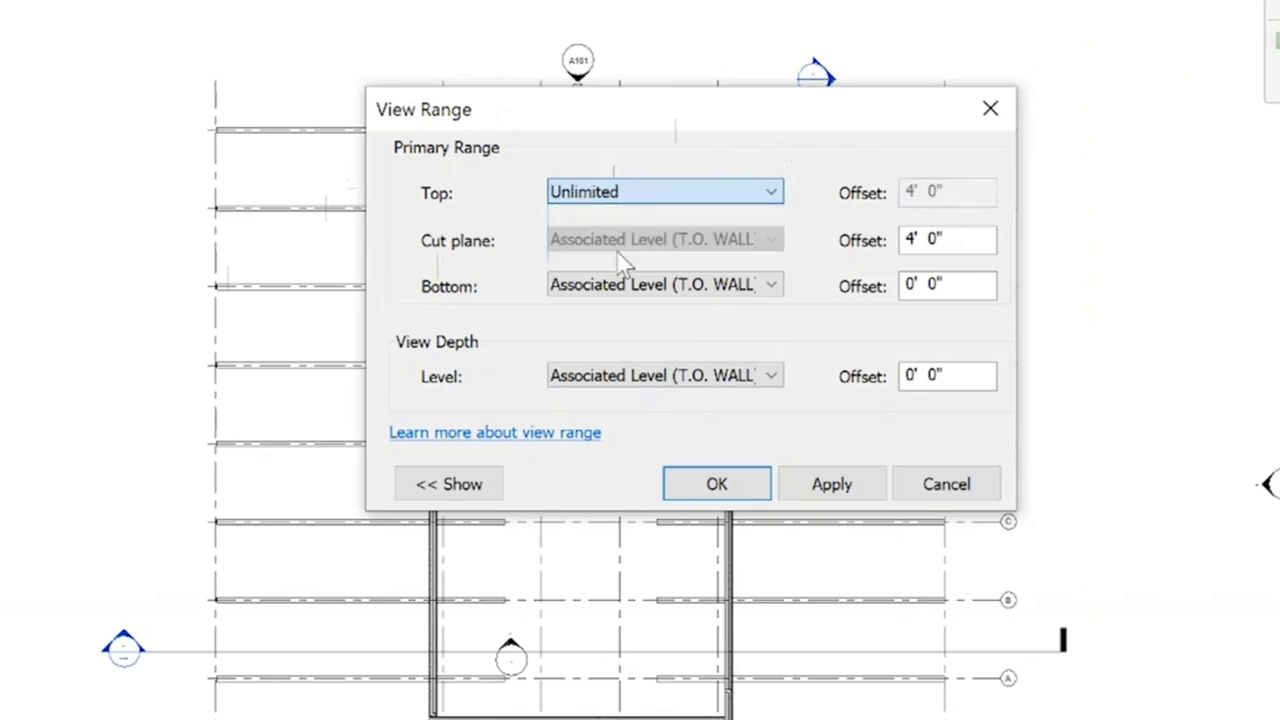
Keep the view range bottom at Associated Level (T.O. WALL), set the cut plane offset to 20', and accept the view range.
{"action": "left_click", "coordinate": [758, 286]}
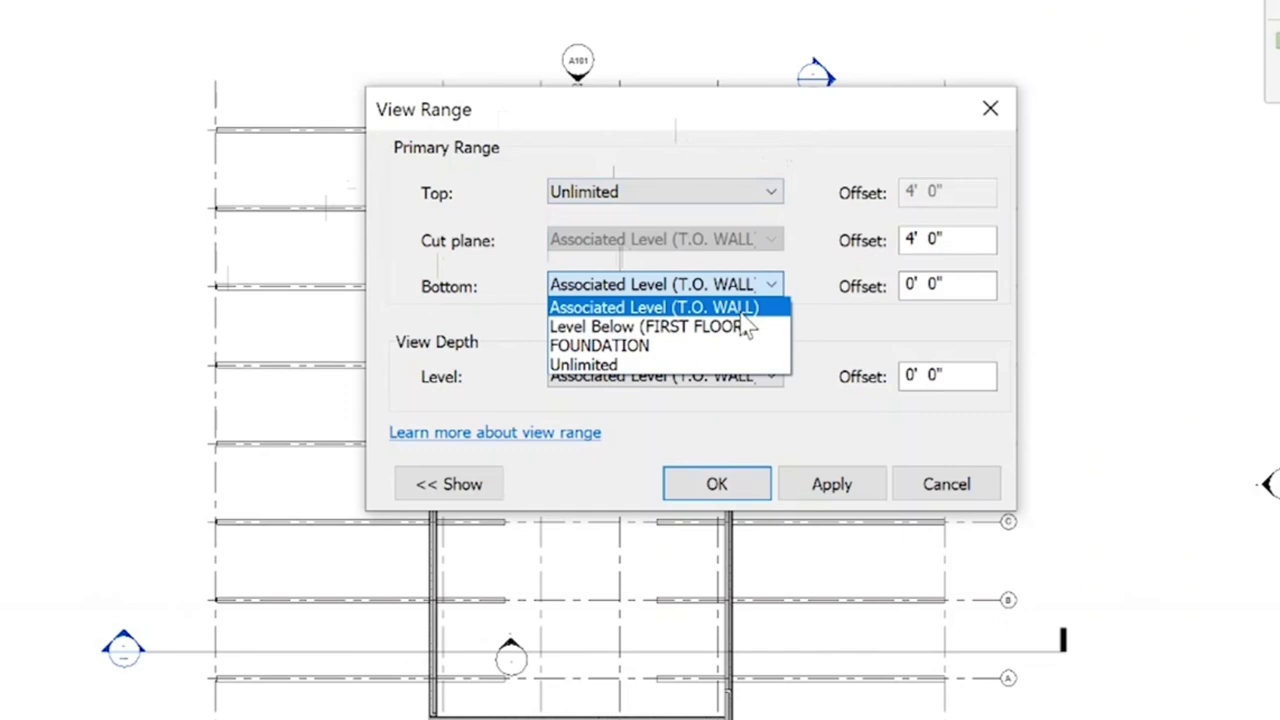
{"action": "left_click", "coordinate": [741, 314]}
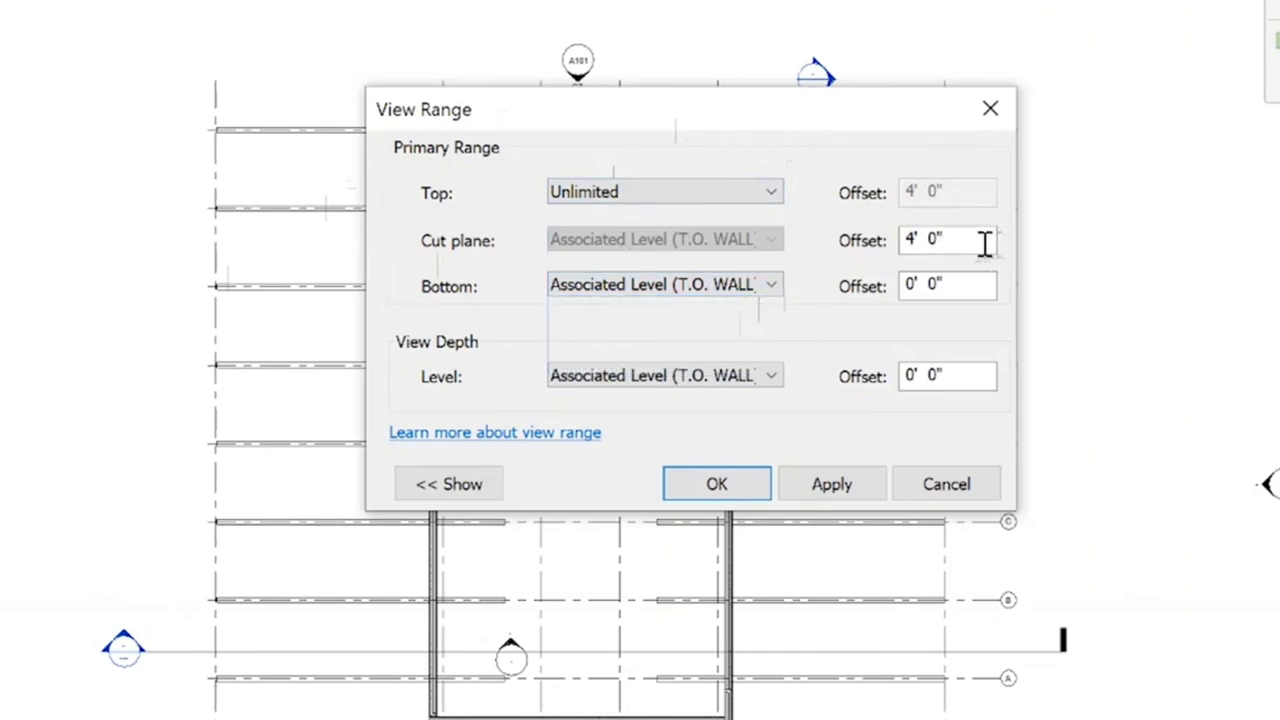
{"action": "left_click", "coordinate": [984, 285]}
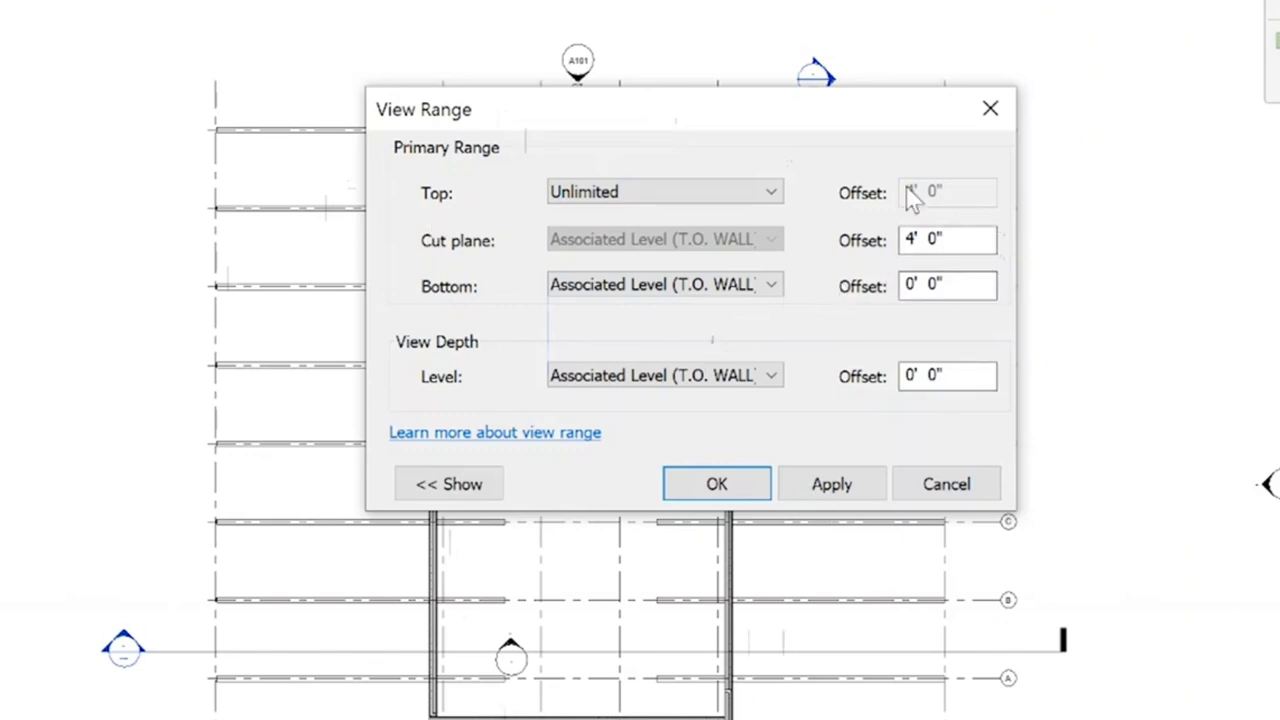
{"action": "left_click_drag", "start_coordinate": [988, 232], "coordinate": [850, 250]}
{"action": "type", "text": "20'"}
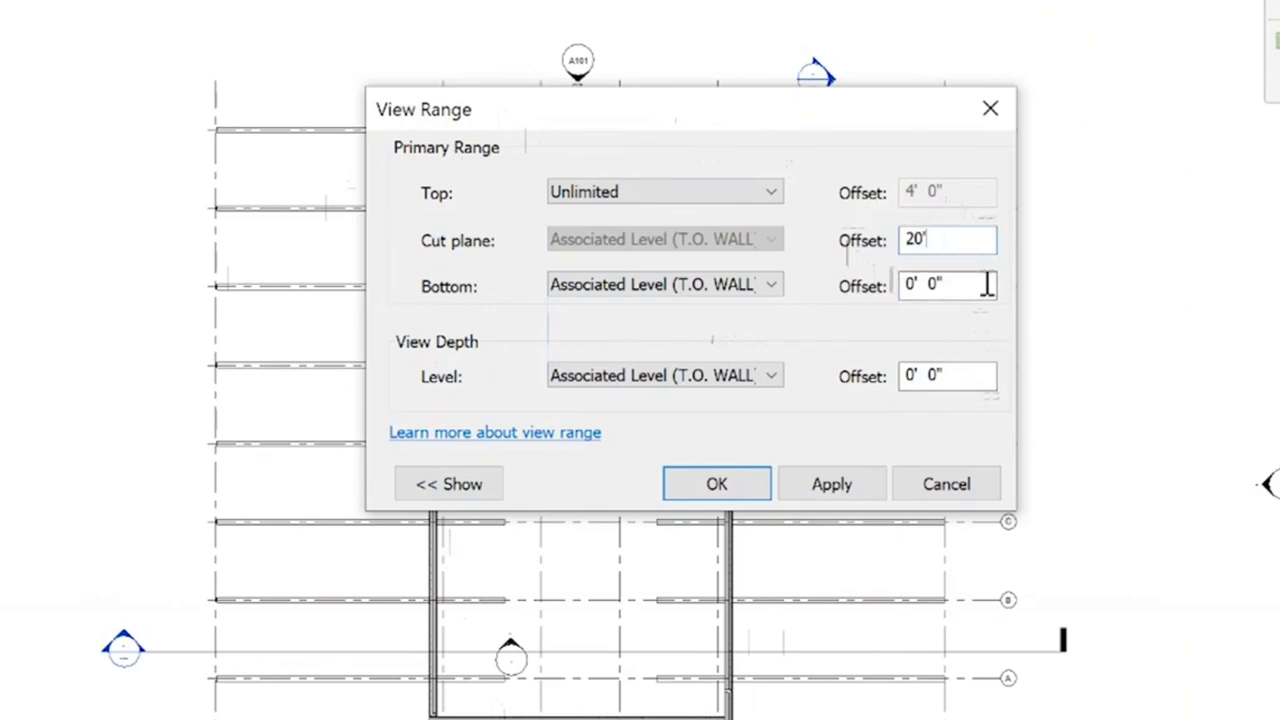
{"action": "left_click", "coordinate": [720, 496]}
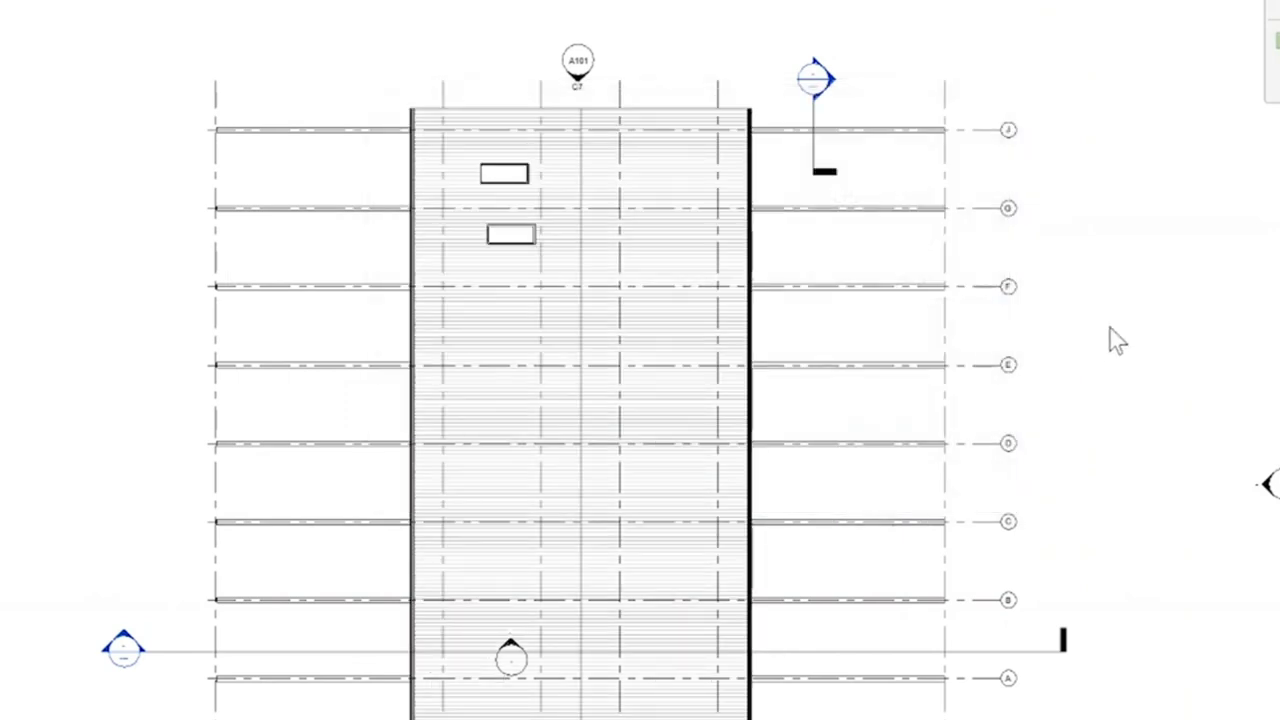
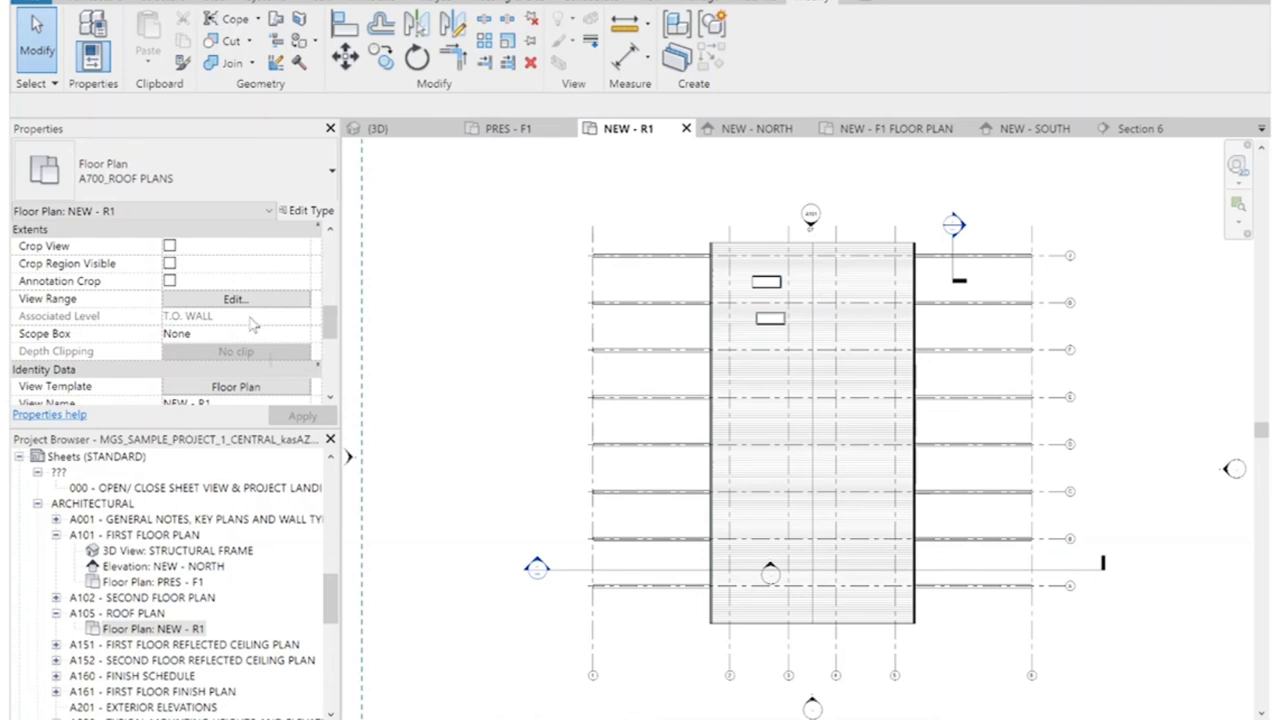
Set the roof plan's view depth to Level Below (FIRST FLOOR) and accept the view range.
{"action": "left_click", "coordinate": [250, 299]}
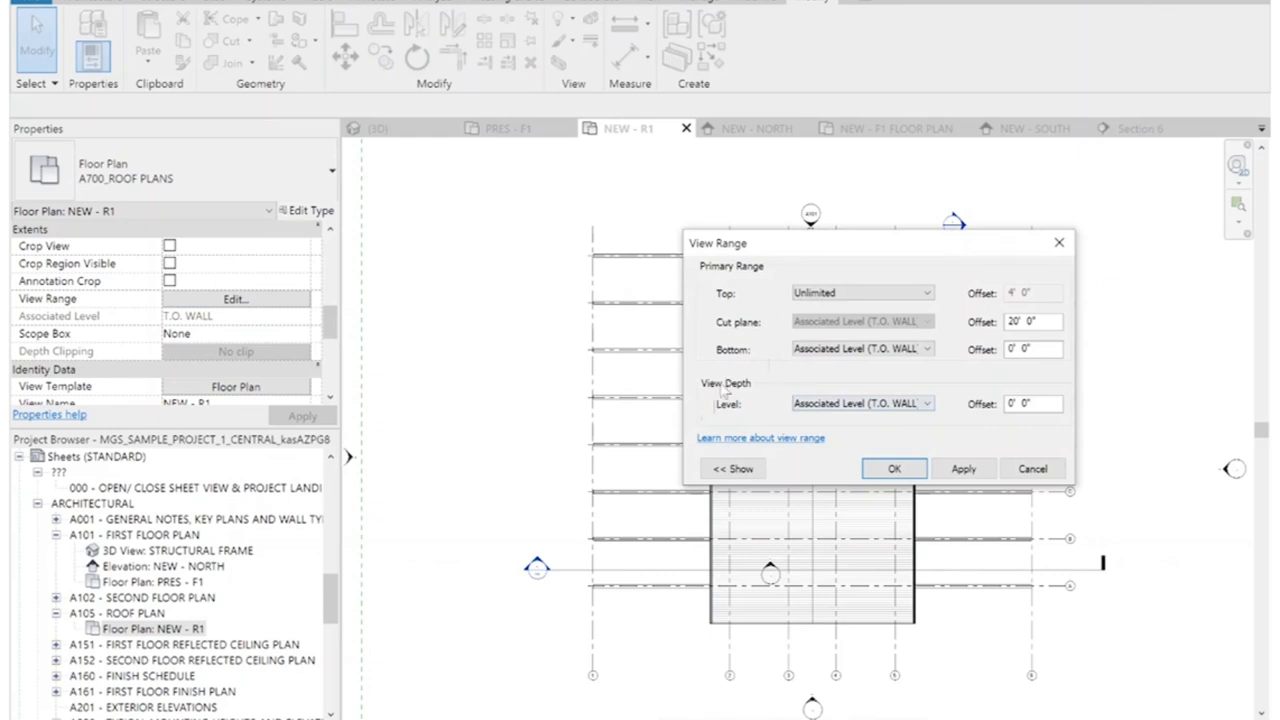
{"action": "left_click", "coordinate": [929, 405]}
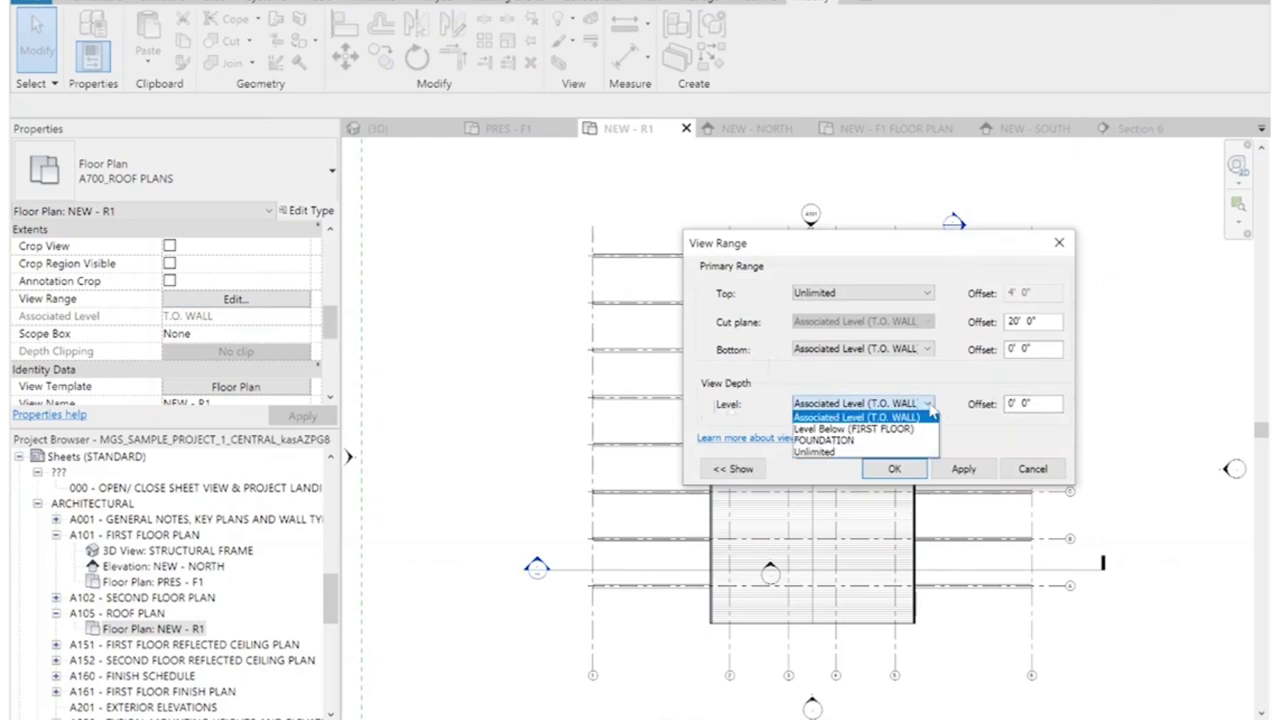
{"action": "left_click", "coordinate": [880, 429]}
{"action": "left_click", "coordinate": [960, 469]}
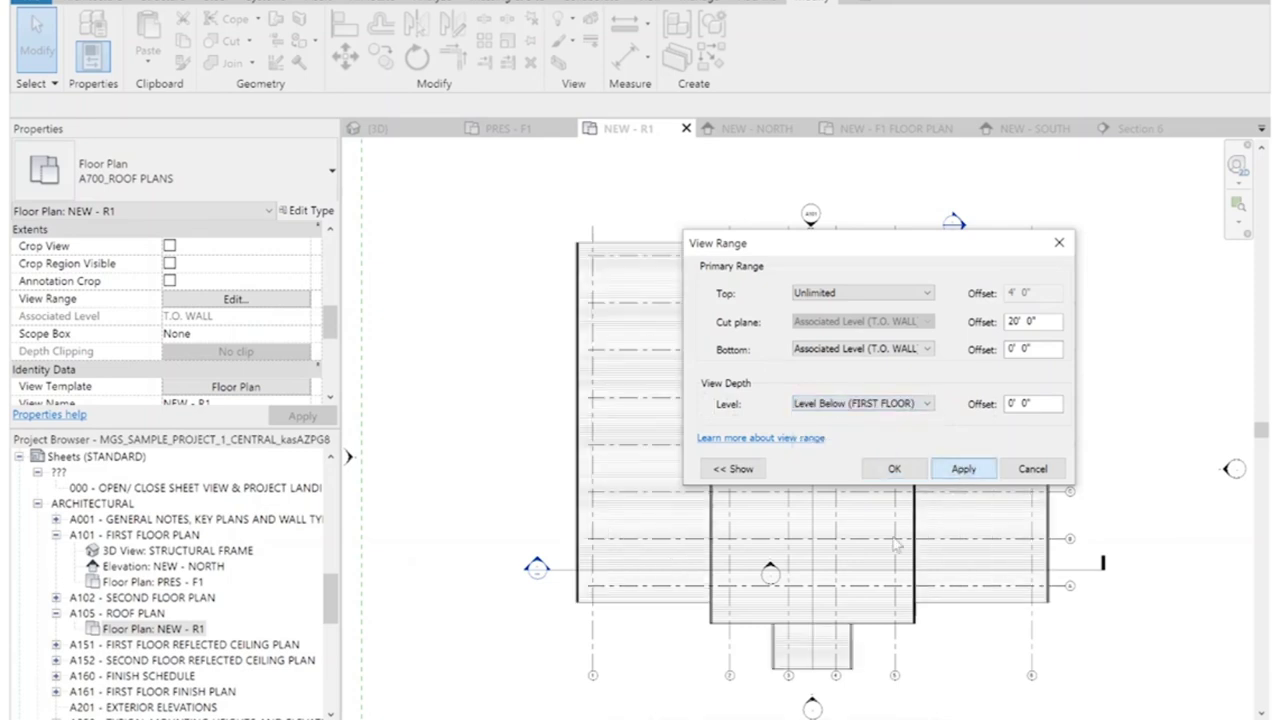
{"action": "left_click", "coordinate": [896, 470]}
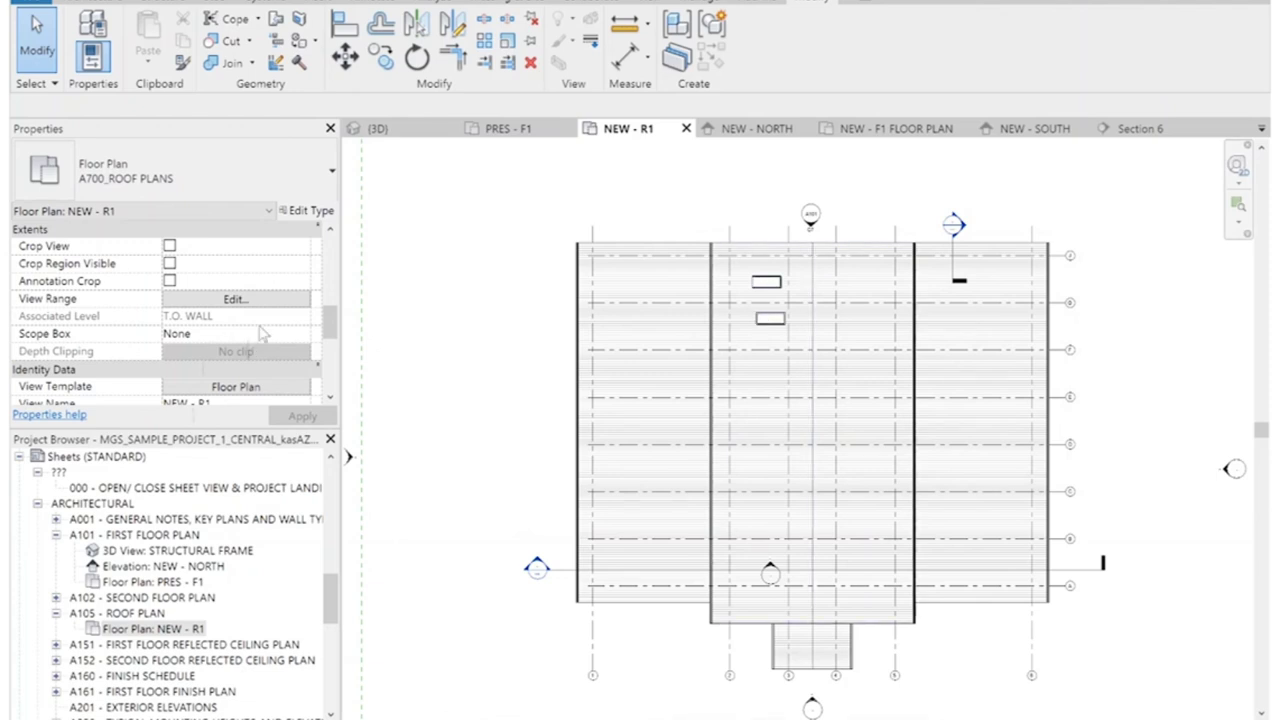
Set the roof plan's underlay base level to FIRST FLOOR and apply it.
{"action": "scroll", "coordinate": [222, 316], "scroll_direction": "up", "scroll_amount": 3}
{"action": "left_click", "coordinate": [252, 265]}
{"action": "left_click", "coordinate": [303, 264]}
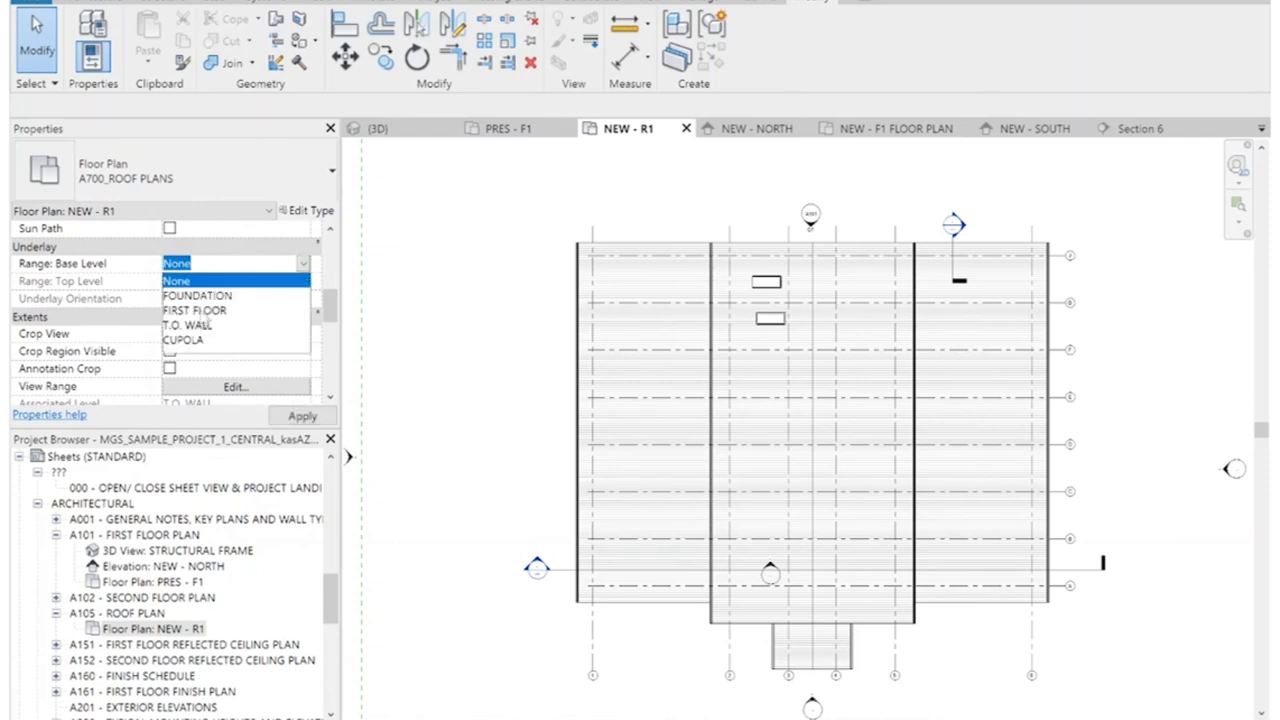
{"action": "left_click", "coordinate": [195, 310]}
{"action": "left_click", "coordinate": [302, 415]}
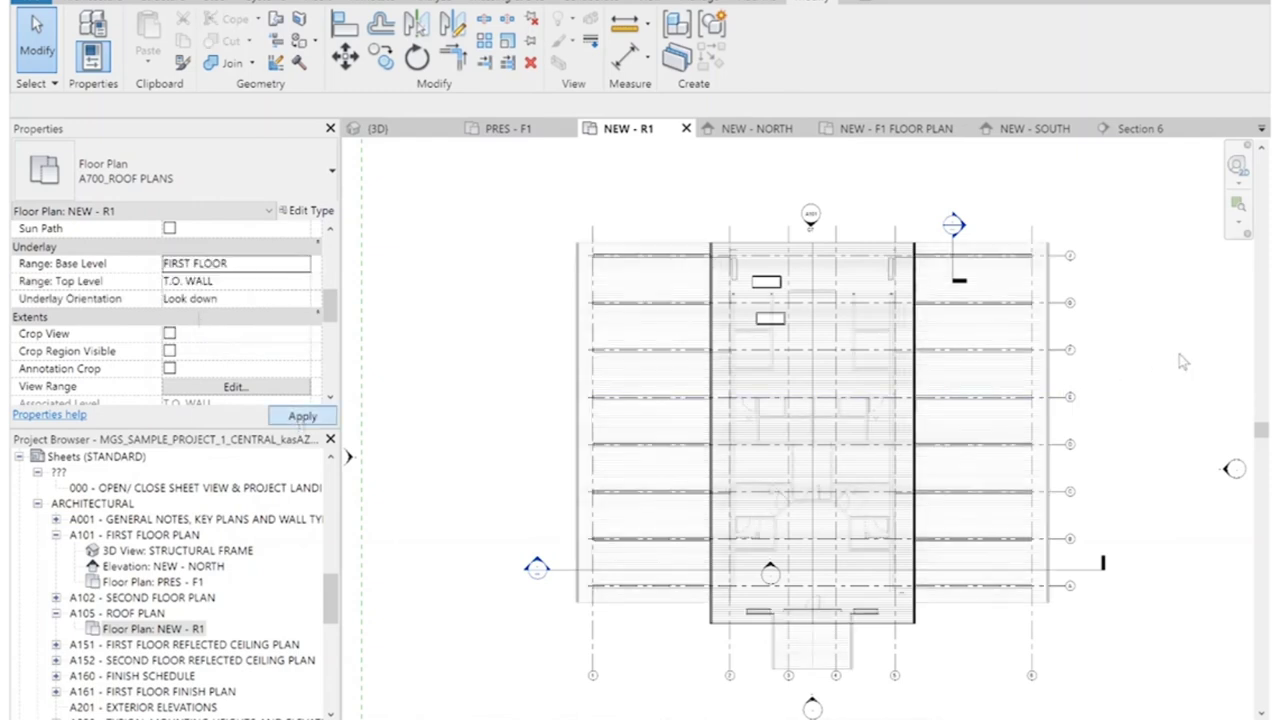
Set the underlay orientation to Look up and check the first-floor layout beneath the roofs and skylights.
{"action": "scroll", "coordinate": [628, 243], "scroll_direction": "up", "scroll_amount": 4}
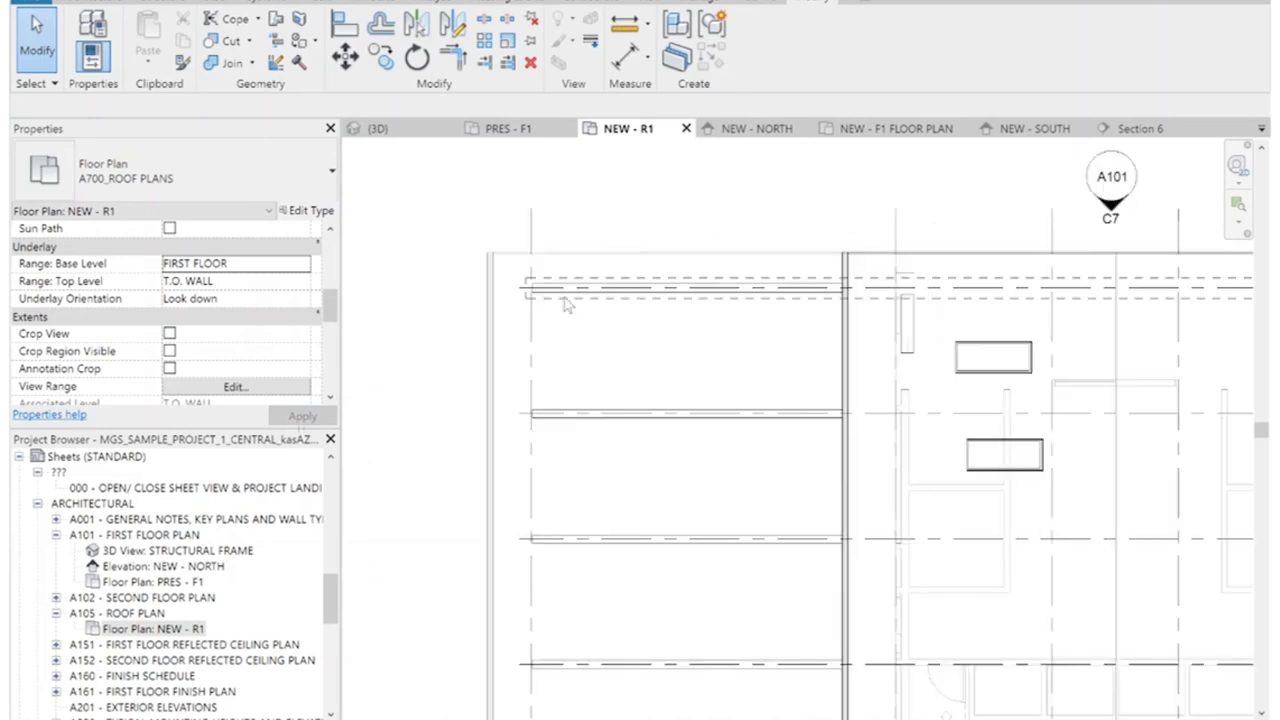
{"action": "scroll", "coordinate": [580, 288], "scroll_direction": "down", "scroll_amount": 2}
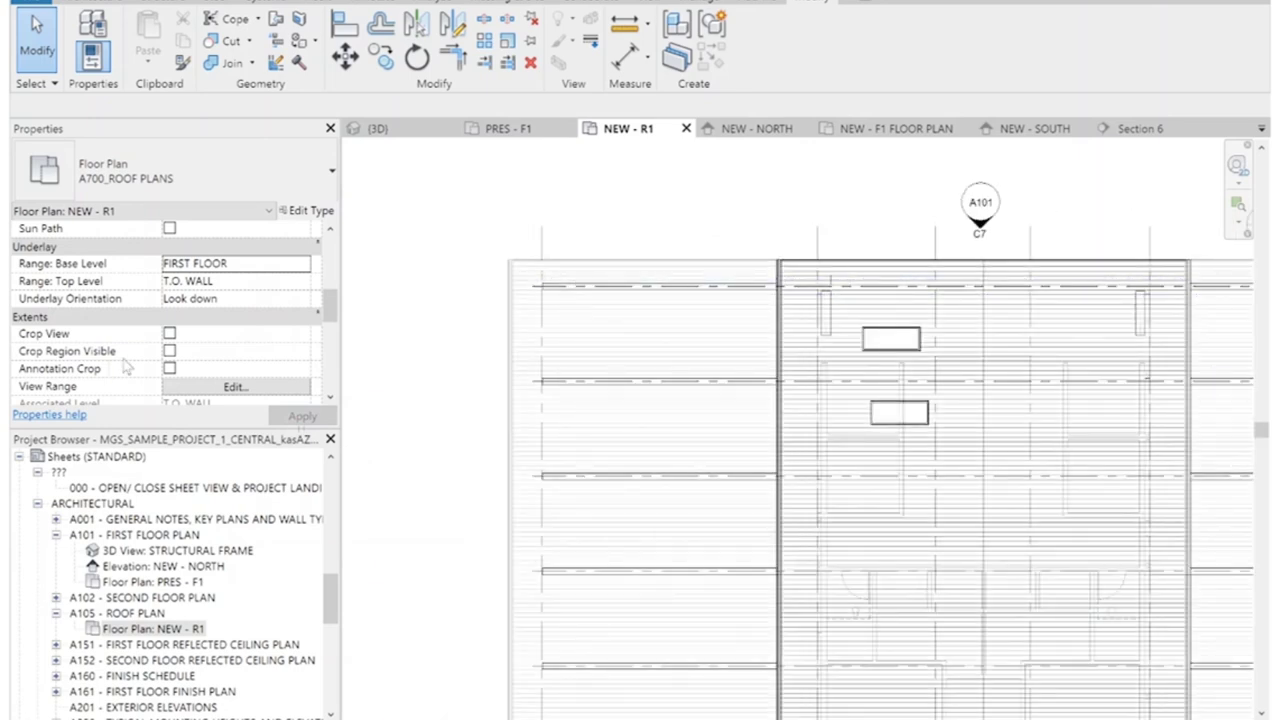
{"action": "scroll", "coordinate": [531, 307], "scroll_direction": "up", "scroll_amount": 3}
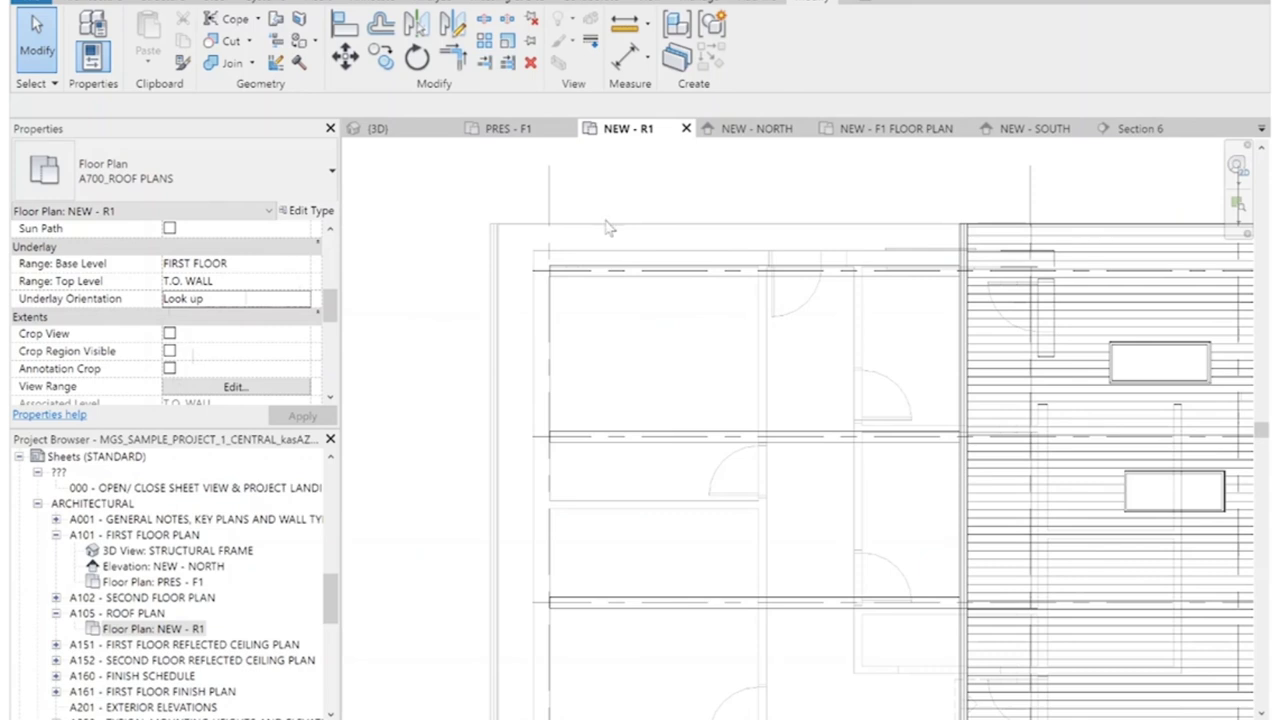
{"action": "scroll", "coordinate": [780, 363], "scroll_direction": "down", "scroll_amount": 3}
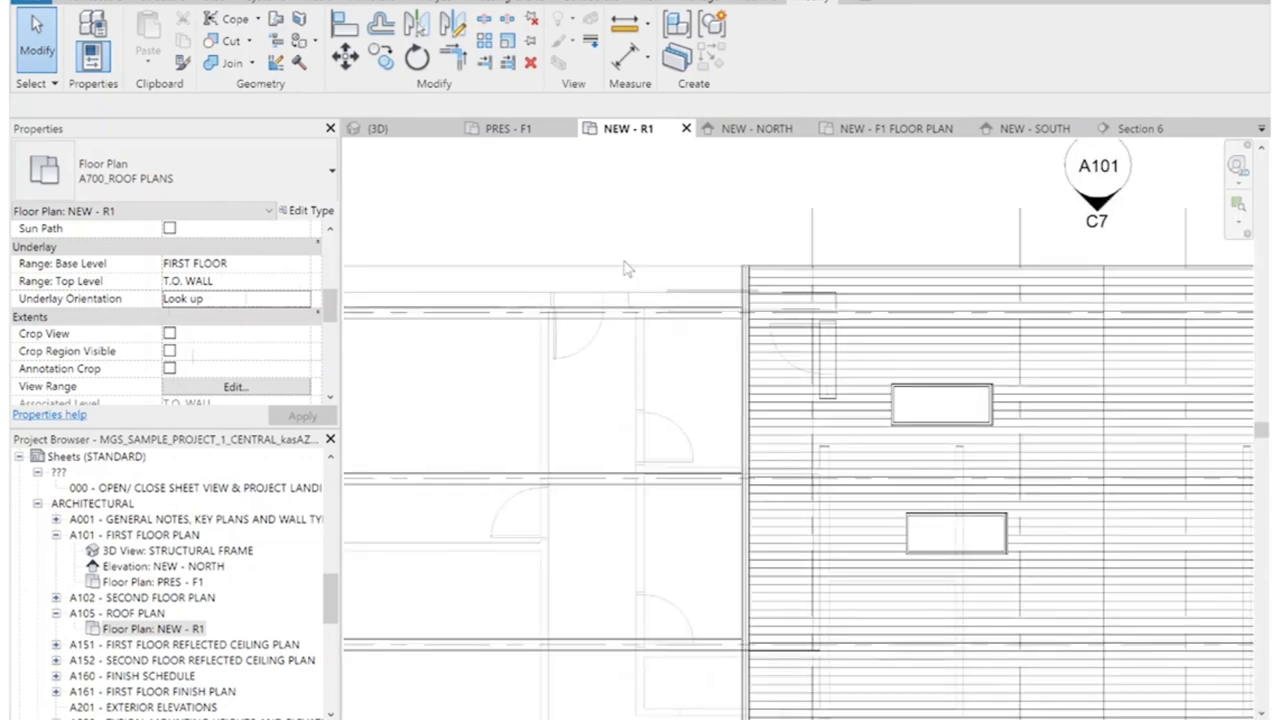
{"action": "scroll", "coordinate": [520, 393], "scroll_direction": "up", "scroll_amount": 4}
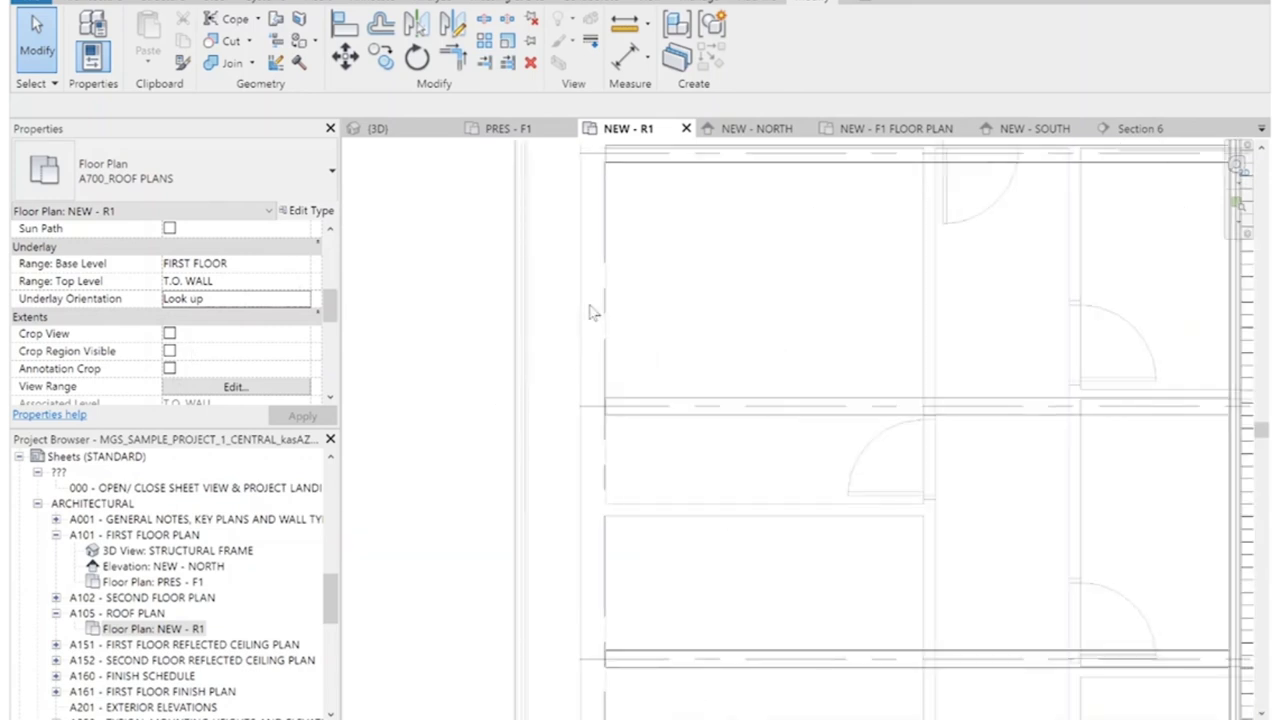
{"action": "scroll", "coordinate": [577, 307], "scroll_direction": "down", "scroll_amount": 4}
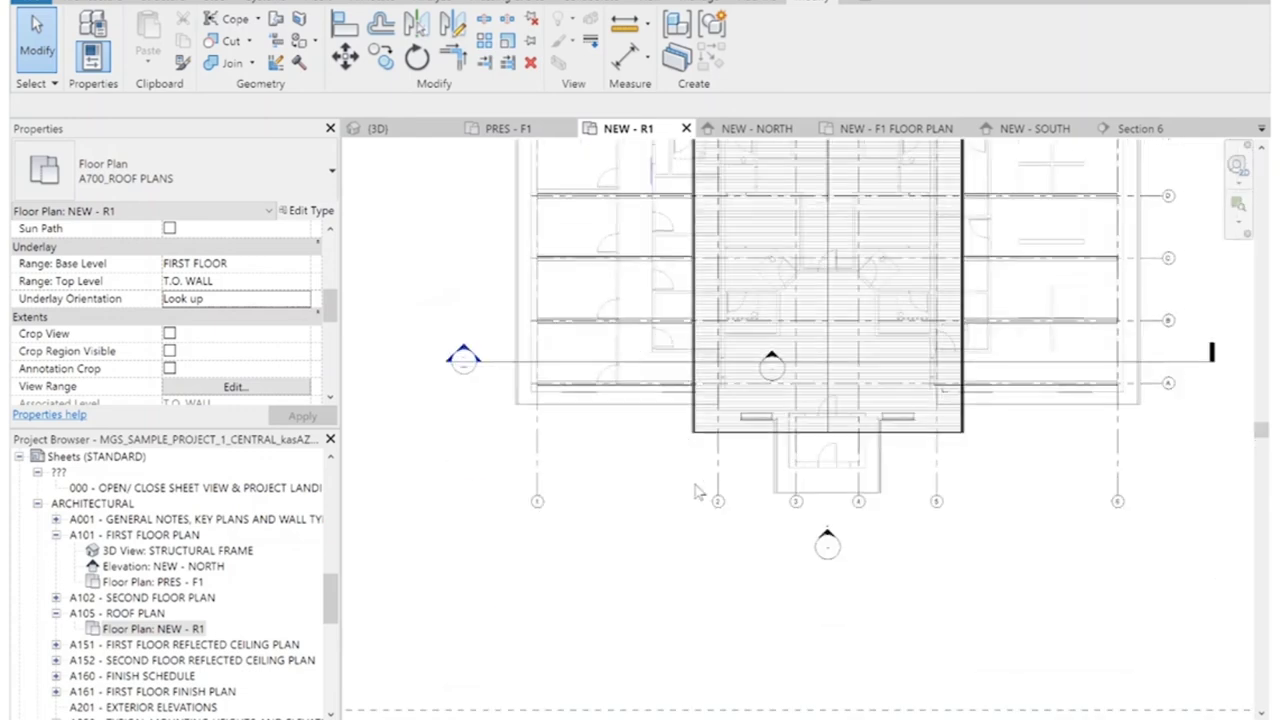
{"action": "scroll", "coordinate": [925, 468], "scroll_direction": "up", "scroll_amount": 2}
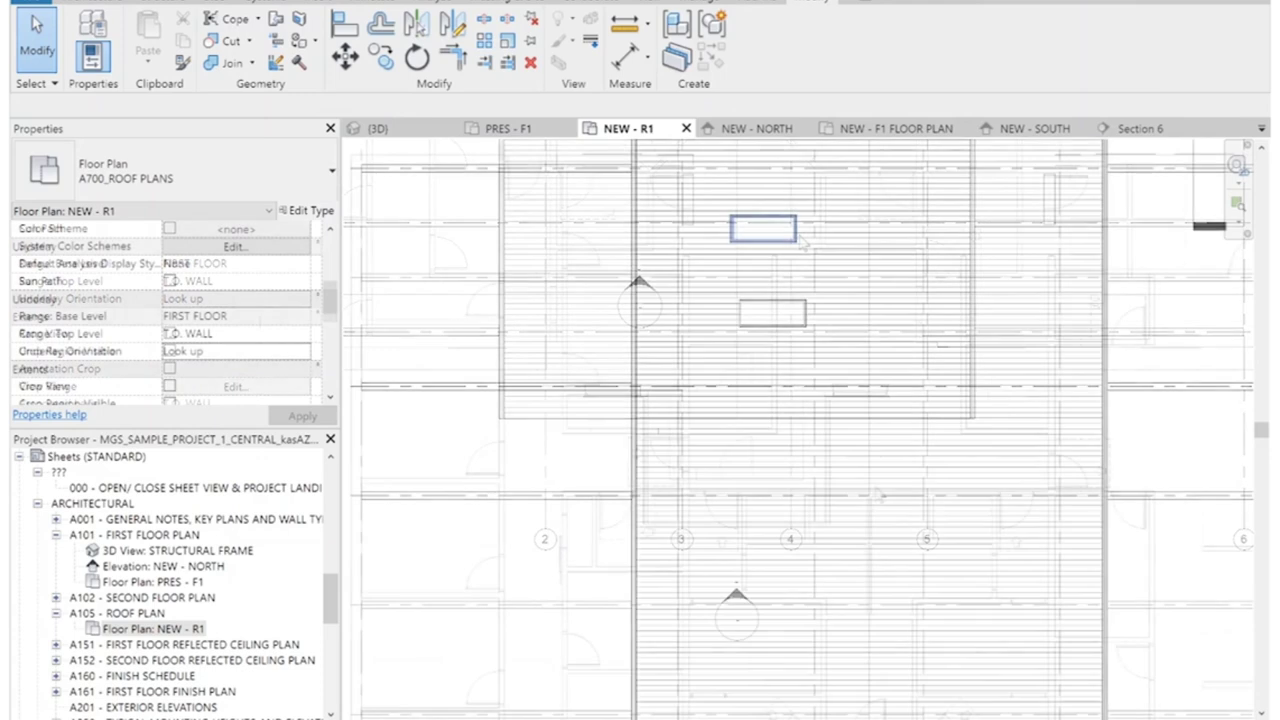
Shift the upper skylight slightly toward the ridge in the roof plan, then deselect it.
{"action": "left_click", "coordinate": [765, 232]}
{"action": "scroll", "coordinate": [834, 271], "scroll_direction": "up", "scroll_amount": 2}
{"action": "middle_click_drag", "start_coordinate": [834, 271], "coordinate": [843, 442]}
{"action": "left_click_drag", "start_coordinate": [760, 393], "coordinate": [791, 390]}
{"action": "scroll", "coordinate": [840, 300], "scroll_direction": "down", "scroll_amount": 4}
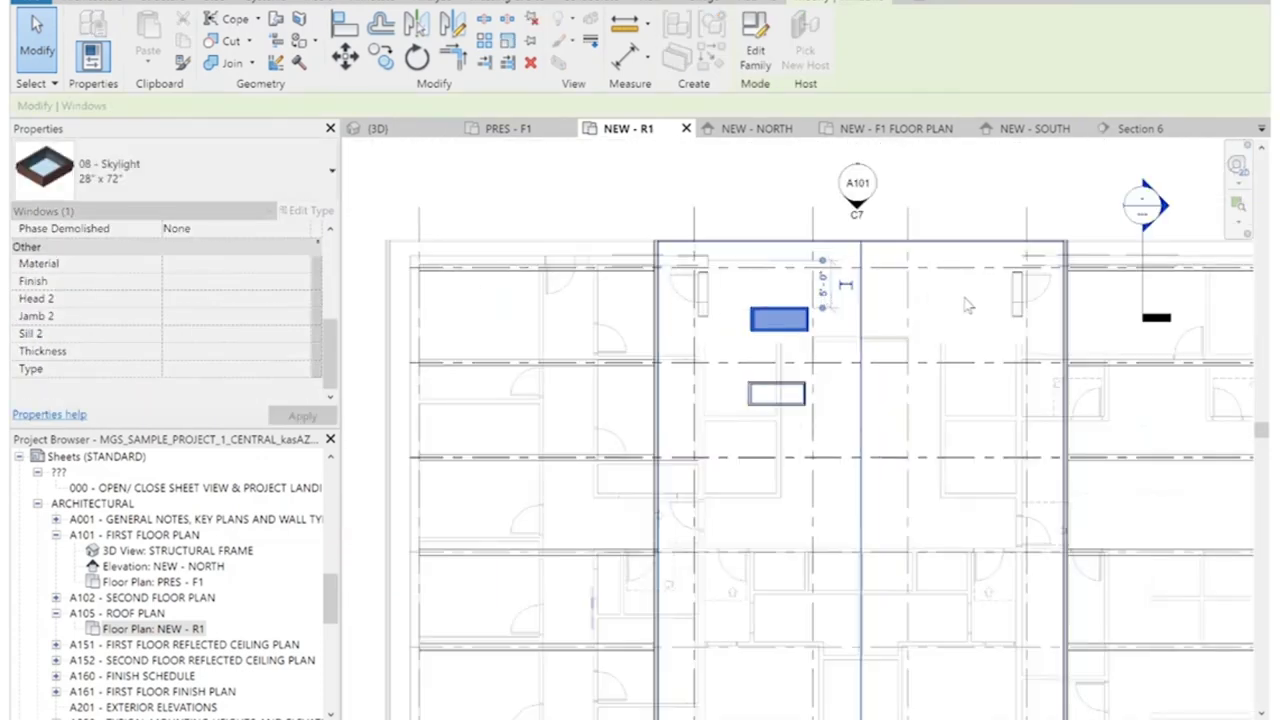
{"action": "left_click", "coordinate": [948, 350]}
{"action": "scroll", "coordinate": [877, 434], "scroll_direction": "up", "scroll_amount": 2}
{"action": "key", "text": "Escape"}
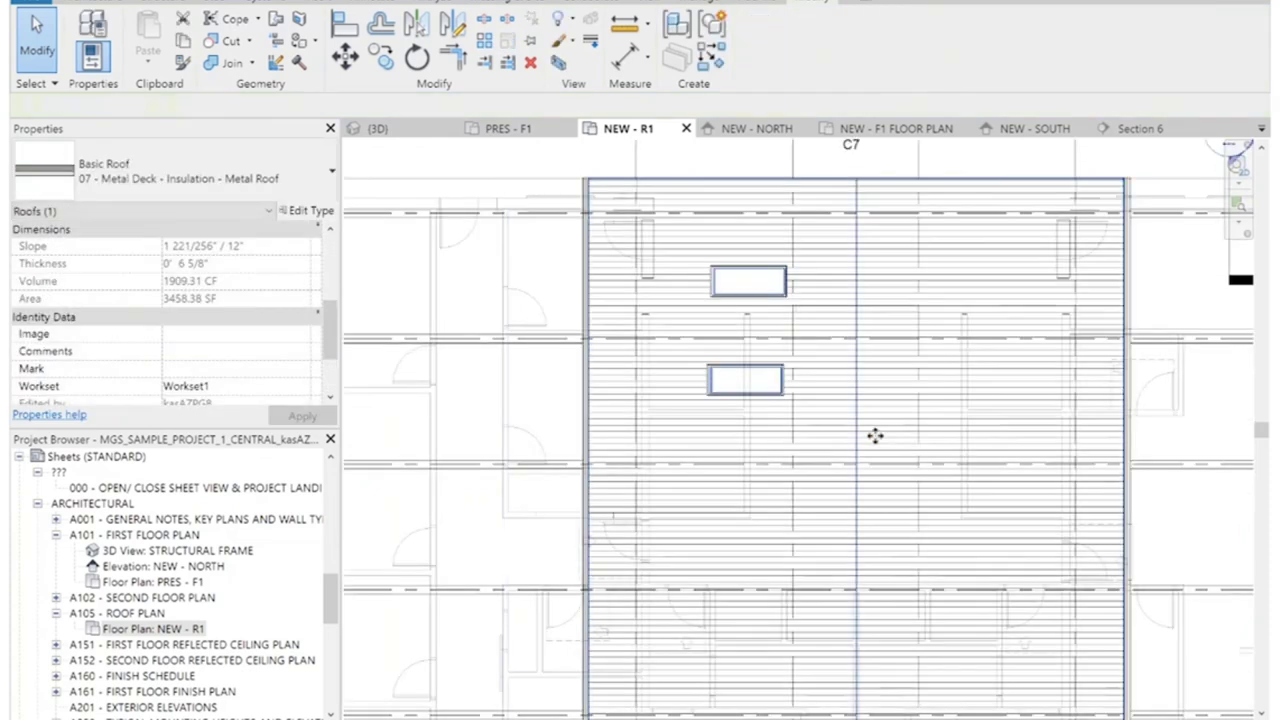
Move the lower skylight onto the grid line beside the ridge and place the upper skylight directly below it, in vertical alignment.
{"action": "left_click_drag", "start_coordinate": [818, 402], "coordinate": [809, 378]}
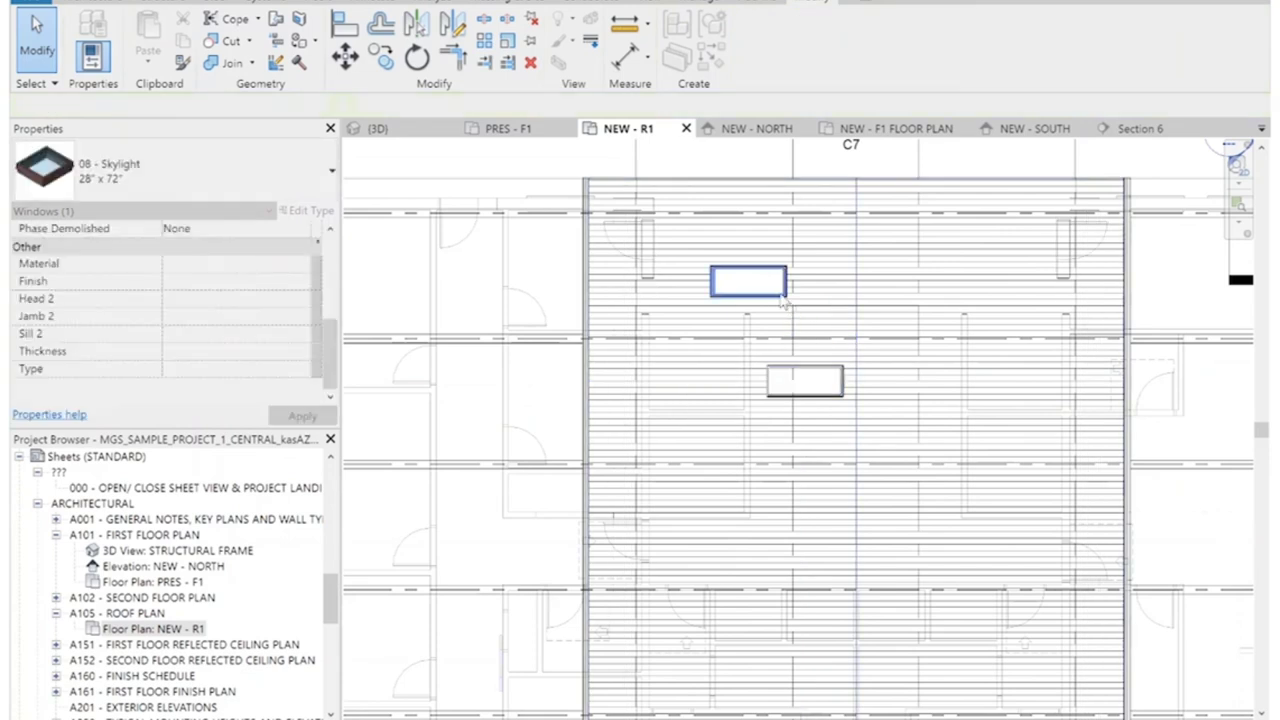
{"action": "left_click", "coordinate": [784, 298]}
{"action": "left_click_drag", "start_coordinate": [830, 450], "coordinate": [833, 491]}
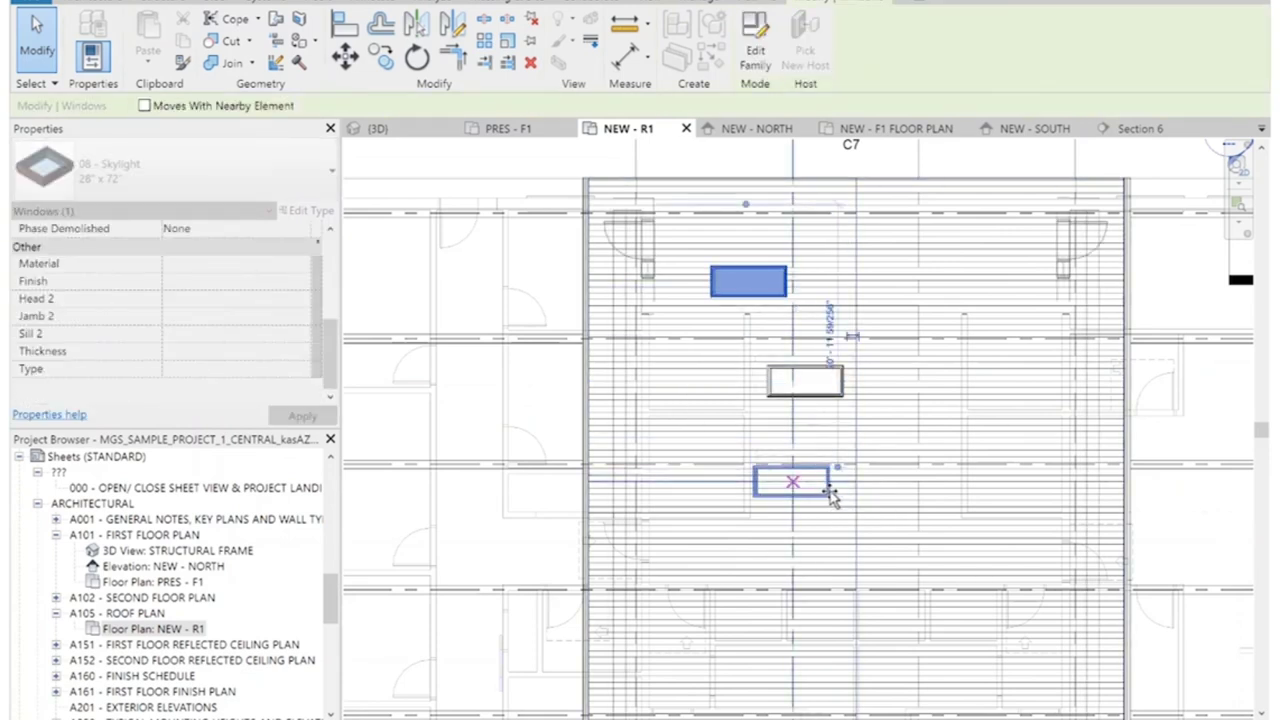
{"action": "left_click", "coordinate": [836, 497]}
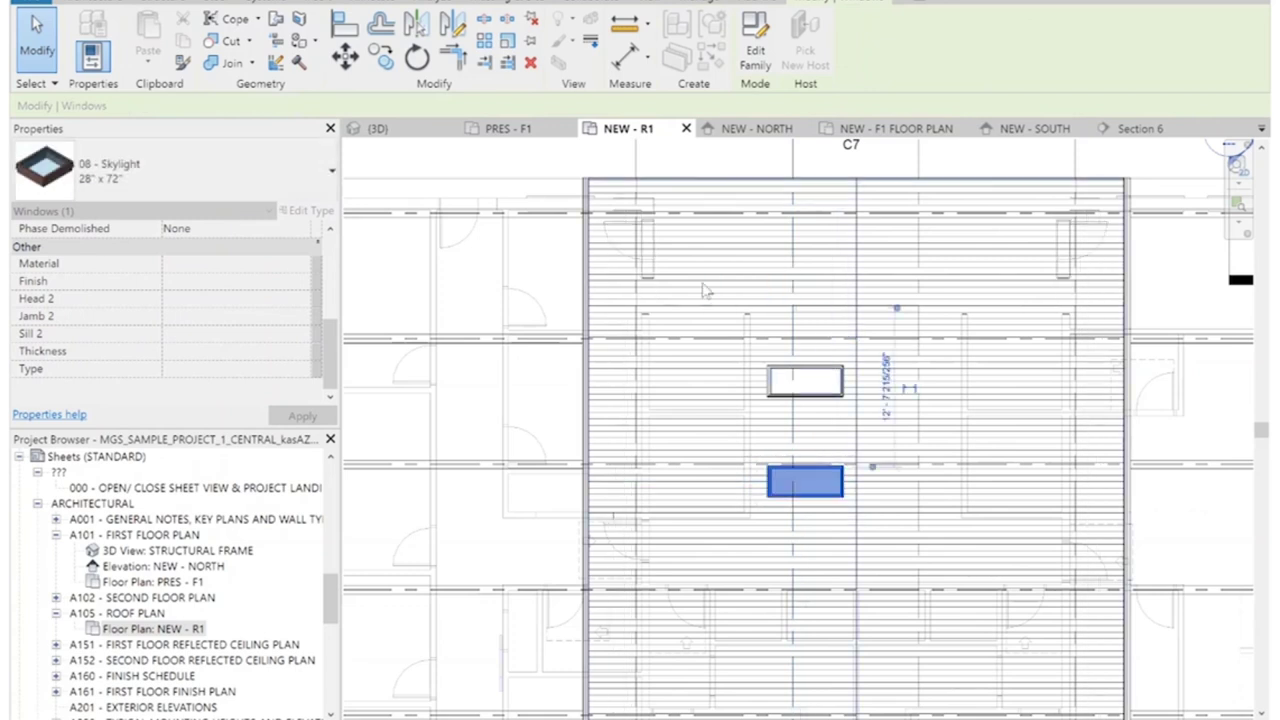
Measure the centre-to-centre spacing of the two skylights with a temporary aligned dimension, without placing it.
{"action": "key", "text": "d"}
{"action": "key", "text": "i"}
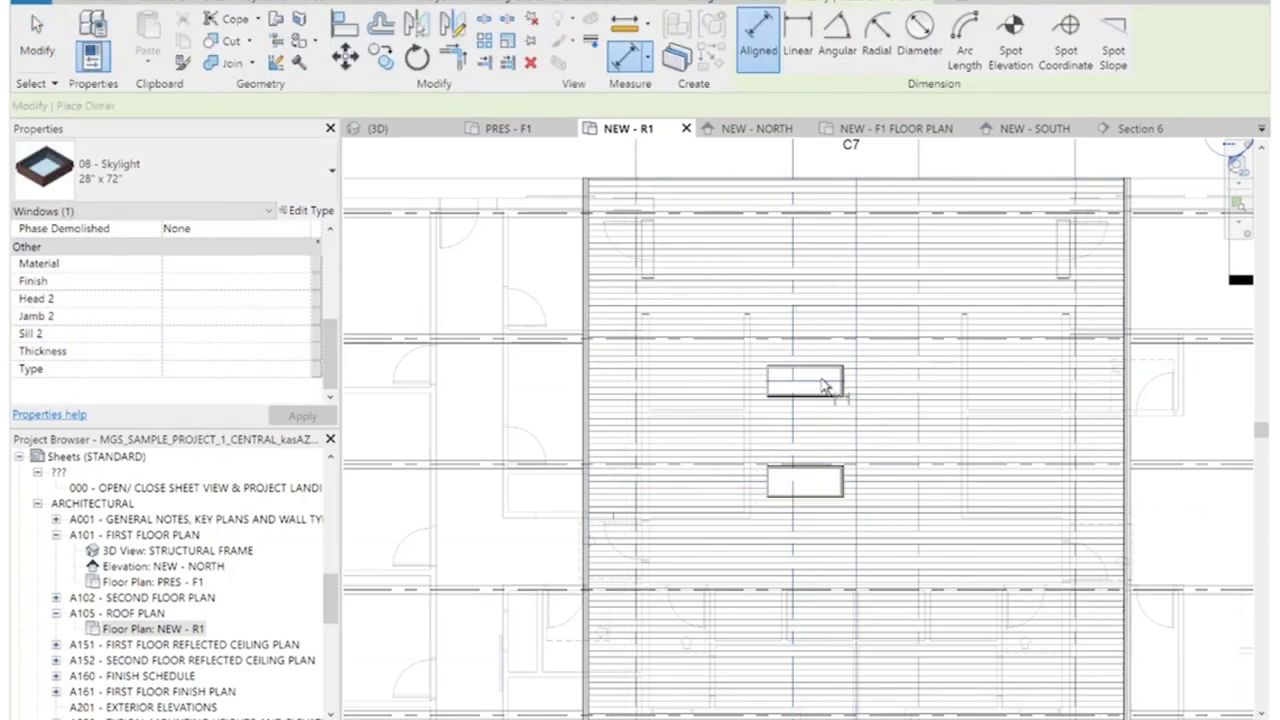
{"action": "left_click", "coordinate": [823, 383]}
{"action": "left_click", "coordinate": [836, 488]}
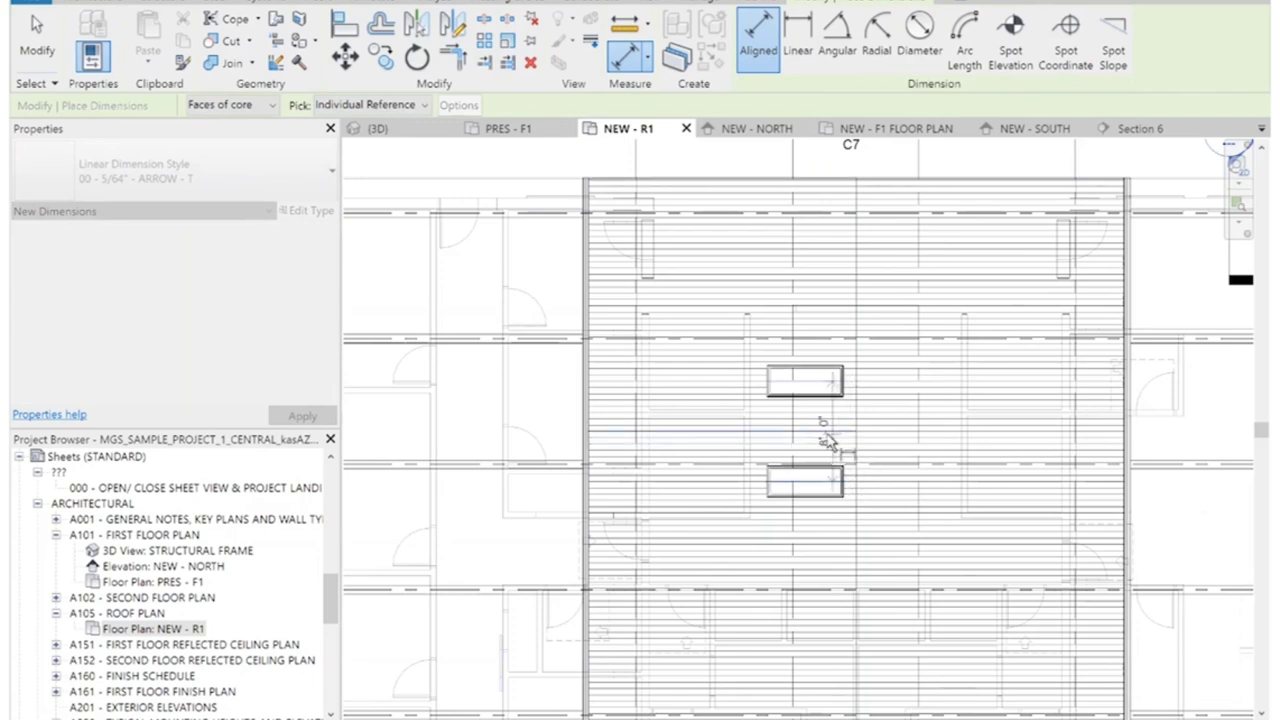
{"action": "key", "text": "Escape"}
{"action": "key", "text": "Escape"}
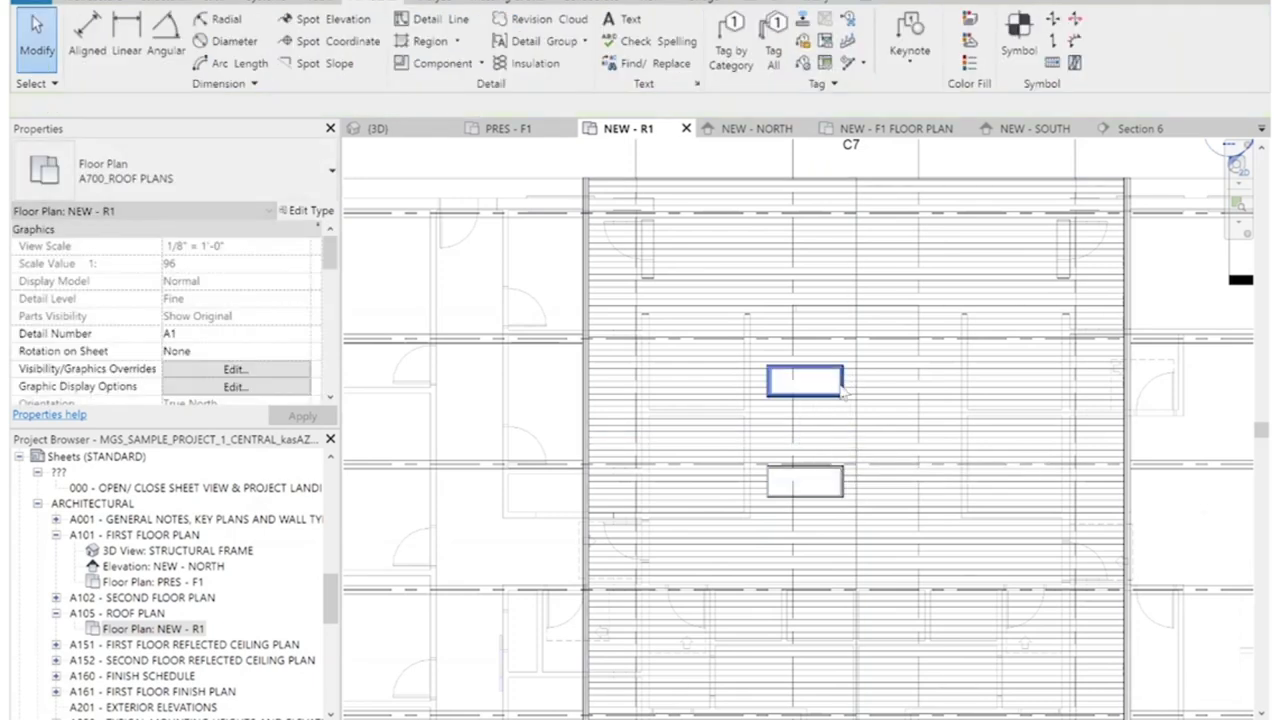
Move both skylights together so the upper one is centred on the horizontal grid line above it.
{"action": "left_click", "coordinate": [814, 496]}
{"action": "left_click", "coordinate": [834, 390], "text": "ctrl"}
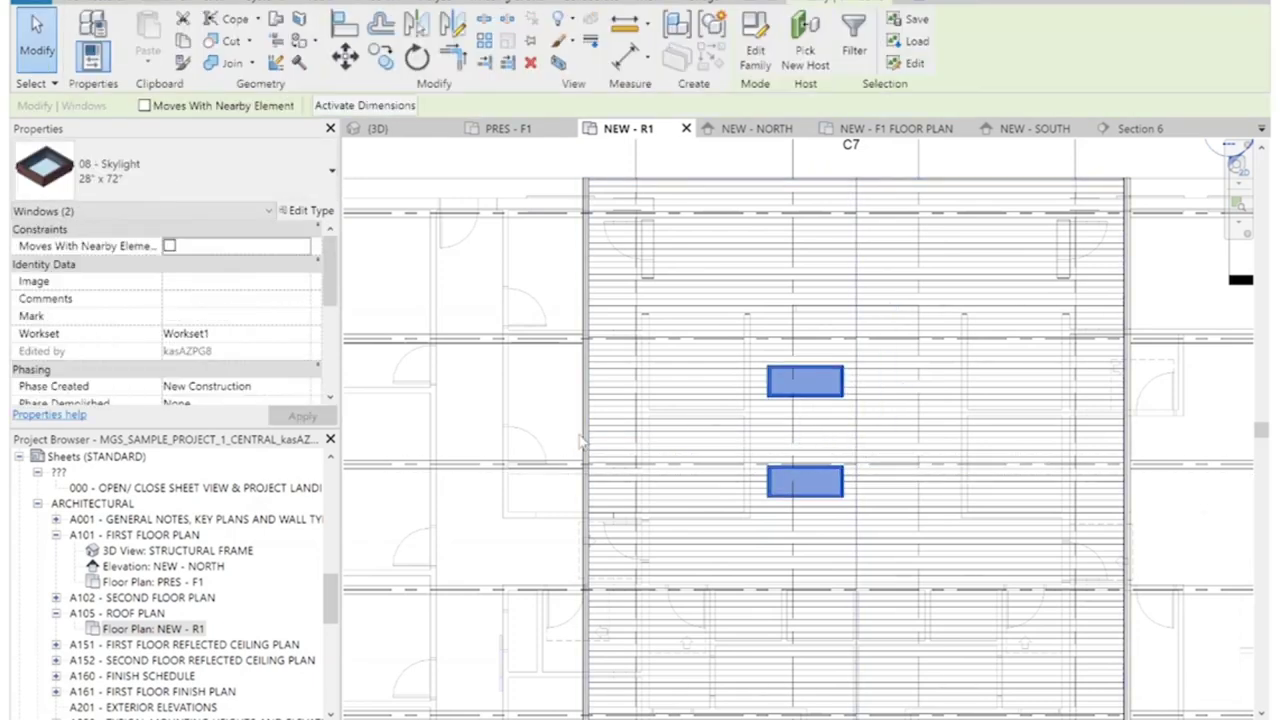
{"action": "left_click", "coordinate": [344, 57]}
{"action": "scroll", "coordinate": [820, 414], "scroll_direction": "up", "scroll_amount": 3}
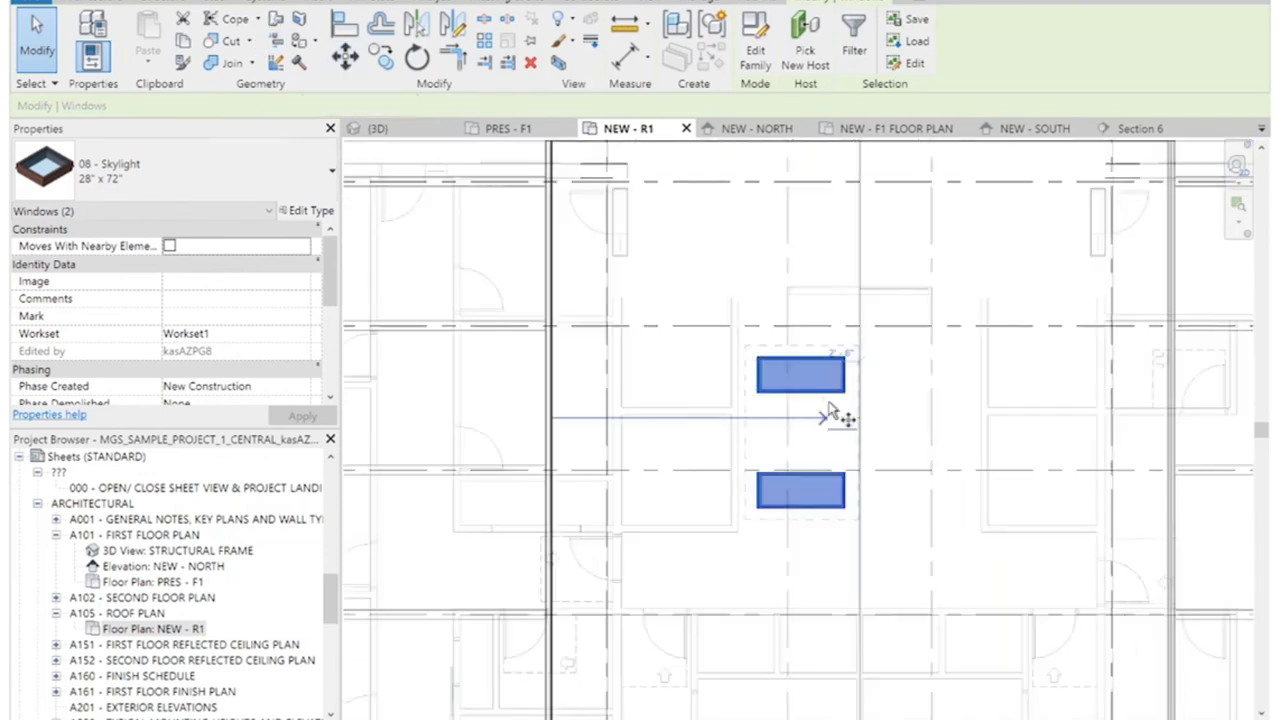
{"action": "left_click", "coordinate": [842, 350]}
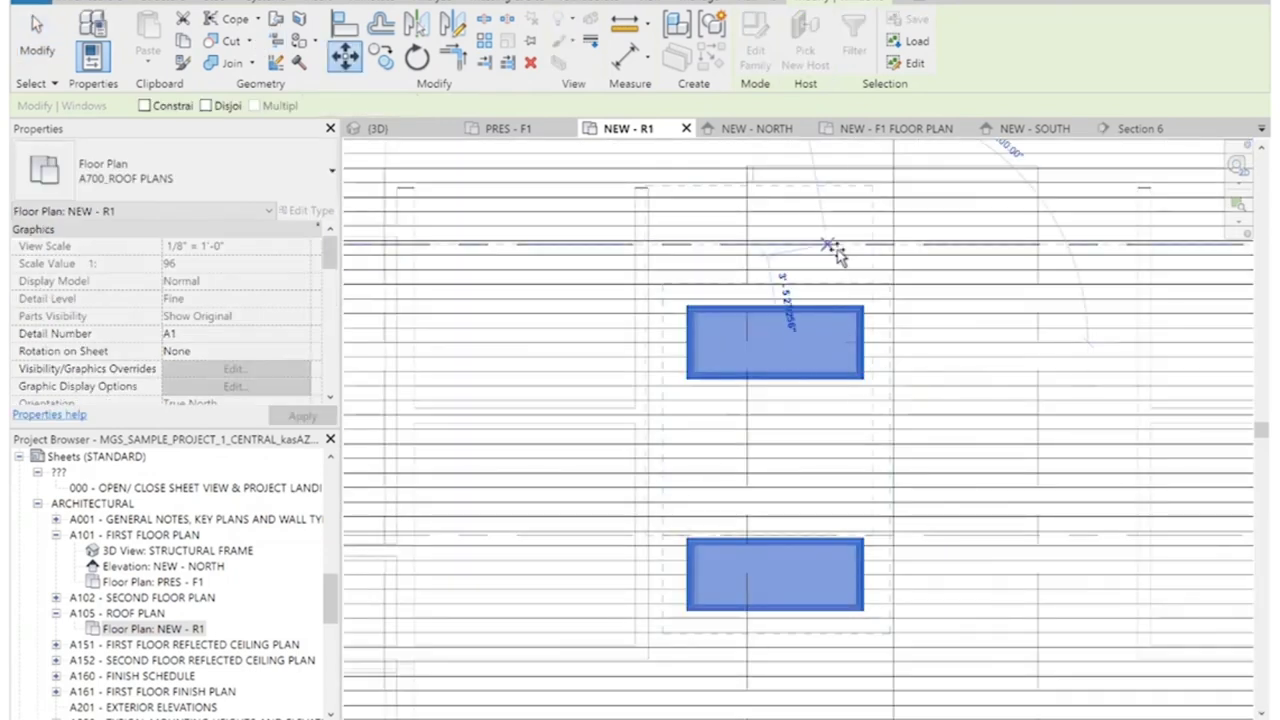
{"action": "left_click", "coordinate": [345, 57]}
{"action": "left_click", "coordinate": [830, 313]}
Move both skylights 4' straight down from the grid line.
{"action": "key", "text": "m"}
{"action": "key", "text": "v"}
{"action": "left_click", "coordinate": [826, 357]}
{"action": "type", "text": "4"}
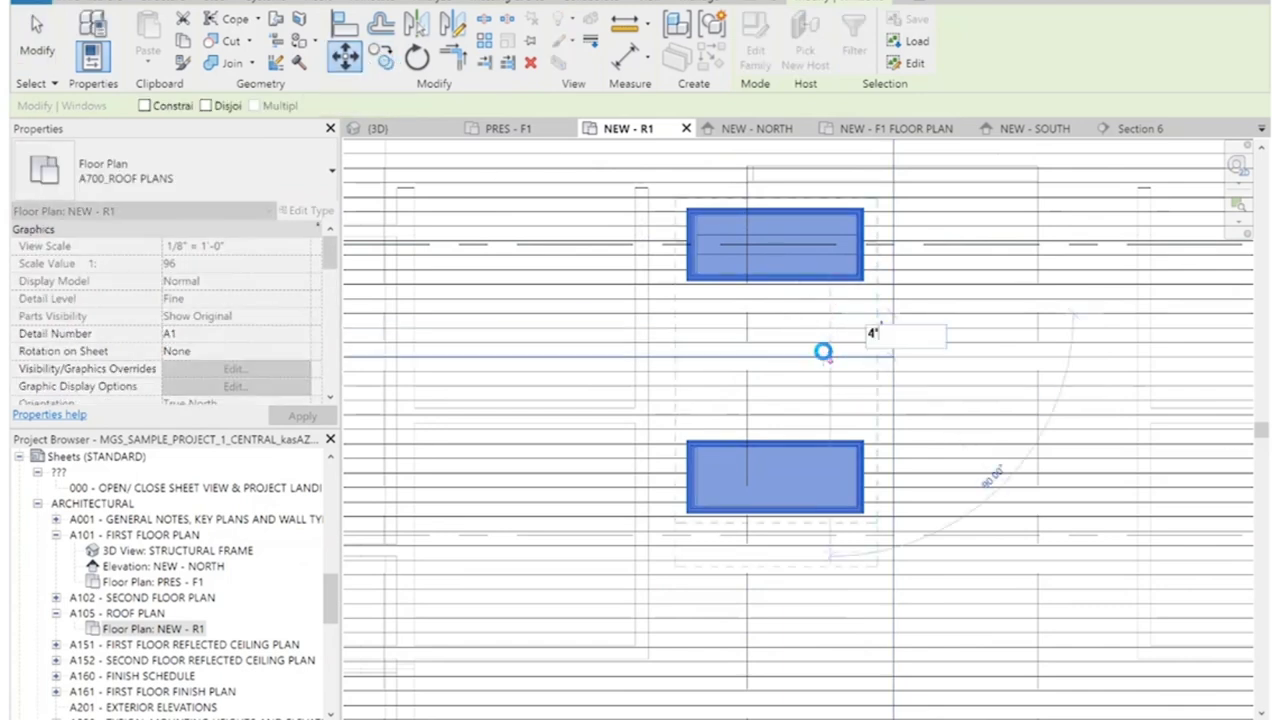
{"action": "key", "text": "Return"}
{"action": "scroll", "coordinate": [832, 407], "scroll_direction": "down", "scroll_amount": 1}
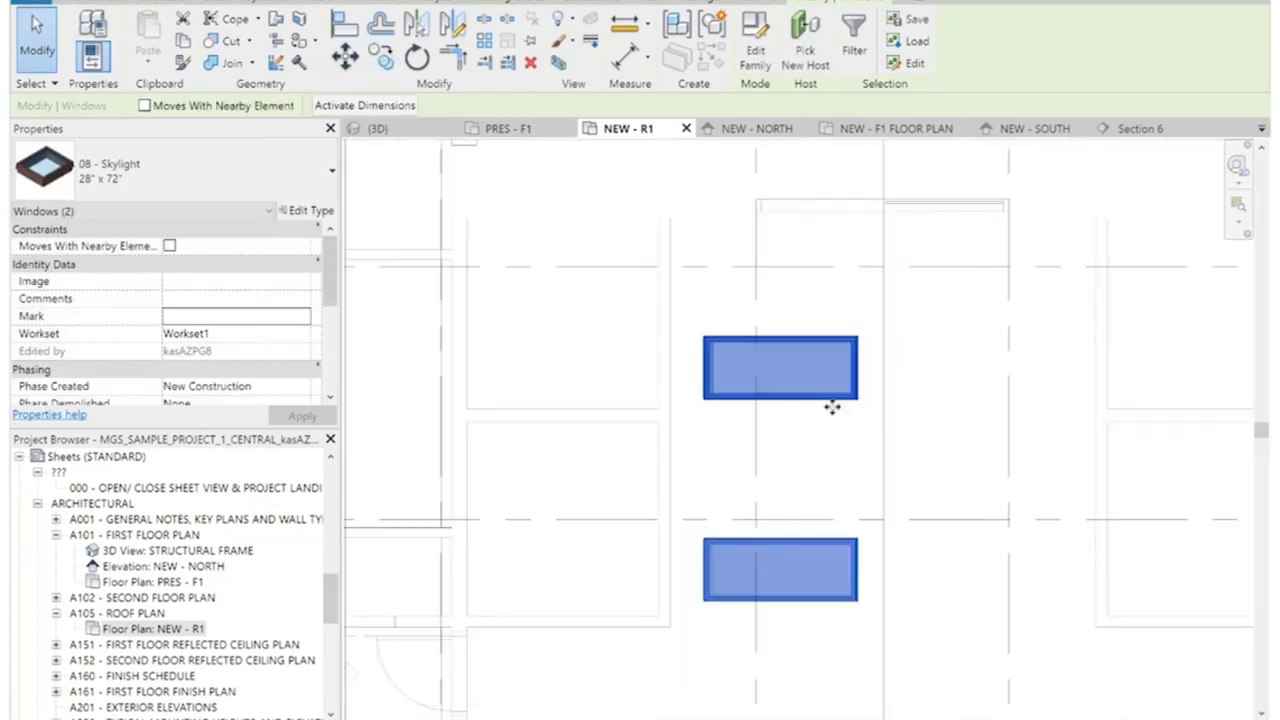
{"action": "scroll", "coordinate": [832, 407], "scroll_direction": "down", "scroll_amount": 2}
{"action": "scroll", "coordinate": [826, 456], "scroll_direction": "up", "scroll_amount": 2}
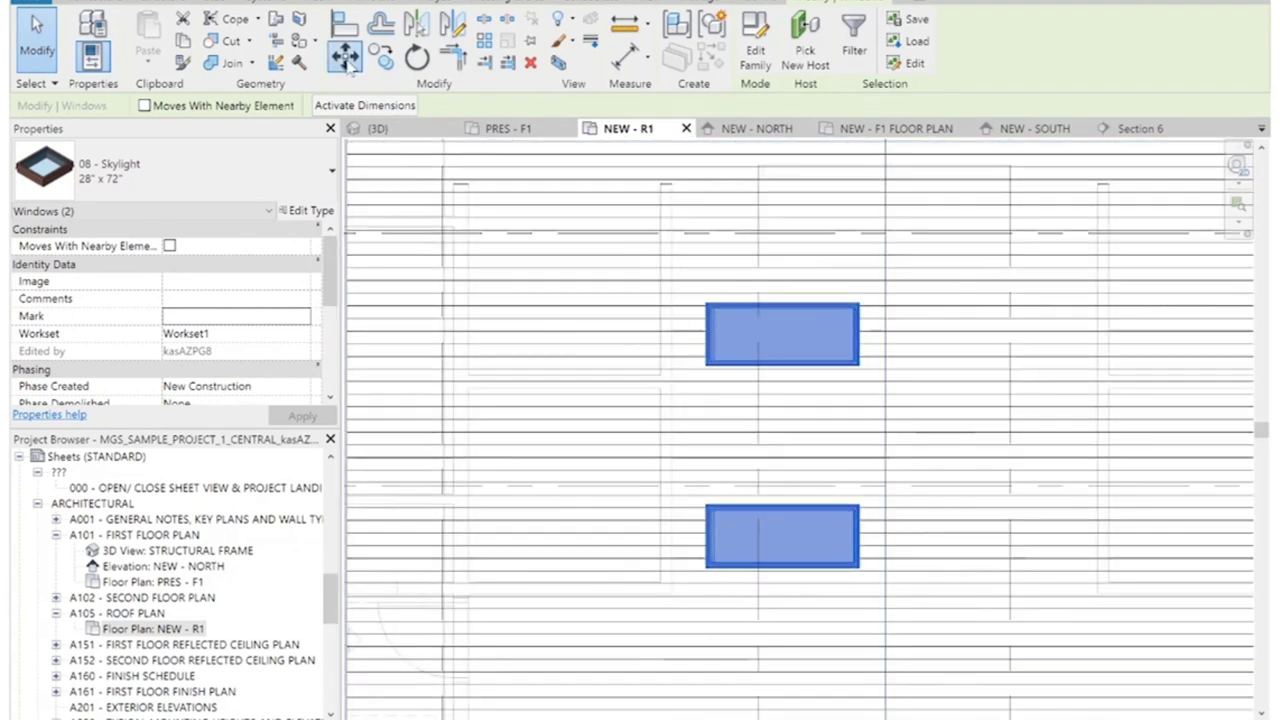
Move both skylights another 1' down and deselect them.
{"action": "left_click", "coordinate": [345, 57]}
{"action": "left_click", "coordinate": [818, 405]}
{"action": "type", "text": "1"}
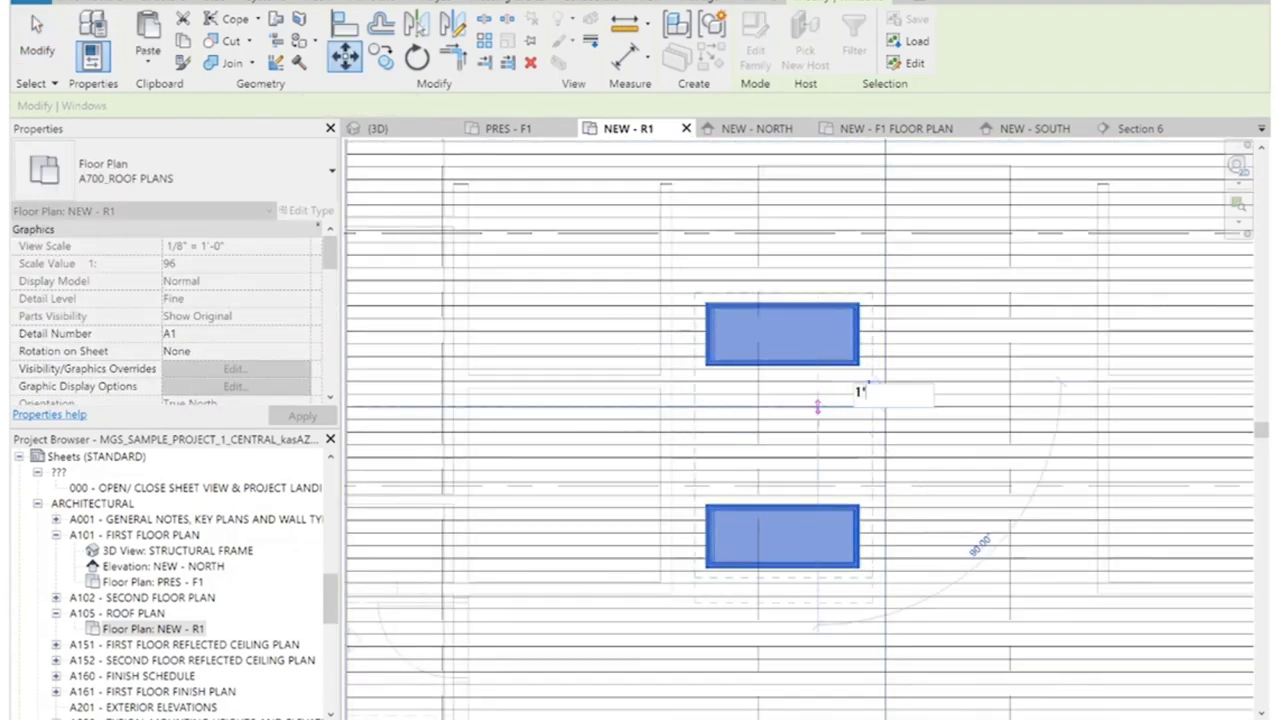
{"action": "key", "text": "Return"}
{"action": "scroll", "coordinate": [846, 304], "scroll_direction": "down", "scroll_amount": 3}
{"action": "left_click", "coordinate": [969, 459]}
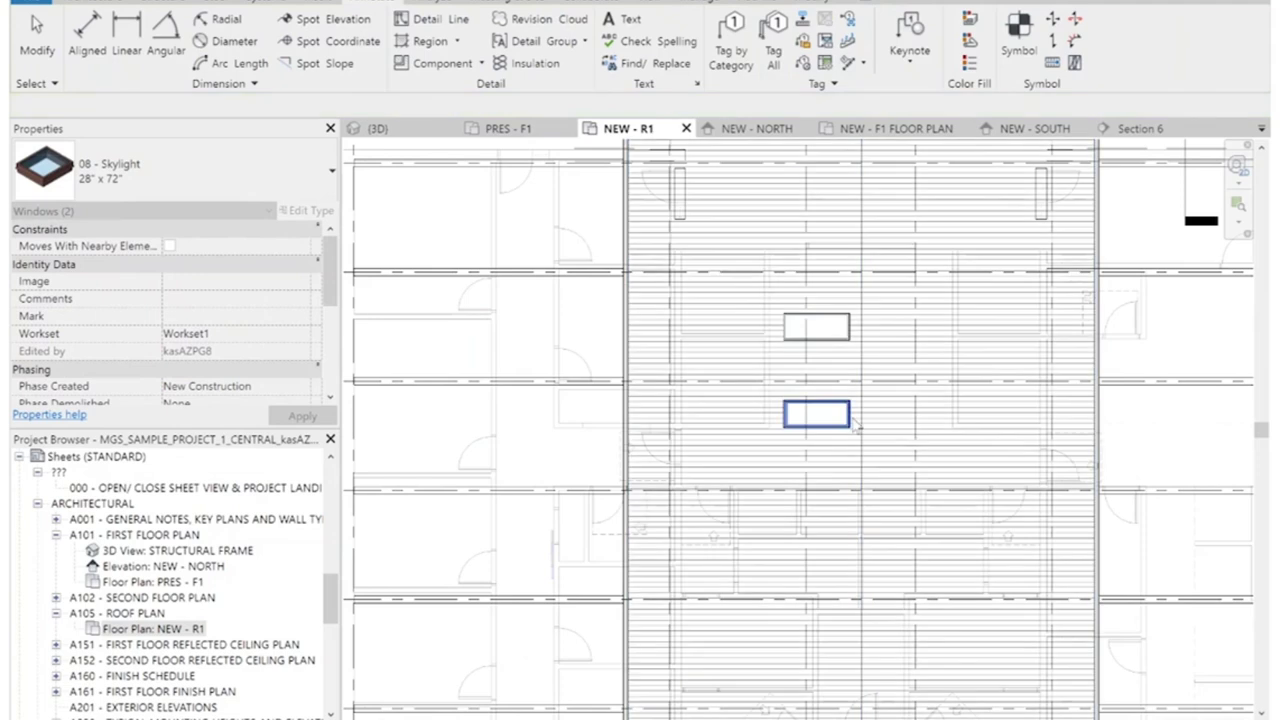
Mirror copies of both skylights to the other side of the central roof's ridge line using a drawn axis.
{"action": "left_click", "coordinate": [845, 414]}
{"action": "left_click", "coordinate": [843, 318], "text": "ctrl"}
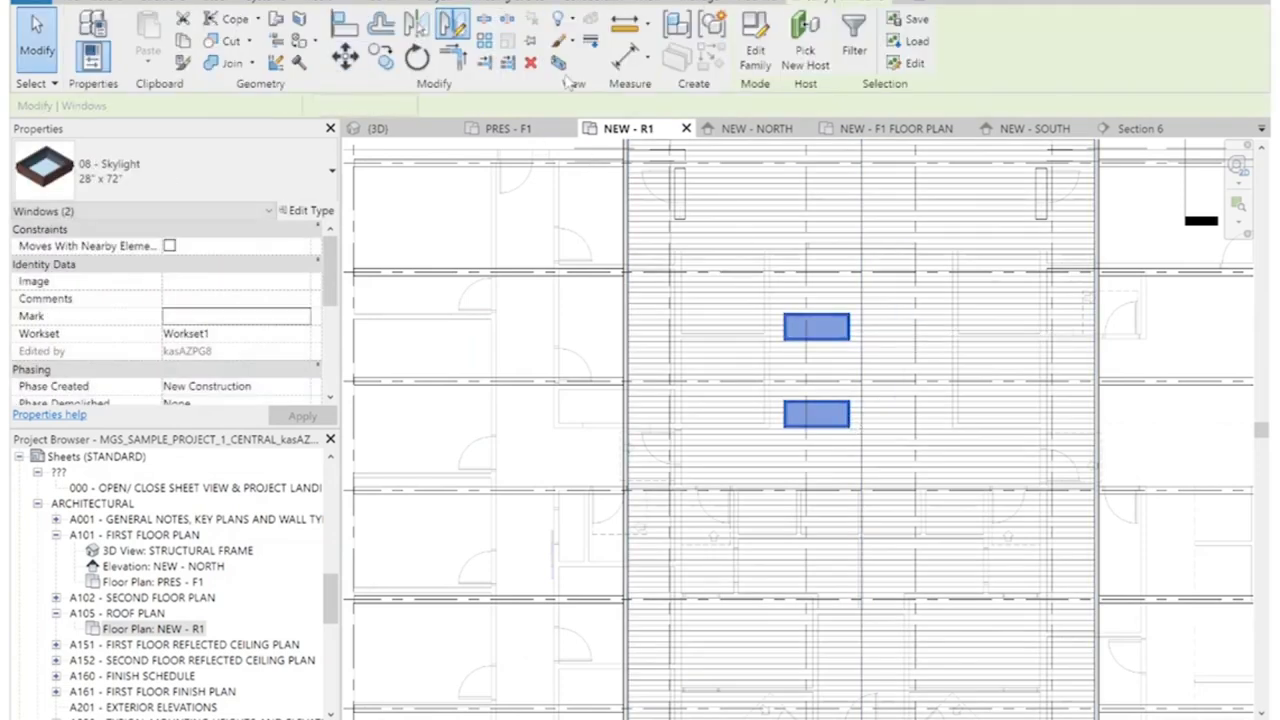
{"action": "key", "text": "c"}
{"action": "key", "text": "o"}
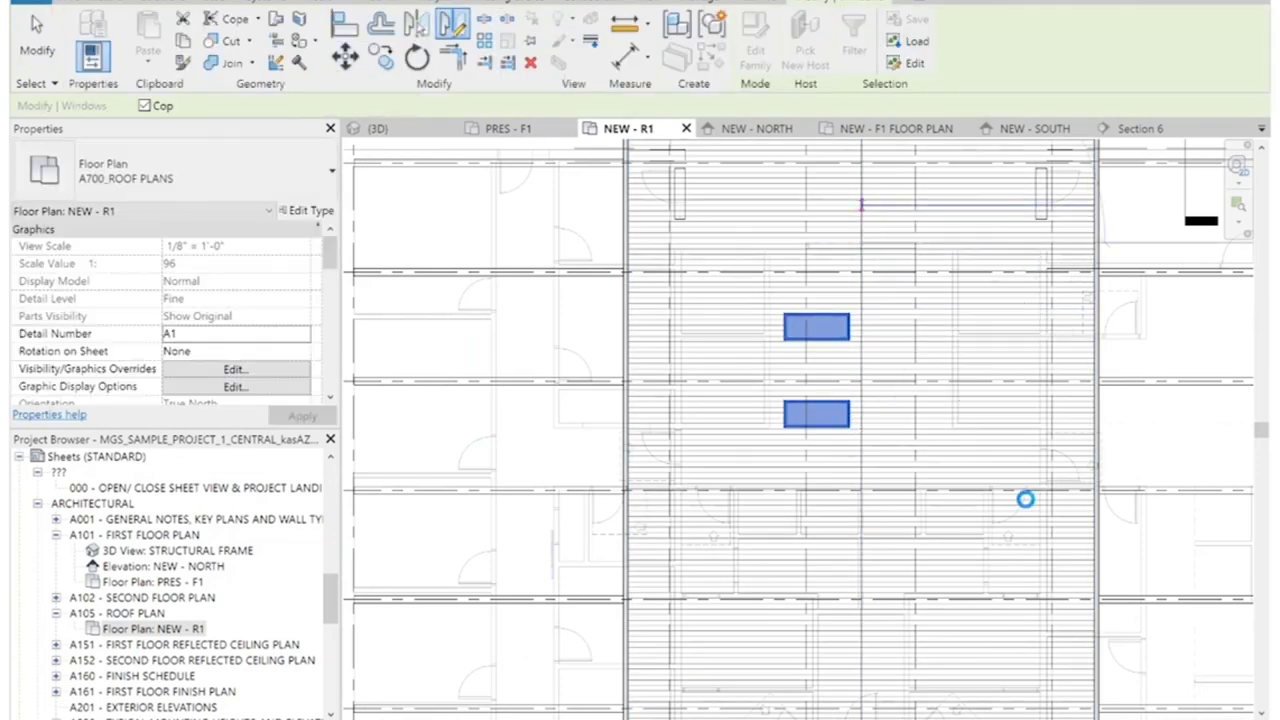
{"action": "left_click", "coordinate": [1030, 508]}
{"action": "key", "text": "Escape"}
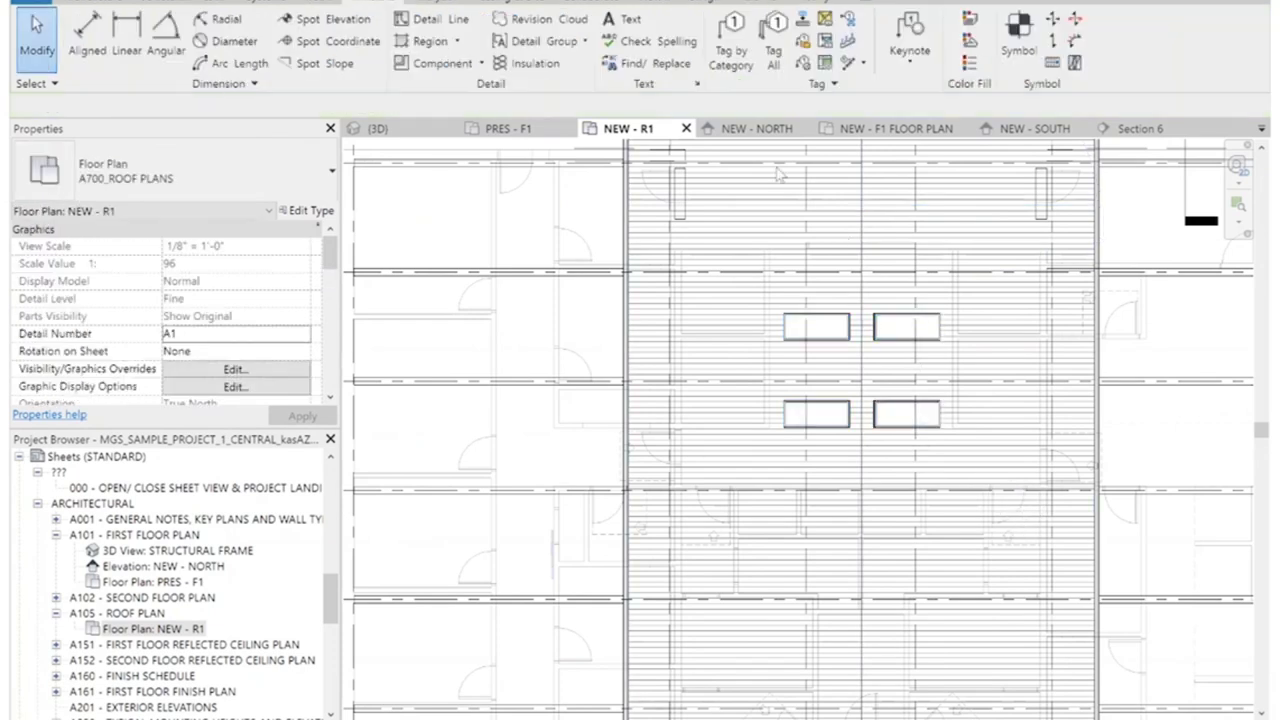
Inspect the four skylights on the main roof in the 3D view.
{"action": "left_click", "coordinate": [421, 136]}
{"action": "scroll", "coordinate": [955, 385], "scroll_direction": "up", "scroll_amount": 8}
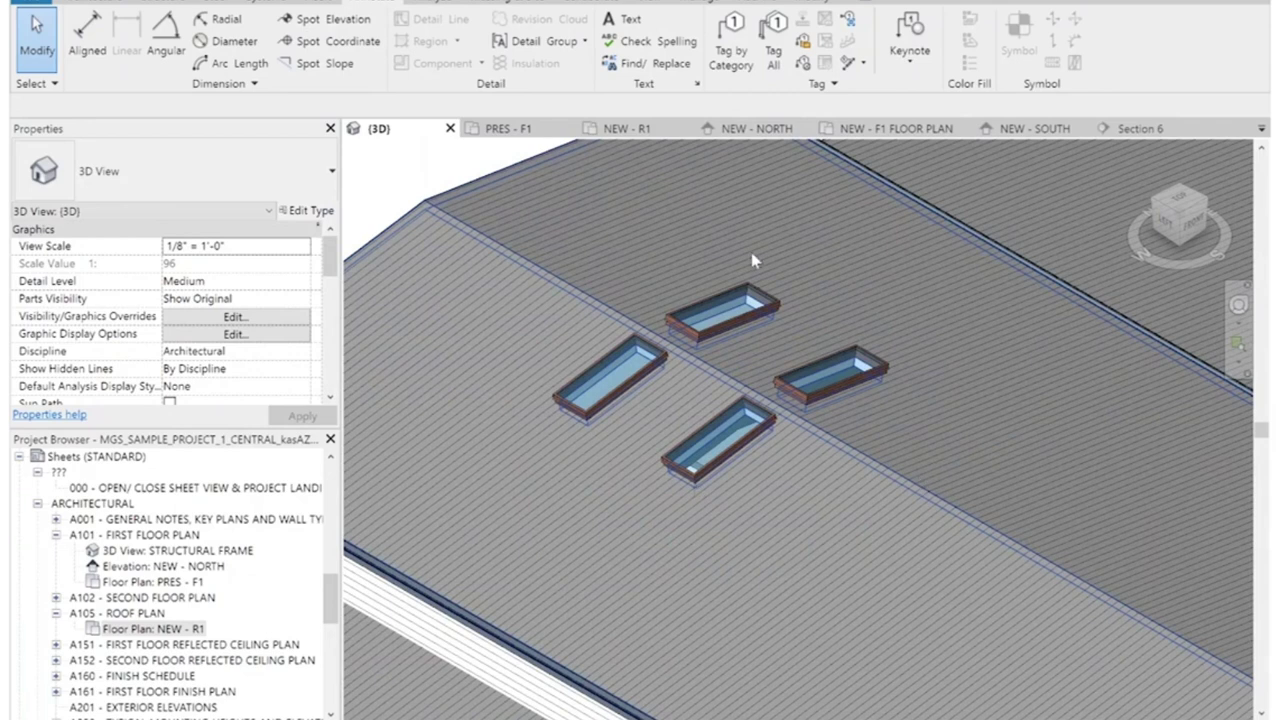
{"action": "scroll", "coordinate": [751, 254], "scroll_direction": "down", "scroll_amount": 5}
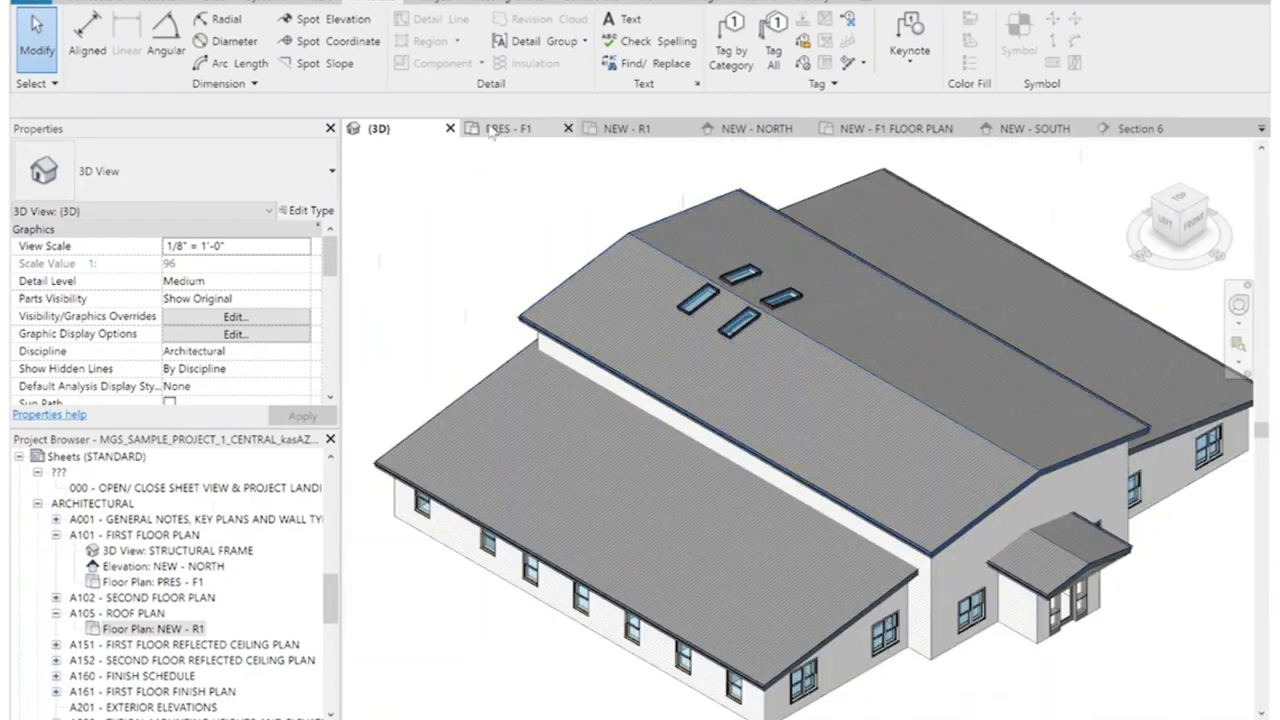
Return to the NEW - R1 roof plan, set its underlay base level to None and apply it.
{"action": "left_click", "coordinate": [612, 129]}
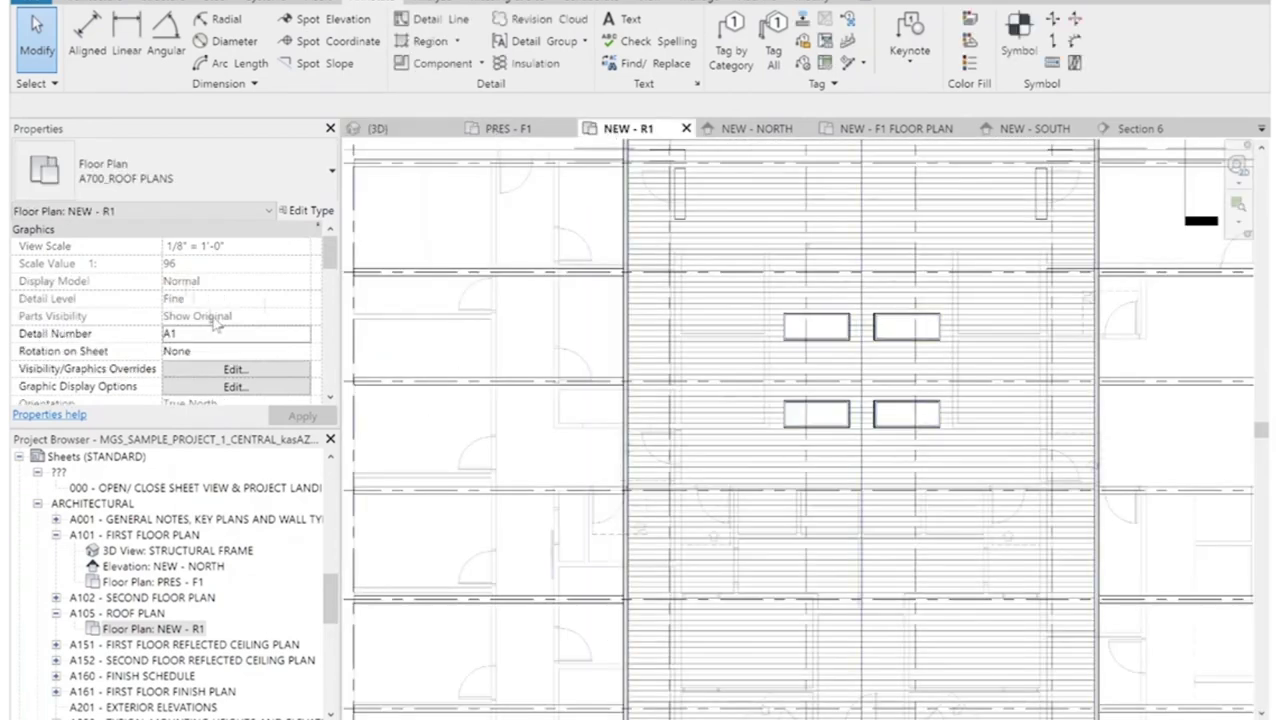
{"action": "scroll", "coordinate": [215, 322], "scroll_direction": "down", "scroll_amount": 3}
{"action": "scroll", "coordinate": [150, 280], "scroll_direction": "down", "scroll_amount": 6}
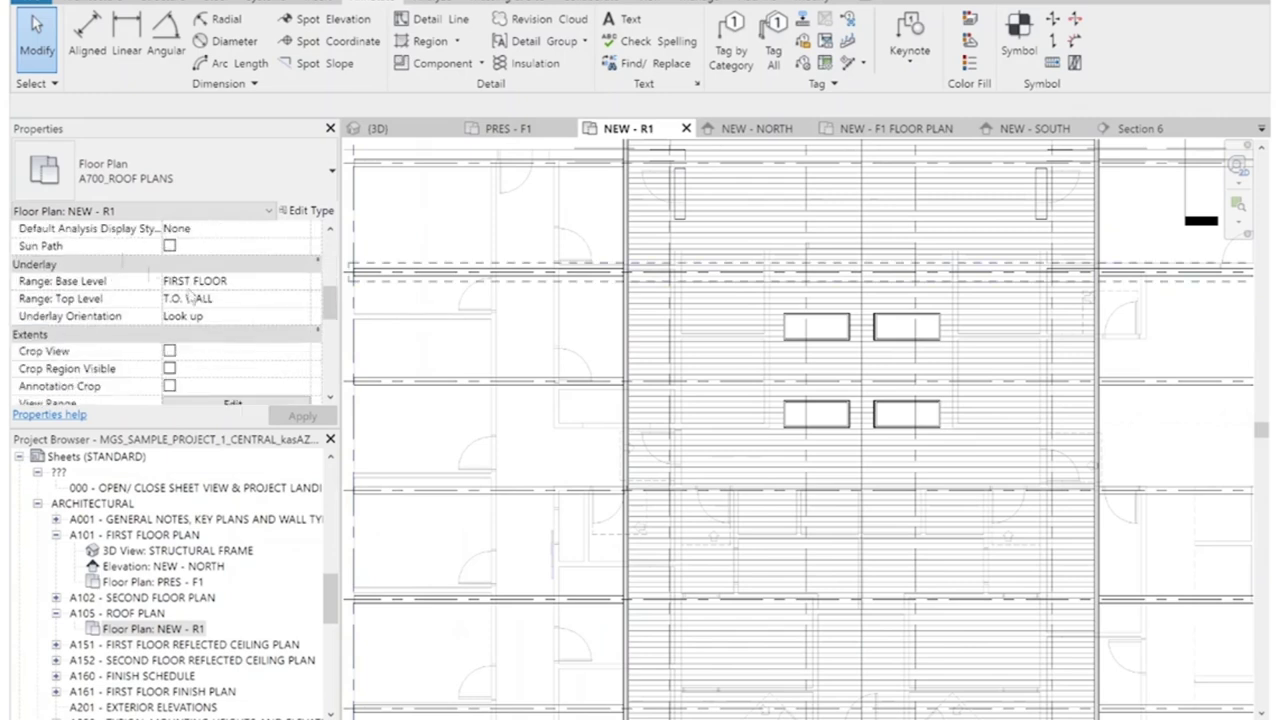
{"action": "left_click", "coordinate": [309, 288]}
{"action": "left_click", "coordinate": [178, 298]}
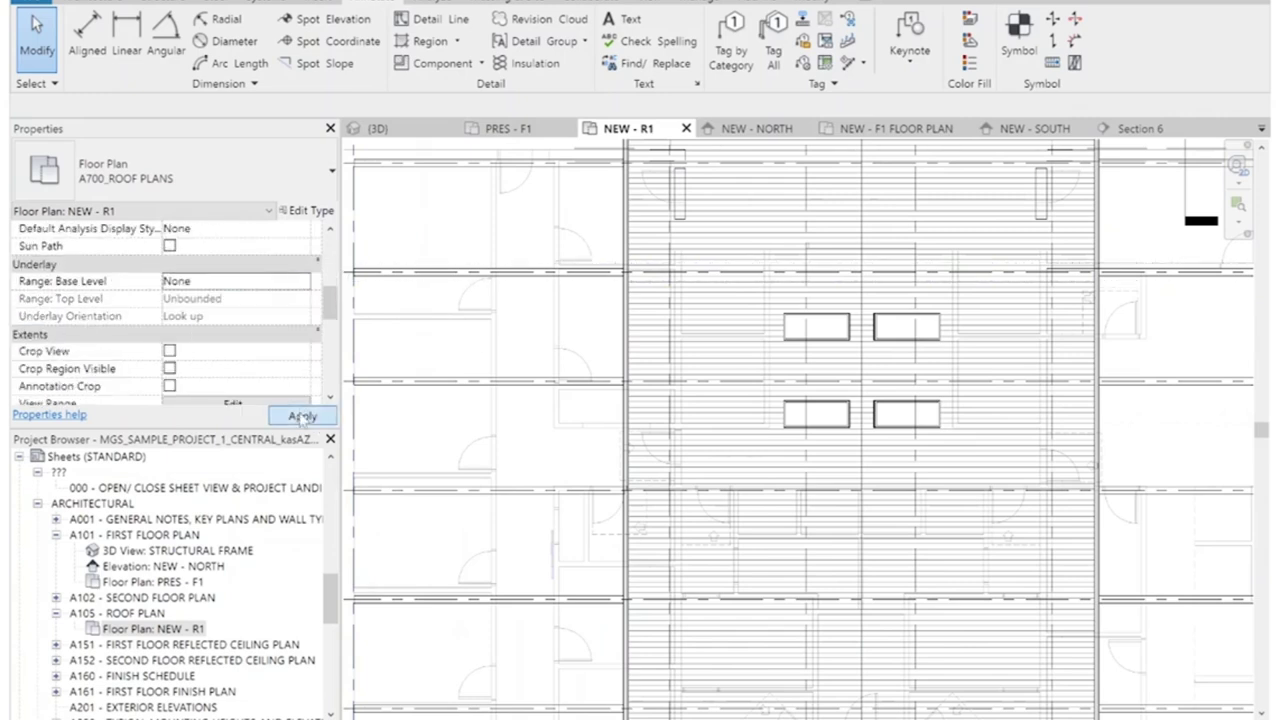
{"action": "left_click", "coordinate": [302, 418]}
{"action": "scroll", "coordinate": [610, 303], "scroll_direction": "down", "scroll_amount": 3}
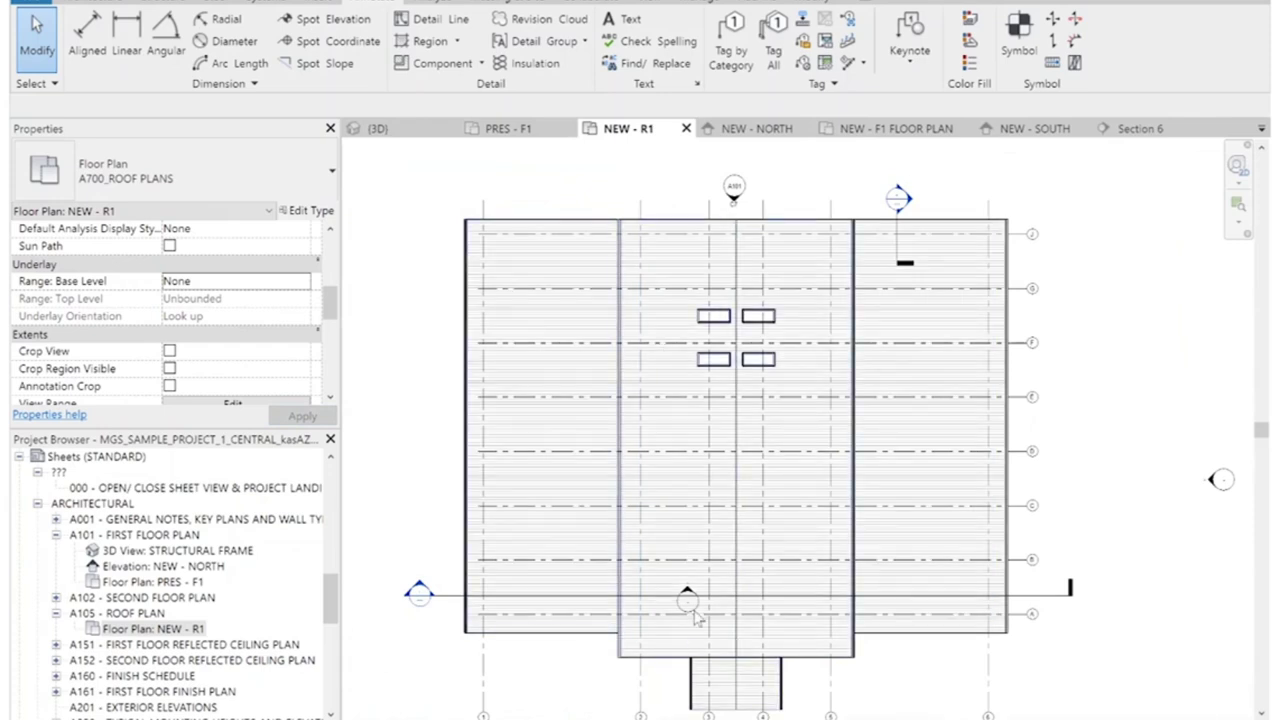
Hide the east elevation marker in the roof plan view.
{"action": "scroll", "coordinate": [697, 605], "scroll_direction": "up", "scroll_amount": 3}
{"action": "scroll", "coordinate": [737, 590], "scroll_direction": "down", "scroll_amount": 5}
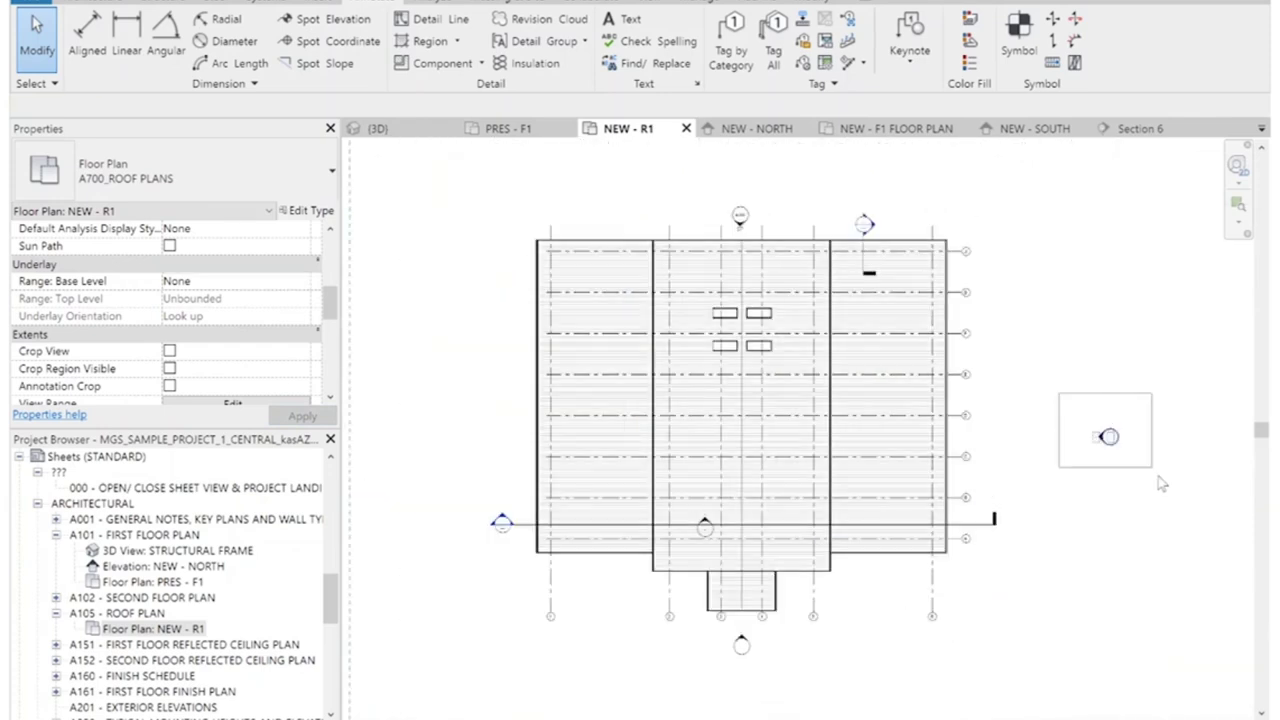
{"action": "left_click_drag", "start_coordinate": [1160, 484], "coordinate": [1152, 472]}
{"action": "right_click", "coordinate": [1092, 440]}
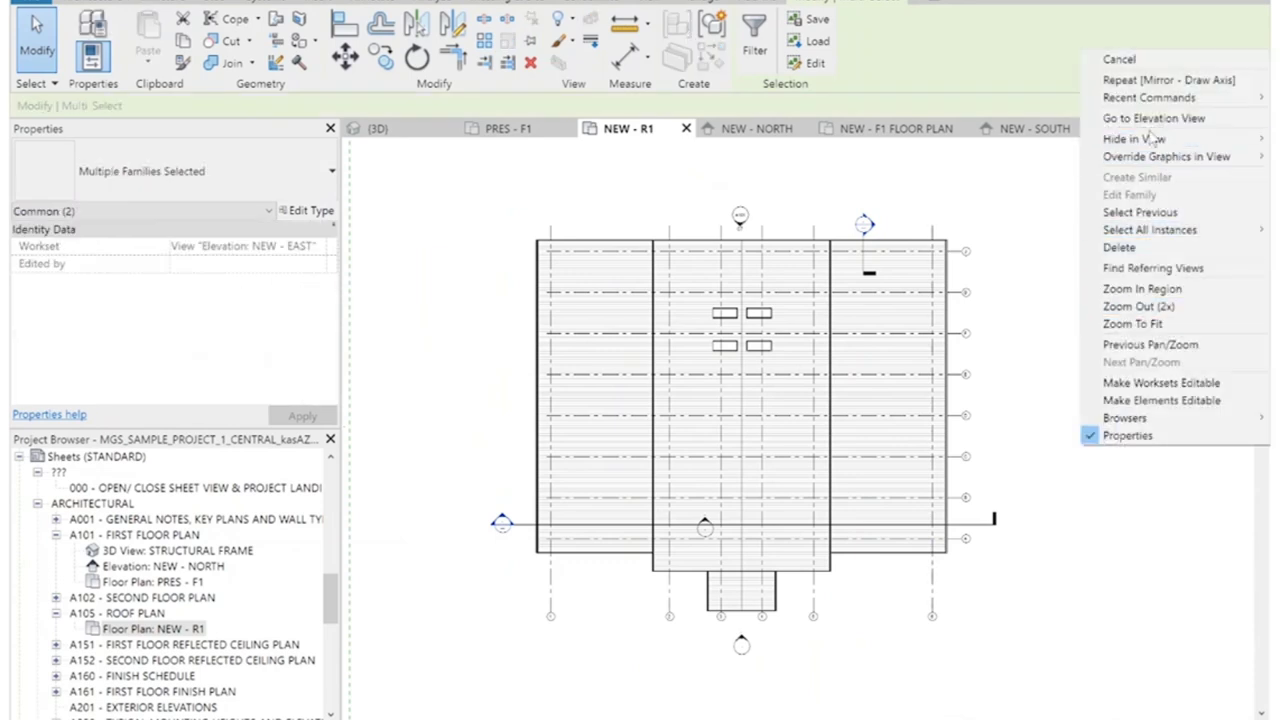
{"action": "mouse_move", "coordinate": [1148, 144]}
{"action": "left_click", "coordinate": [1022, 139]}
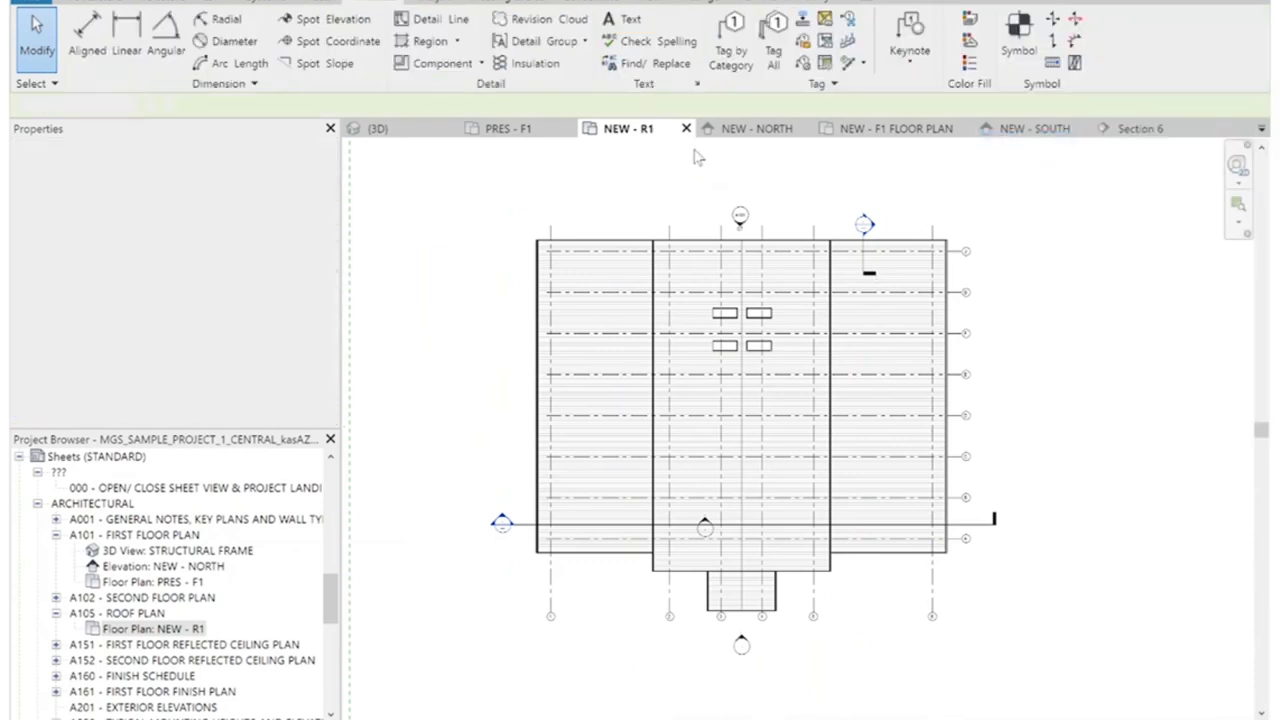
Hide the A101 elevation marker above the building's north edge in the roof plan view.
{"action": "scroll", "coordinate": [715, 205], "scroll_direction": "up", "scroll_amount": 4}
{"action": "right_click", "coordinate": [789, 265]}
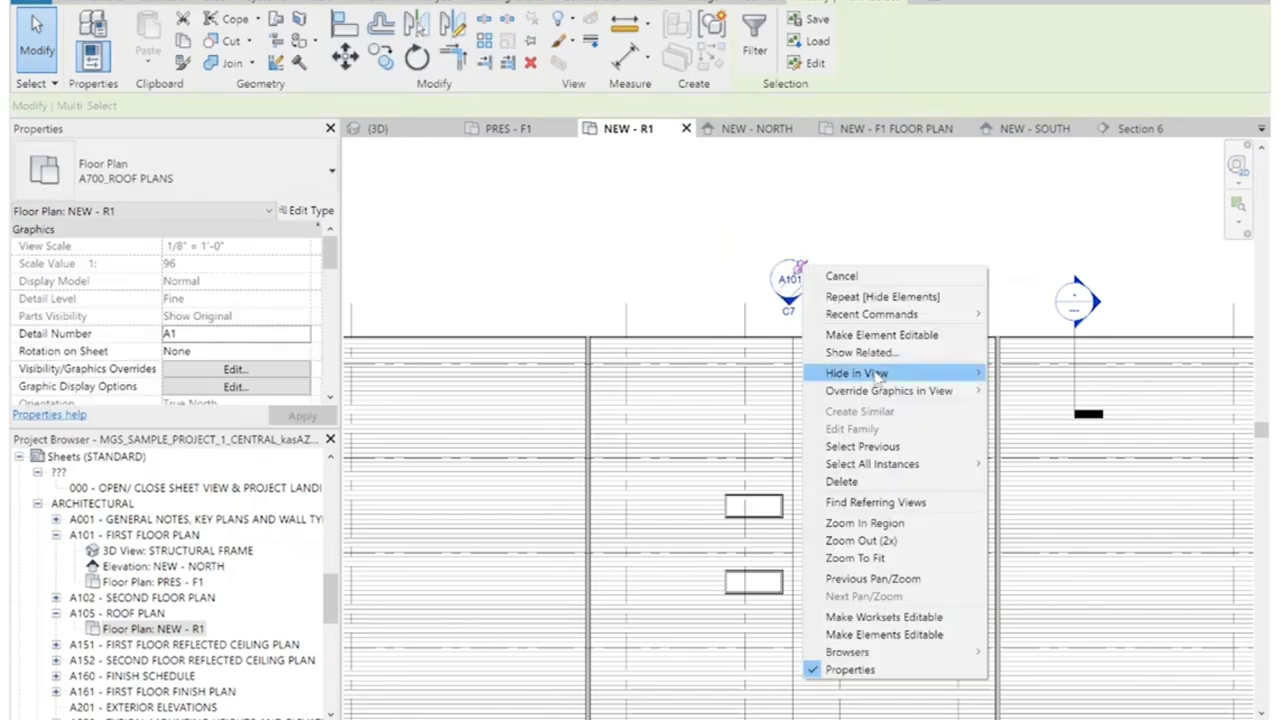
{"action": "mouse_move", "coordinate": [900, 370]}
{"action": "left_click", "coordinate": [1040, 374]}
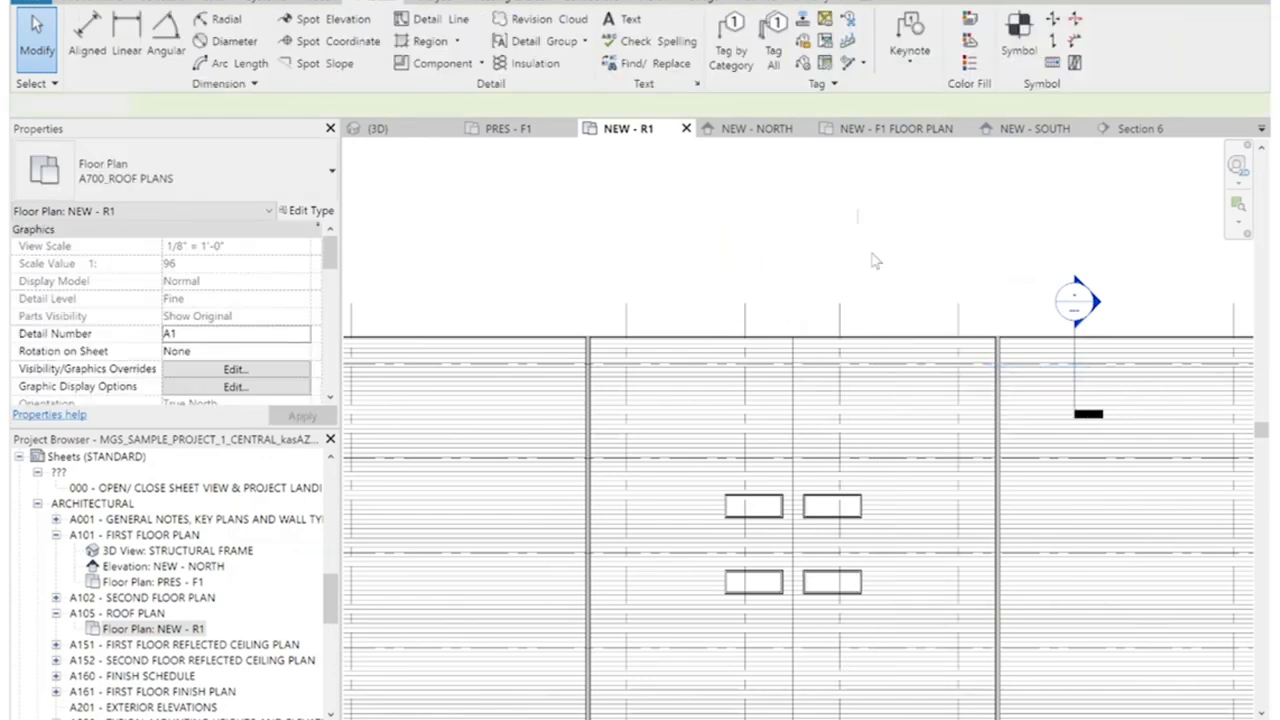
{"action": "scroll", "coordinate": [860, 214], "scroll_direction": "down", "scroll_amount": 4}
{"action": "scroll", "coordinate": [780, 535], "scroll_direction": "up", "scroll_amount": 3}
{"action": "middle_click_drag", "start_coordinate": [861, 539], "coordinate": [818, 273]}
{"action": "scroll", "coordinate": [816, 410], "scroll_direction": "up", "scroll_amount": 5}
{"action": "left_click_drag", "start_coordinate": [806, 413], "coordinate": [1013, 573]}
{"action": "right_click", "coordinate": [876, 455]}
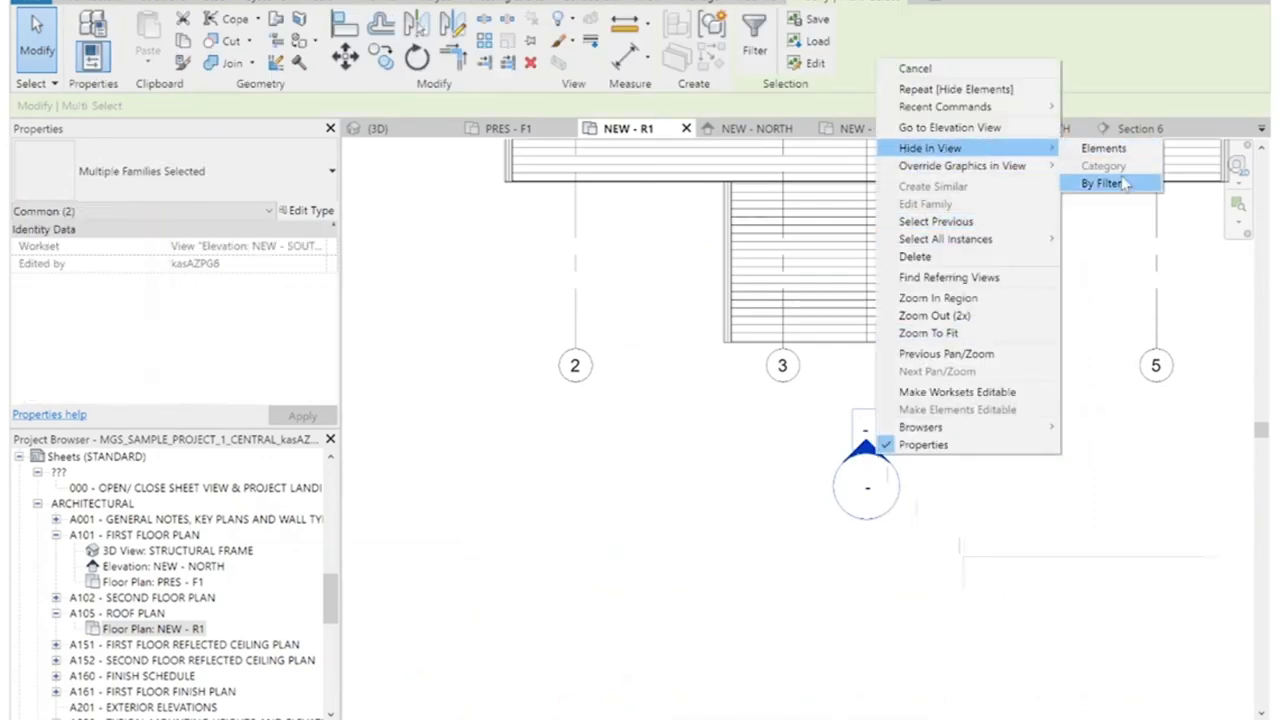
{"action": "key", "text": "Escape"}
{"action": "key", "text": "Escape"}
Assign the Roof Plan view template to the NEW - R1 view in place of Floor Plan.
{"action": "scroll", "coordinate": [313, 327], "scroll_direction": "down", "scroll_amount": 2}
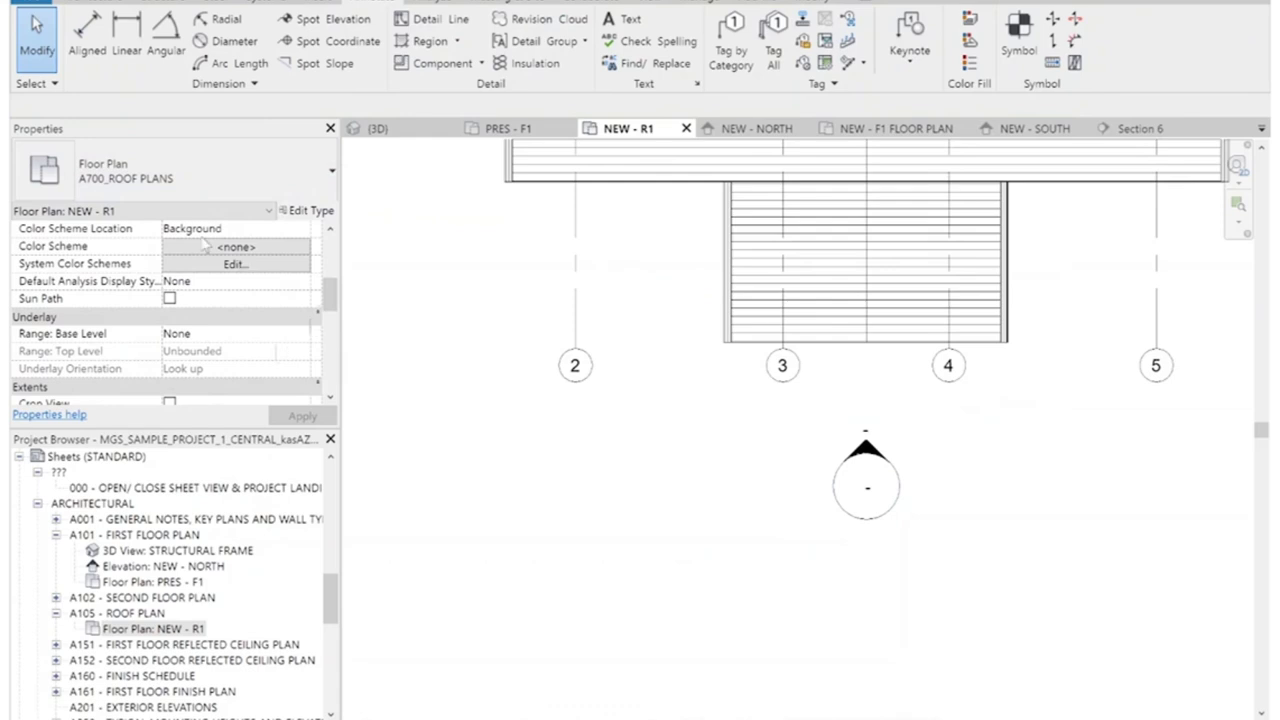
{"action": "scroll", "coordinate": [178, 340], "scroll_direction": "down", "scroll_amount": 4}
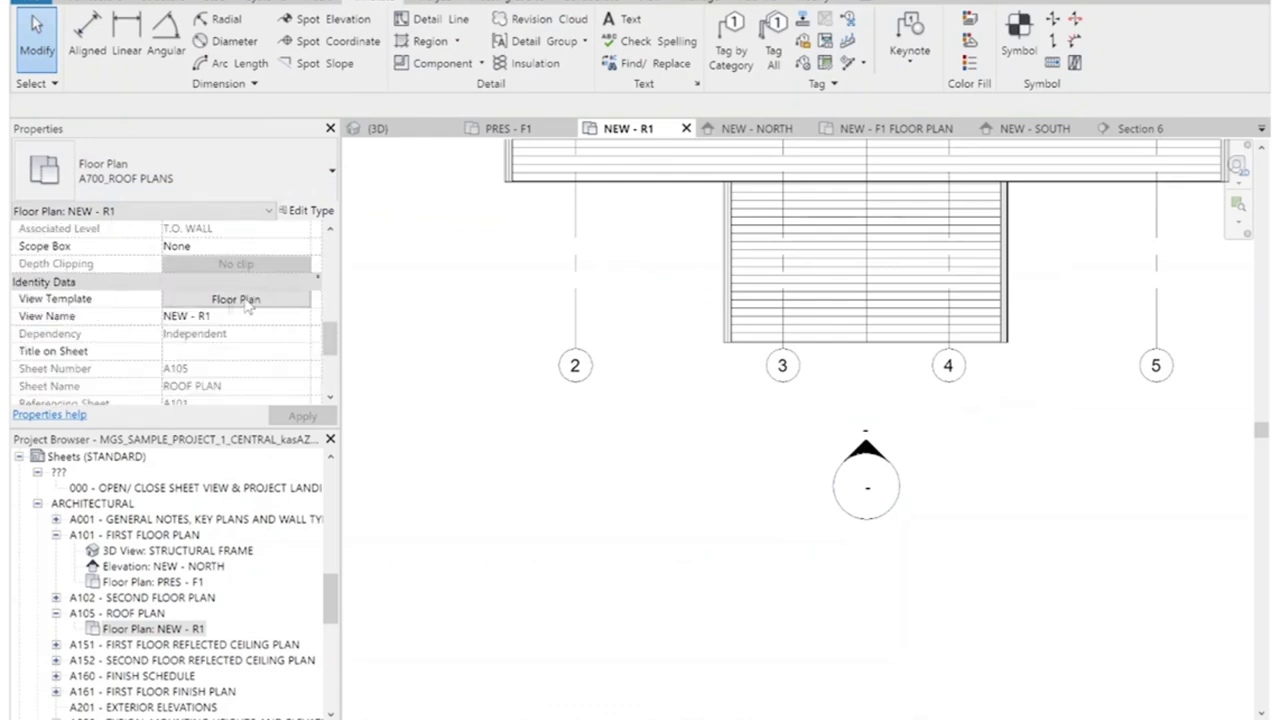
{"action": "left_click", "coordinate": [248, 304]}
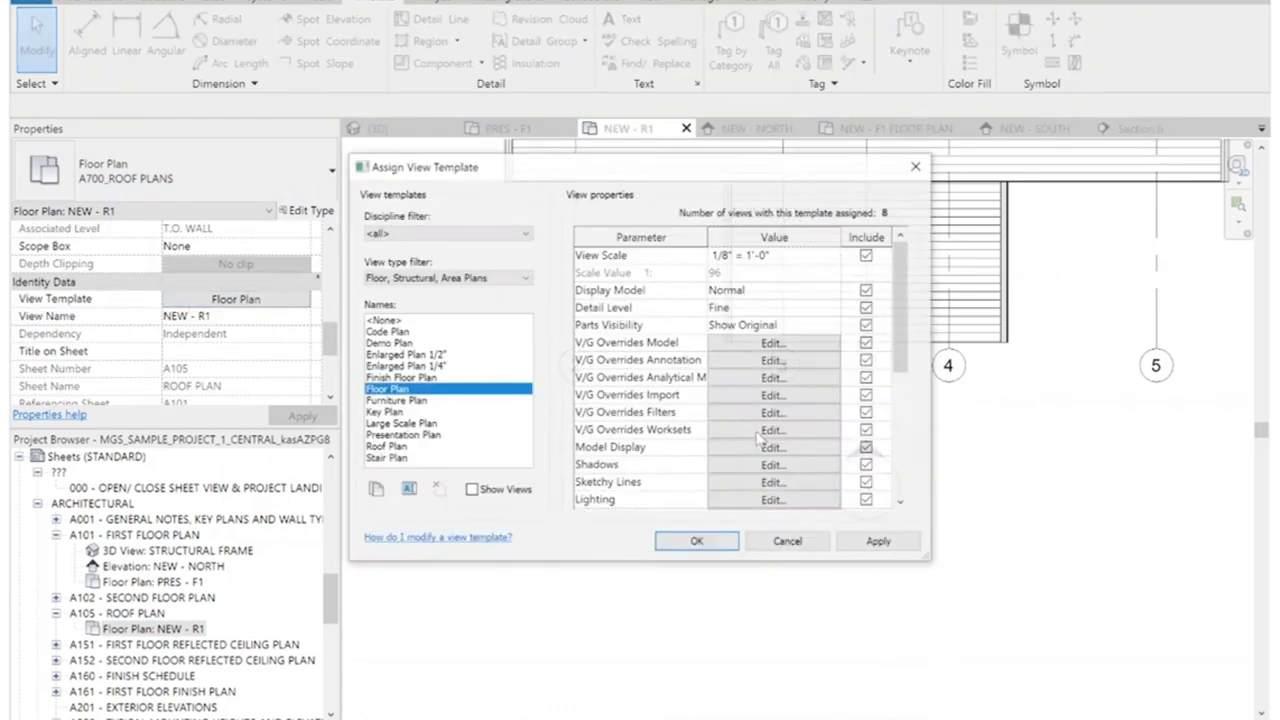
{"action": "left_click", "coordinate": [697, 542]}
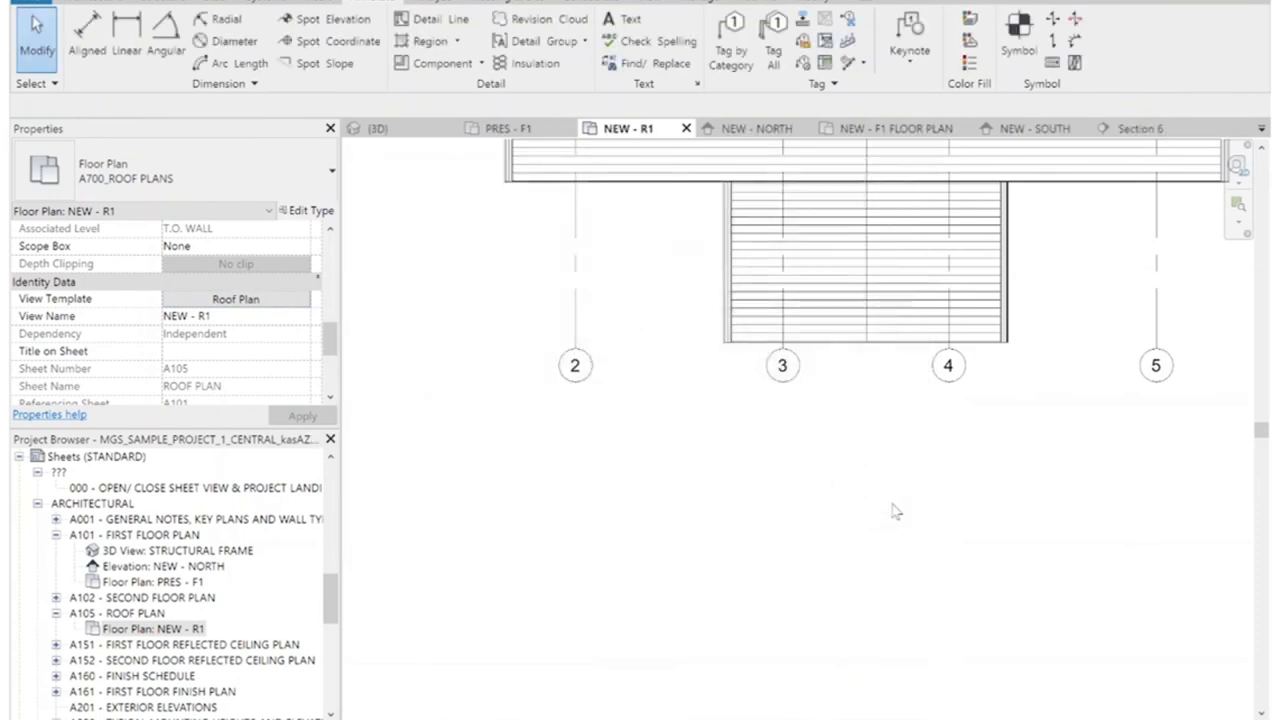
{"action": "scroll", "coordinate": [850, 556], "scroll_direction": "down", "scroll_amount": 5}
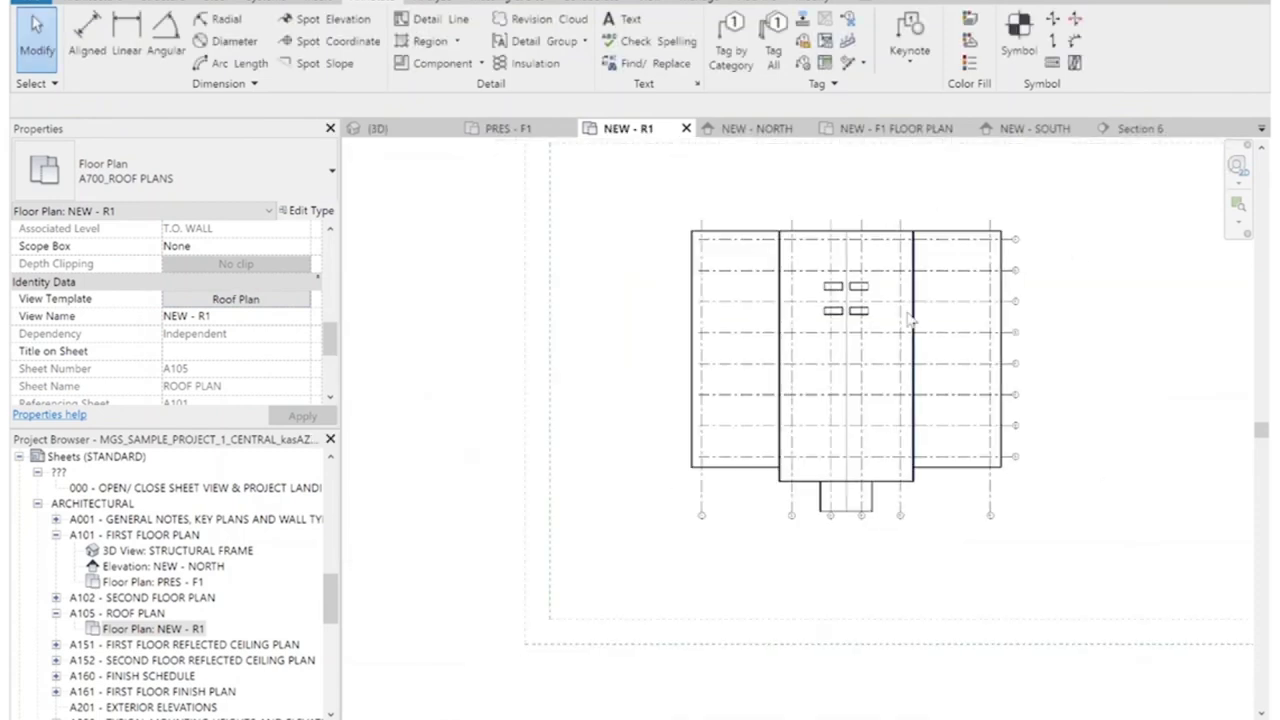